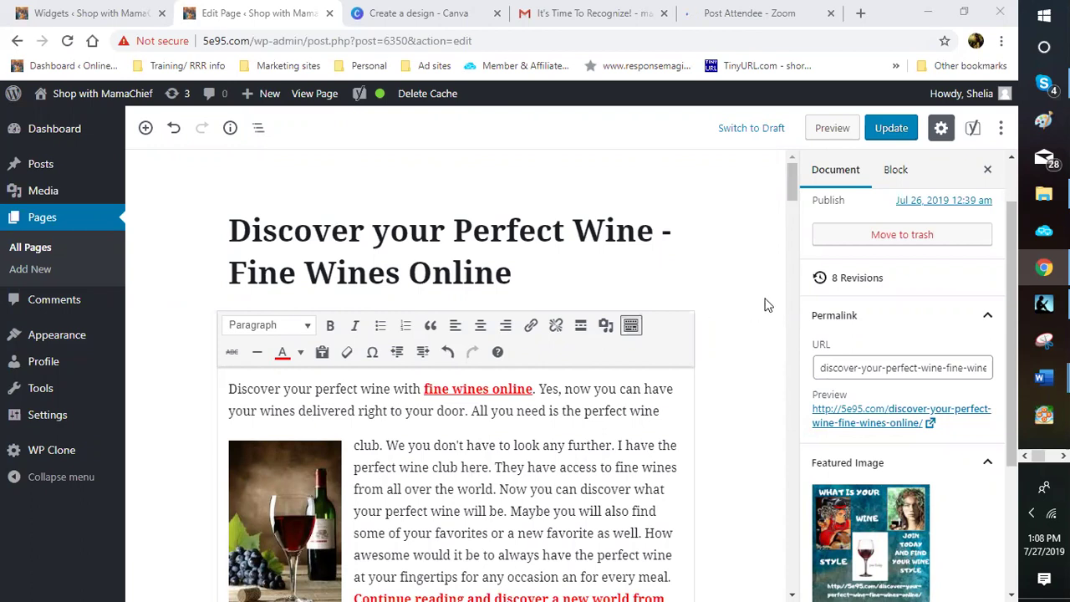
- Review the wine page's introduction, the Fine Wines Online section and the wine club section with their images and links
scroll(762, 306, "down", 1)
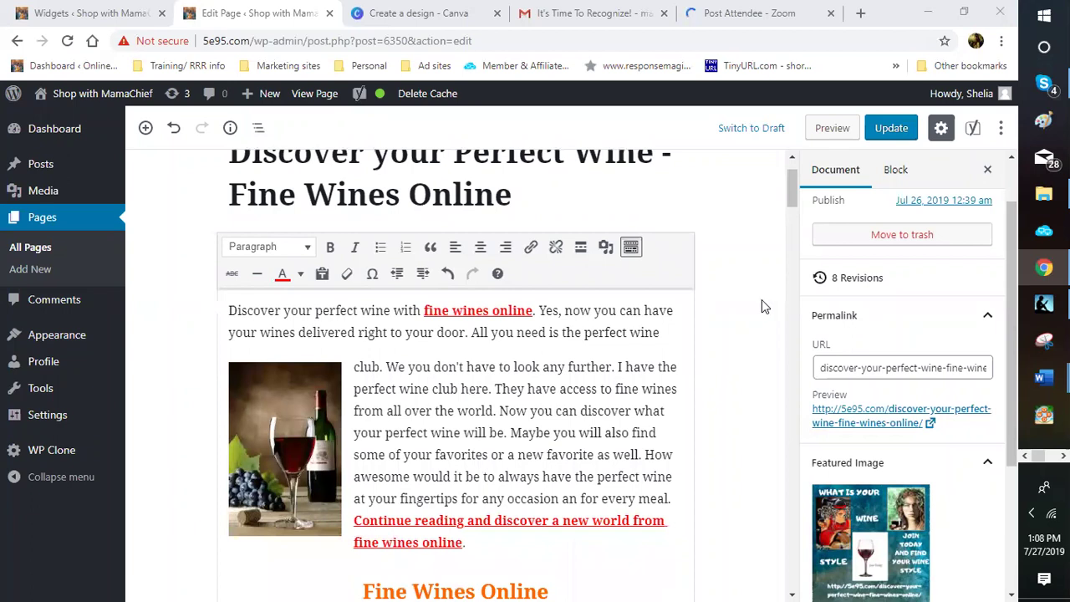
scroll(761, 301, "down", 4)
scroll(760, 301, "down", 1)
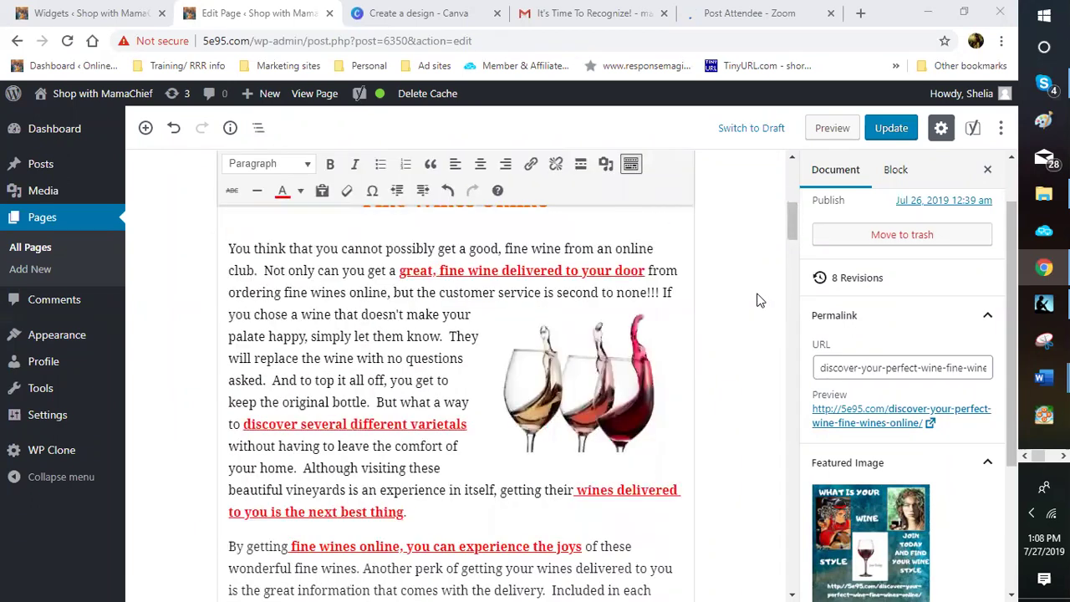
scroll(759, 301, "down", 2)
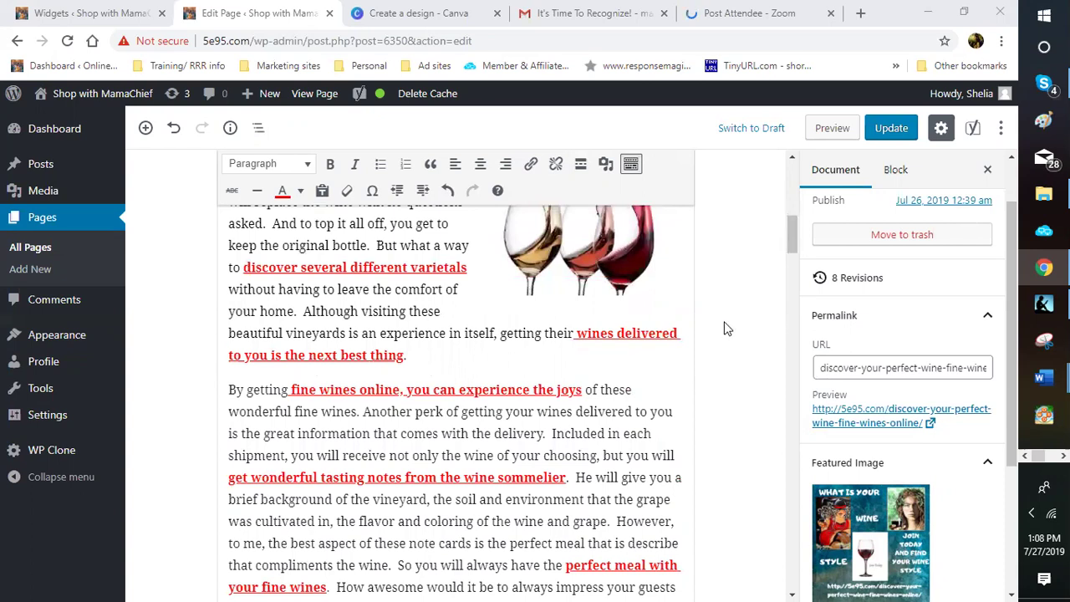
scroll(725, 328, "down", 4)
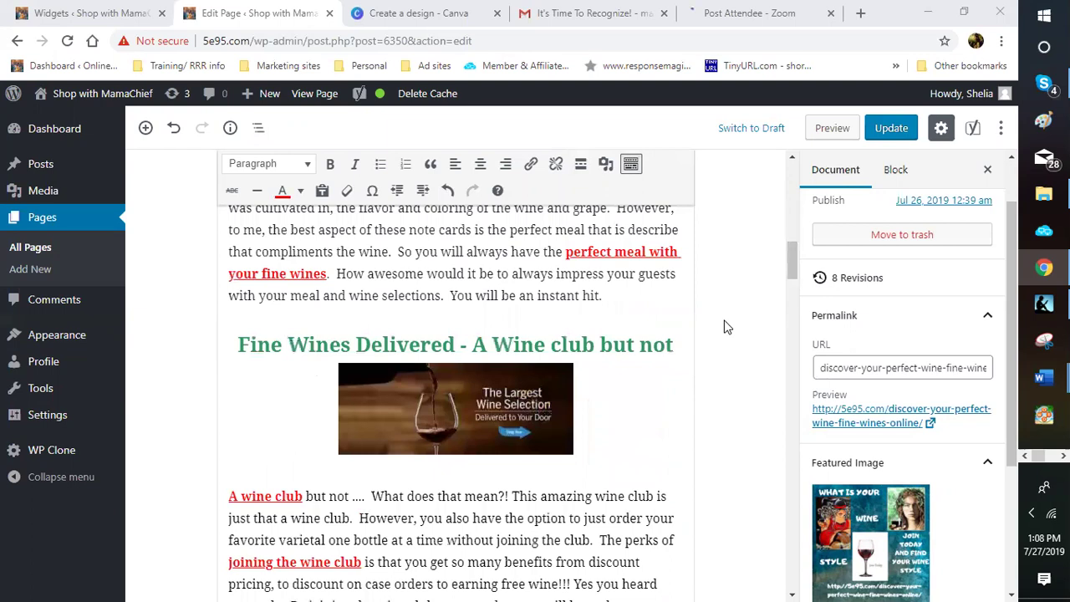
scroll(726, 328, "down", 2)
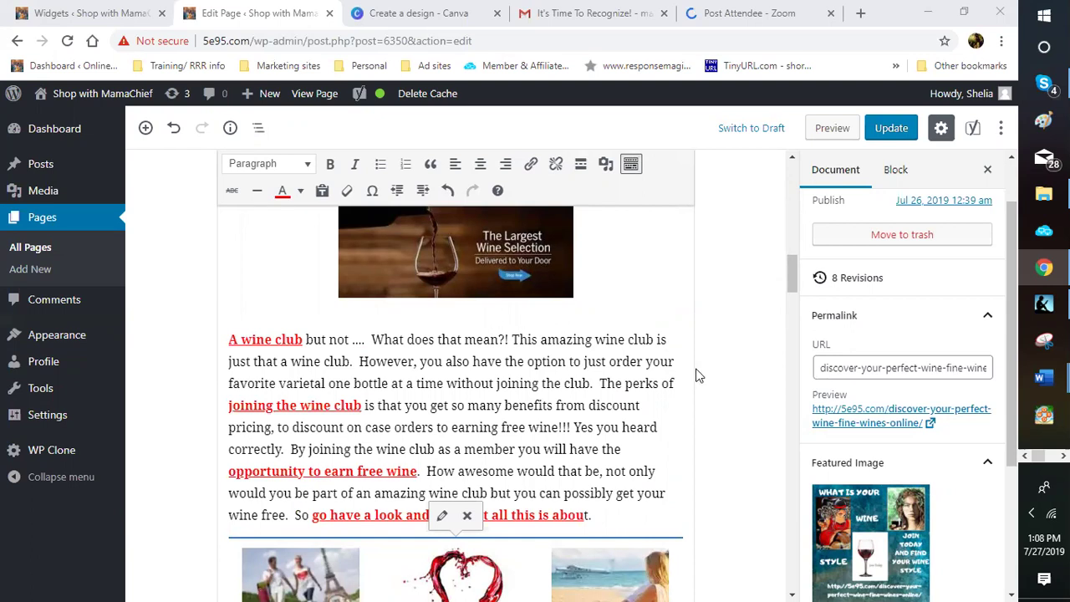
scroll(698, 377, "down", 1)
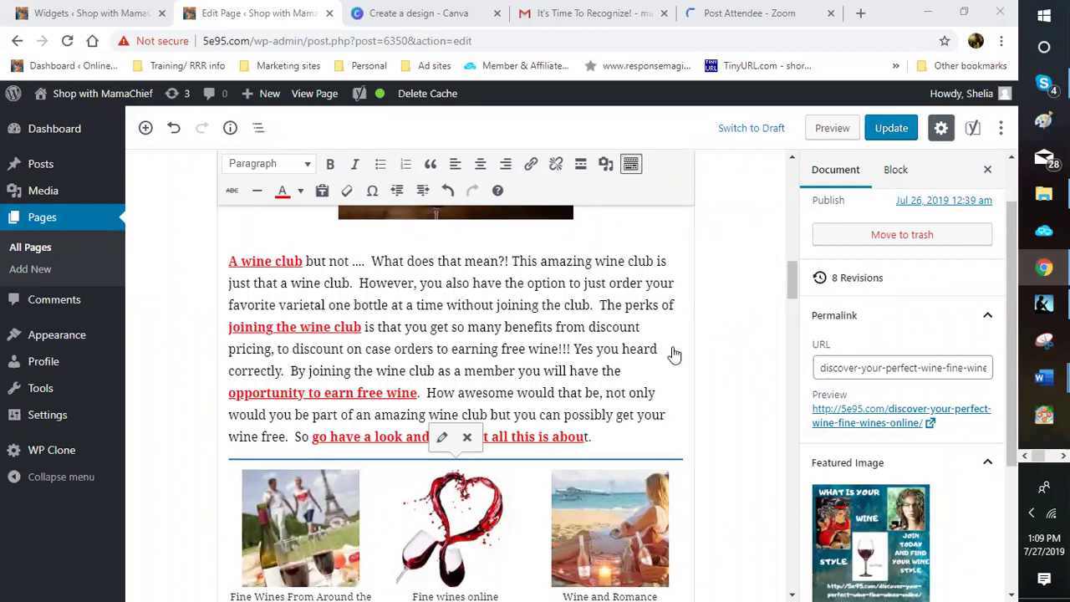
scroll(560, 368, "down", 1)
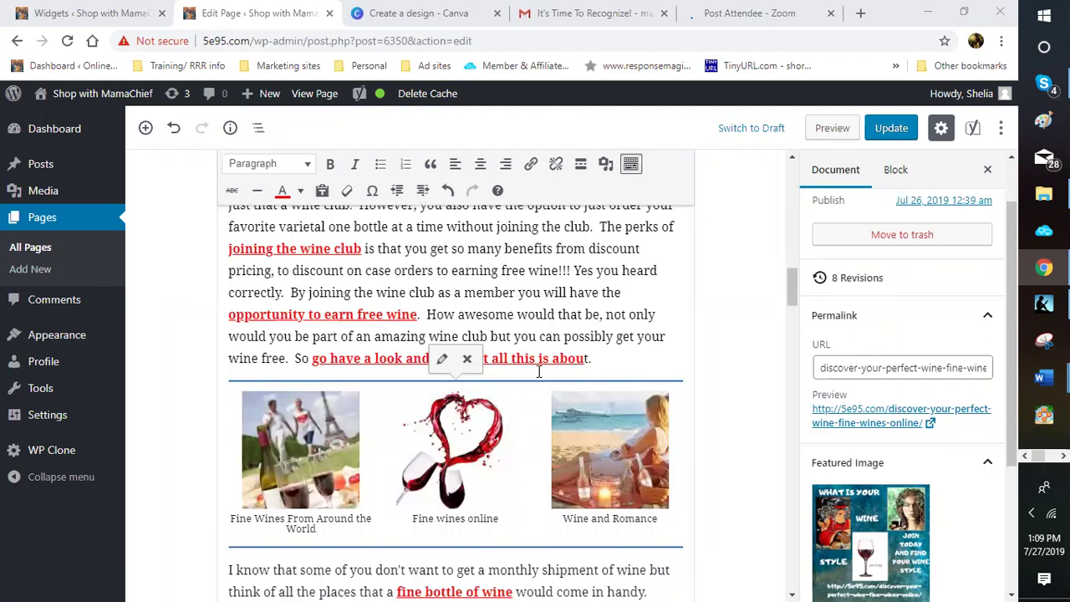
scroll(540, 371, "down", 2)
scroll(539, 371, "down", 2)
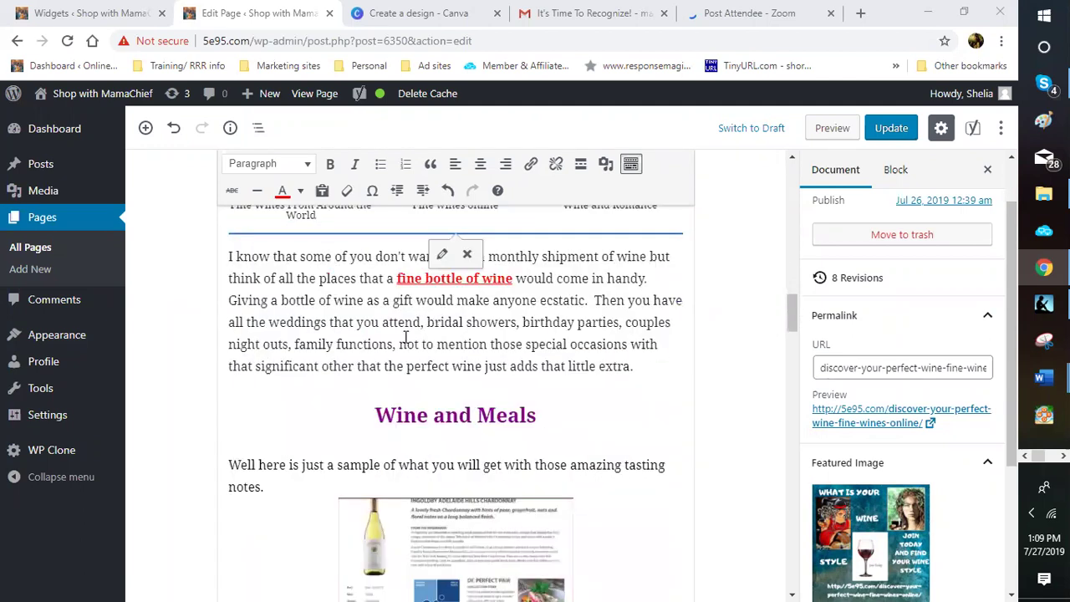
- Examine the Wine and Meals section, comparing the Chardonnay and Cabernet Sauvignon tasting notes with their pairing text and links
scroll(406, 335, "down", 2)
scroll(359, 276, "down", 1)
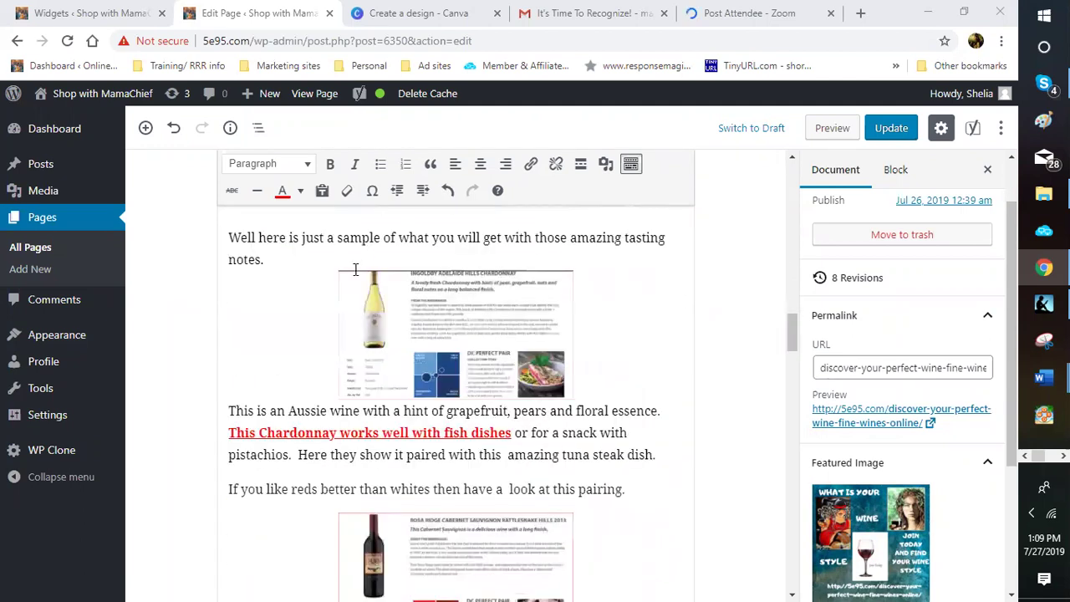
scroll(479, 306, "down", 1)
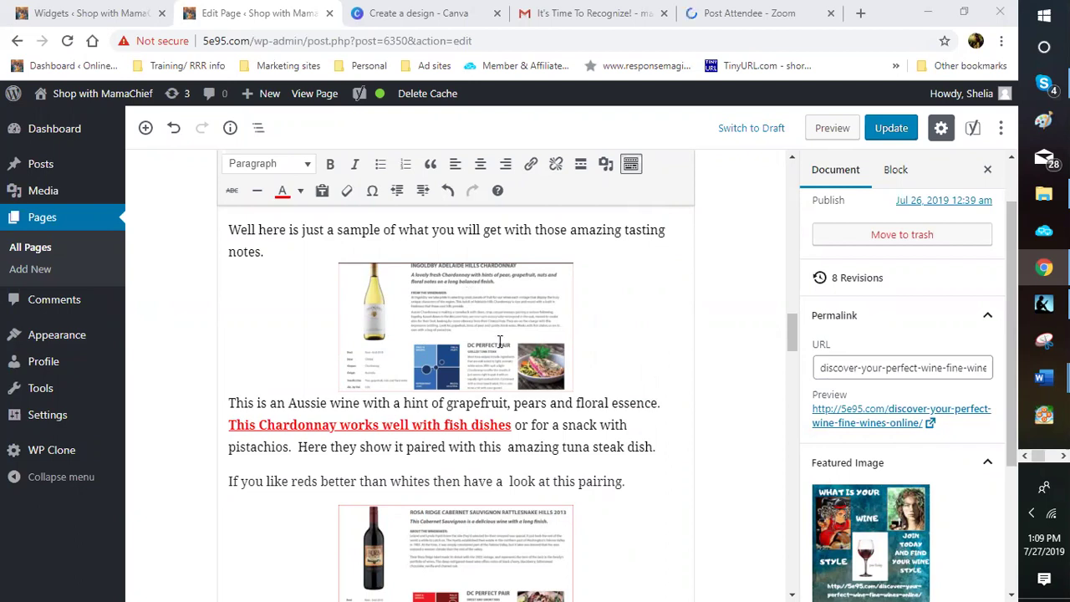
scroll(475, 344, "down", 1)
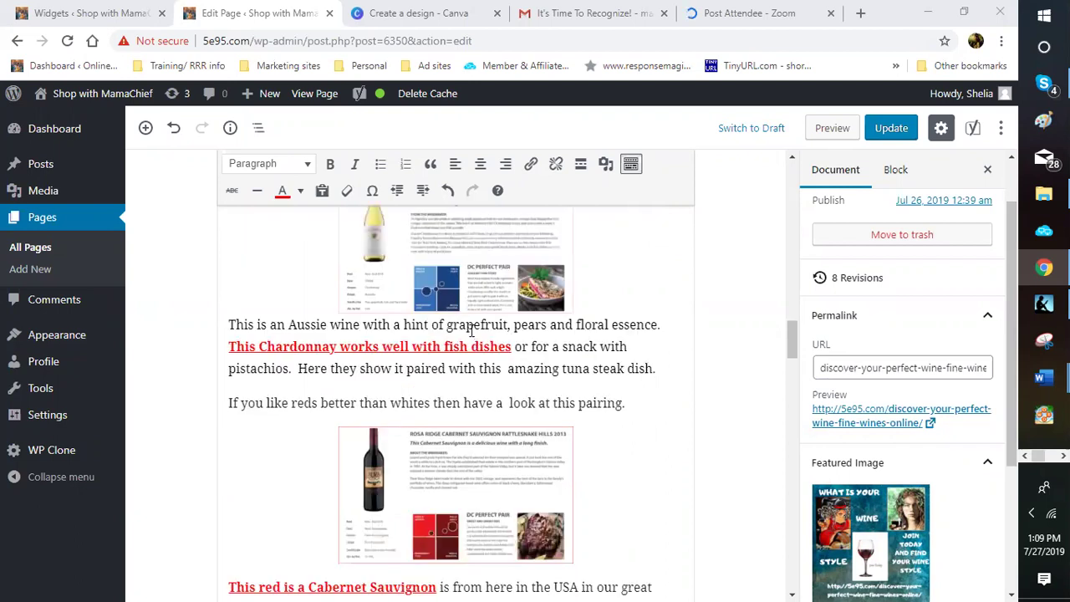
scroll(473, 332, "down", 3)
scroll(493, 343, "down", 1)
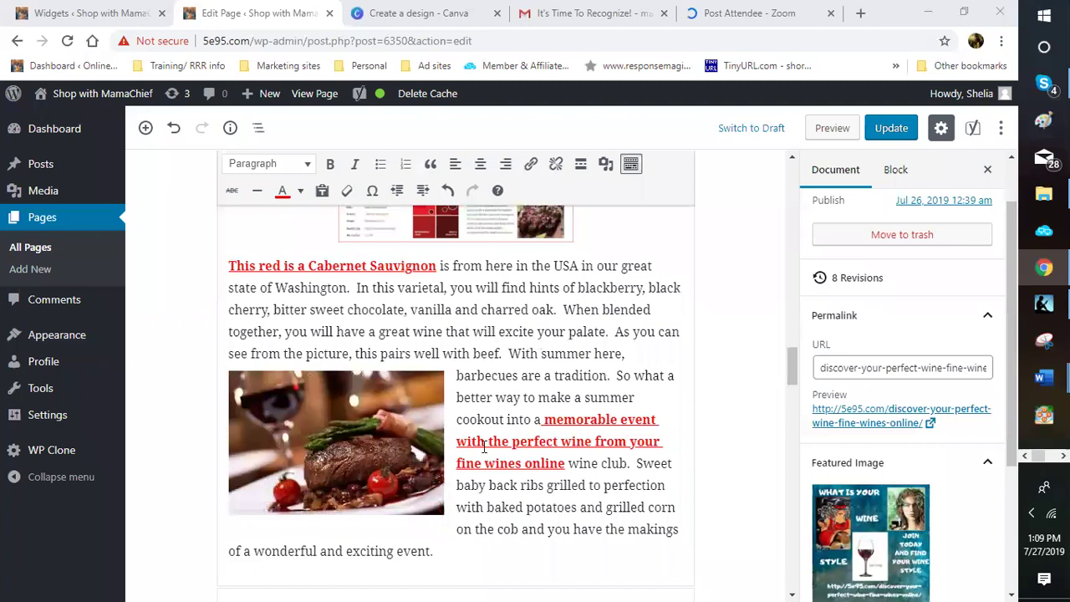
scroll(483, 447, "up", 3)
scroll(446, 417, "up", 1)
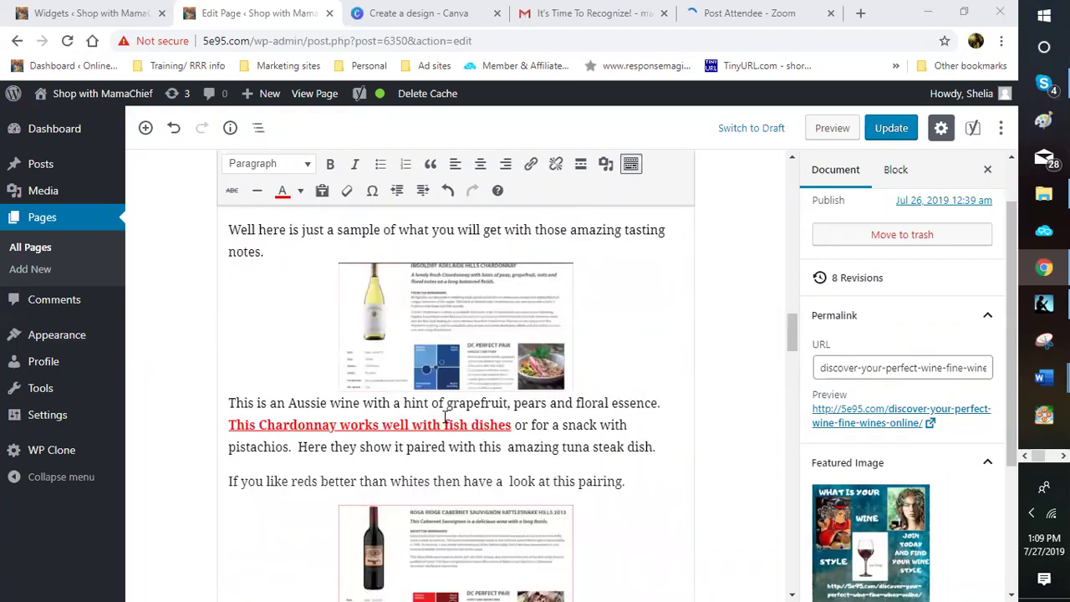
scroll(443, 418, "down", 1)
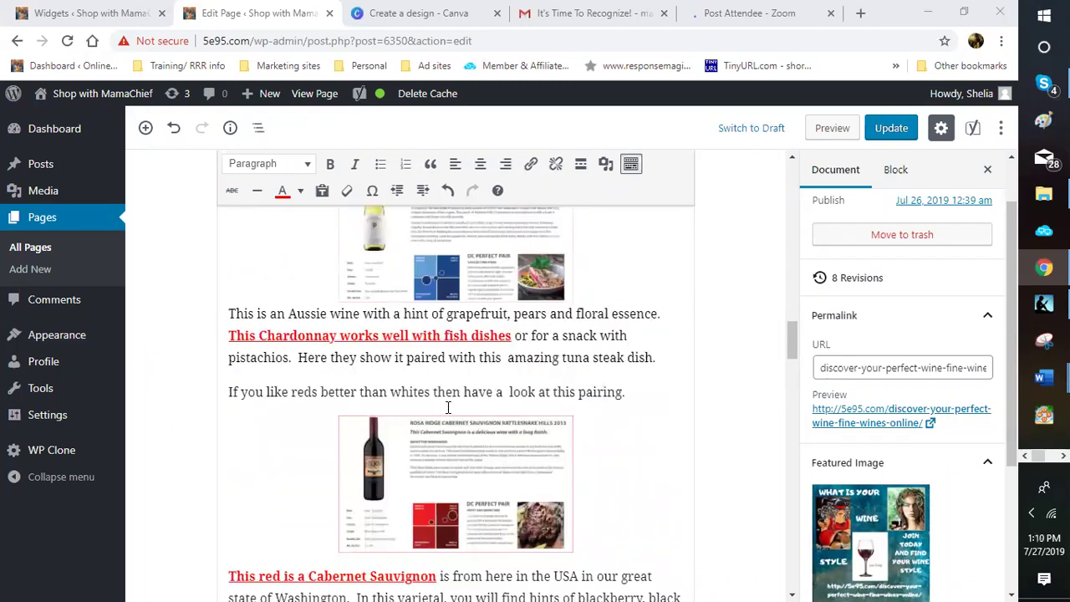
scroll(446, 408, "down", 1)
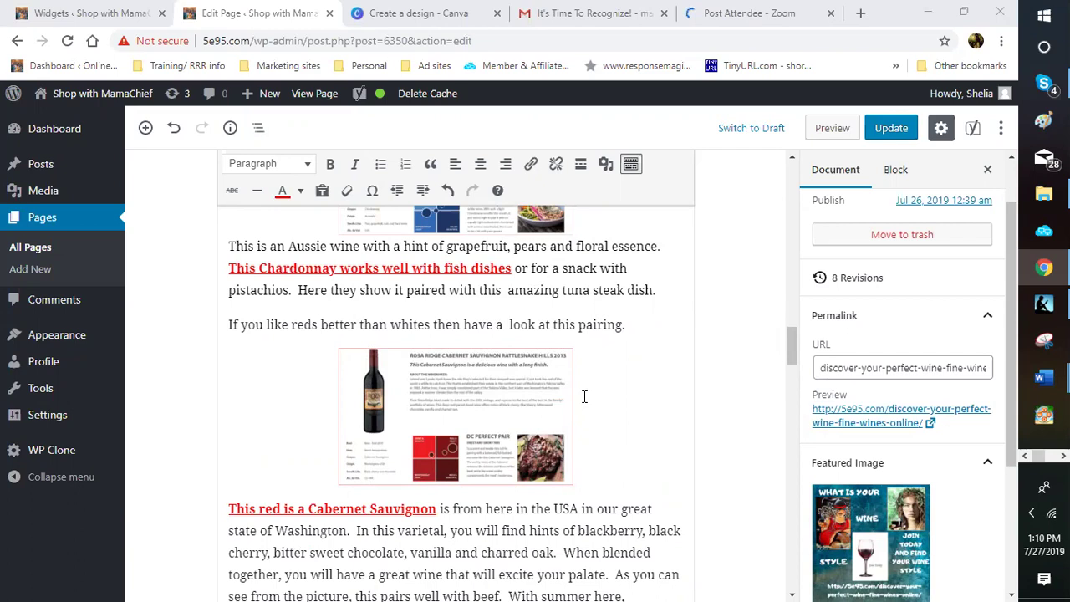
scroll(584, 396, "down", 1)
scroll(584, 396, "down", 3)
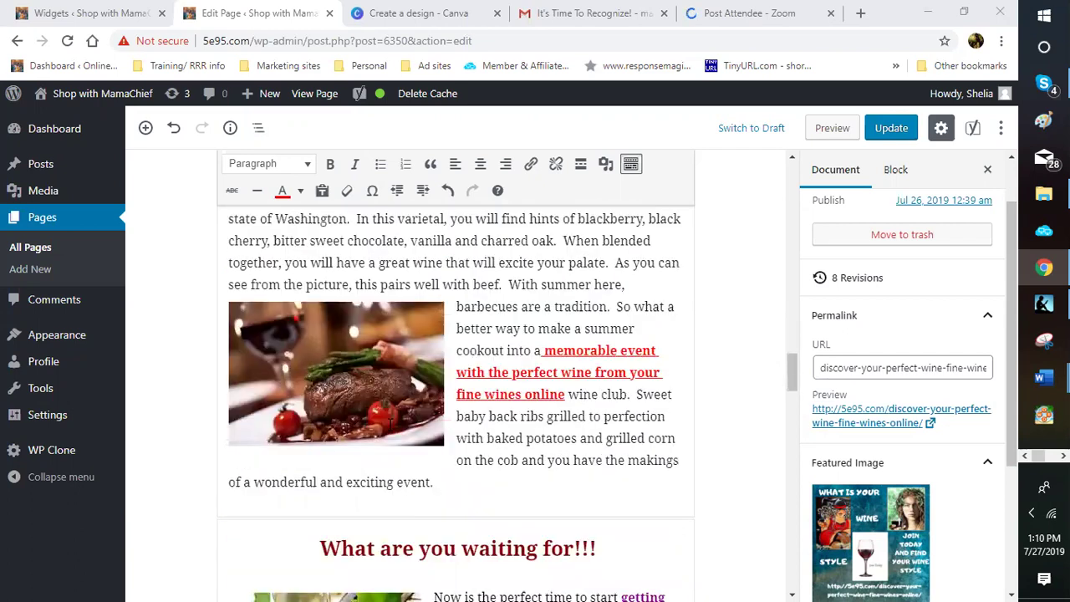
scroll(390, 421, "up", 1)
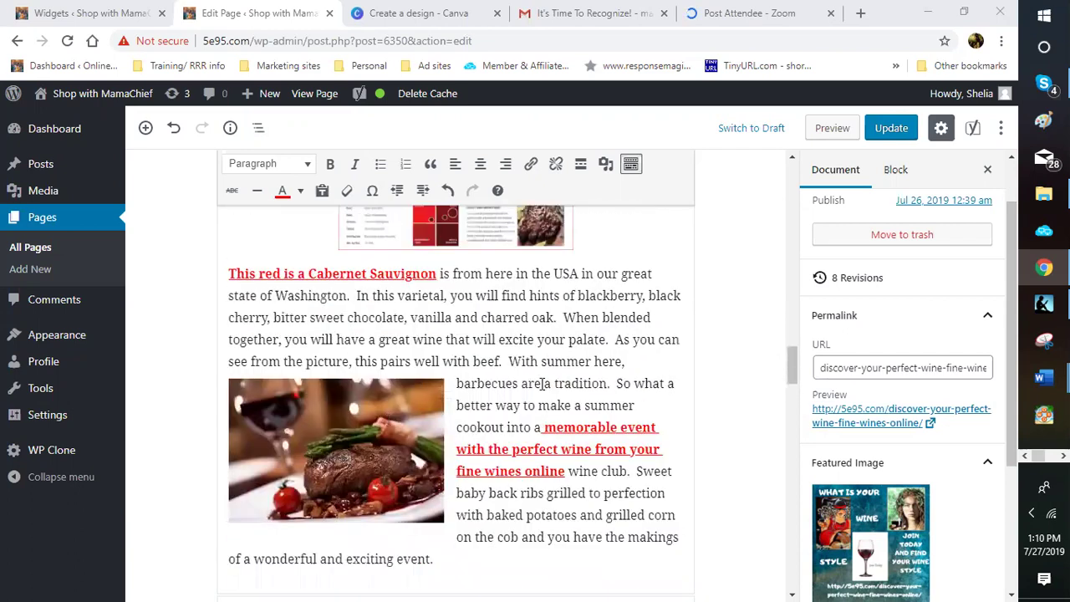
scroll(543, 383, "up", 2)
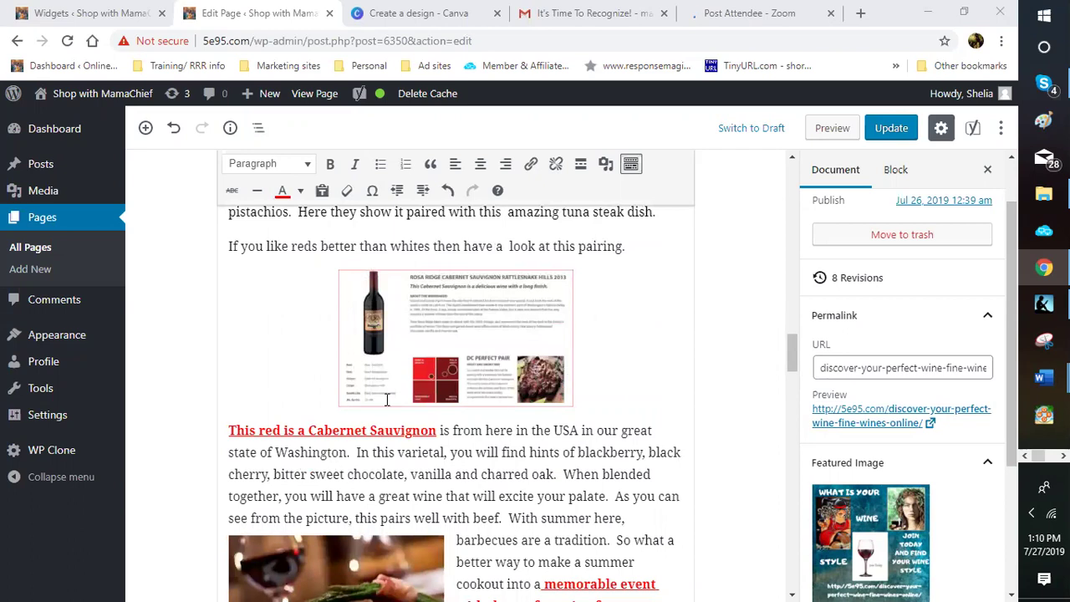
scroll(387, 399, "down", 3)
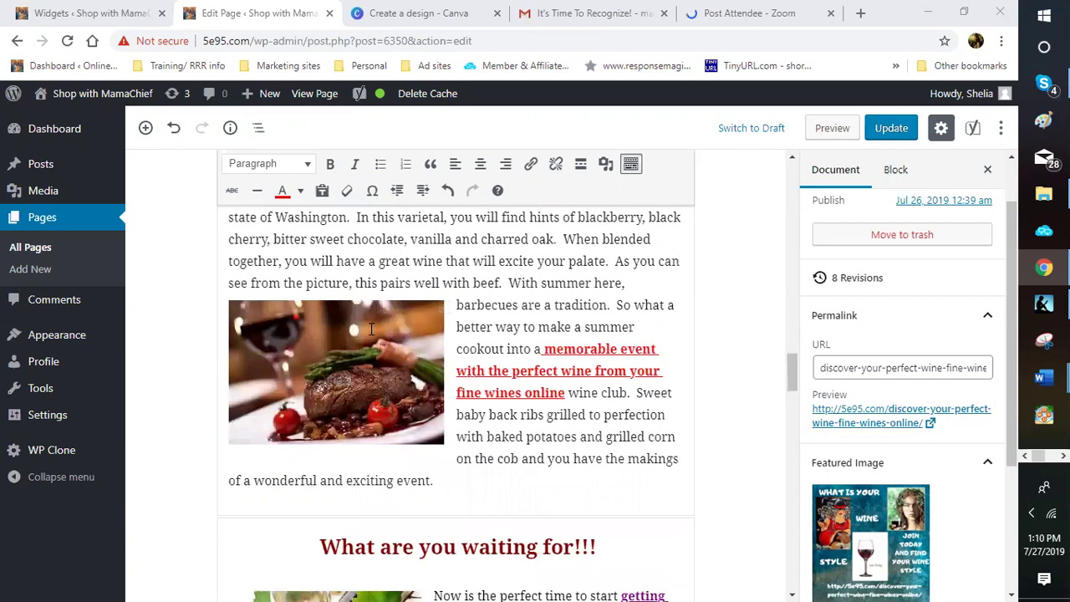
- Review the page's closing section from "What are you waiting for!!!" through the image gallery to the thank-you graphic
scroll(460, 378, "down", 3)
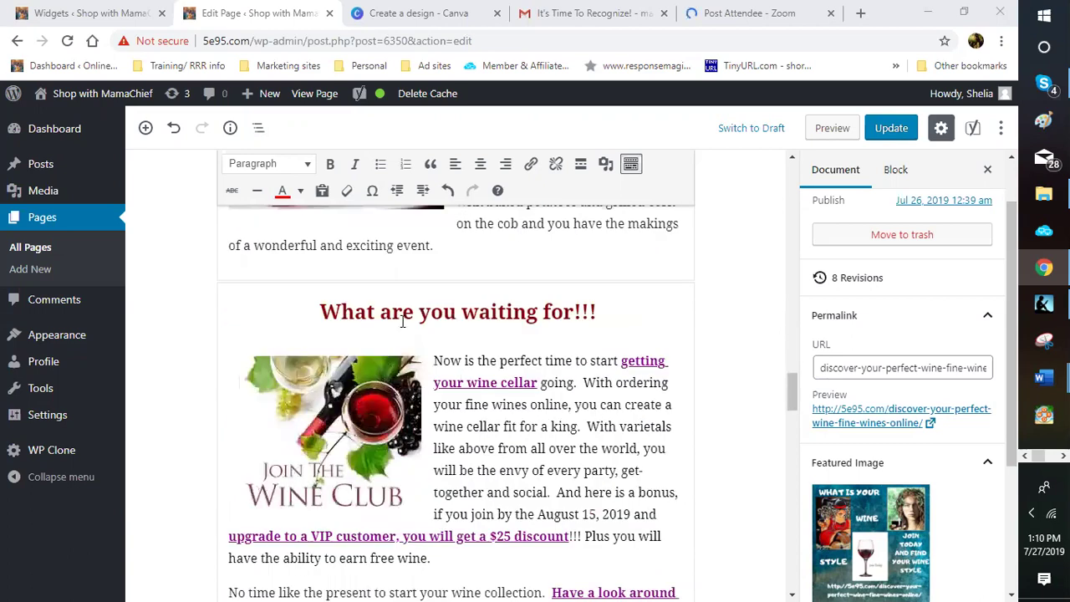
scroll(606, 306, "down", 1)
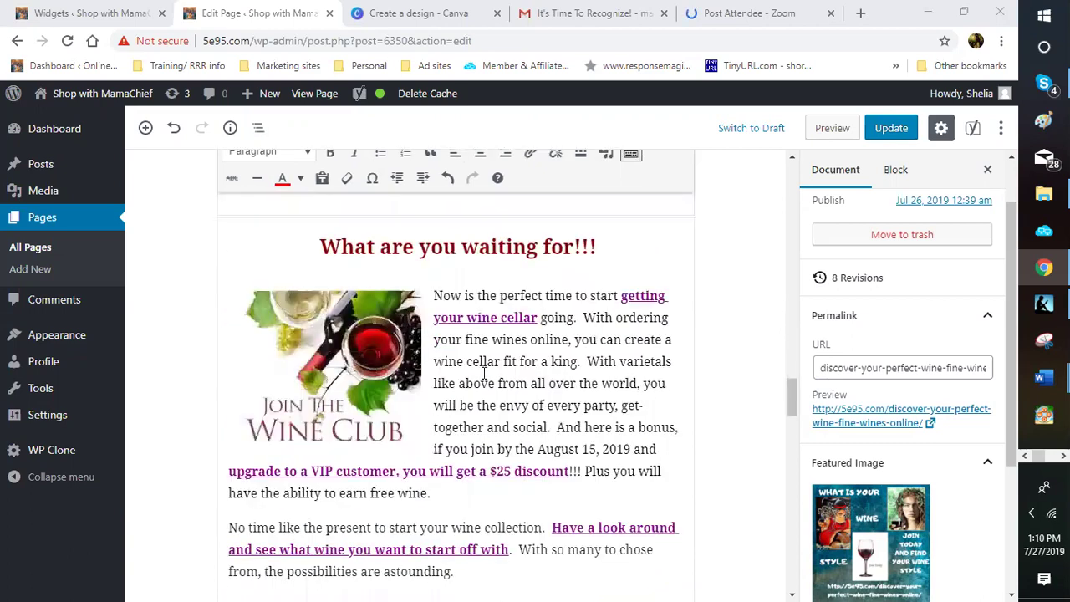
scroll(485, 372, "down", 1)
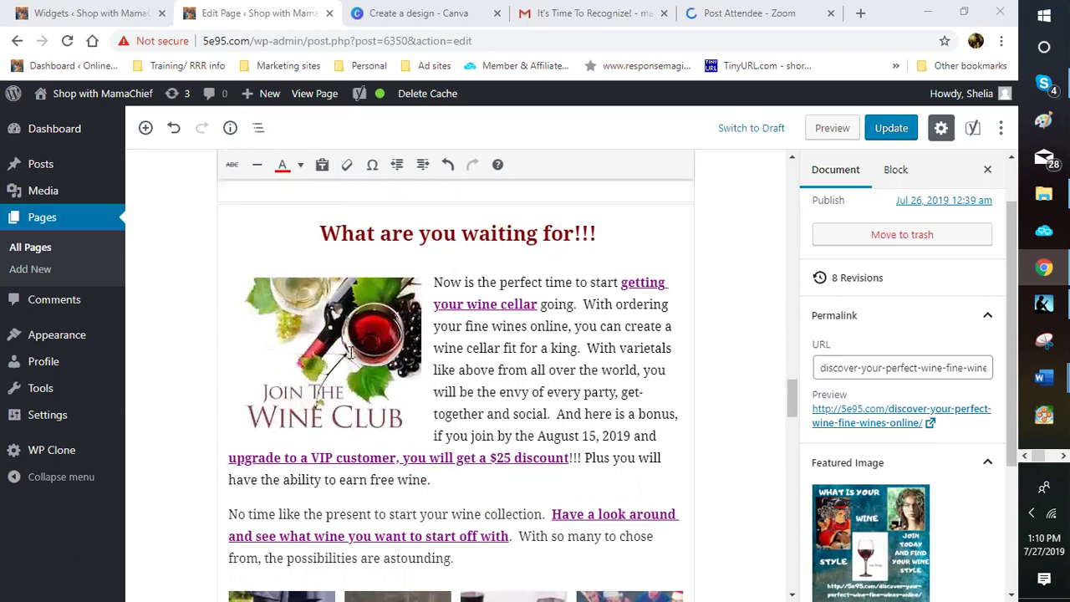
scroll(352, 352, "down", 1)
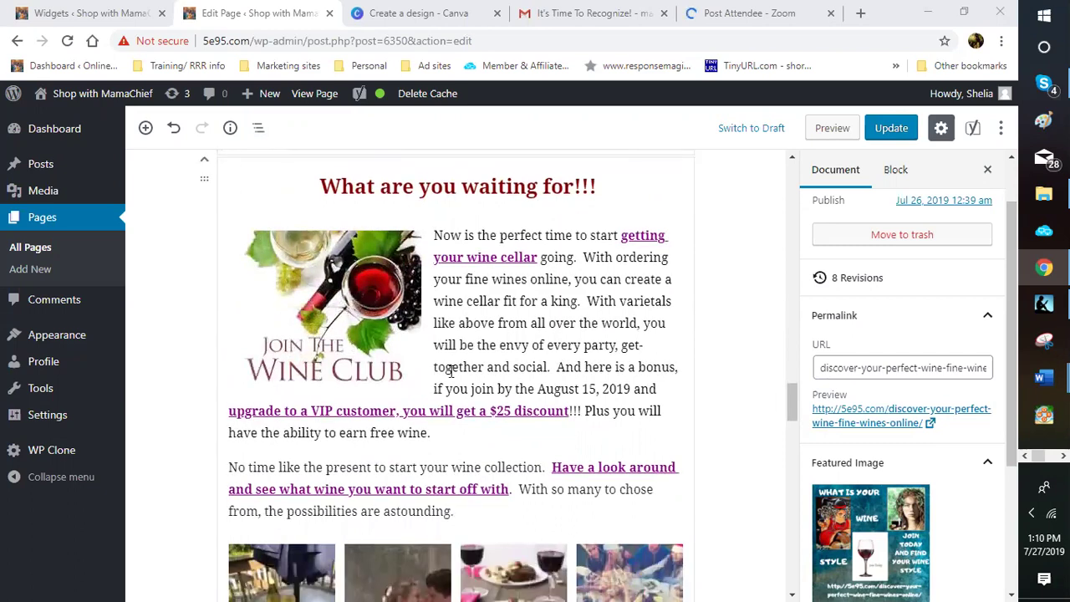
scroll(603, 285, "down", 2)
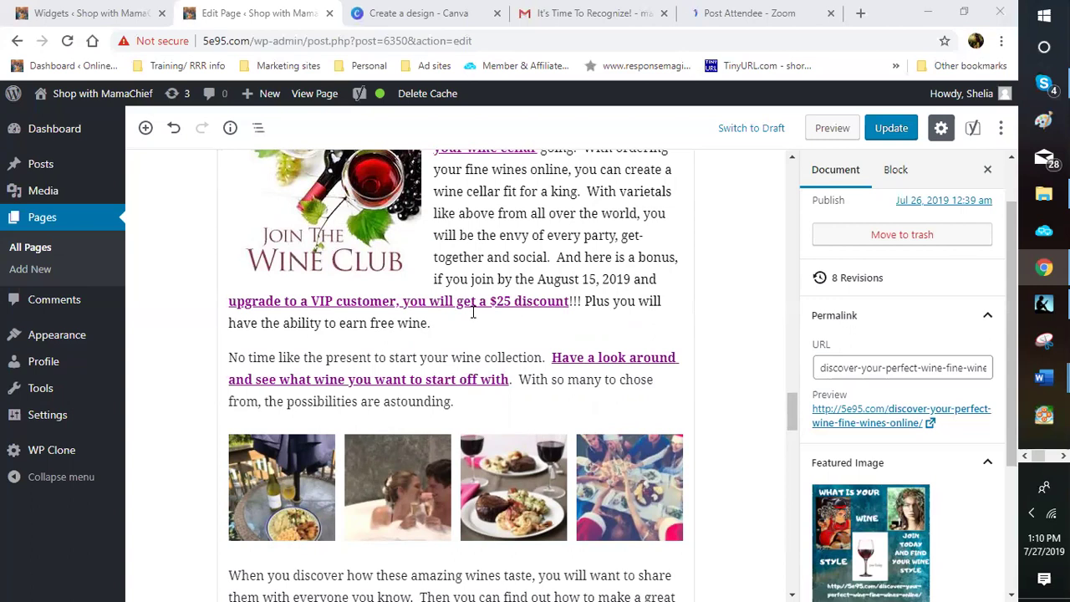
scroll(518, 253, "down", 1)
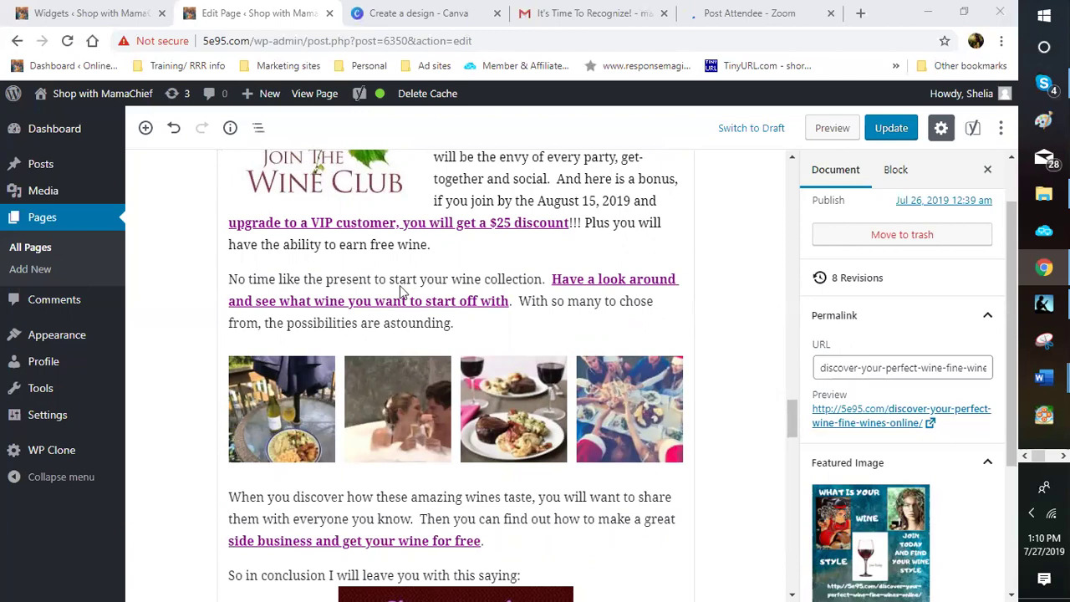
scroll(399, 287, "down", 2)
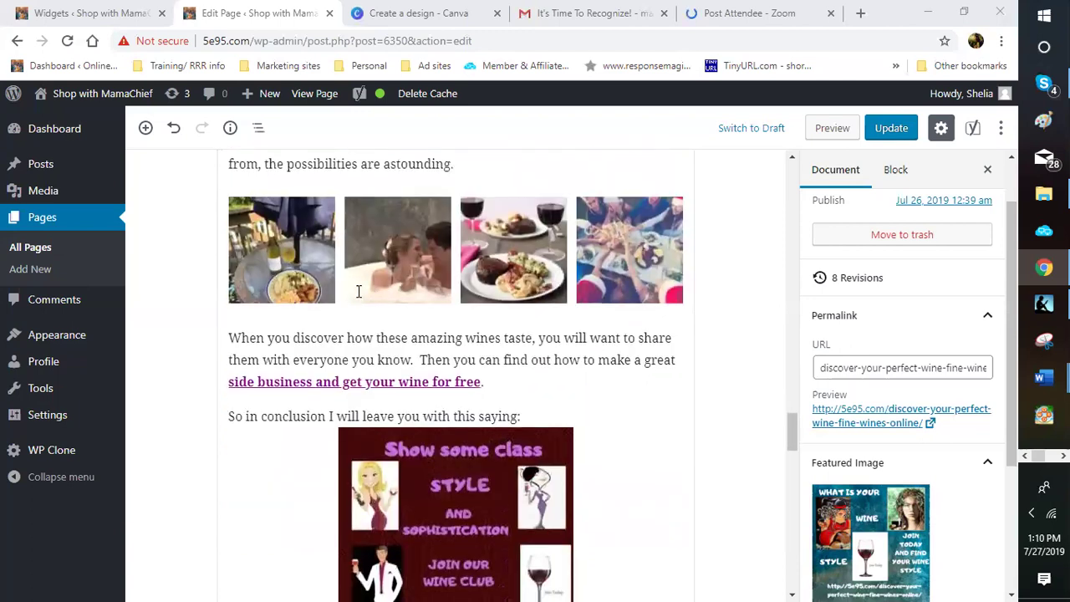
scroll(357, 291, "down", 3)
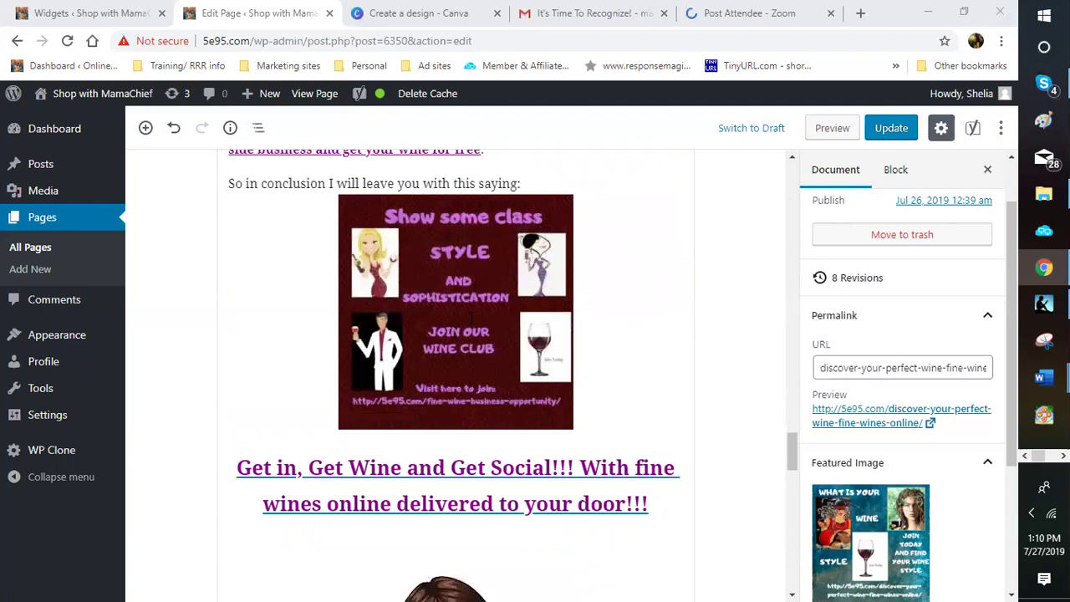
scroll(472, 320, "down", 2)
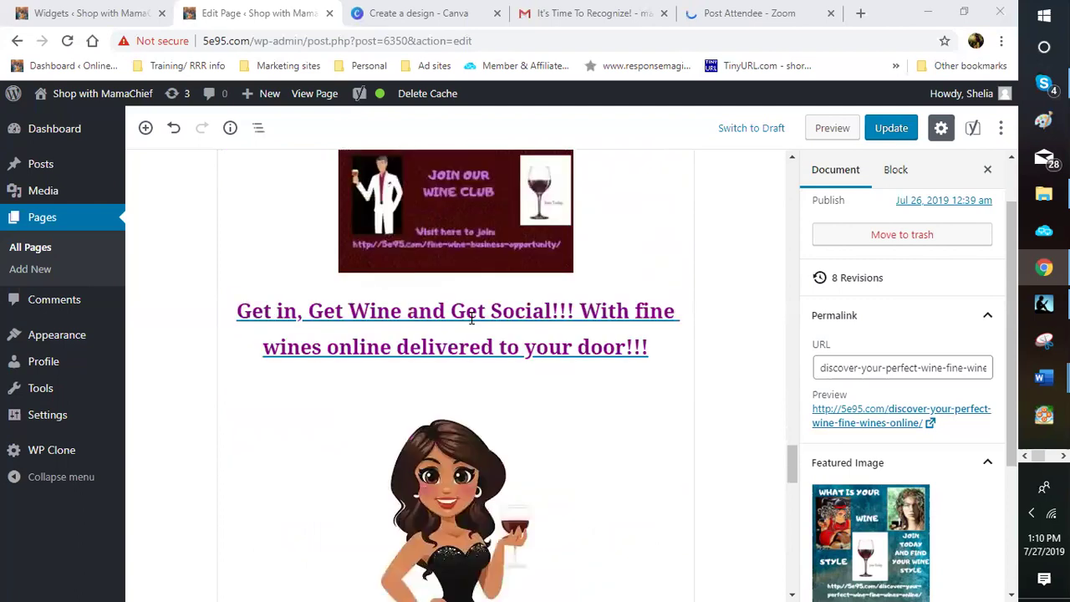
scroll(468, 428, "down", 2)
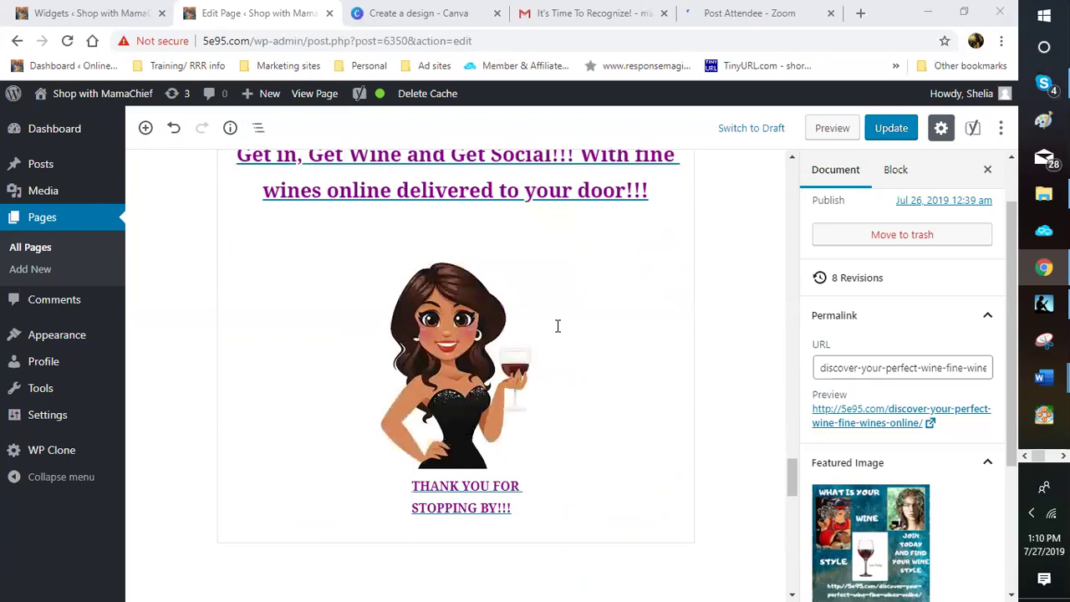
scroll(552, 330, "down", 1)
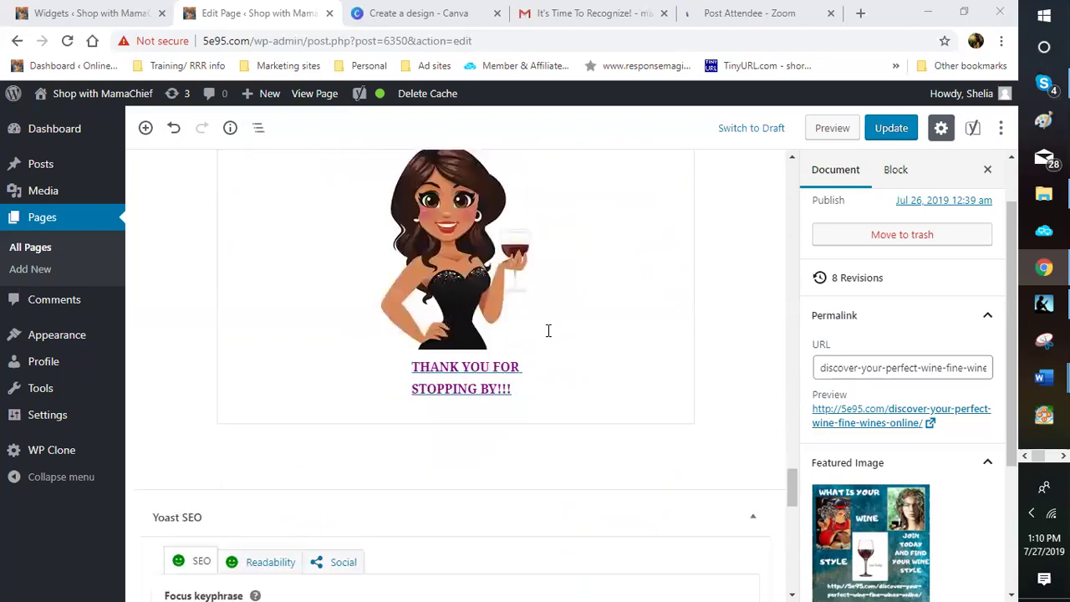
scroll(549, 330, "up", 1)
scroll(552, 331, "up", 1)
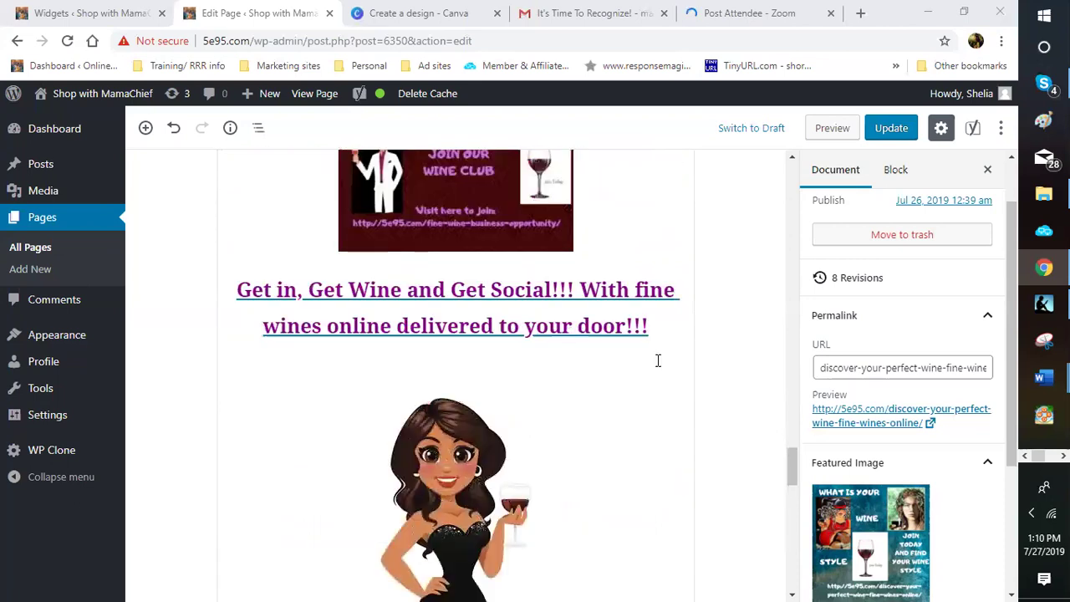
scroll(658, 361, "up", 1)
scroll(657, 361, "up", 4)
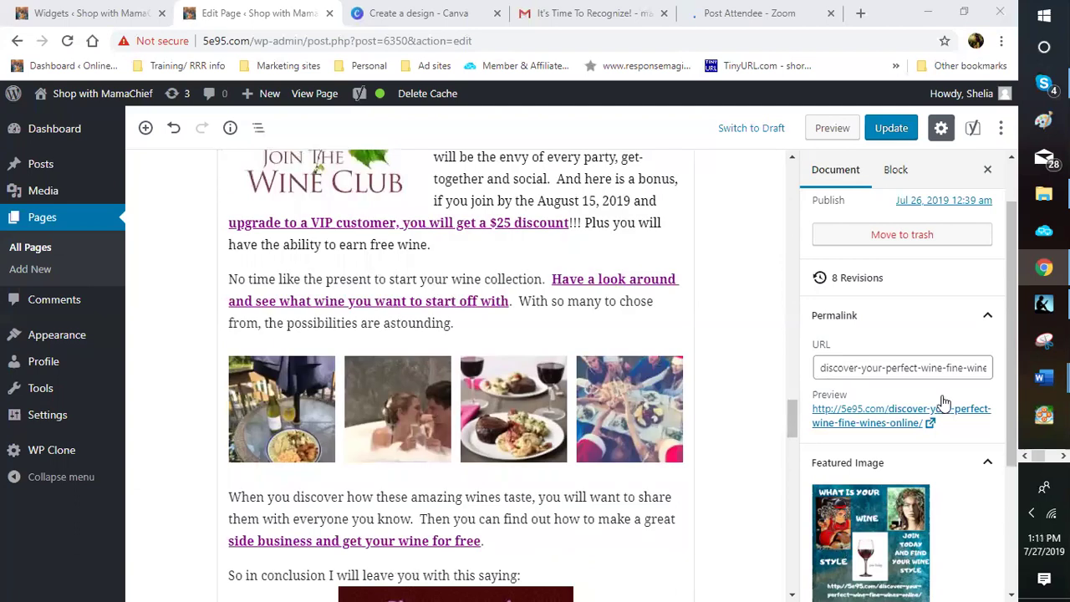
- Check the wine page's featured image and switch to the Word document "ad copy - various 6-21-19"
scroll(943, 403, "down", 1)
scroll(821, 334, "down", 2)
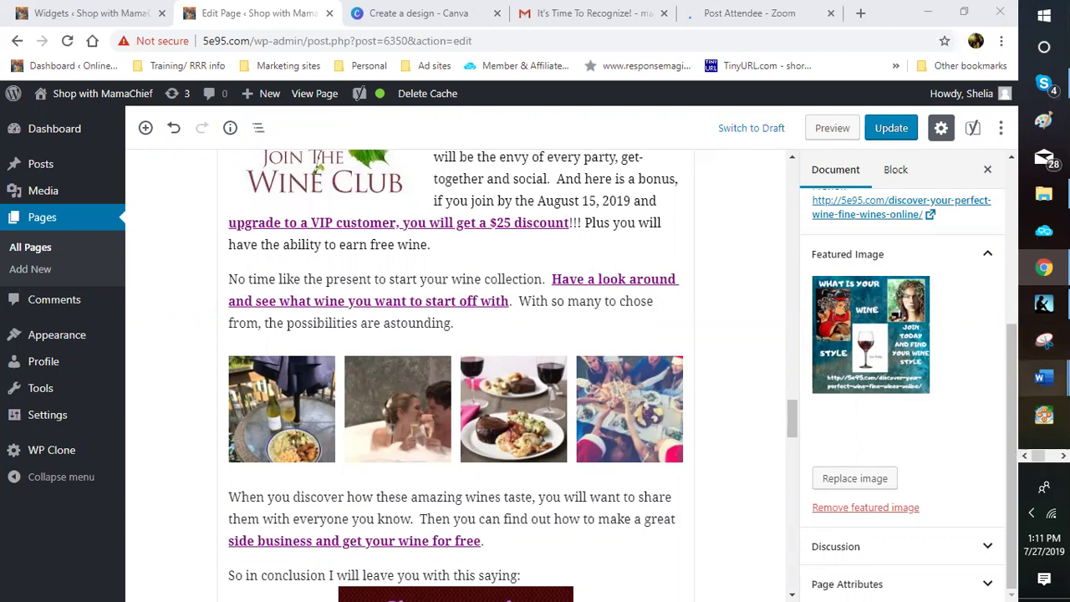
left_click(1043, 377)
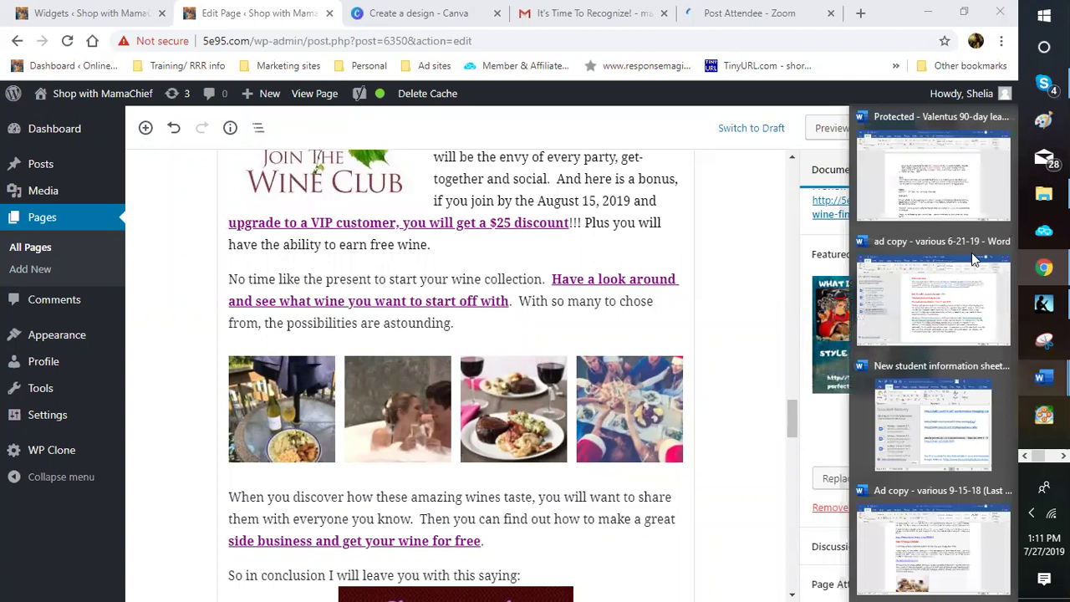
mouse_move(956, 298)
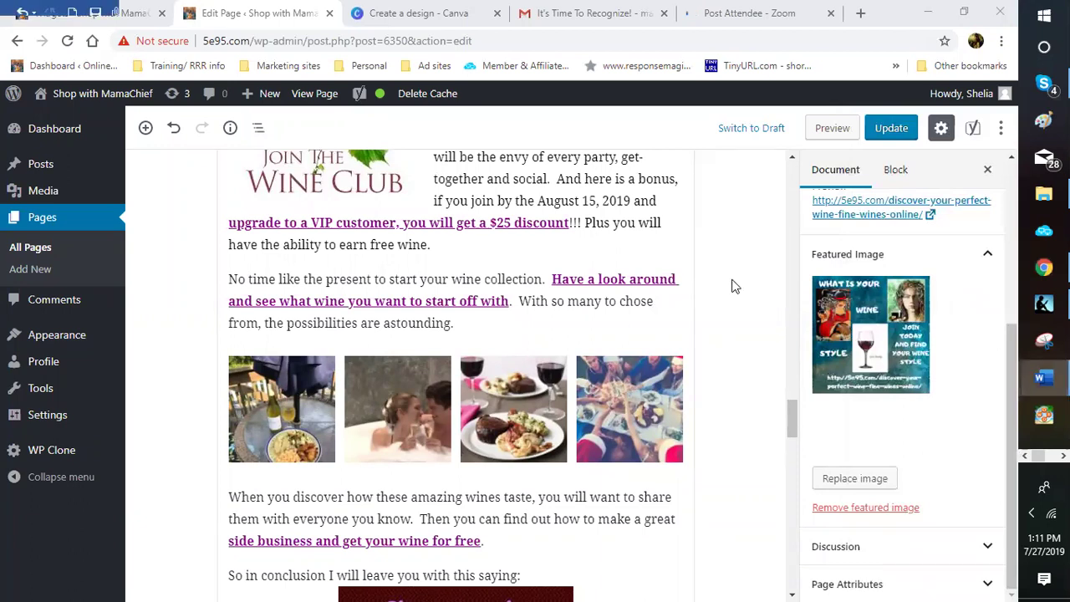
key("alt+Tab")
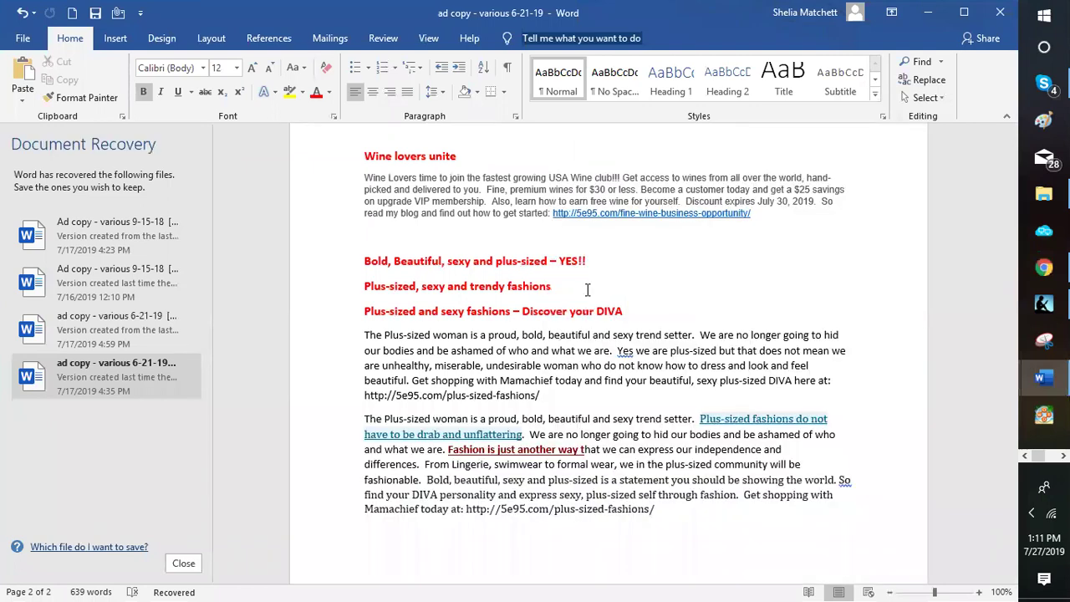
- Add blank lines after the final plus-sized fashions paragraph at the end of the ad copy
scroll(513, 266, "up", 6)
scroll(512, 266, "up", 3)
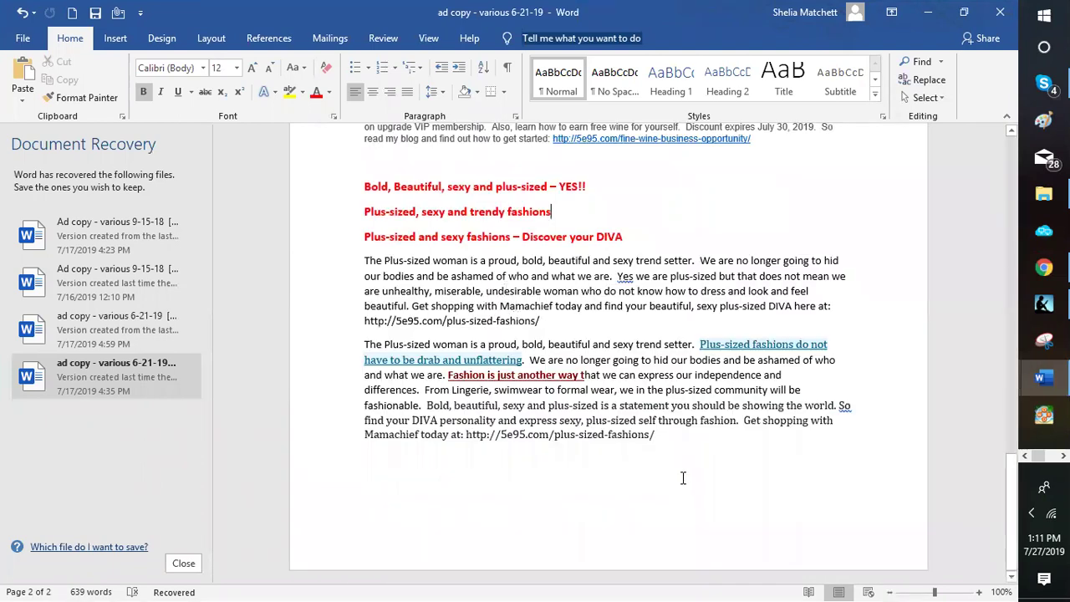
left_click(412, 522)
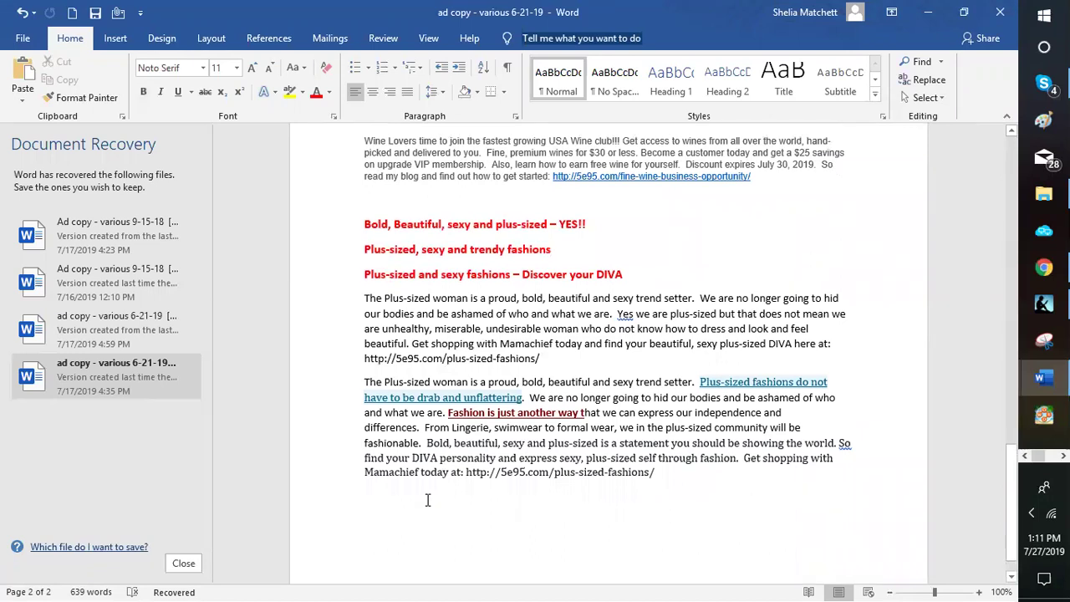
key("Return")
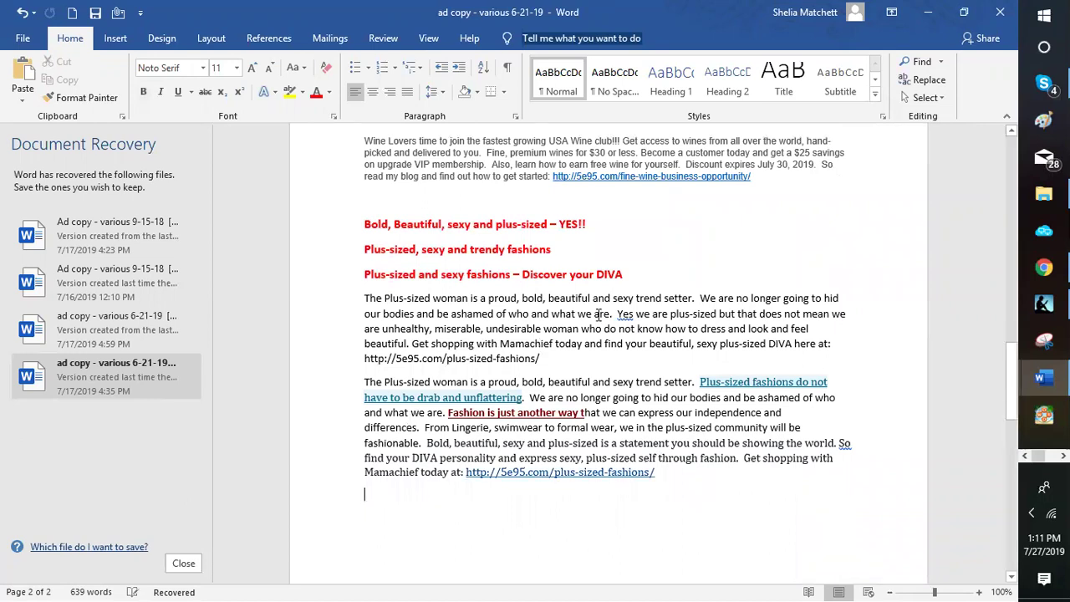
key("Return")
scroll(714, 409, "down", 2)
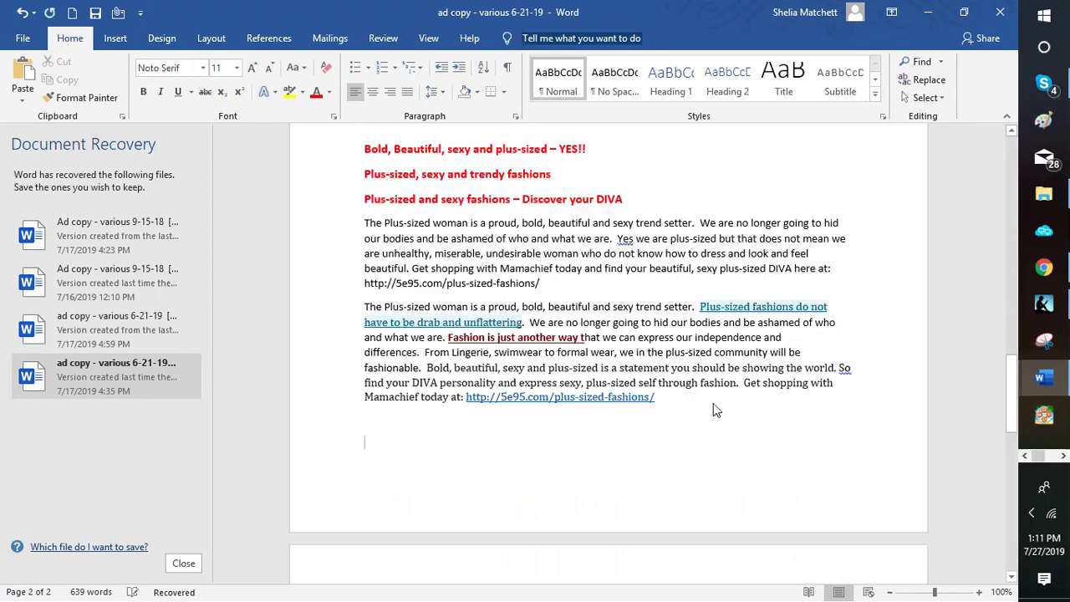
scroll(734, 355, "down", 1)
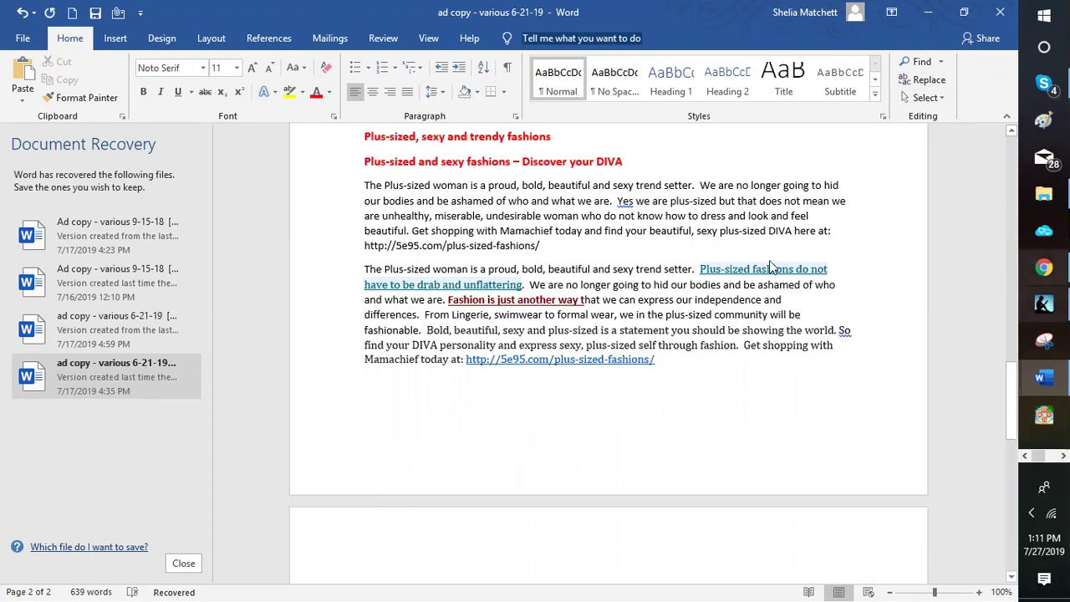
- Switch back to the wine page in Chrome and look over its wine club and Fine Wines Online sections for headline ideas
key("alt+Tab")
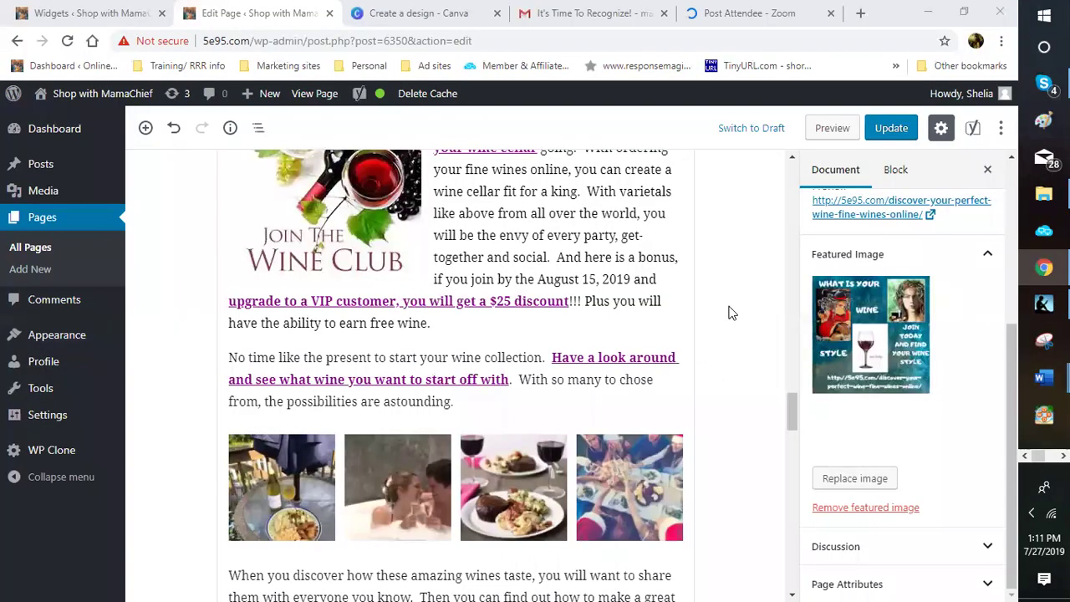
scroll(708, 246, "up", 10)
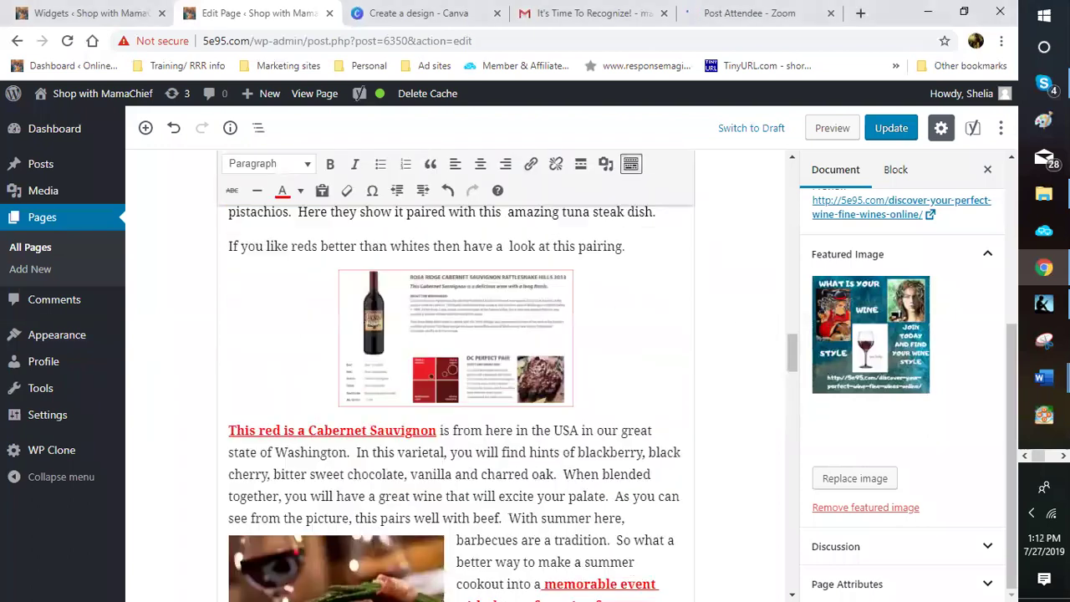
scroll(627, 513, "down", 8)
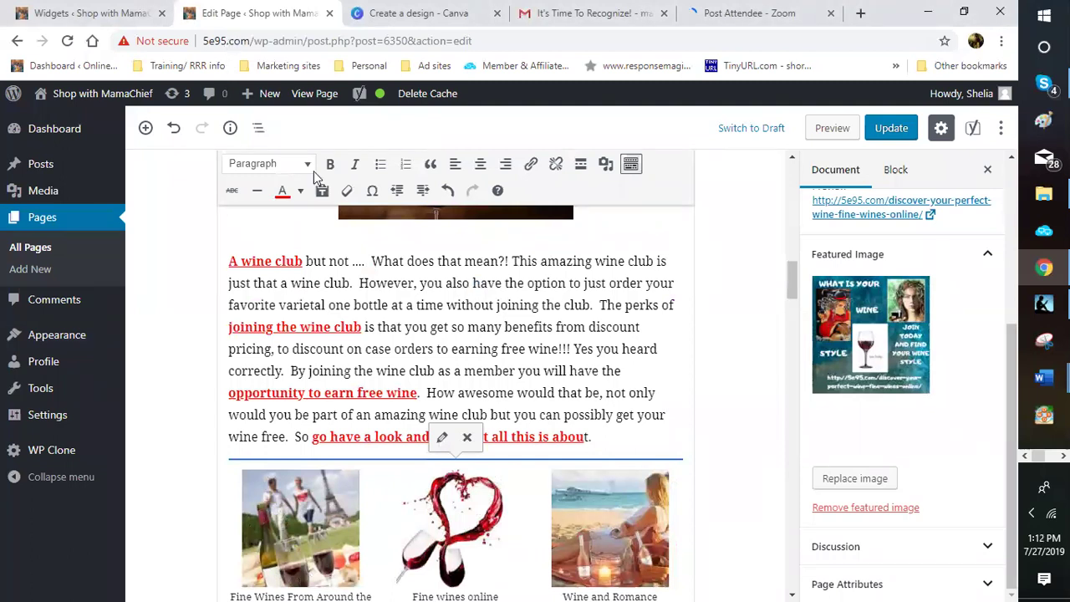
key("Page_Up")
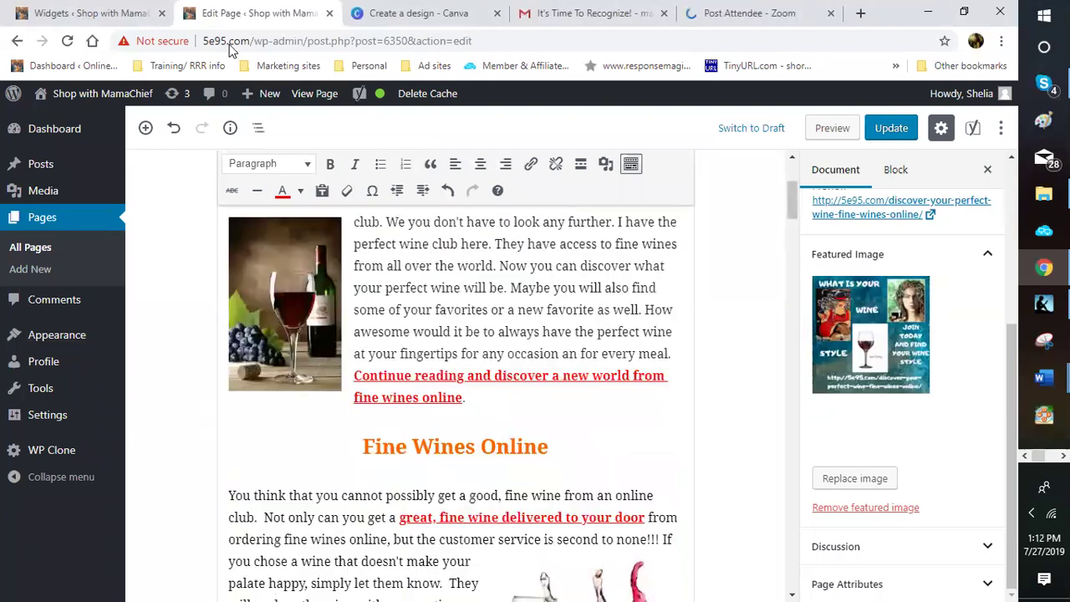
key("Page_Down")
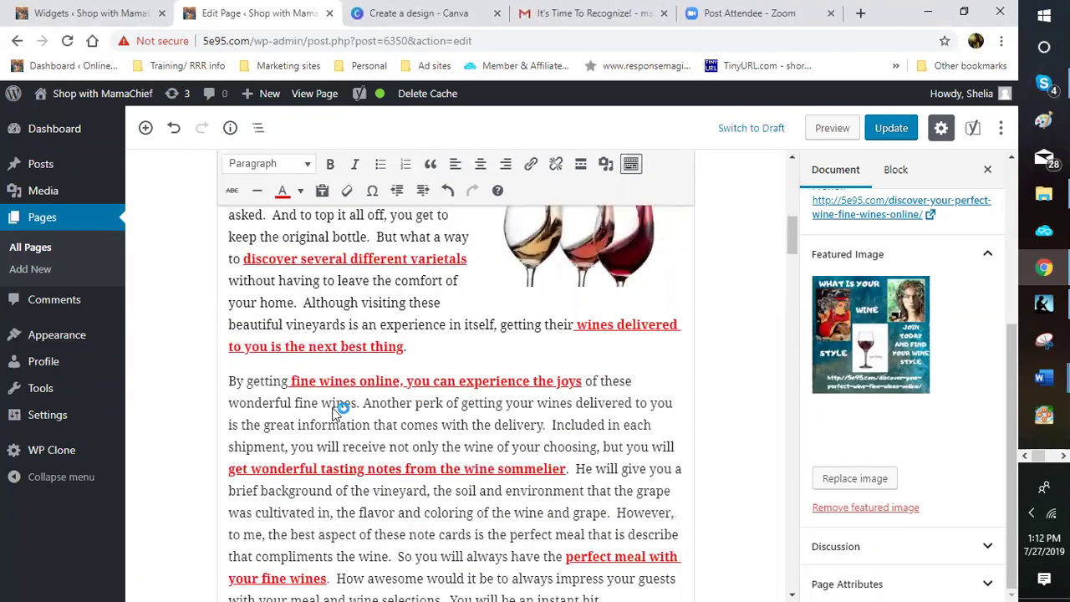
key("Page_Up")
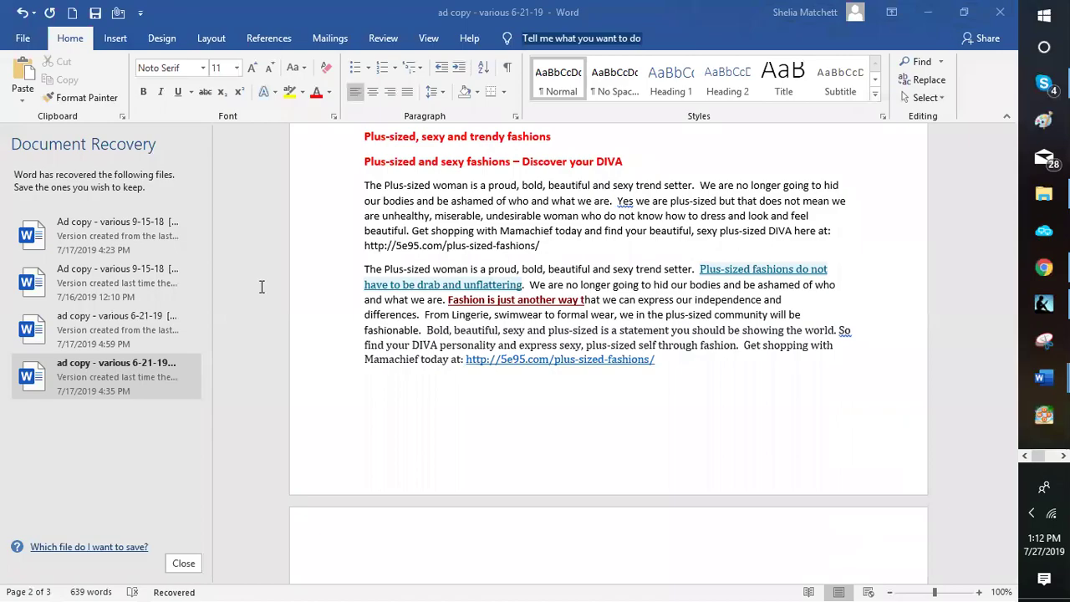
- Switch to Skype, turn off chat notifications in its settings, and return to the wine page in Chrome
key("alt+Tab")
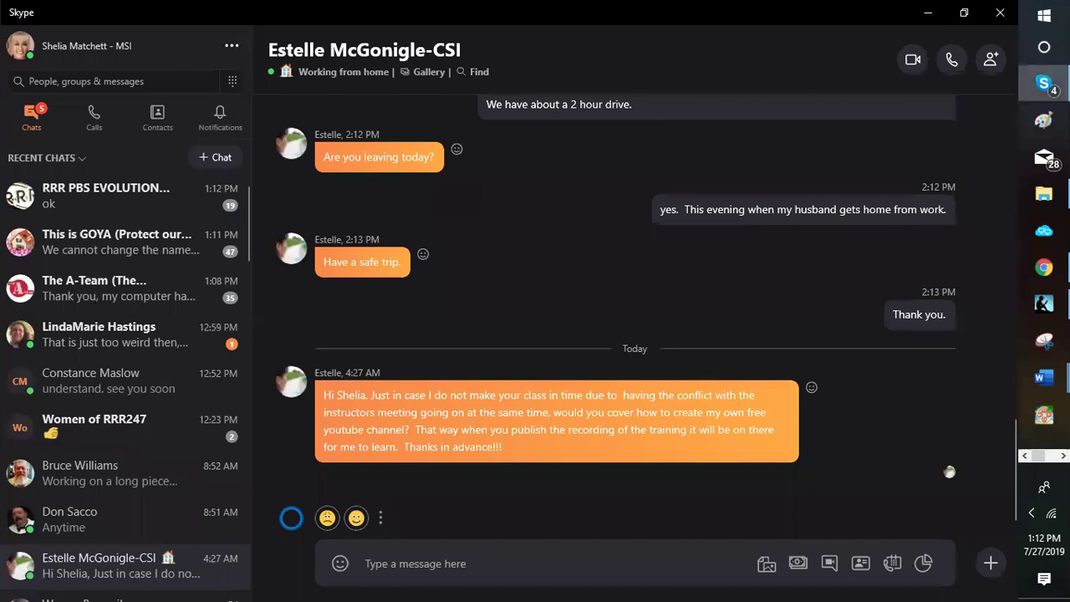
key("ctrl+comma")
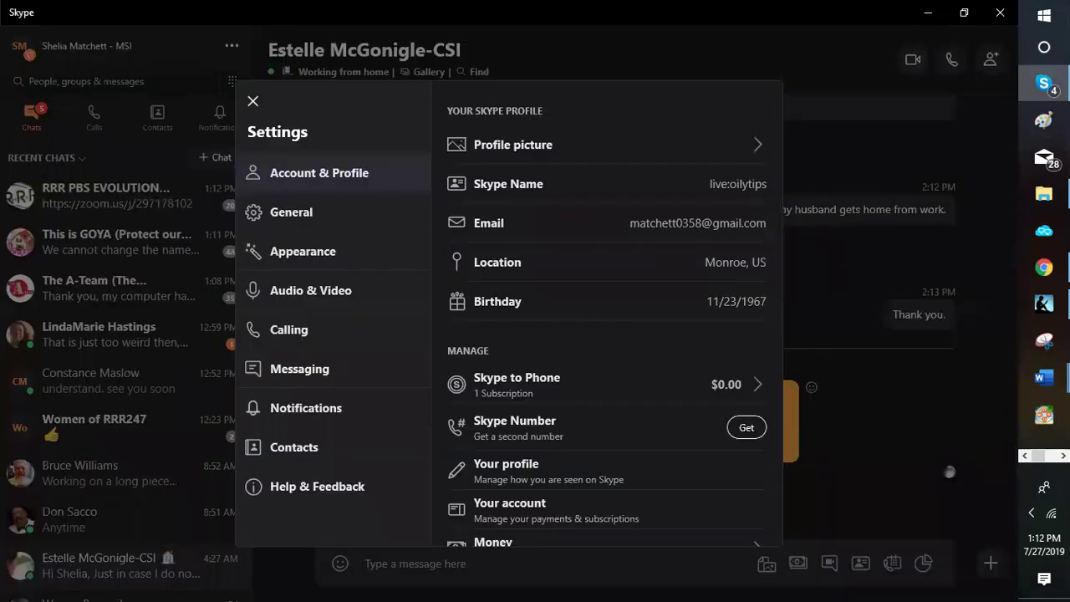
left_click(306, 408)
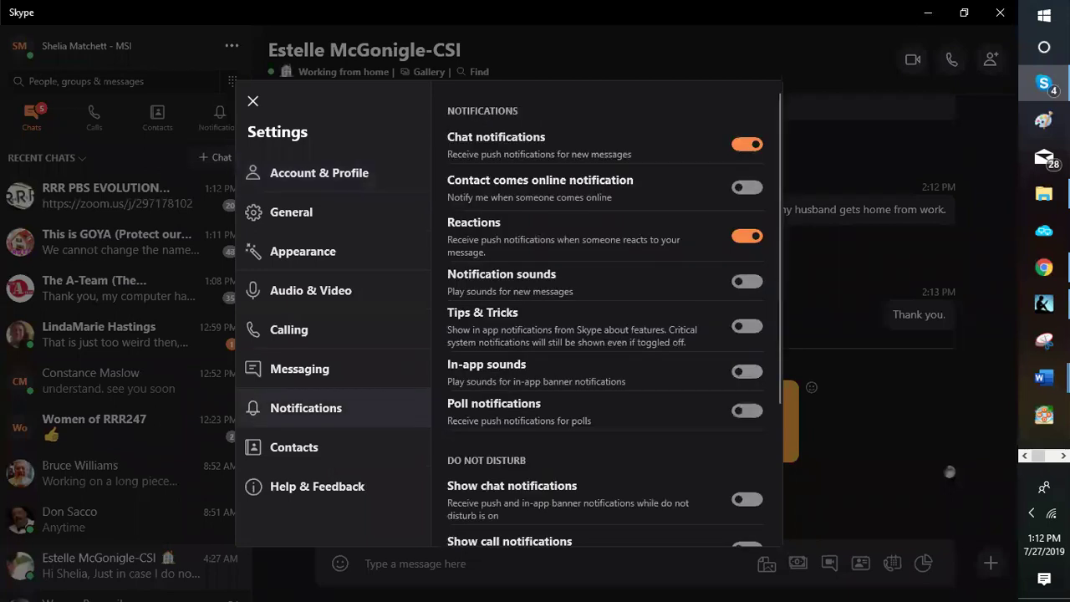
left_click(747, 143)
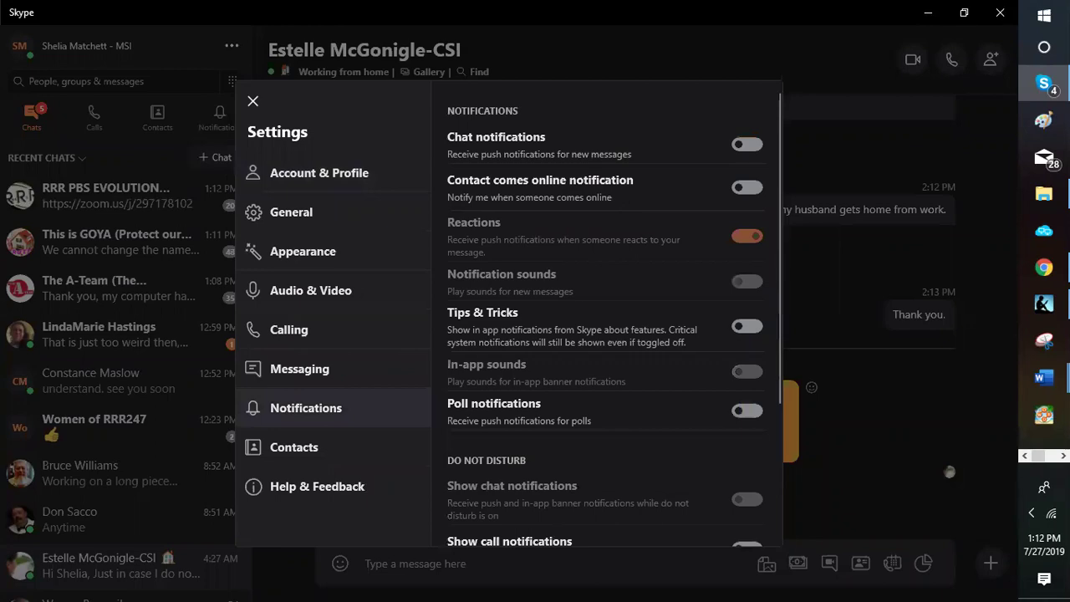
left_click(949, 471)
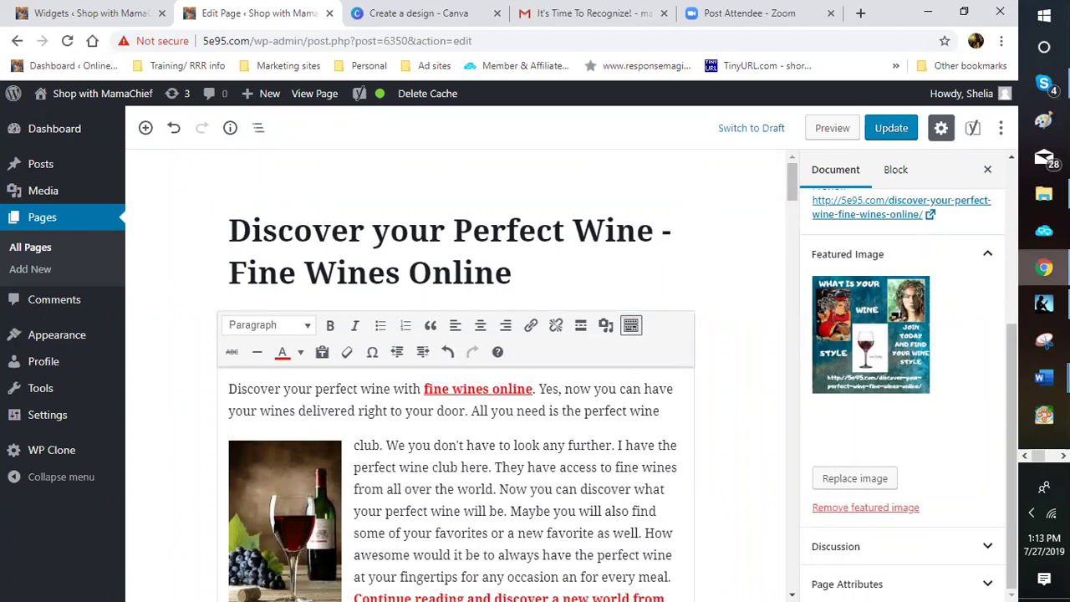
- Switch to the ad copy document in Word and write the headline "Discover your perfect wine" below the plus-sized fashions ads
mouse_move(1044, 378)
left_click(931, 299)
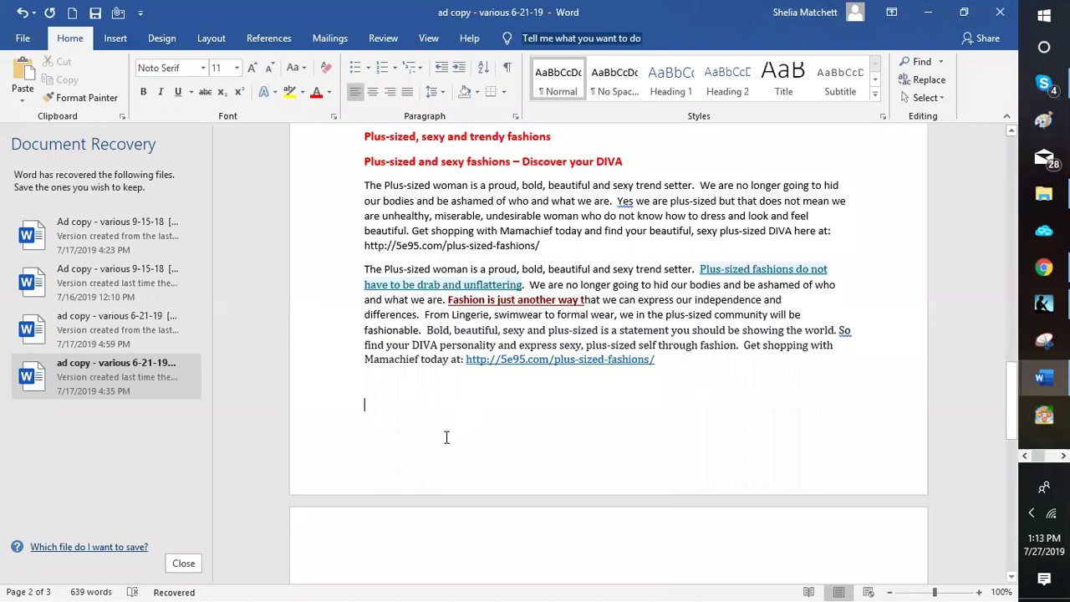
type("DIv")
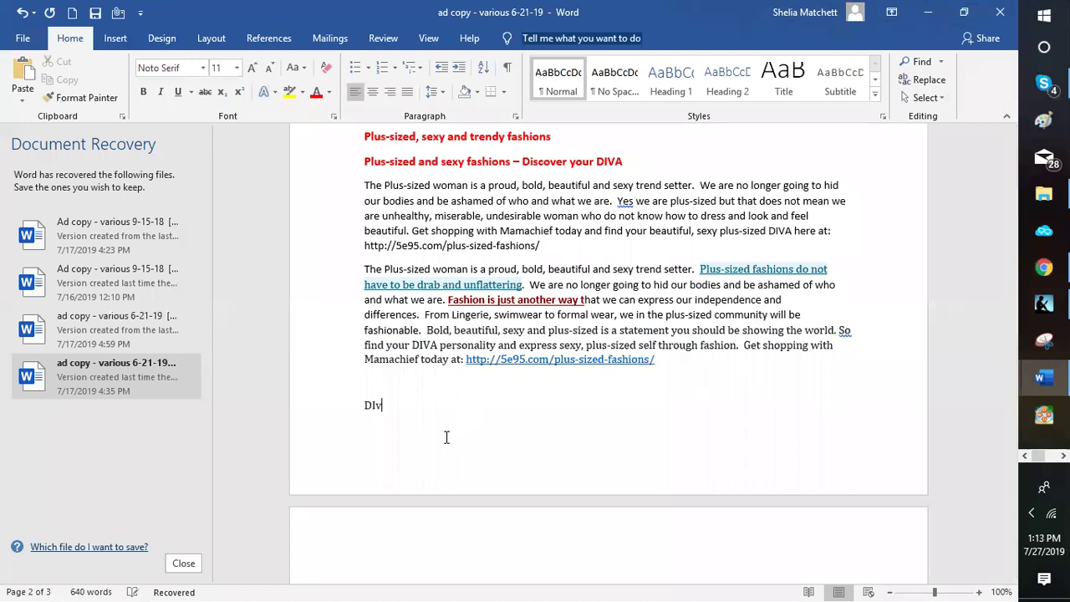
key("BackSpace")
key("BackSpace")
type("is cover your perfec")
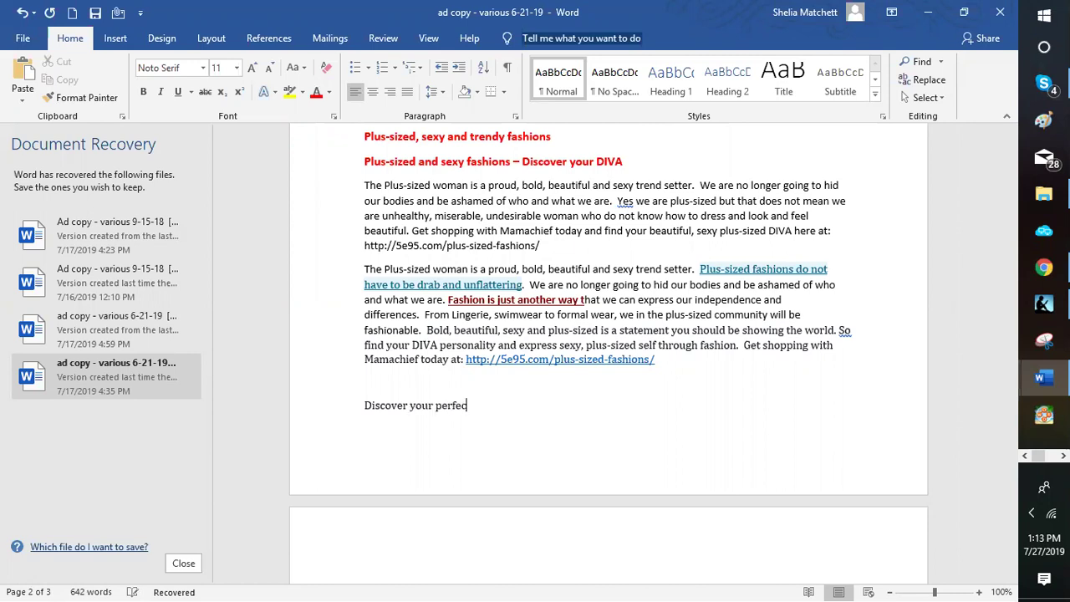
type("t winee")
key("BackSpace")
- Write the headline "What is your wine style" at the start of the ad copy's third page
scroll(523, 492, "down", 1)
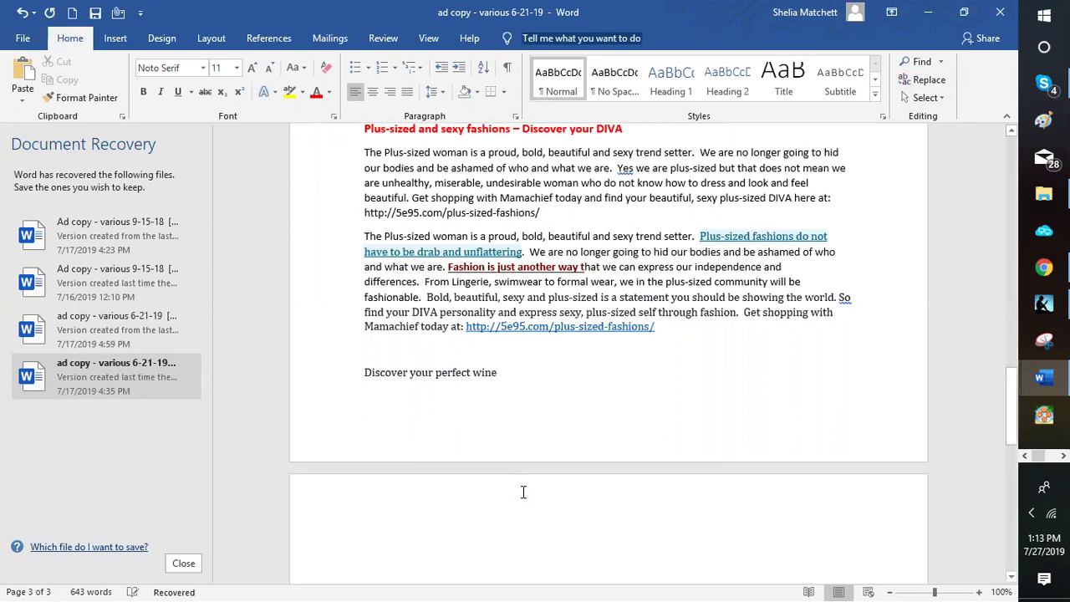
scroll(524, 491, "down", 2)
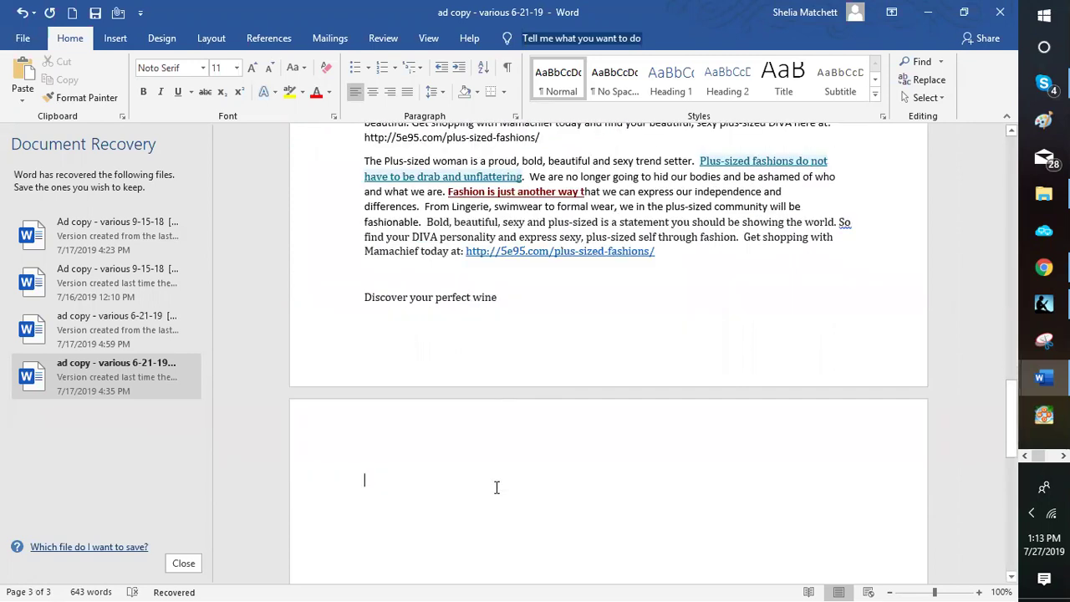
type("What is you w")
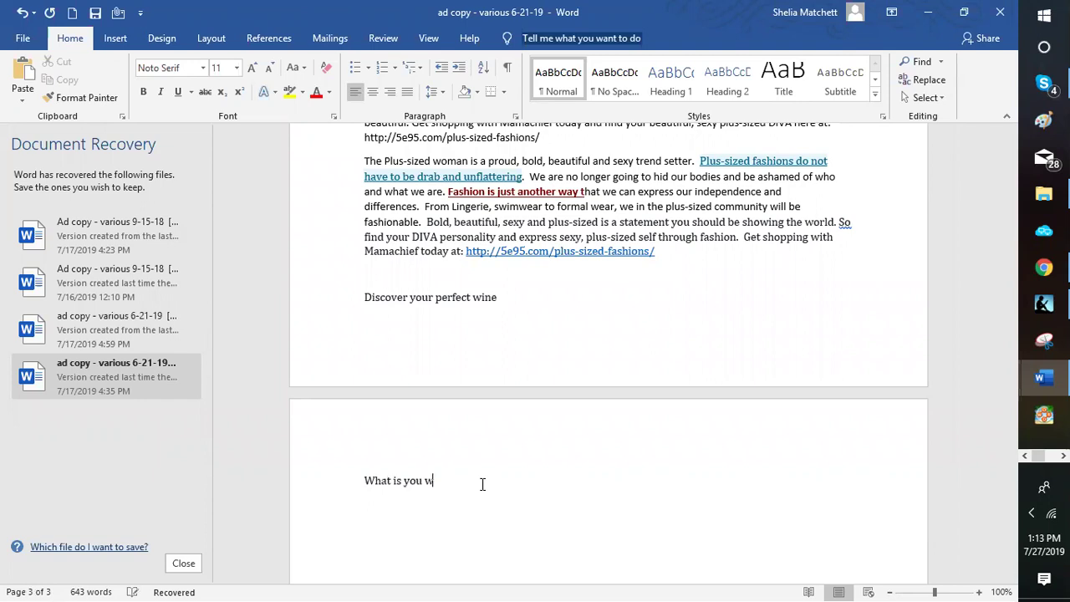
type("ine style")
key("Return")
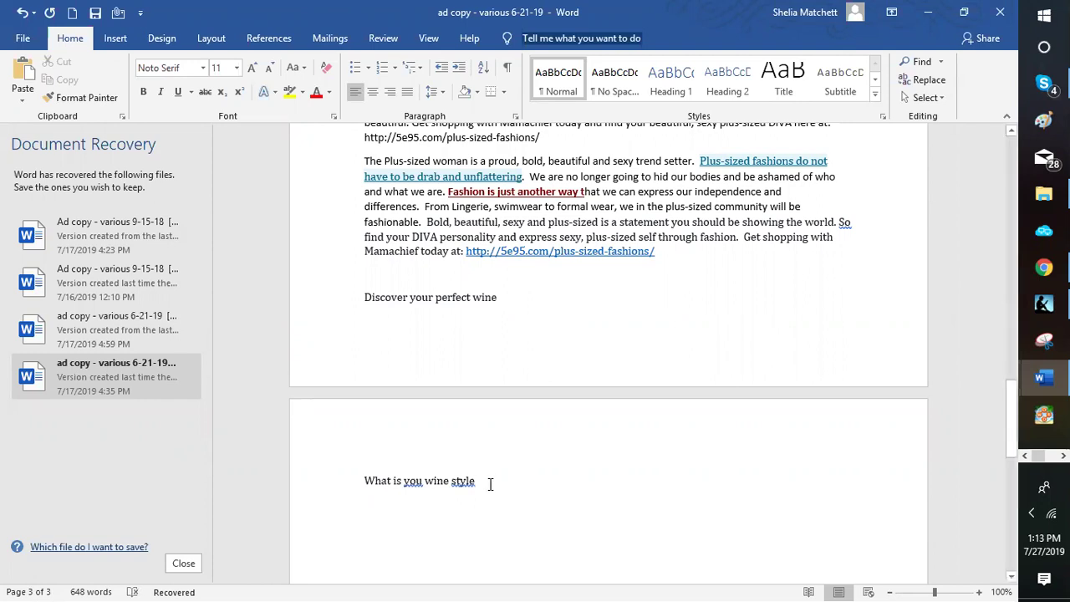
key("ctrl+Left")
key("ctrl+Left")
key("Left")
type("f")
key("BackSpace")
type("r")
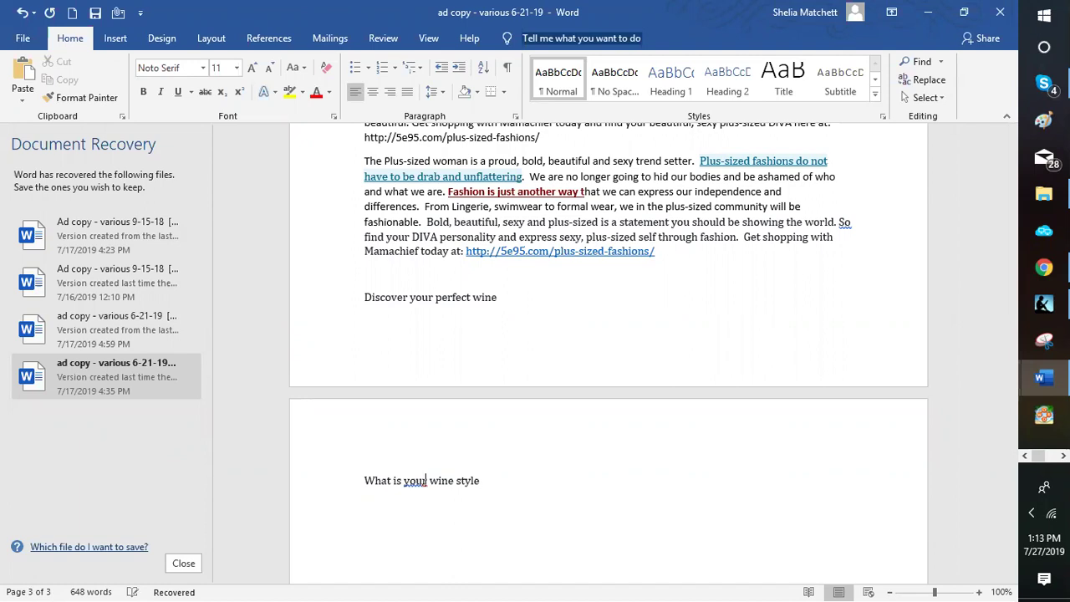
left_click(481, 480)
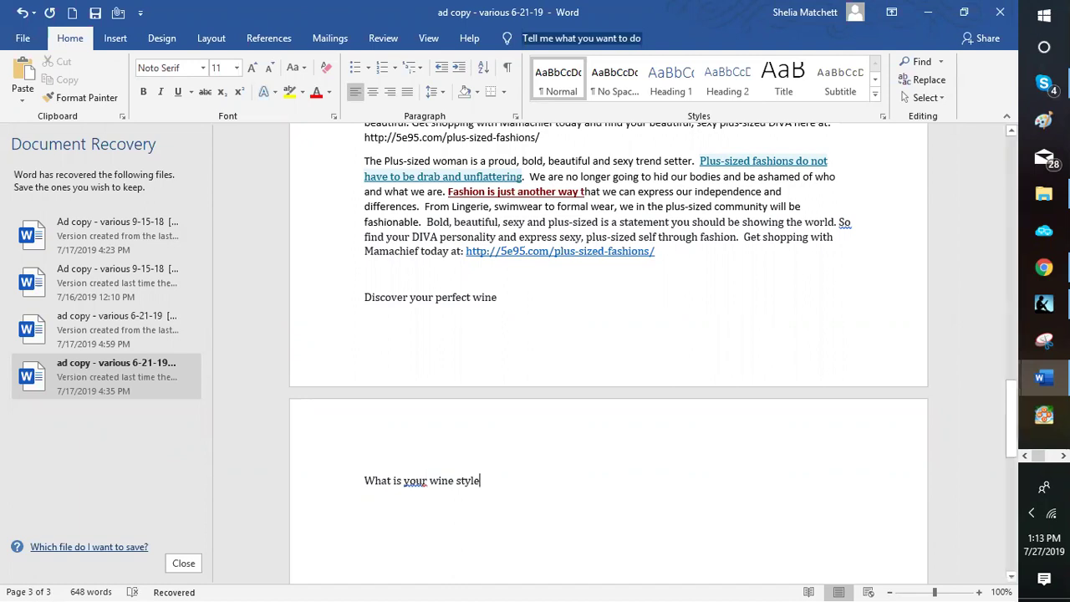
- Add the headline "Get your fine wines online" on a new line below the wine style headline
key("Return")
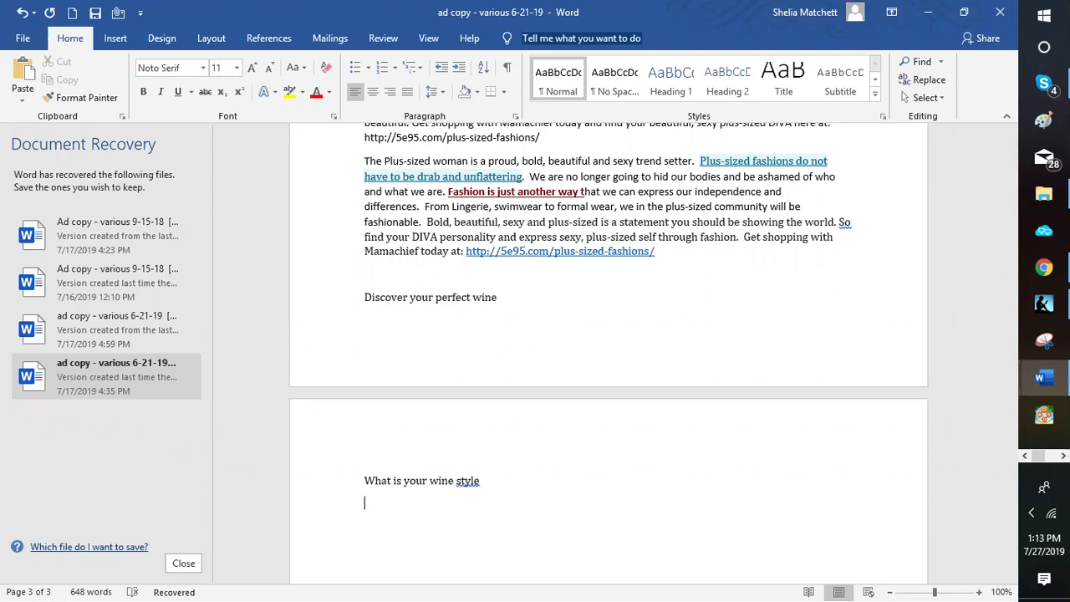
type("Get your fine wines o")
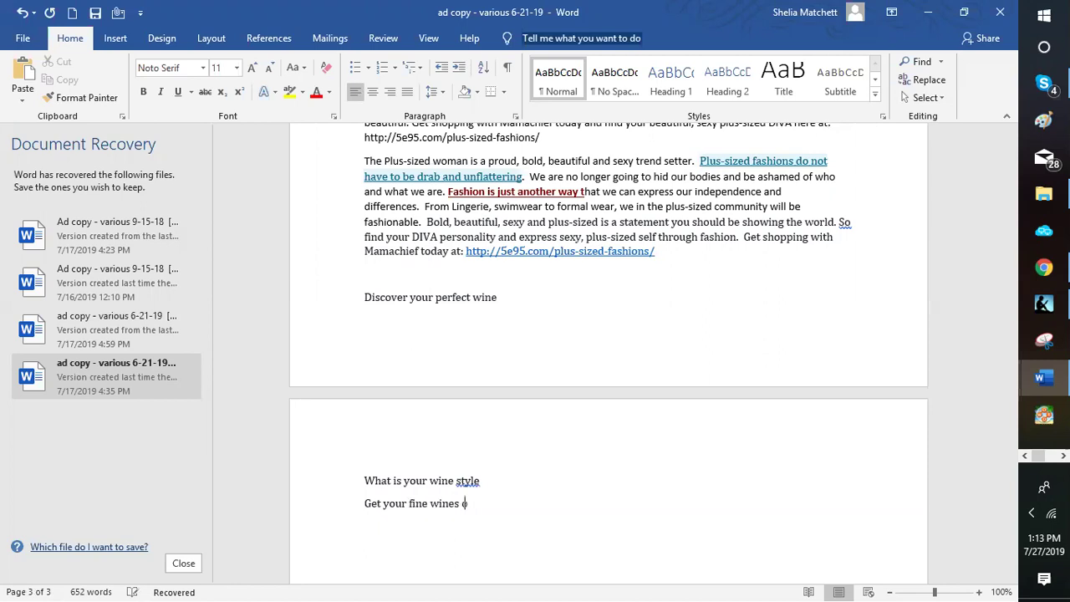
type("nlin")
type("e")
- Add the headline "Wine club --- NOT!!! Well maybe????" on its own line, start another line, and switch back to the wine page in Chrome
key("Return")
type("Wine club --- NOT!!!")
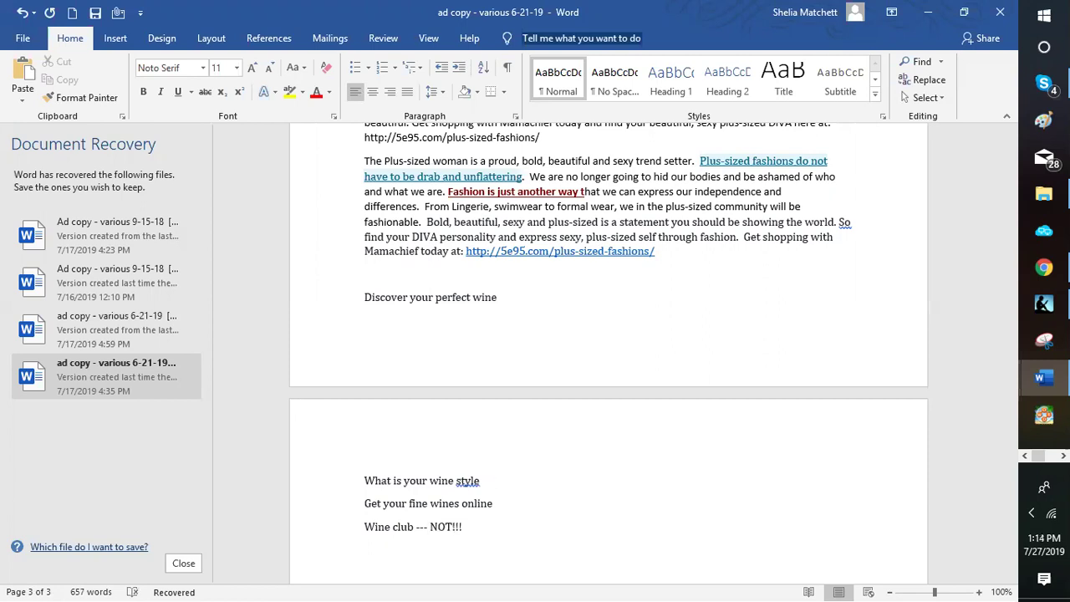
type(" well ")
type("maybe!")
type("!")
key("BackSpace")
key("BackSpace")
scroll(533, 492, "down", 1)
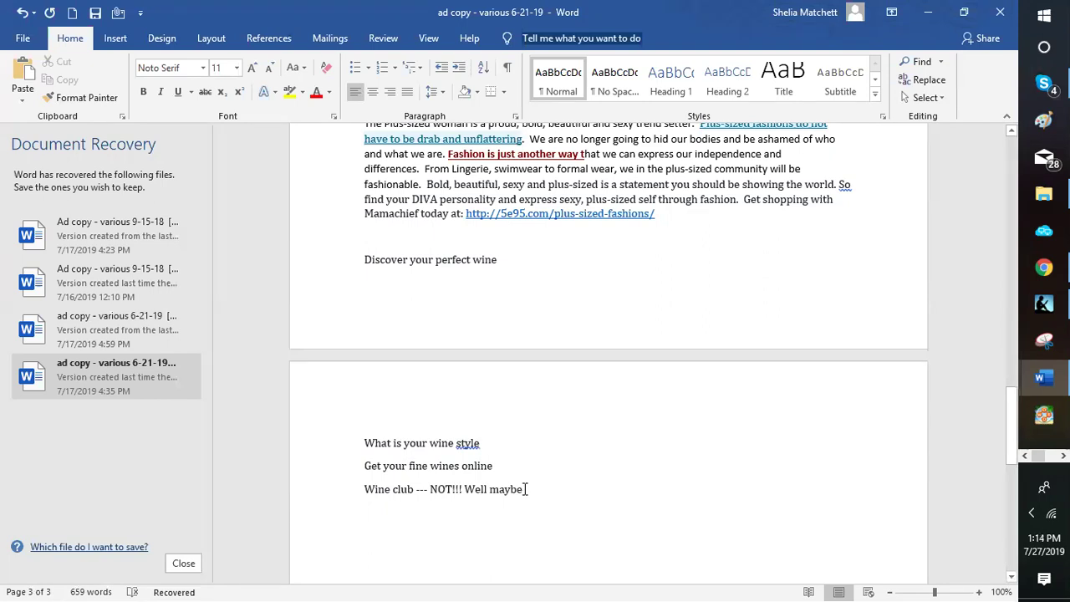
type("????")
scroll(585, 435, "down", 2)
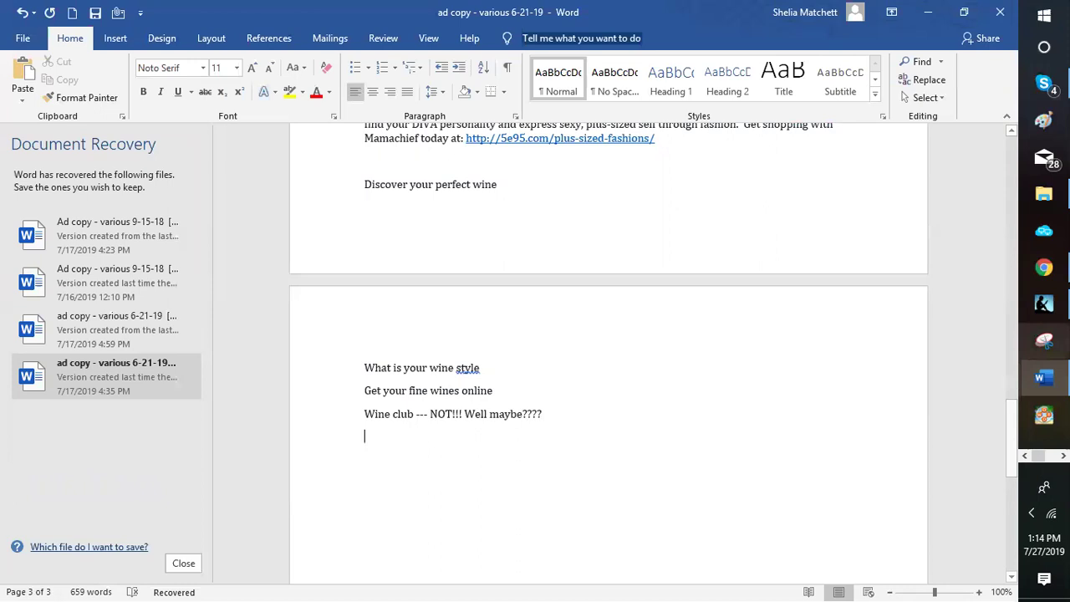
key("alt+Tab")
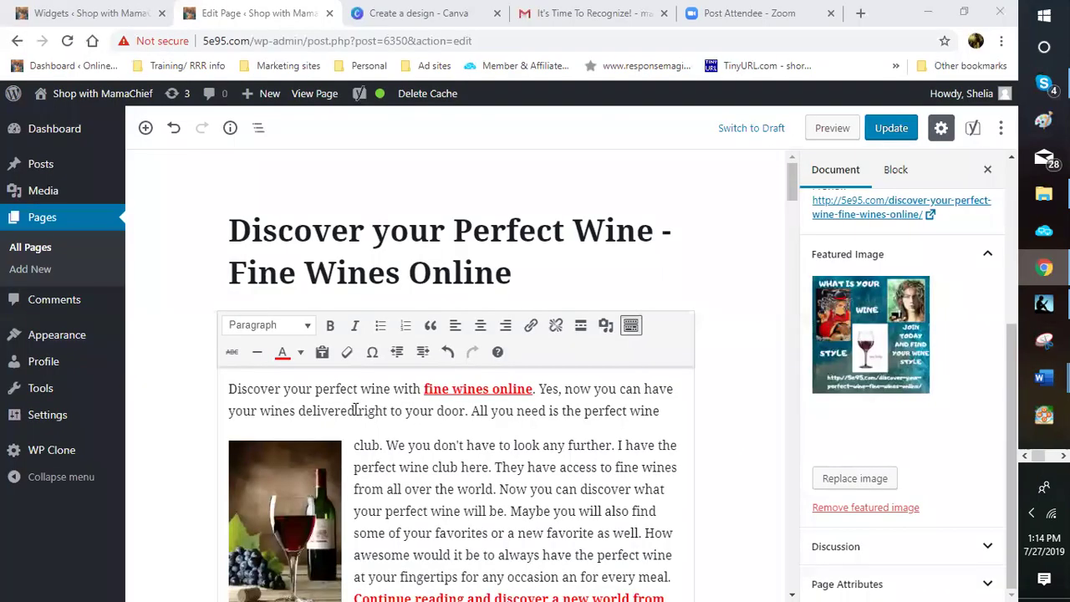
- Copy the wine page's opening text from "Discover your perfect wine" through "for every meal", including the wine picture
scroll(227, 309, "down", 1)
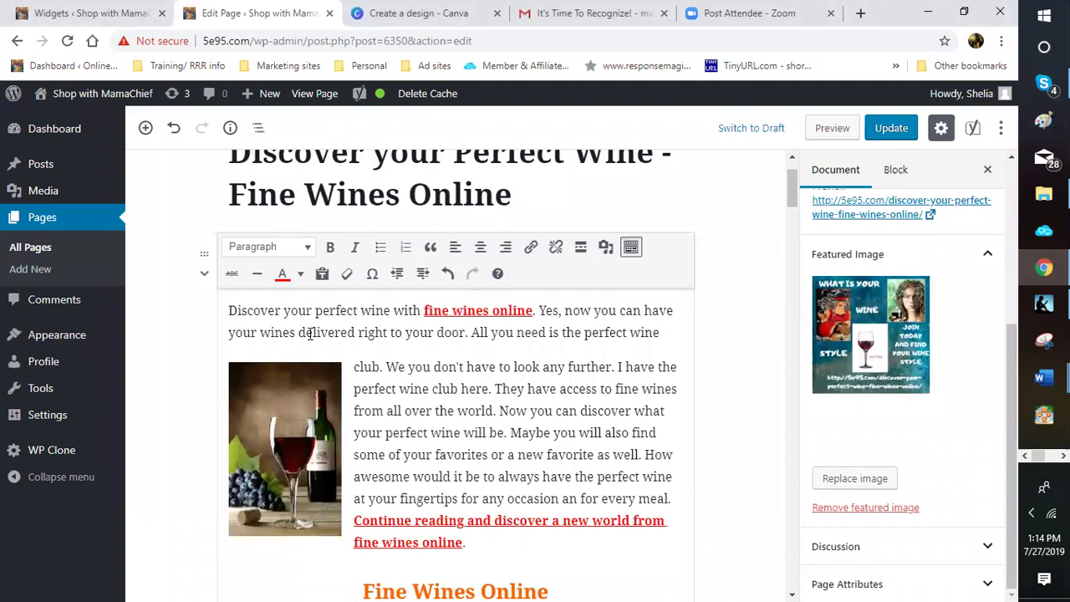
left_click(363, 363, "shift")
left_click(269, 332)
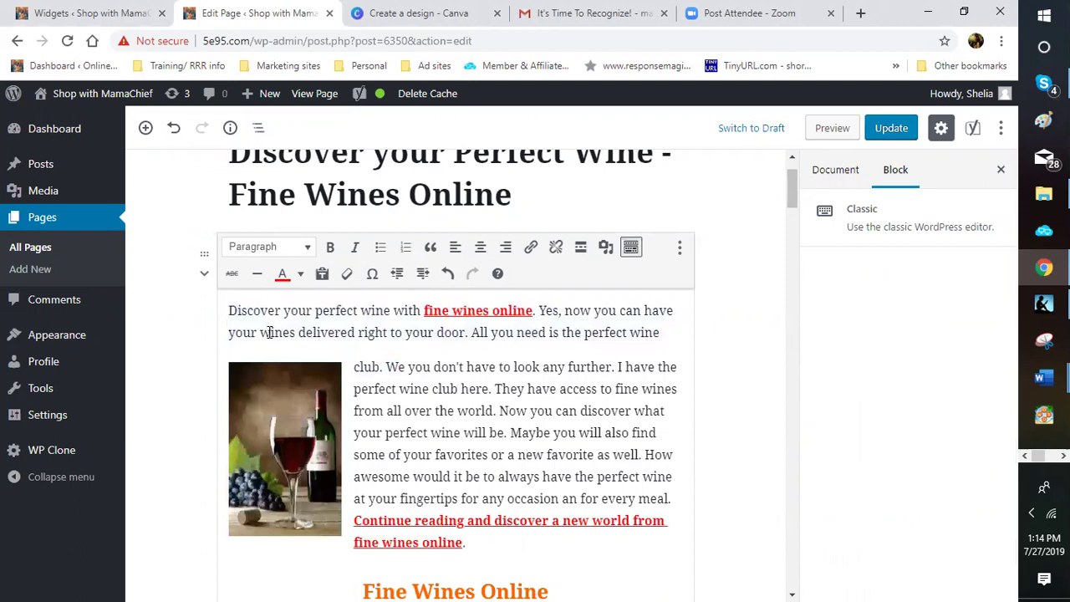
left_click(367, 362, "shift")
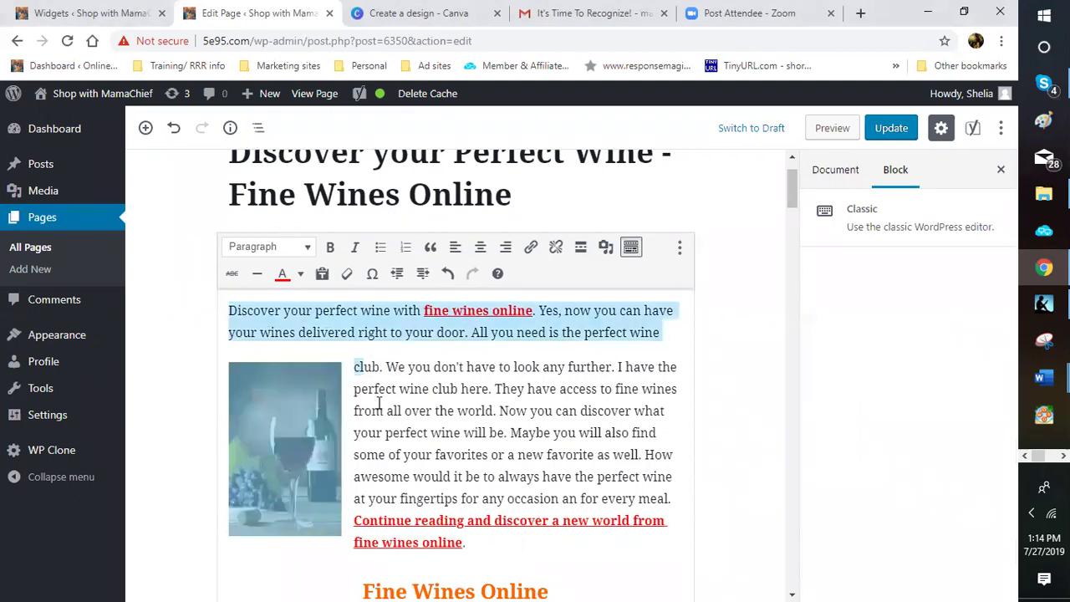
left_click(381, 409, "shift")
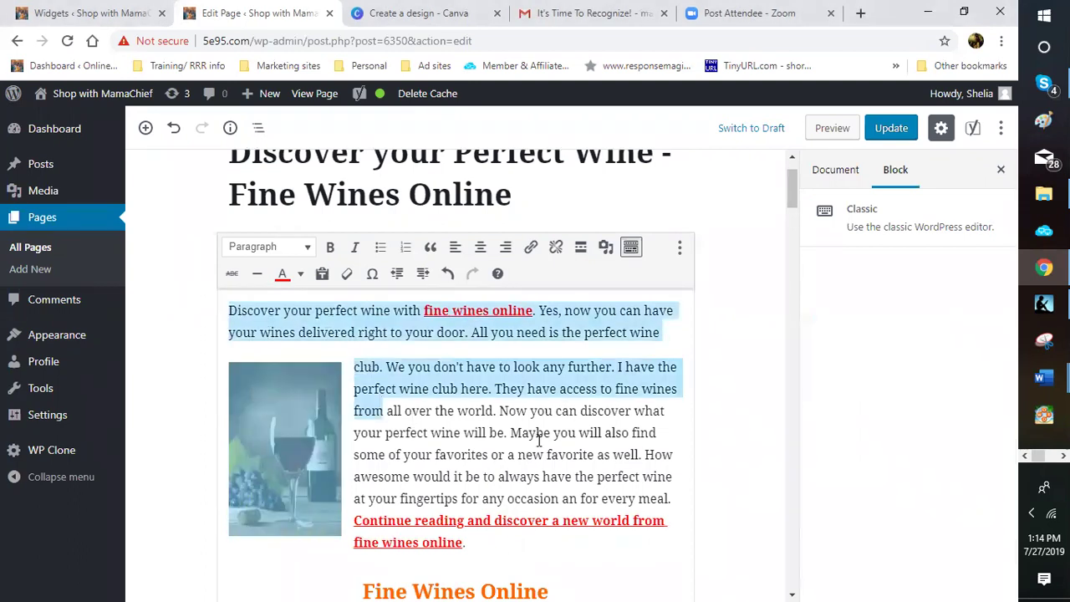
left_click(497, 452, "shift")
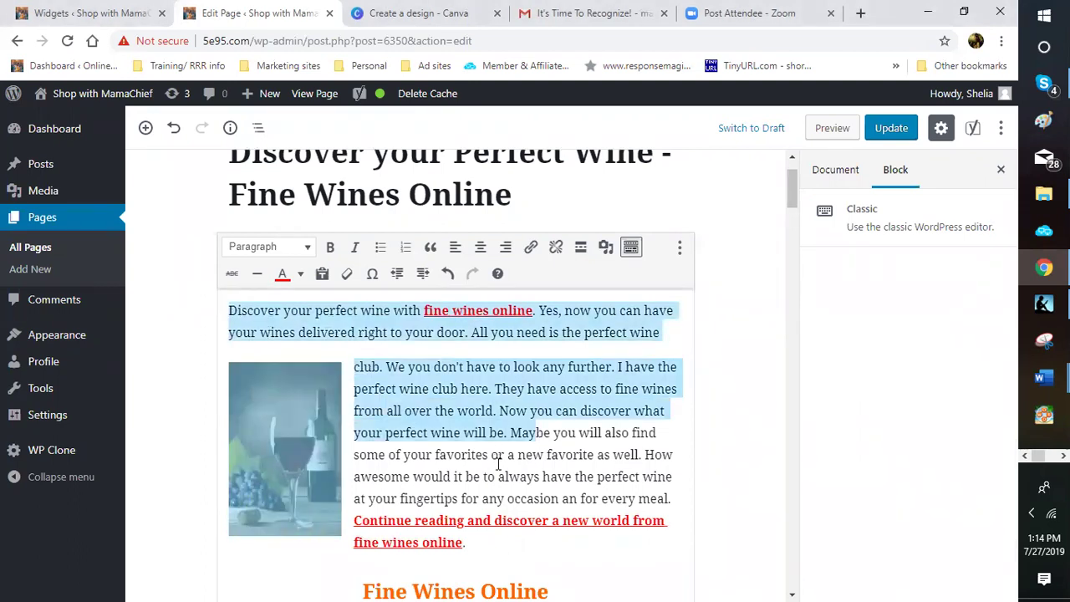
left_click(564, 470, "shift")
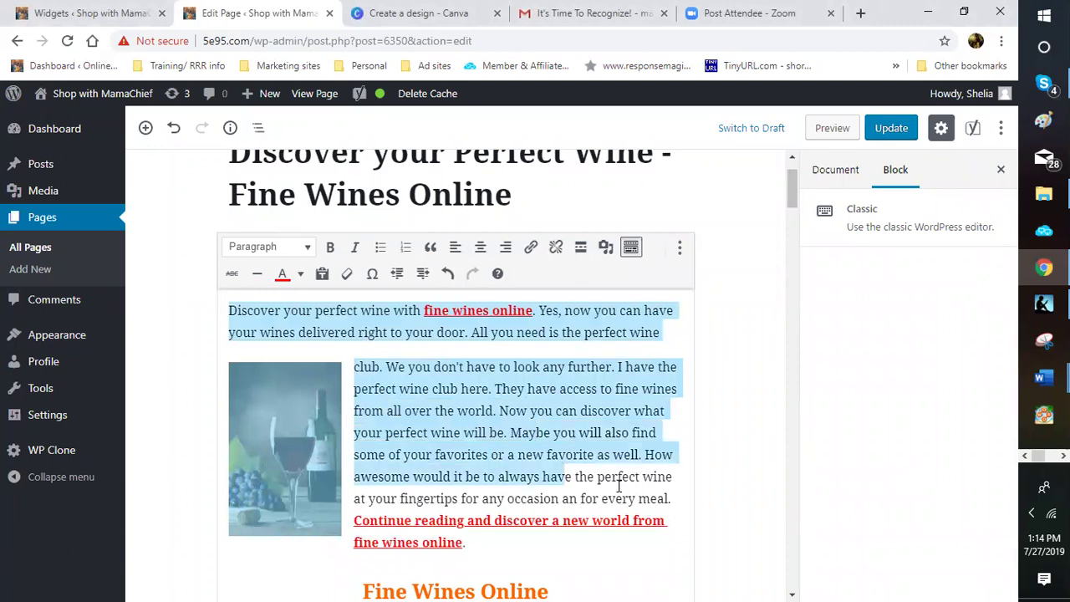
left_click(668, 497, "shift")
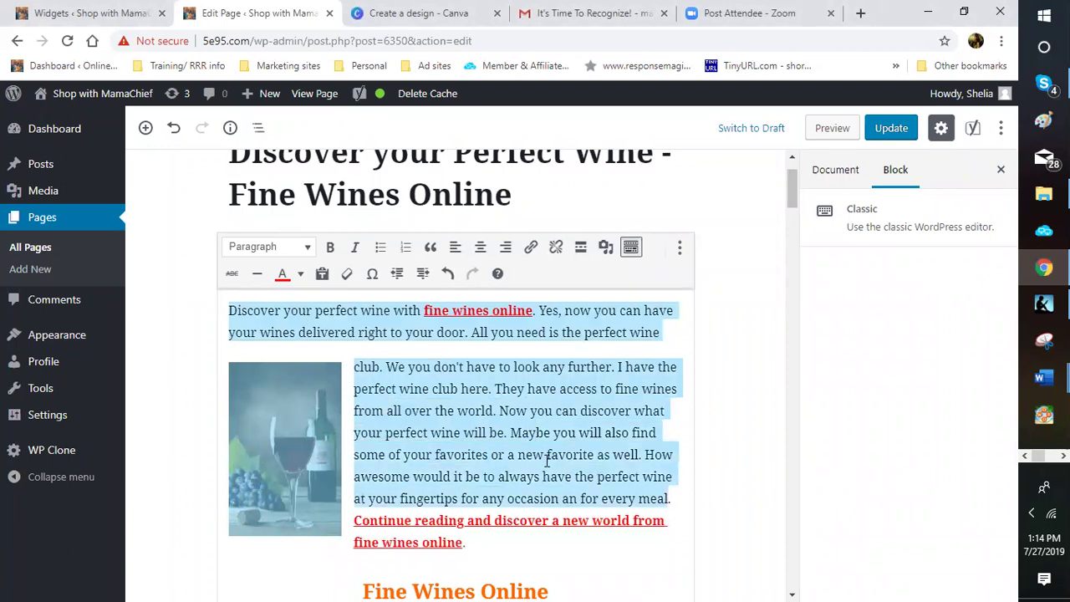
right_click(573, 274)
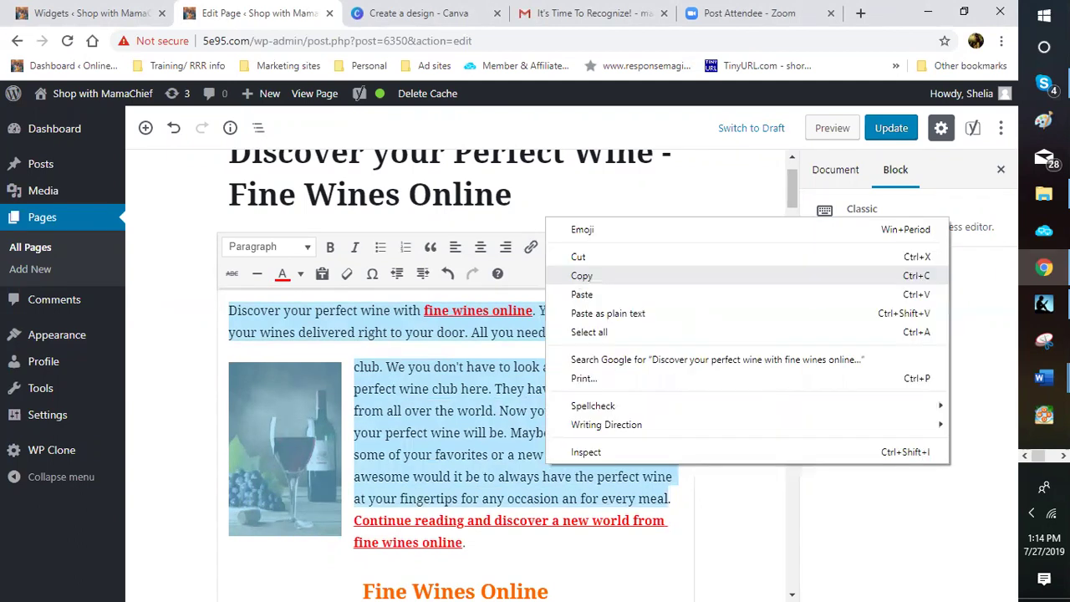
left_click(574, 276)
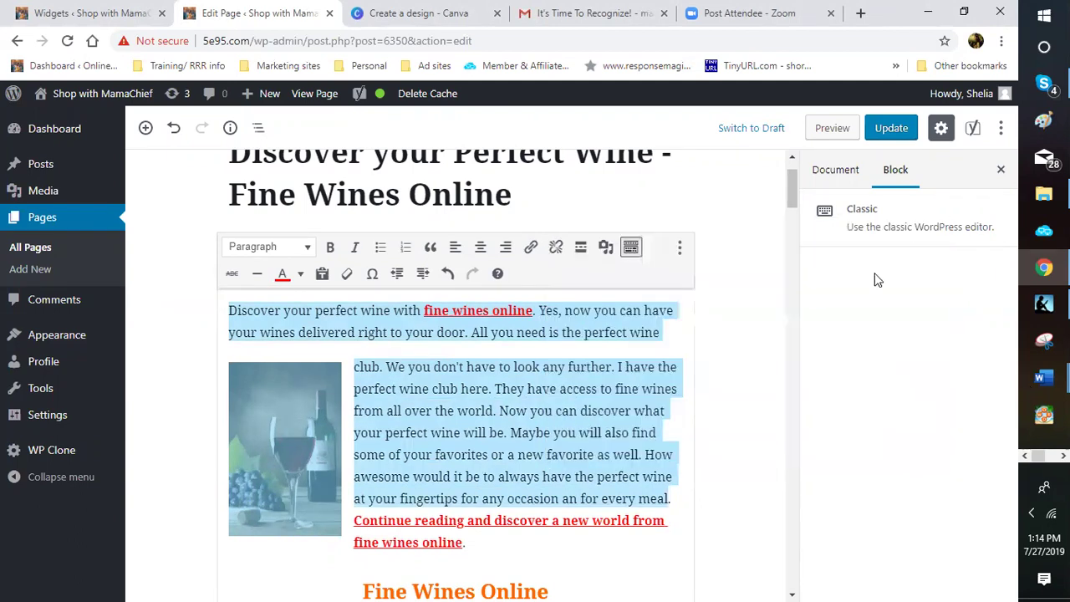
- Switch to the ad copy document in Word and paste the copied wine text below the "Wine club" headline
left_click(1041, 378)
left_click(934, 296)
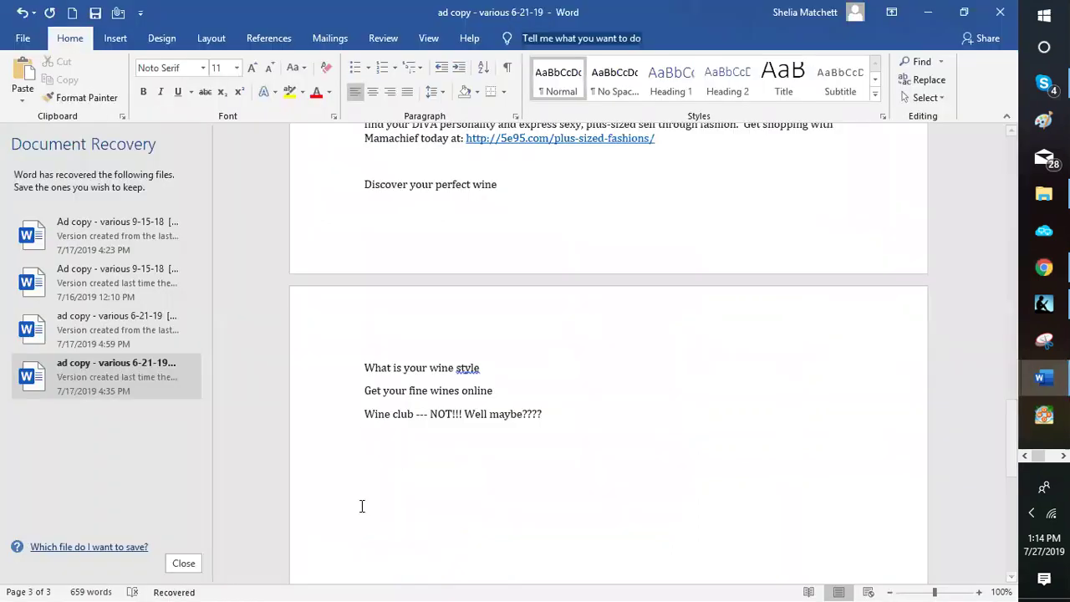
right_click(382, 445)
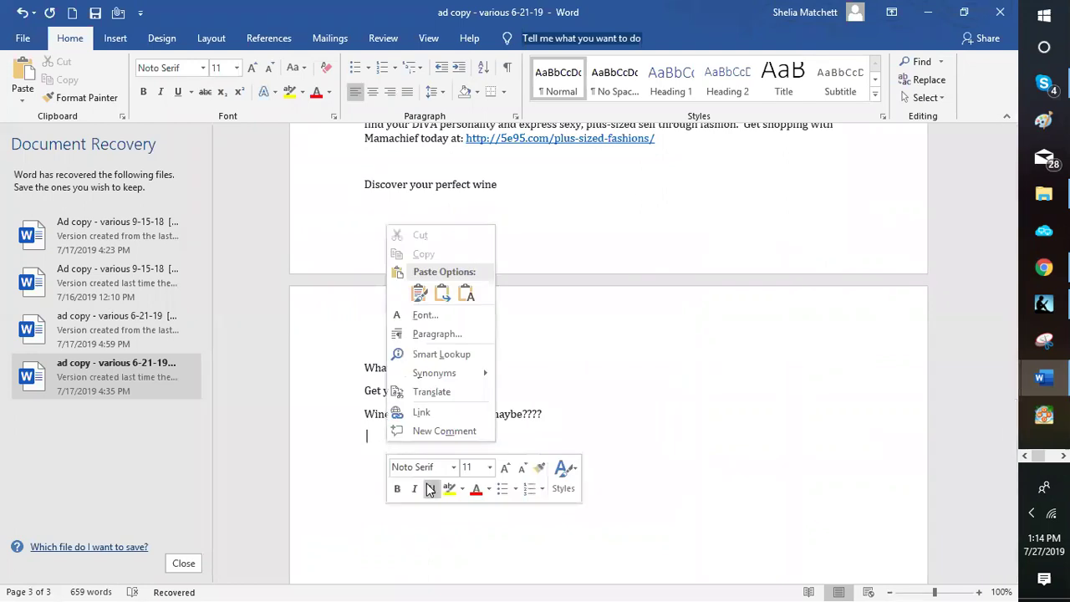
left_click(372, 438)
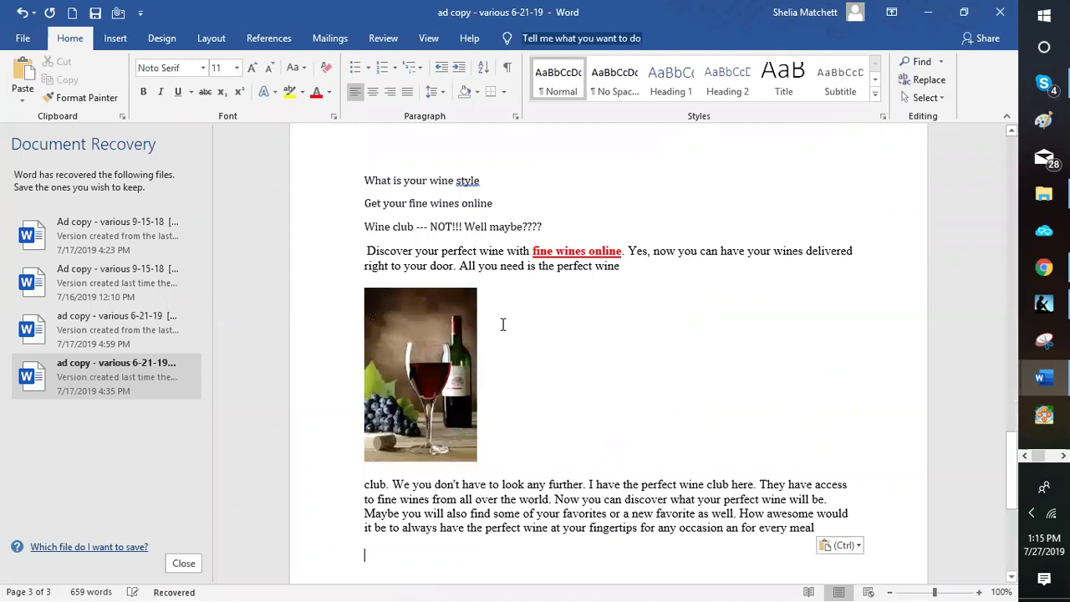
- Delete the wine picture from the pasted text and join the two text parts into one continuous paragraph
scroll(452, 309, "down", 1)
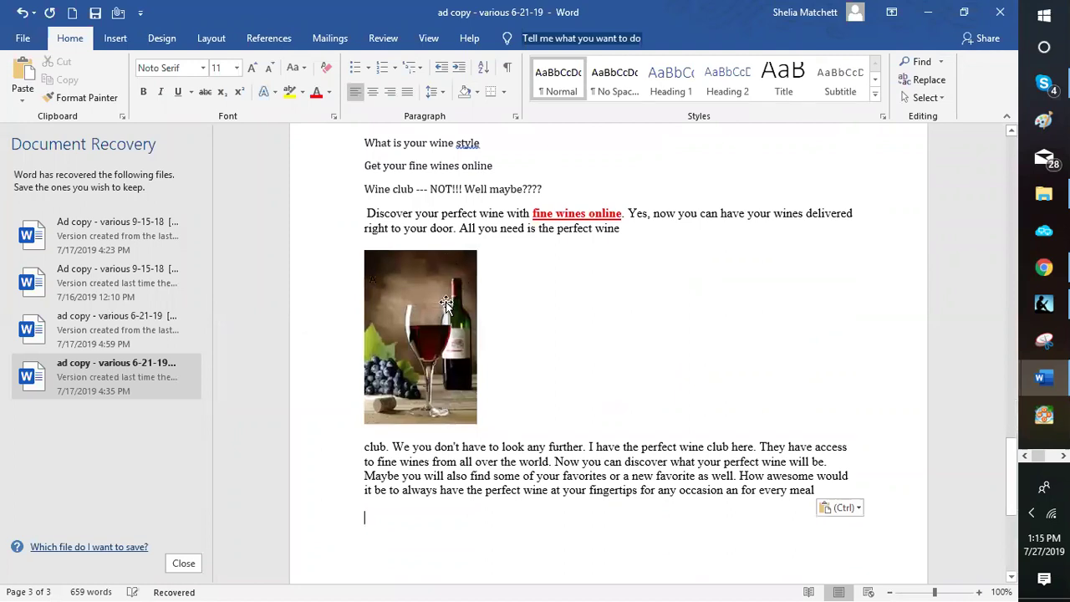
left_click(447, 302)
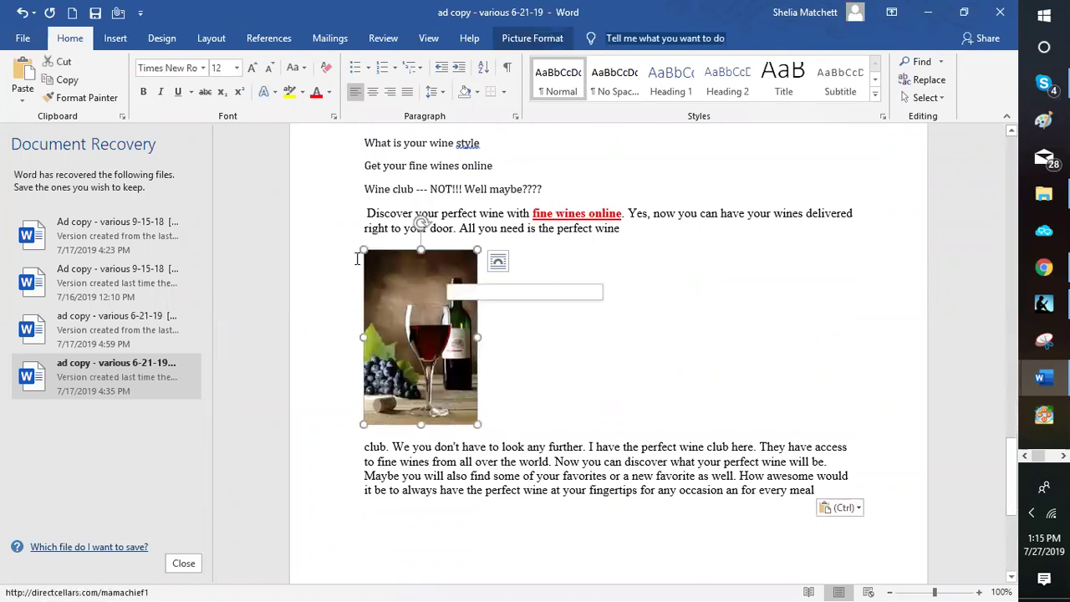
key("Delete")
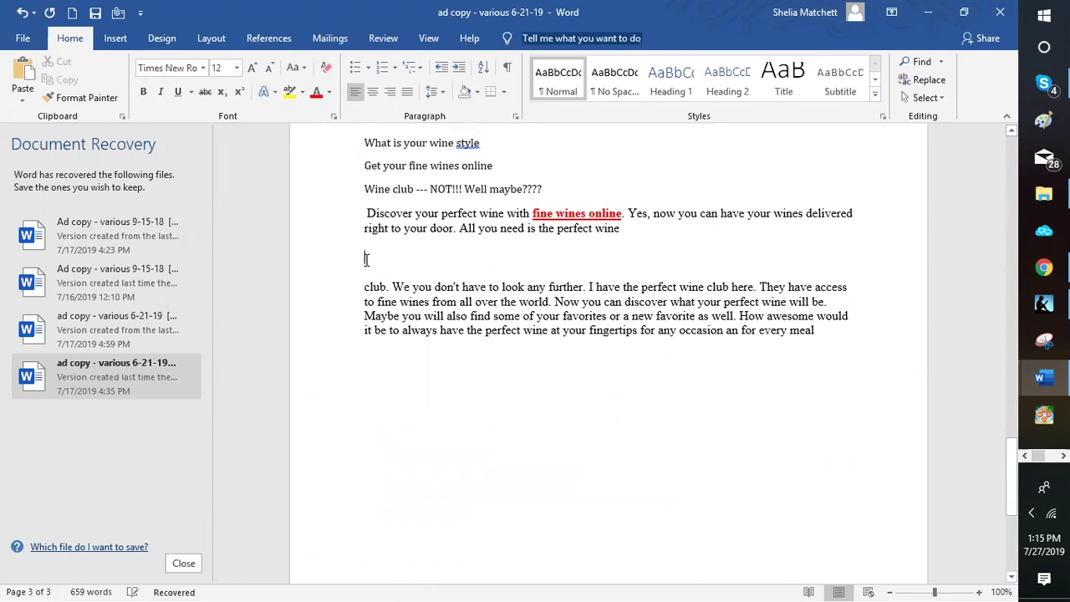
key("BackSpace")
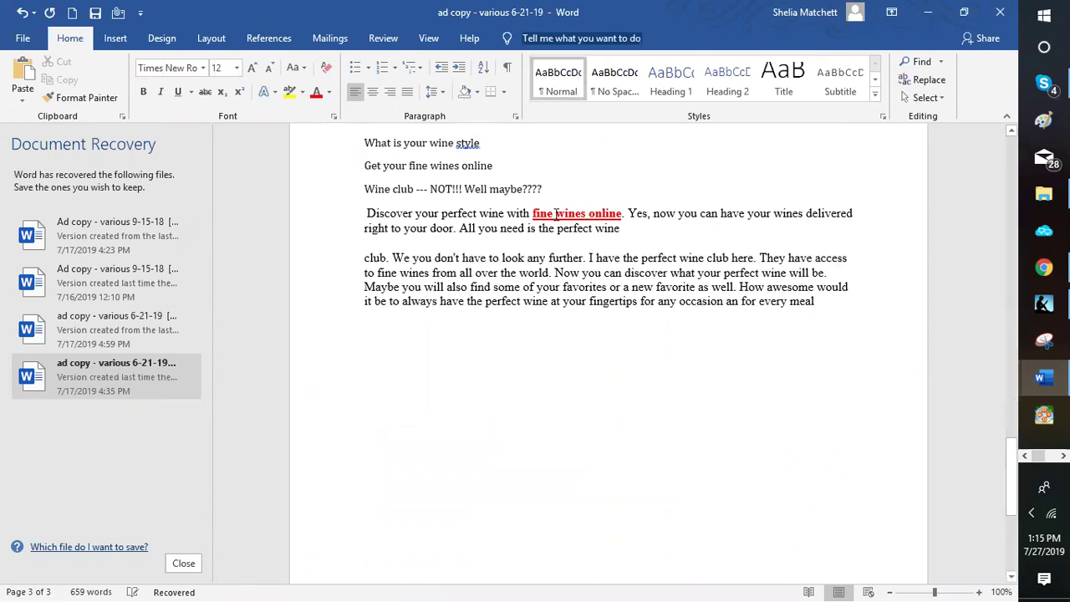
key("Delete")
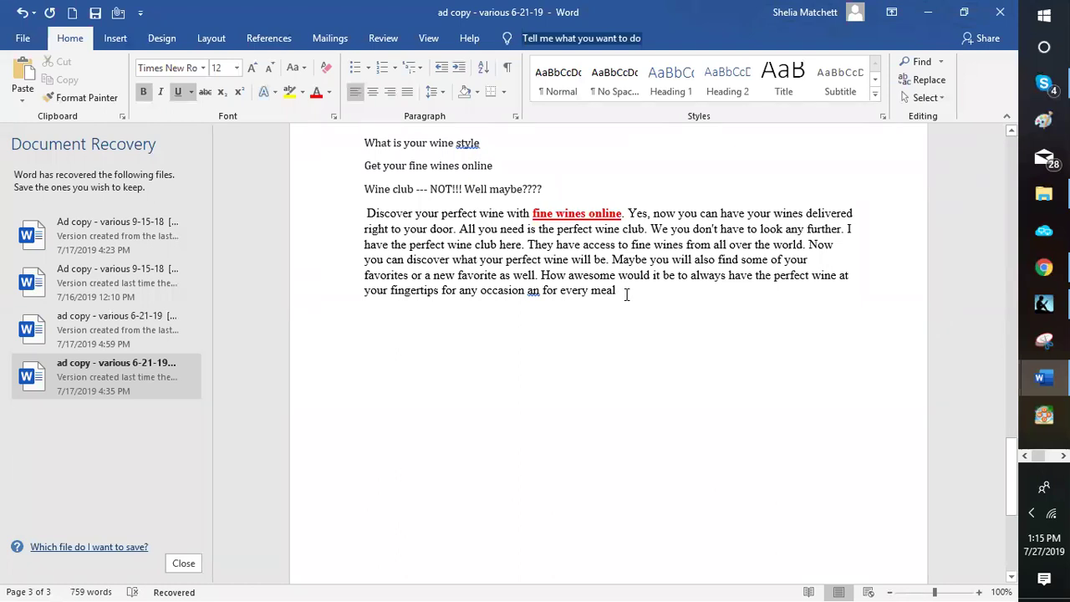
- Correct "an" to "and" before "for every meal" in the wine paragraph
left_click(542, 290)
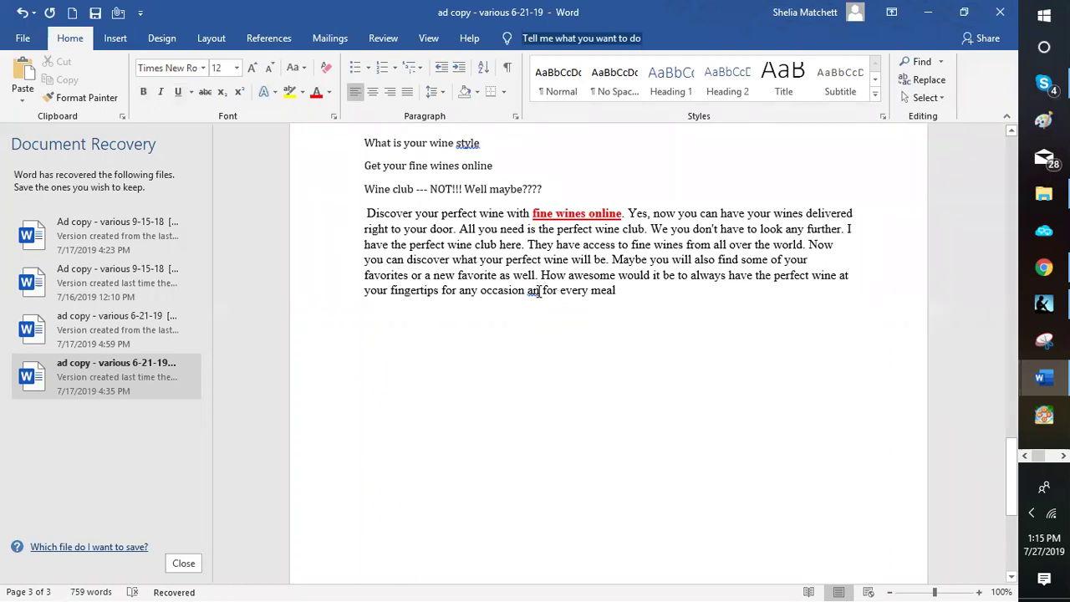
double_click(540, 291)
type("d")
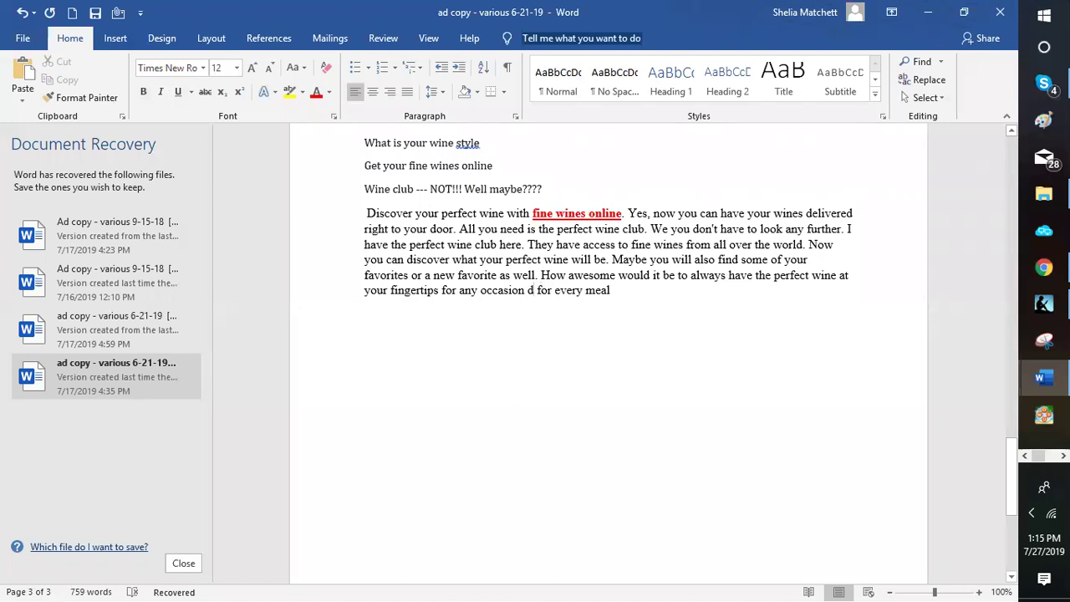
type("an")
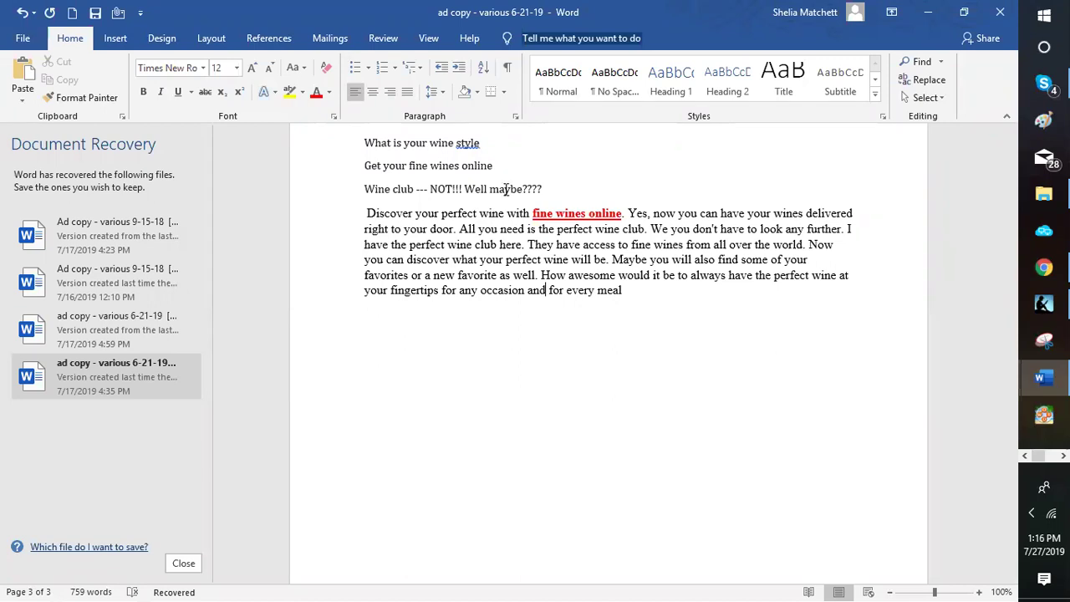
left_click(584, 218)
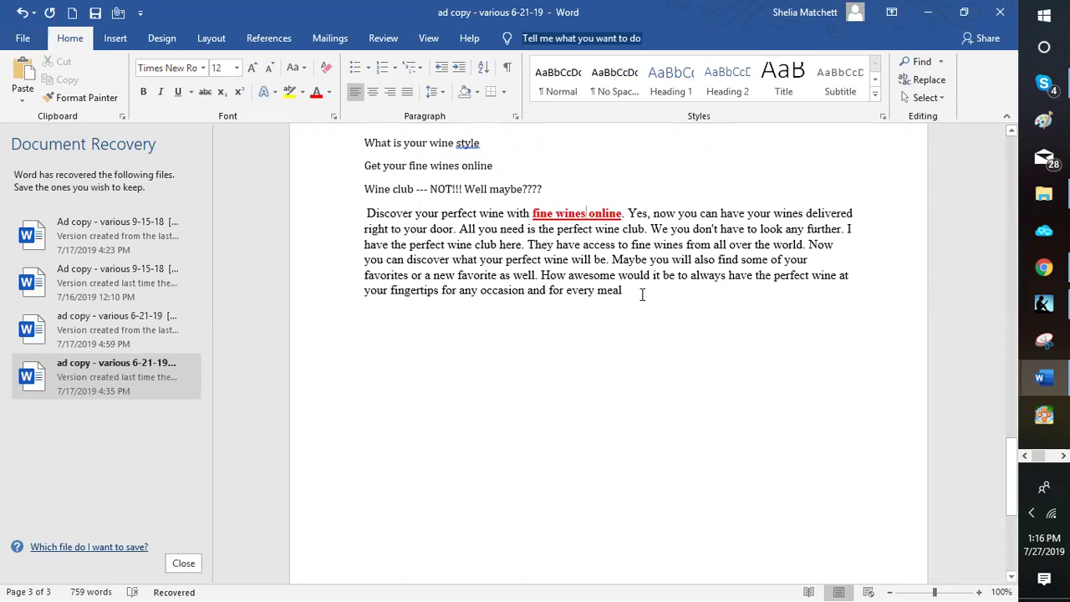
key("shift+F10")
key("Escape")
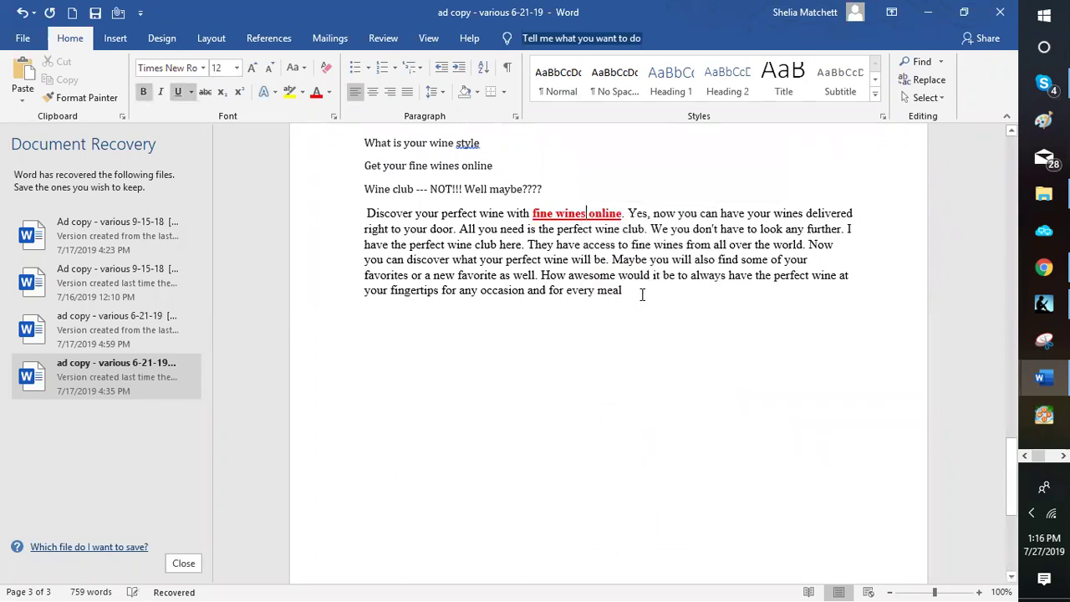
- End the wine paragraph's last sentence with a period and add "Read more here:" after it
left_click(642, 294)
type(".")
key("BackSpace")
type(".  Check")
key("BackSpace")
key("BackSpace")
key("BackSpace")
key("BackSpace")
key("BackSpace")
key("BackSpace")
key("BackSpace")
type("Read more here:")
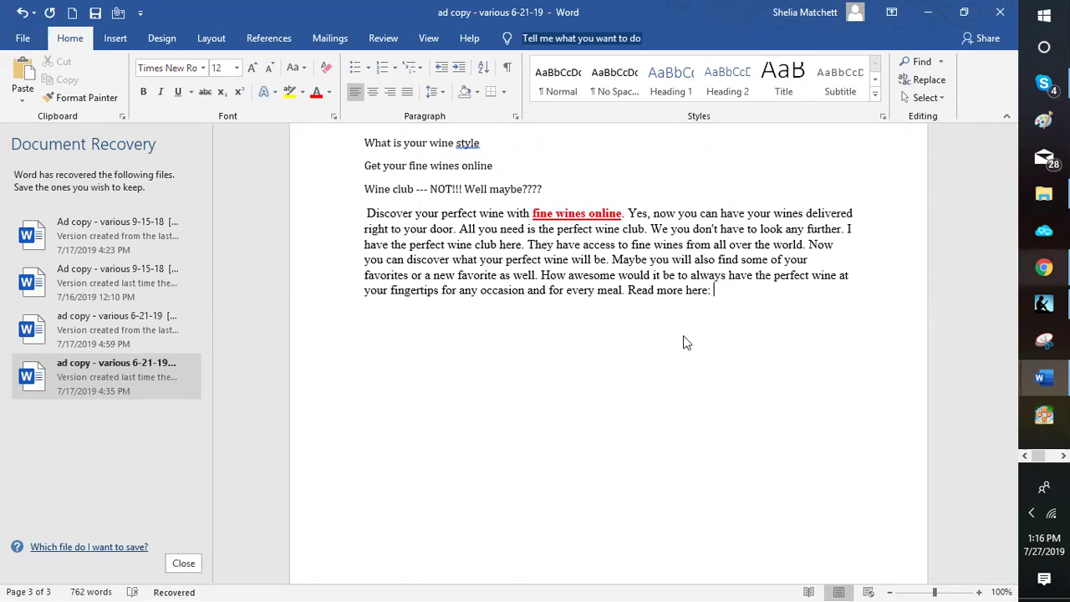
- Switch to the wine page in Chrome and copy the link address of its permalink preview from the document settings
key("alt+Tab")
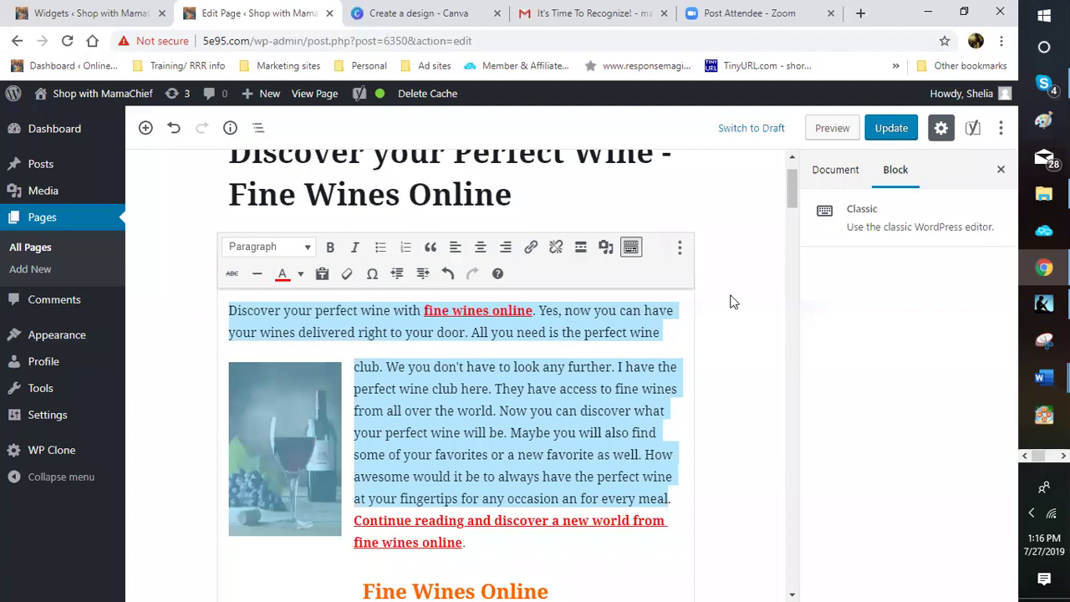
left_click(731, 352)
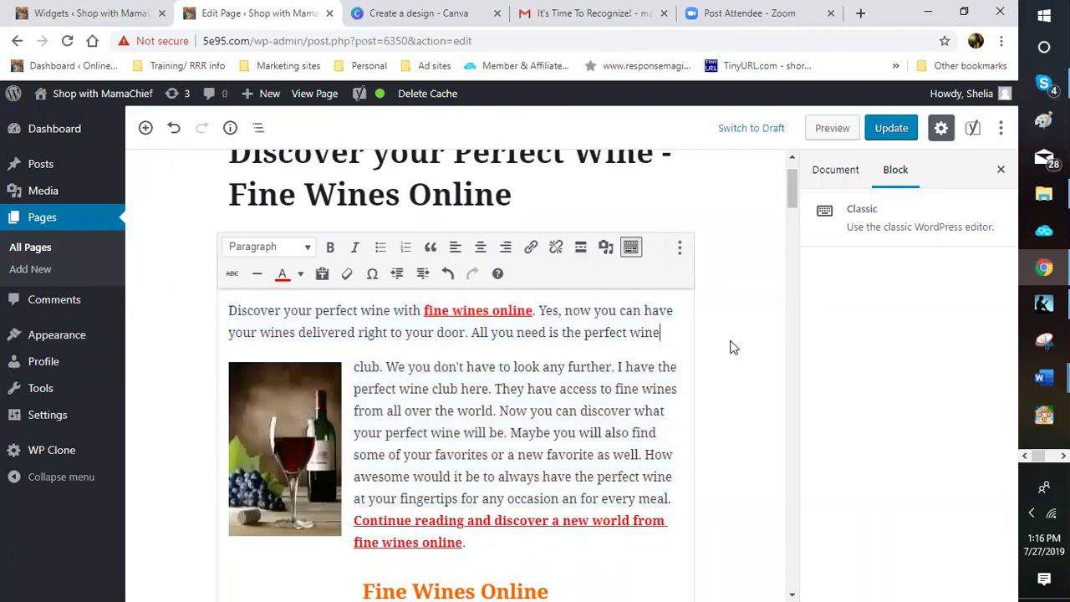
scroll(731, 352, "down", 1)
scroll(809, 209, "up", 2)
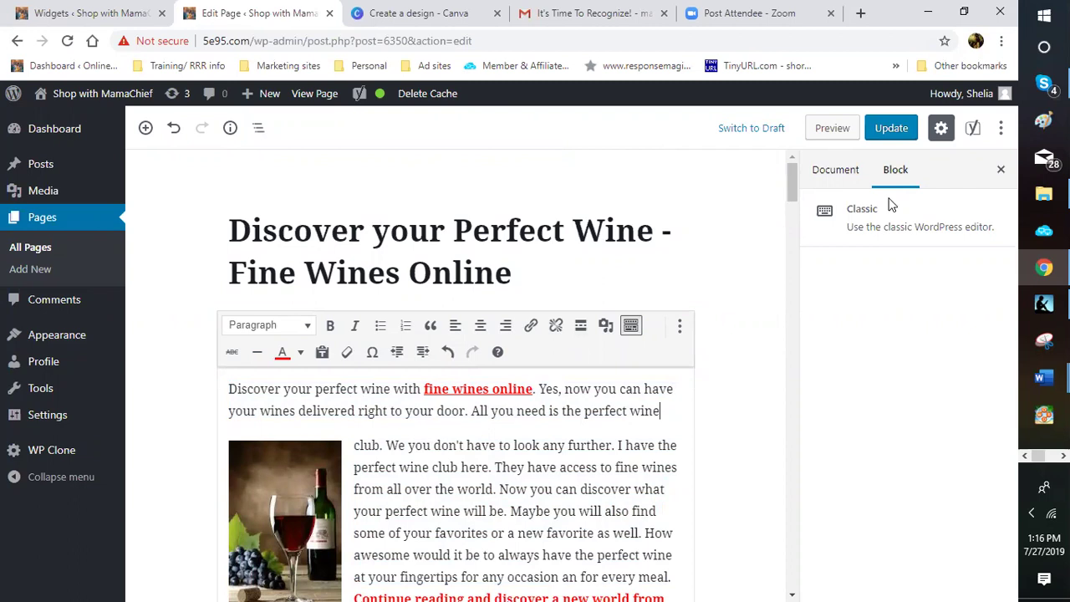
left_click(835, 172)
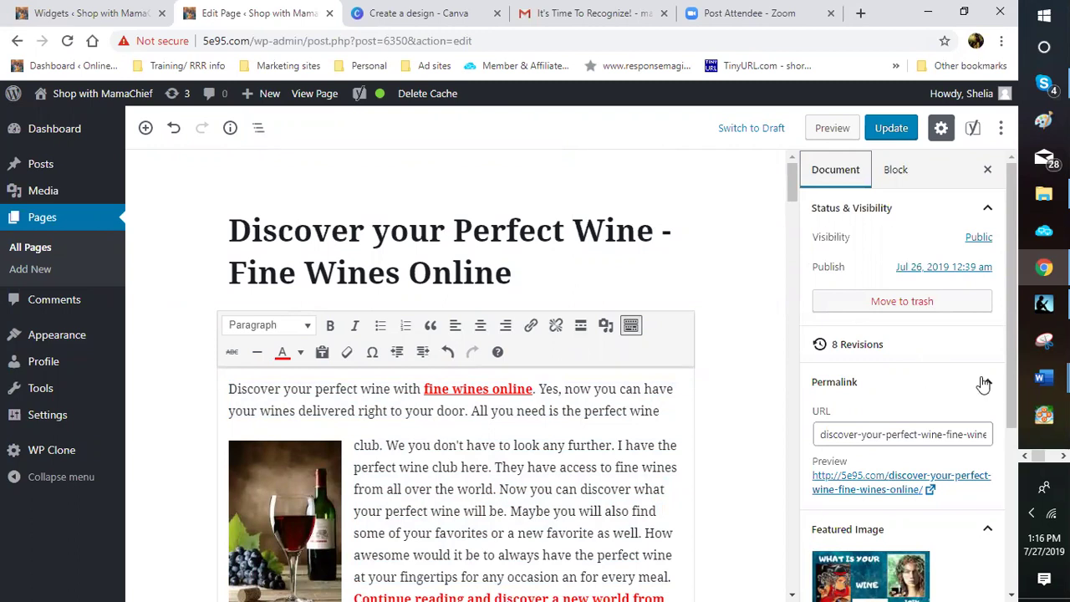
scroll(983, 385, "down", 3)
scroll(983, 385, "up", 3)
left_click(961, 384)
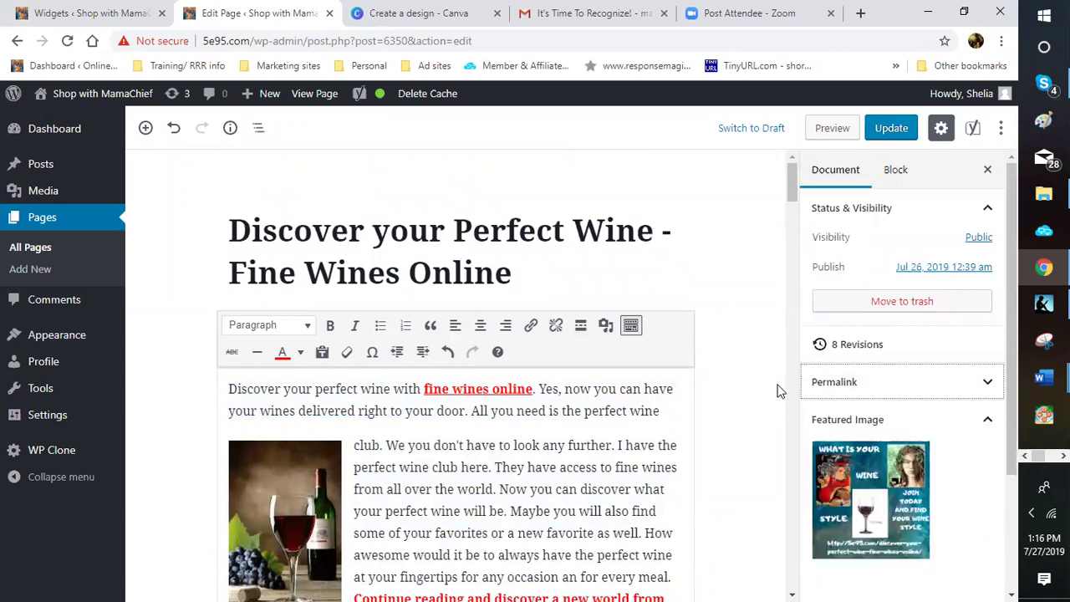
left_click(987, 386)
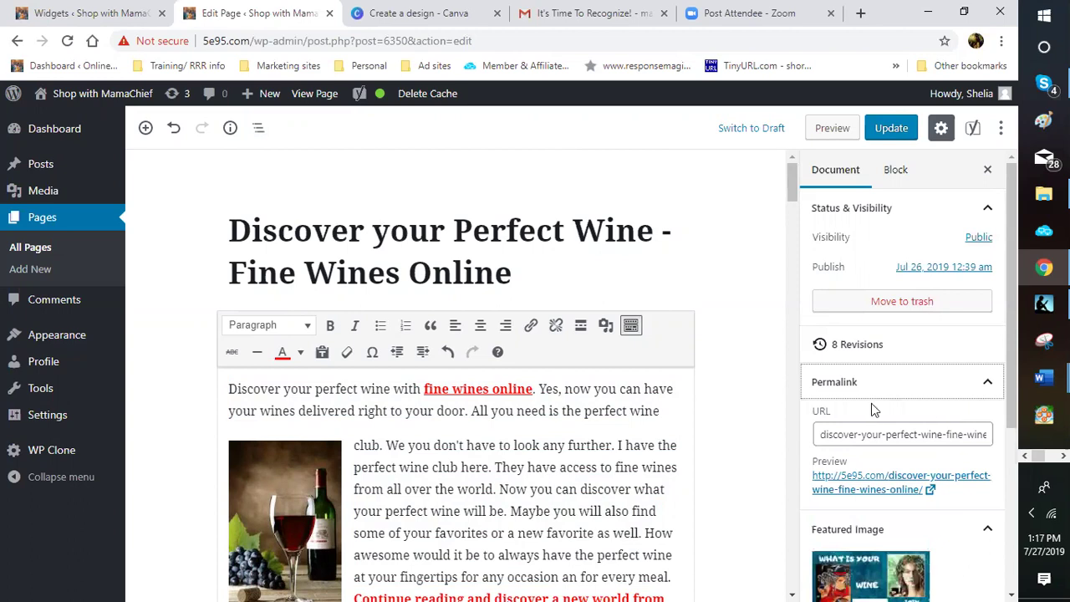
scroll(872, 410, "down", 1)
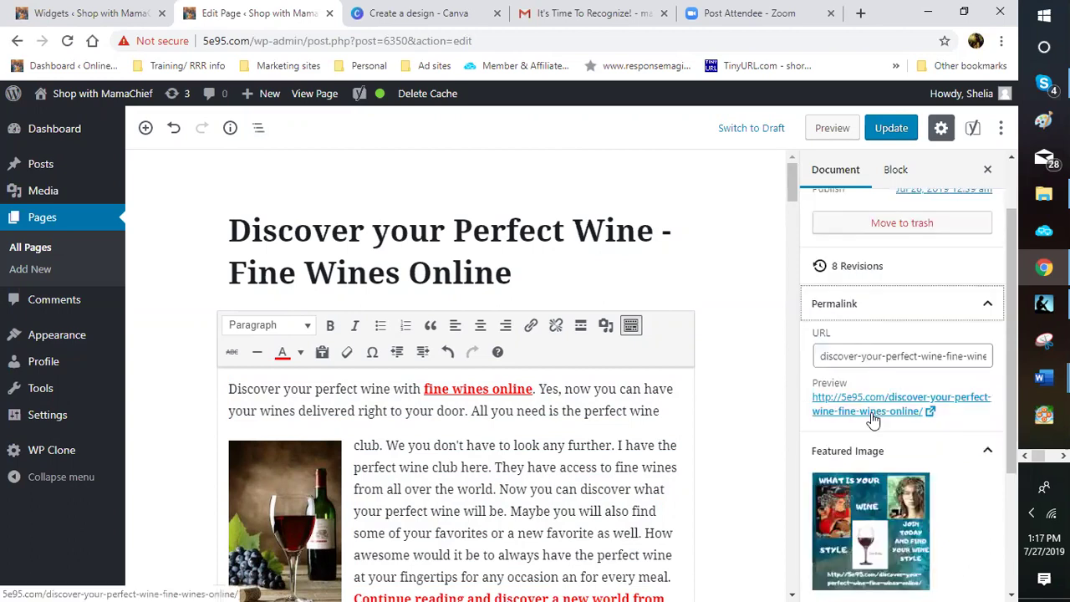
right_click(872, 420)
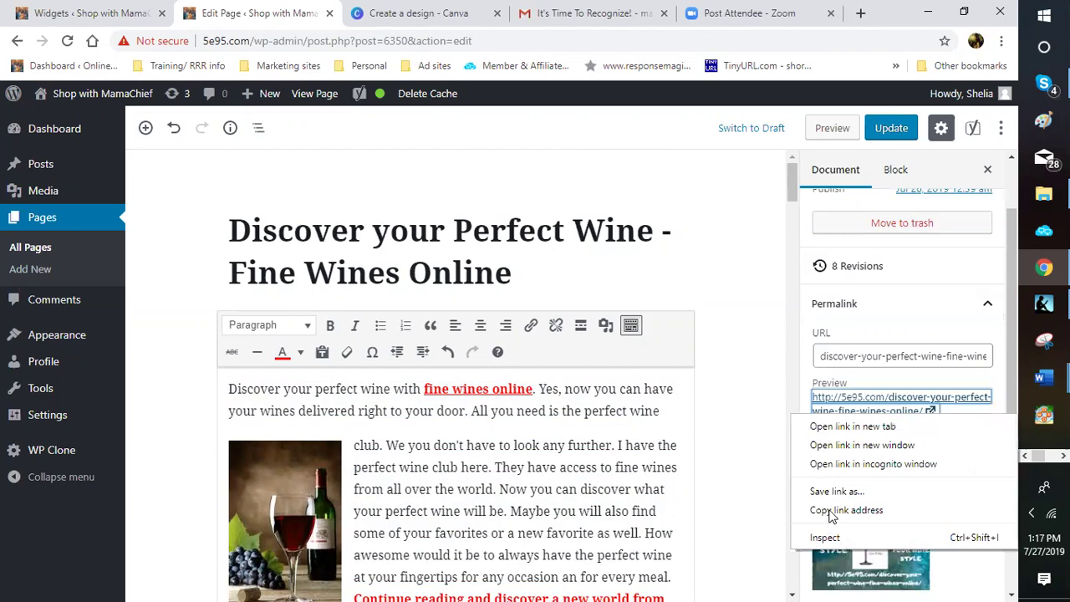
left_click(840, 510)
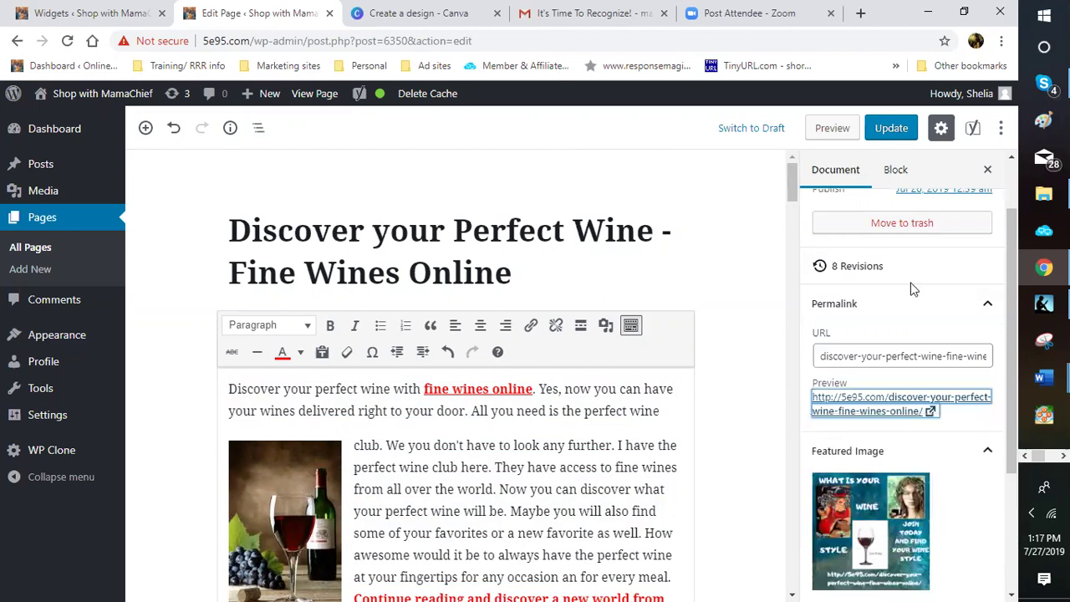
- Switch to the Word document "ad copy - various 6-21-19" and paste the copied page link after "Read more here:"
left_click(1044, 378)
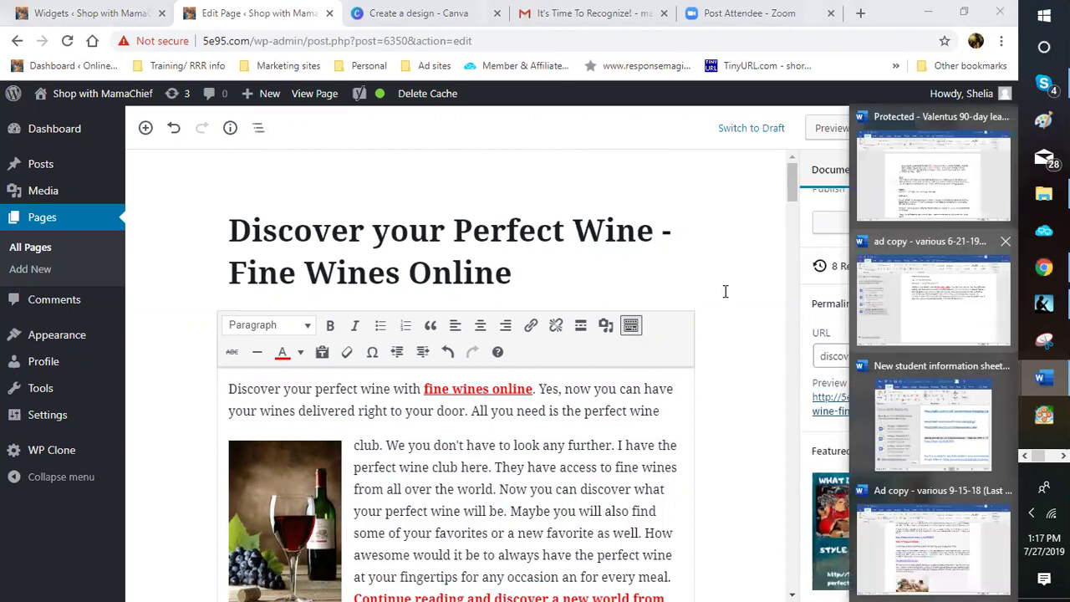
left_click(931, 294)
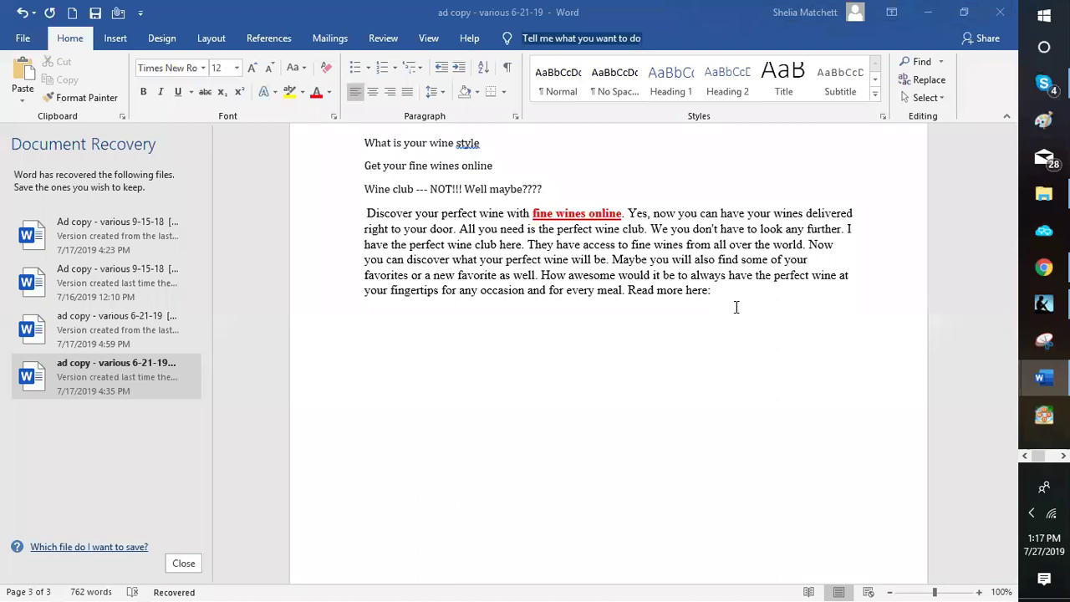
right_click(753, 345)
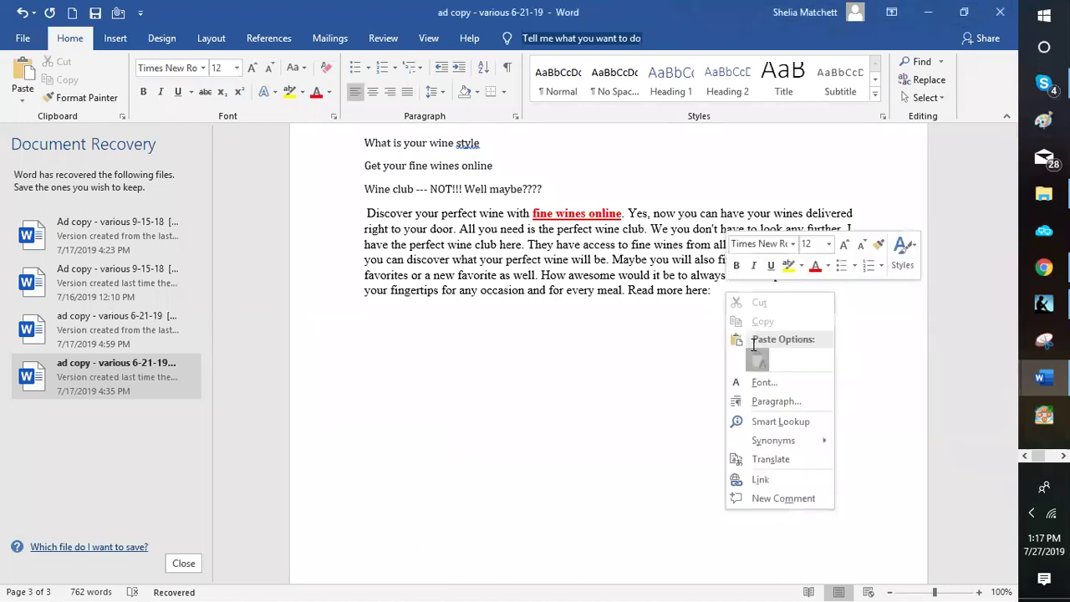
left_click(757, 360)
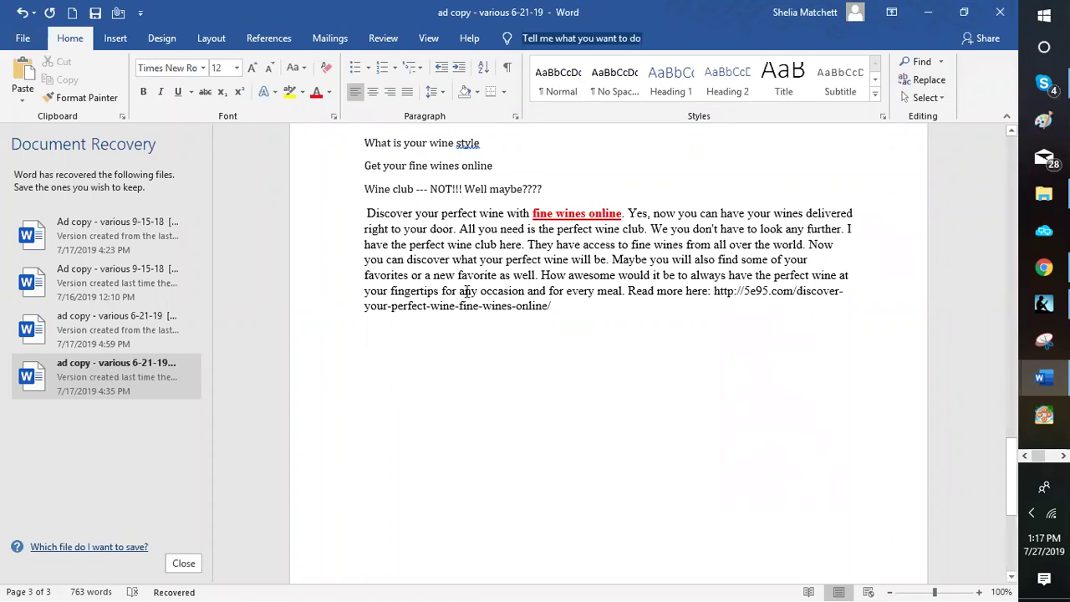
- Format the headline "Discover your perfect wine" in 16 pt red text
scroll(466, 291, "up", 5)
scroll(363, 193, "up", 1)
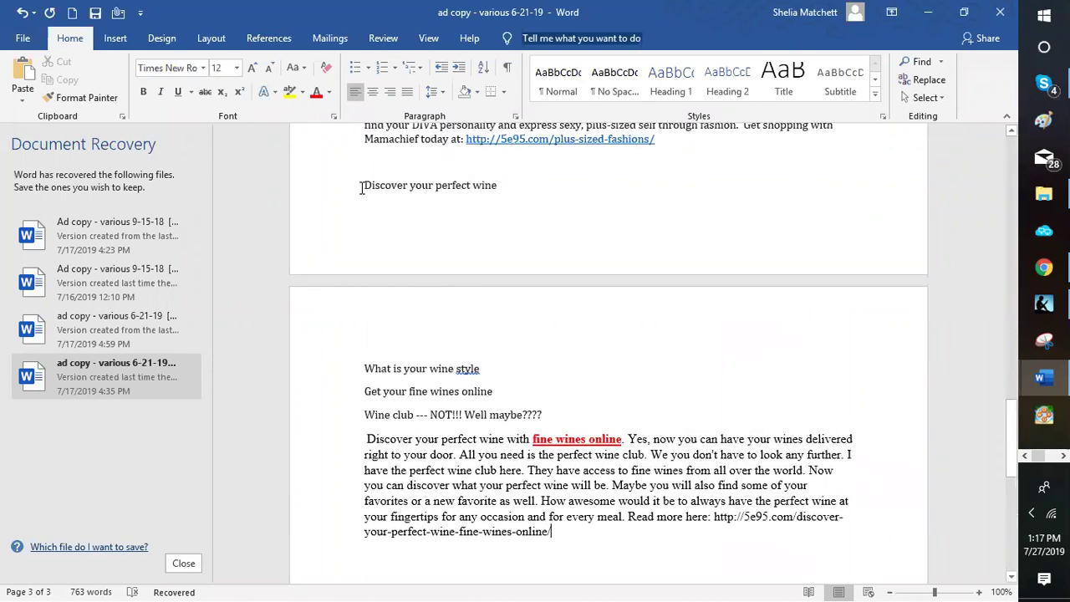
triple_click(495, 194)
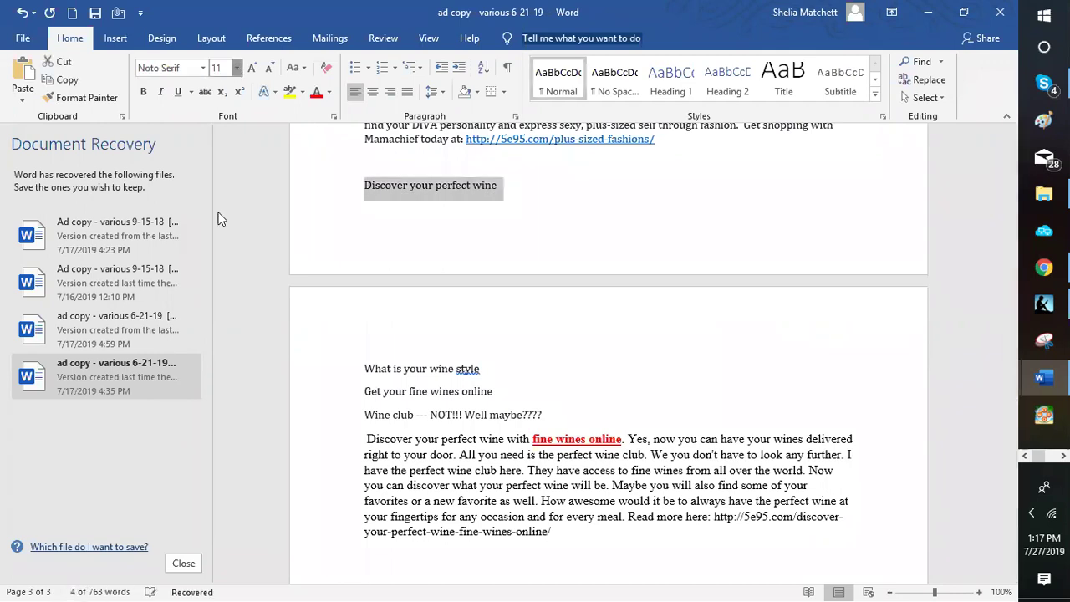
left_click(223, 178)
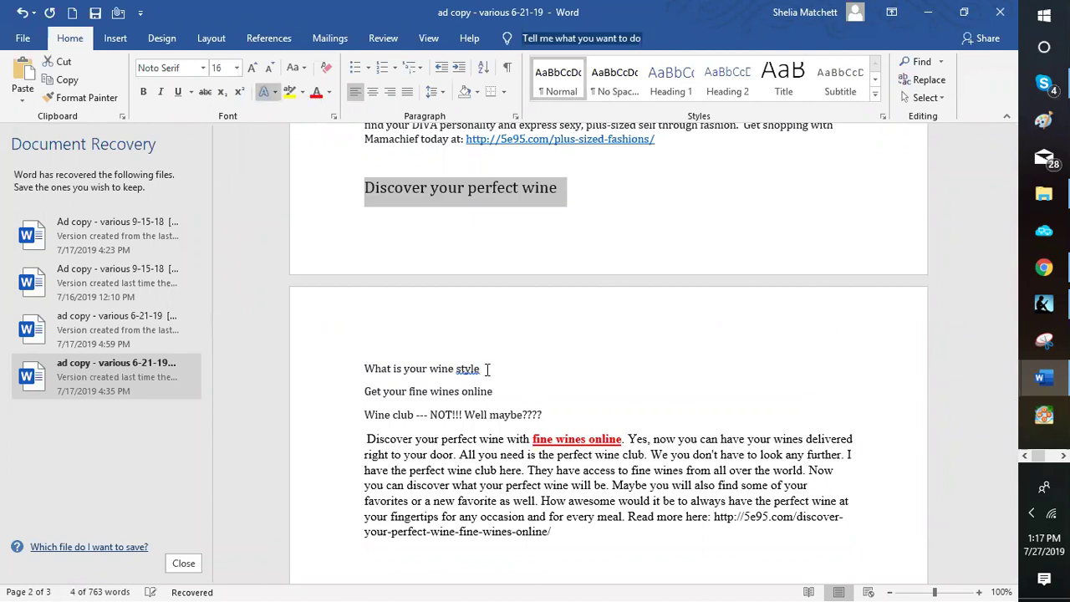
- Format the headline "What is your wine style" in 16 pt red text
triple_click(377, 362)
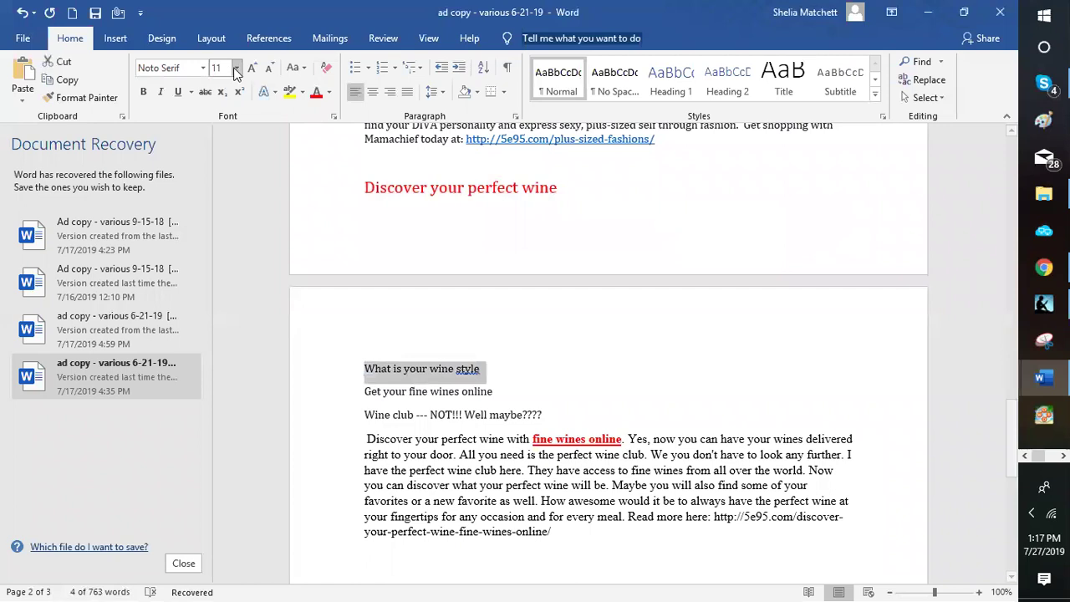
left_click(236, 69)
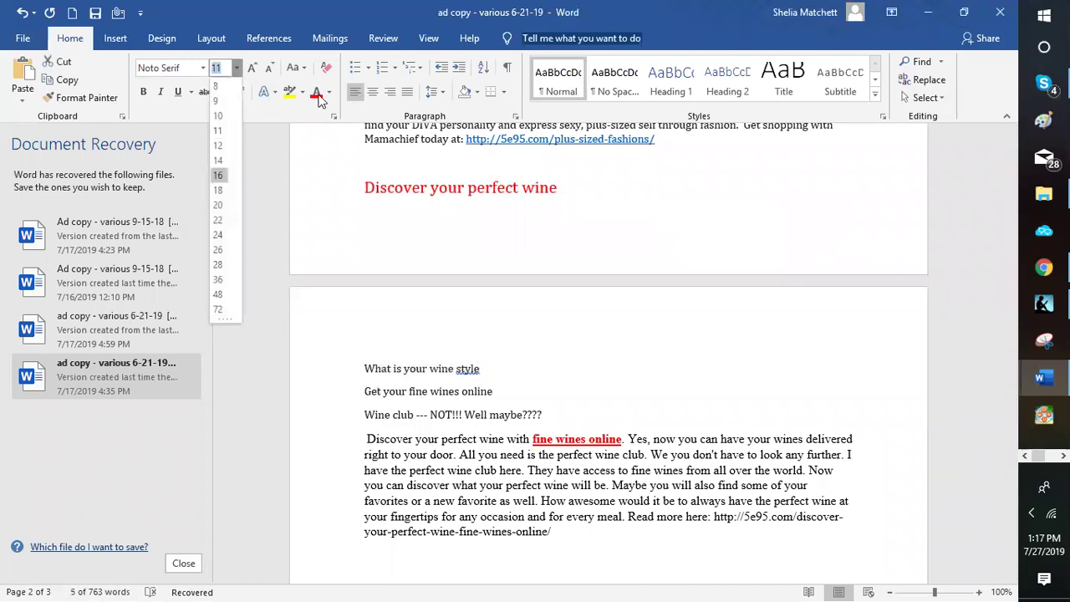
left_click(217, 177)
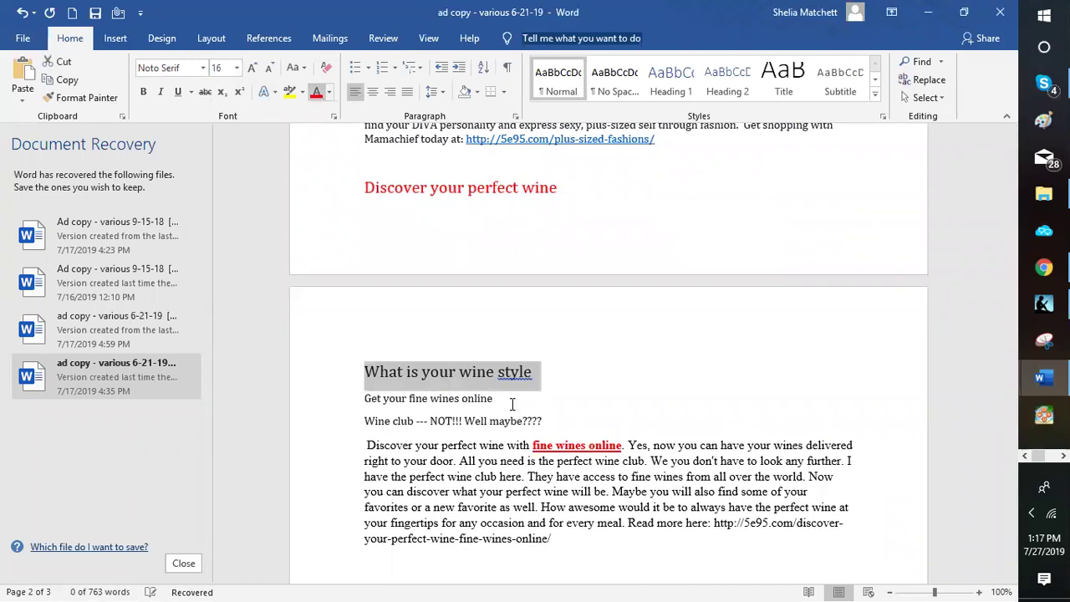
key("ctrl+z")
key("End")
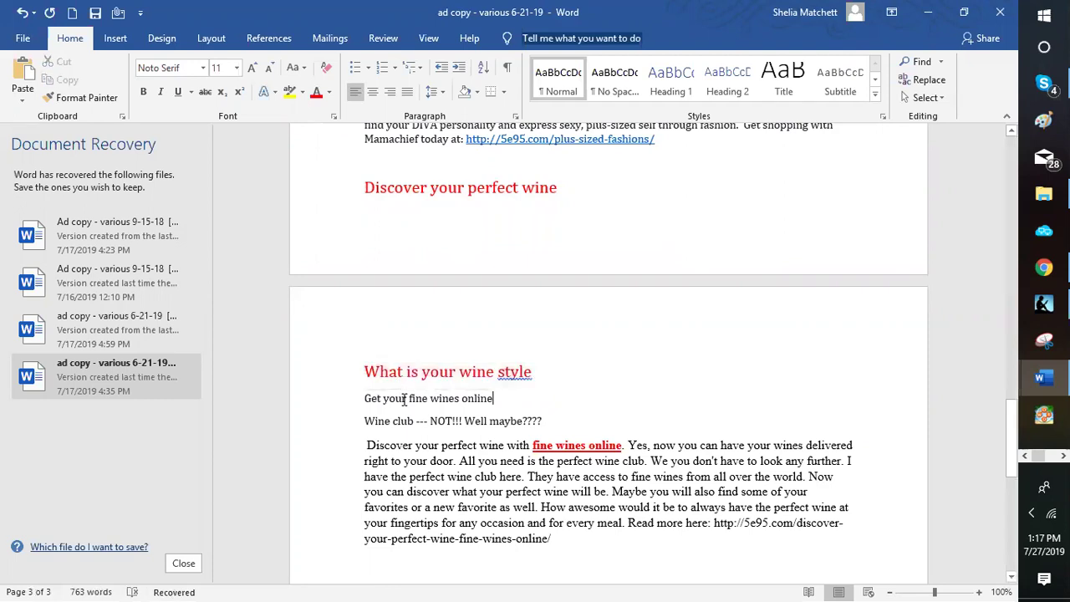
- Format the headlines "Get your fine wines online" and "Wine club --- NOT!!! Well maybe????" in 16 pt red text and save the document
left_click(361, 399, "shift")
left_click(379, 415, "shift")
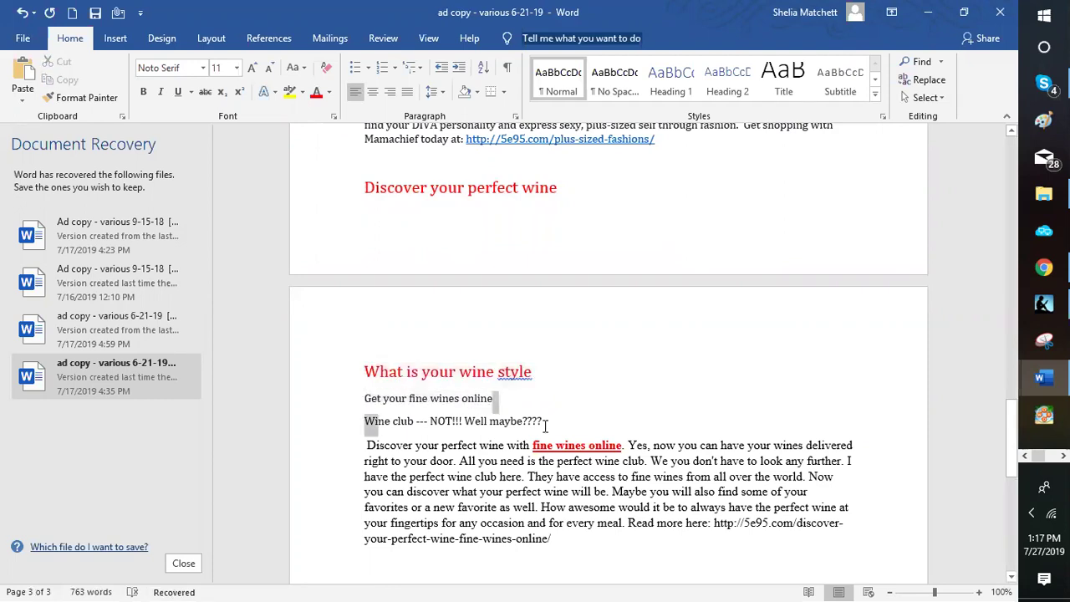
left_click(545, 425)
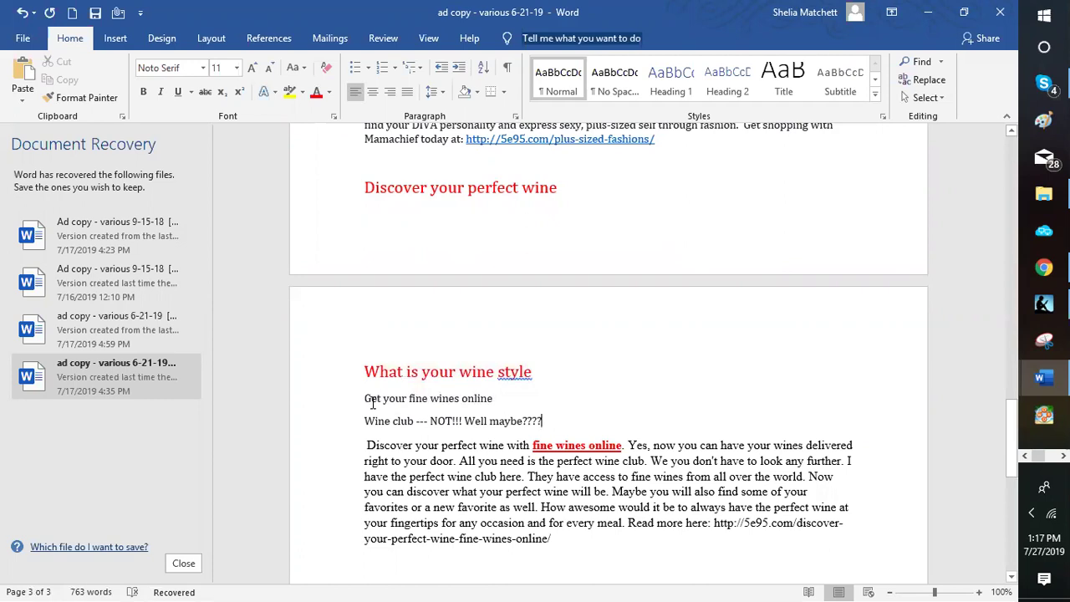
key("ctrl+shift+Up")
key("ctrl+shift+Up")
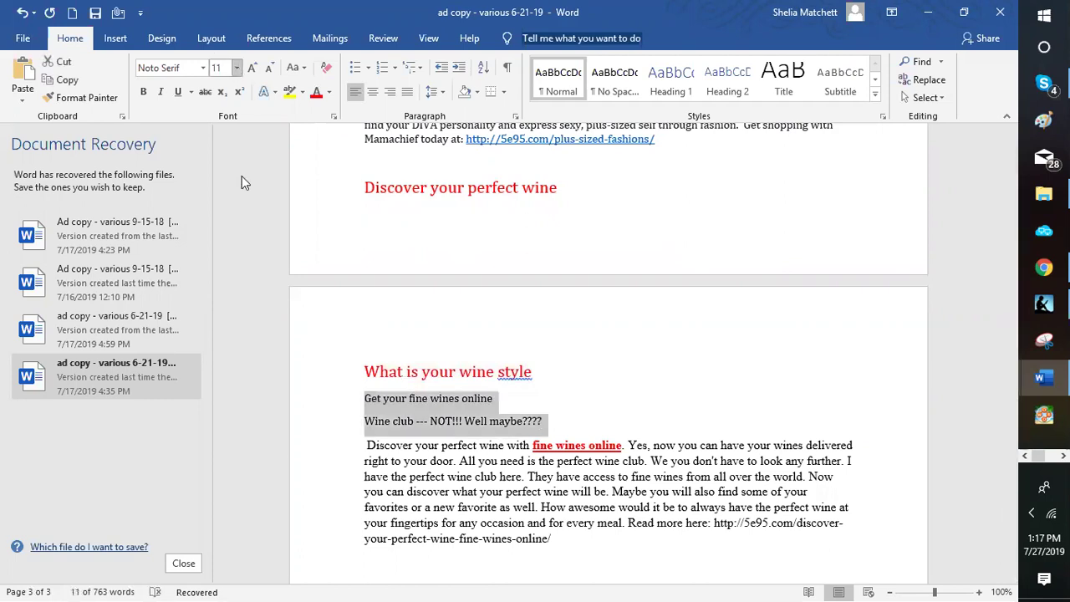
key("ctrl+shift+p")
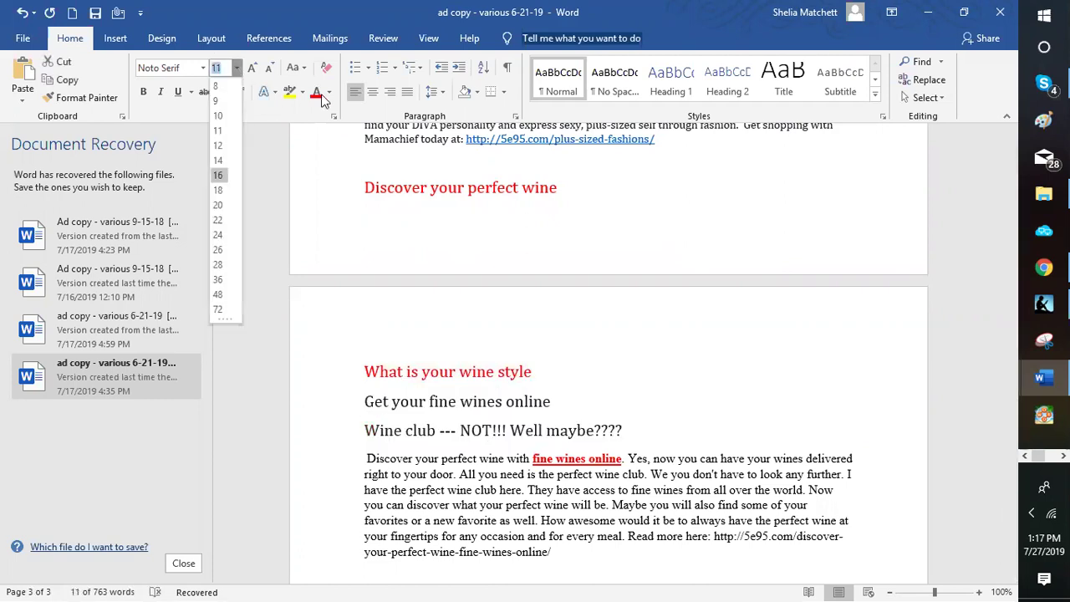
key("Return")
left_click(711, 434)
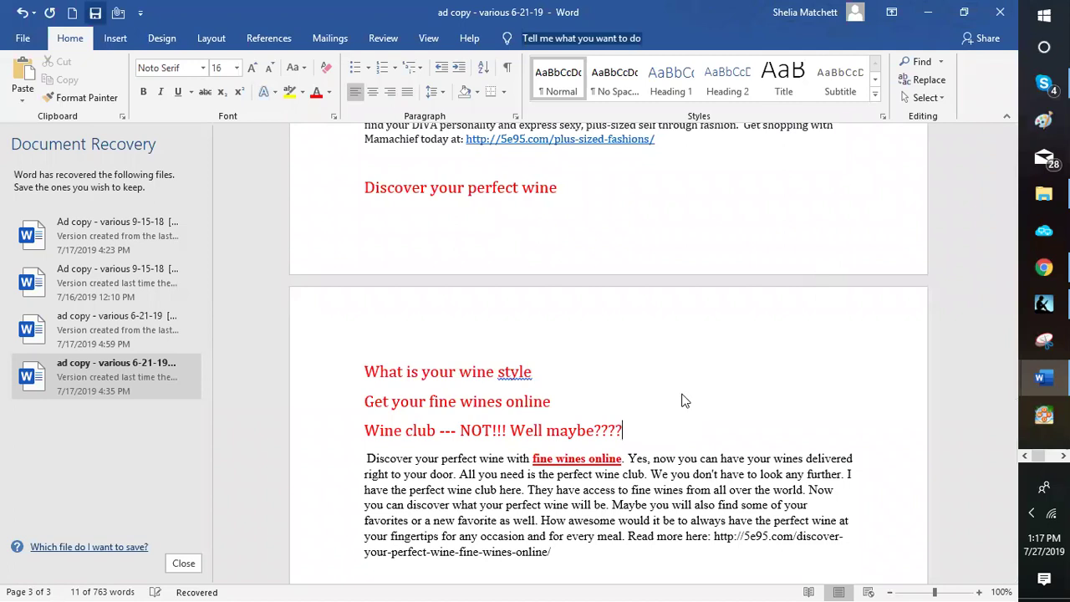
key("ctrl+s")
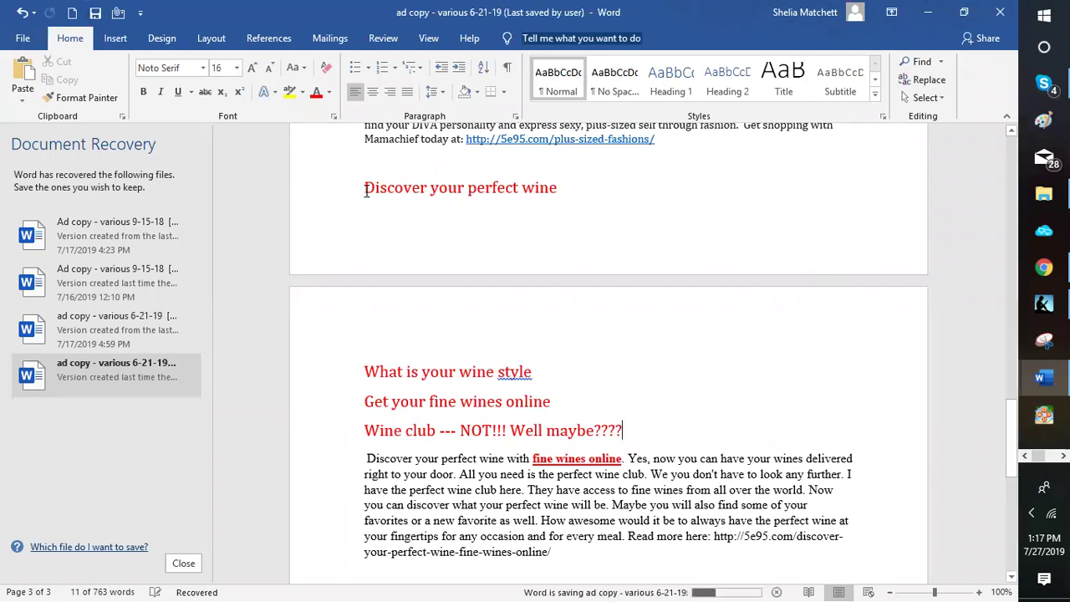
- Delete the leading space before "Discover your perfect wine with" at the start of the wine paragraph
scroll(366, 189, "up", 1)
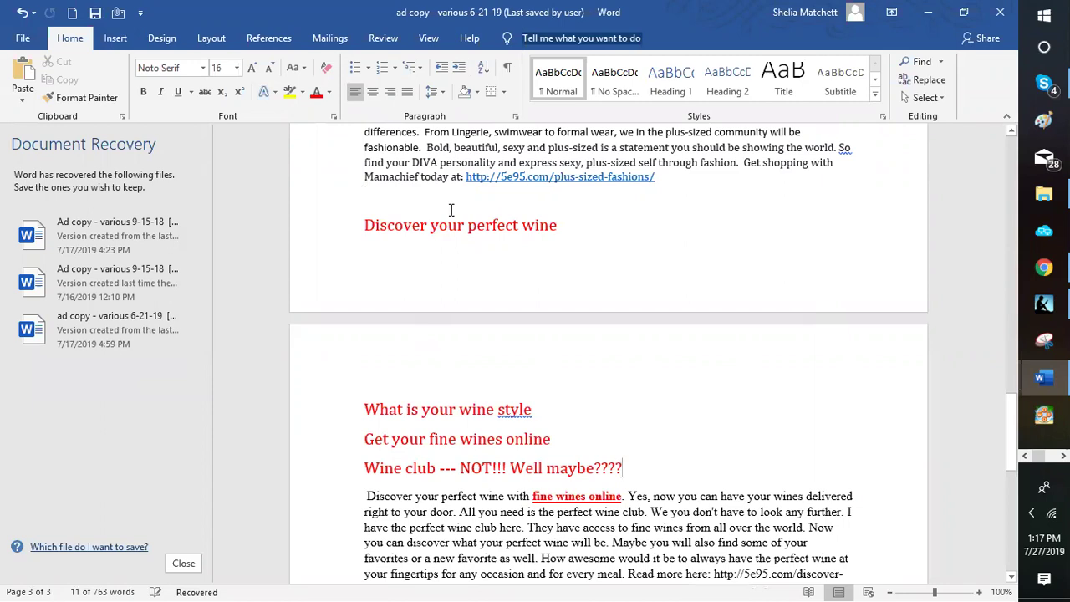
scroll(451, 210, "down", 1)
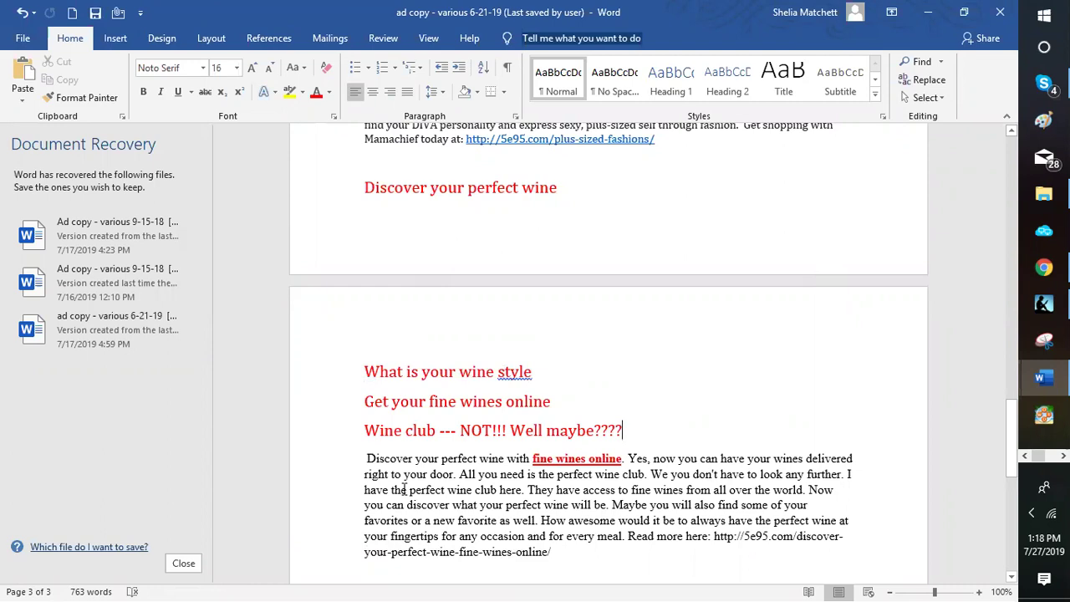
left_click(369, 458)
scroll(369, 423, "down", 1)
left_click(370, 420)
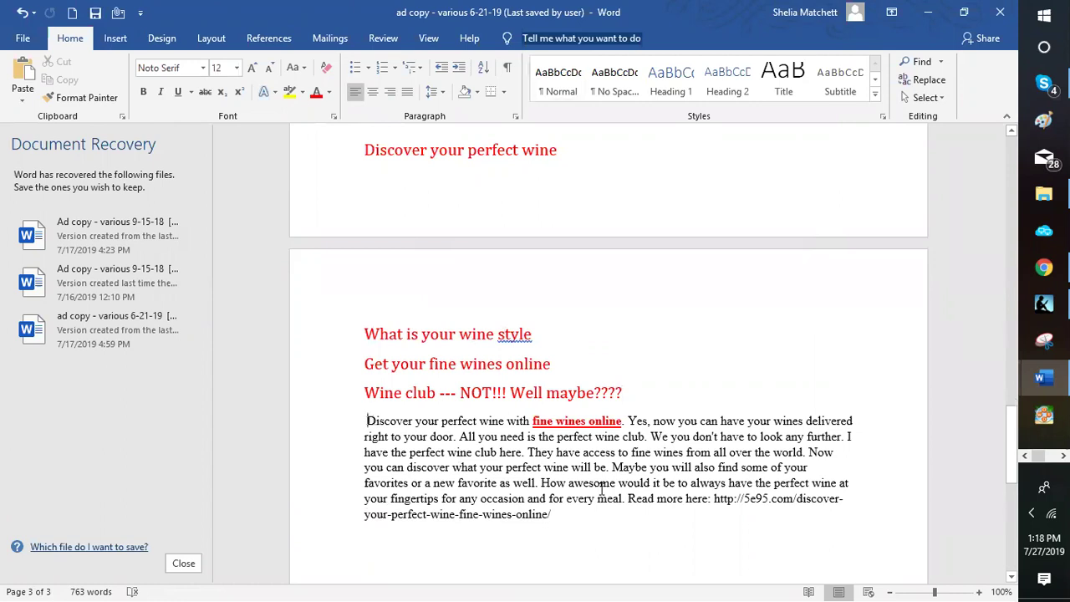
key("BackSpace")
- Turn the page link ending the wine paragraph into a hyperlink and start a new paragraph below it after a blank line
key("ctrl+End")
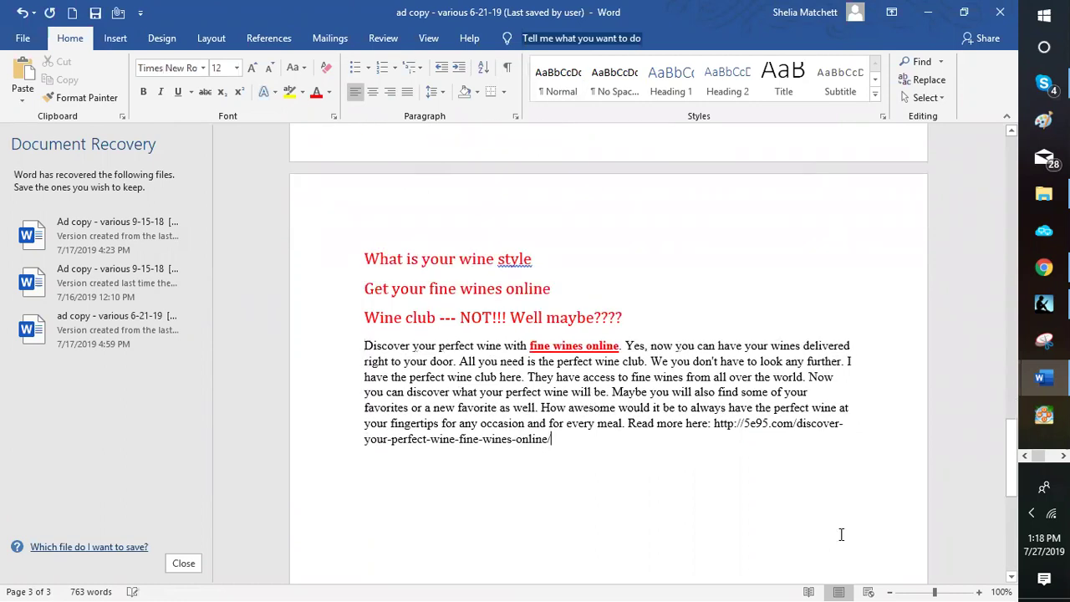
key("Return")
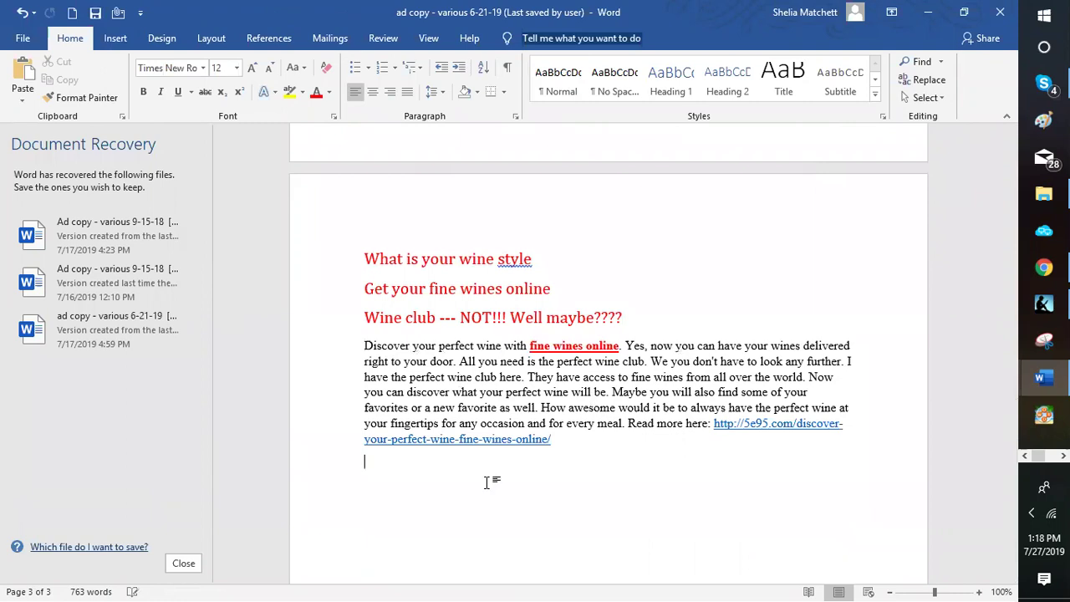
key("ctrl+z")
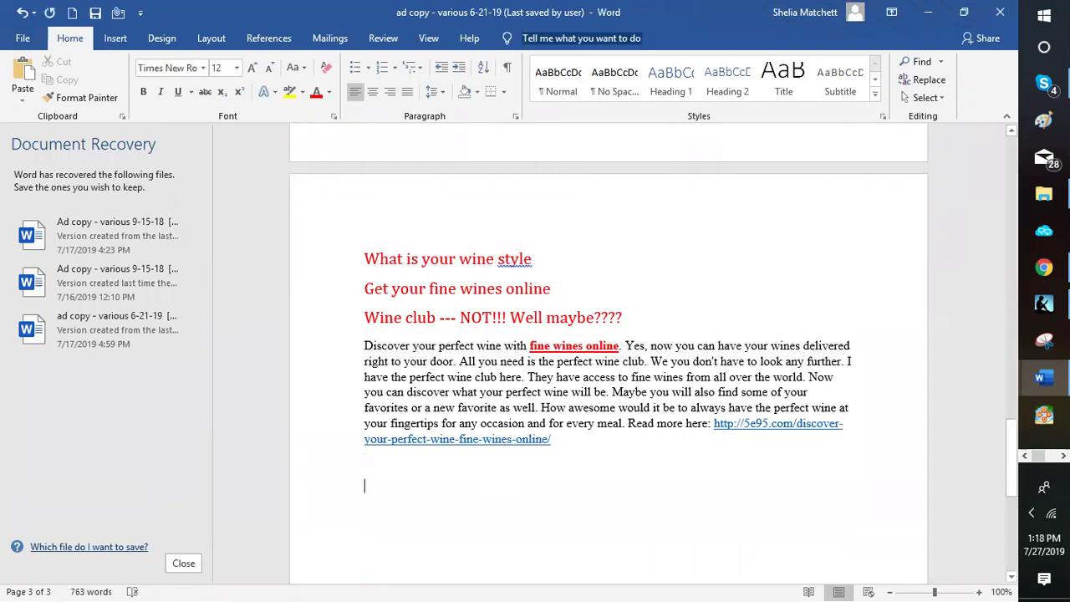
- Write "Your wine style can be both exciting and sophicated." in the new paragraph and begin the following sentence with "S"
type("Your ewi")
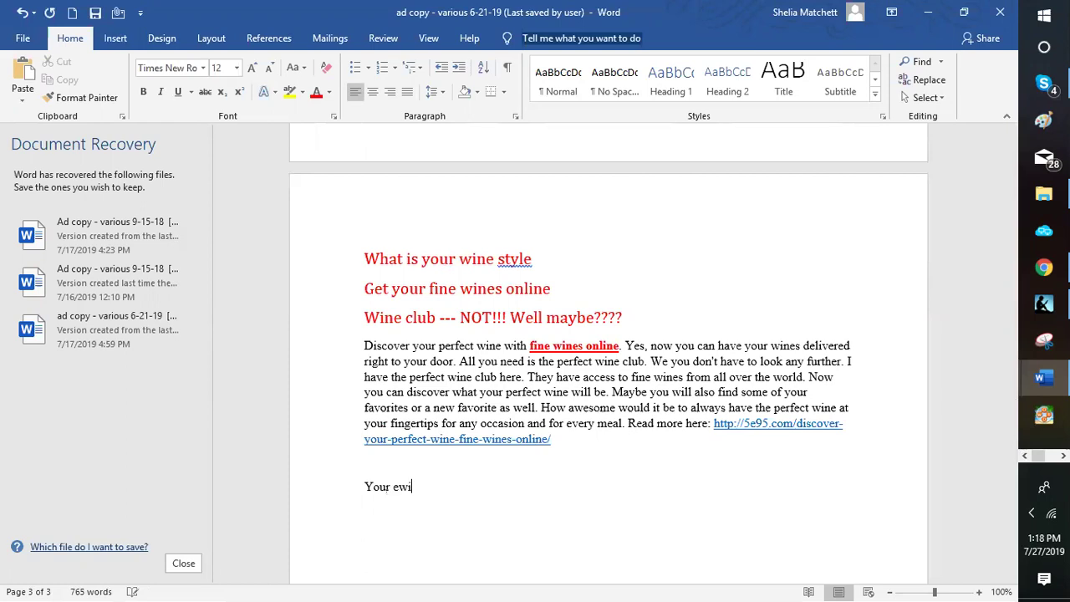
type("ne")
key("BackSpace")
key("BackSpace")
key("BackSpace")
key("BackSpace")
type("n")
type("e sty")
type("le d")
key("BackSpace")
type("can be both")
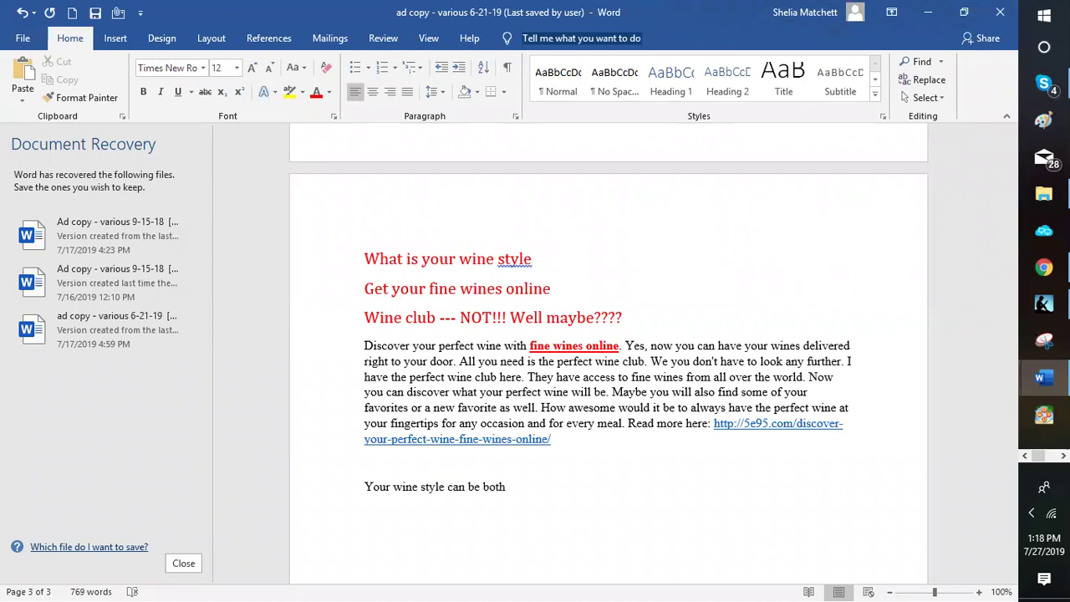
type(" exciting and sophicated.  S")
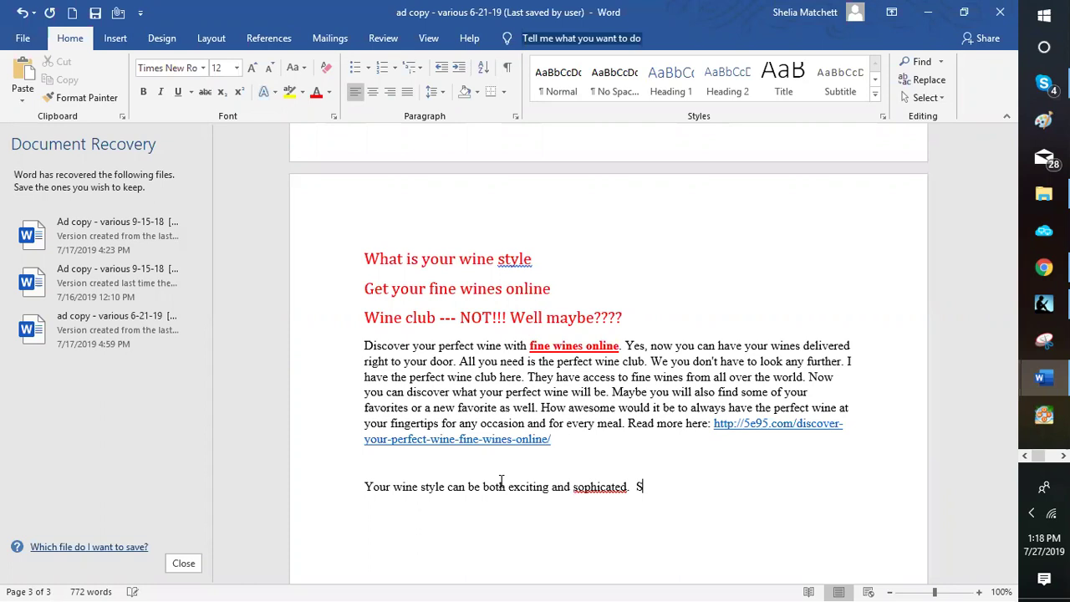
- Correct the misspelled word "sophicated" to "sophisticated" in the new paragraph
left_click(615, 486)
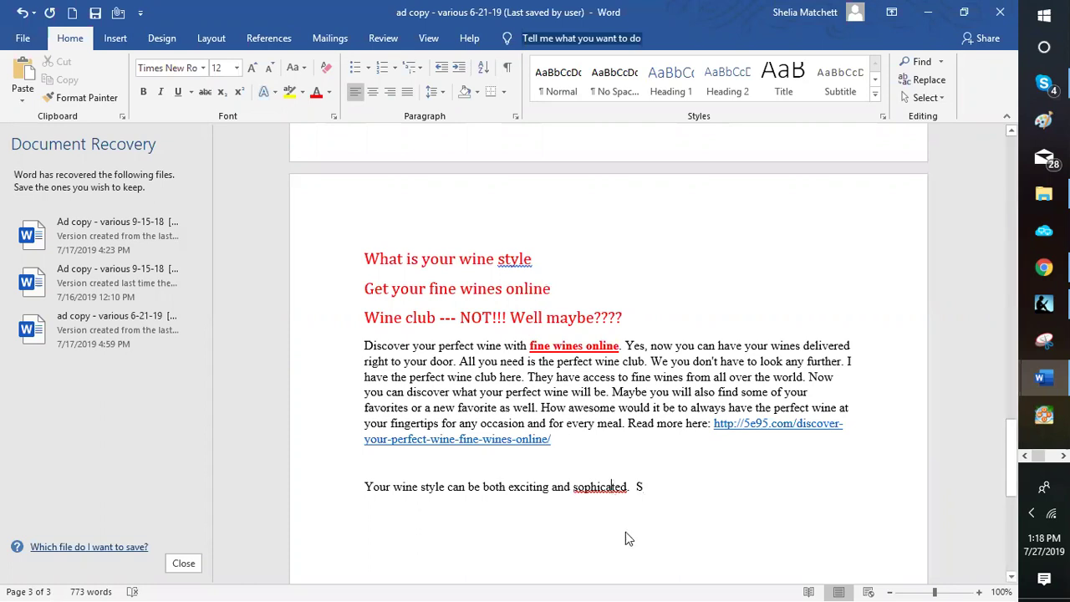
key("shift+F10")
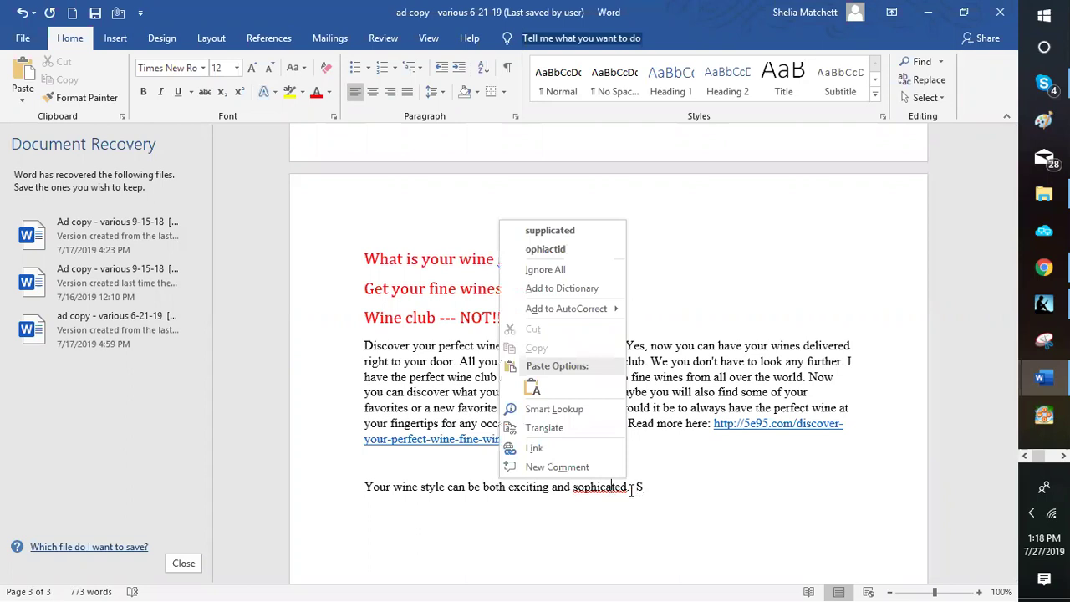
key("Escape")
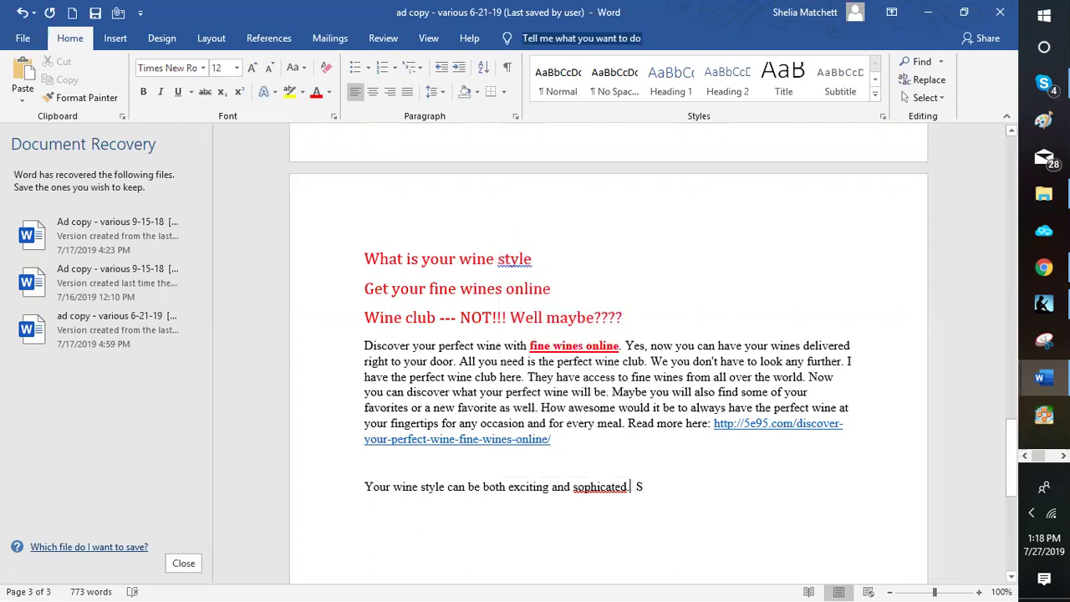
key("BackSpace")
key("BackSpace")
key("BackSpace")
key("BackSpace")
key("BackSpace")
key("BackSpace")
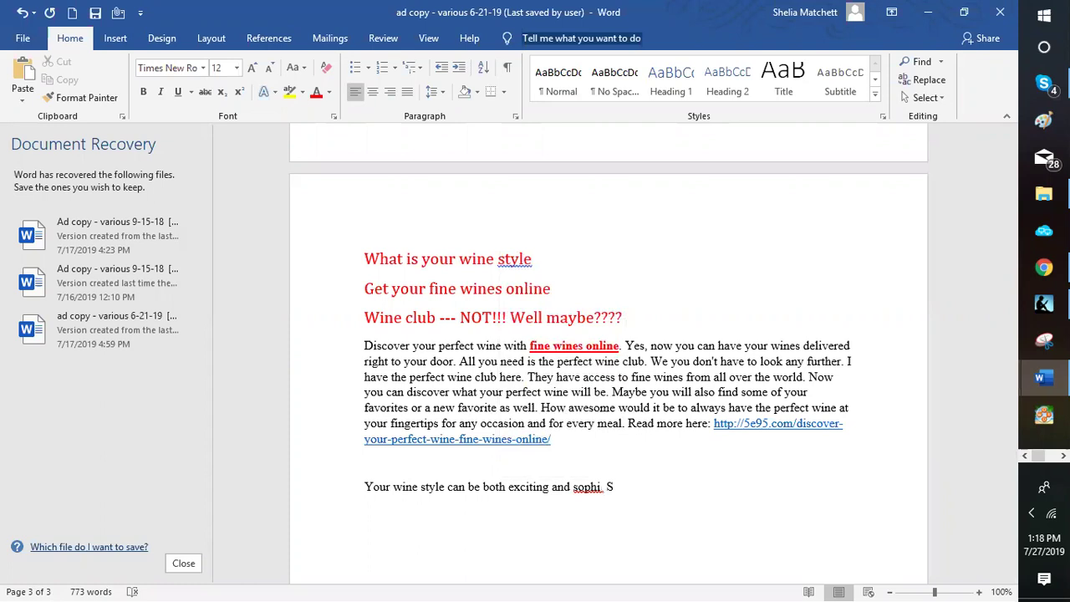
type("sticated.")
- Continue the second wine paragraph with "So what is your wine style. Don't have one."
left_click(660, 485)
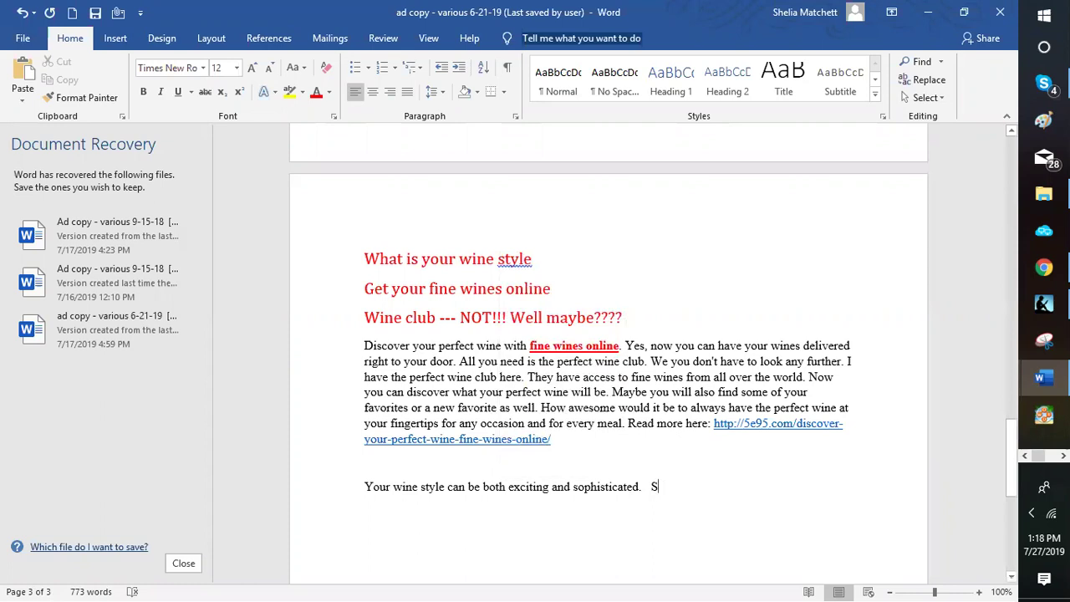
type("o what is your ")
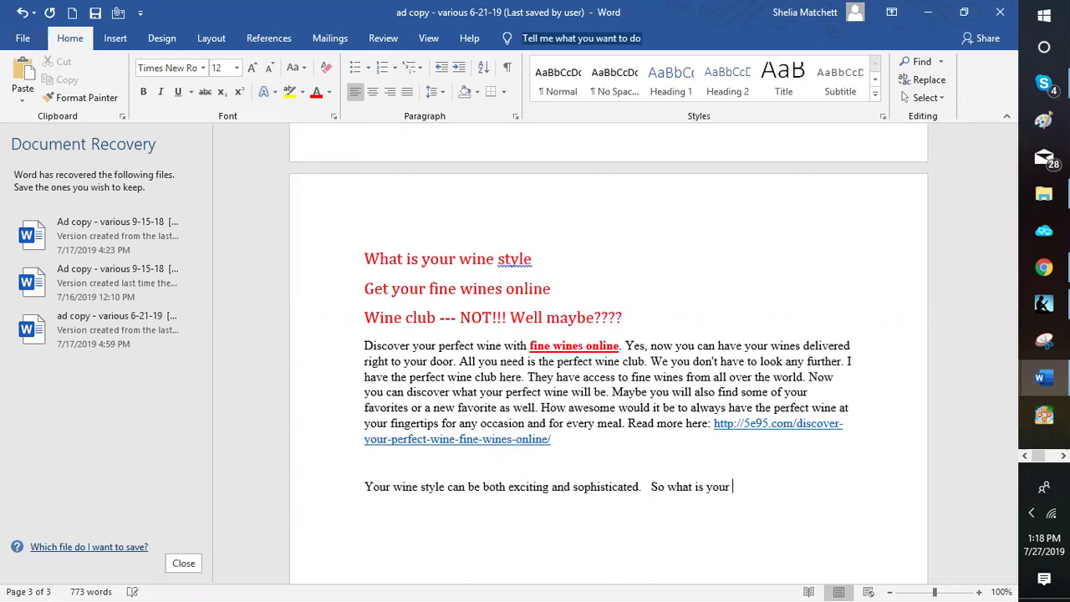
type("wine style. Don't have one.  ")
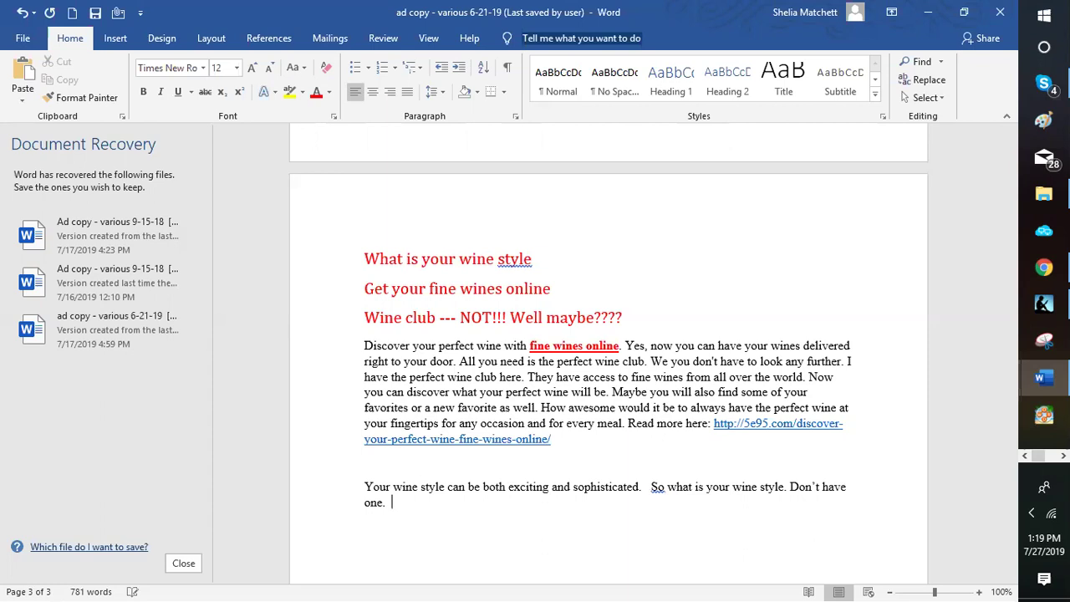
- Add "Well now you can discover just what your wine style is with this amazing wine opportunity" to the second wine paragraph
type("Well now you can discover")
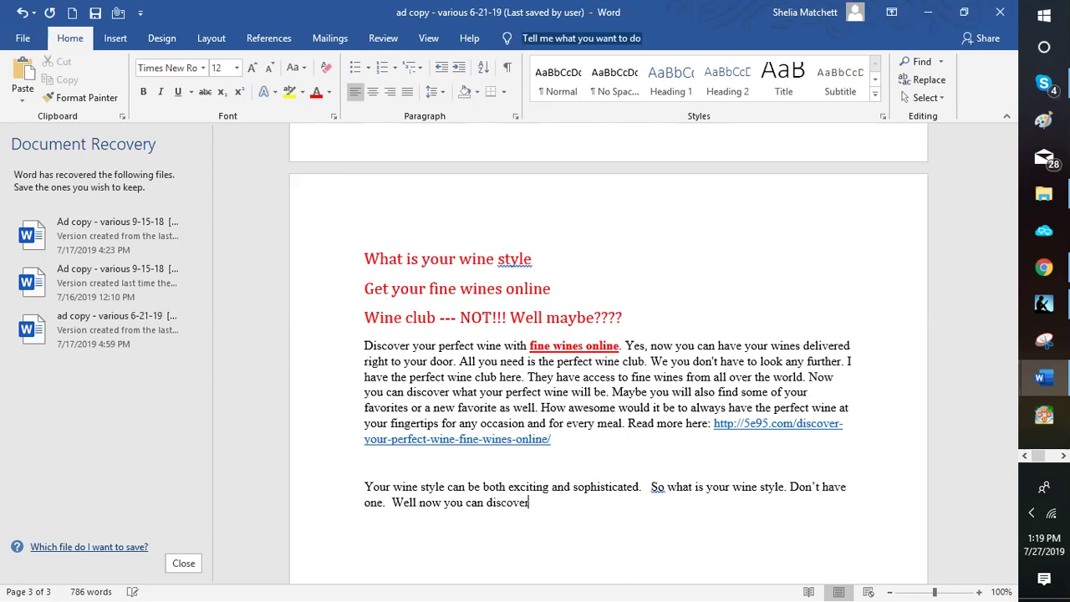
type(" just what your wine style is with this a")
key("BackSpace")
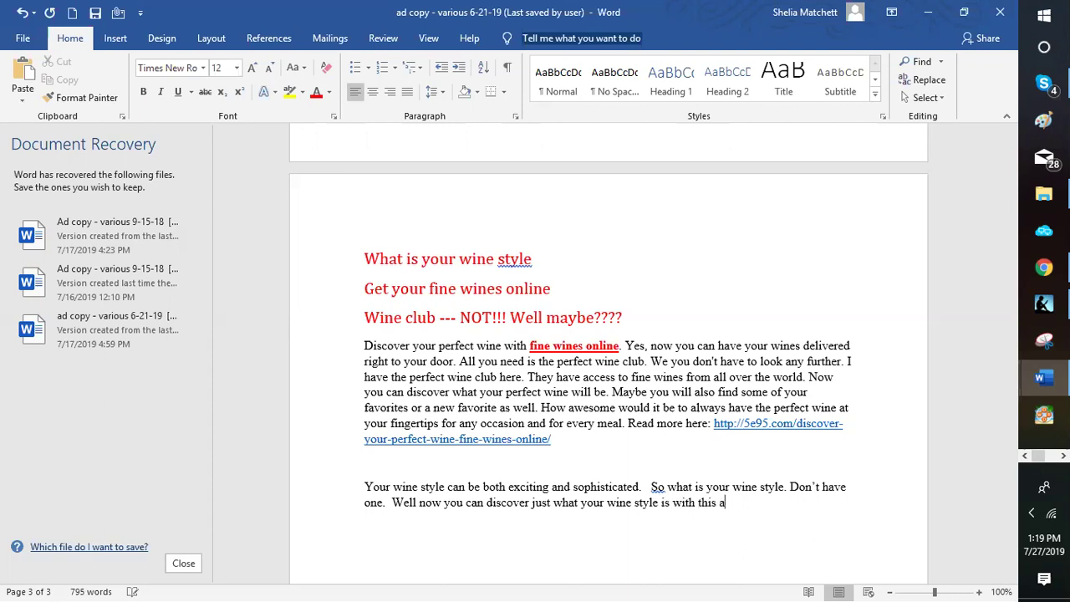
type("mazing wine opportunity")
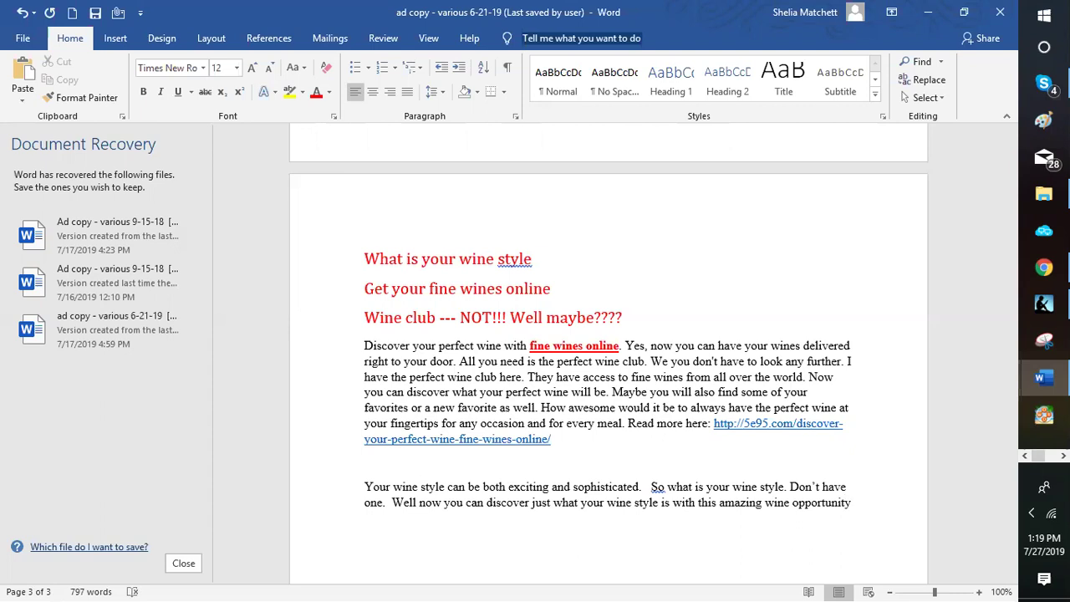
- End that sentence and add "Get wine from all over the world that will help you discover your perfect wine style."
type(".  Get wine from all over the wo")
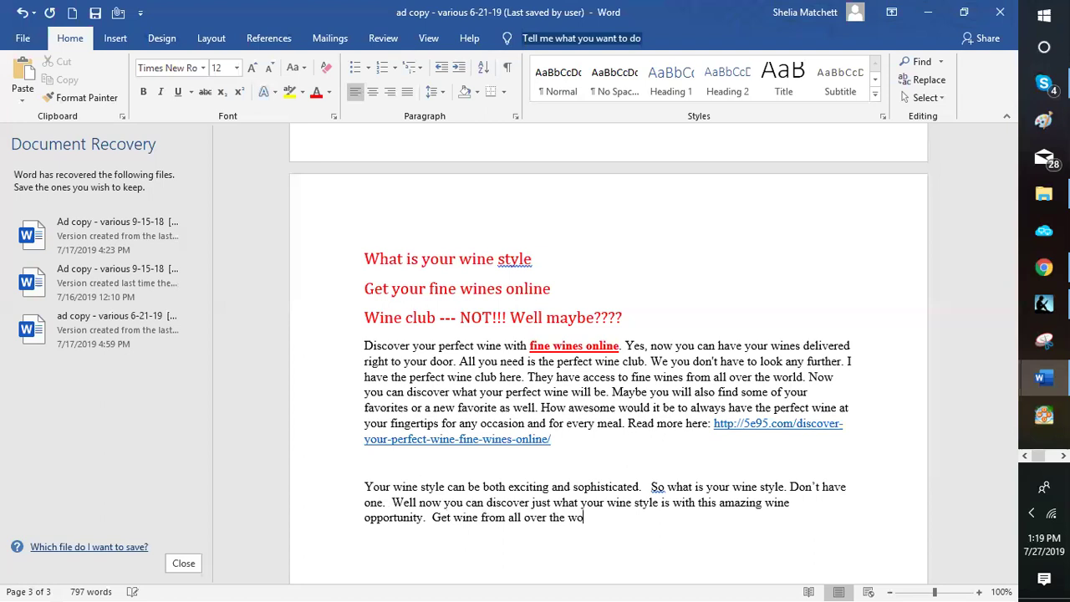
type("rld a")
key("BackSpace")
type("that will help you discover")
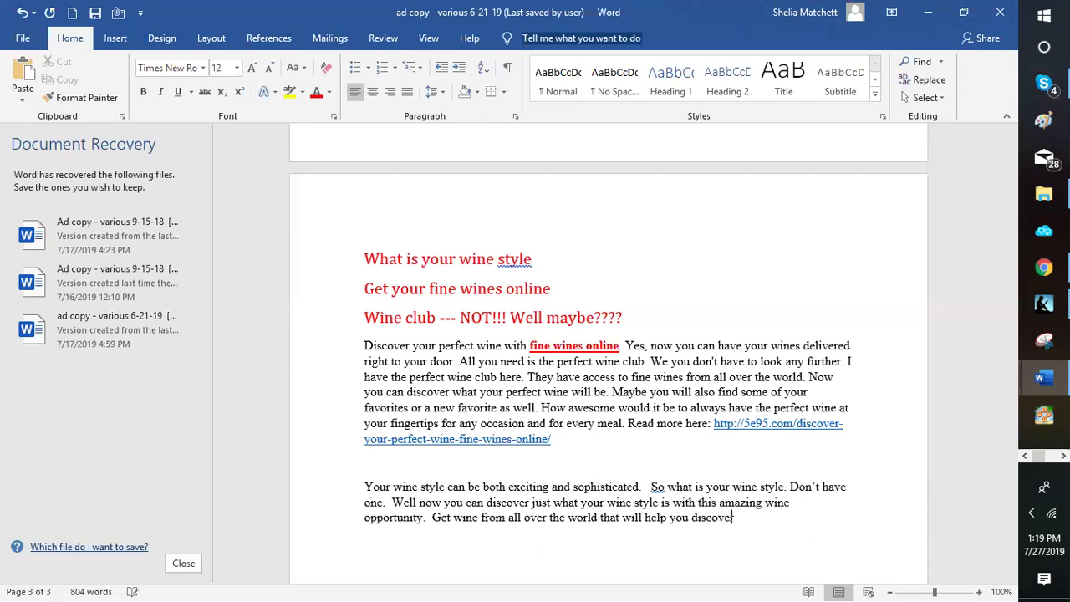
type(" your perfect wine styel")
key("BackSpace")
key("BackSpace")
type("le")
key("BackSpace")
type(".")
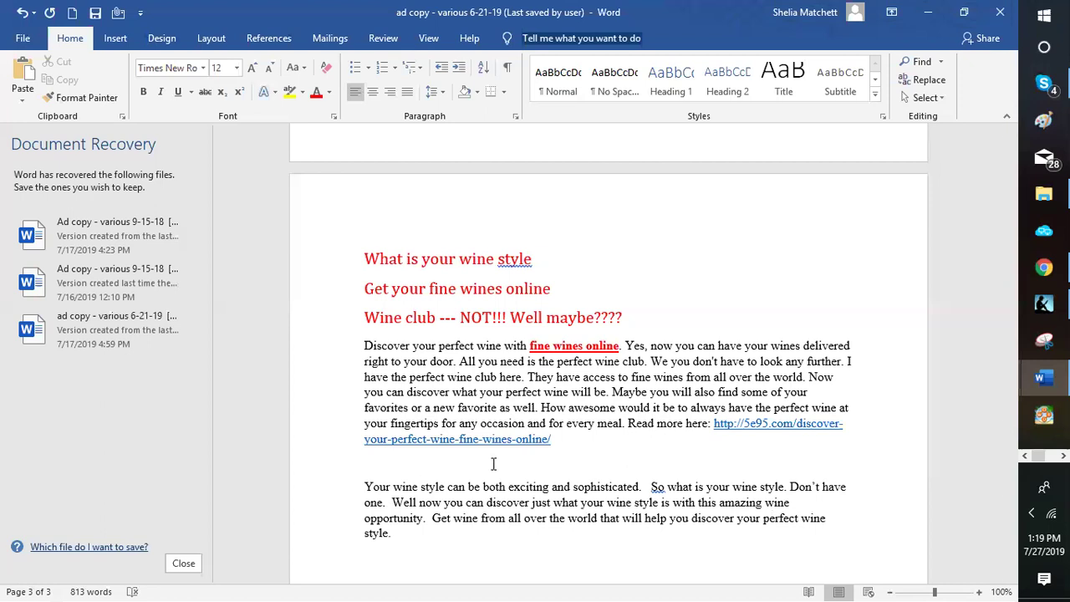
scroll(493, 464, "down", 3)
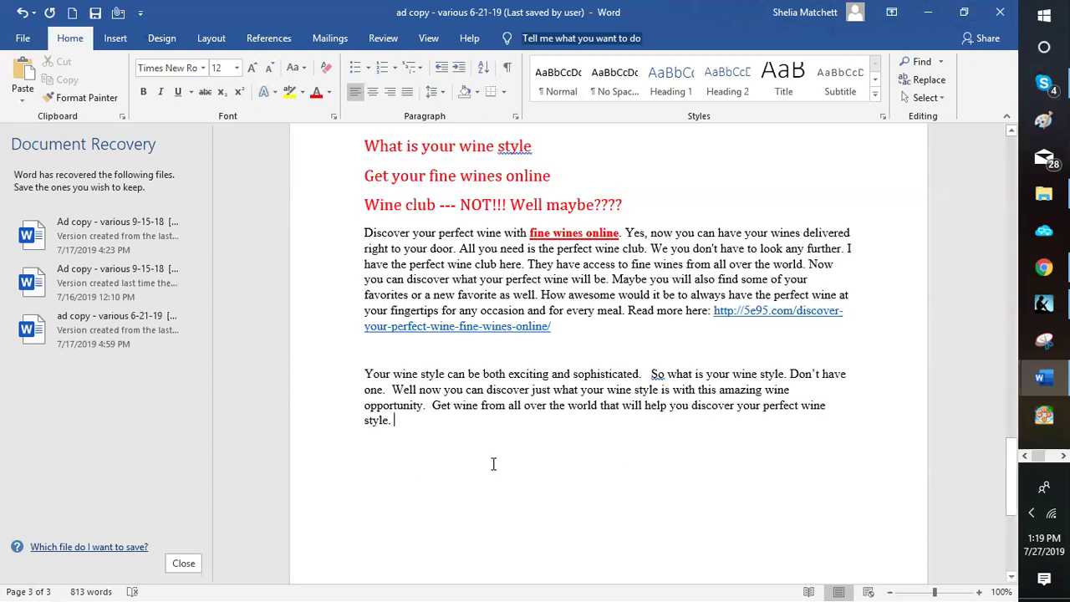
type("C")
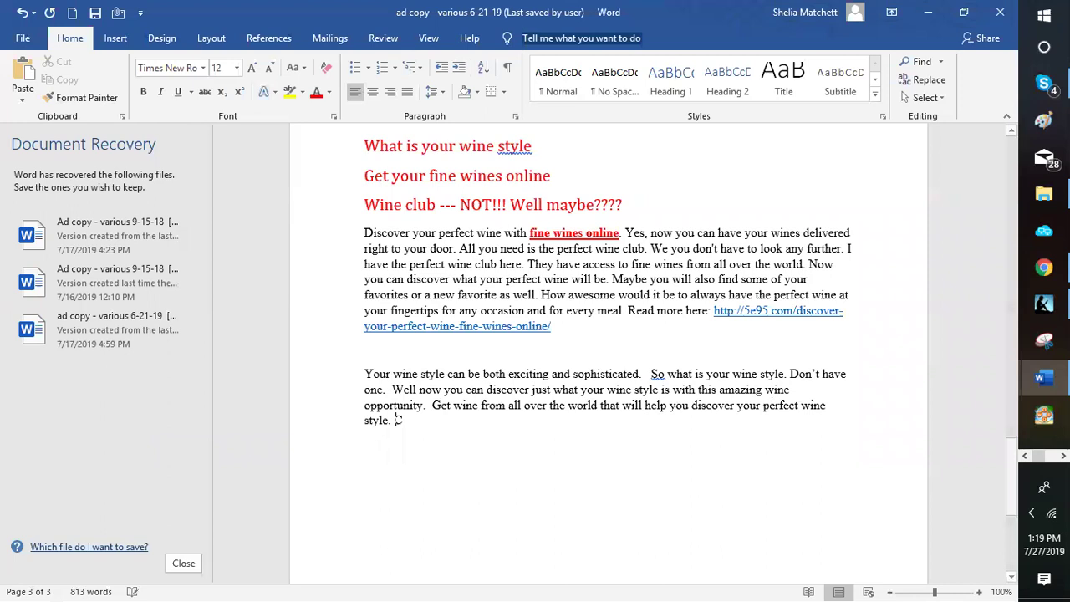
type("heck it out now:")
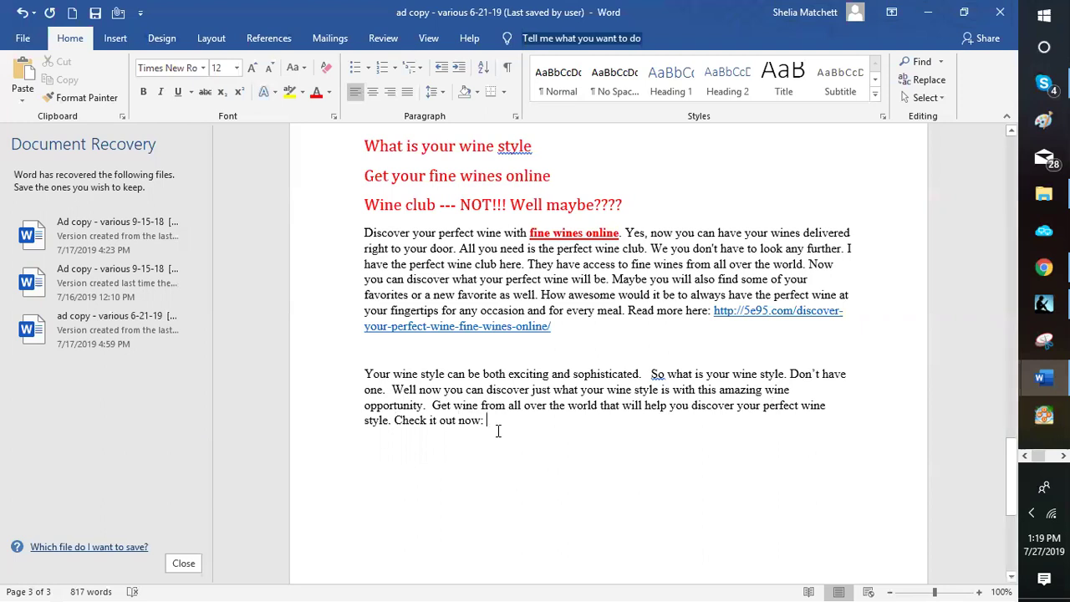
right_click(504, 434)
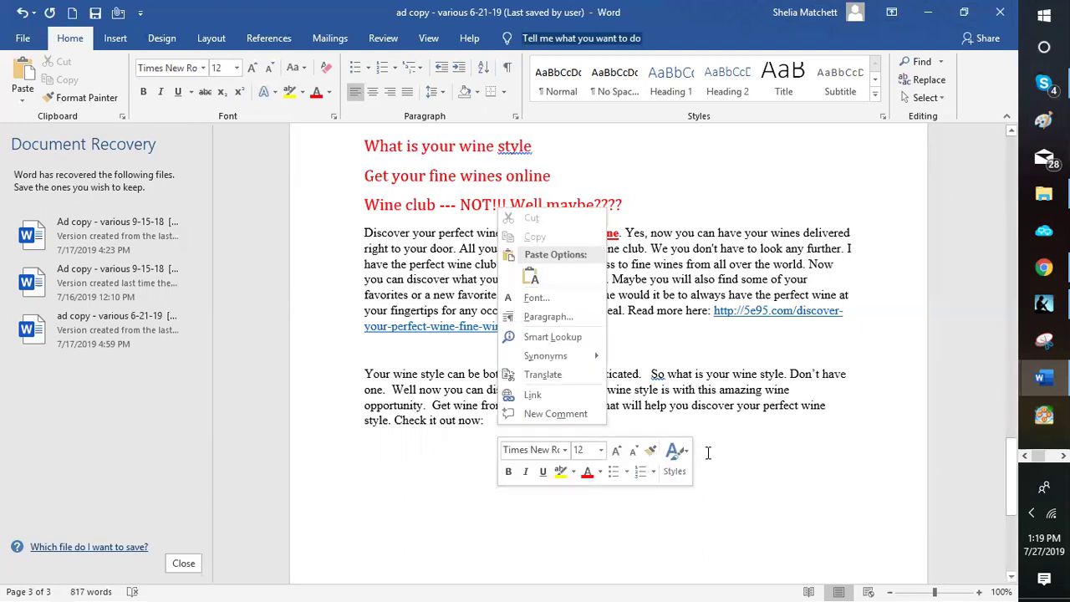
left_click(824, 439)
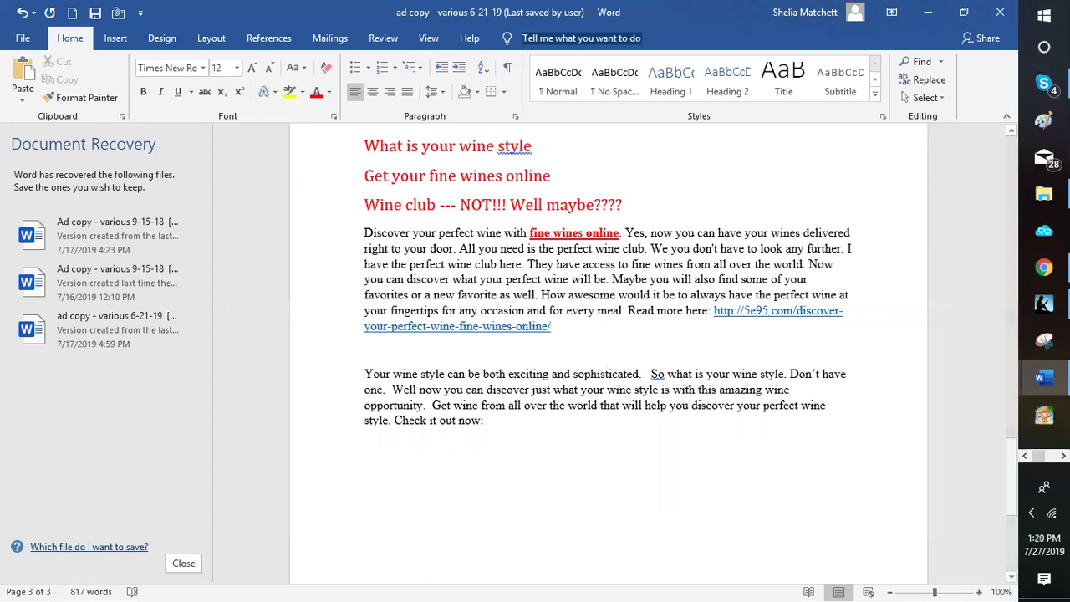
type("http://5e95.com/discover-your-perfect-wine-fine-wines-online/")
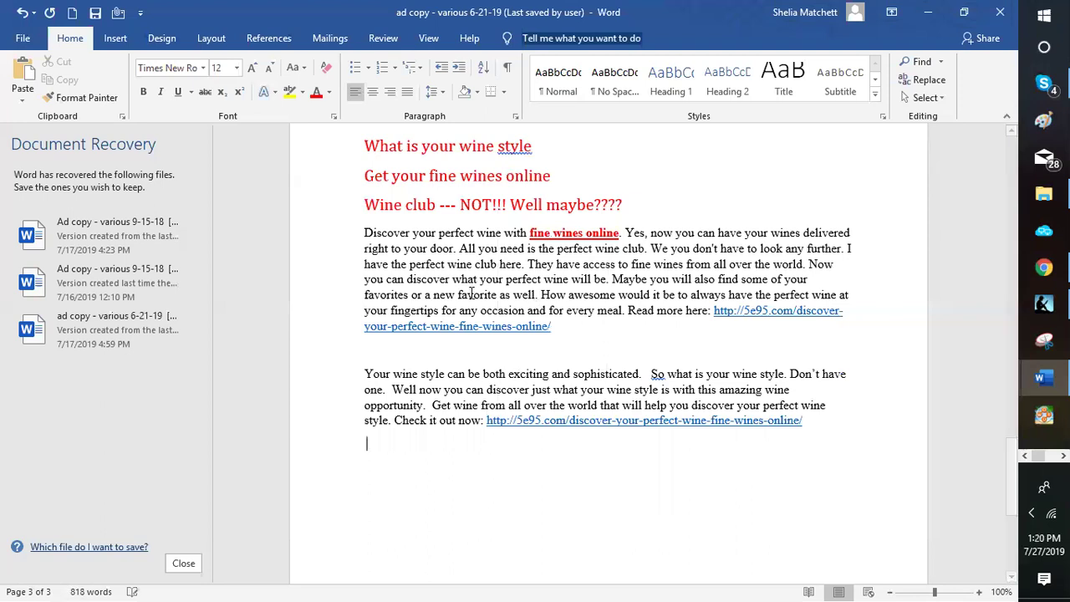
scroll(470, 285, "up", 3)
scroll(470, 302, "up", 4)
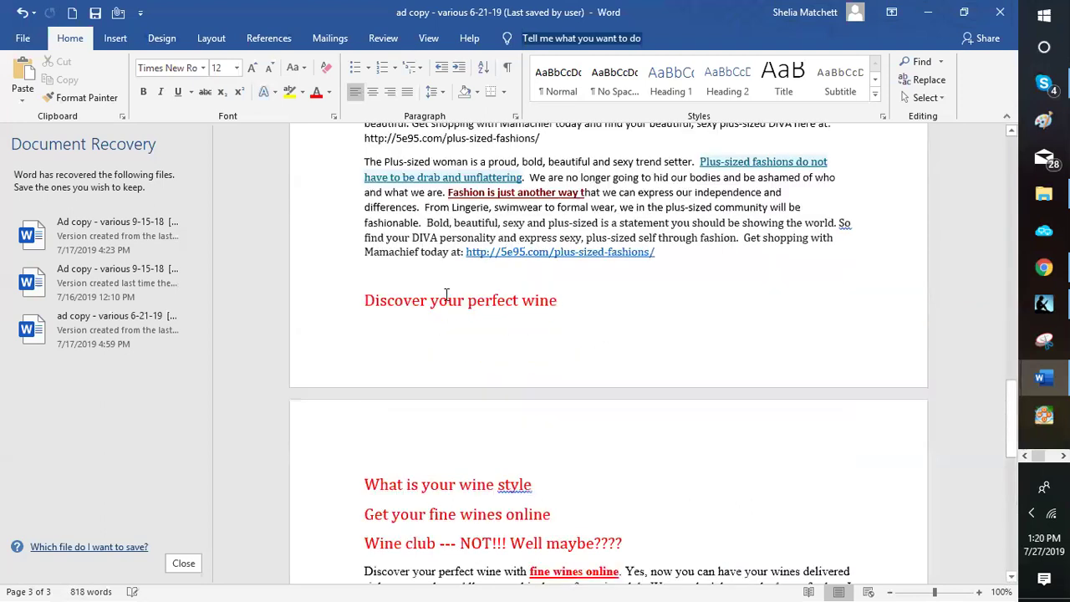
scroll(452, 292, "down", 4)
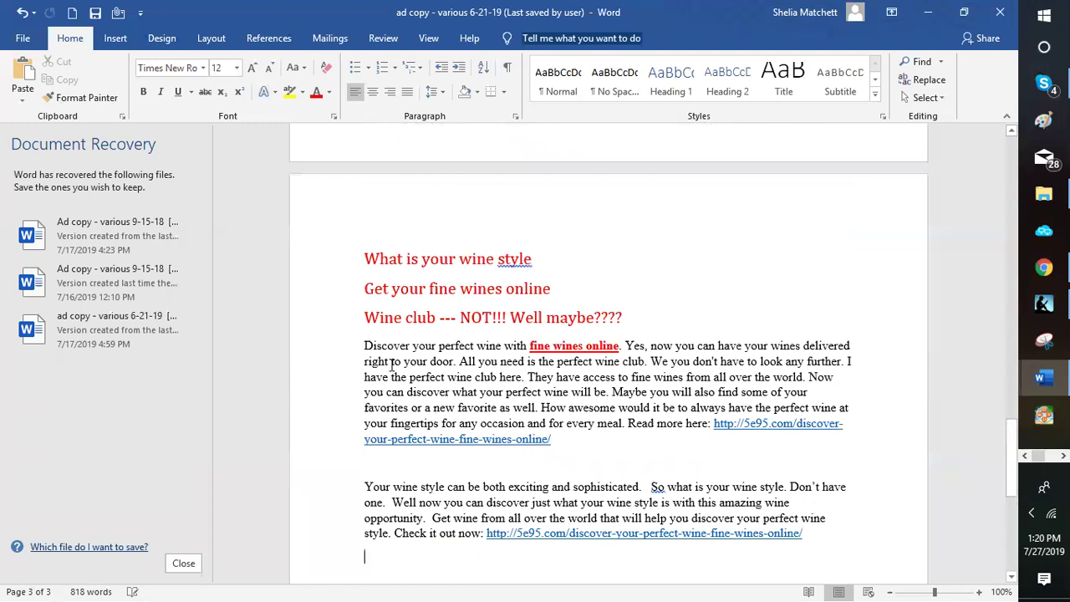
scroll(433, 397, "up", 2)
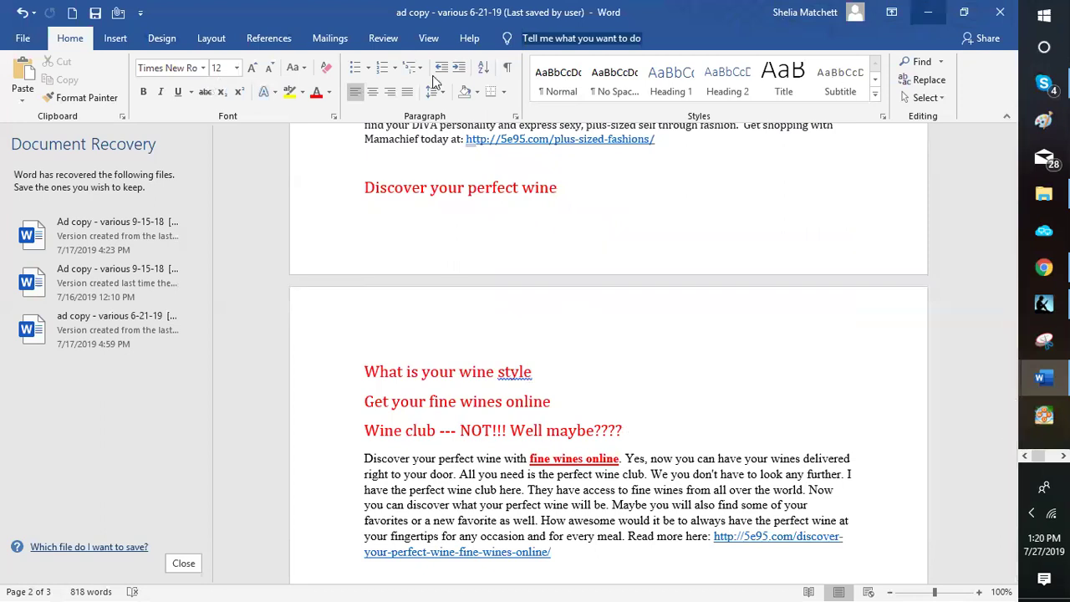
- Switch to Chrome and open the bookmarked Classifieds For Free and US Free Ads sites in separate new tabs
key("alt+Tab")
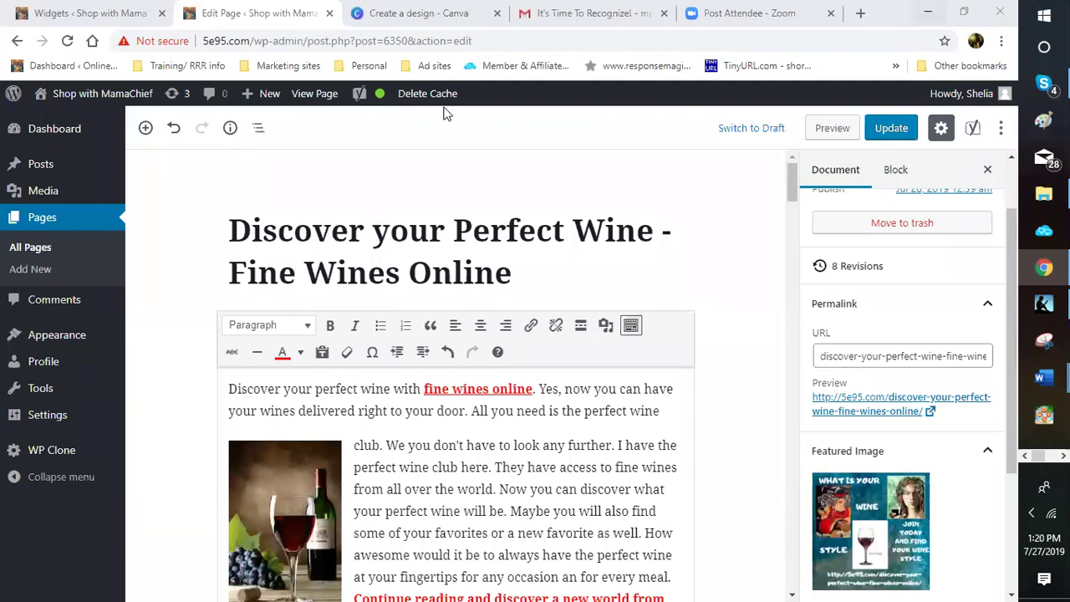
key("ctrl+t")
key("ctrl+t")
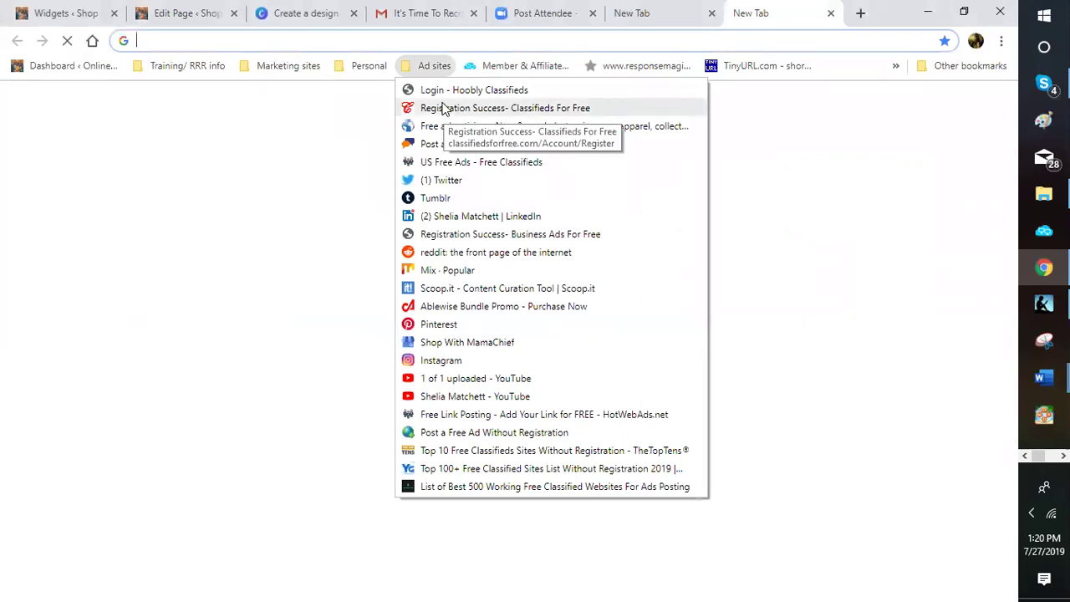
left_click(443, 108)
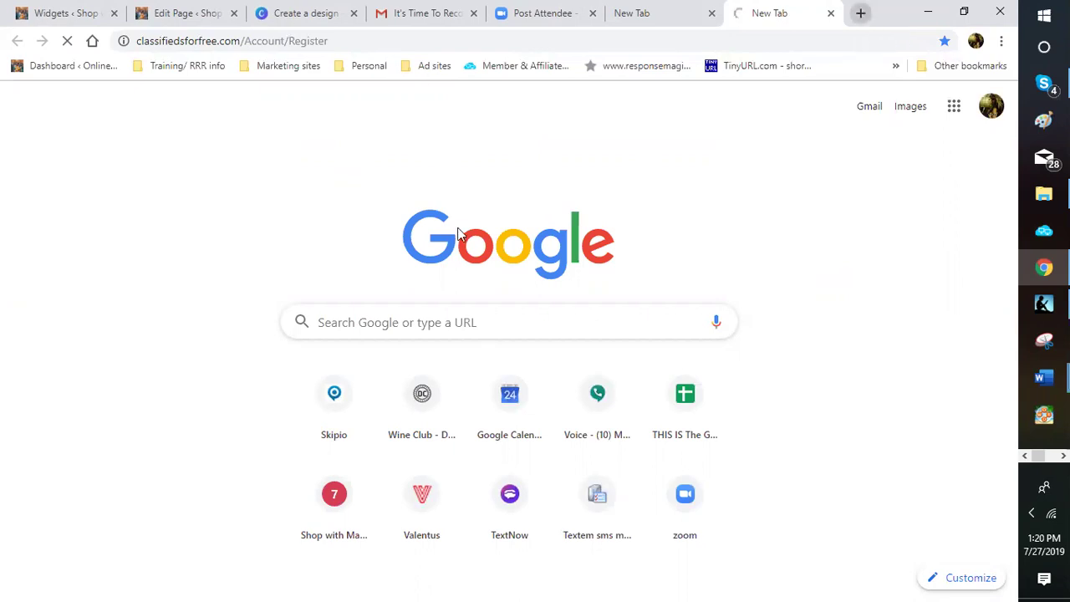
key("ctrl+t")
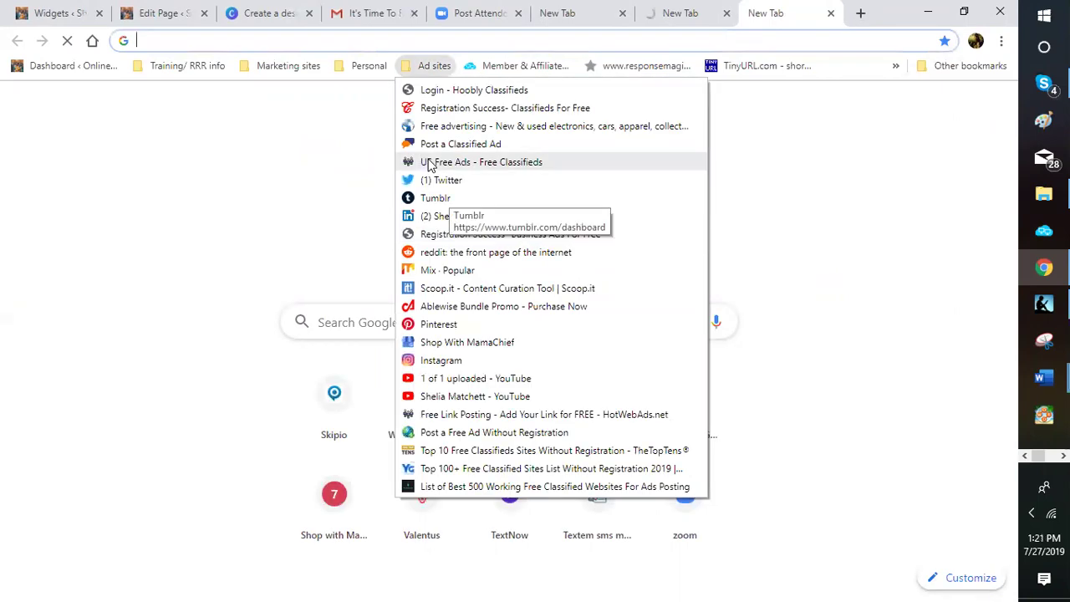
left_click(429, 164)
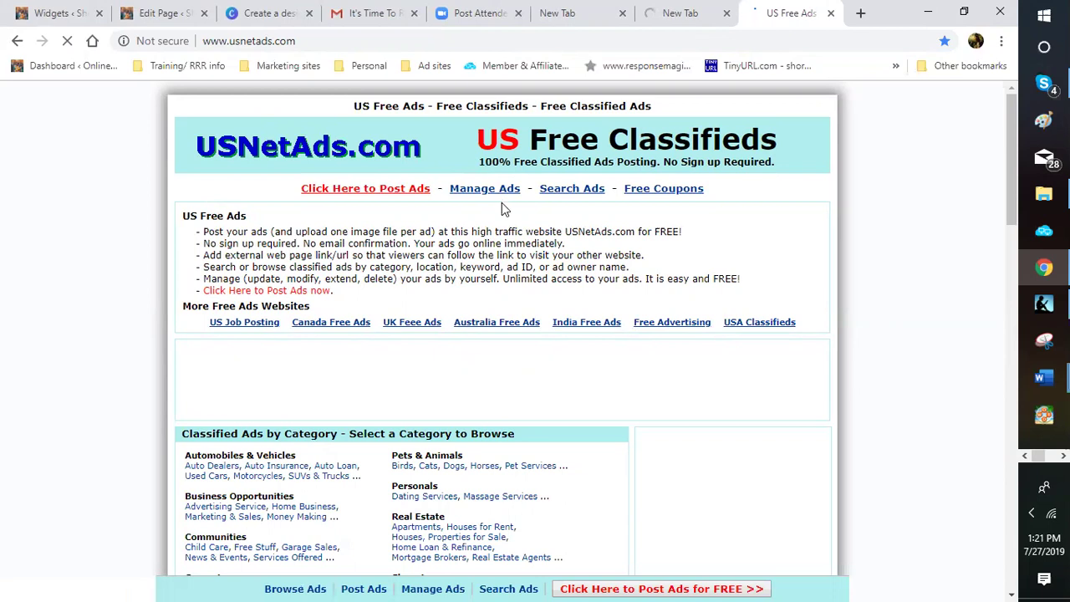
- Go from US Free Ads to the Australia Free Ads site and open its free ad posting form
scroll(499, 210, "down", 2)
scroll(496, 211, "up", 1)
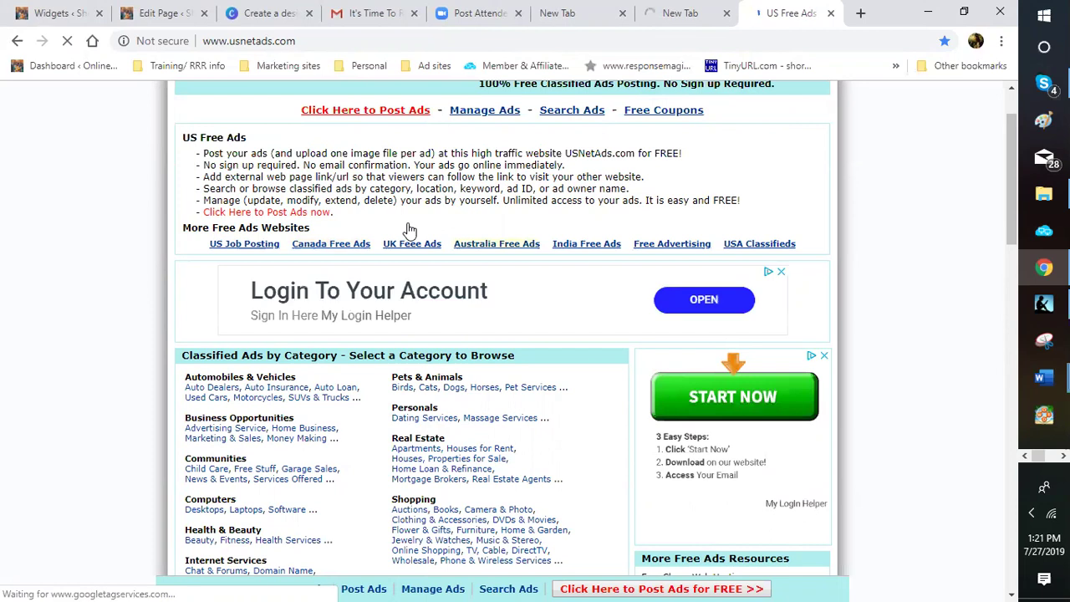
scroll(535, 426, "down", 1)
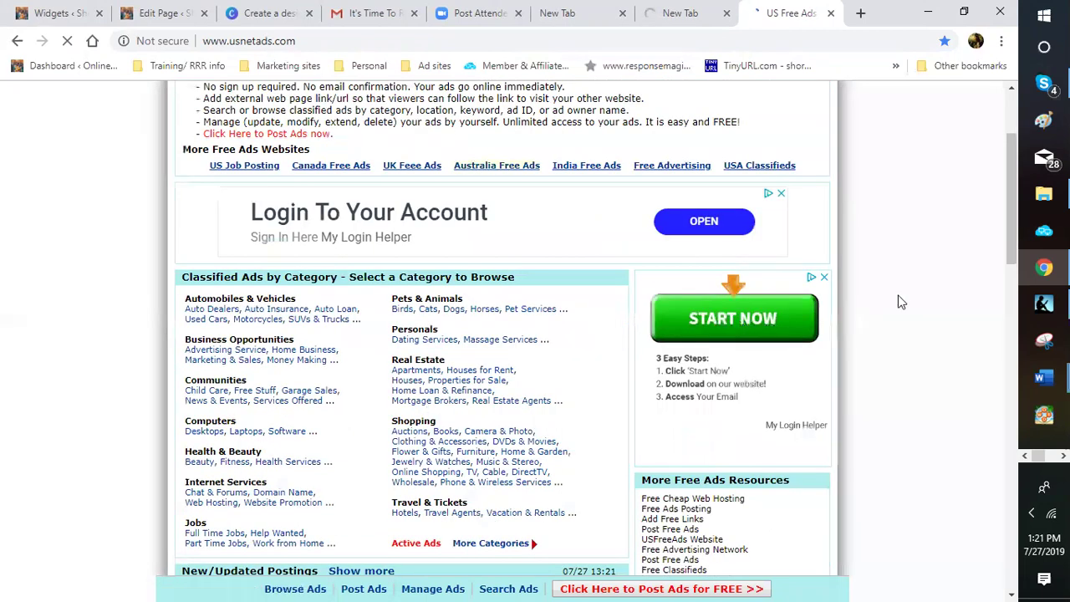
left_click(762, 340)
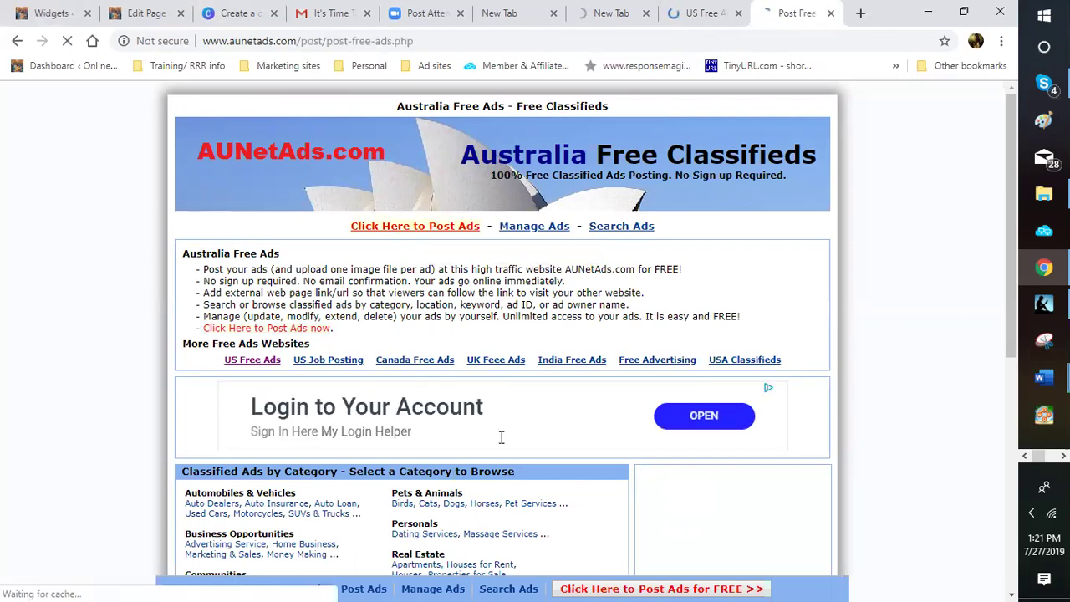
scroll(543, 164, "down", 1)
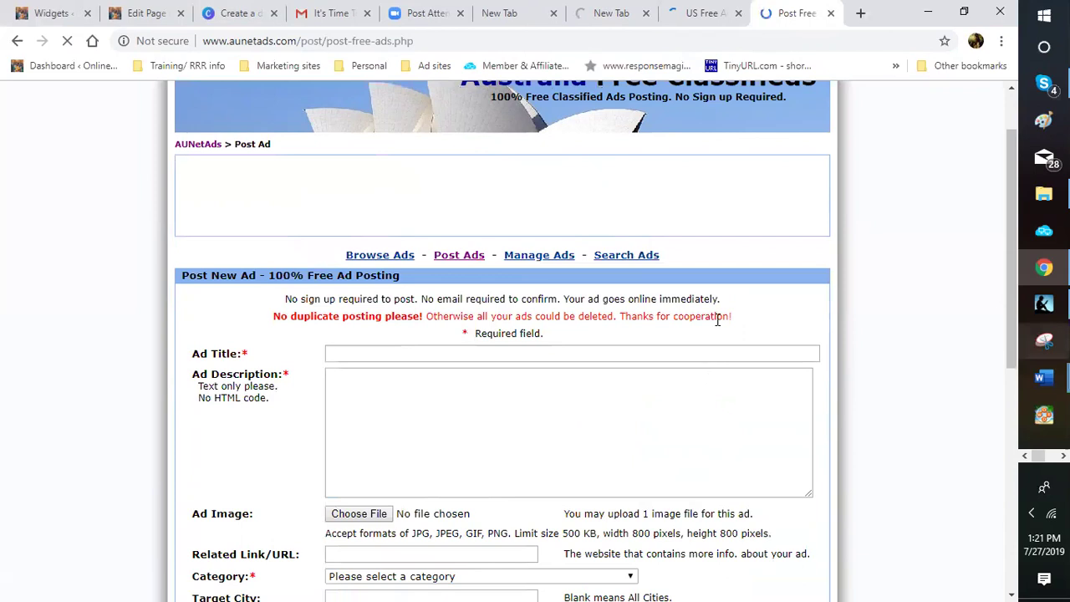
- Copy the headline "Get your fine wines online" from the Word document and return to the ad posting form in Chrome
key("alt+Tab")
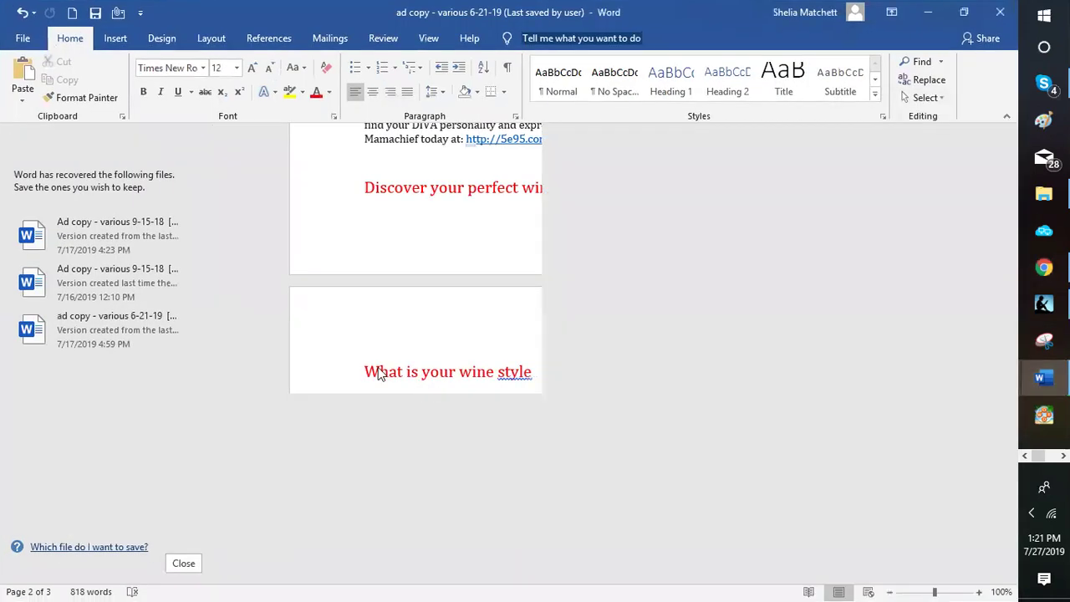
left_click(370, 365)
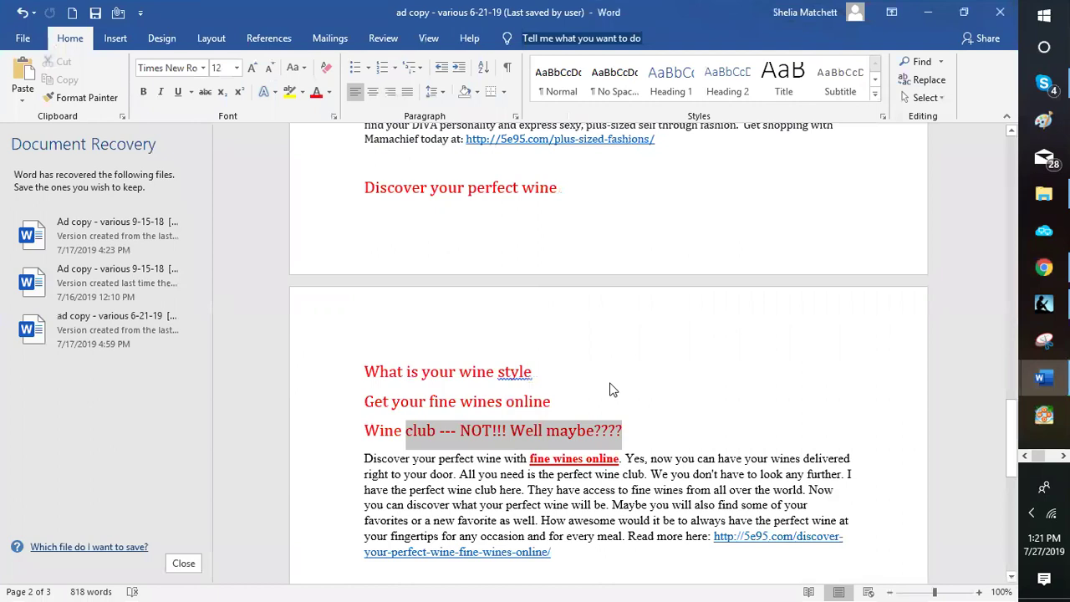
key("ctrl+shift+Left")
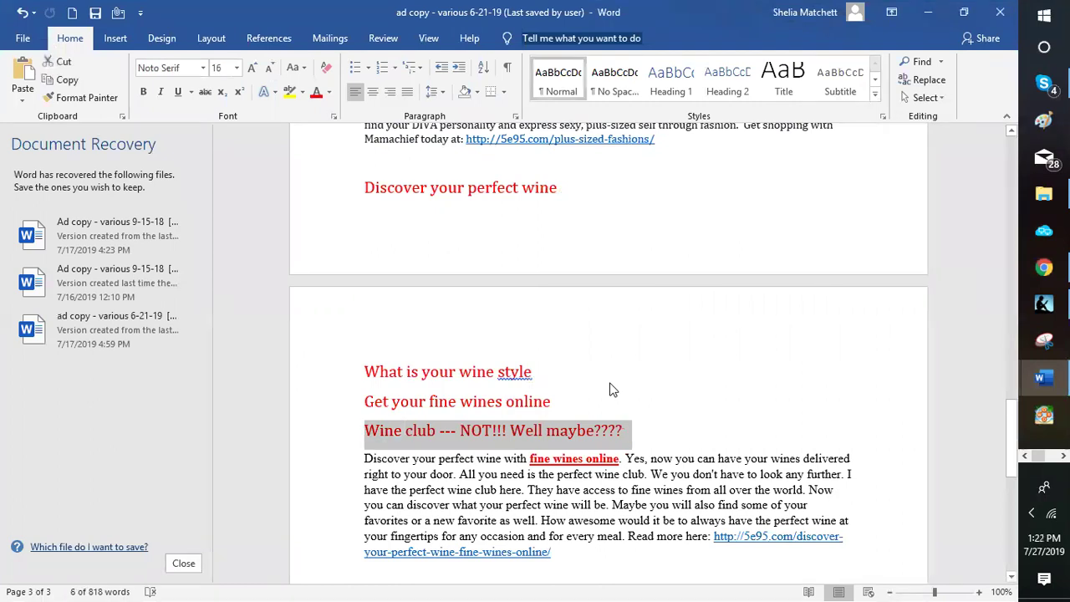
left_click(610, 390)
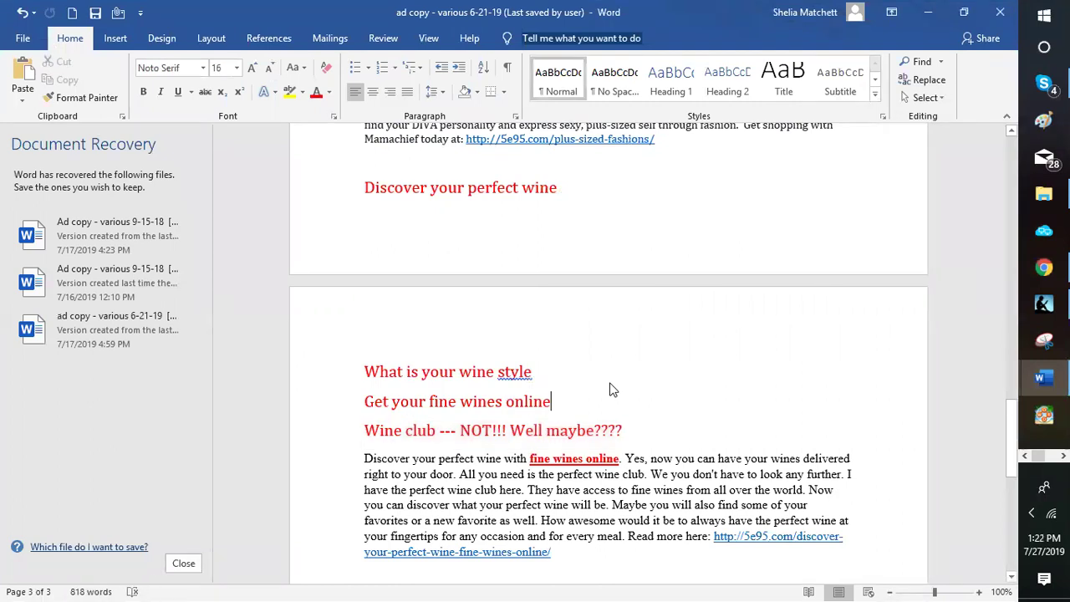
triple_click(610, 390)
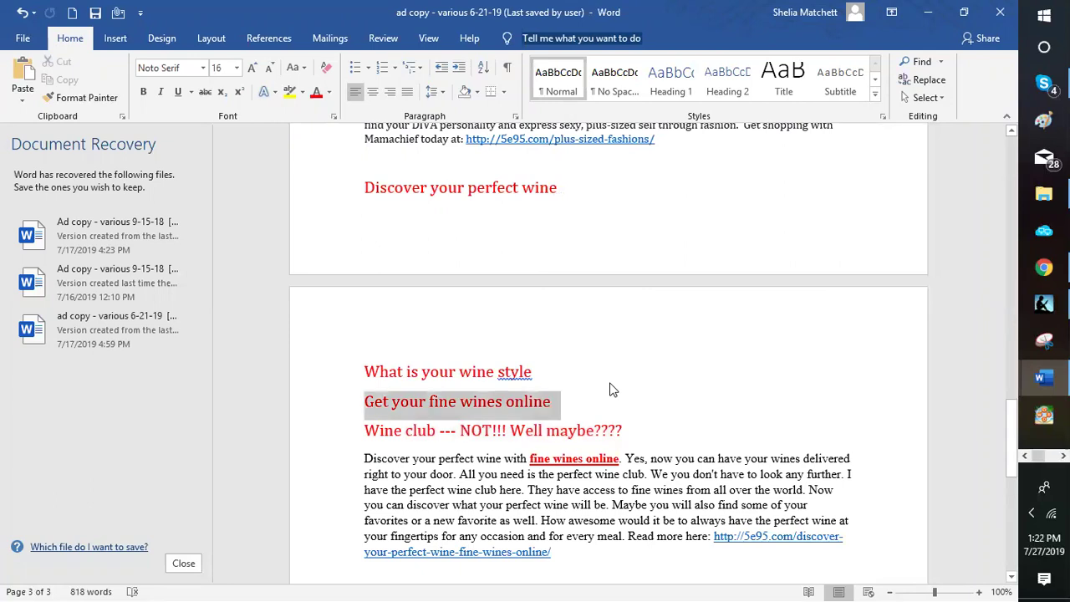
right_click(363, 358)
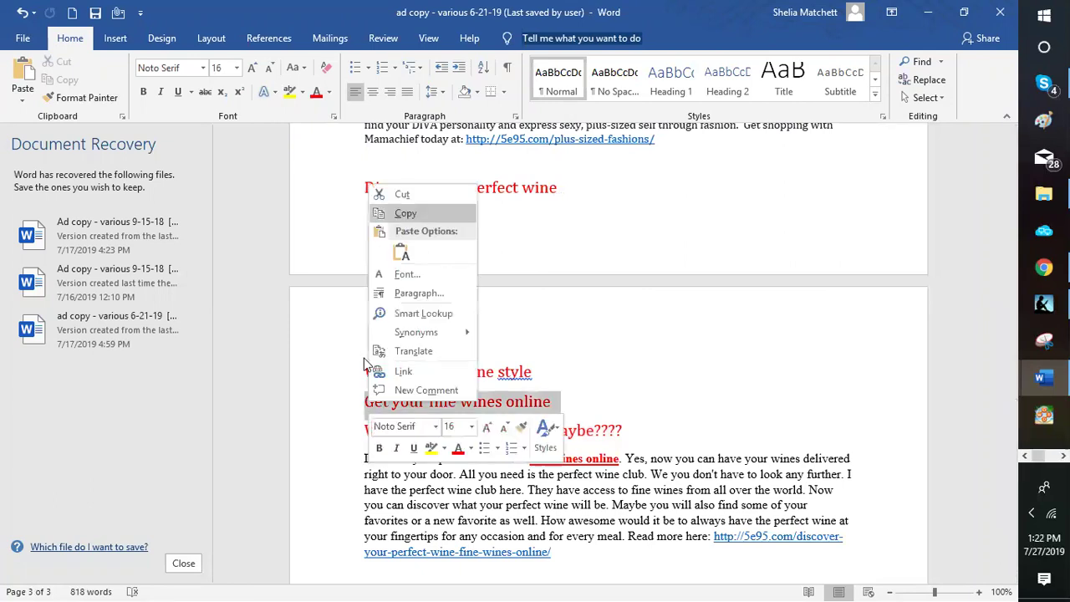
key("Return")
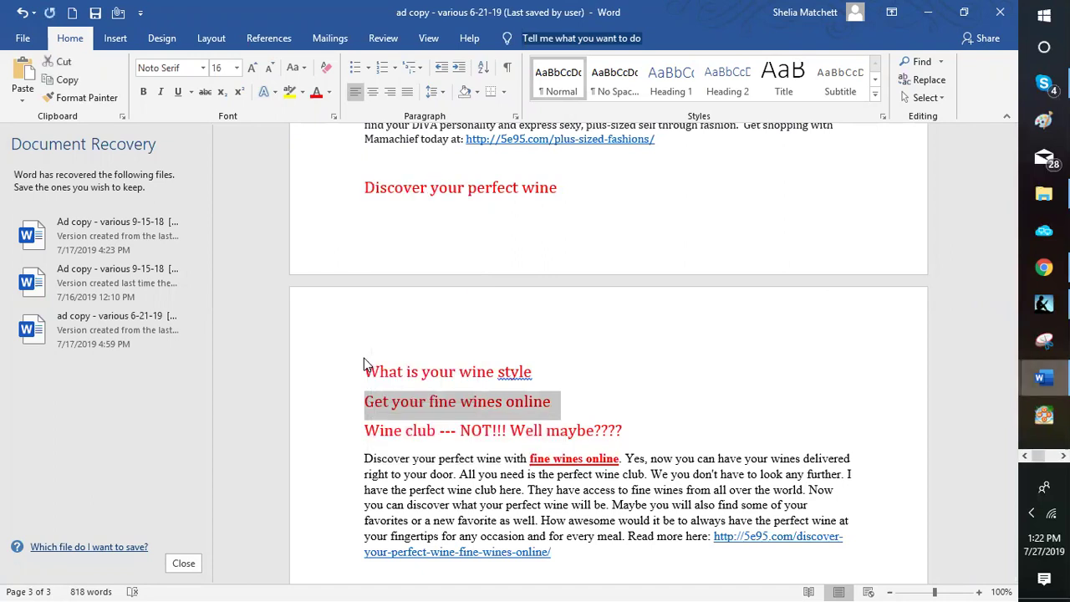
key("alt+Tab")
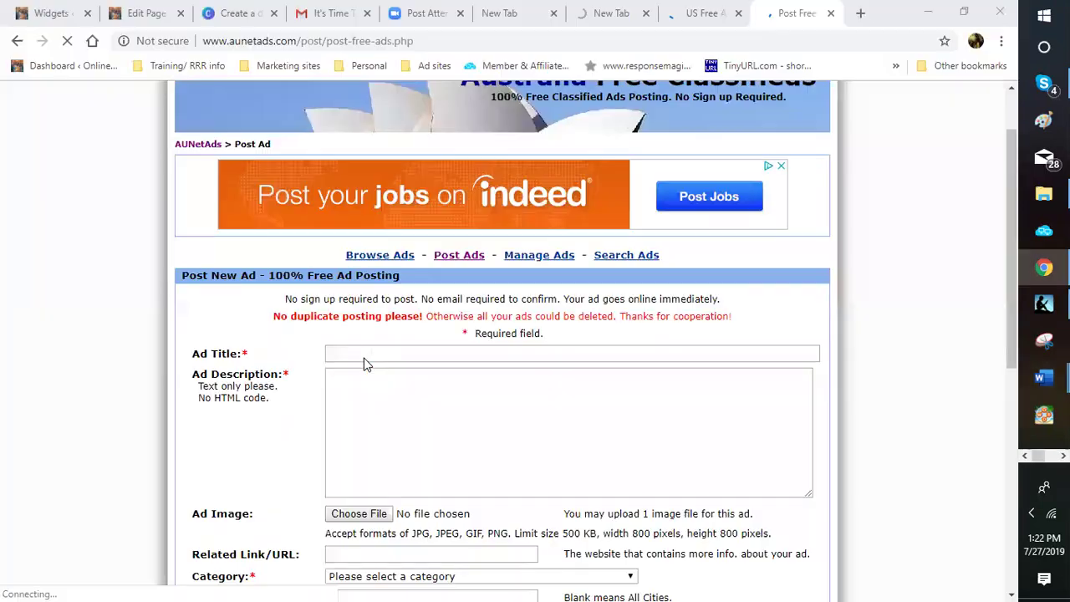
- Paste the copied headline "Get your fine wines online" as the ad title and move on to the ad description
right_click(364, 362)
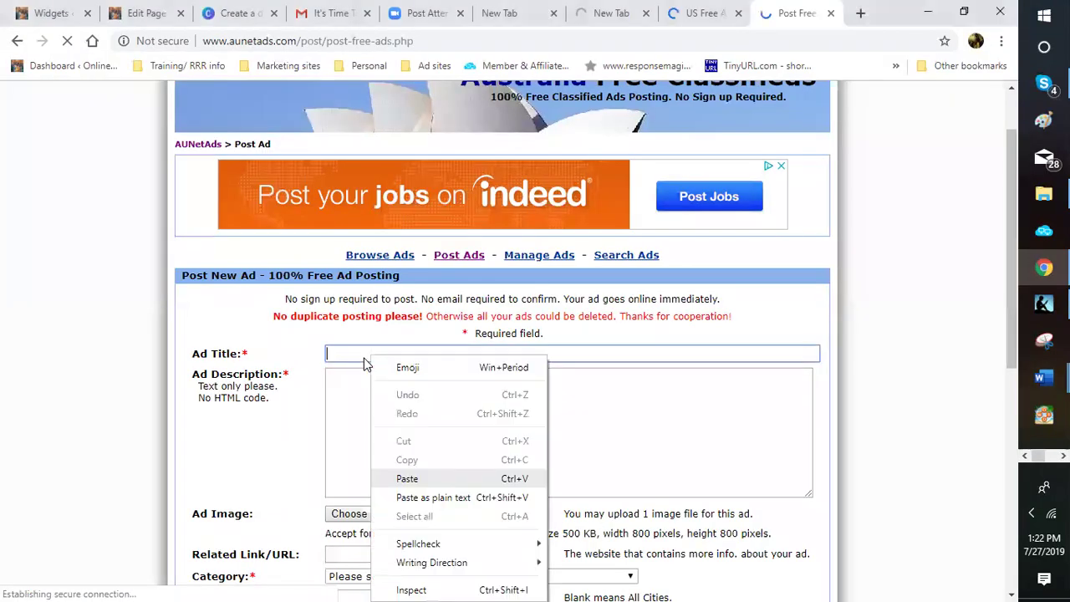
key("Return")
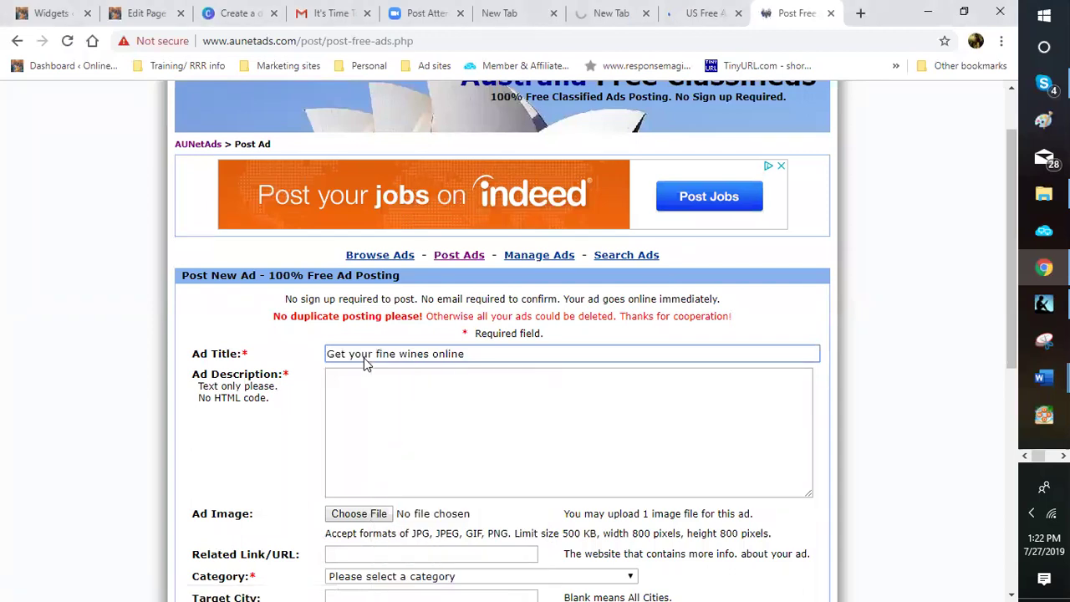
key("Tab")
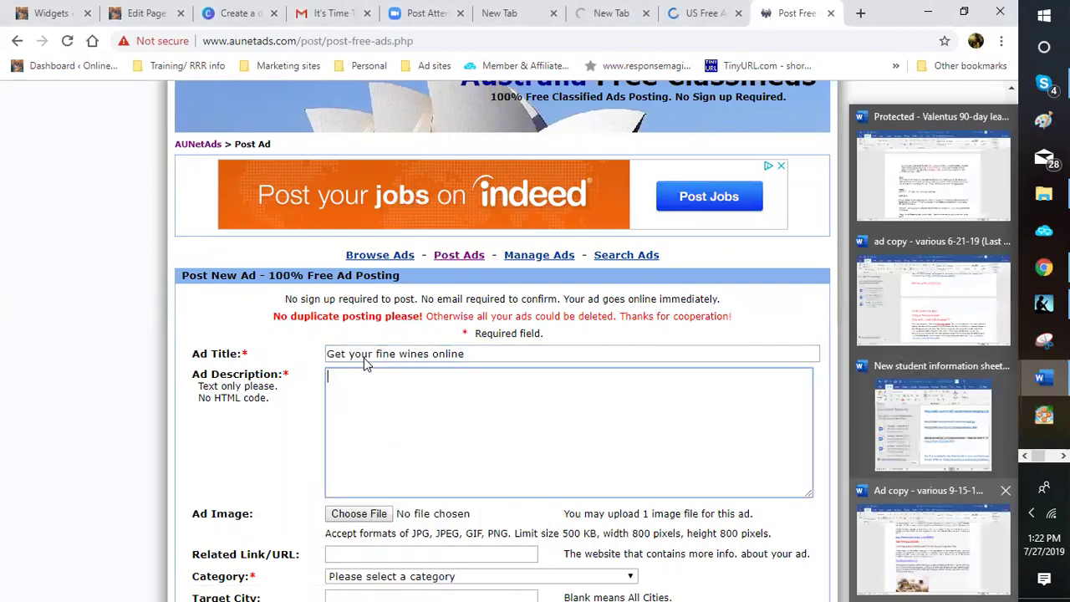
- Copy the "Discover your perfect wine with fine wines online" paragraph from the Word document and paste it into the ad description in Chrome
key("alt+Tab")
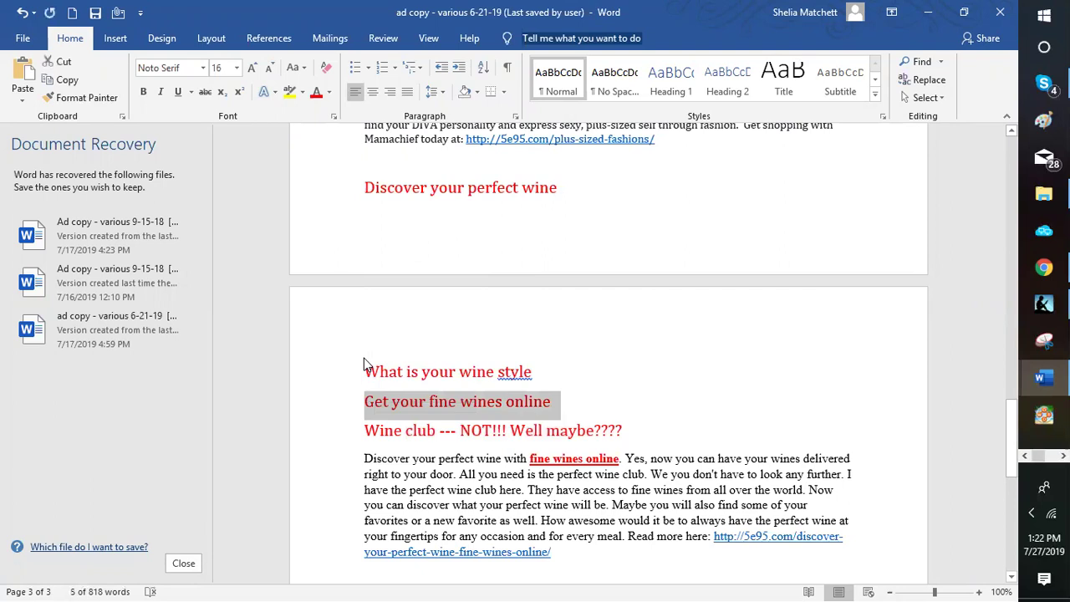
scroll(365, 366, "down", 2)
triple_click(364, 366)
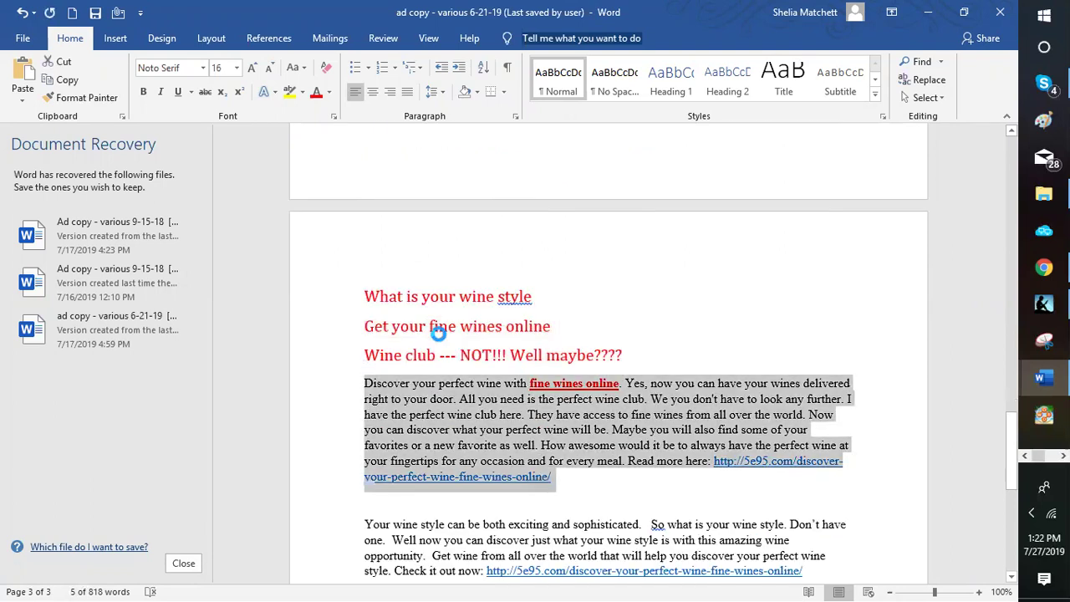
right_click(395, 370)
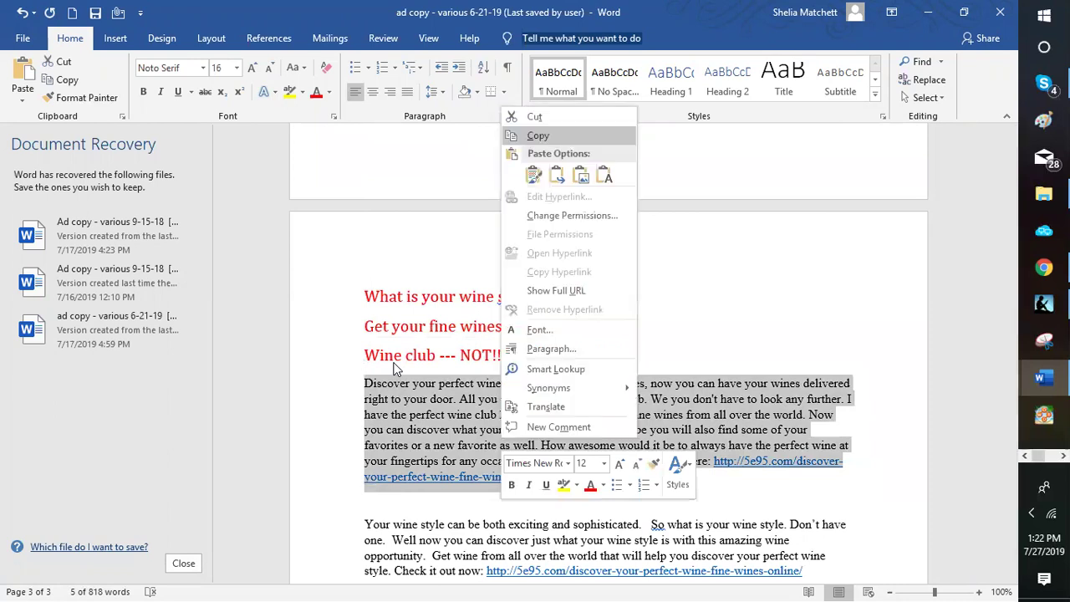
key("alt+Tab")
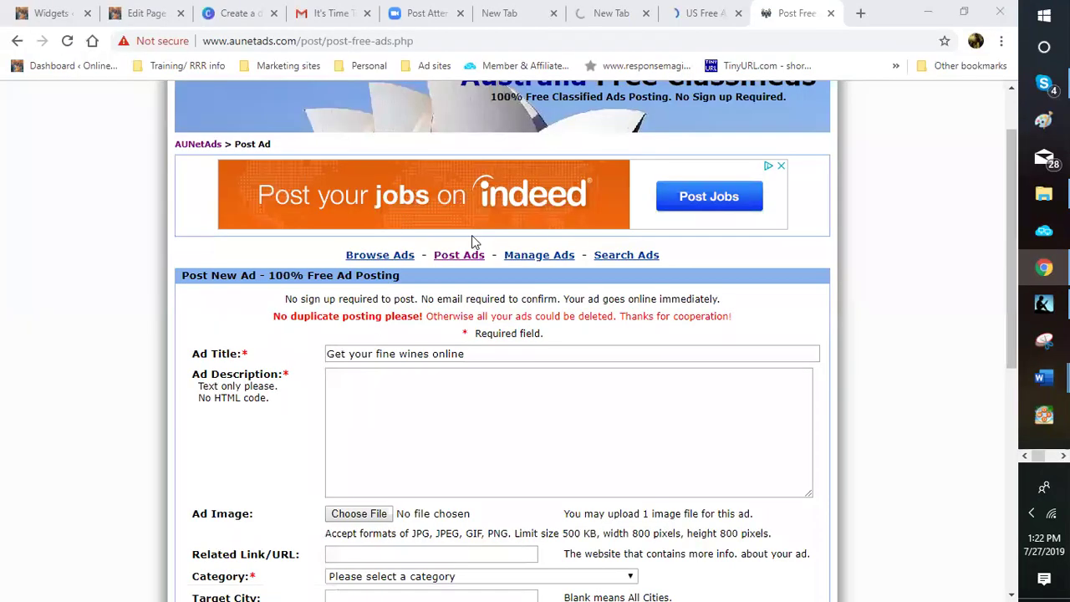
key("shift+F10")
key("p")
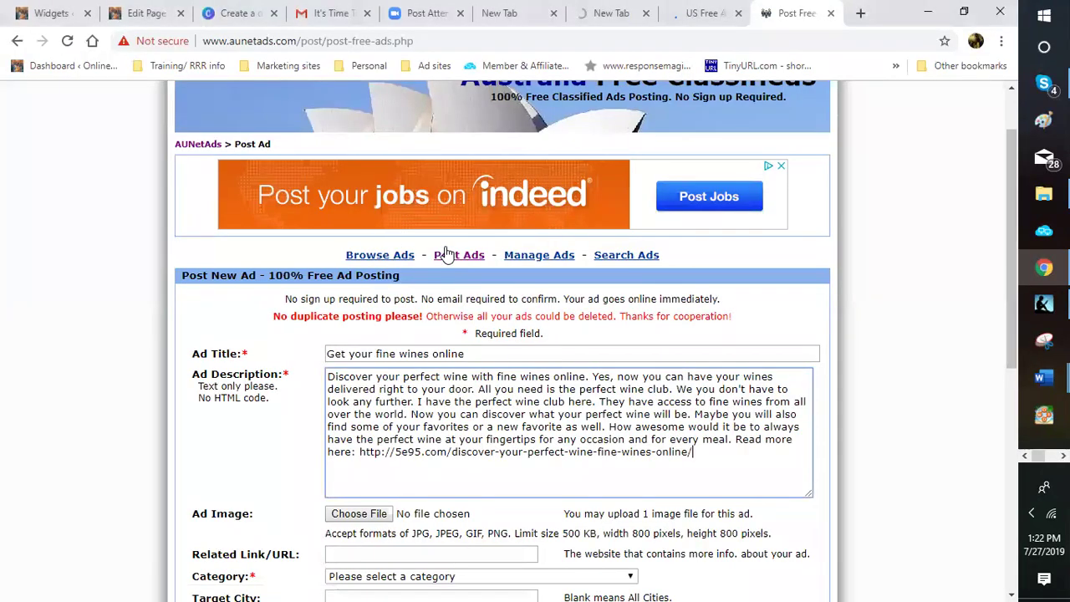
- Attach the image "wine style B.jpg" from the logos folder as the ad image
scroll(447, 253, "down", 2)
scroll(447, 252, "down", 1)
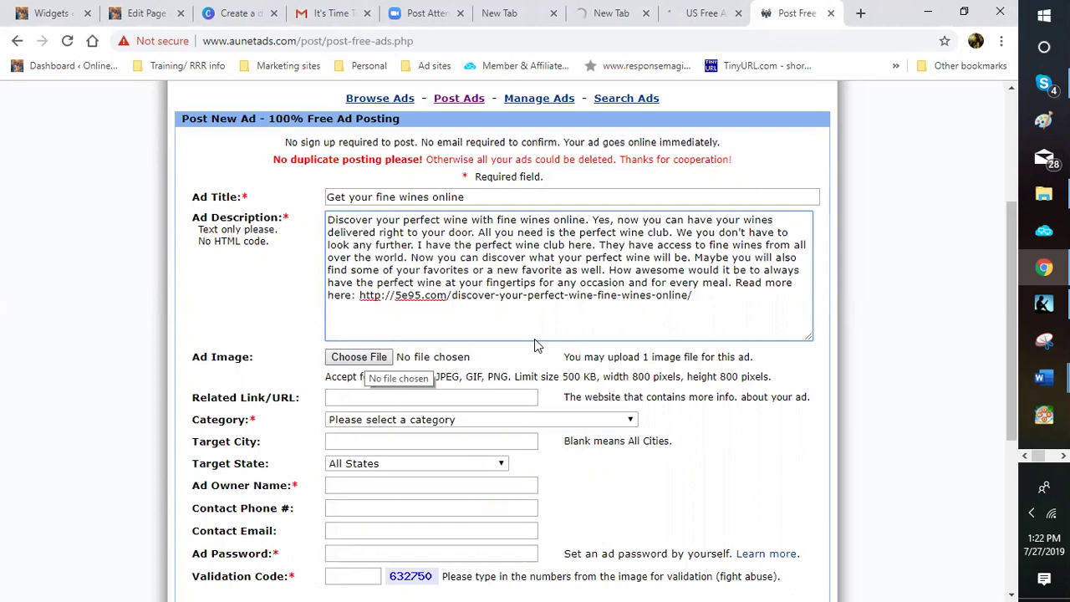
left_click(534, 340)
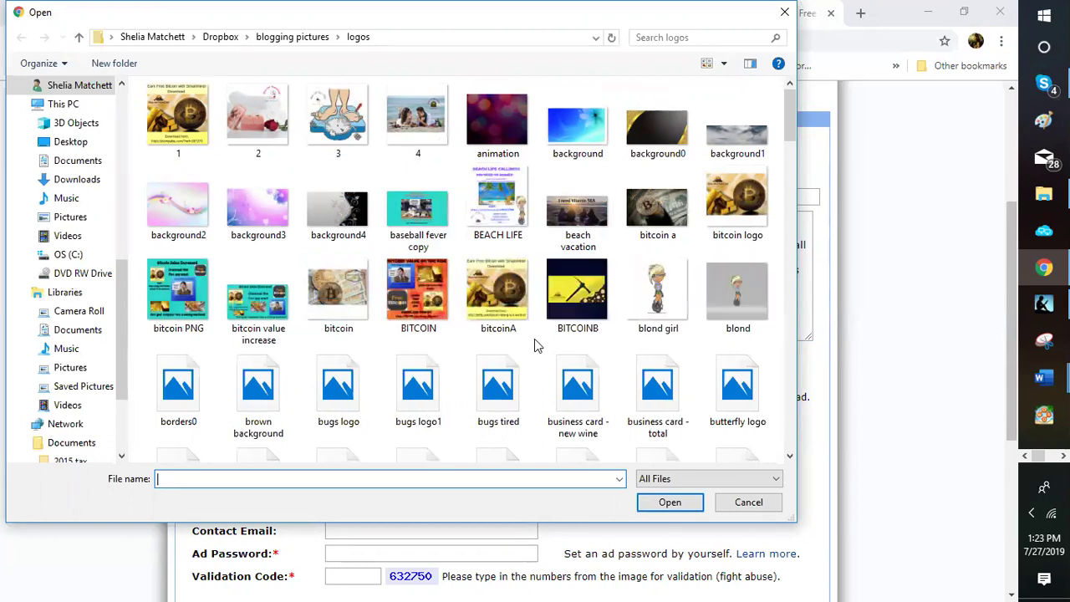
scroll(536, 346, "down", 3)
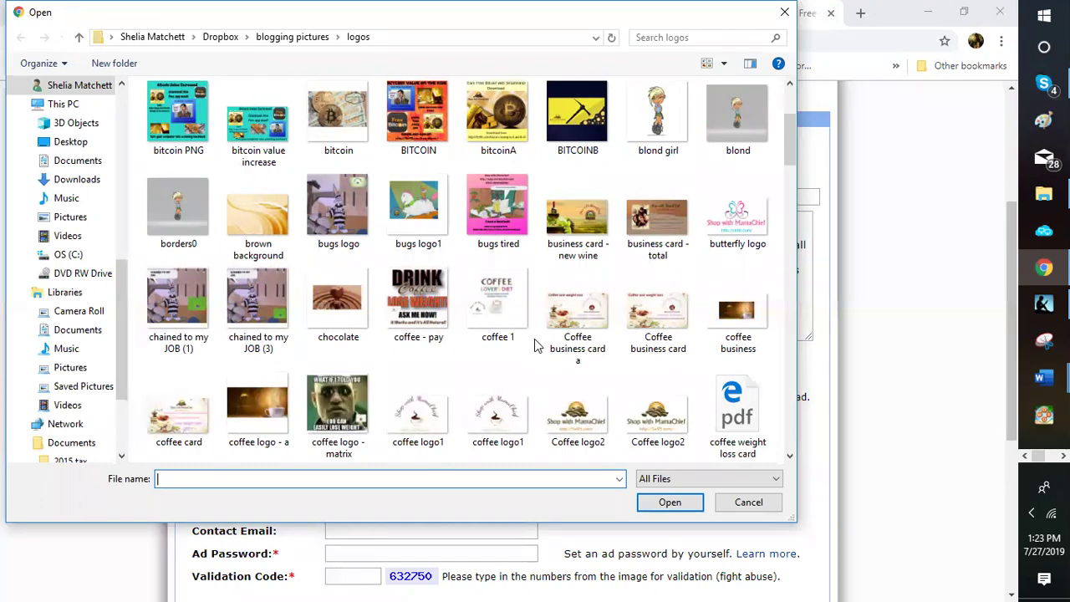
scroll(537, 345, "down", 3)
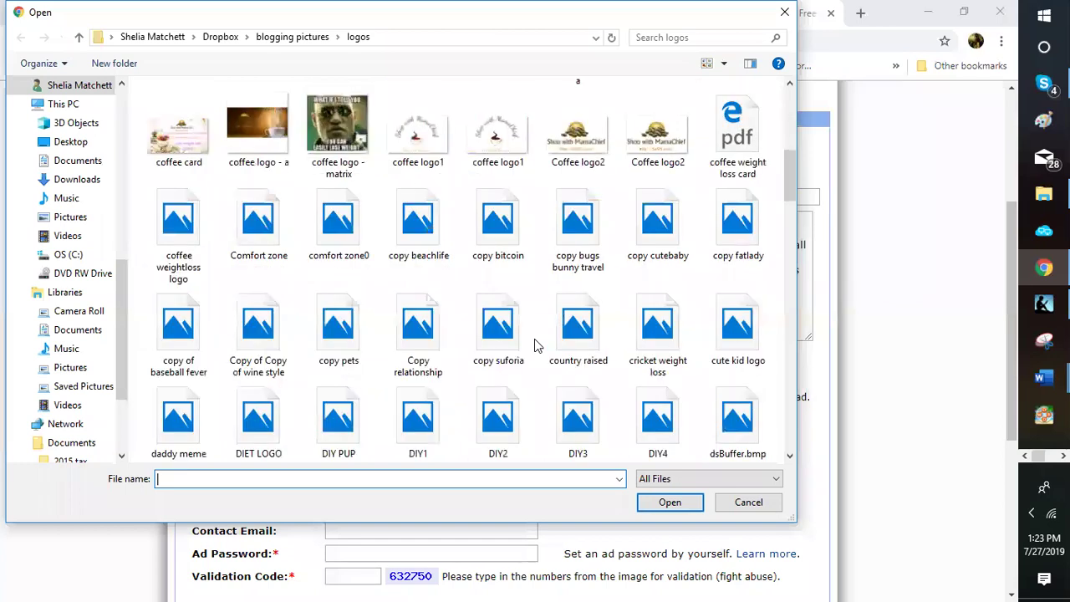
scroll(536, 343, "down", 3)
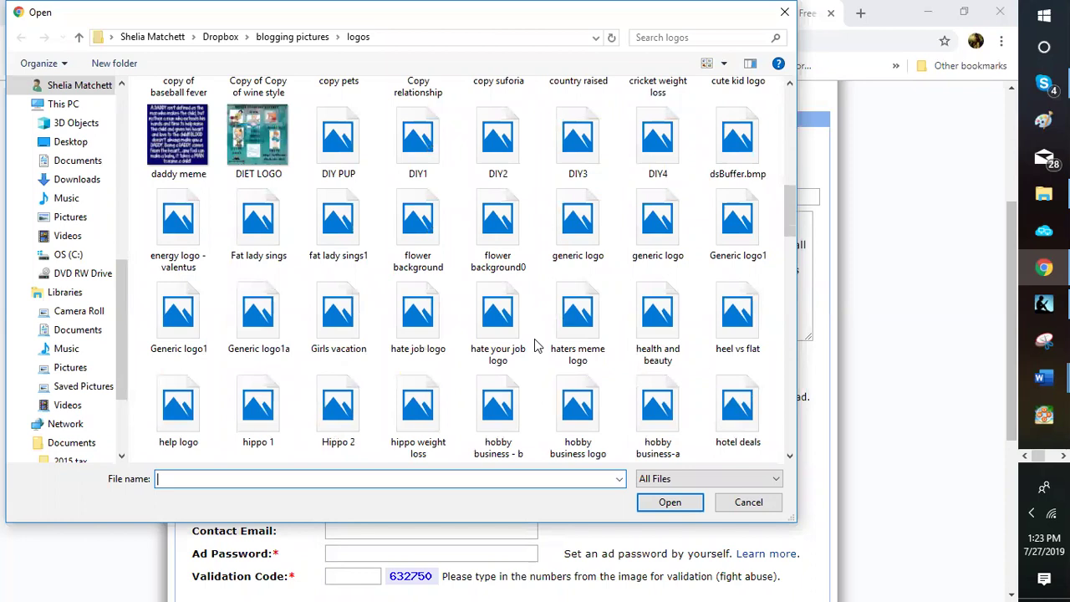
scroll(536, 346, "down", 3)
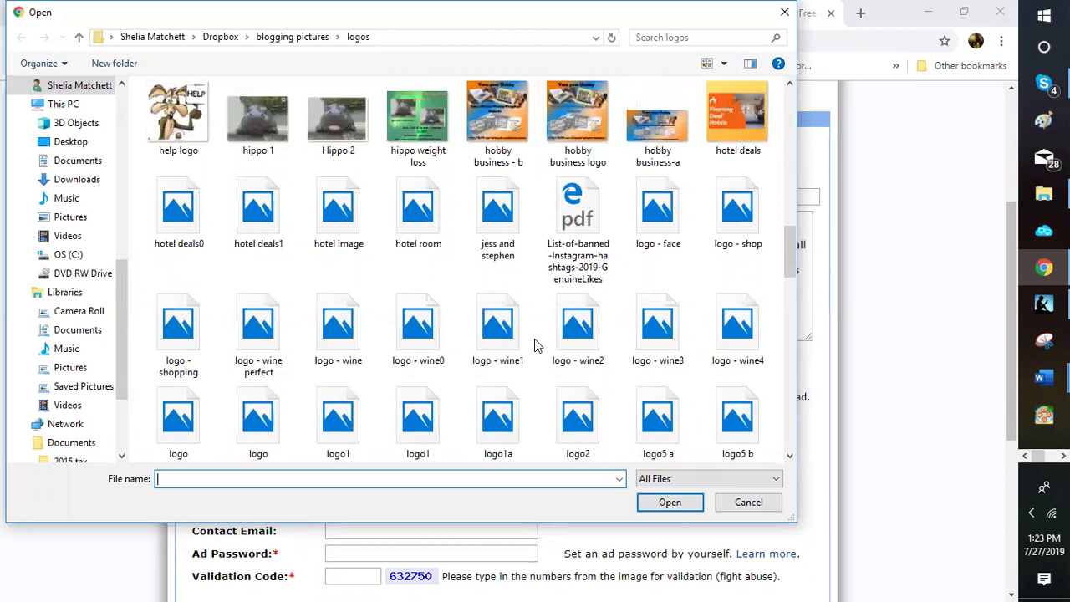
scroll(534, 339, "down", 3)
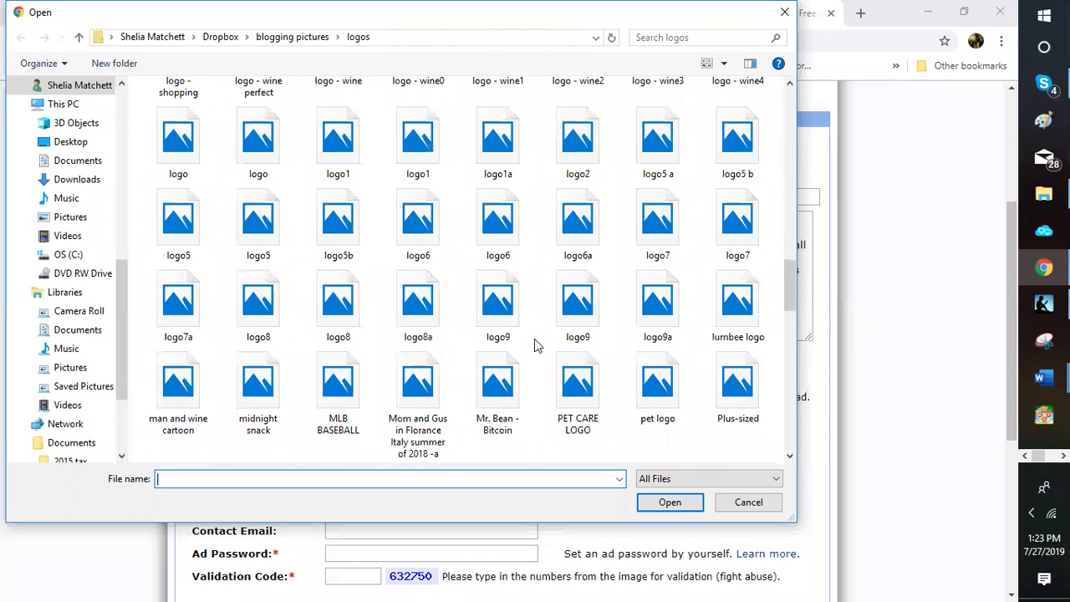
scroll(534, 338, "down", 3)
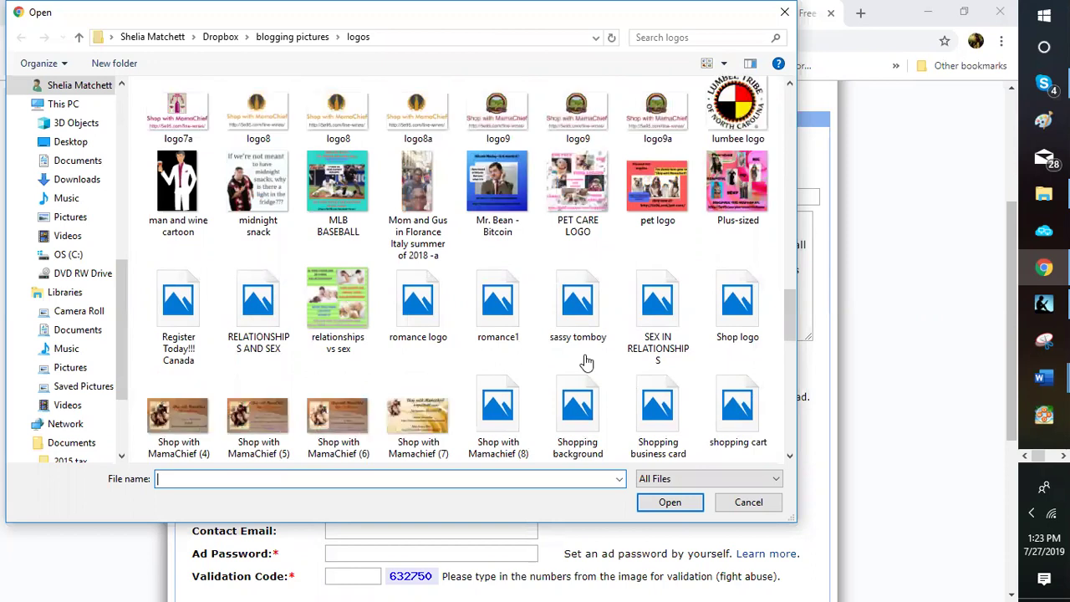
scroll(585, 361, "down", 2)
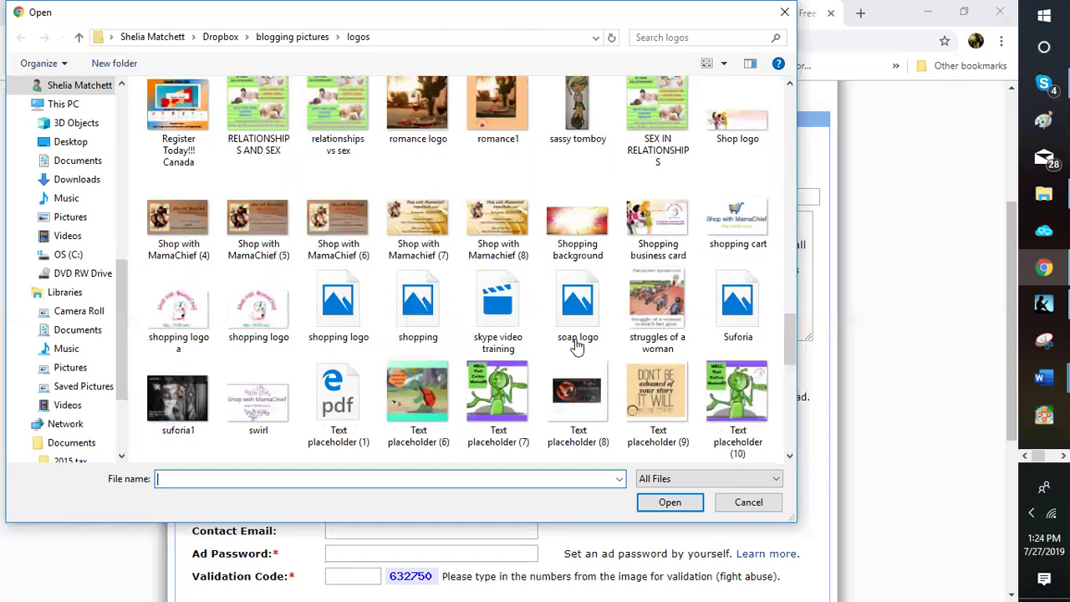
scroll(577, 347, "down", 2)
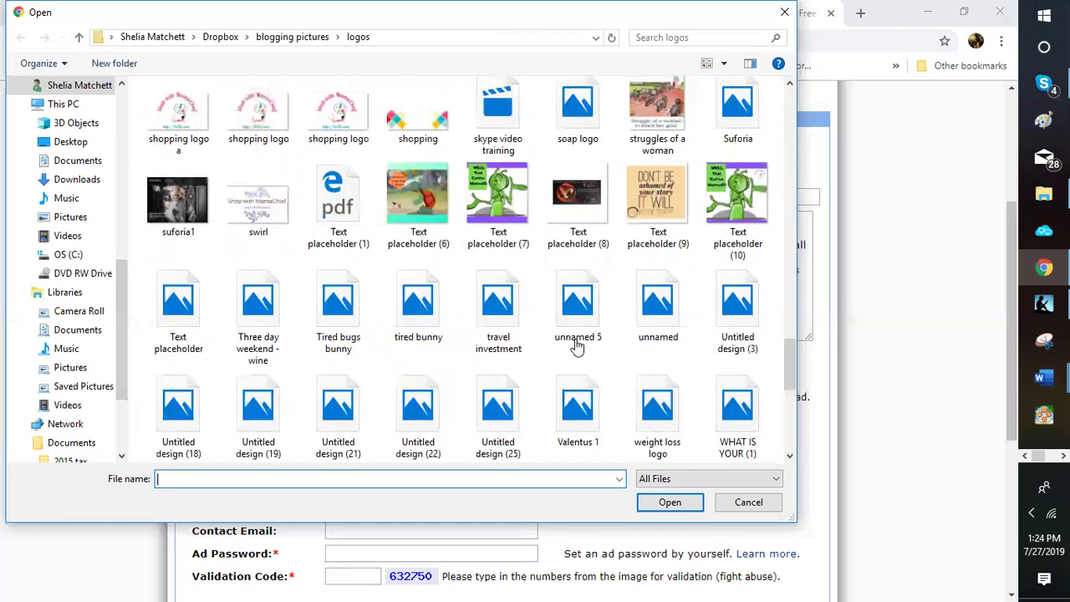
scroll(577, 347, "down", 3)
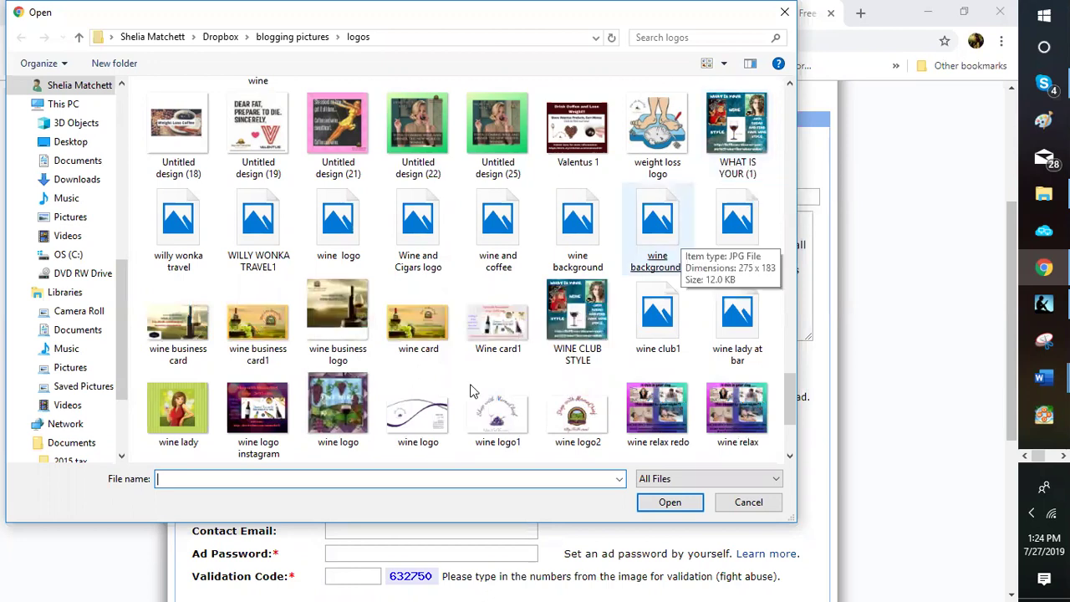
scroll(470, 391, "down", 2)
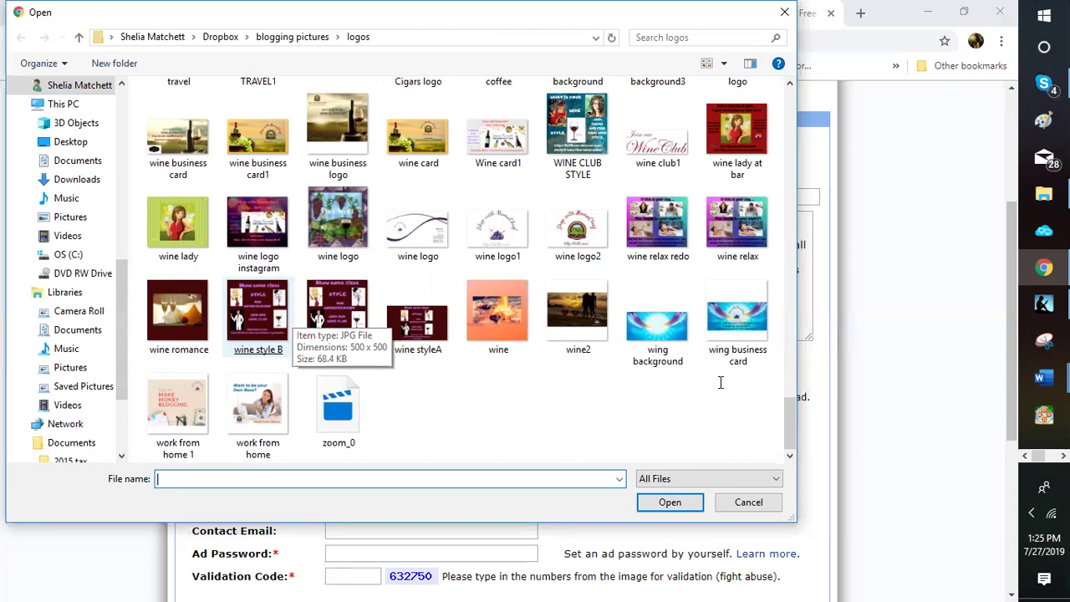
key("Escape")
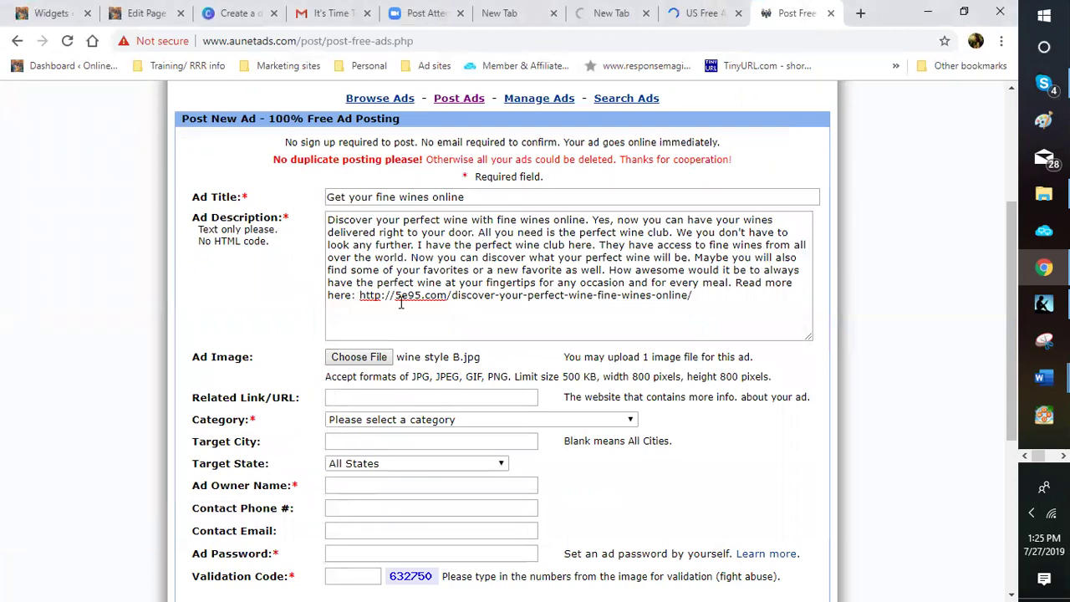
mouse_move(693, 297)
left_mouse_down()
mouse_move(682, 294)
mouse_move(692, 297)
left_mouse_up()
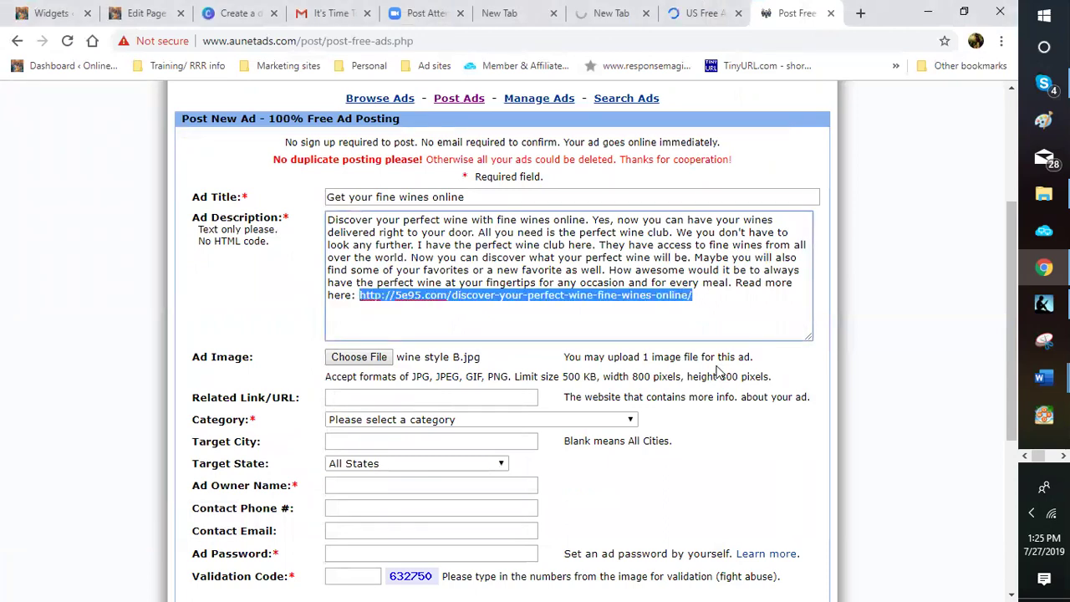
right_click(684, 295)
left_click(379, 398)
left_click_drag(423, 294, 522, 400)
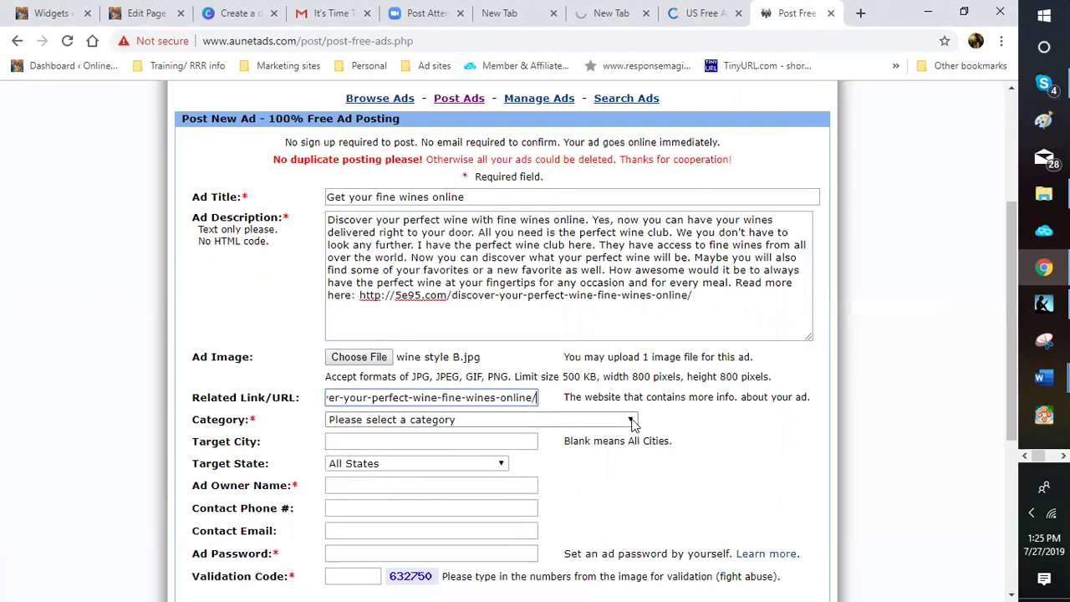
- Set the ad category to "Shopping - Online Shopping"
left_click(632, 423)
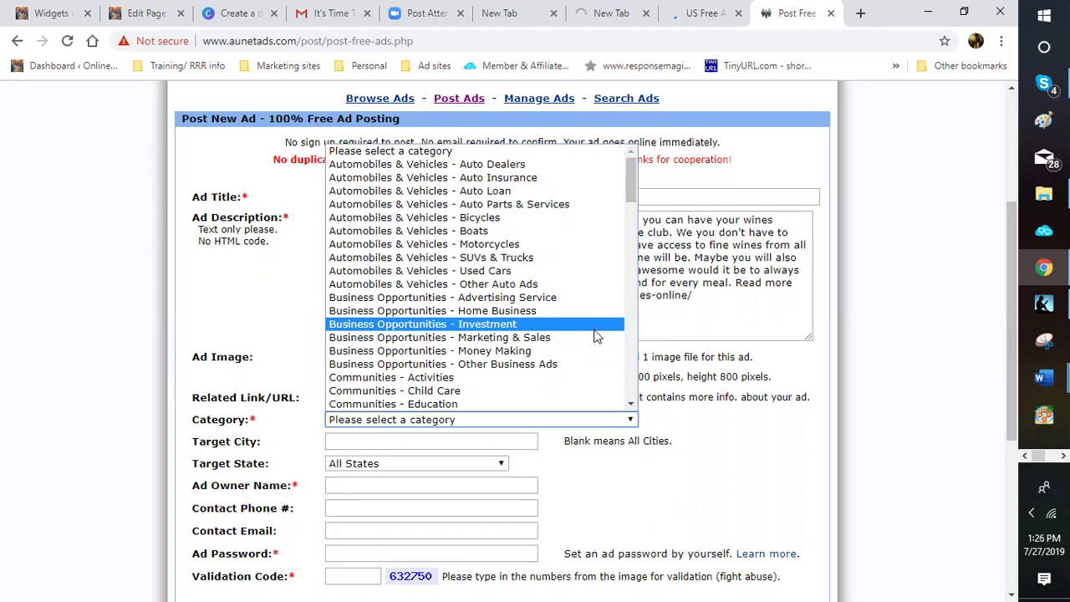
scroll(597, 336, "down", 3)
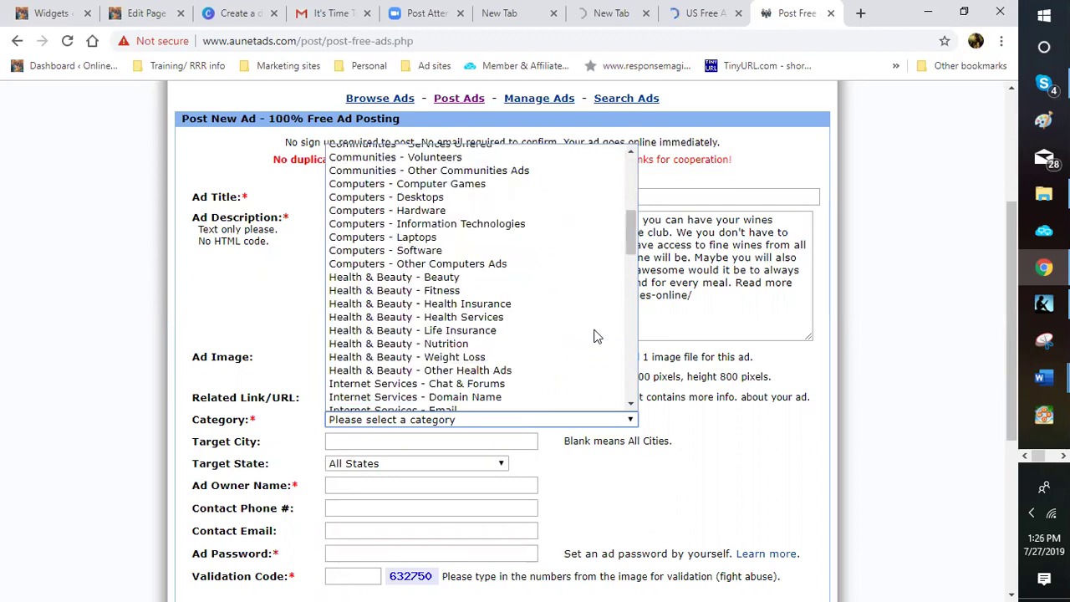
scroll(595, 336, "down", 1)
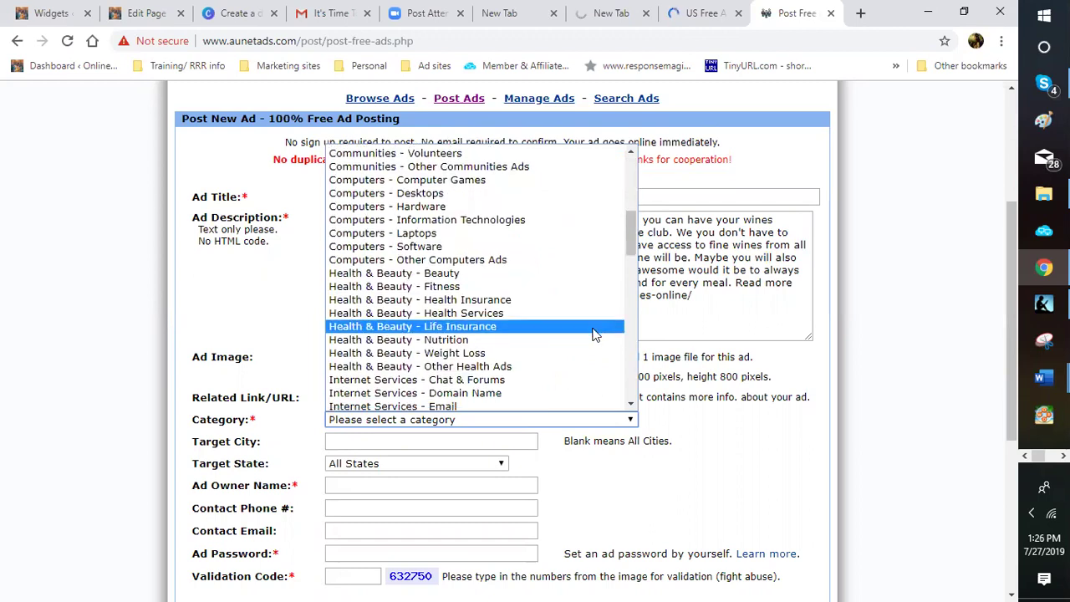
scroll(587, 331, "down", 4)
scroll(583, 328, "down", 4)
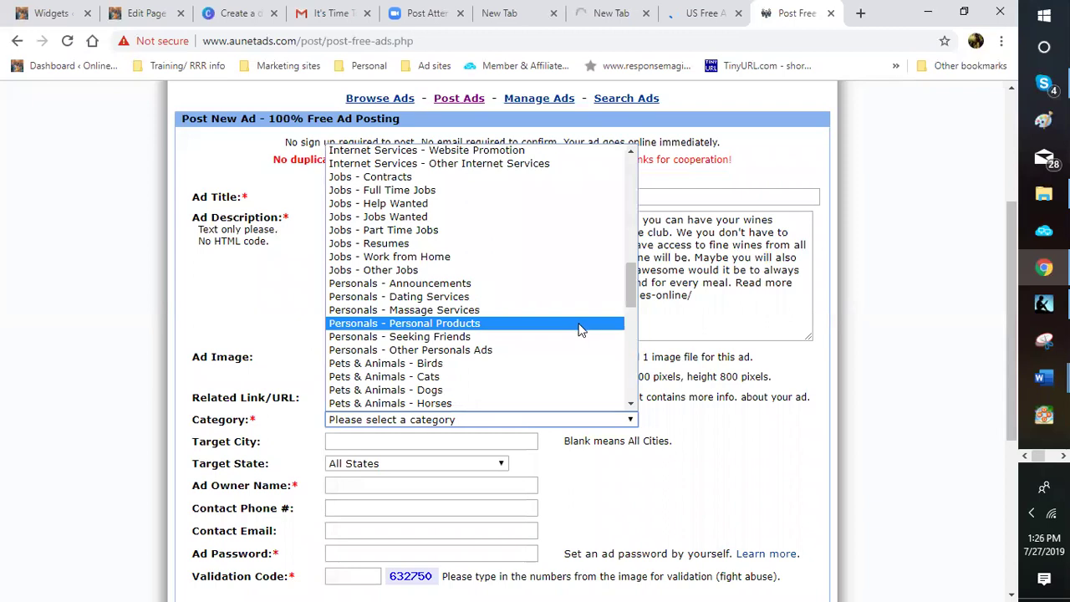
scroll(576, 334, "down", 8)
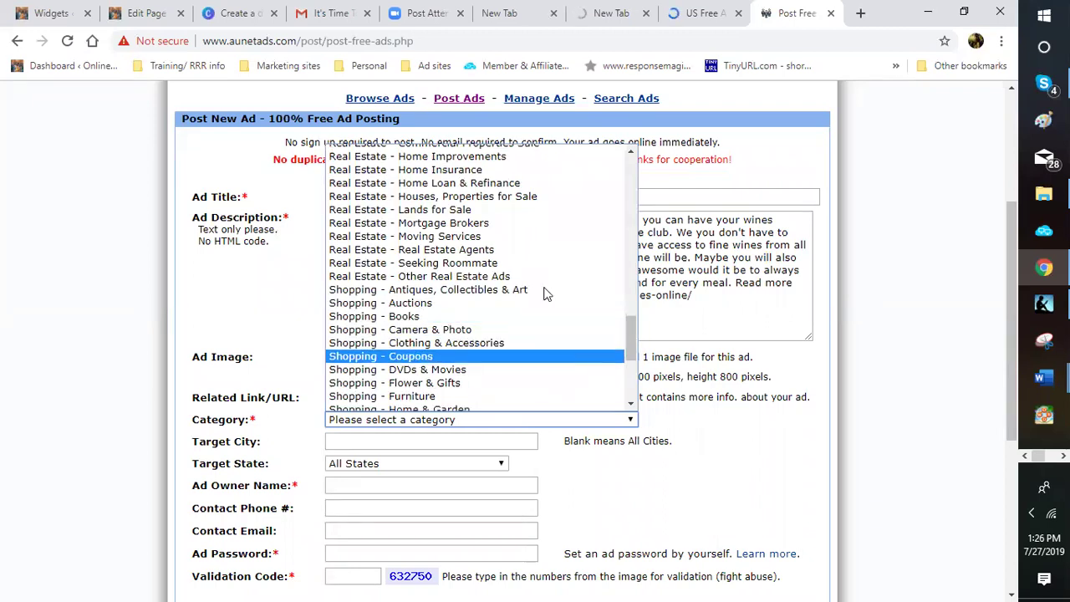
scroll(543, 293, "down", 4)
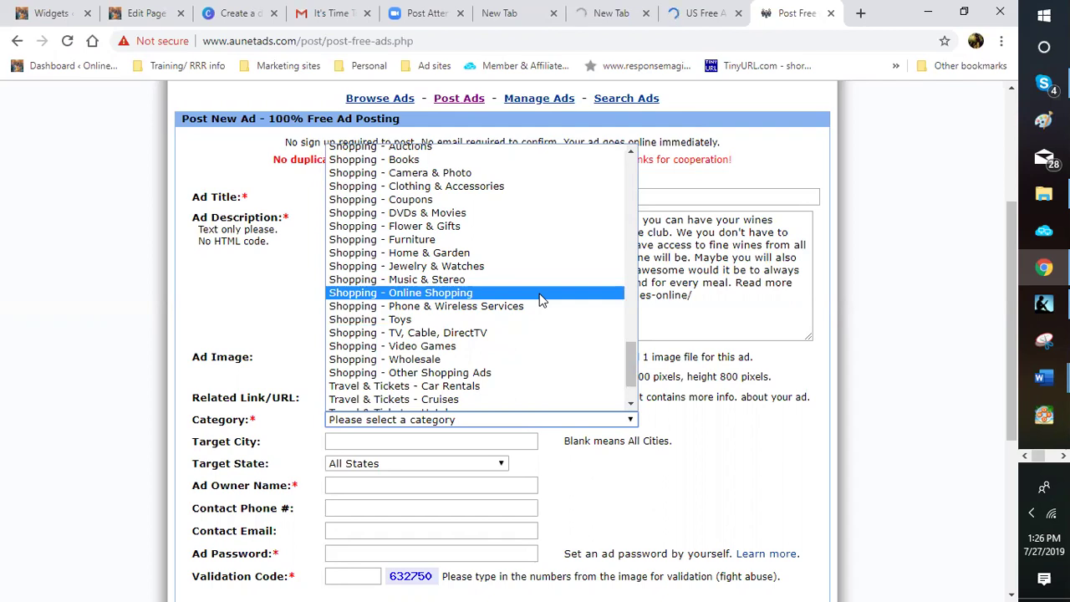
left_click(543, 299)
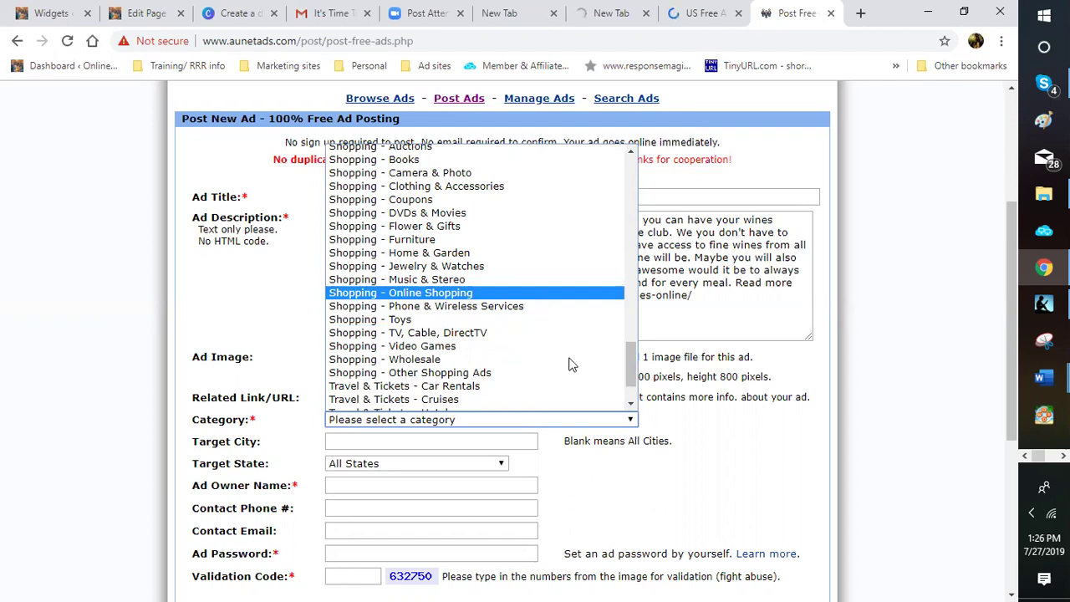
left_click(609, 473)
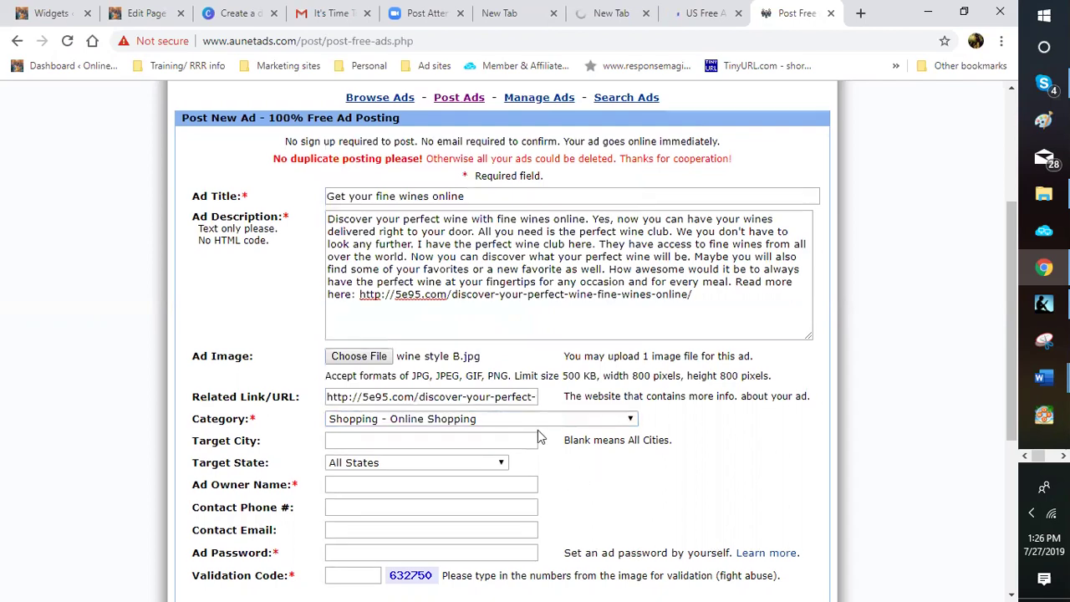
- Set the target state to Australian Capital Territory and place the cursor in the ad owner name field
scroll(500, 388, "down", 1)
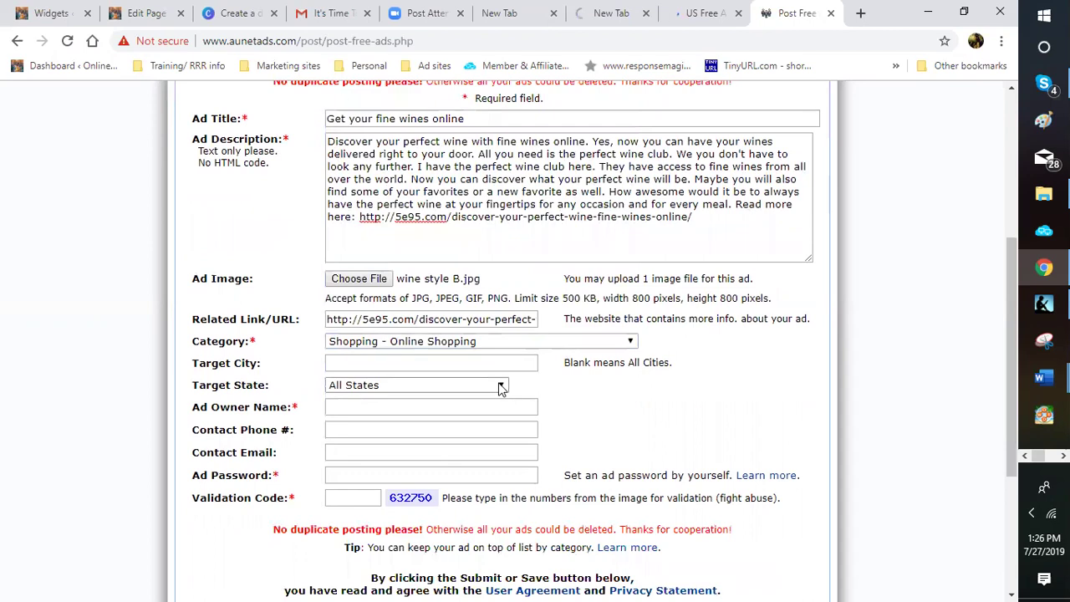
left_click(500, 386)
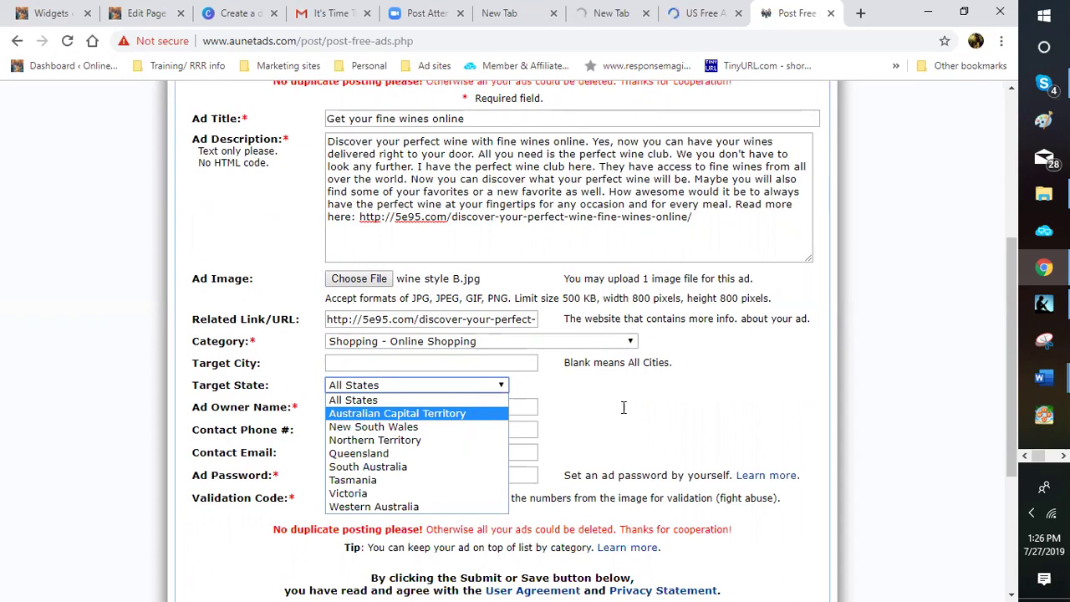
key("Return")
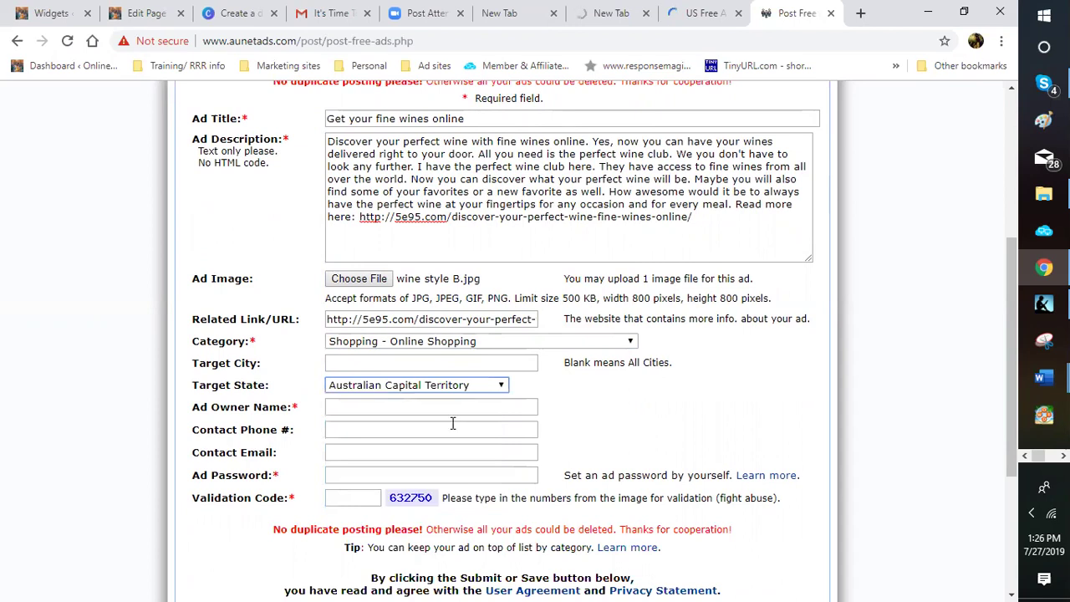
left_click(493, 407)
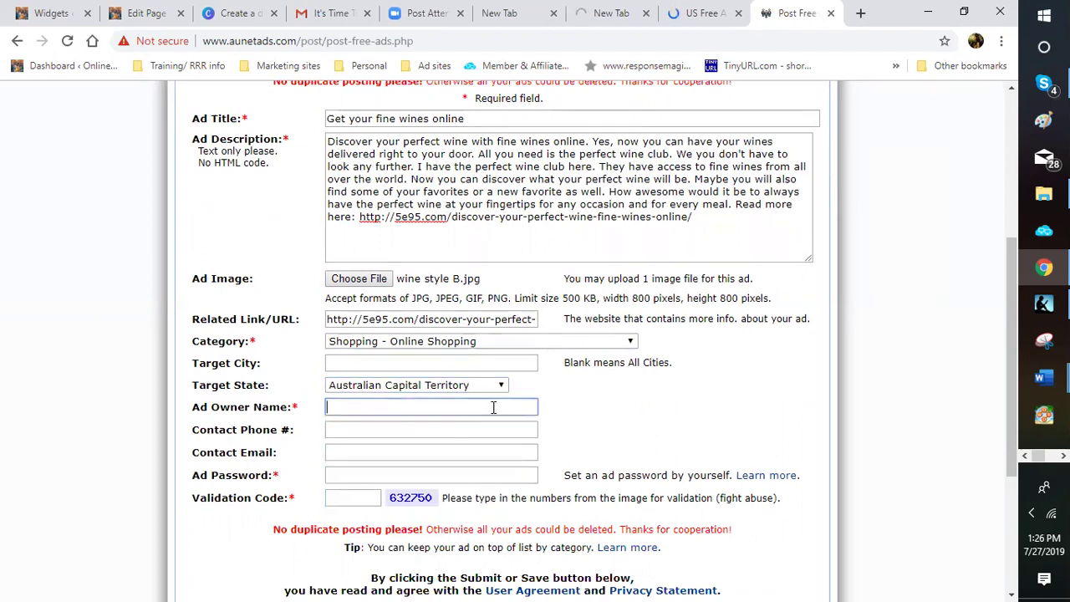
- Fill in the Ad Owner Name field with the owner's saved alias
left_click(492, 405)
type("m")
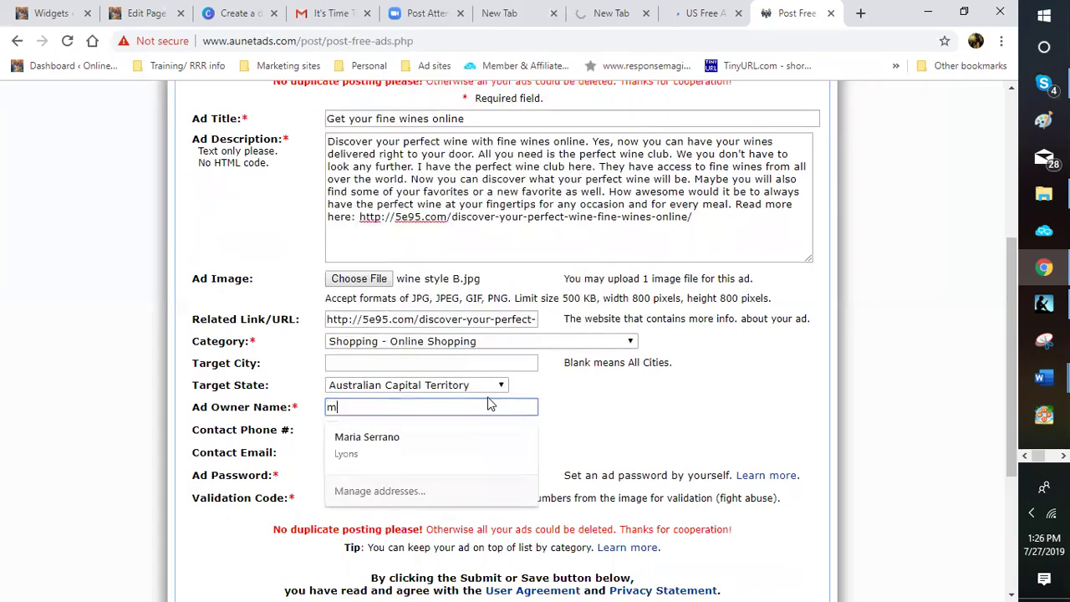
type("am")
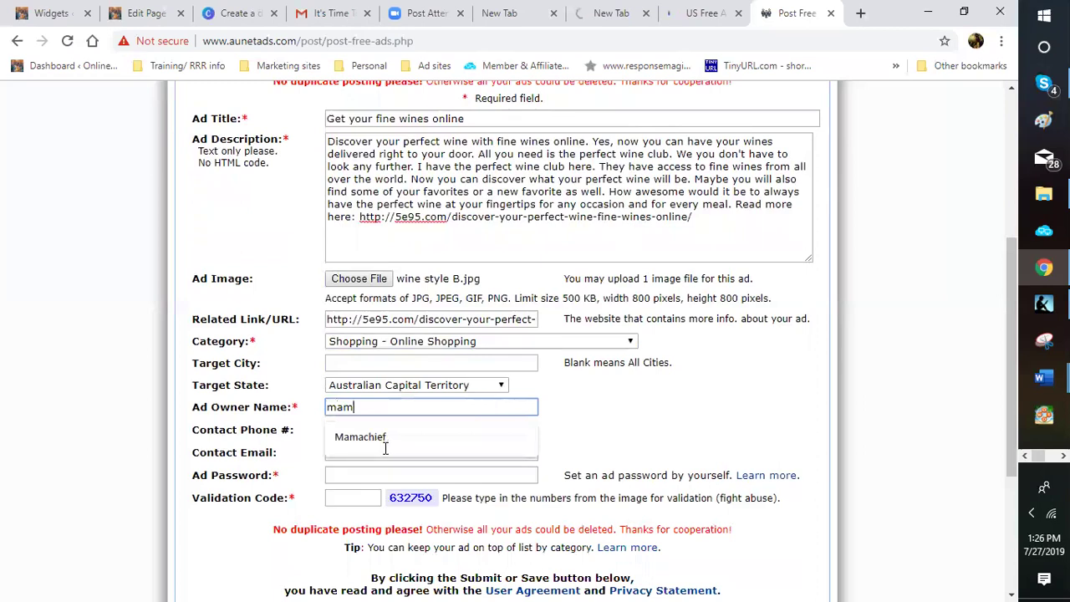
key("Down")
key("Return")
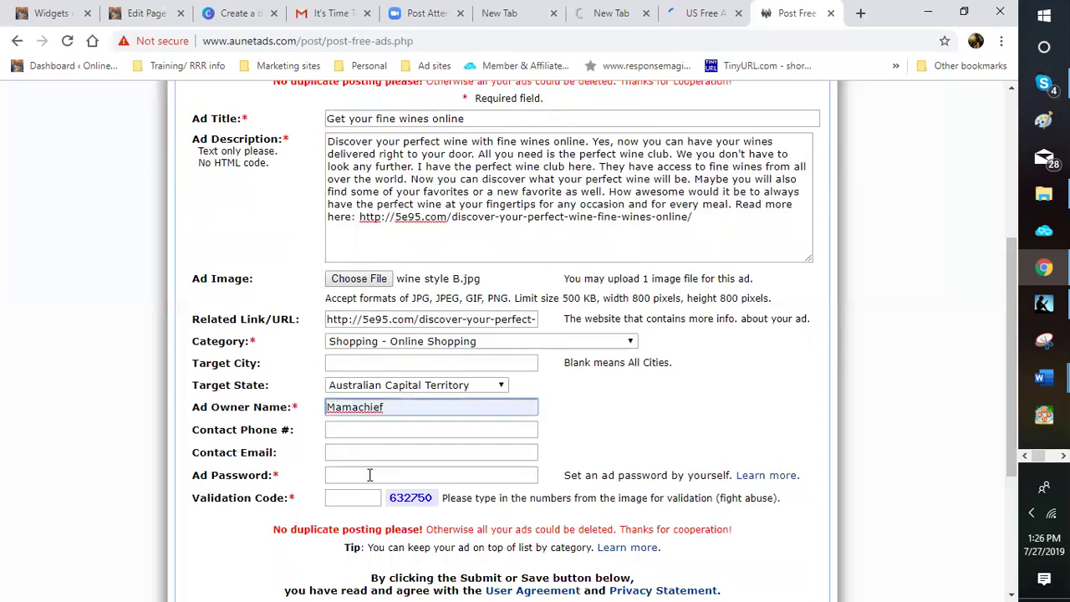
- Set the ad password in the Ad Password field, using the saved entry
left_click(370, 475)
left_click(369, 475)
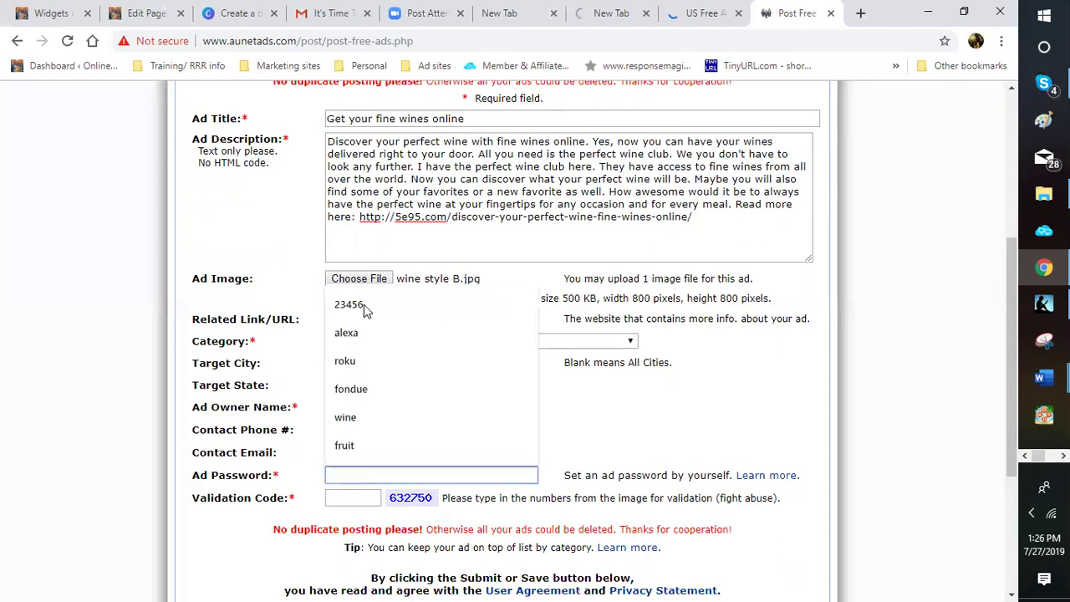
key("Return")
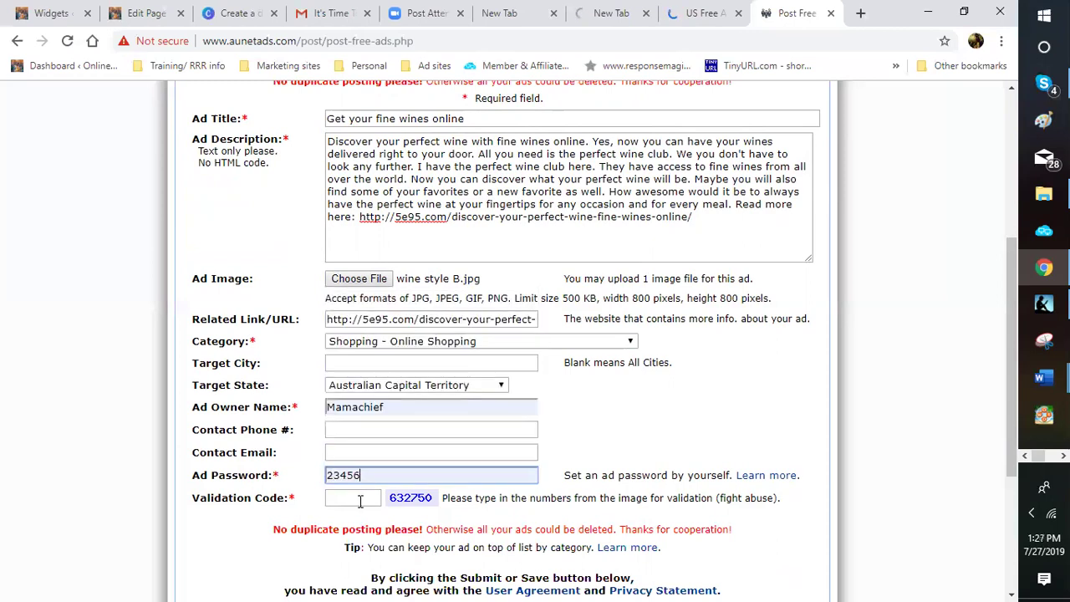
left_click(360, 501)
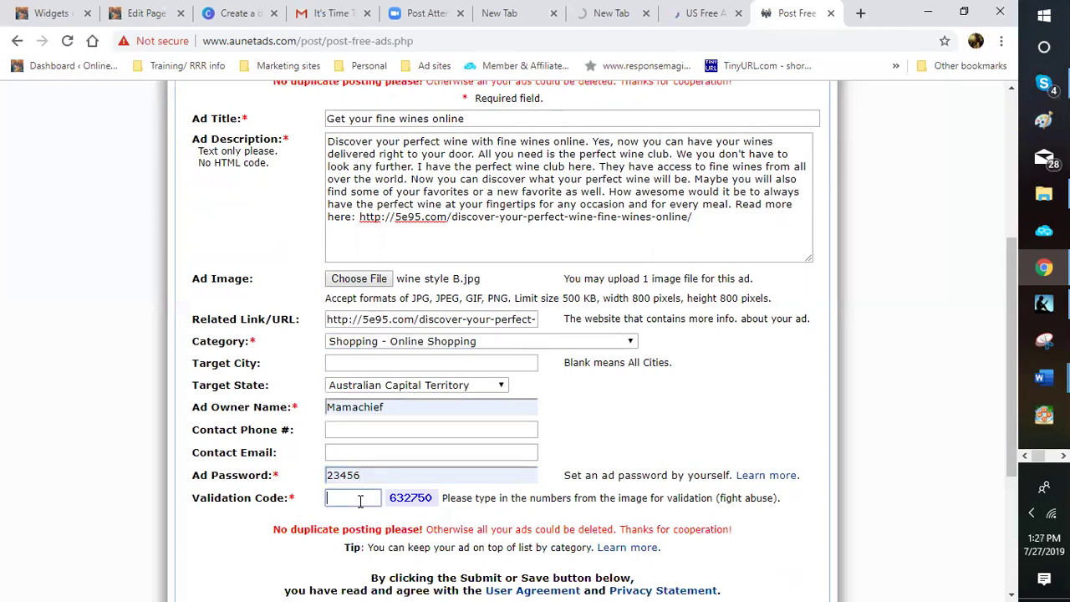
left_click(360, 500)
key("Down")
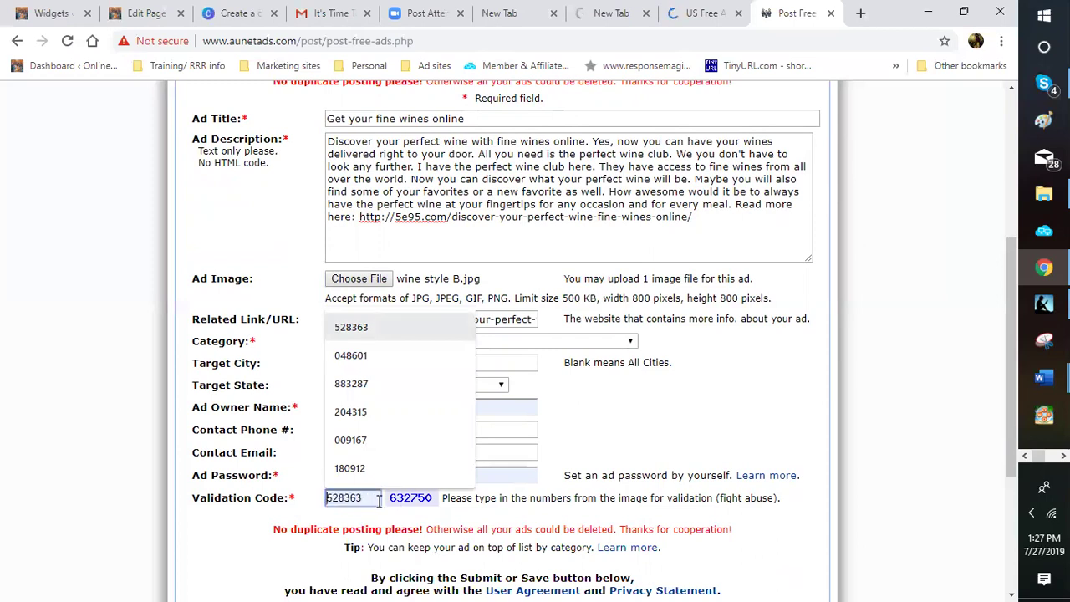
left_click(358, 499)
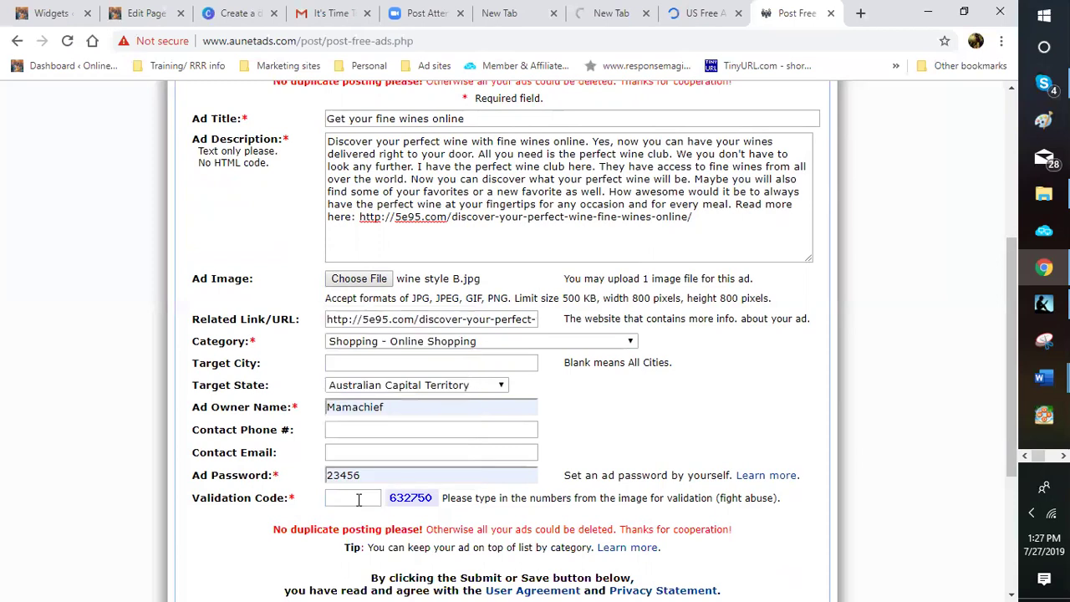
left_click(358, 499)
key("Up")
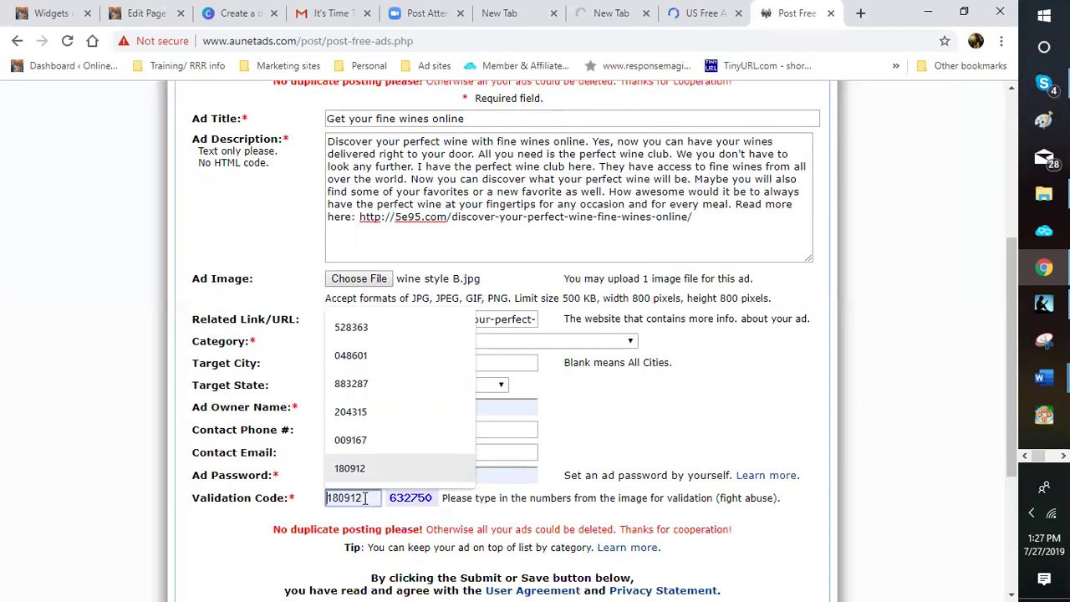
key("Down")
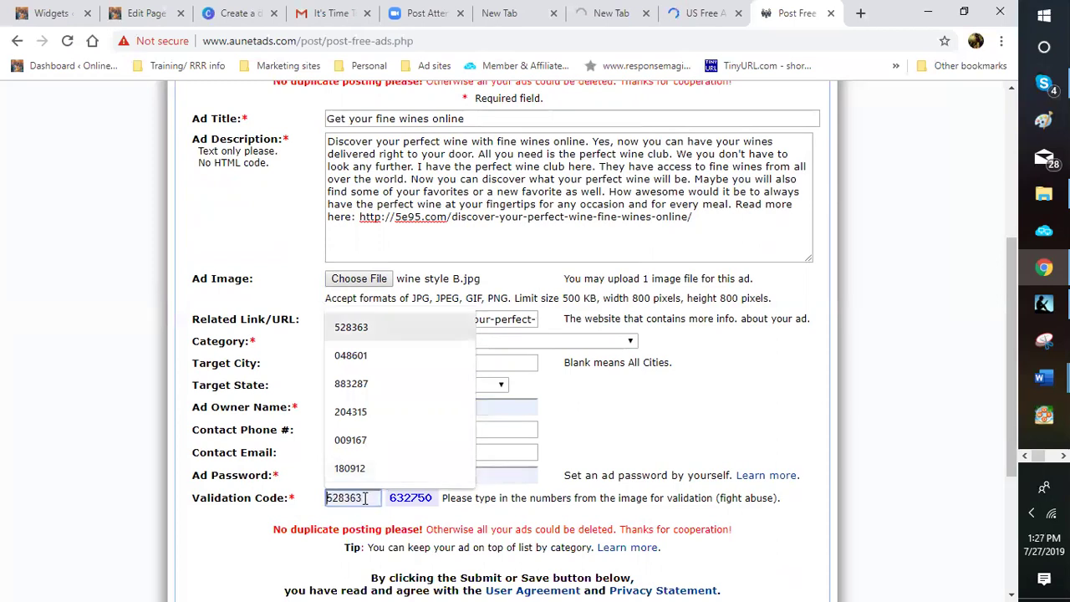
key("Up")
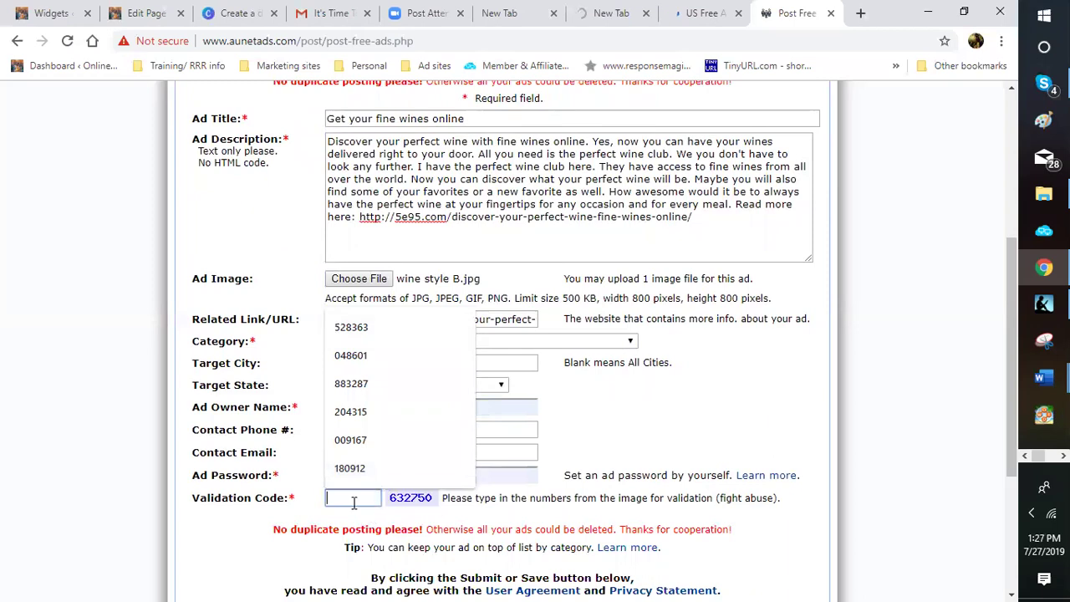
key("Escape")
left_click(354, 501)
key("Down")
left_click(436, 504)
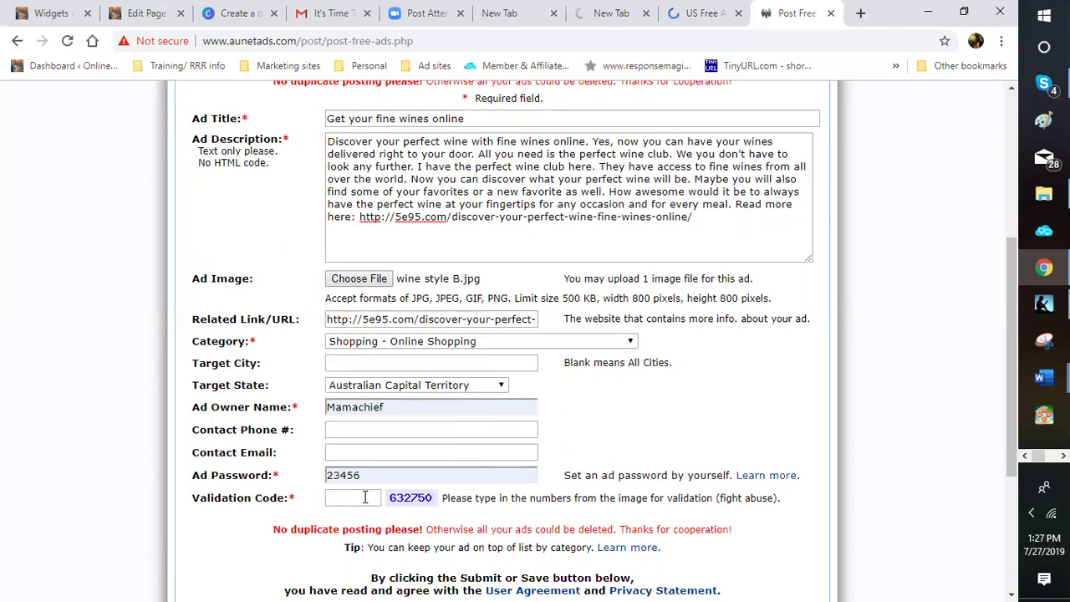
left_click(324, 499)
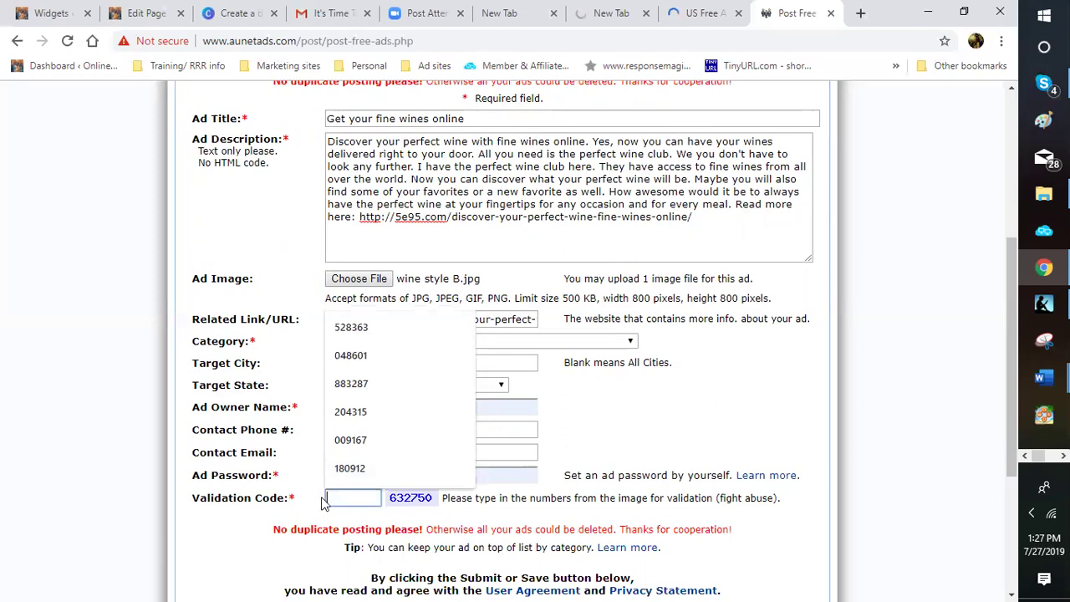
key("Down")
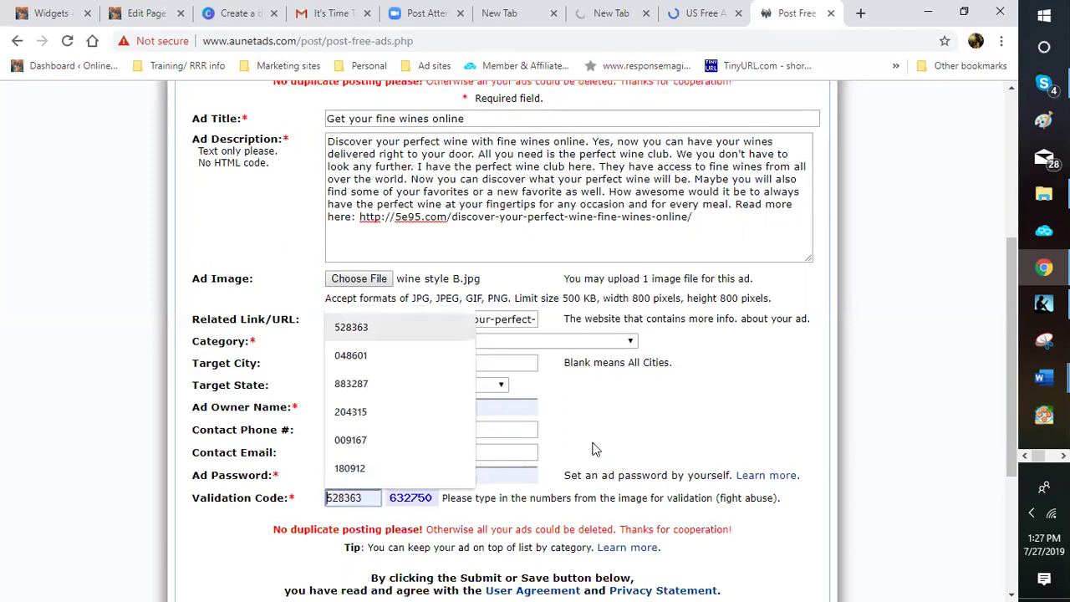
key("Escape")
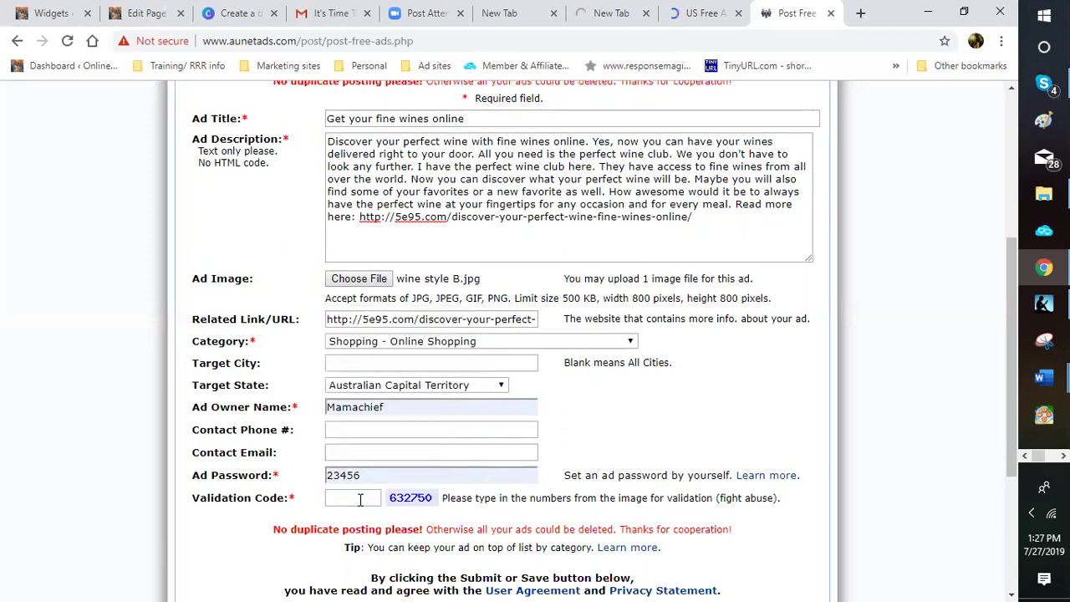
key("Down")
left_click(346, 500)
left_click(346, 500)
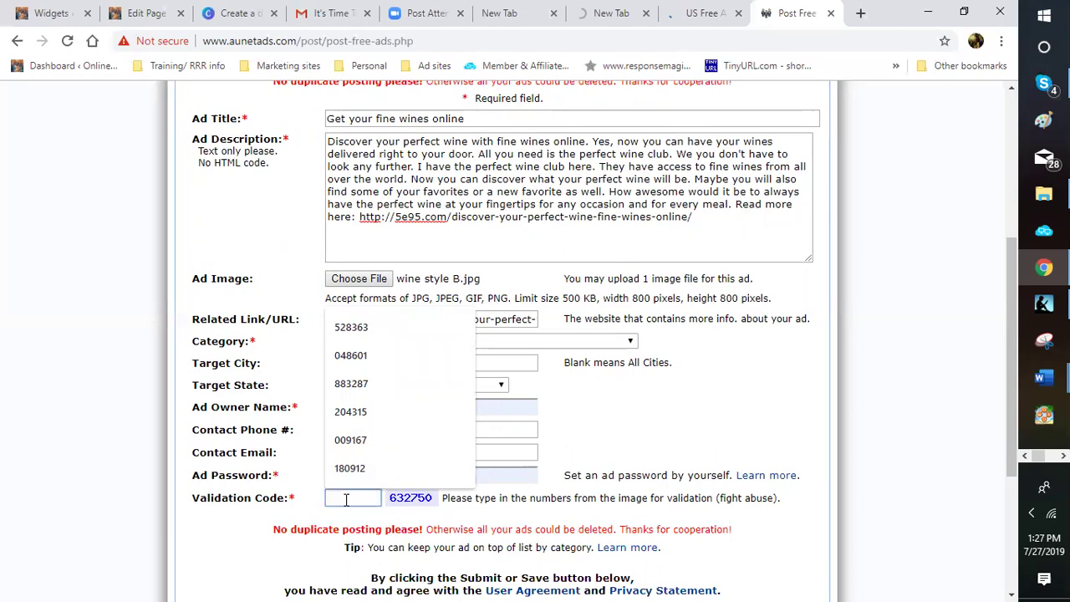
key("Up")
key("Return")
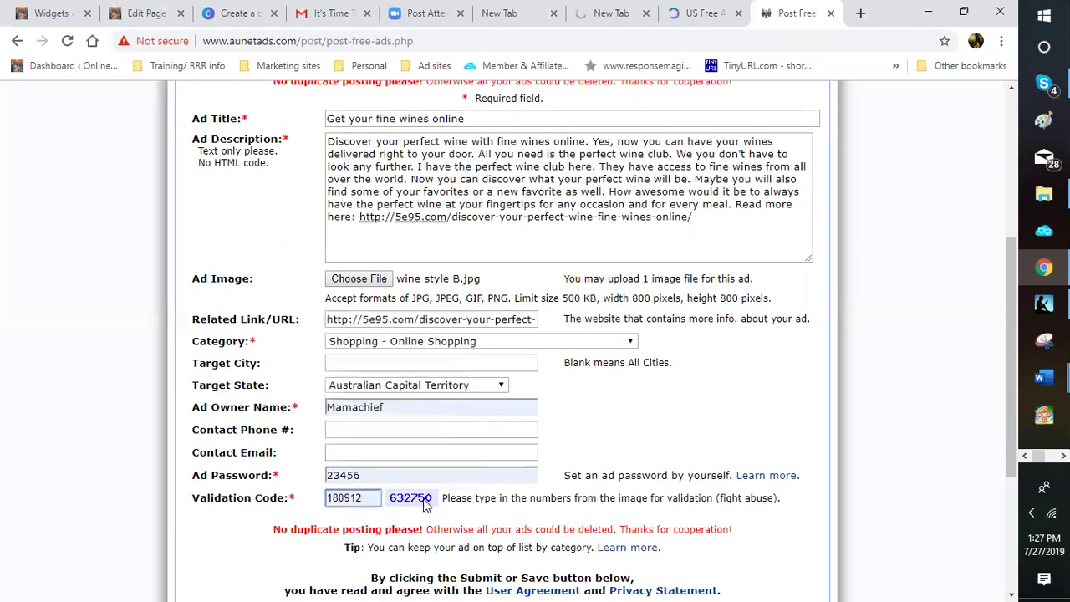
key("ctrl+a")
key("BackSpace")
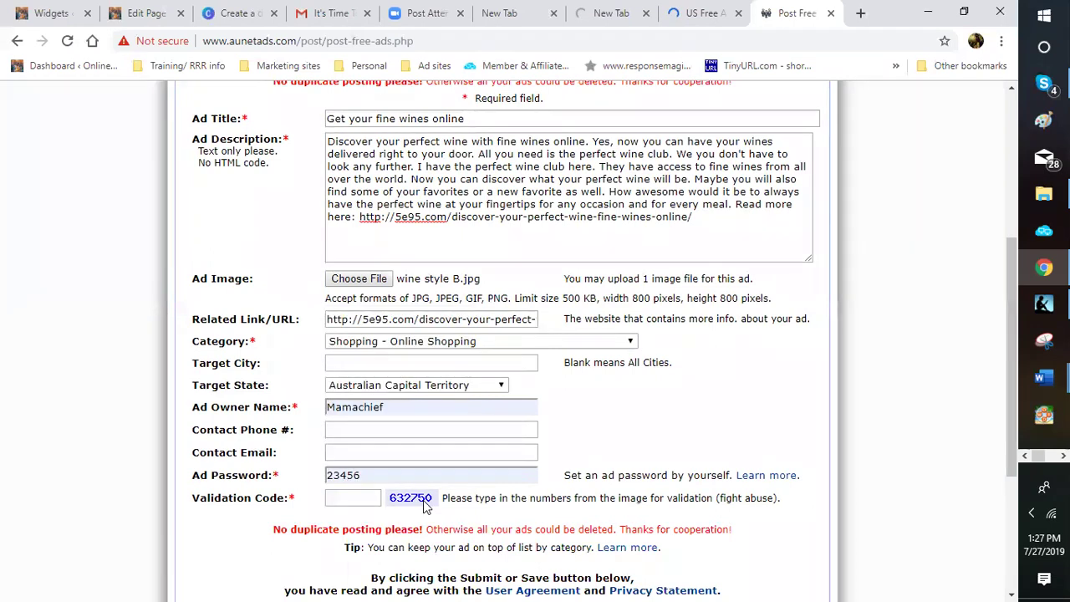
- Enter the validation code from the image in the Validation Code field and submit the ad
left_click(376, 500)
left_click(377, 500)
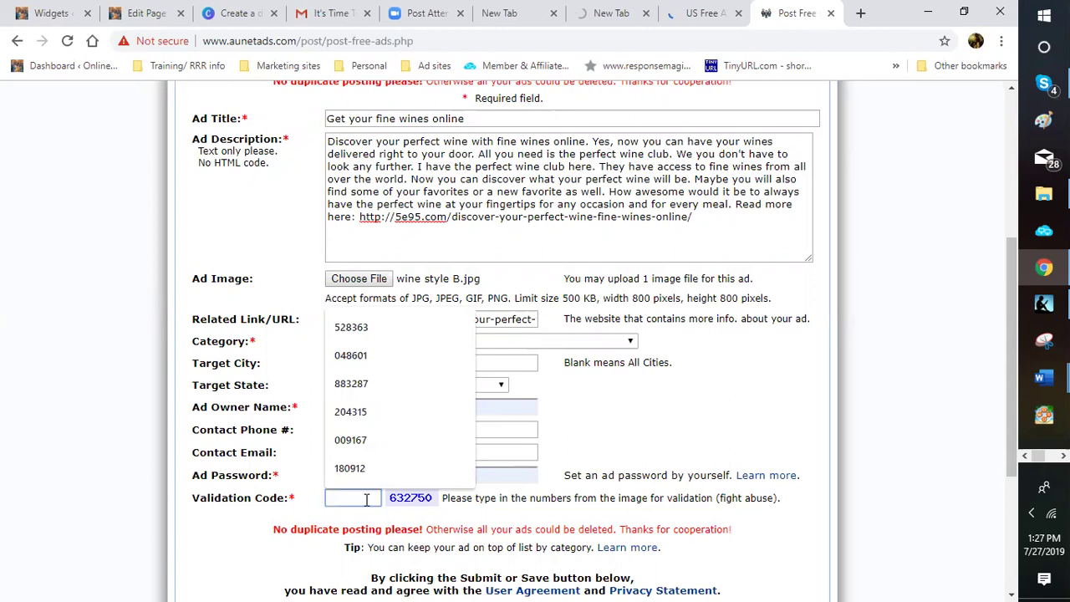
key("Up")
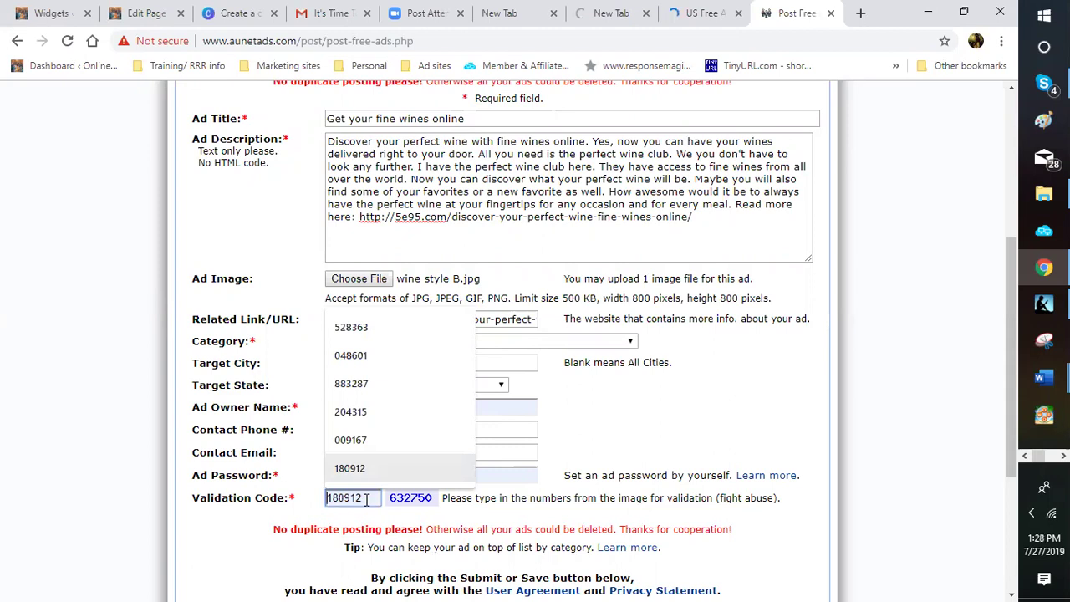
type("63")
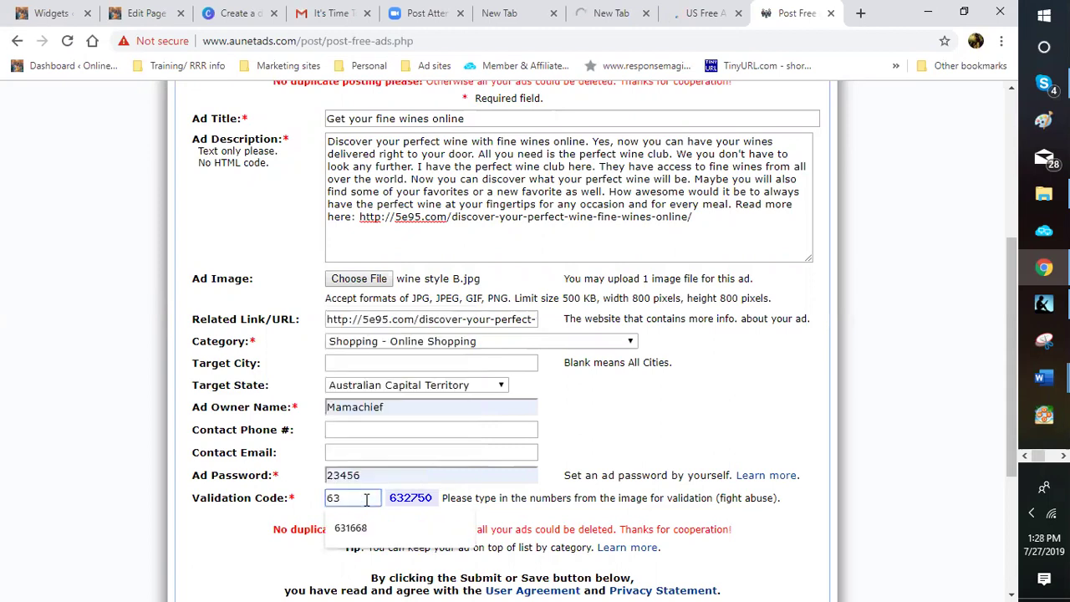
type("2750")
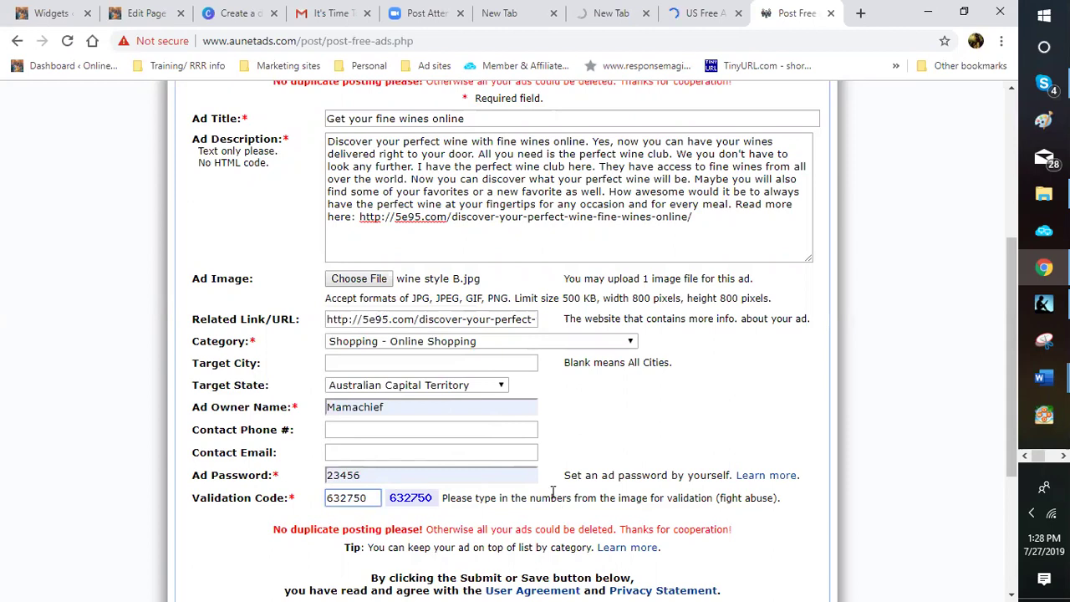
scroll(452, 400, "down", 3)
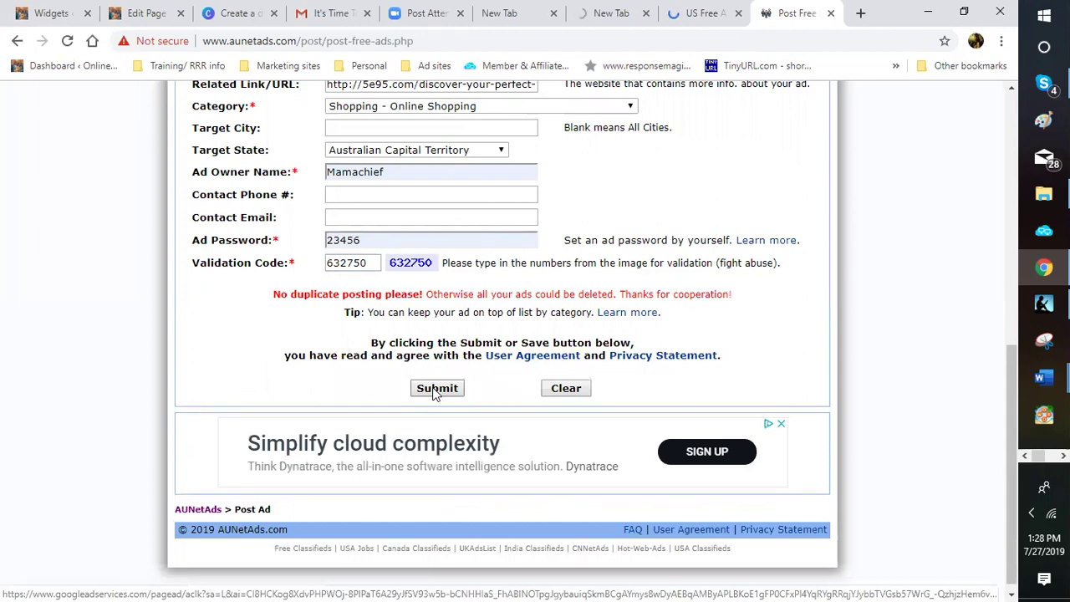
left_click(434, 392)
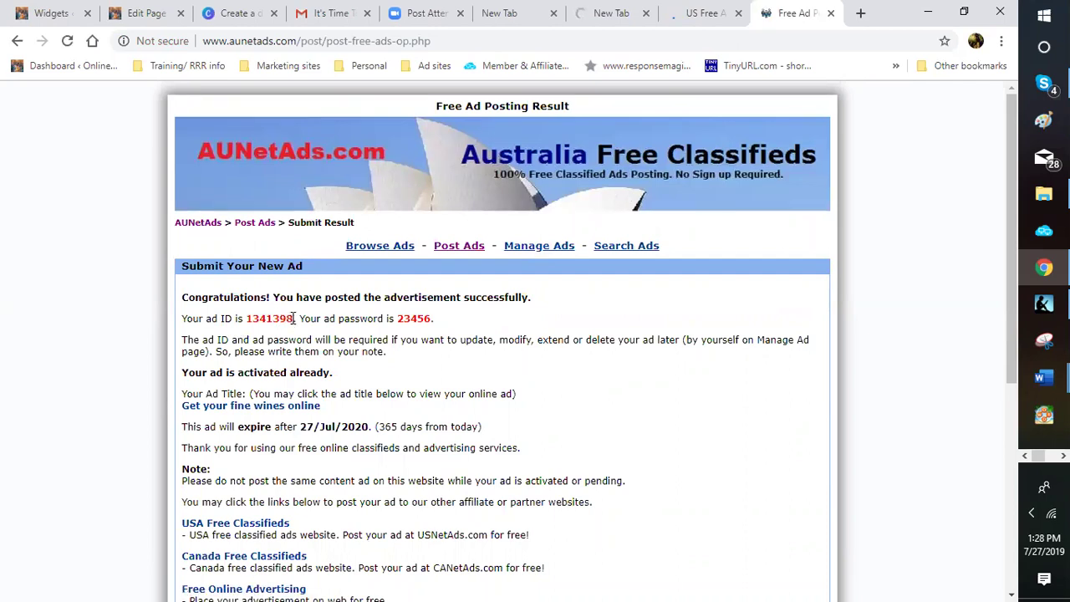
- Copy the ad ID from the ad posting result page
scroll(292, 325, "down", 2)
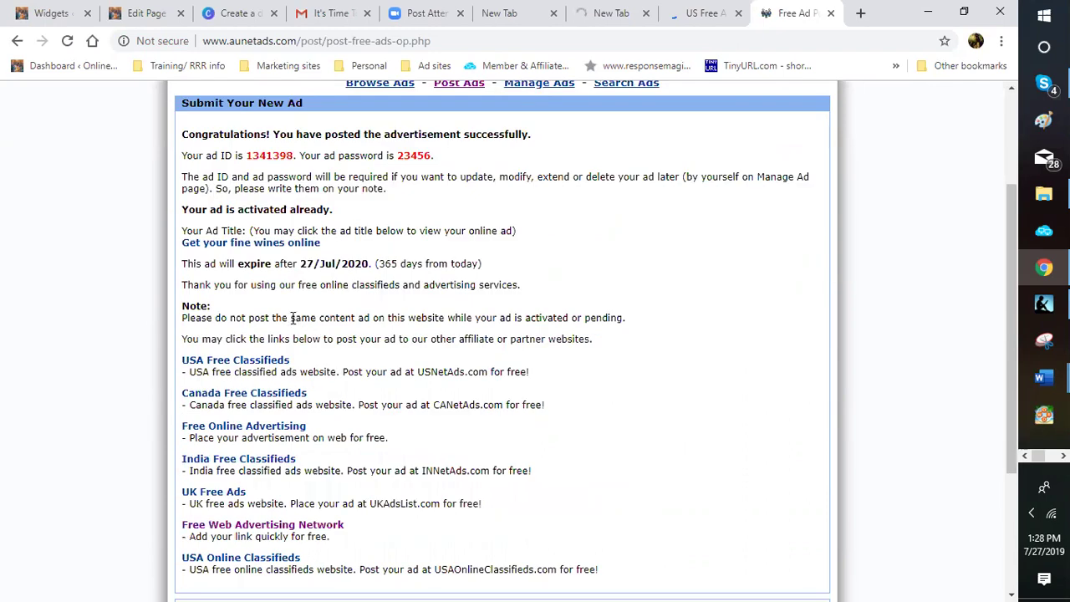
scroll(292, 318, "up", 1)
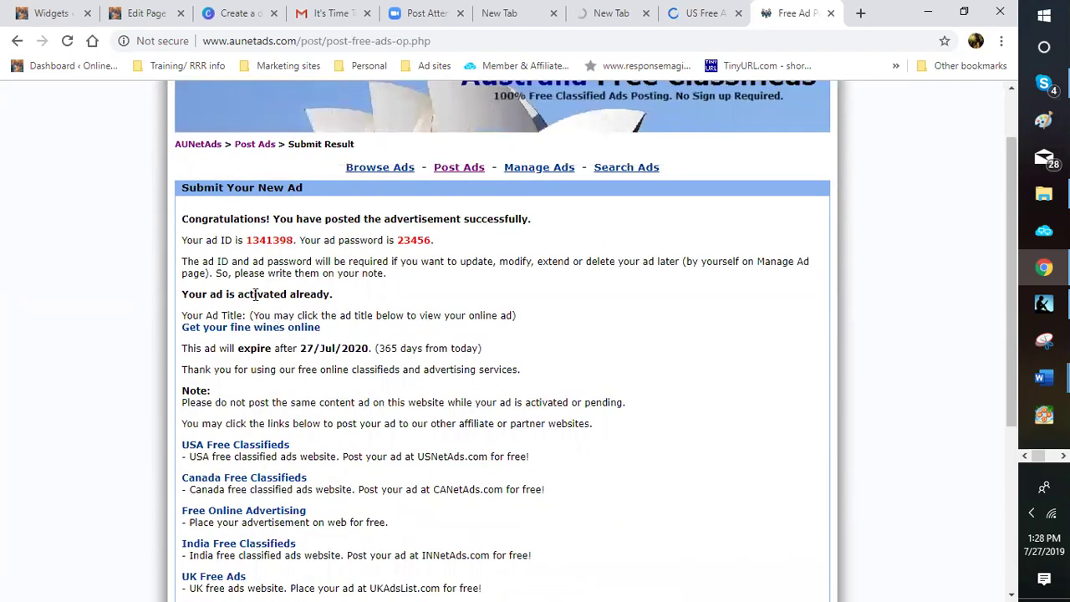
double_click(257, 241)
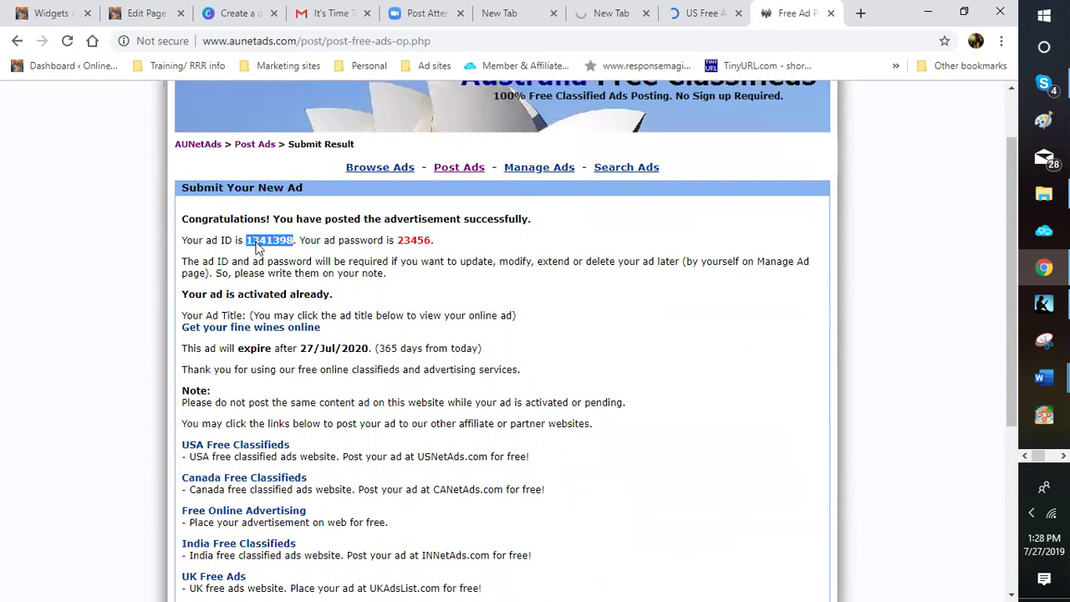
right_click(256, 243)
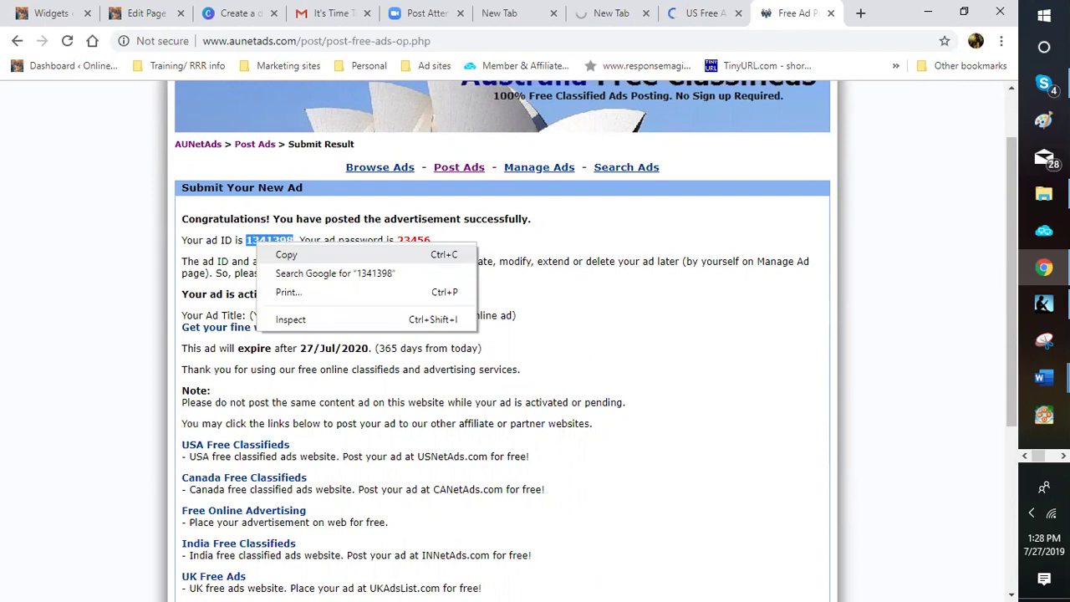
left_click(286, 255)
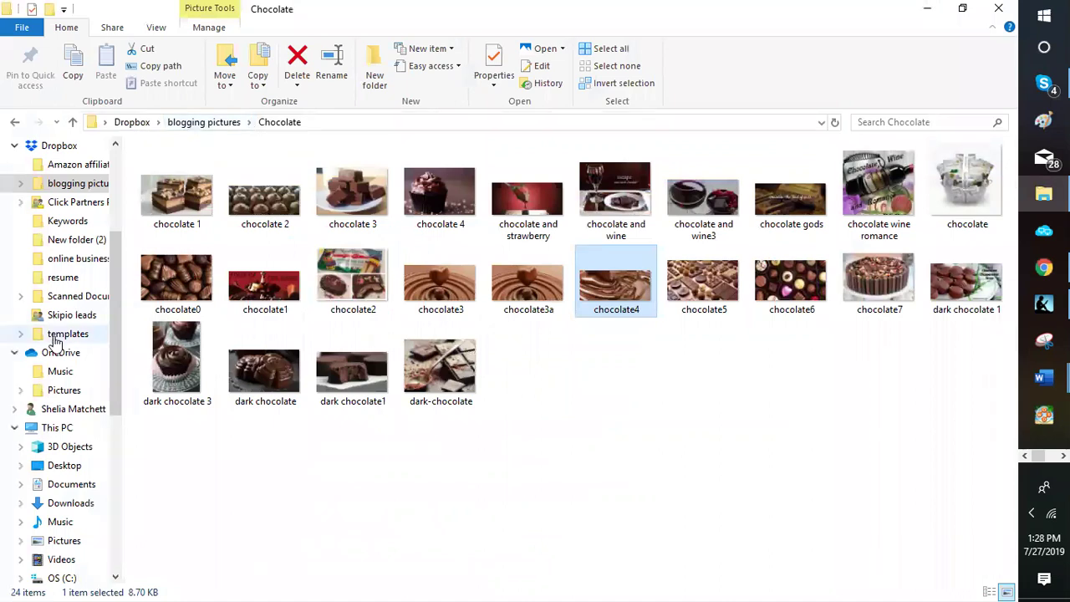
- In File Explorer, open the Dropbox "templates" folder and select the "ad spreadsheet" workbook
left_click(56, 337)
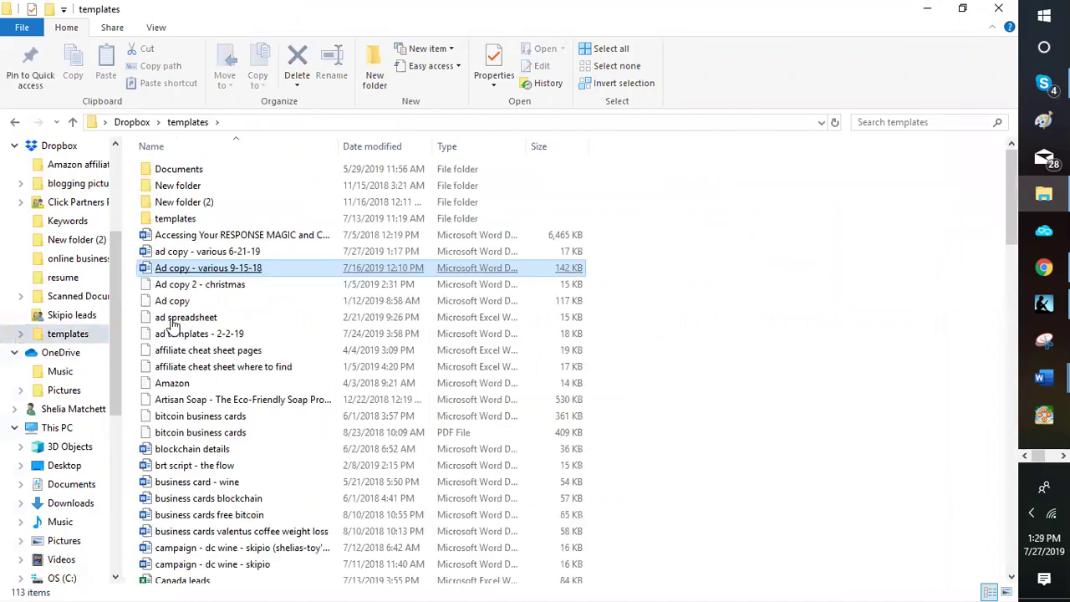
left_click(171, 322)
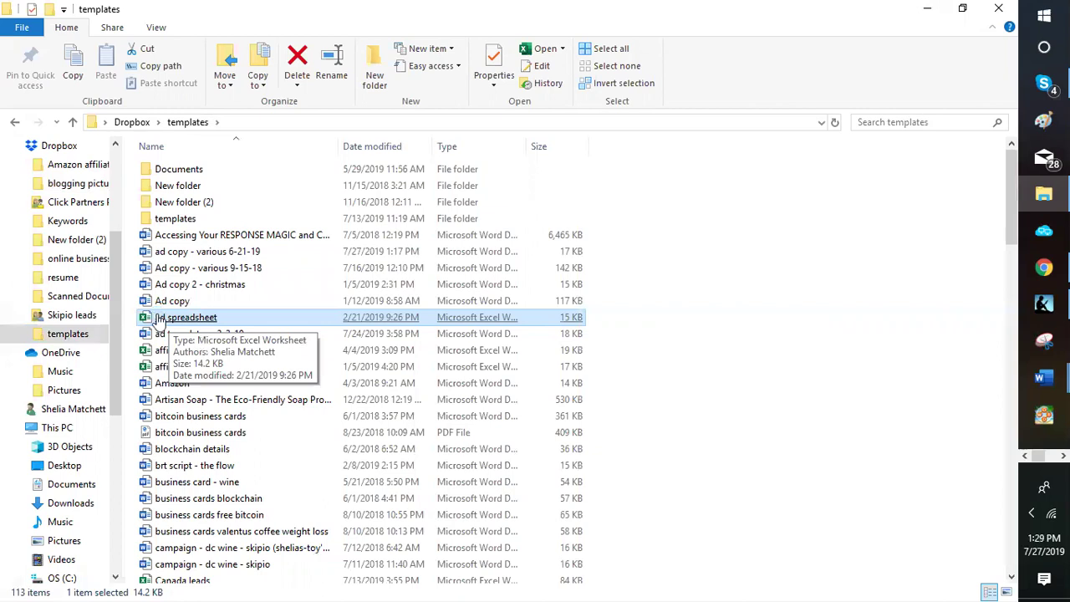
- Switch back to Chrome and review the text and image of the posted ad "Get your fine wines online"
left_click(1025, 458)
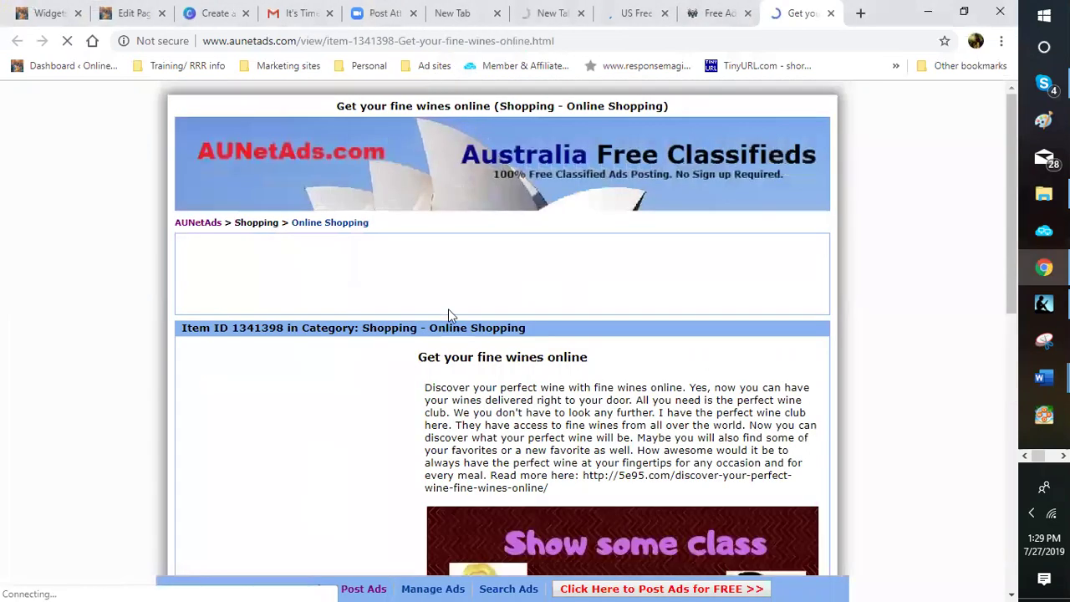
scroll(448, 309, "down", 2)
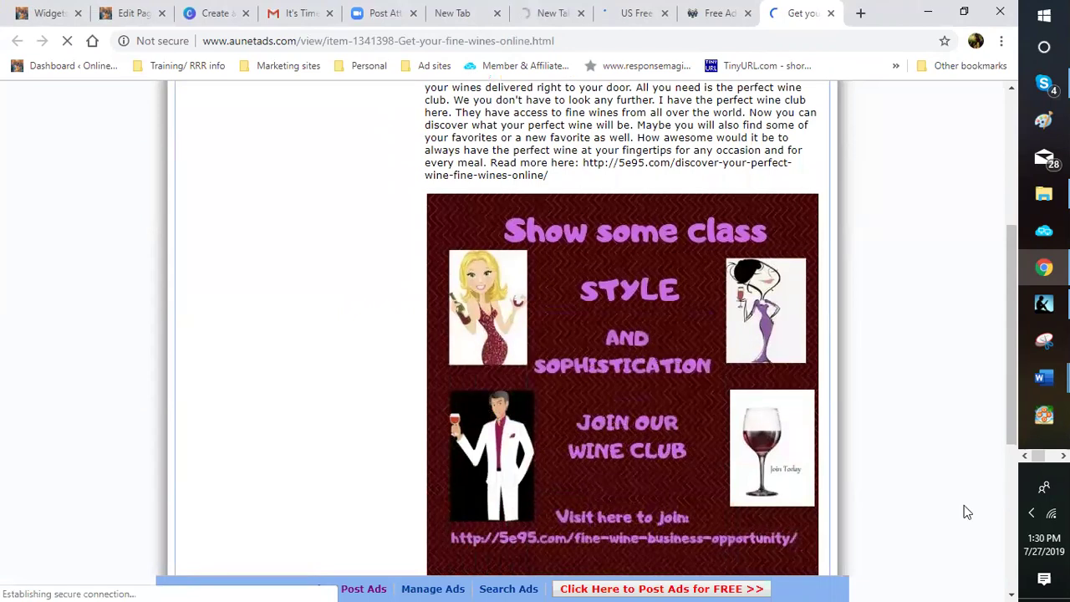
scroll(957, 507, "up", 3)
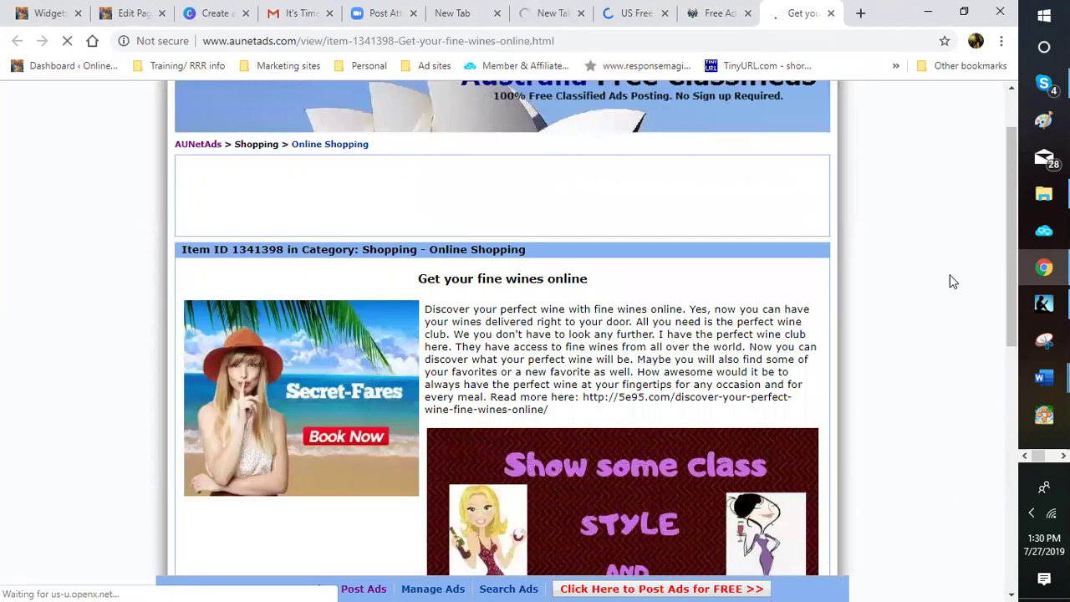
scroll(951, 280, "down", 3)
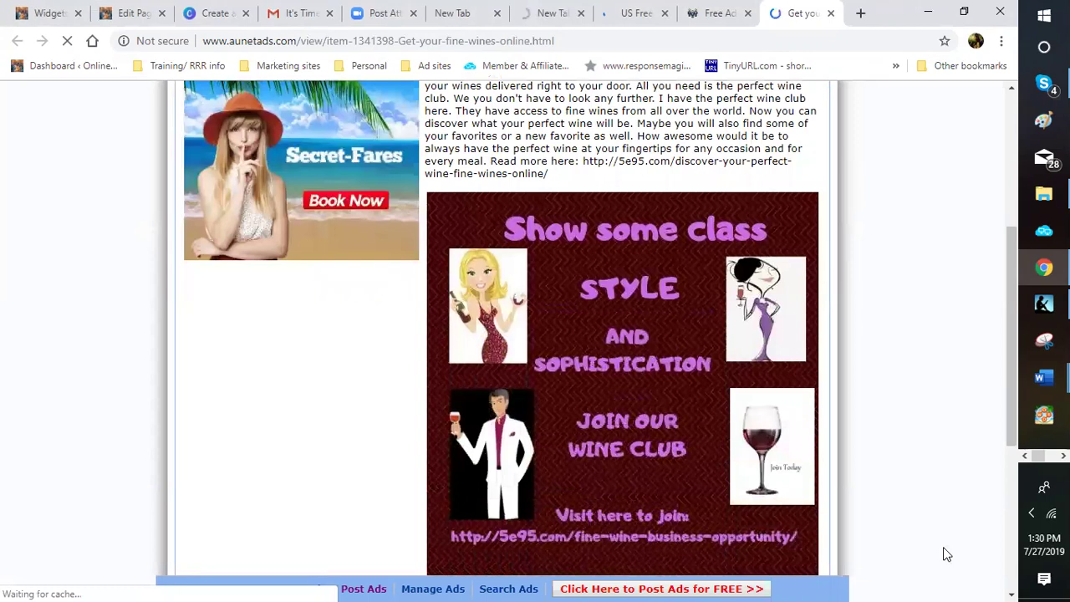
- Review the rest of the published wine ad, including its image, related link and ad details
scroll(947, 553, "down", 2)
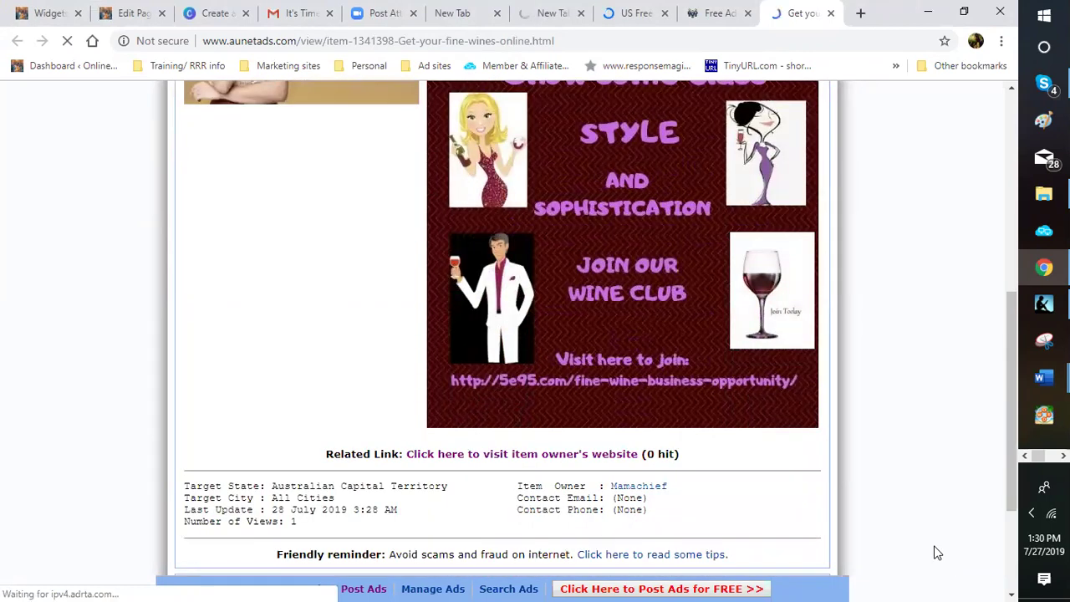
scroll(742, 371, "down", 2)
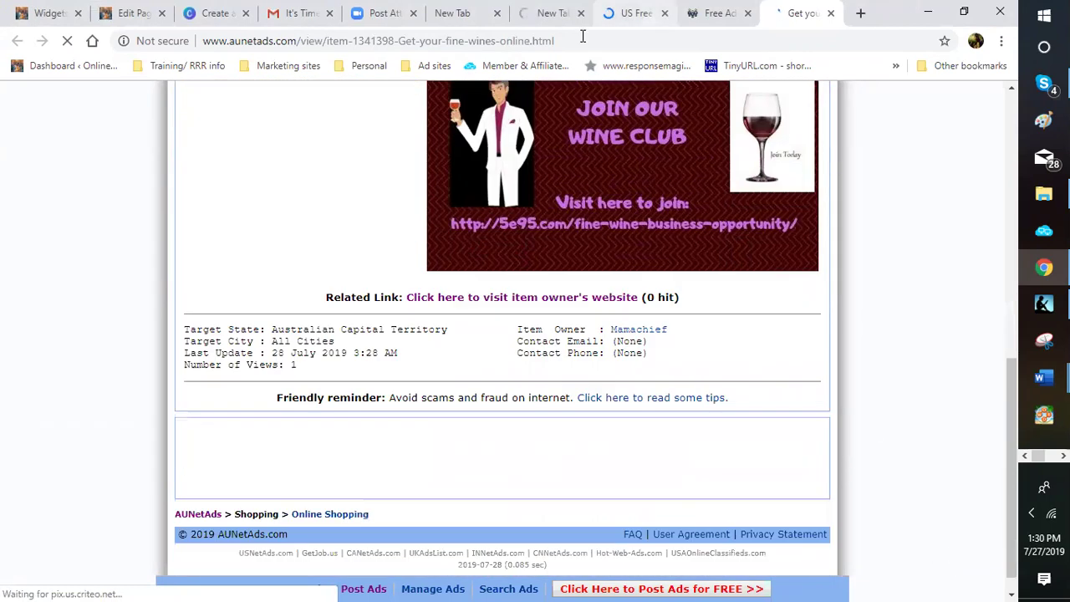
scroll(458, 227, "up", 4)
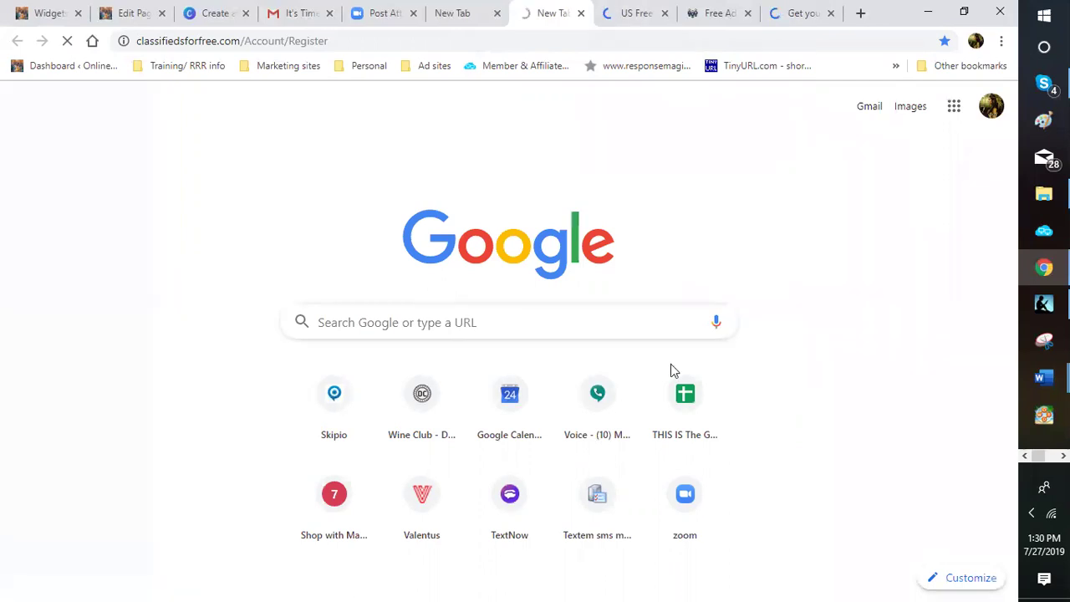
- Open the "Ablewise Bundle Promo - Purchase Now" page from the saved Ad sites bookmarks in a blank browser tab
key("ctrl+shift+Tab")
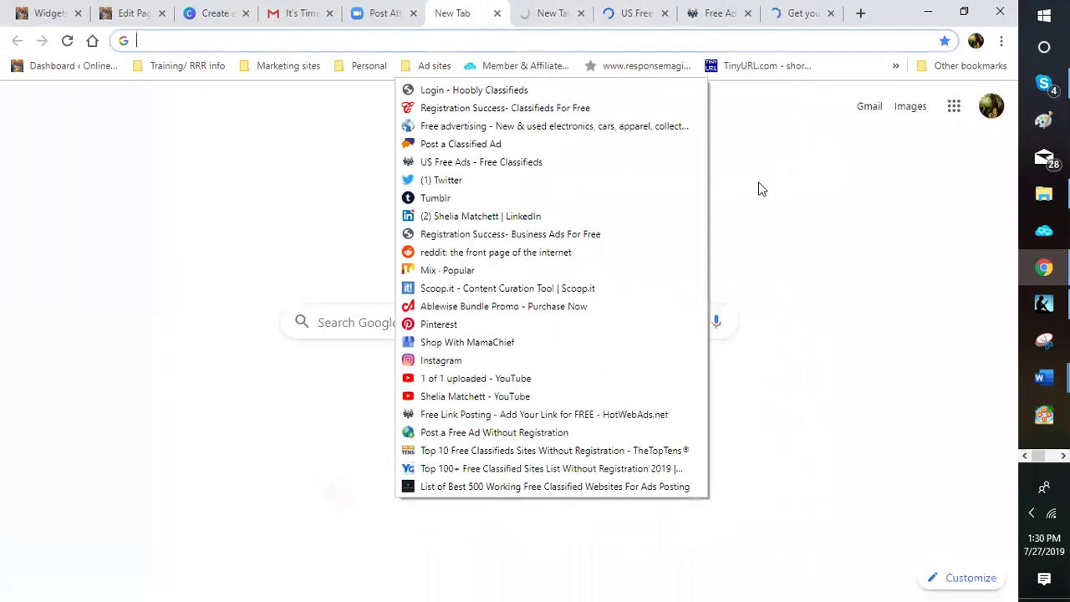
key("Down")
key("Down")
key("Down")
key("Down")
key("Down")
key("Down")
key("Down")
key("Down")
key("Down")
key("Down")
key("Down")
key("Down")
key("Down")
key("Return")
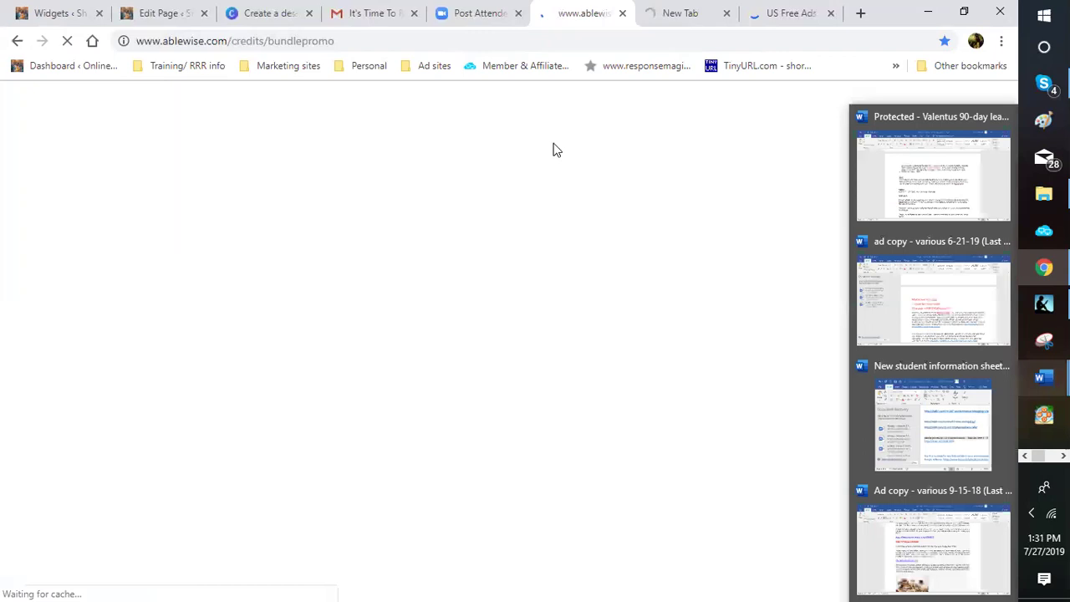
- Glance at the Word document "Ad copy - various 9-15-18", return to Chrome and reload the Ablewise bundle promo page
left_click(934, 543)
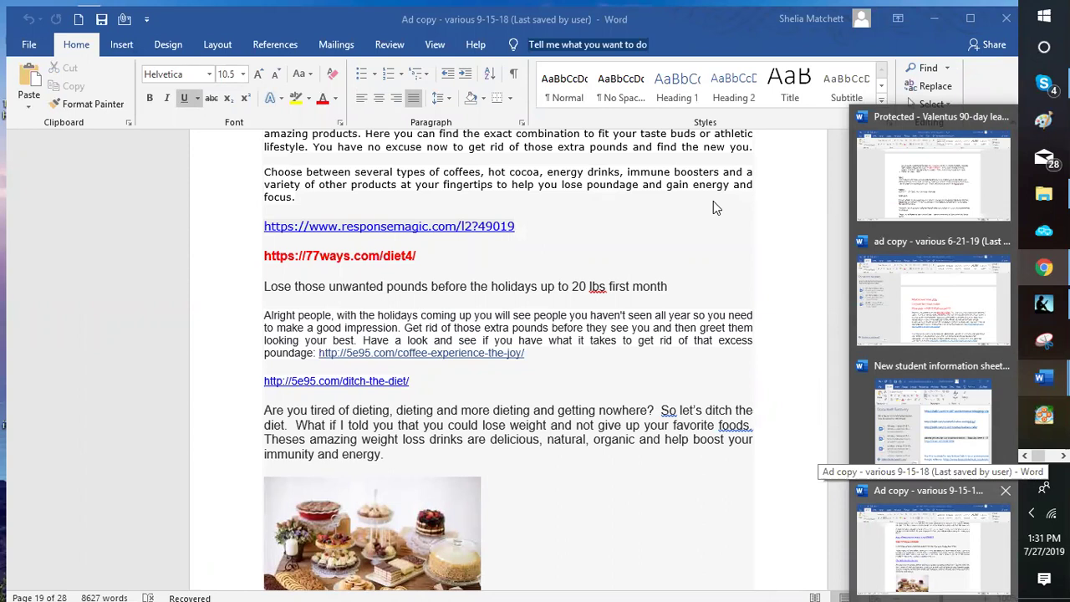
key("alt+Tab")
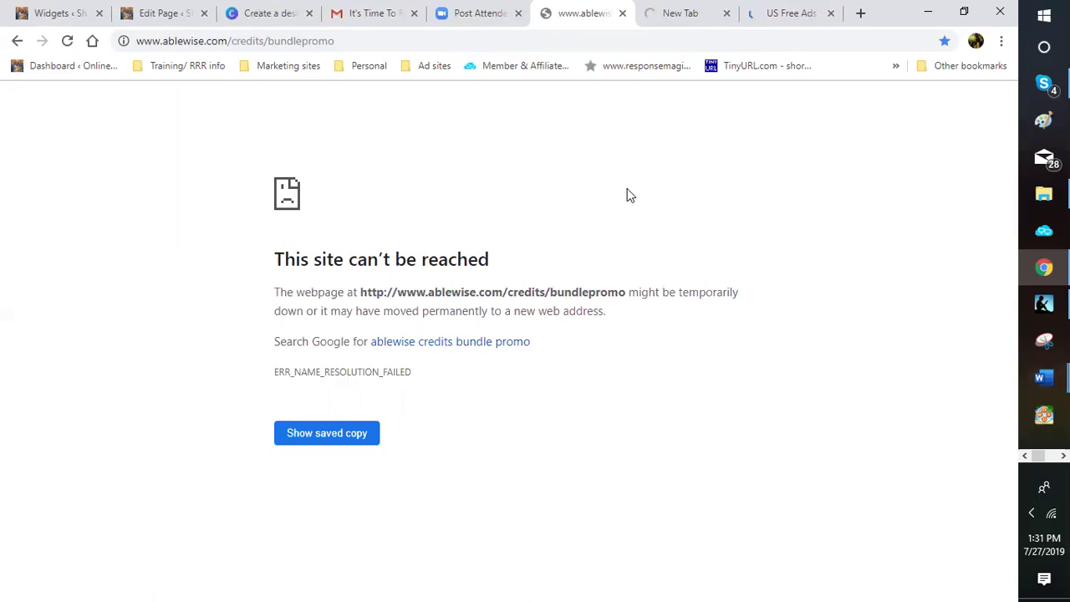
key("F5")
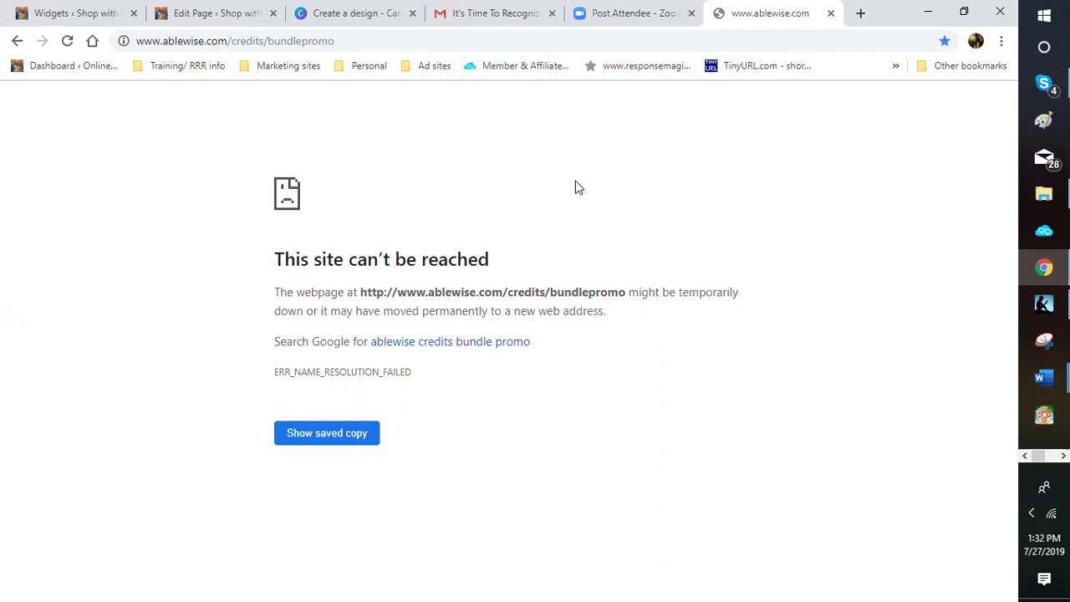
key("F5")
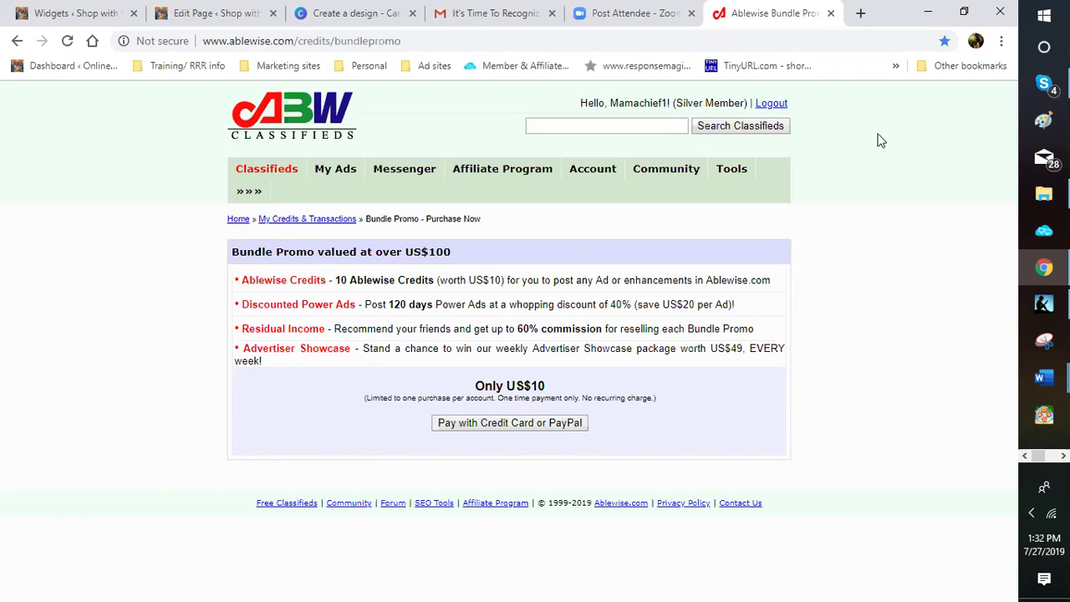
- Switch to the Canva page and browse the design types offered under Social Media and Print with Canva
left_click(346, 20)
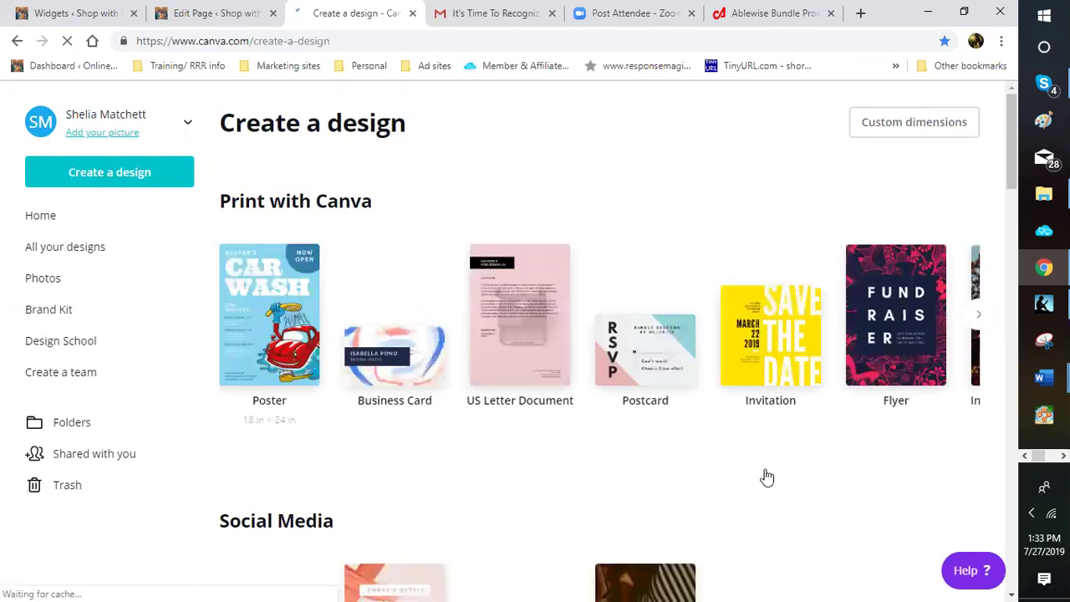
scroll(757, 459, "down", 1)
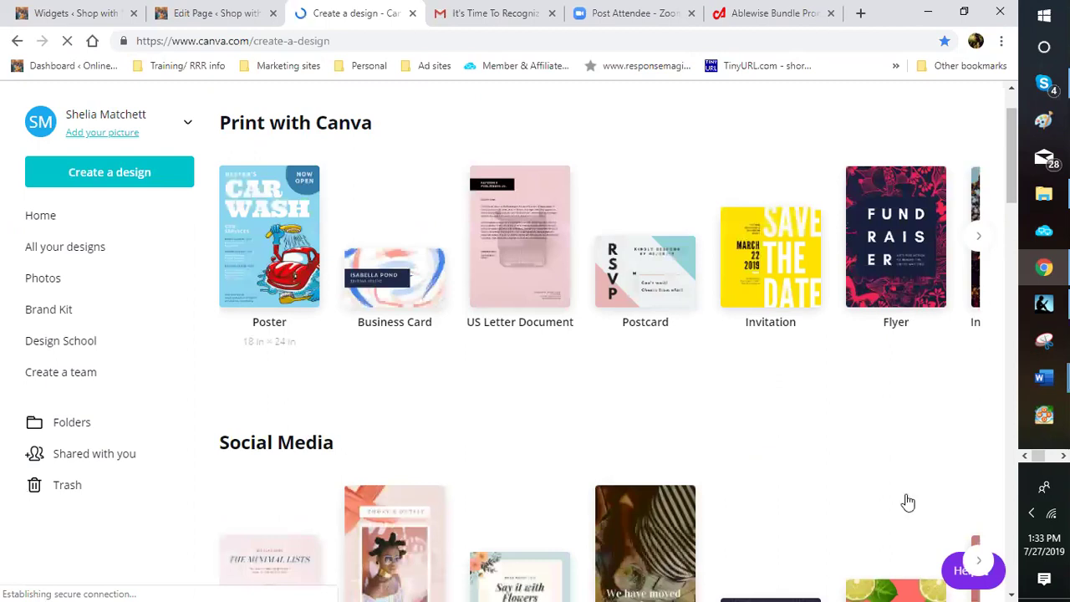
scroll(908, 501, "down", 1)
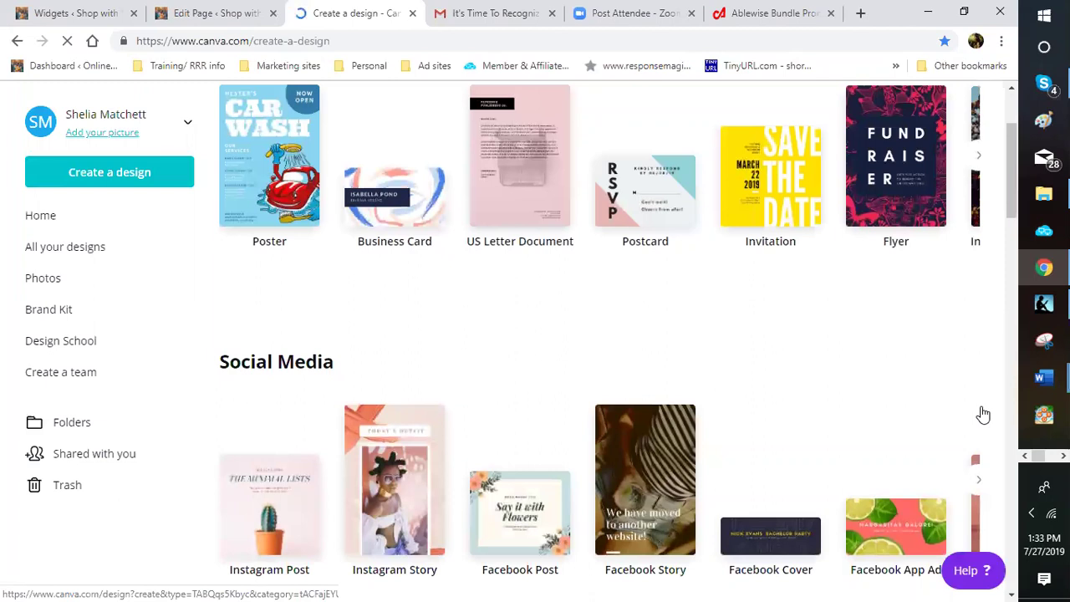
scroll(983, 415, "down", 2)
scroll(306, 501, "down", 2)
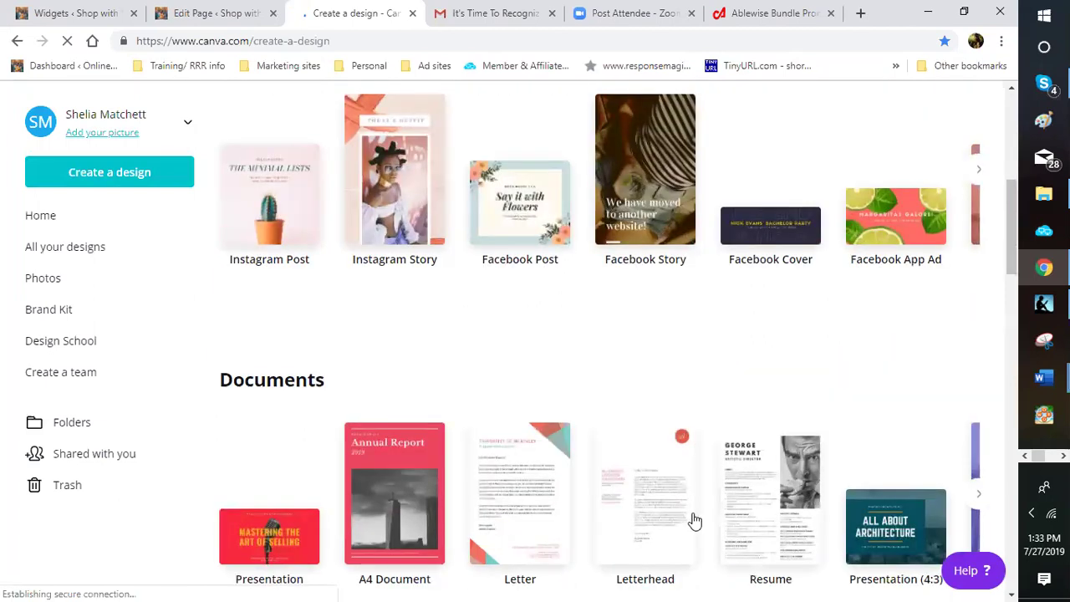
scroll(884, 501, "up", 3)
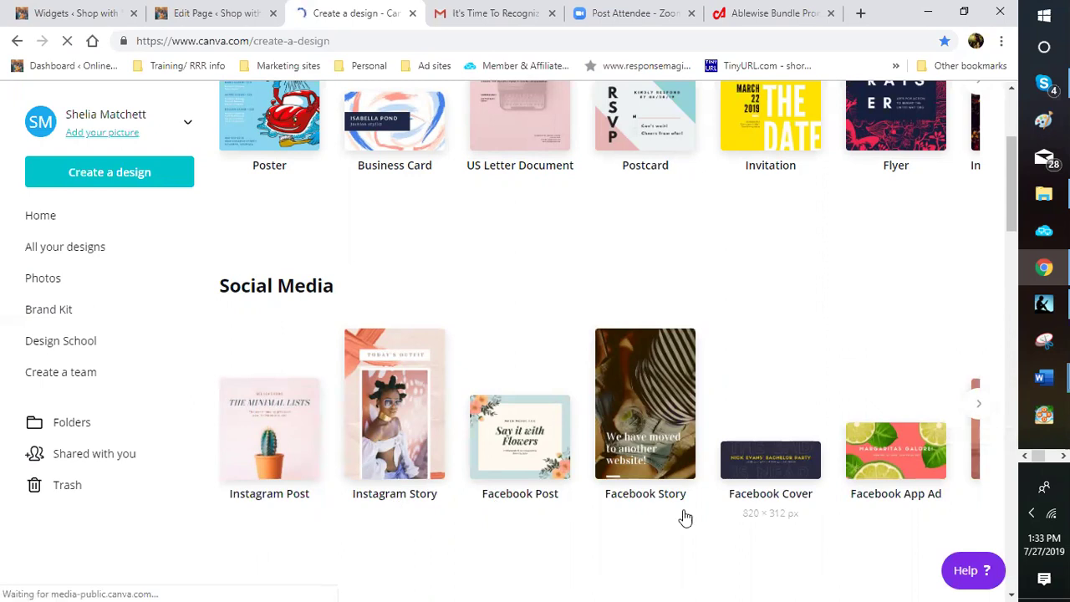
left_click(979, 408)
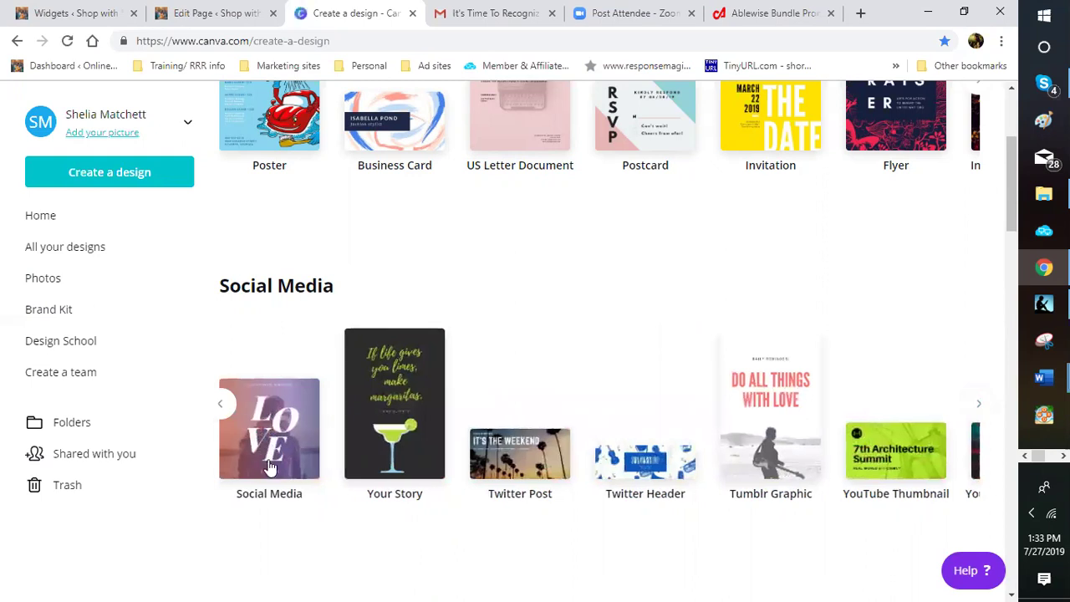
left_click(979, 403)
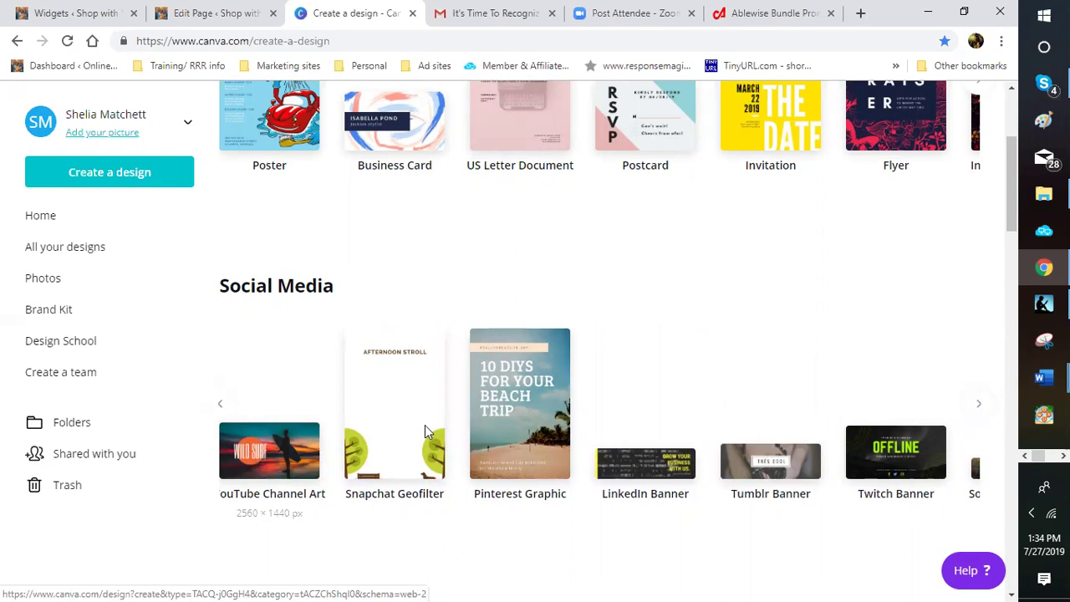
left_click(981, 406)
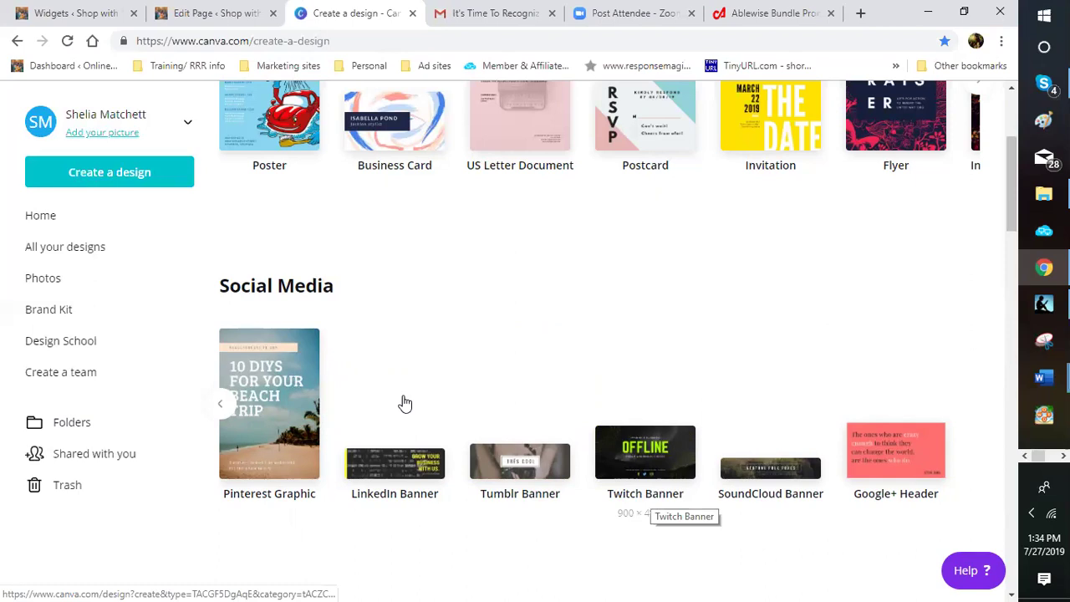
scroll(431, 362, "up", 3)
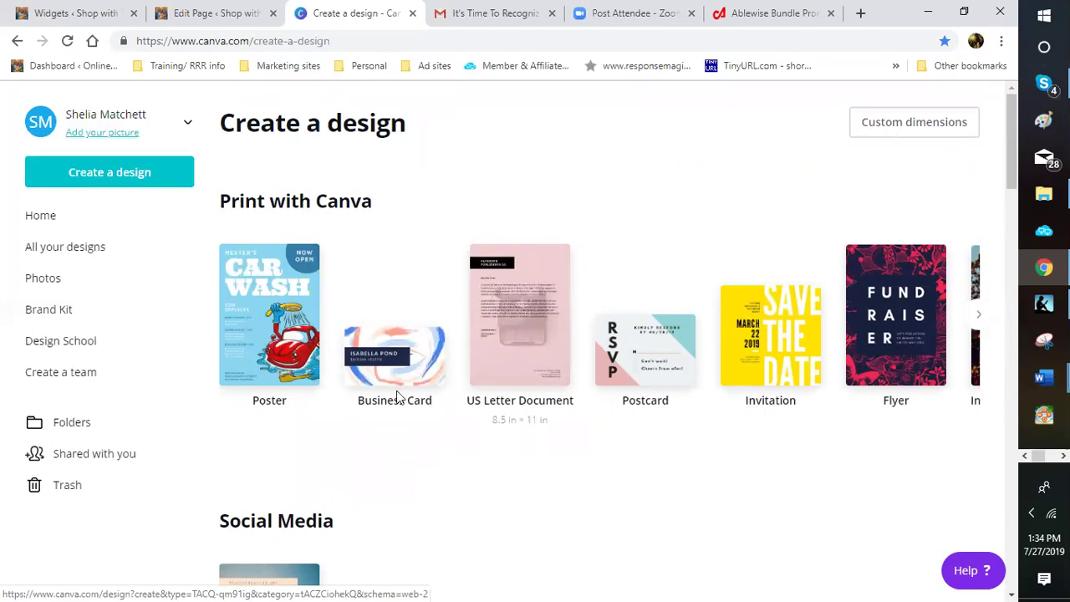
left_click(981, 314)
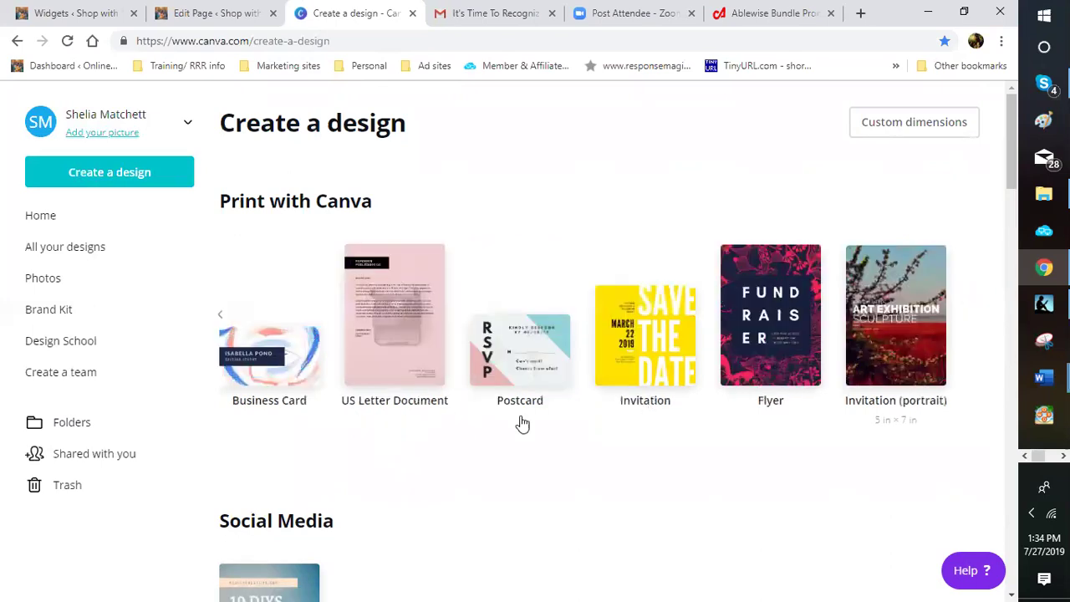
- Create a new Instagram Post design in Canva and delete the placeholder text on its blank page
left_click(101, 182)
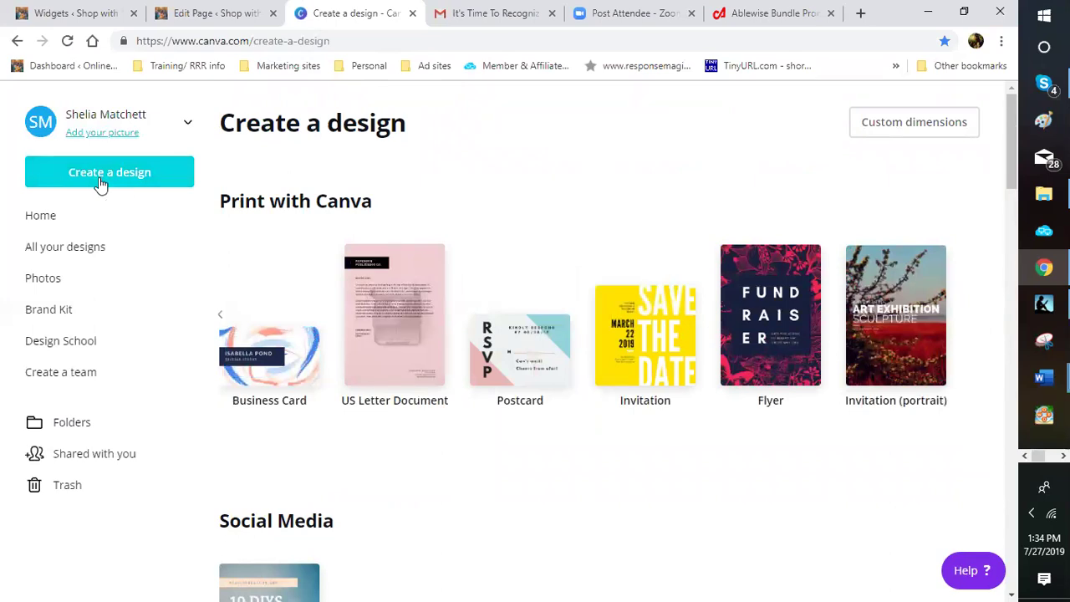
left_click(100, 182)
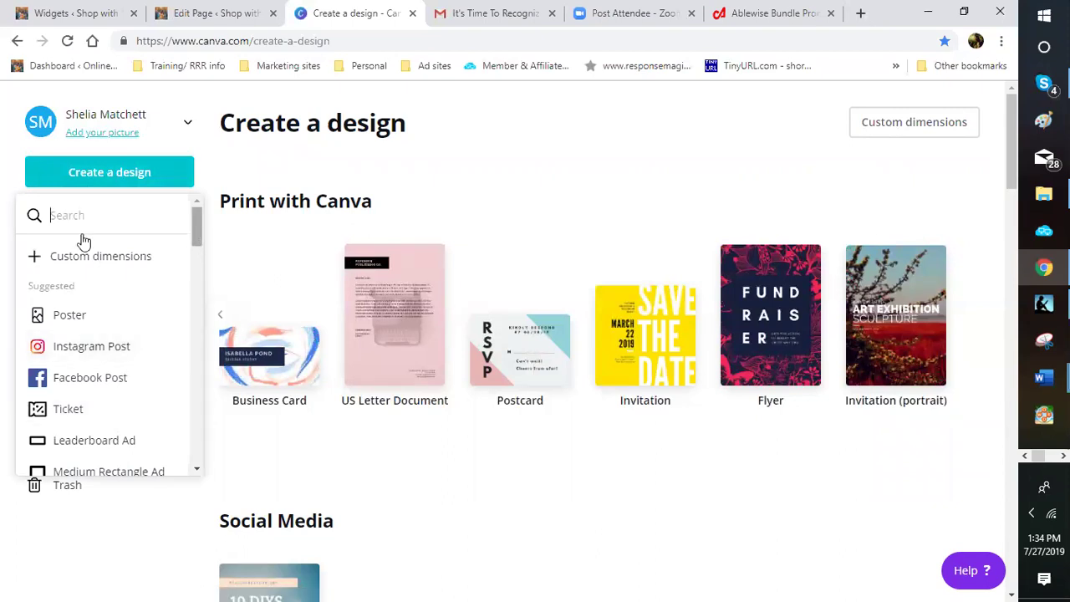
scroll(81, 238, "down", 2)
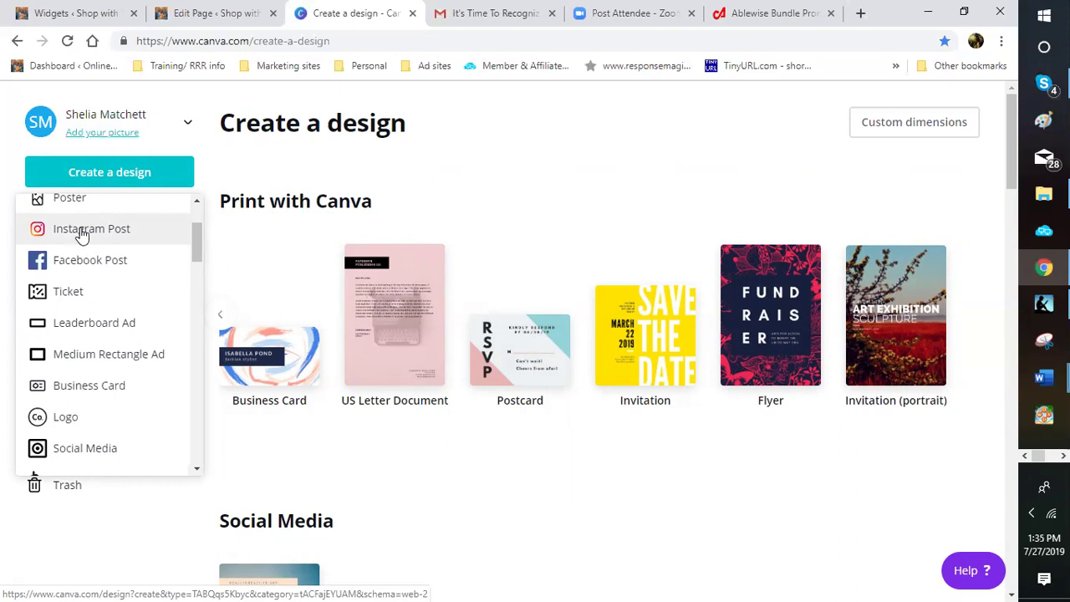
left_click(81, 234)
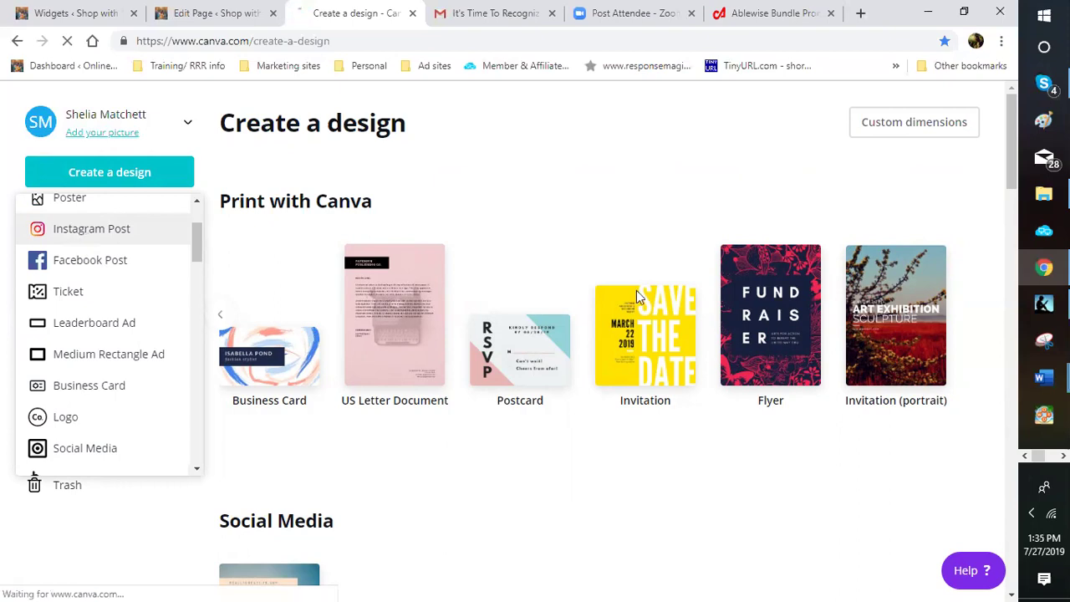
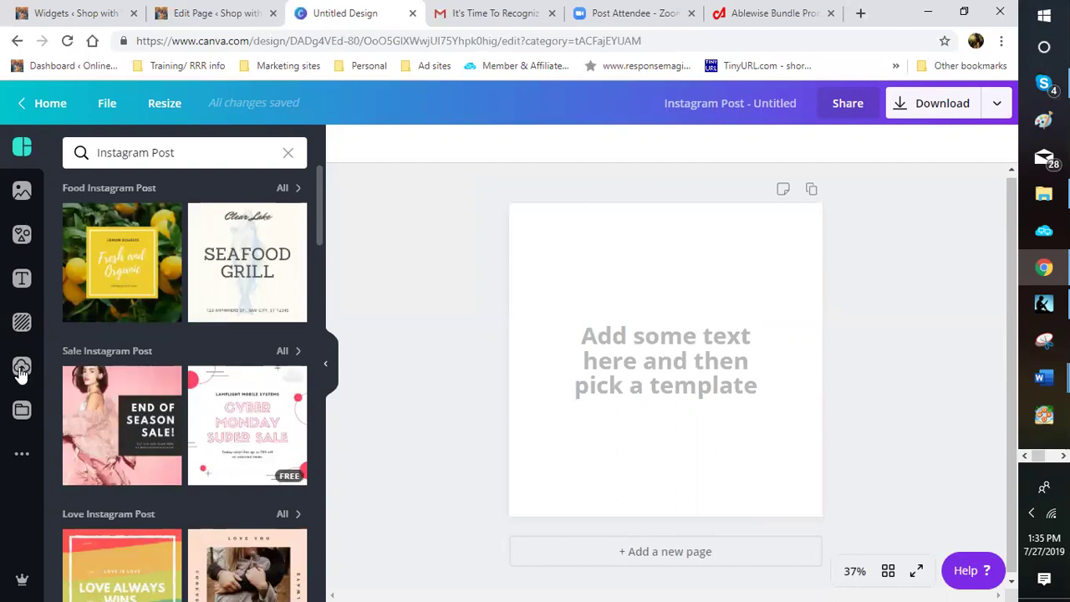
scroll(21, 373, "down", 3)
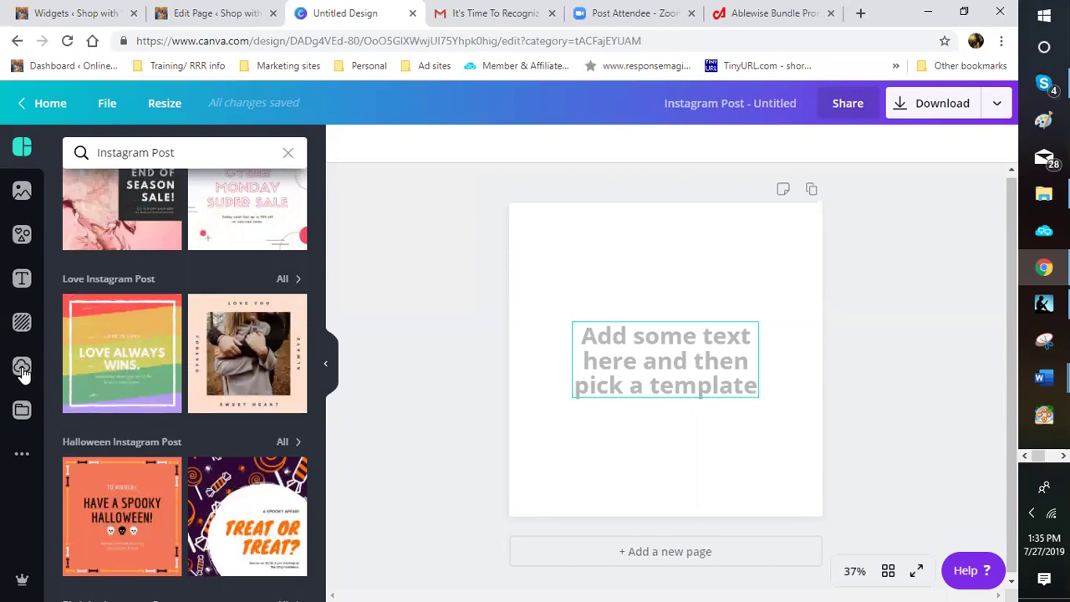
key("Delete")
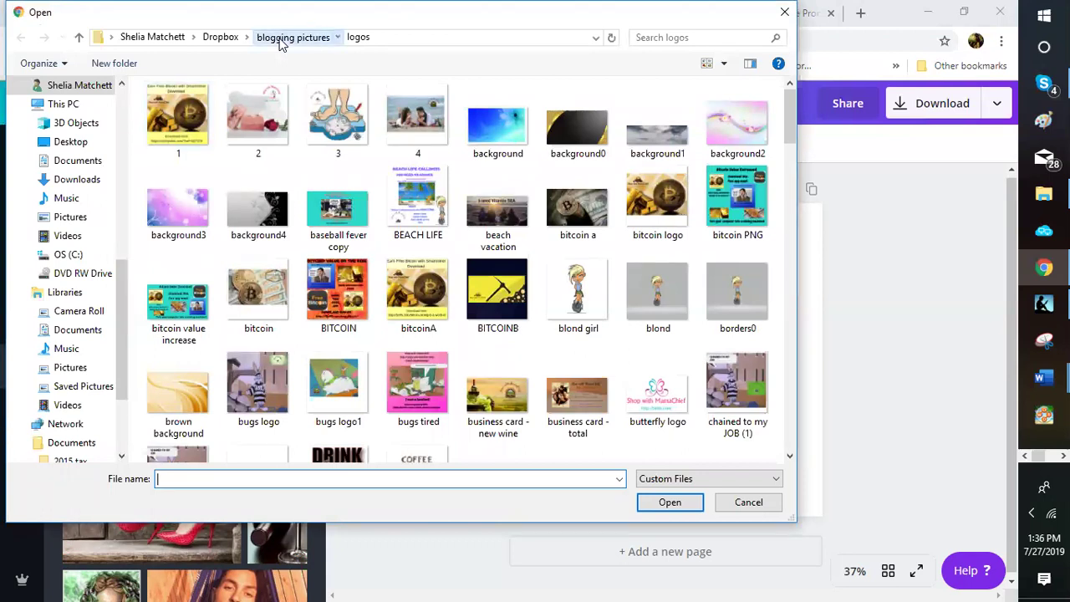
- For the image upload, browse to the Dropbox "blogging pictures" folder and open its "wine" subfolder
left_click(284, 38)
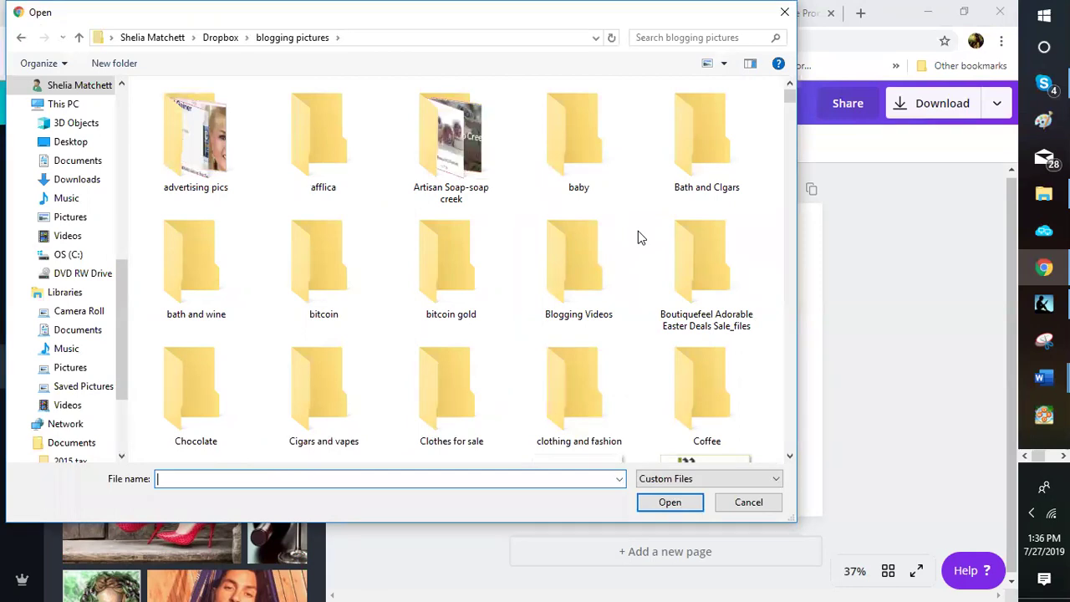
scroll(638, 232, "down", 3)
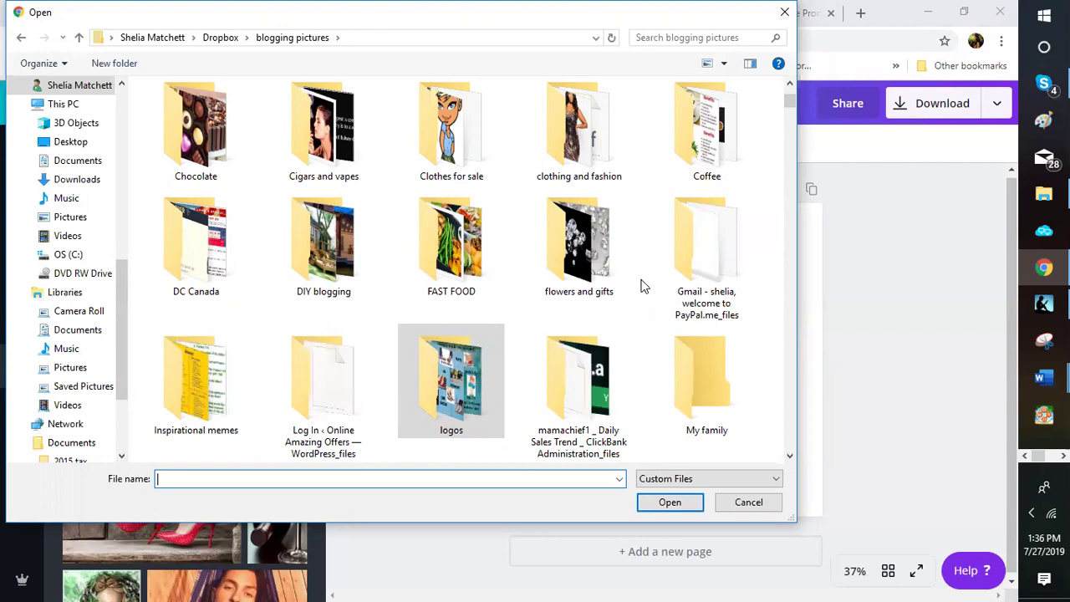
scroll(644, 284, "down", 3)
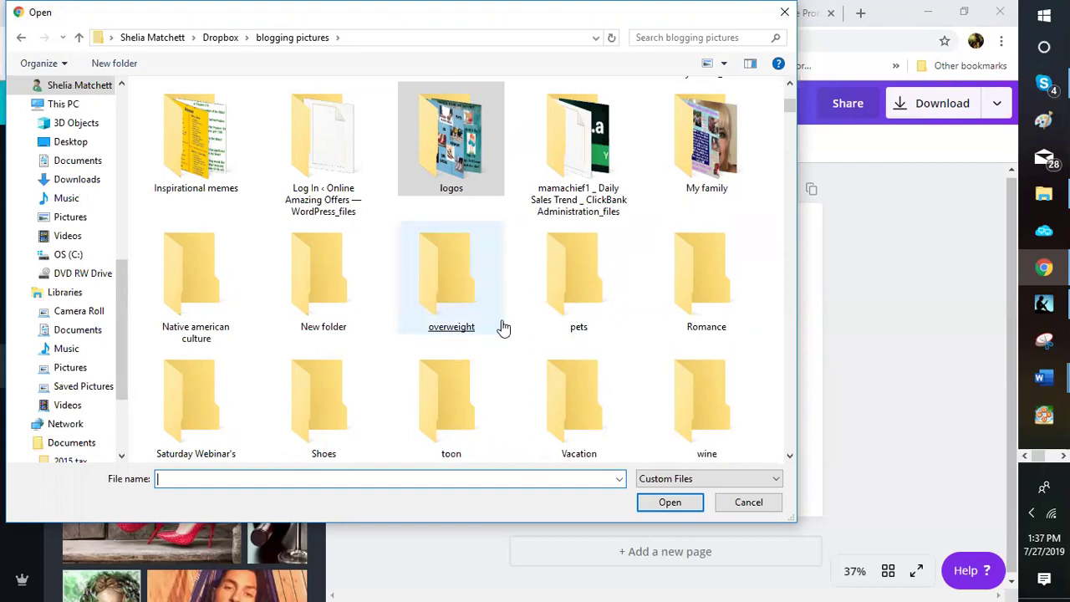
scroll(518, 311, "down", 3)
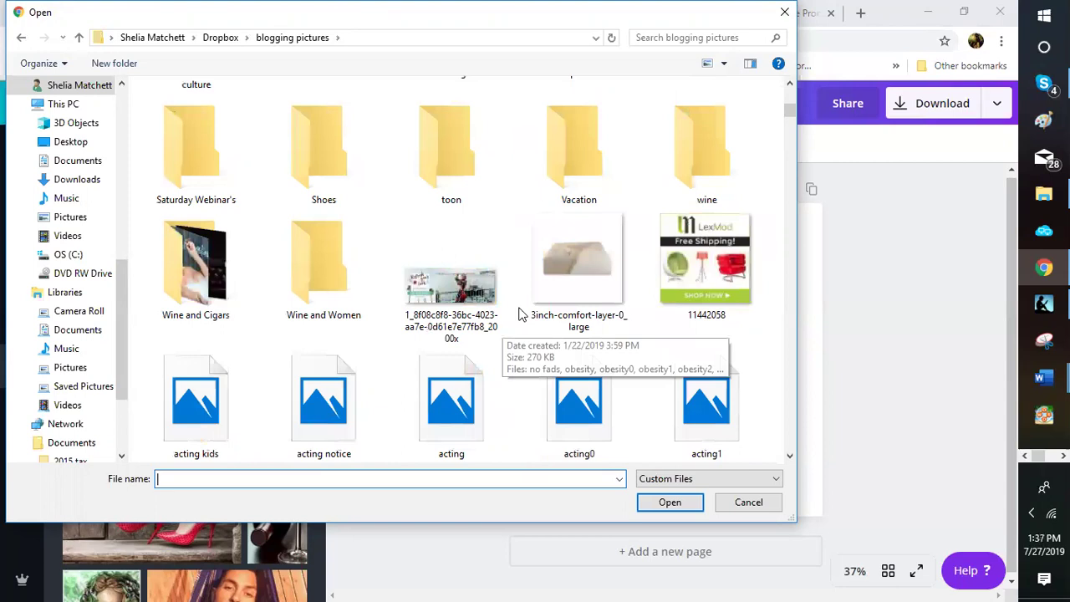
scroll(518, 311, "up", 3)
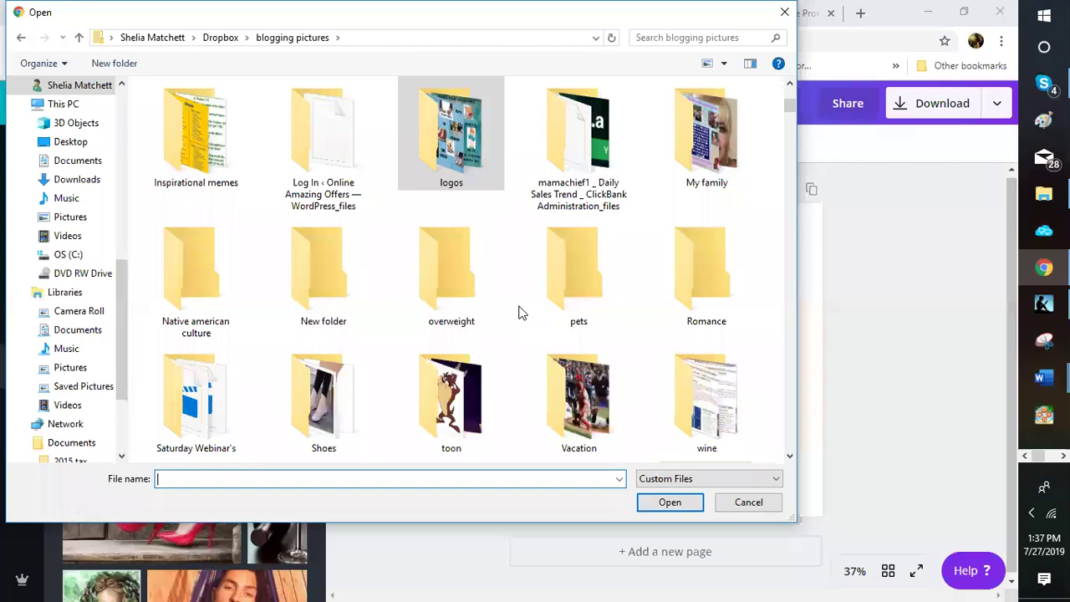
scroll(518, 313, "down", 3)
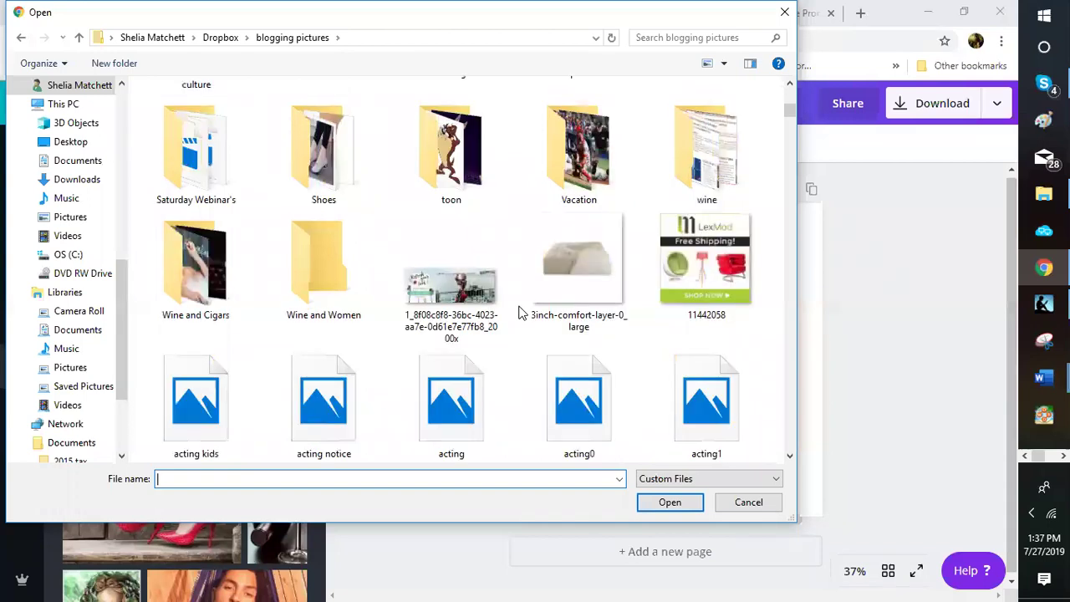
scroll(724, 425, "up", 3)
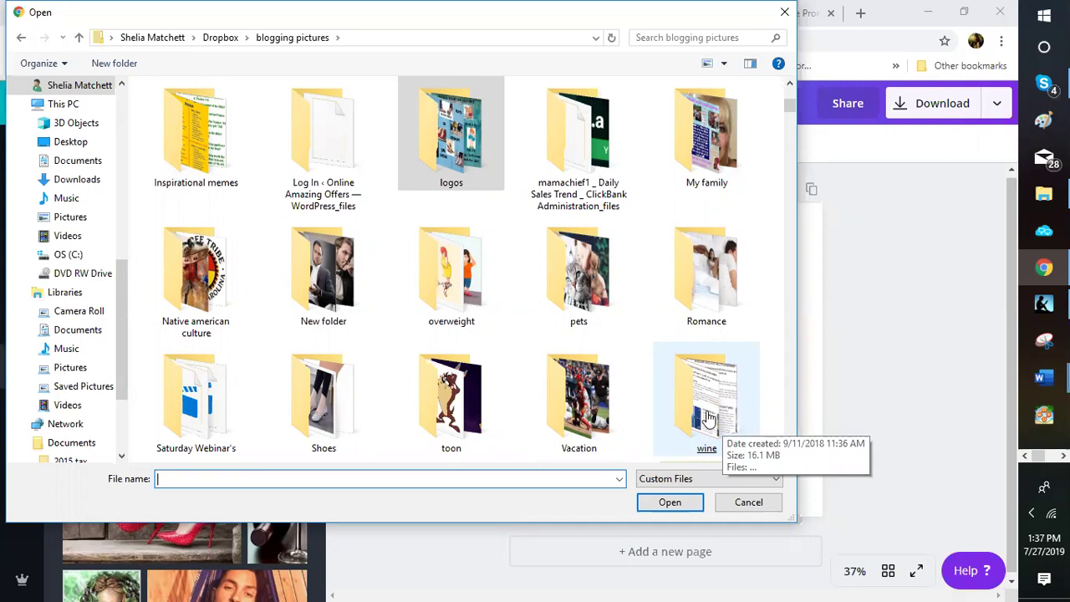
left_click(706, 416)
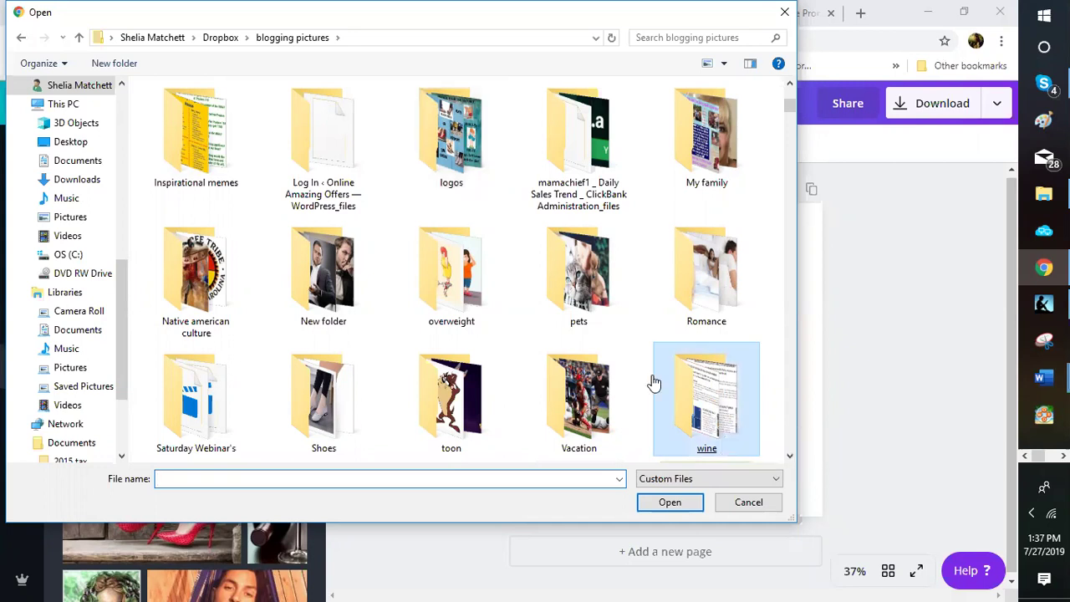
double_click(694, 386)
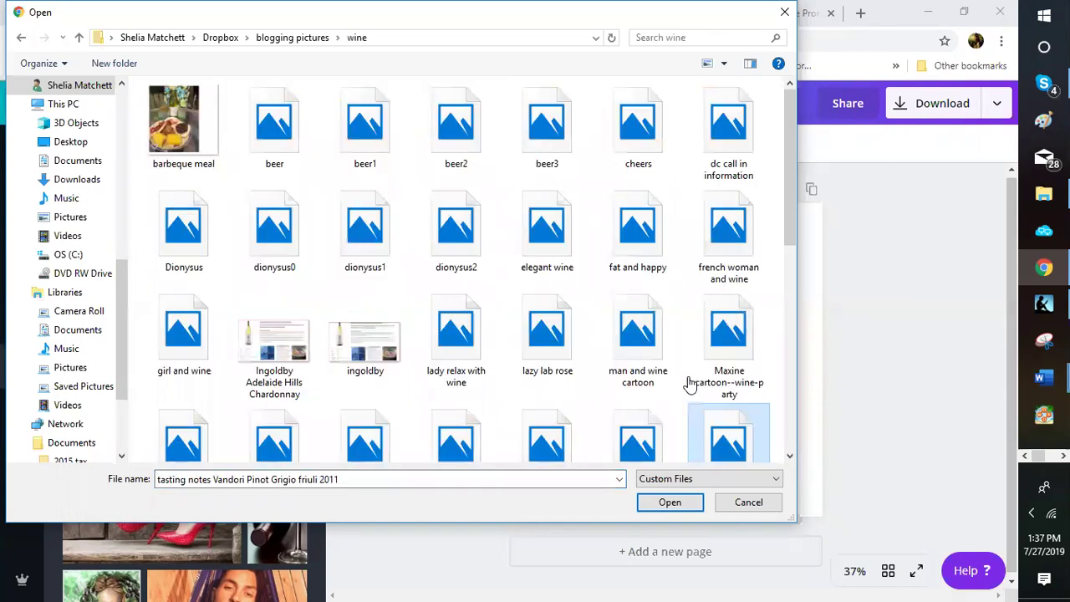
- Look through the picture thumbnails in the "wine" folder for an image suited to the ad
left_click(686, 383)
left_click(675, 382)
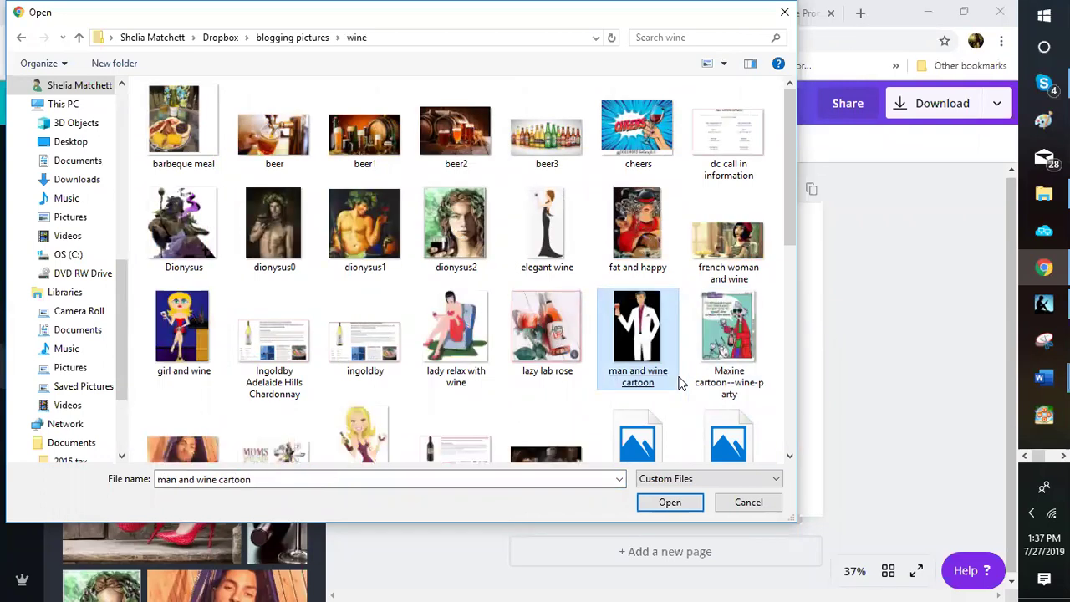
scroll(678, 381, "down", 5)
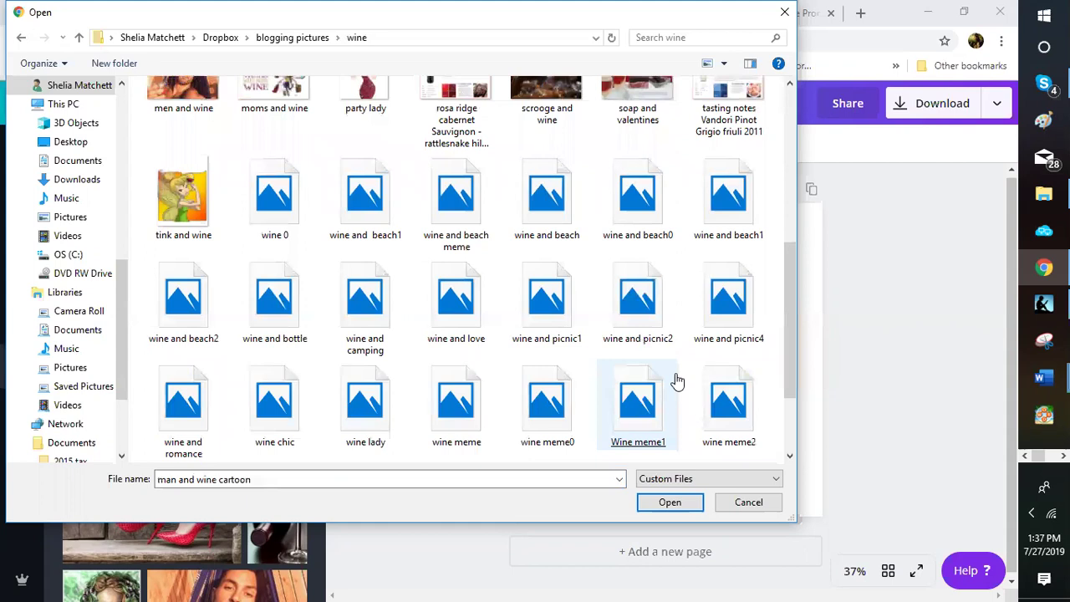
left_click(677, 381)
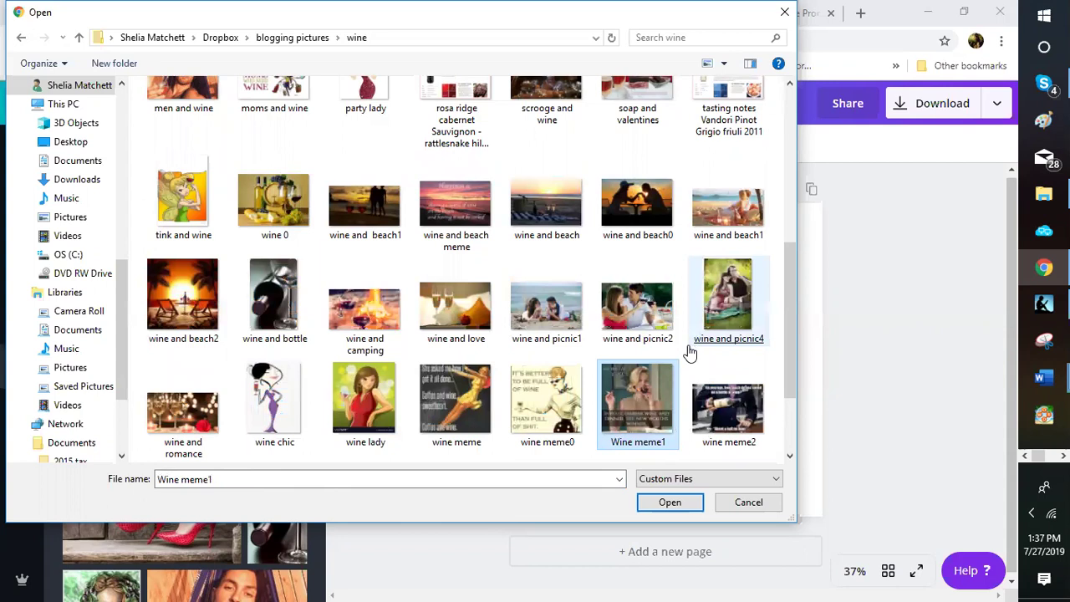
left_click(690, 352)
scroll(690, 353, "down", 2)
left_click(690, 352)
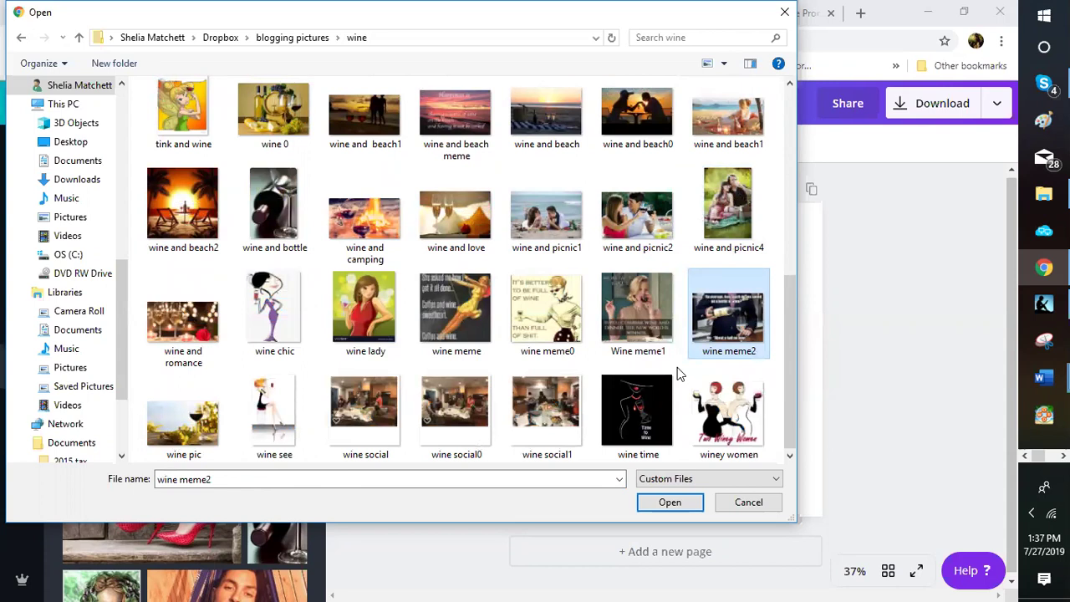
scroll(677, 368, "up", 2)
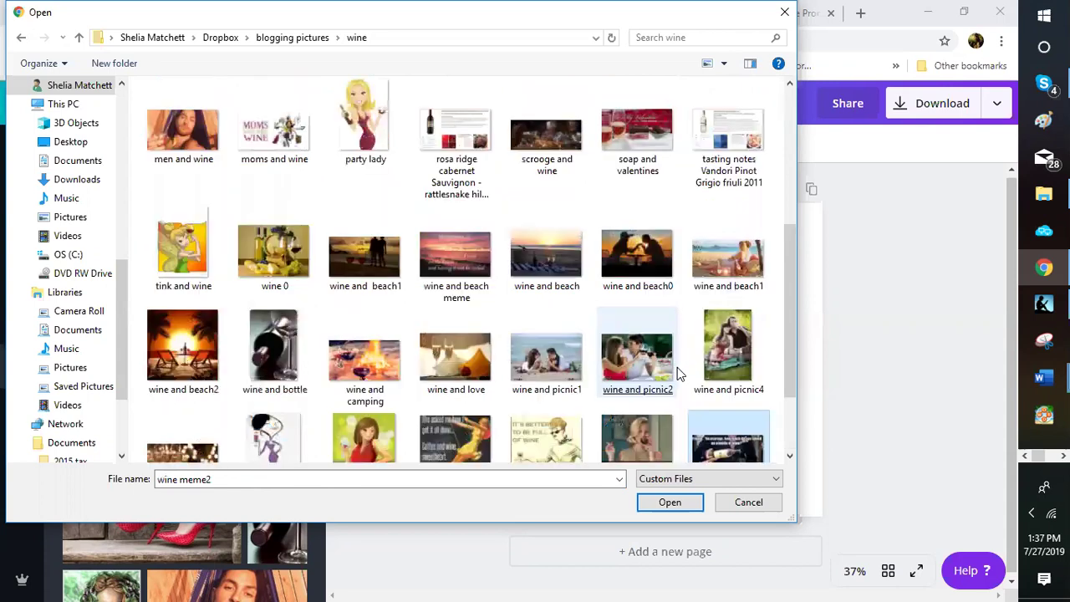
scroll(677, 367, "up", 3)
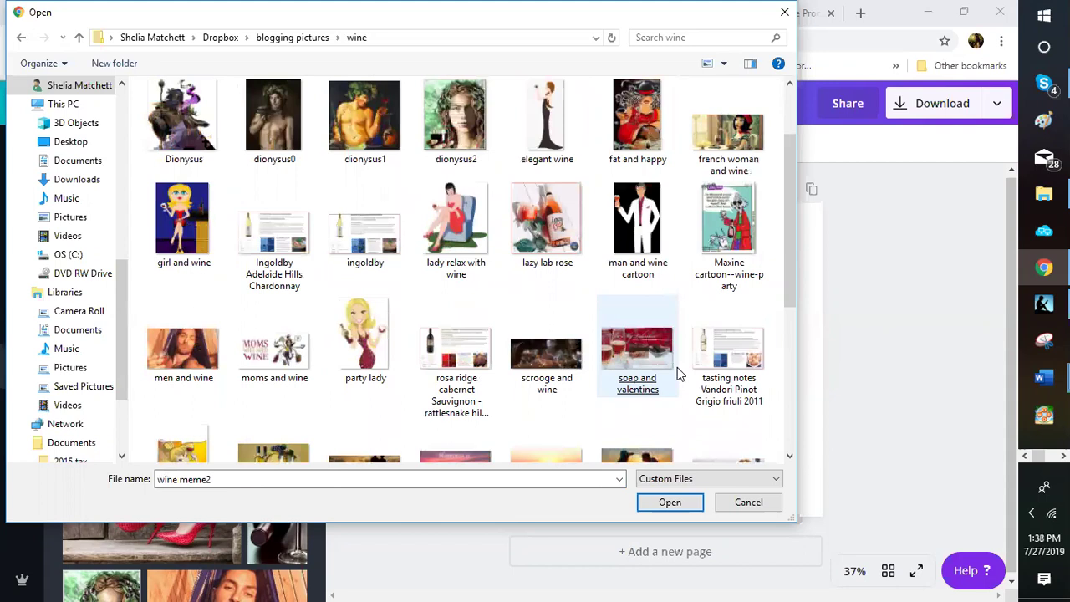
scroll(678, 367, "down", 2)
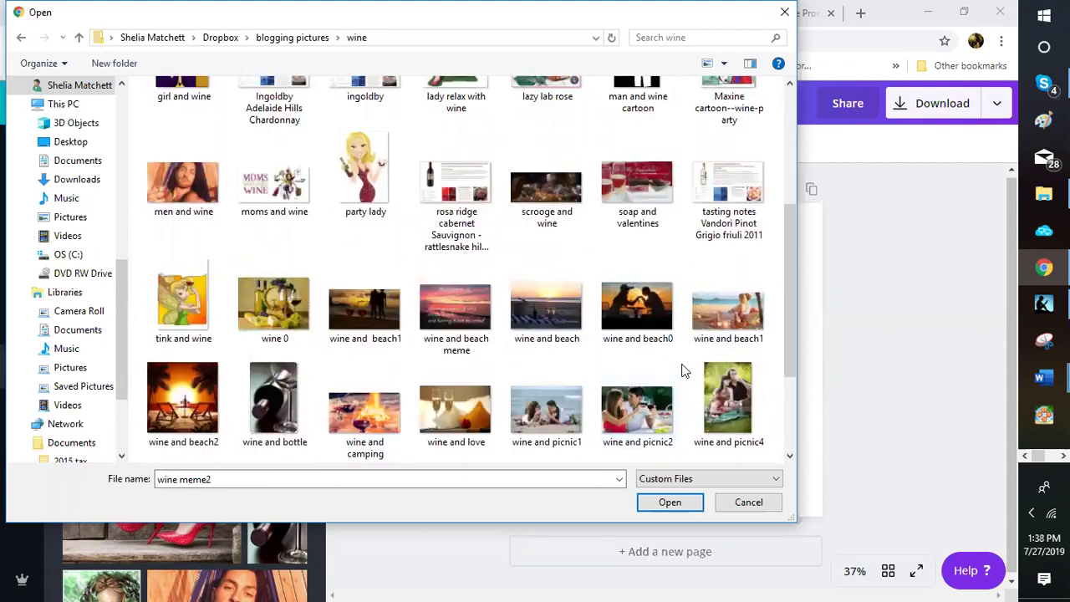
scroll(681, 370, "up", 2)
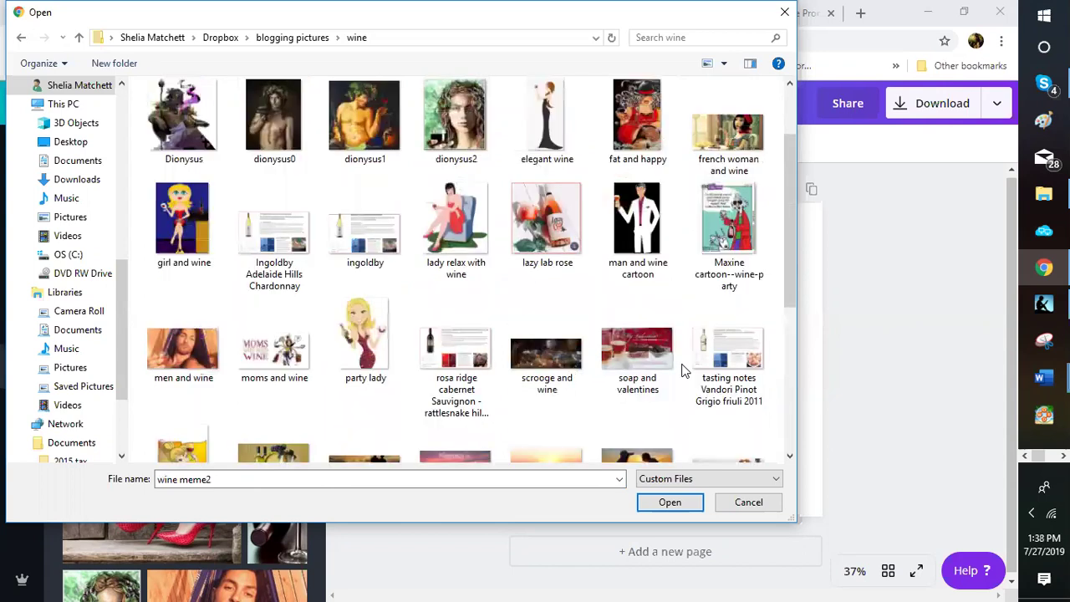
scroll(681, 370, "up", 1)
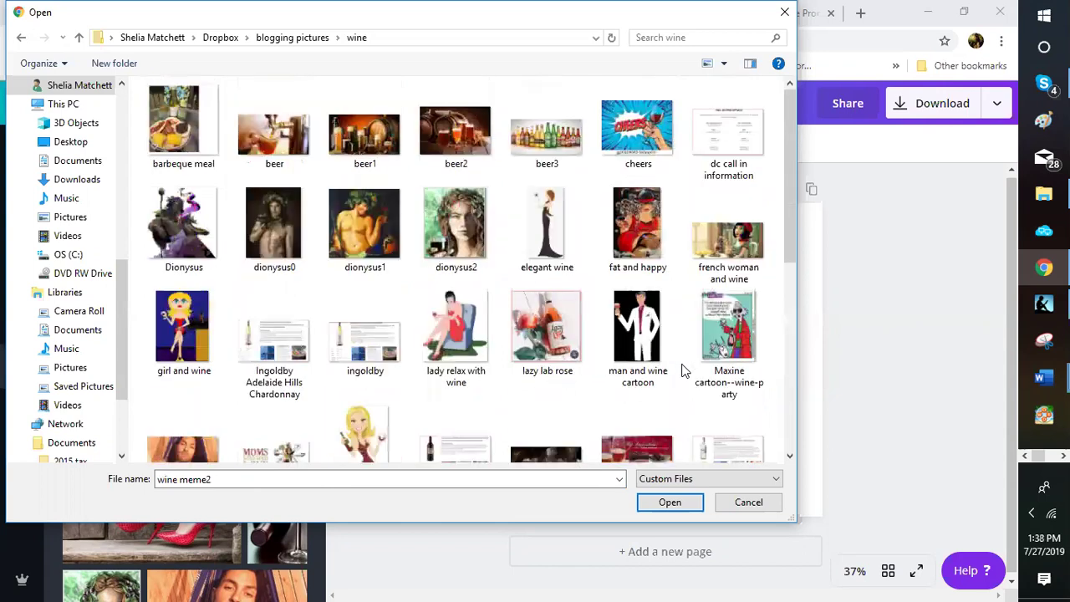
- Upload the "barbeque meal" picture and add it to the blank Instagram page
left_click(174, 134)
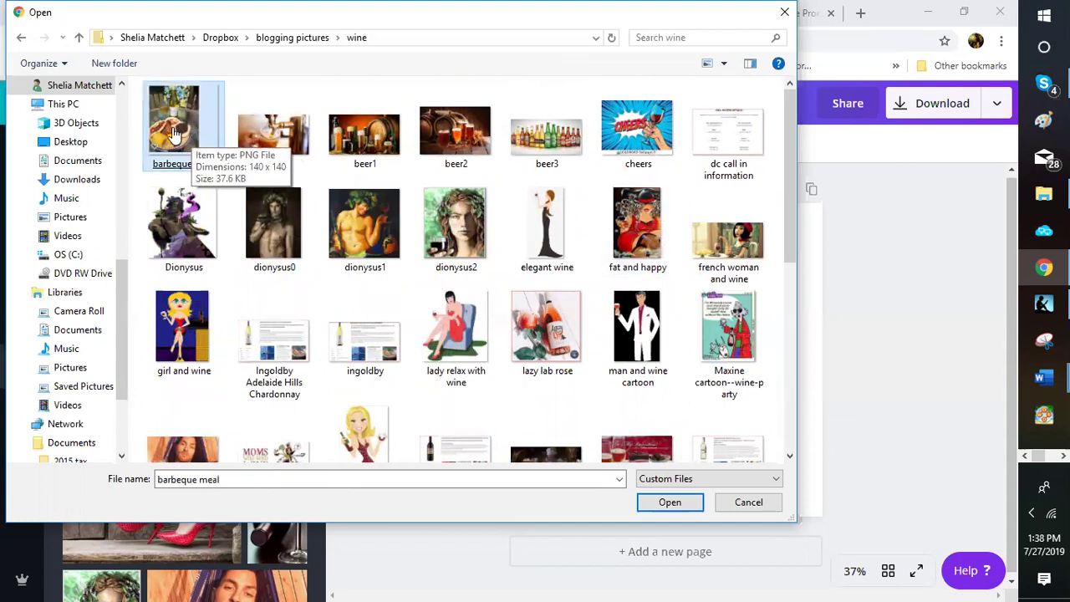
key("Escape")
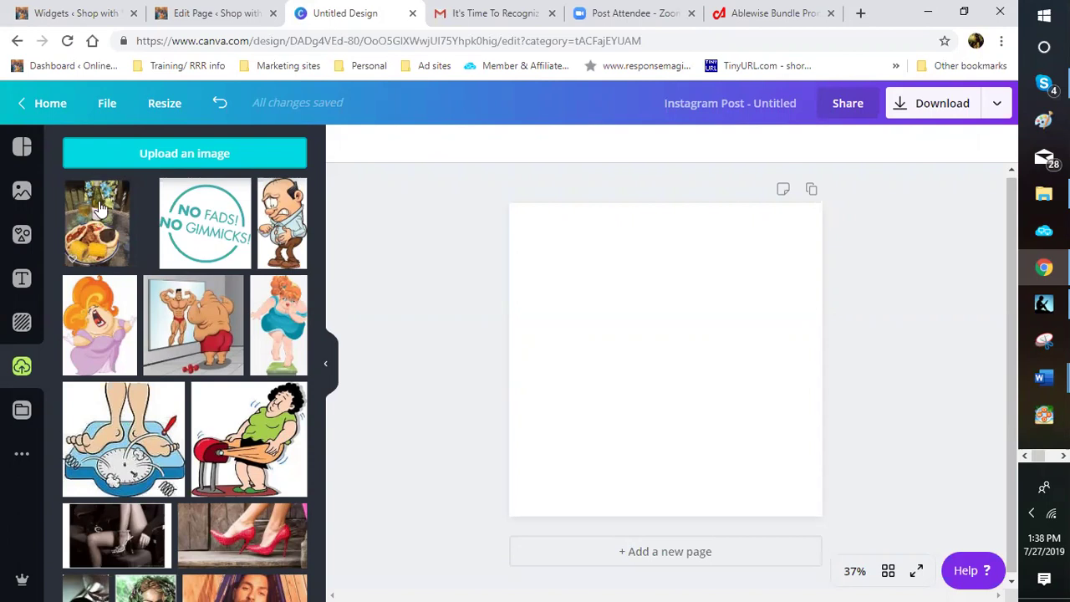
mouse_move(99, 207)
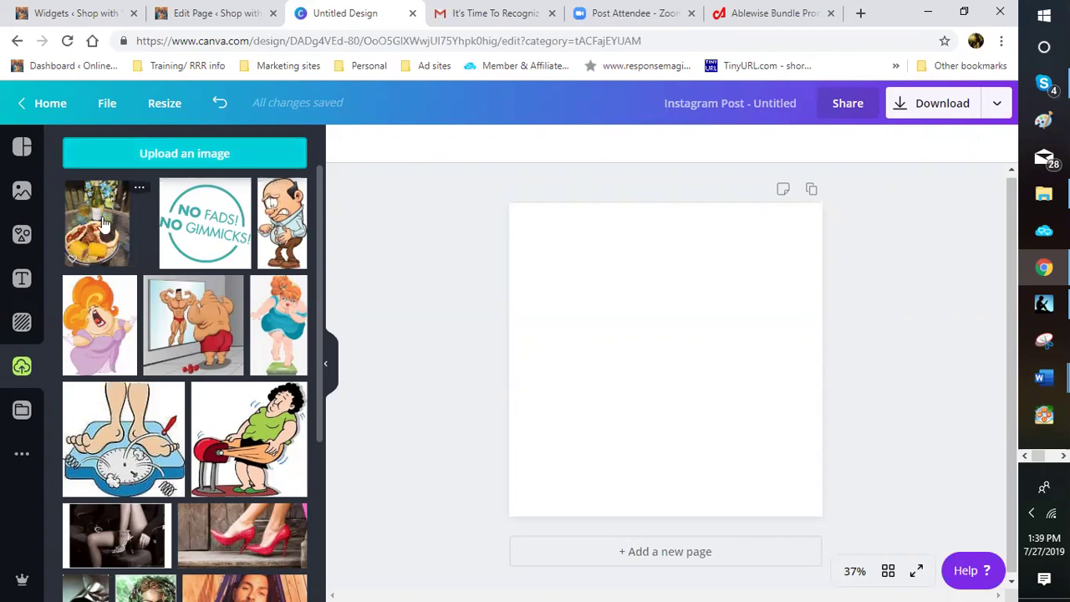
left_click(103, 224)
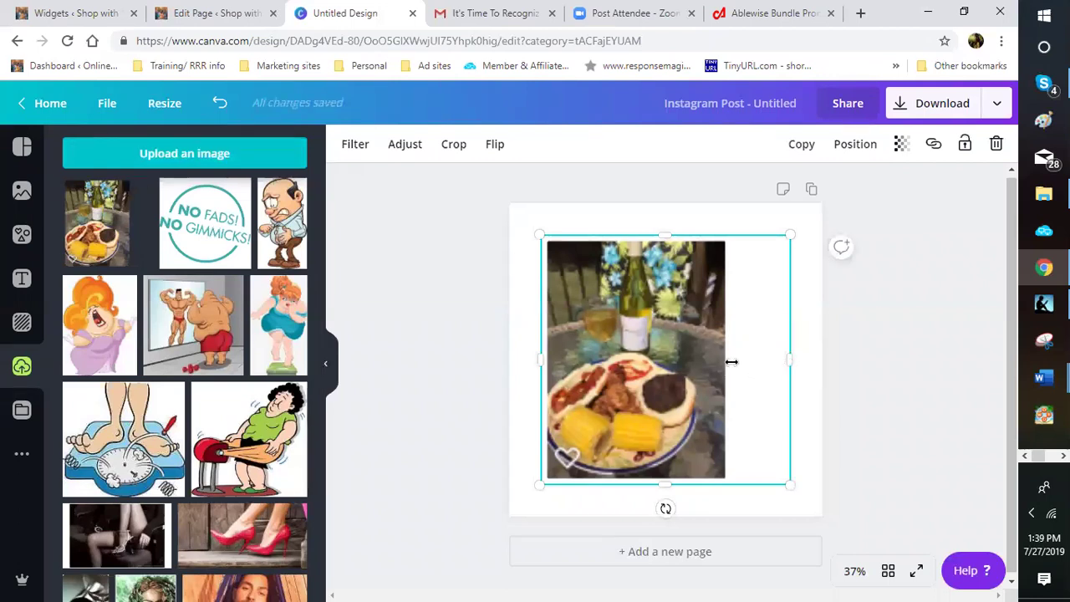
- Trim the white border off the sides and upper edge of the barbeque meal picture
left_click_drag(782, 362, 725, 369)
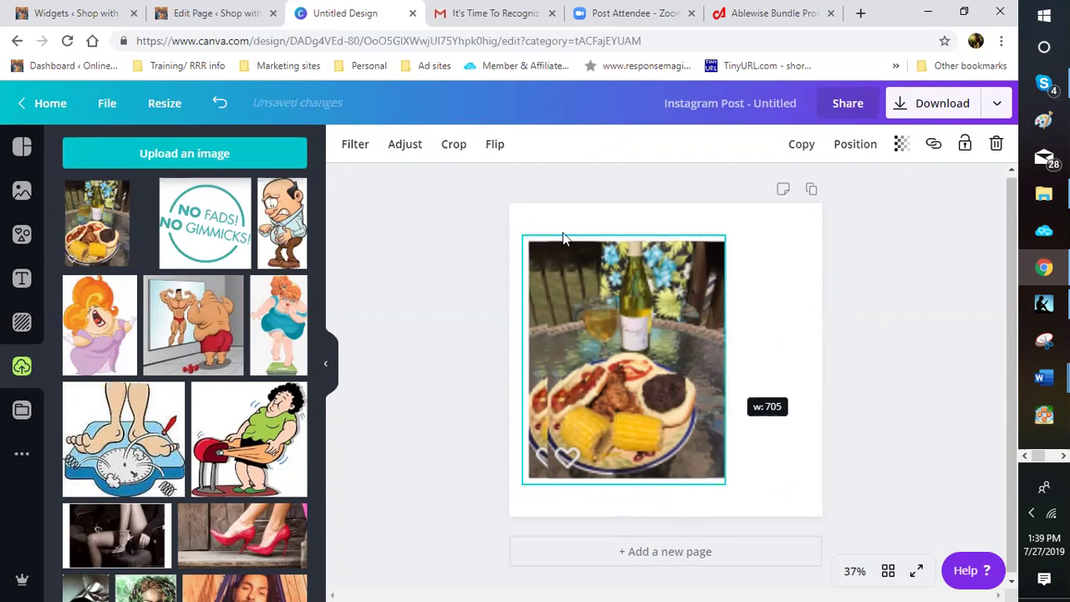
left_click(522, 358)
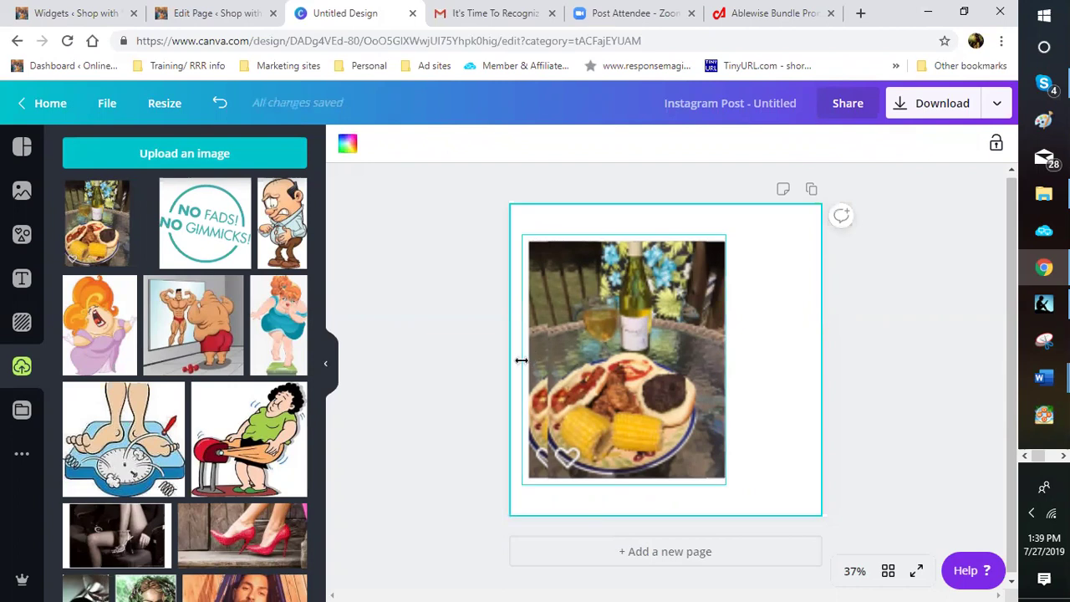
left_click(521, 361)
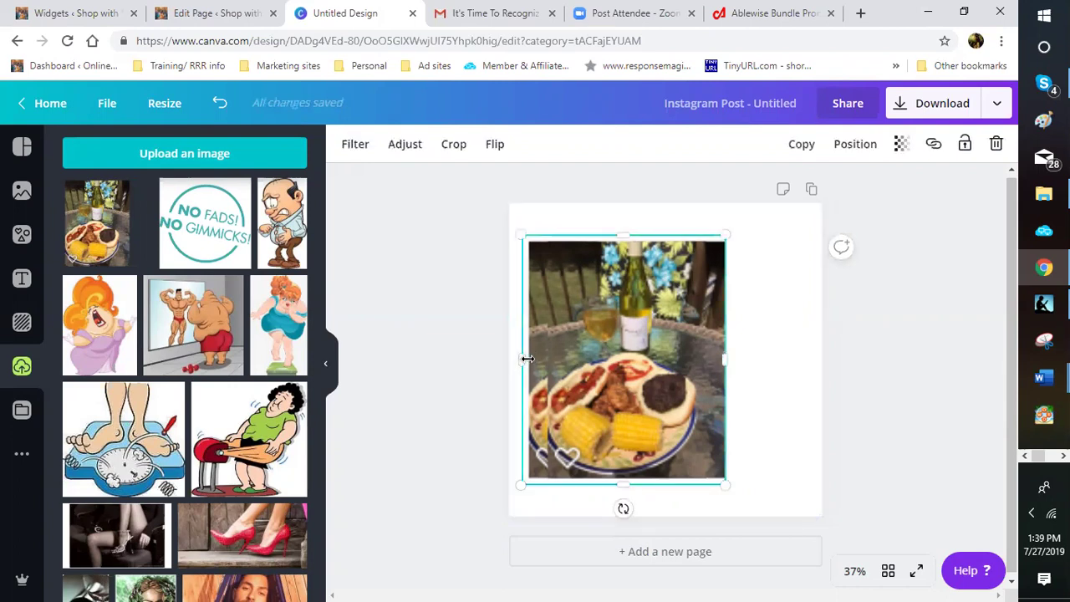
left_click_drag(529, 357, 576, 280)
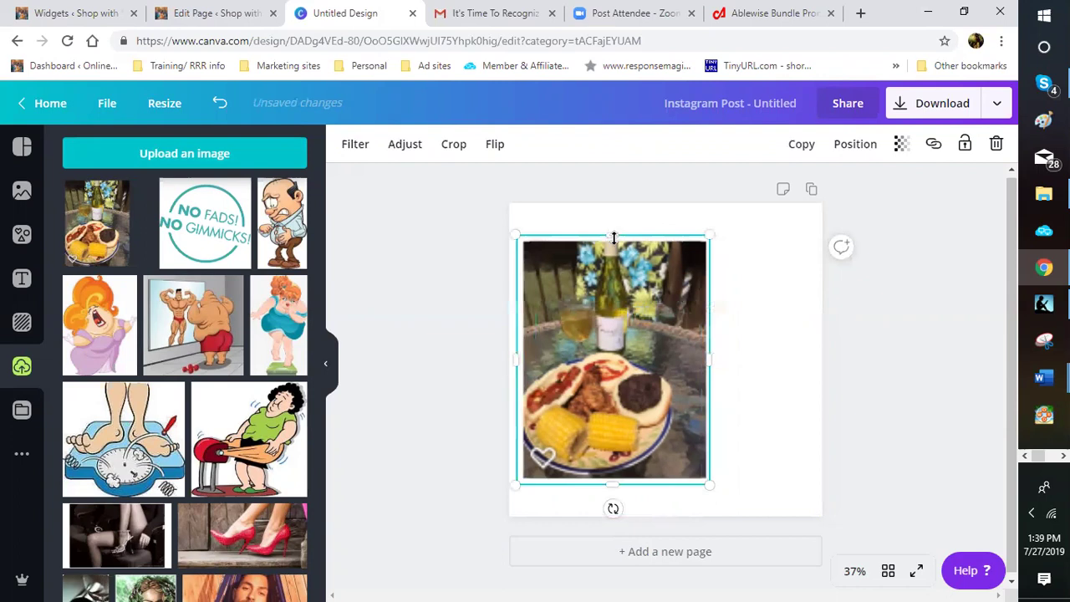
left_click_drag(614, 240, 613, 245)
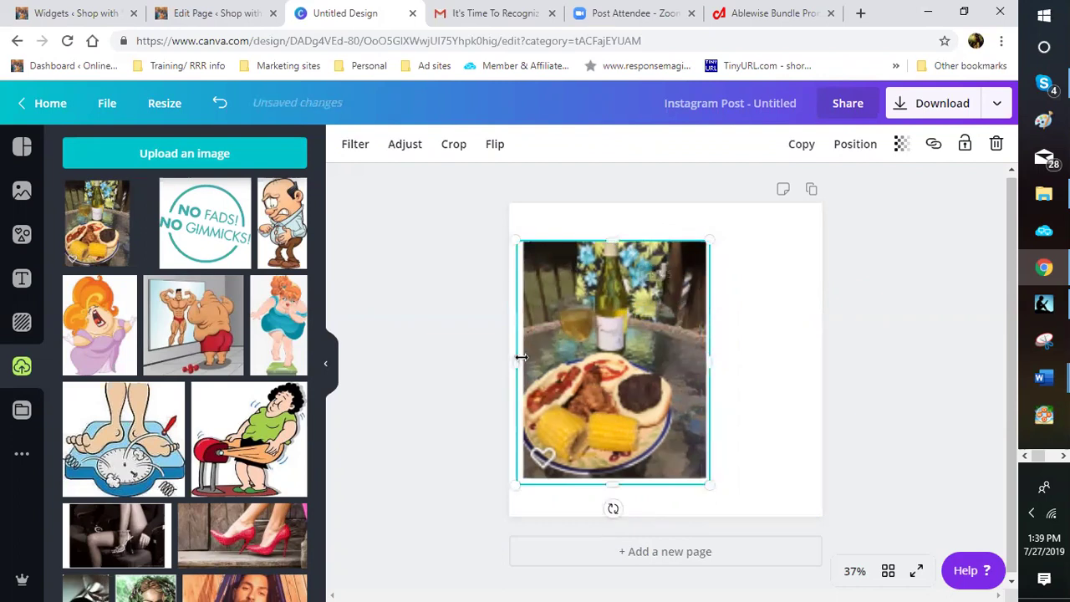
left_click_drag(701, 304, 702, 357)
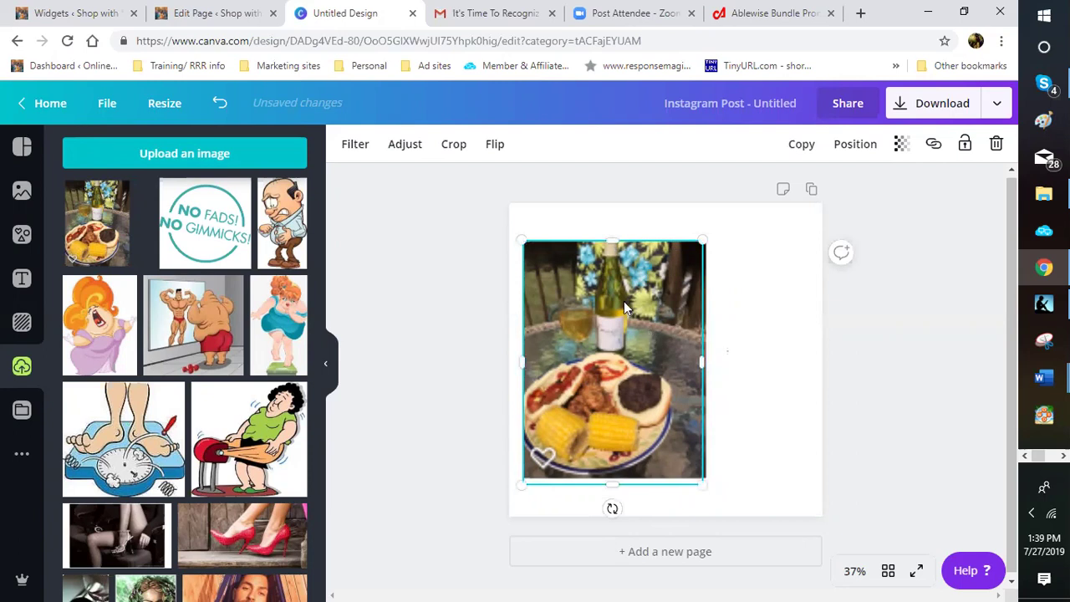
- Try scaling the barbeque meal picture down to about 615 by 833, and undo the change
key("Escape")
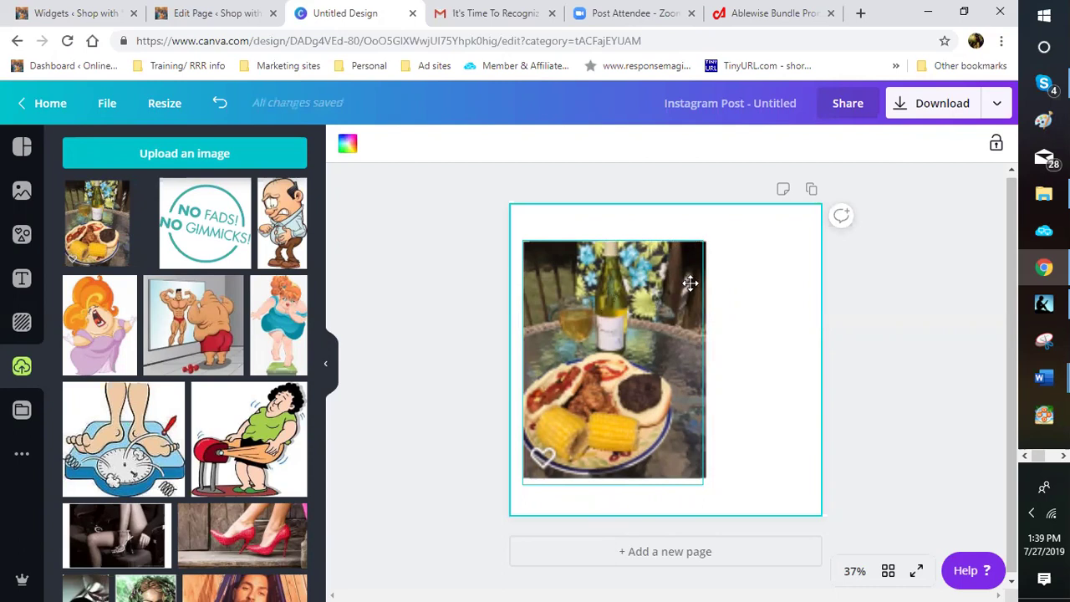
left_click(704, 245)
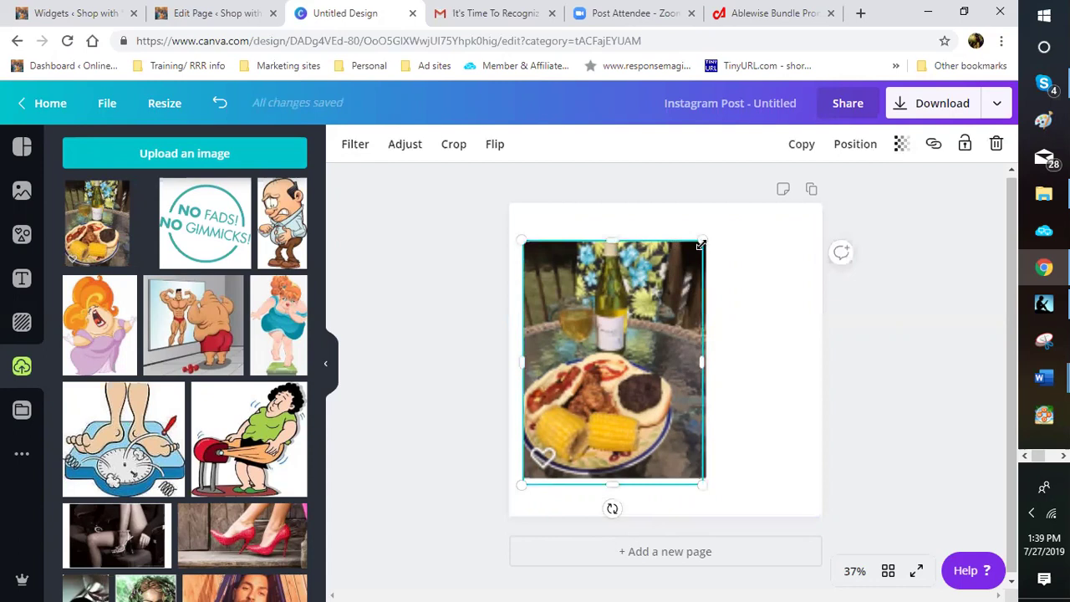
mouse_move(707, 241)
left_mouse_down()
mouse_move(693, 253)
mouse_move(700, 244)
left_mouse_up()
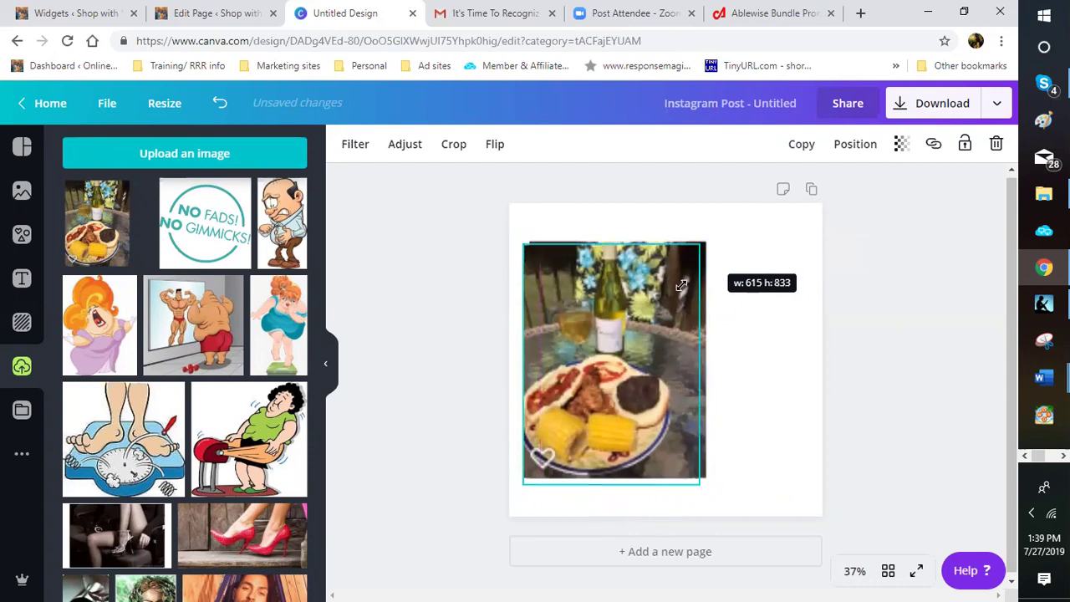
left_click(220, 104)
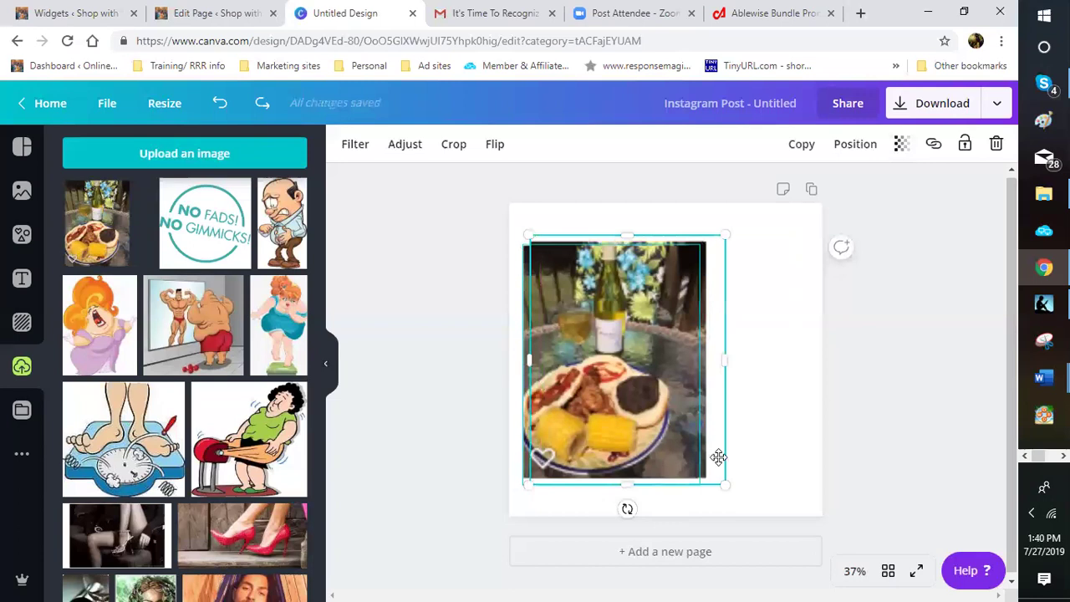
left_click(220, 102)
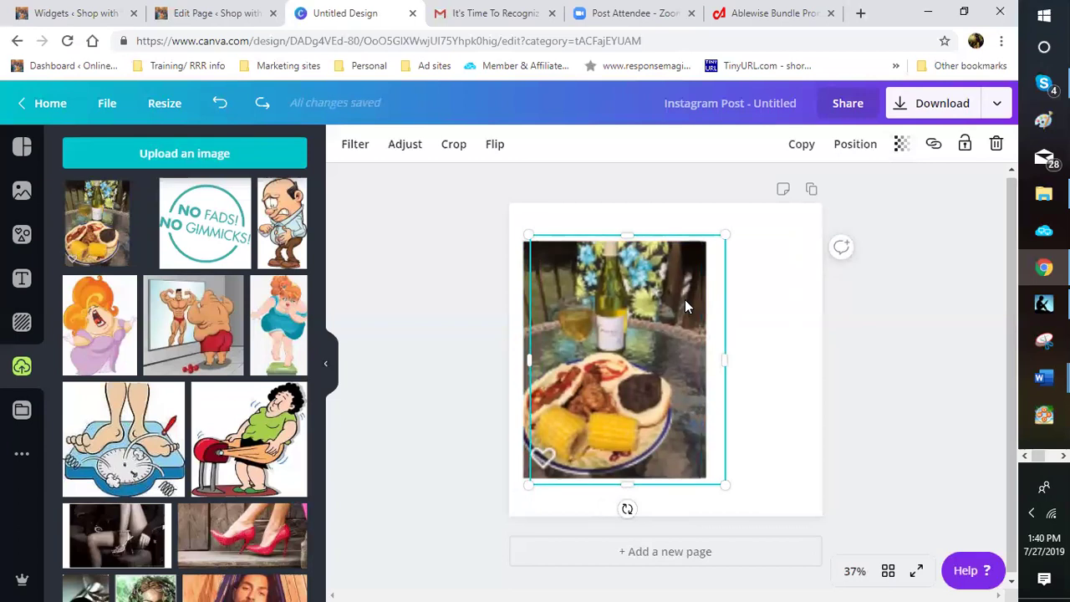
- Delete the extra copies of the barbeque meal picture lying over one another, keeping the trimmed one
left_click(996, 144)
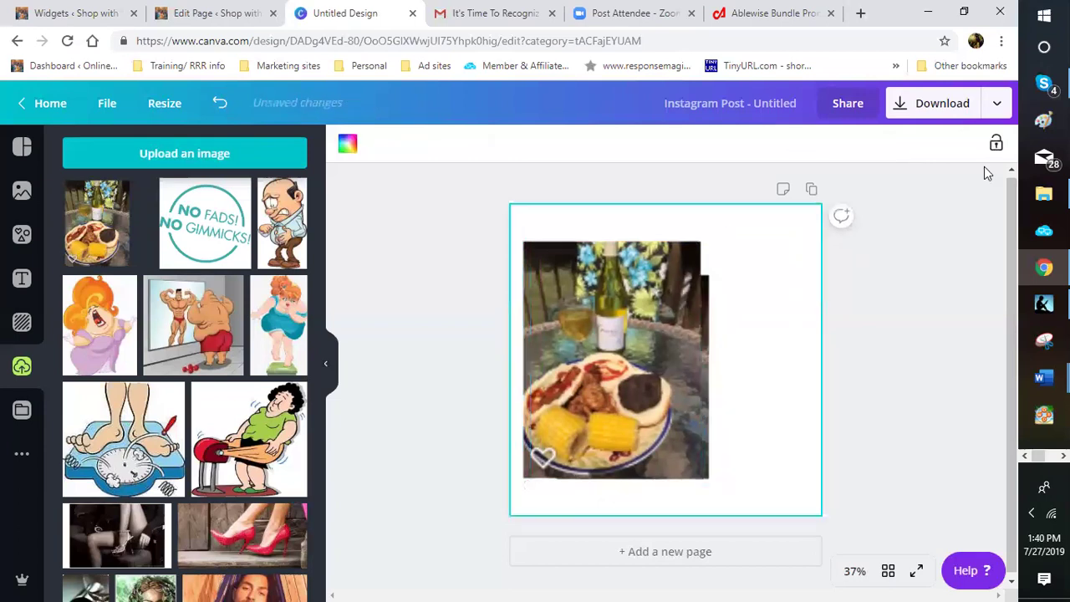
left_click(704, 315)
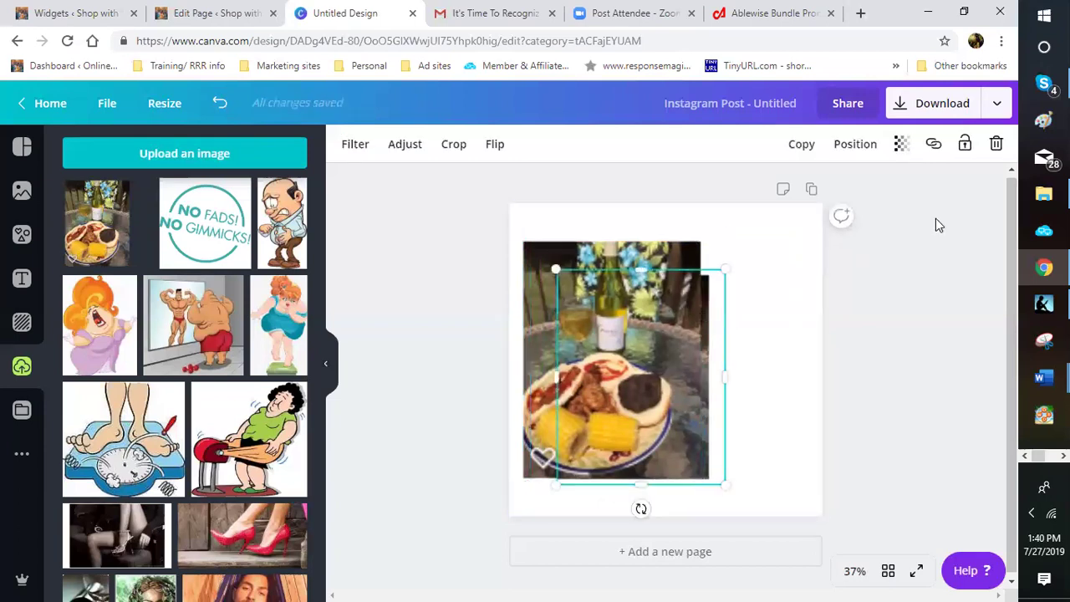
left_click(995, 144)
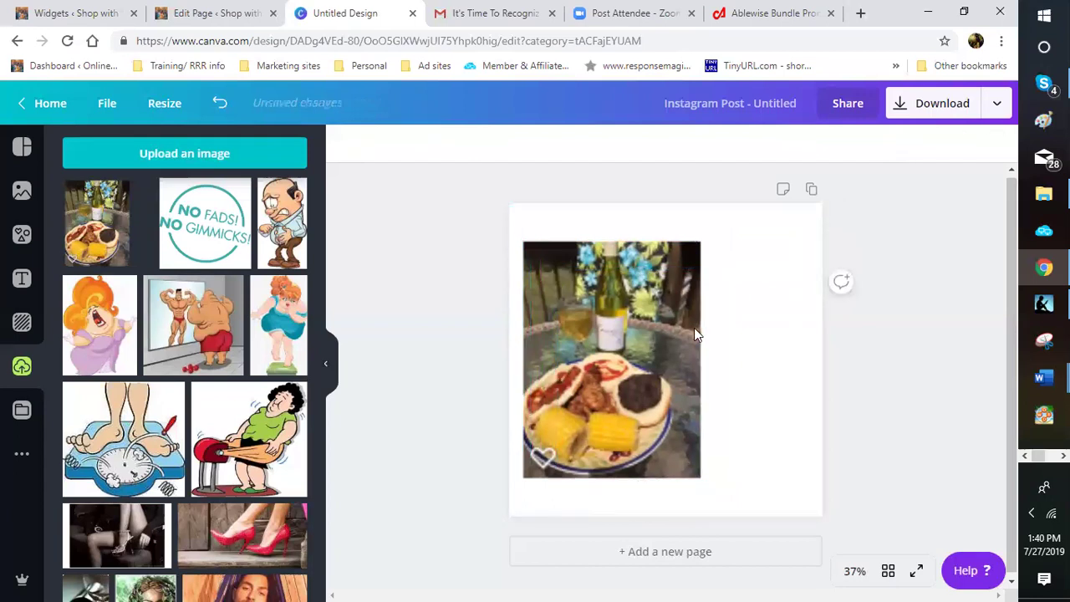
- Move the barbeque meal picture to the middle of the page, shrinking it and enlarging it again from its corner
left_click(604, 290)
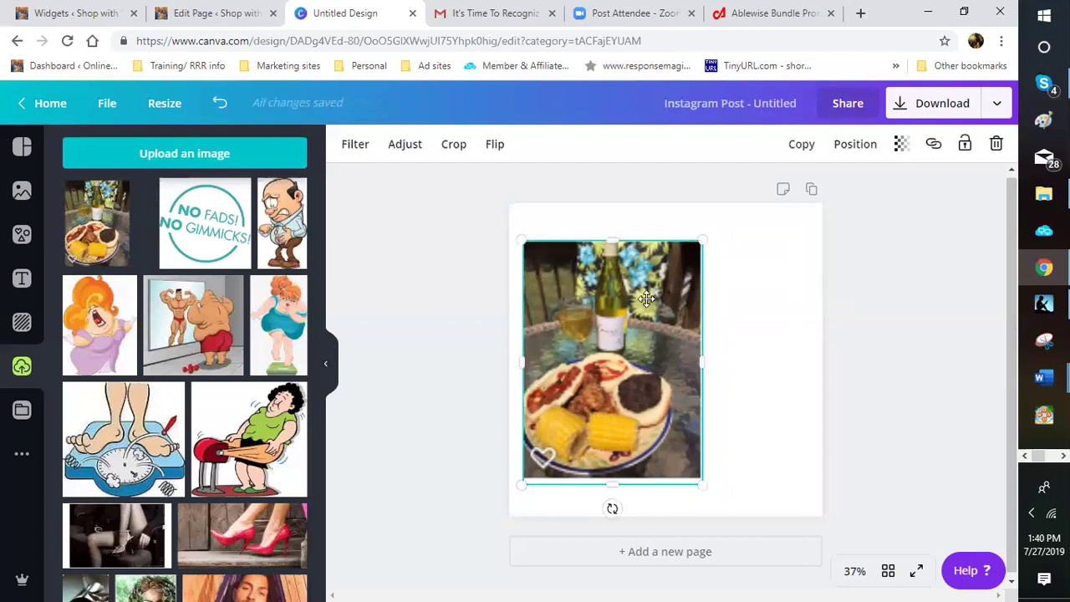
left_click_drag(604, 290, 614, 268)
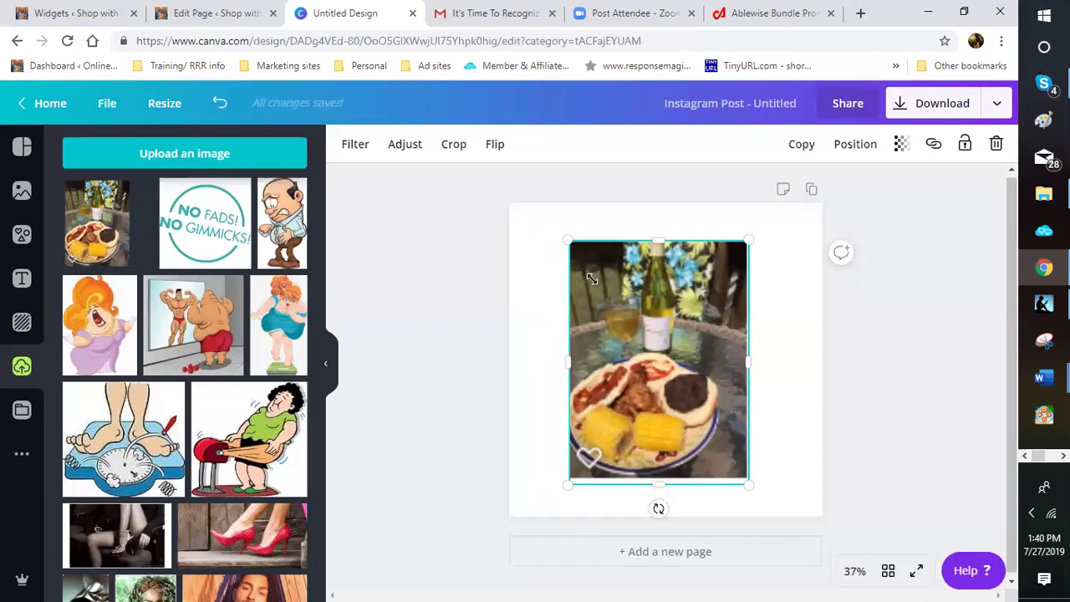
left_click_drag(591, 279, 620, 310)
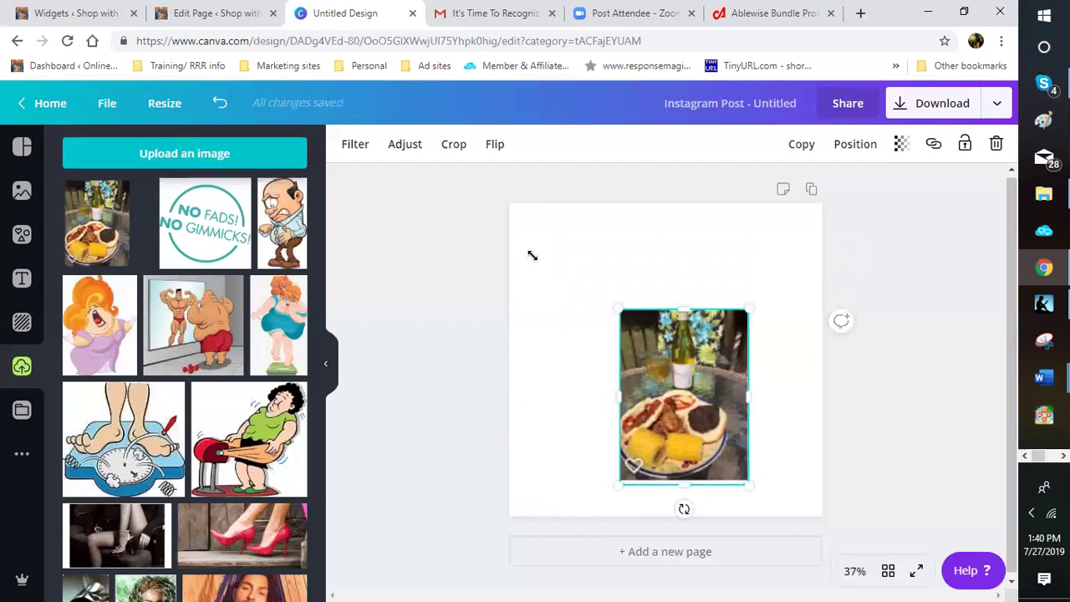
left_click_drag(616, 308, 576, 259)
left_click_drag(638, 295, 670, 307)
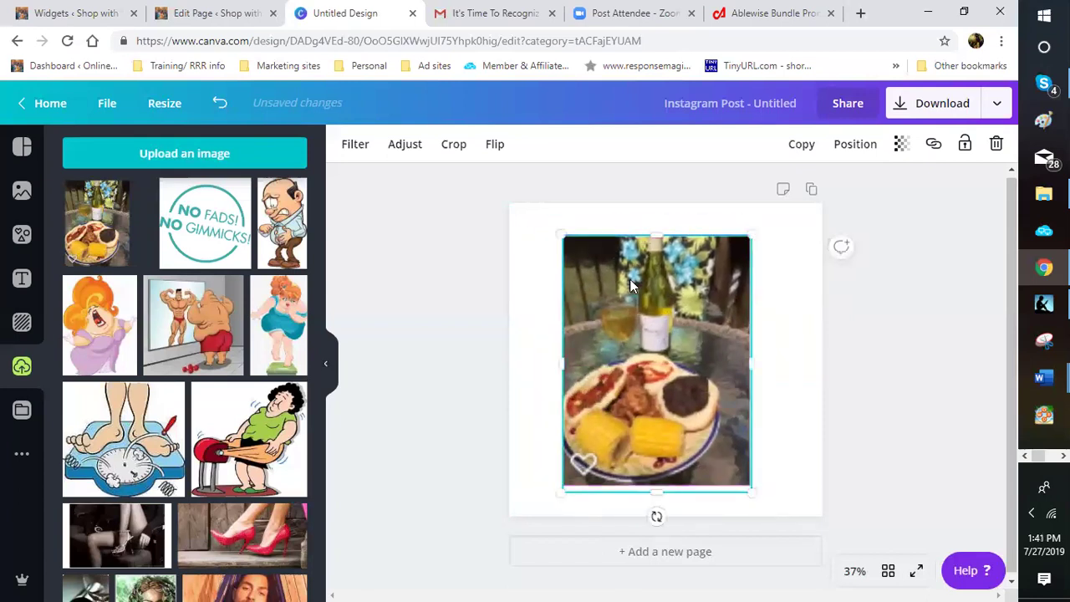
- Scale the barbeque meal picture down and place it in the lower part of the page, slightly left of centre
left_click(548, 241)
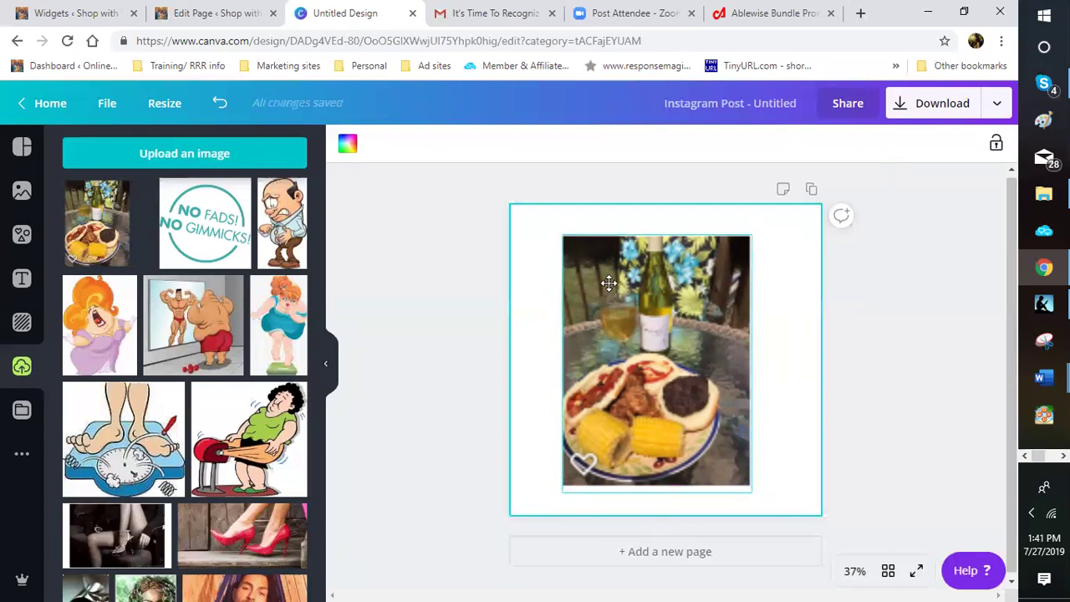
left_click(565, 243)
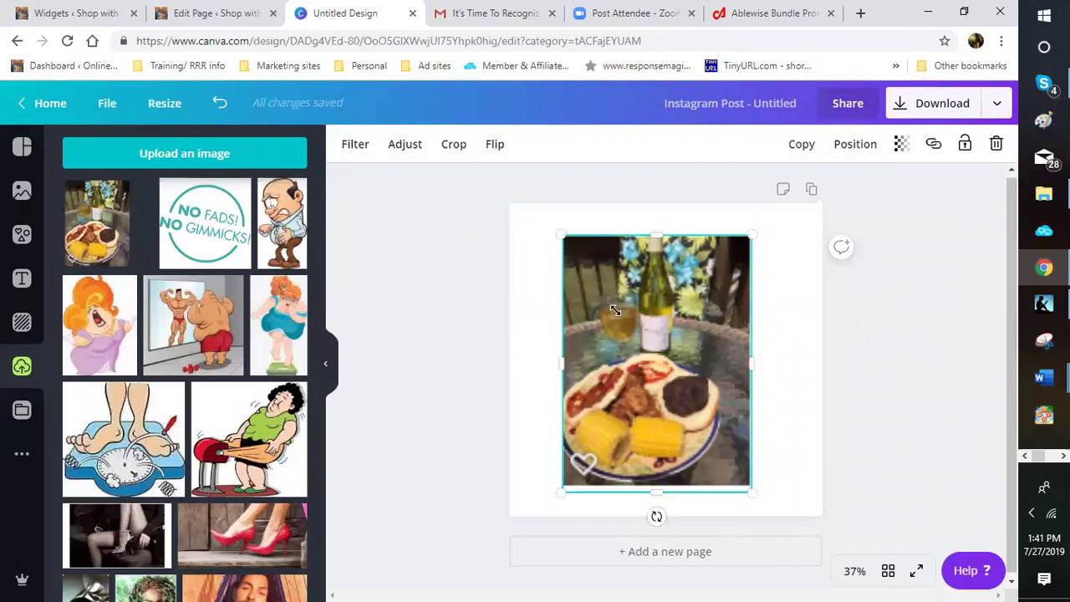
left_click_drag(621, 318, 595, 277)
left_click(583, 250)
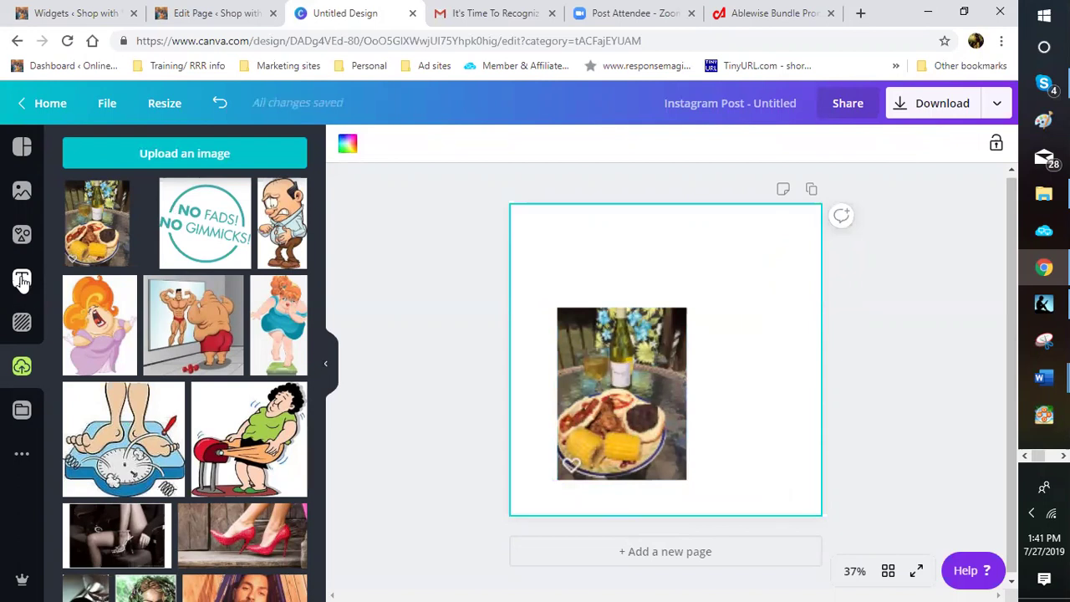
- Clear the overlapping duplicate headings, add a single heading across the meal picture, and widen its text box
left_click(23, 283)
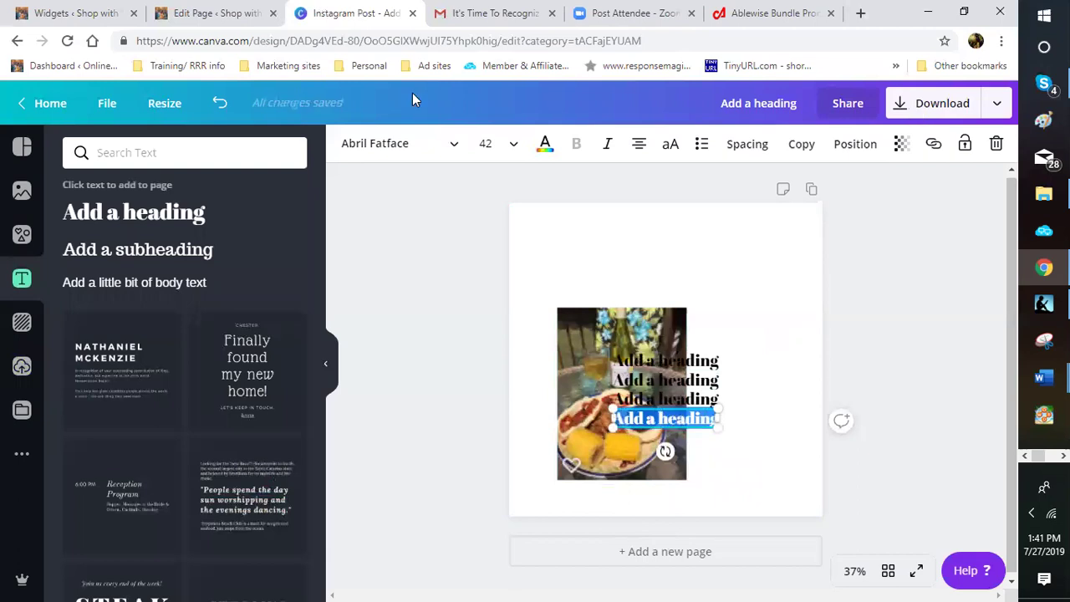
left_click(220, 107)
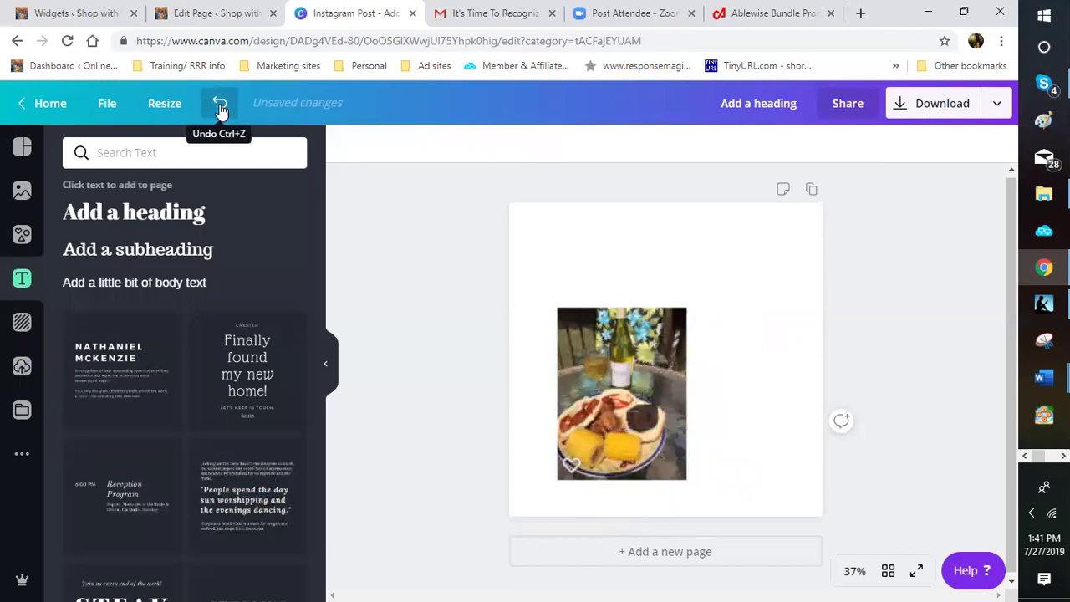
left_click(136, 214)
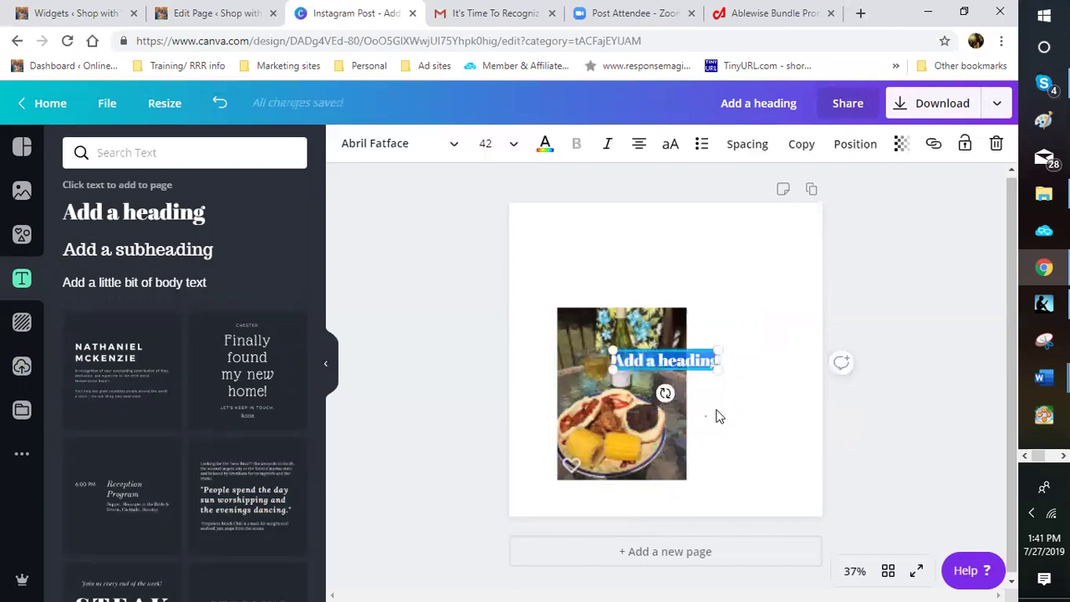
left_click(715, 365)
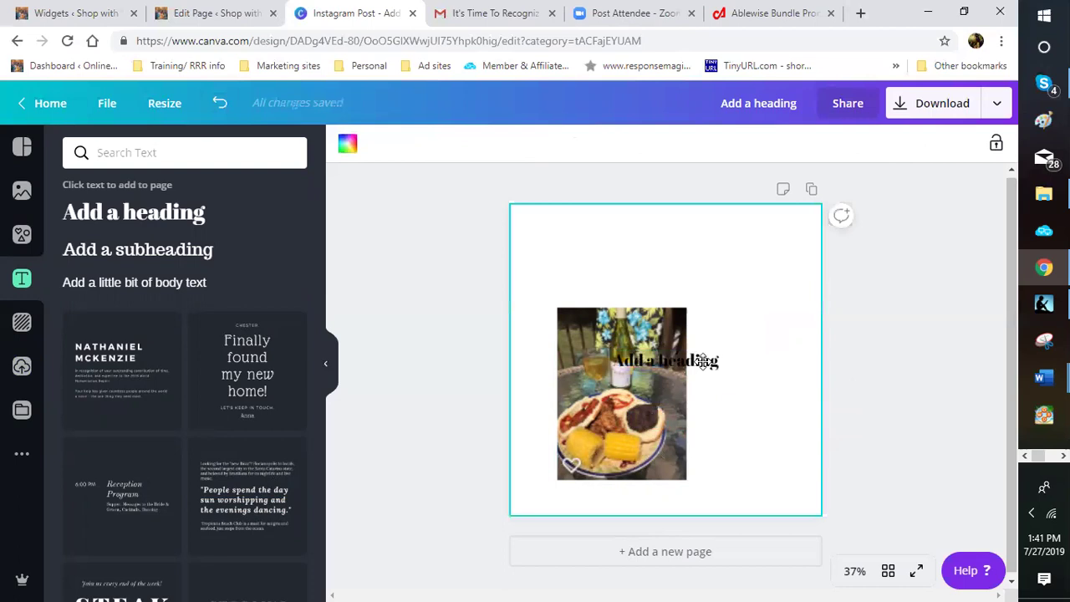
left_click(703, 361)
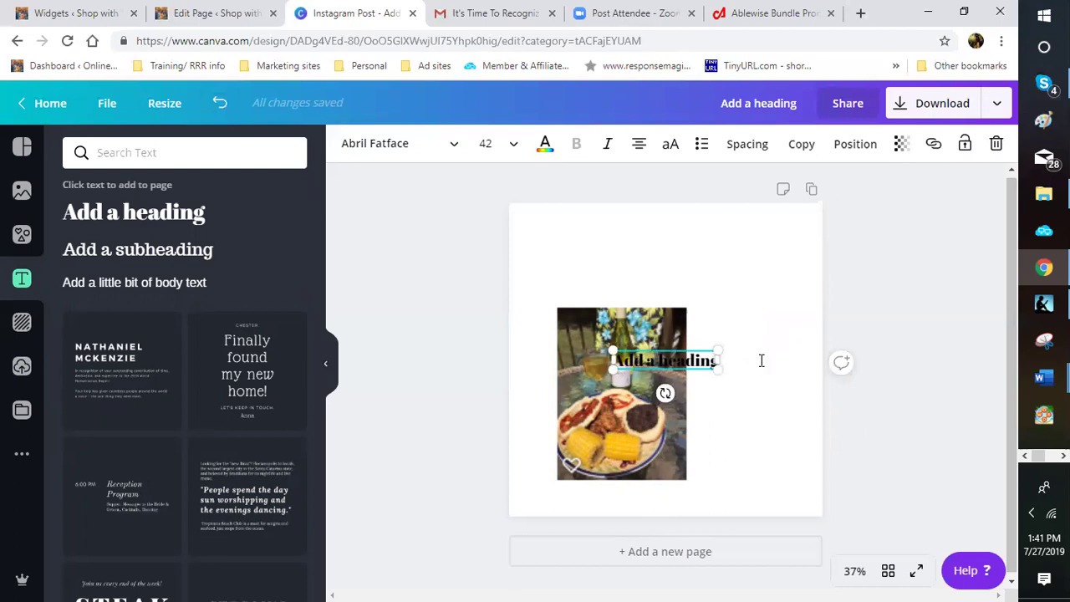
left_click_drag(717, 360, 762, 360)
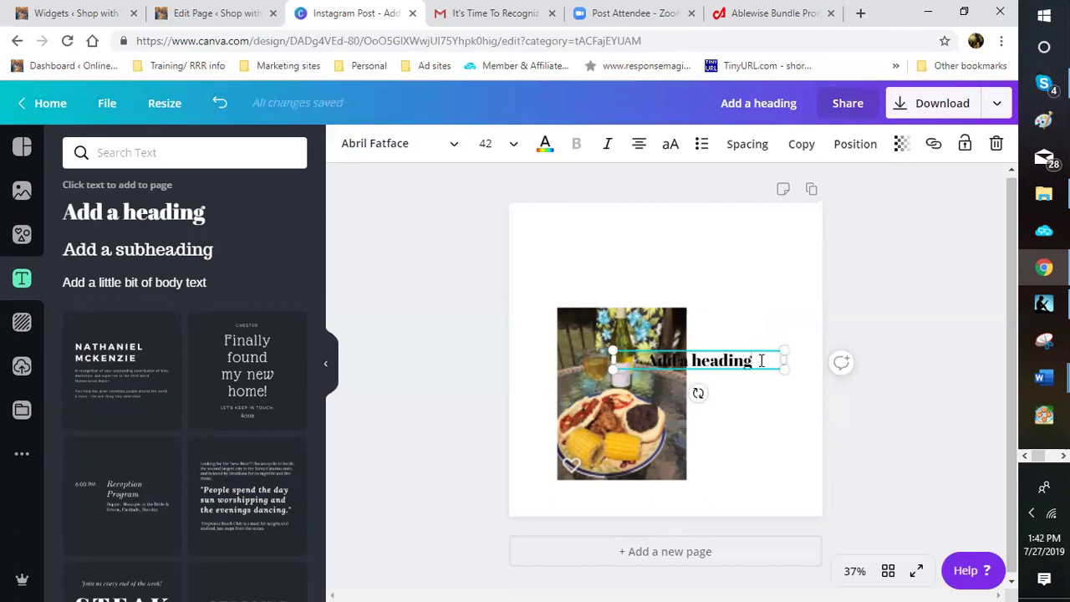
- Erase all of the placeholder text so the heading is removed from the page
key("BackSpace")
key("BackSpace")
key("BackSpace")
key("BackSpace")
key("BackSpace")
key("BackSpace")
key("BackSpace")
key("BackSpace")
key("BackSpace")
key("BackSpace")
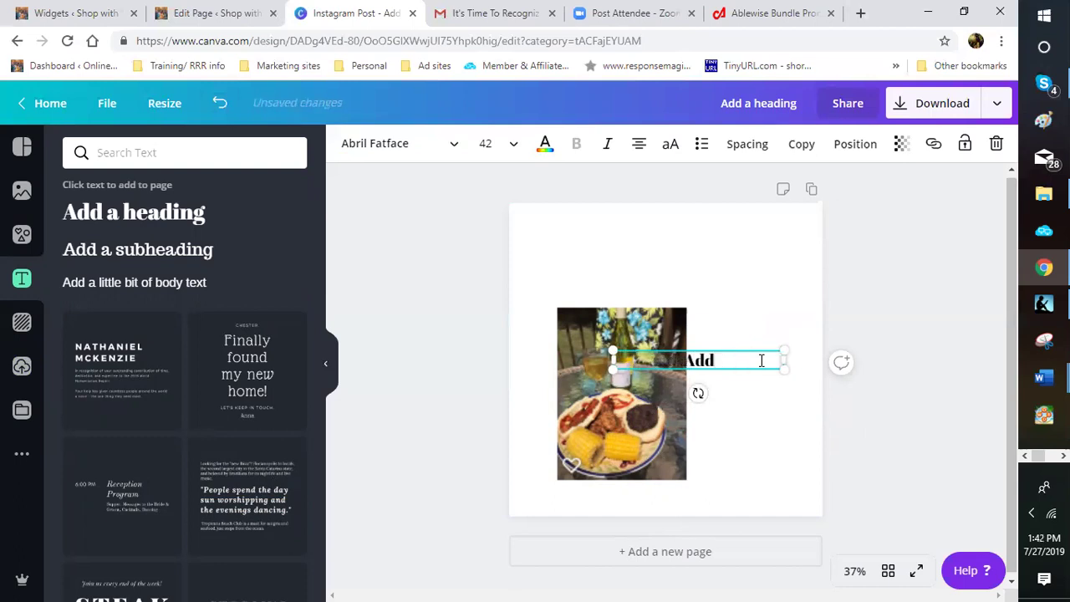
key("BackSpace")
key("BackSpace")
key("BackSpace")
left_click(715, 369)
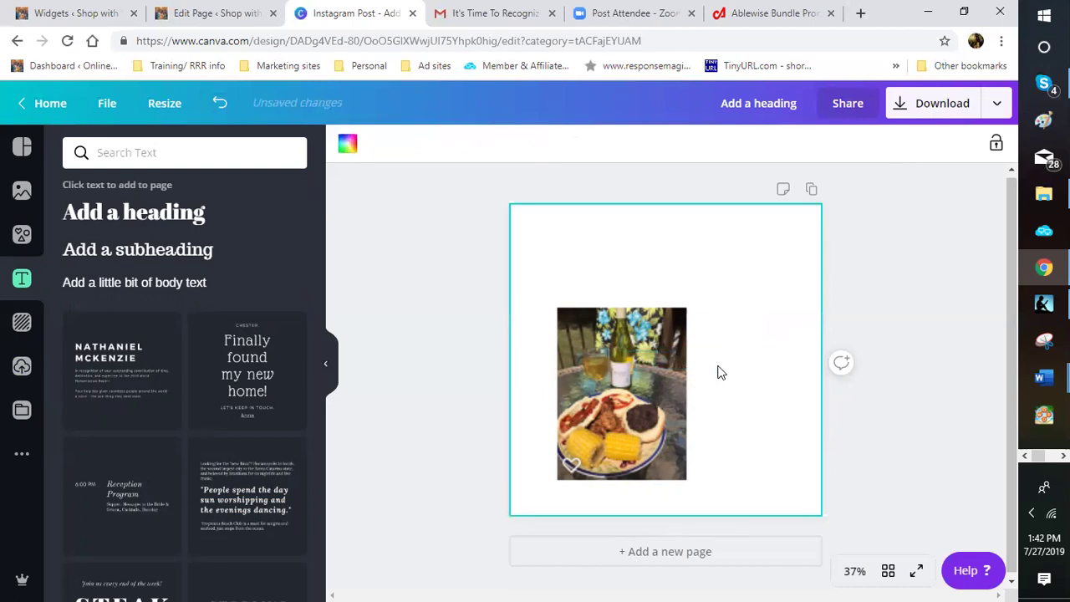
- Add a new heading, place it above the meal picture, and widen its text box
left_click(145, 220)
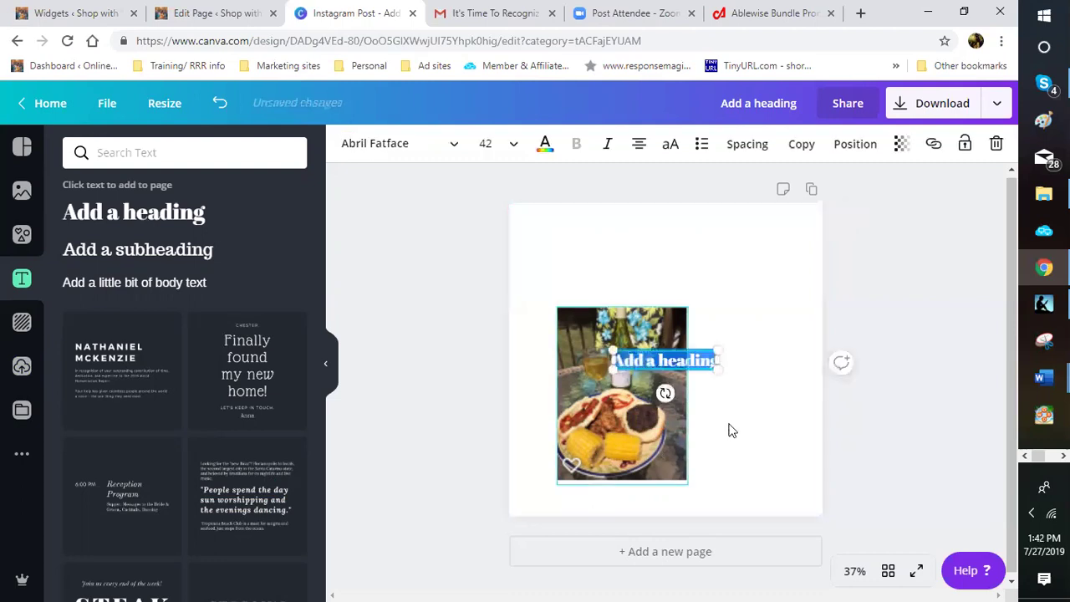
left_click(728, 413)
left_click_drag(685, 370, 778, 273)
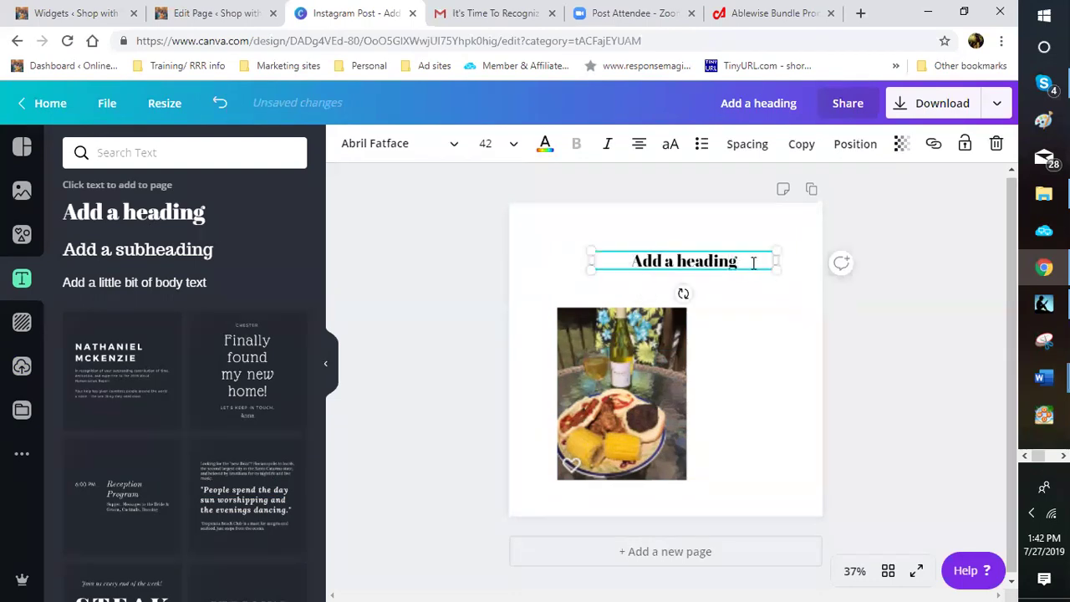
- Replace the heading's placeholder text with "Summer Barbeque and Wine"
key("BackSpace")
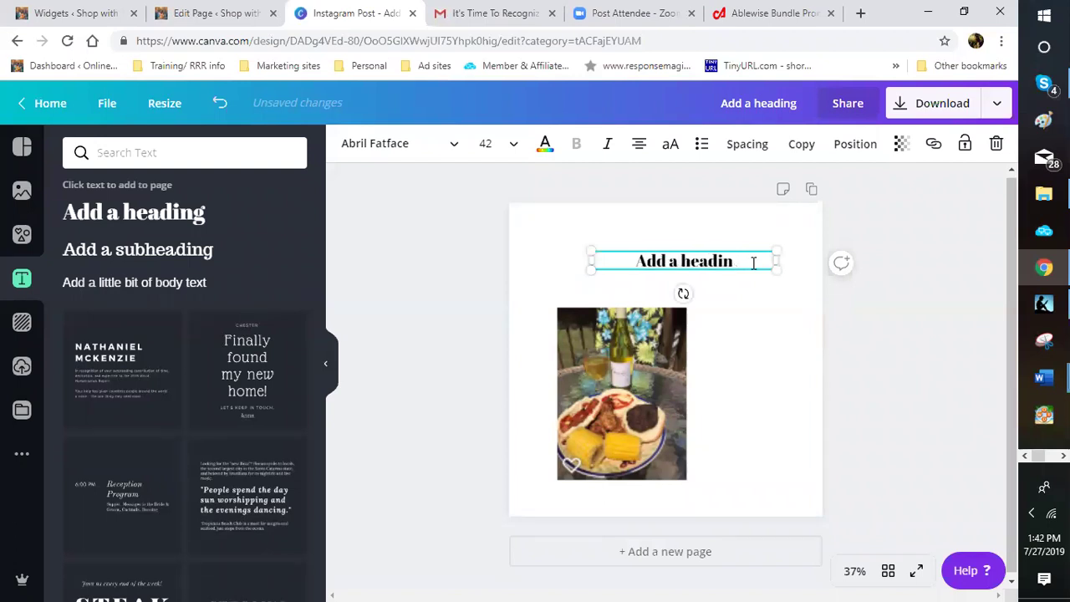
key("ctrl+a")
key("BackSpace")
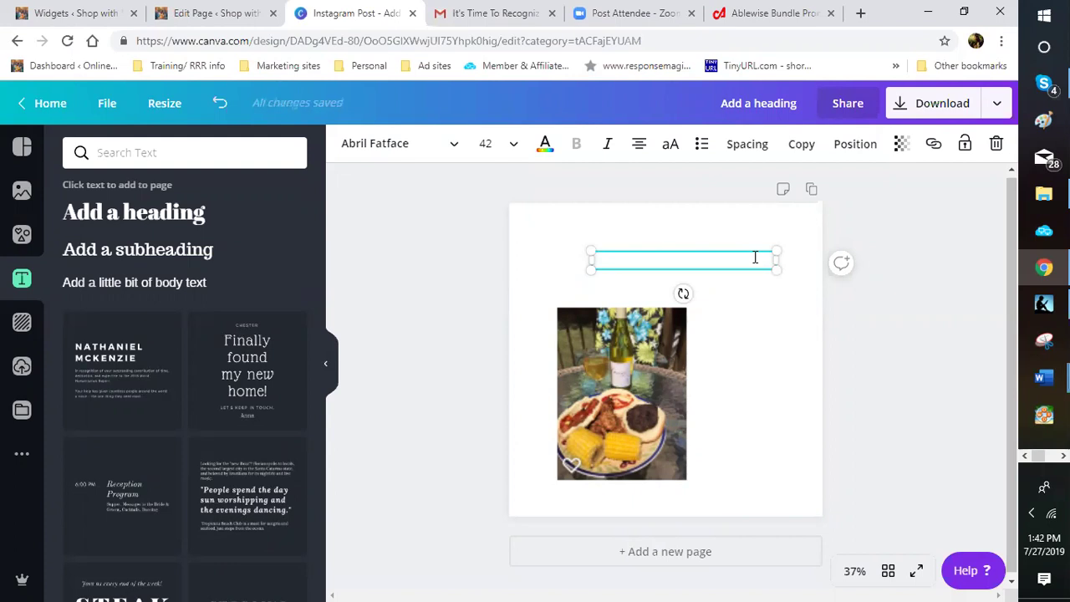
type("Barnr")
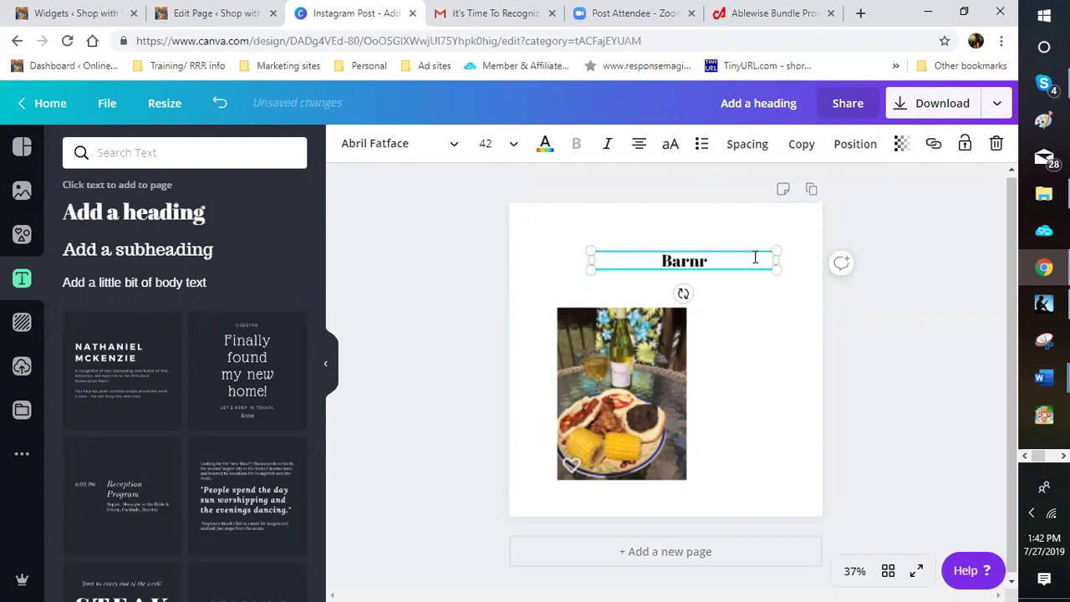
key("BackSpace")
key("BackSpace")
type("beque")
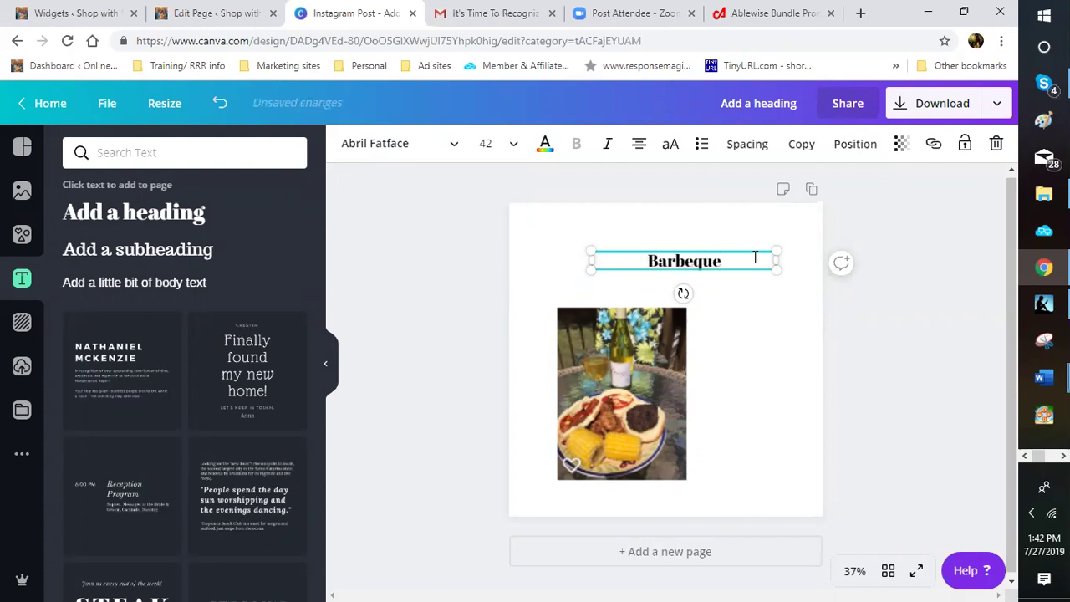
type(" and Wine")
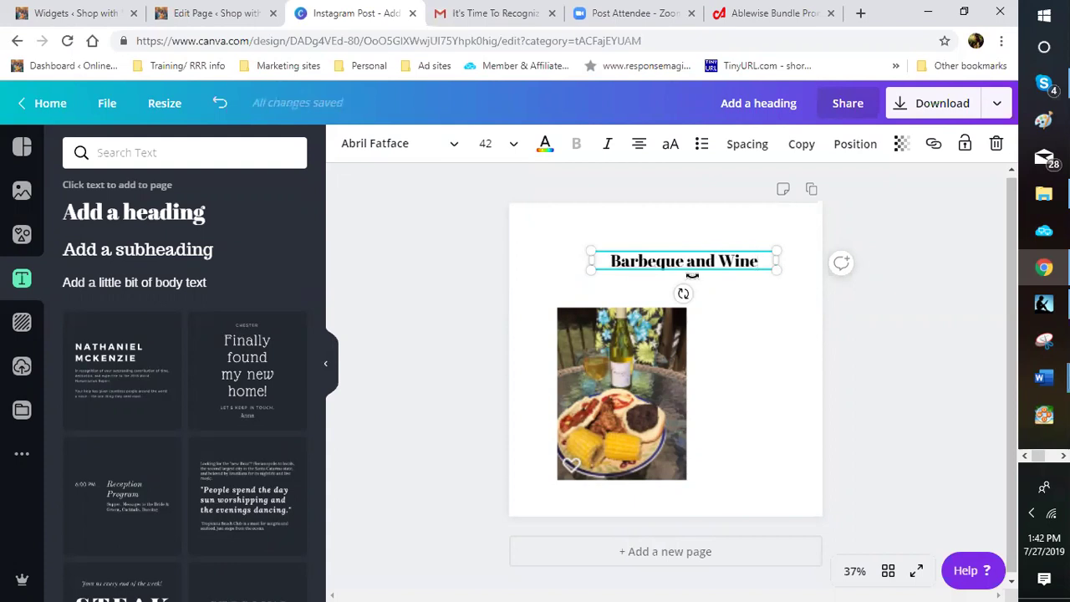
left_click(611, 262)
type("Summer")
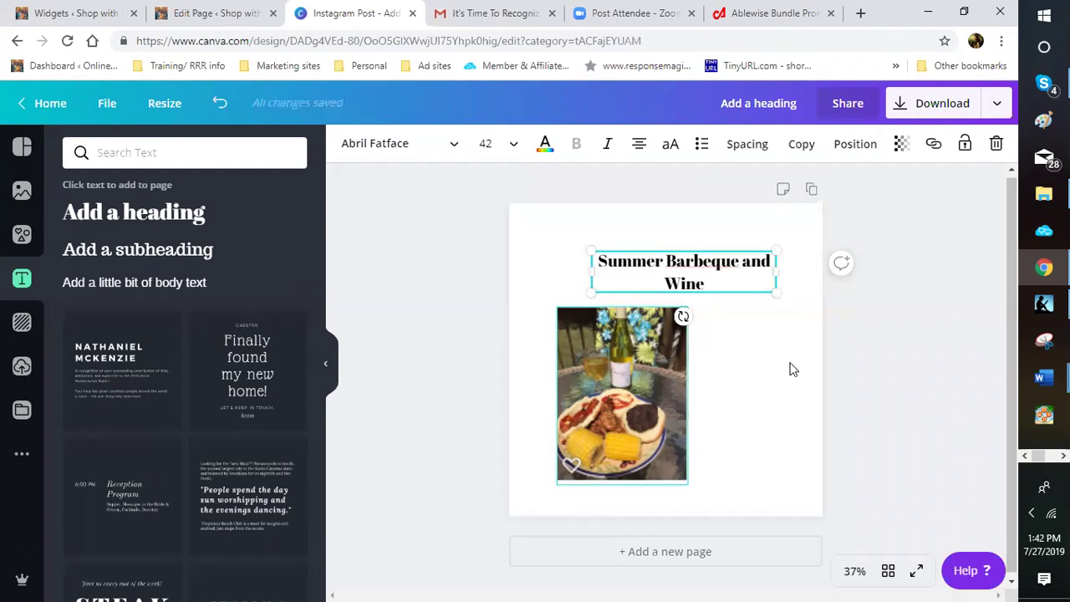
left_click(696, 339)
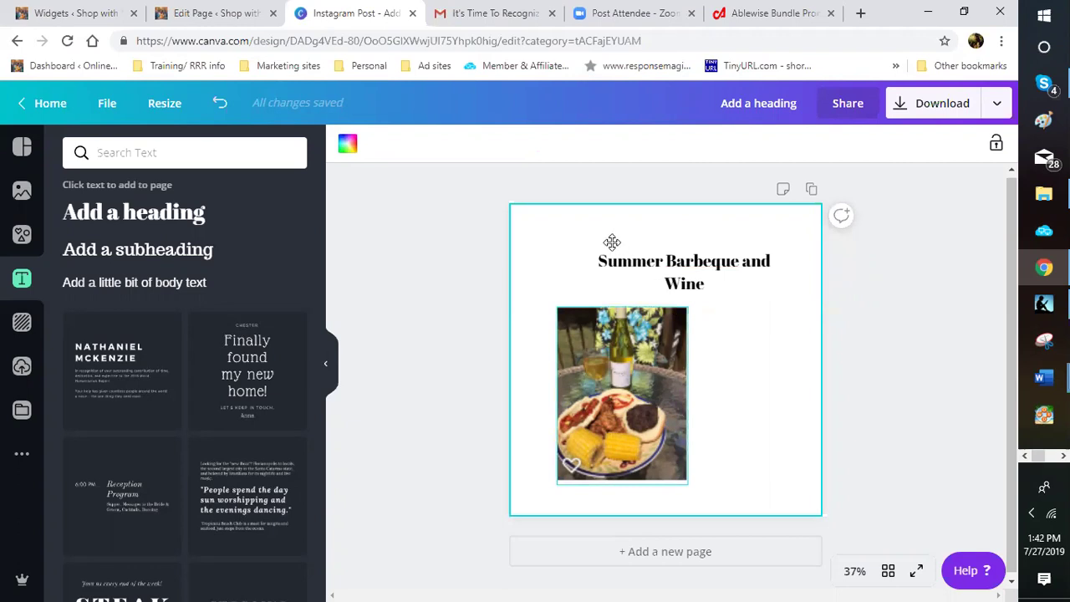
- Move the heading to the upper left of the page and the meal picture up directly beneath it
left_click_drag(684, 255, 689, 257)
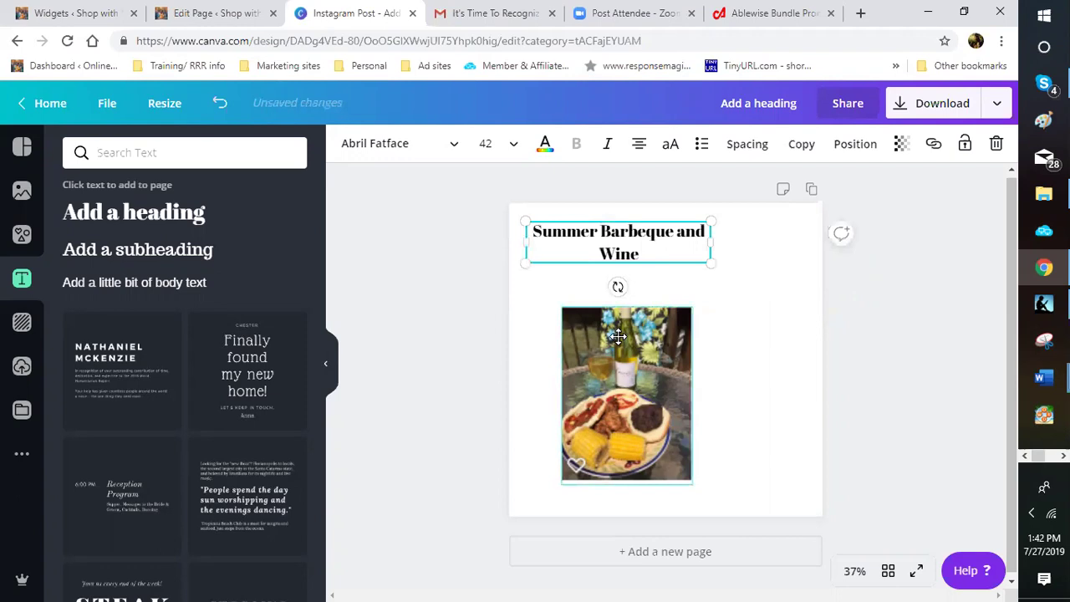
left_click_drag(615, 314, 743, 359)
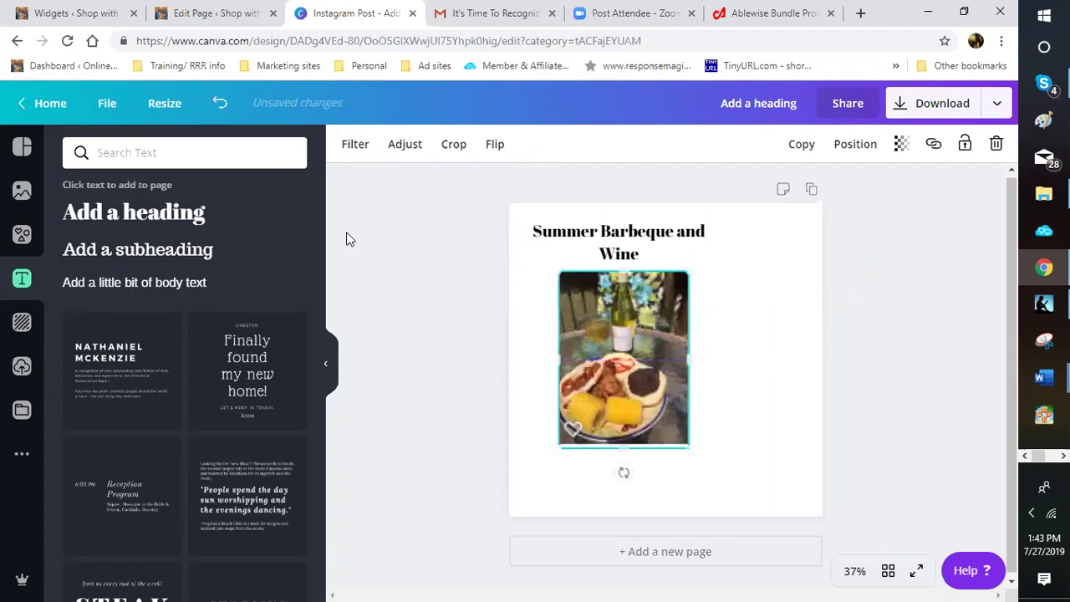
key("Escape")
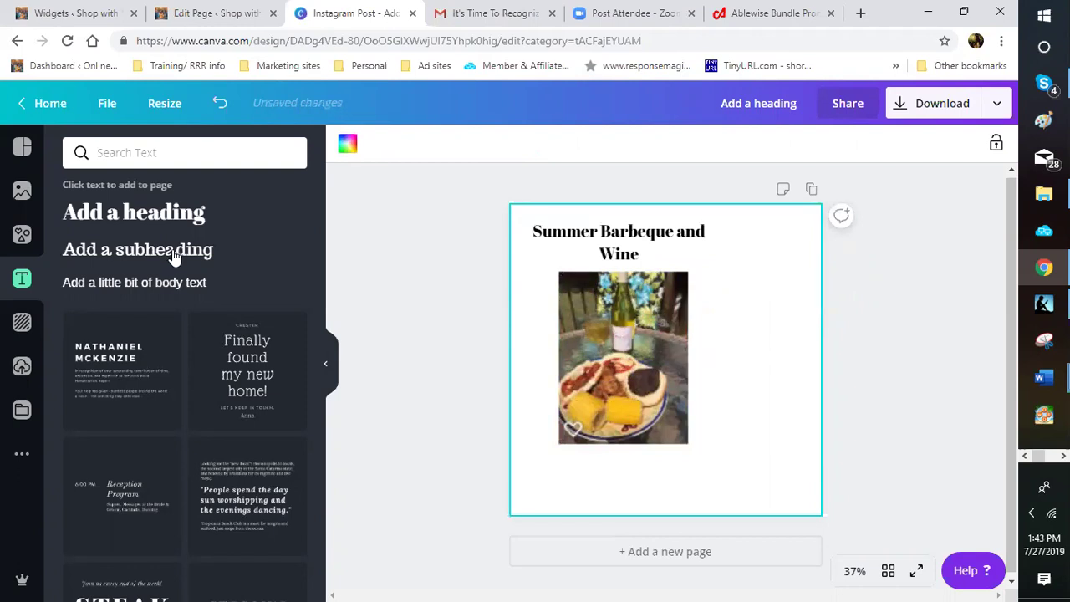
- Add a subheading and place it beside the meal picture, in the empty area to its right
left_click(173, 257)
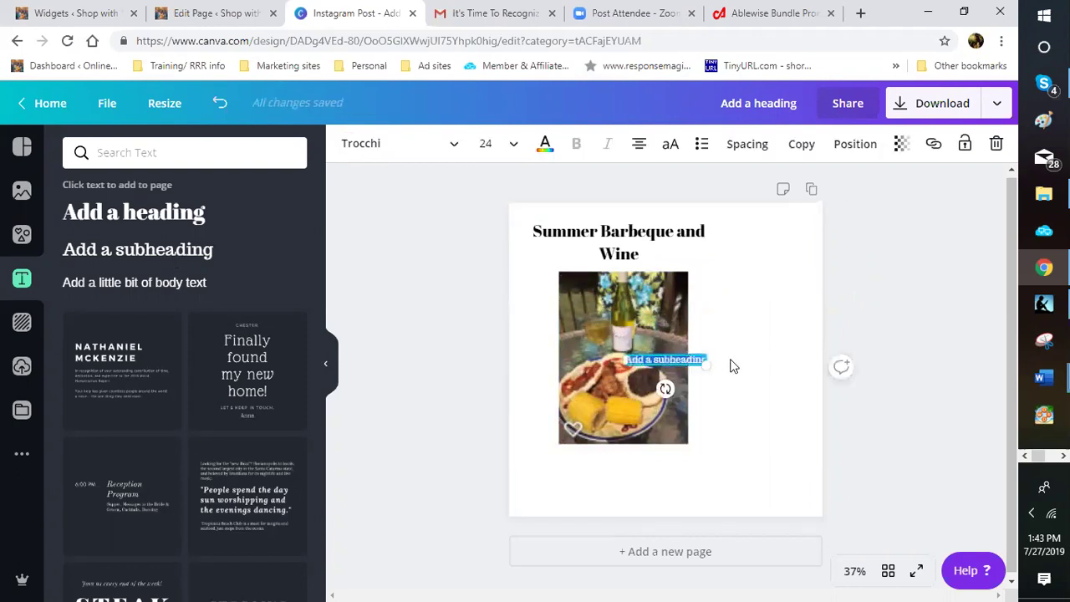
left_click_drag(700, 367, 798, 378)
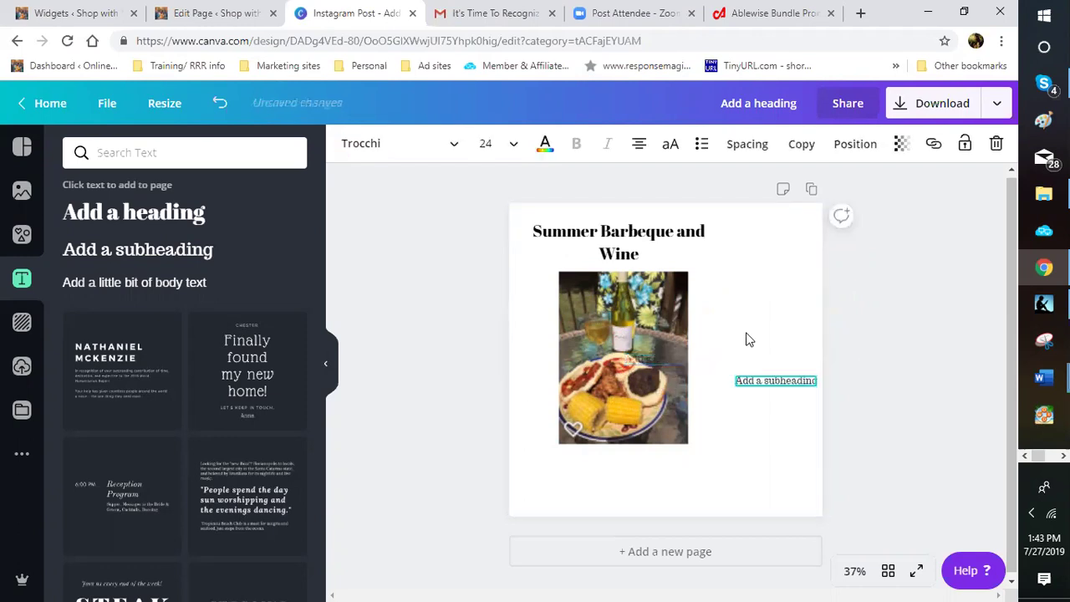
left_click_drag(757, 325, 780, 332)
left_click(767, 336)
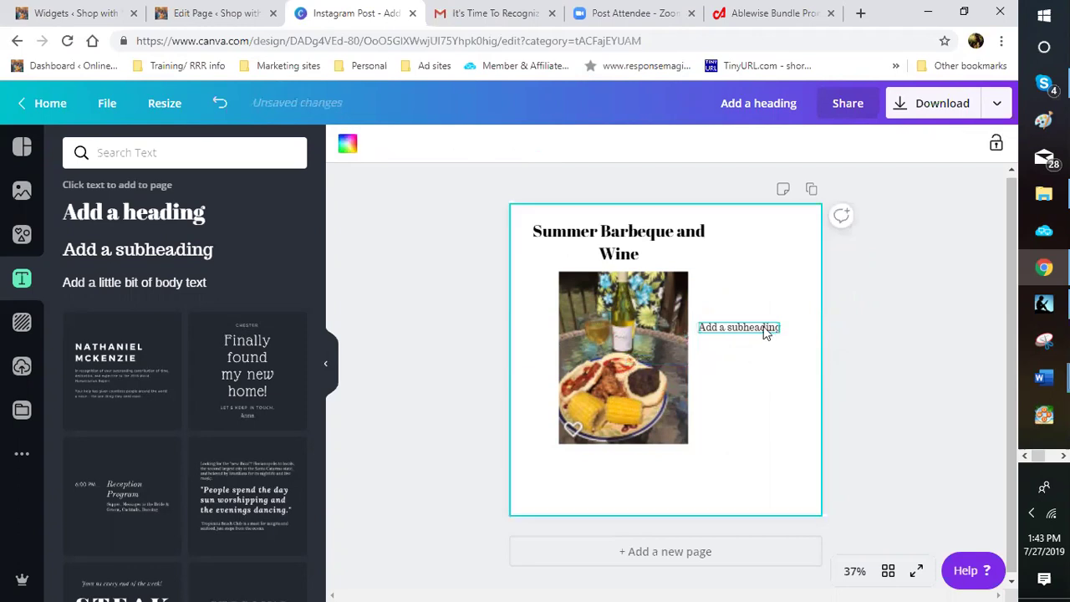
- Enlarge the subheading to a font size of 32.4 and widen its text box
left_click(776, 327)
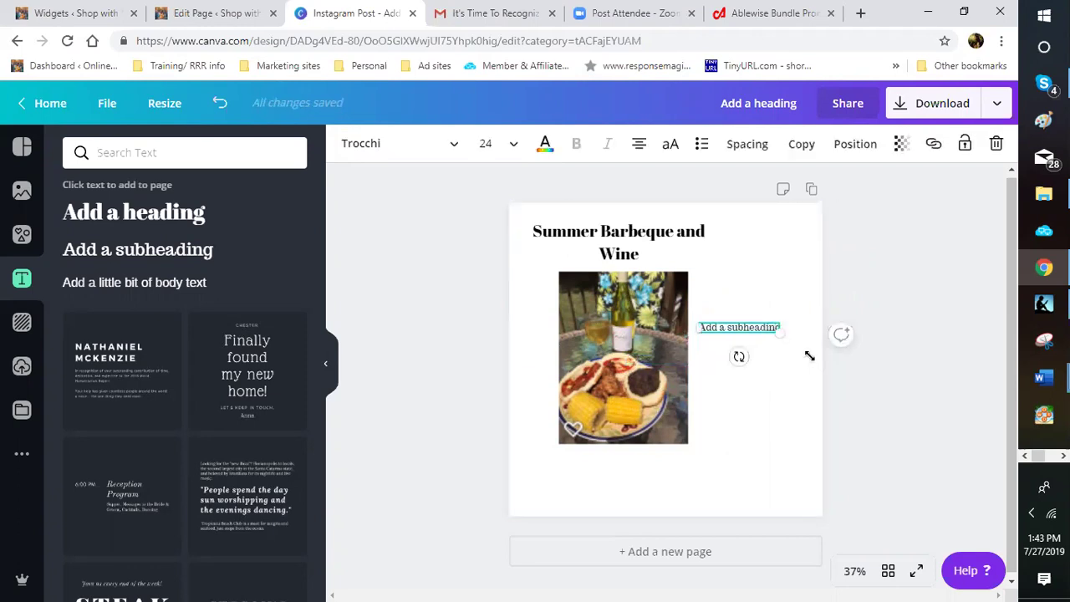
mouse_move(809, 356)
left_mouse_down()
mouse_move(797, 333)
mouse_move(813, 341)
left_mouse_up()
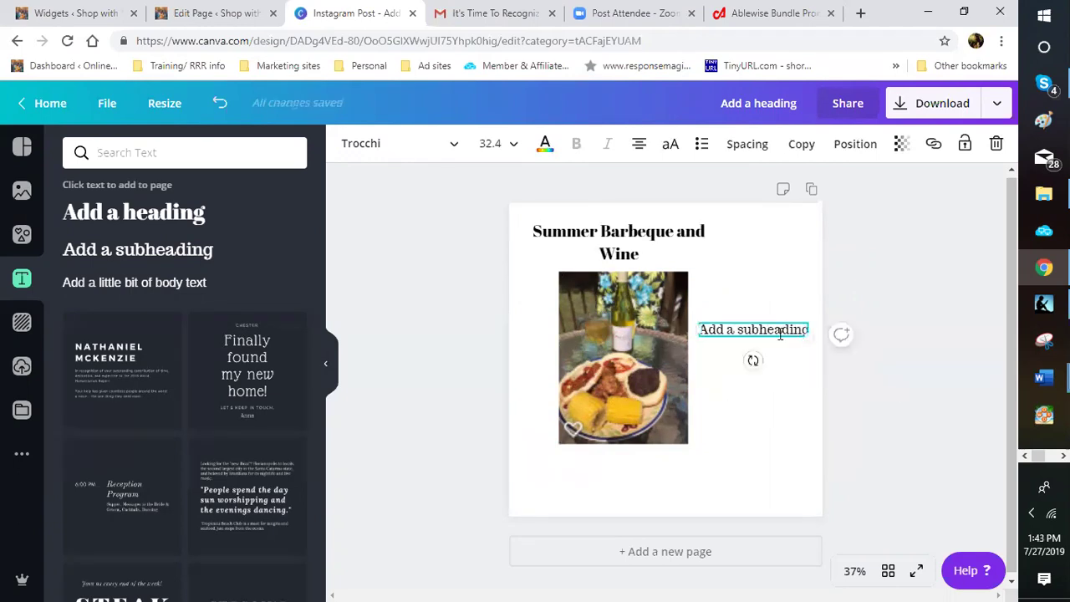
left_click_drag(804, 327, 808, 327)
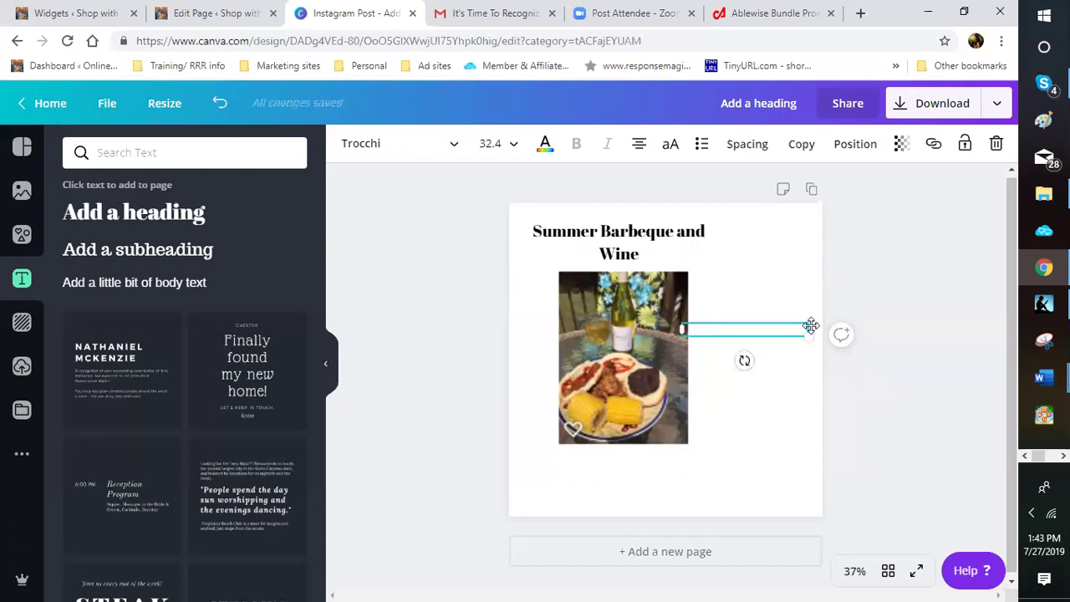
- Enter "NEED WINE" as the subheading's text
type("NEED WOE")
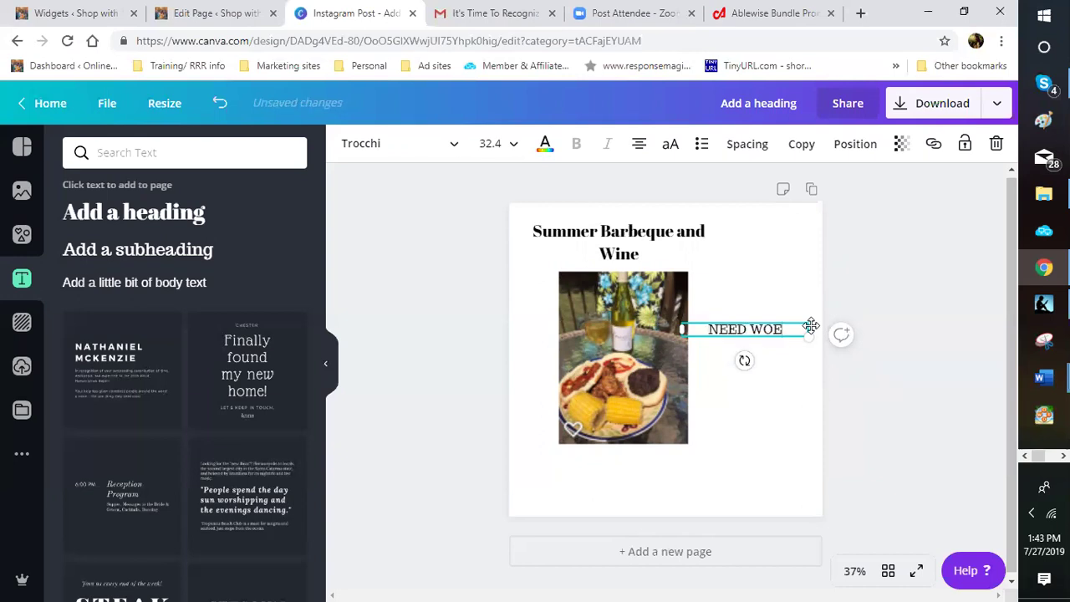
key("BackSpace")
key("BackSpace")
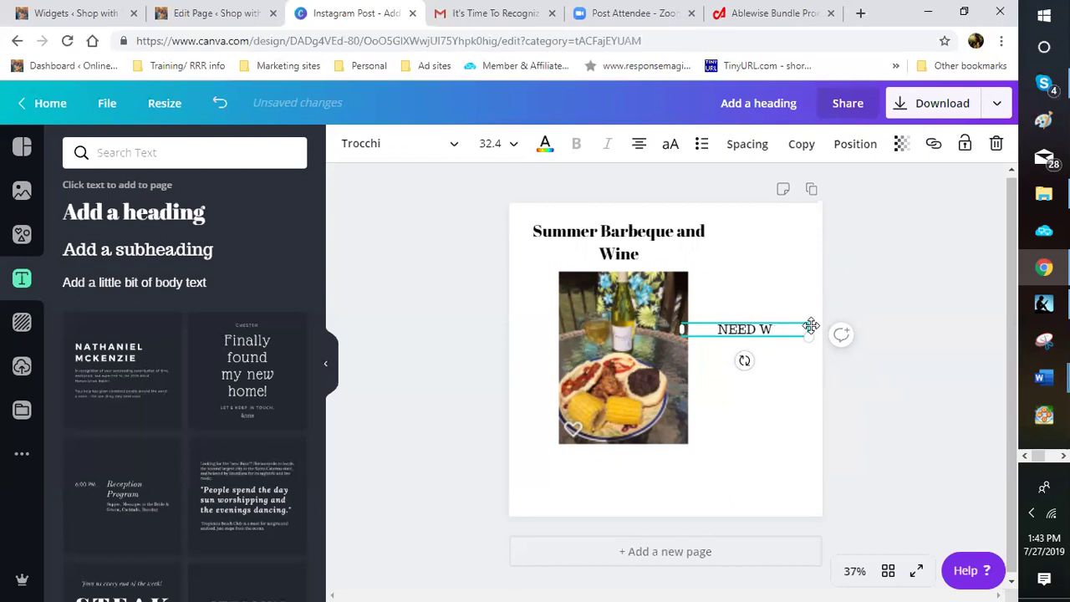
type("INE")
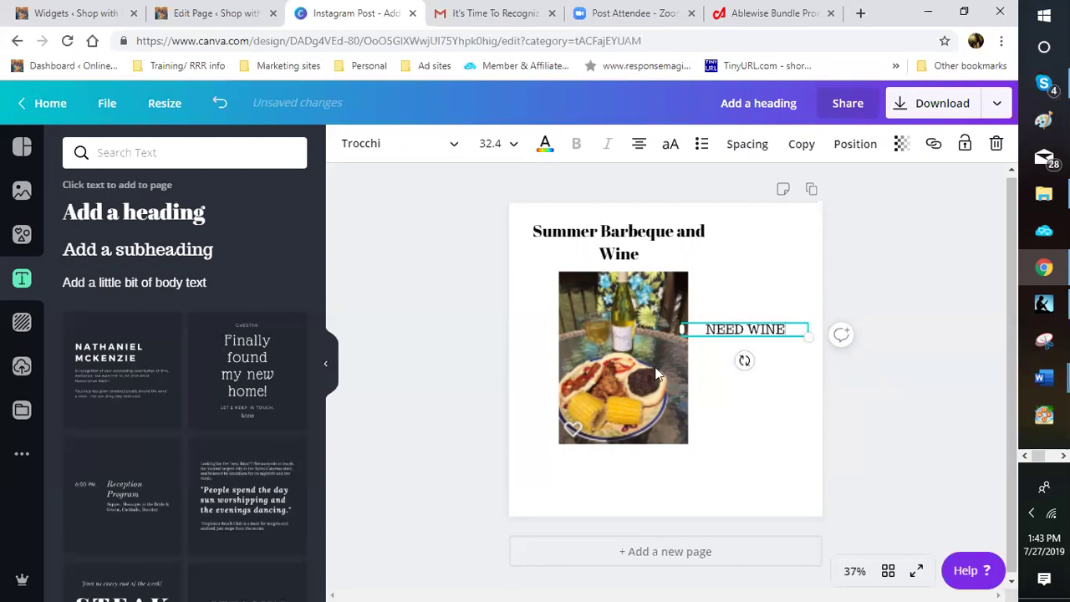
- Scale the meal picture down from its lower-right corner to roughly two thirds of its width, keeping it beneath the heading
left_click(686, 449)
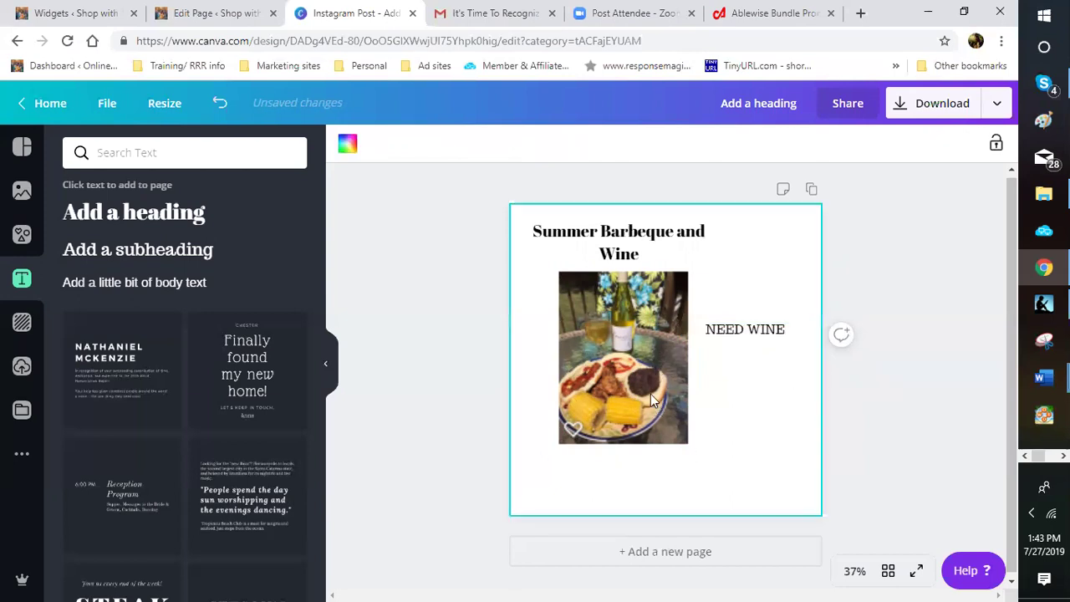
left_click(650, 394)
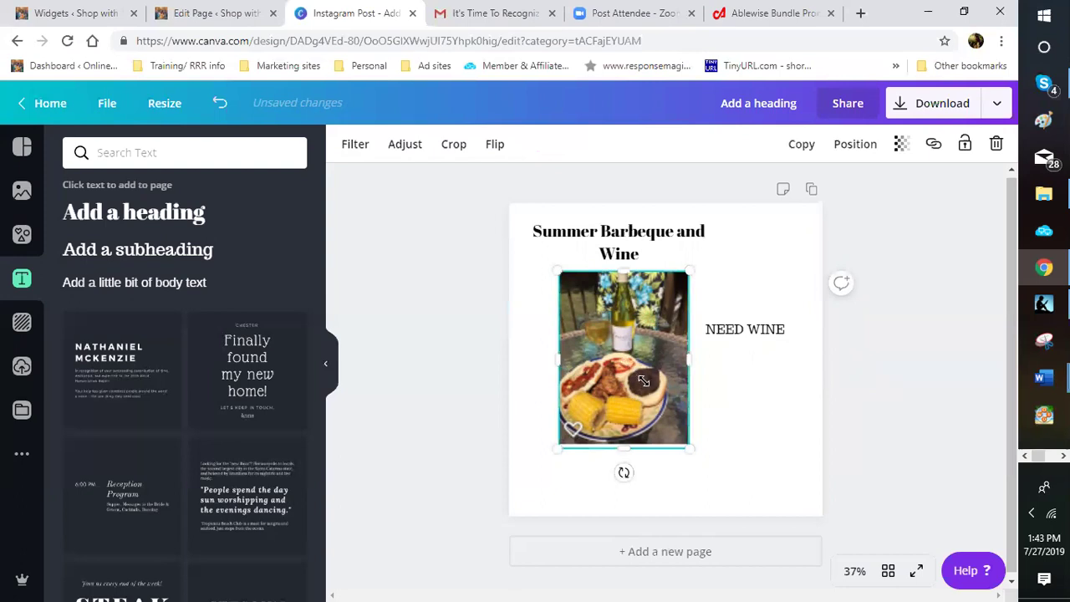
left_click_drag(689, 447, 649, 393)
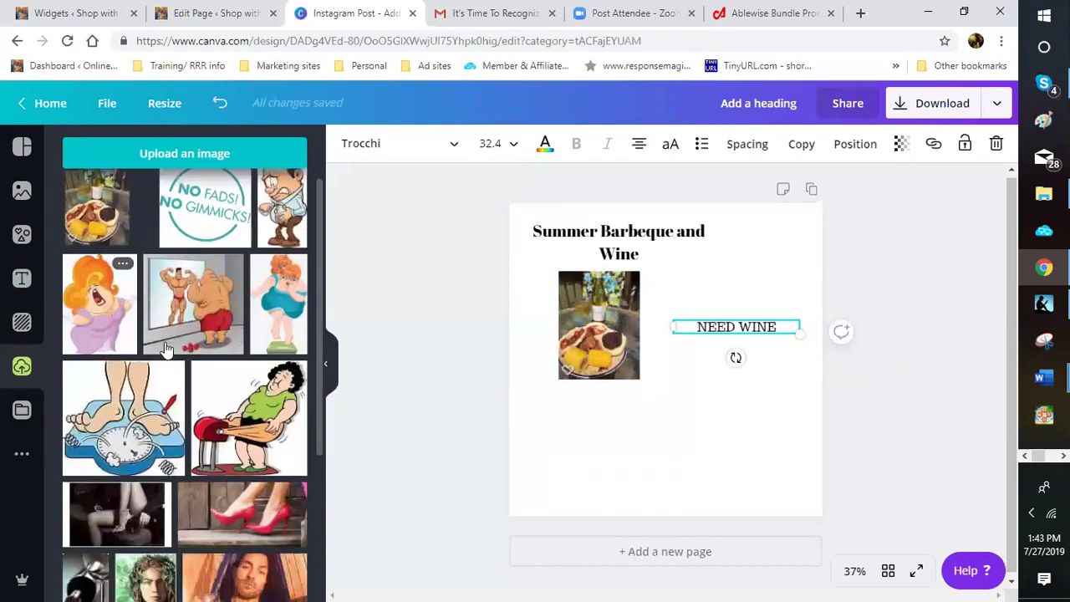
- Find the uploaded red wine glass picture with the words "Join Today" and add it to the page
scroll(164, 341, "down", 3)
scroll(164, 344, "down", 5)
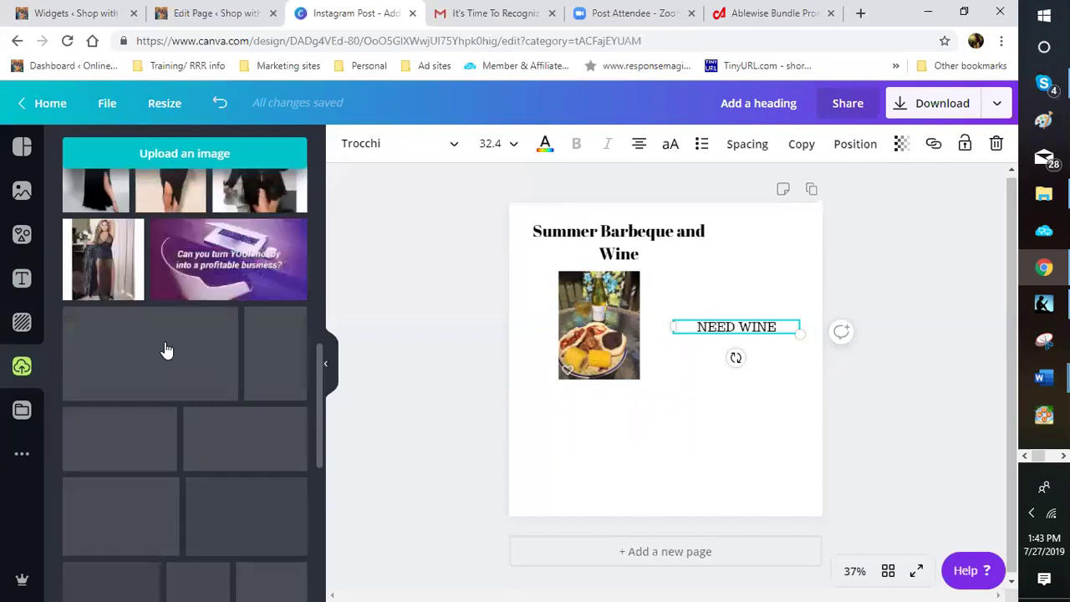
scroll(164, 342, "down", 3)
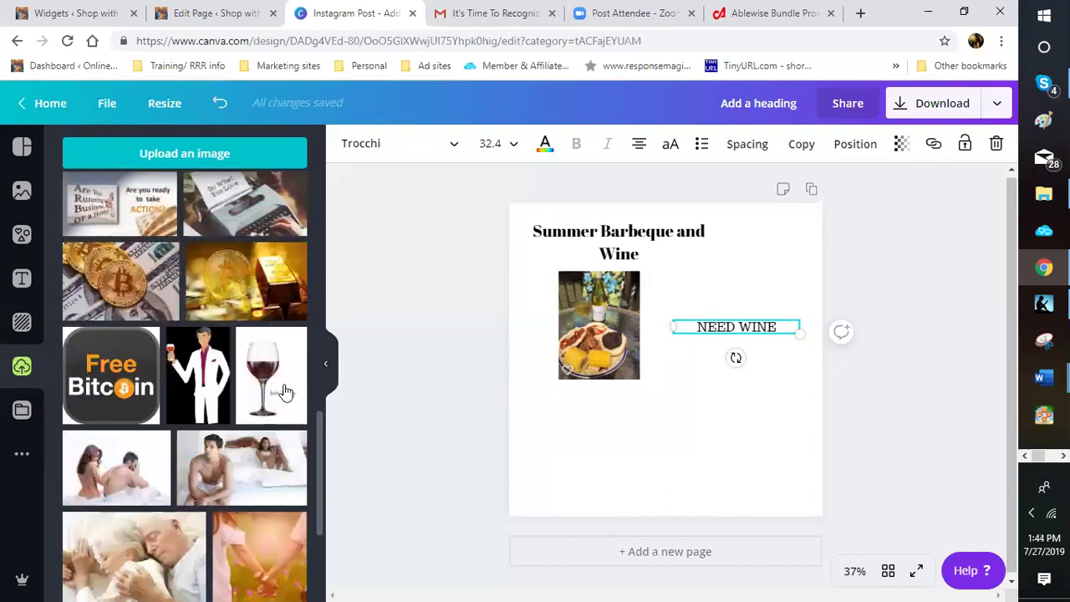
mouse_move(284, 390)
left_click_drag(382, 380, 654, 287)
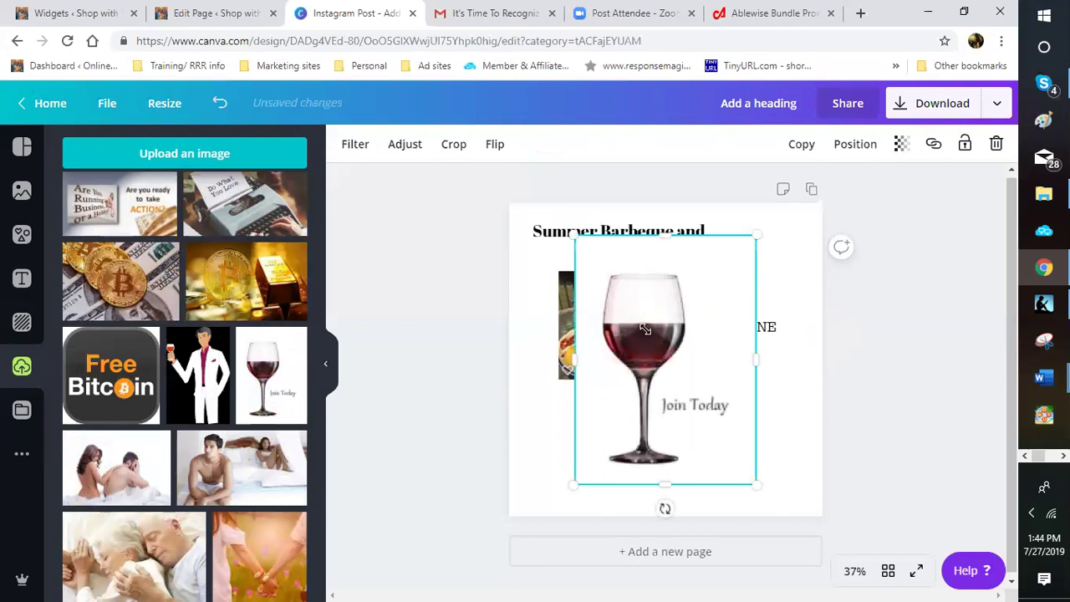
- Scale the wine glass picture down to a little under half its width and place it beneath "NEED WINE"
left_click_drag(645, 330, 673, 369)
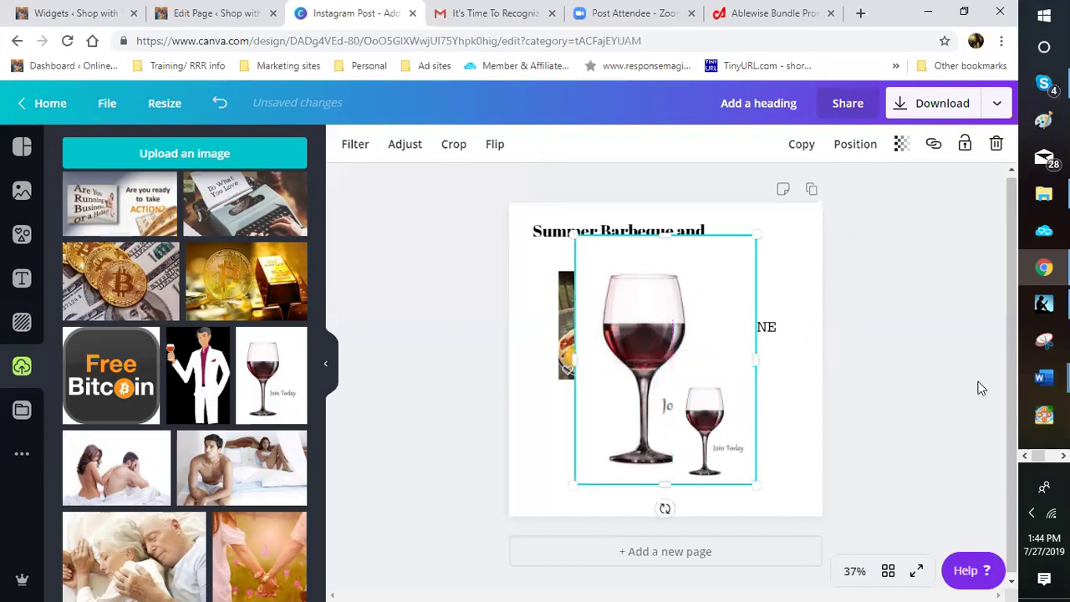
key("Delete")
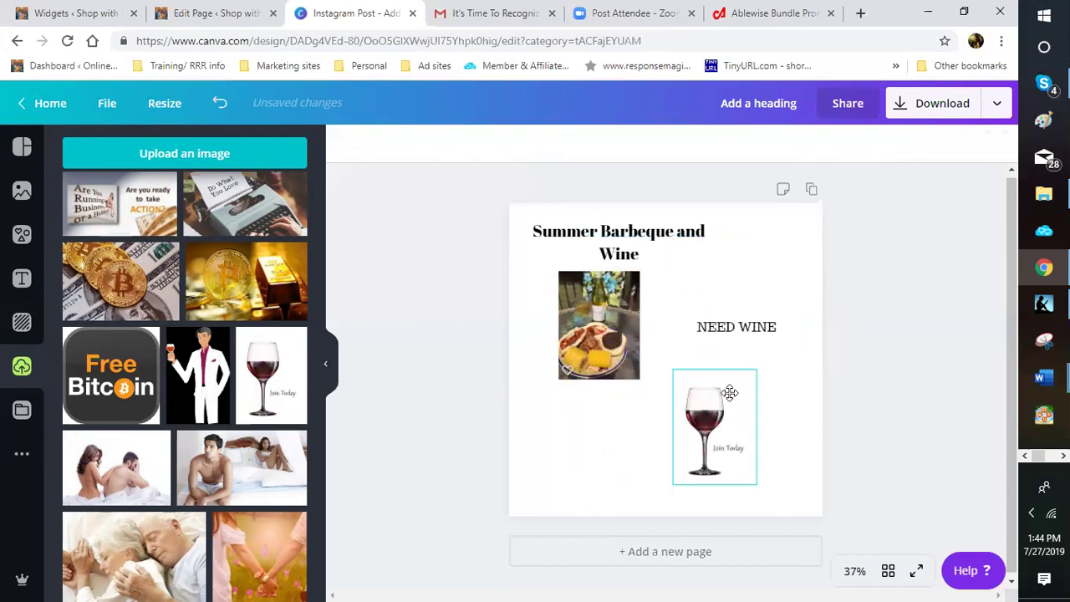
left_click_drag(736, 379, 735, 378)
left_click_drag(730, 406, 722, 428)
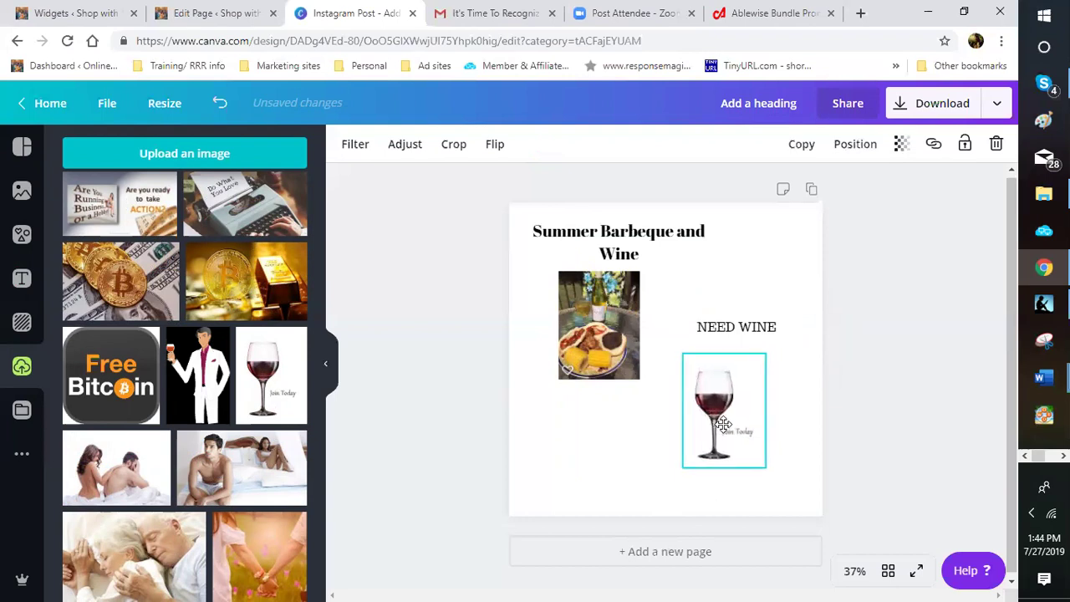
left_click(617, 458)
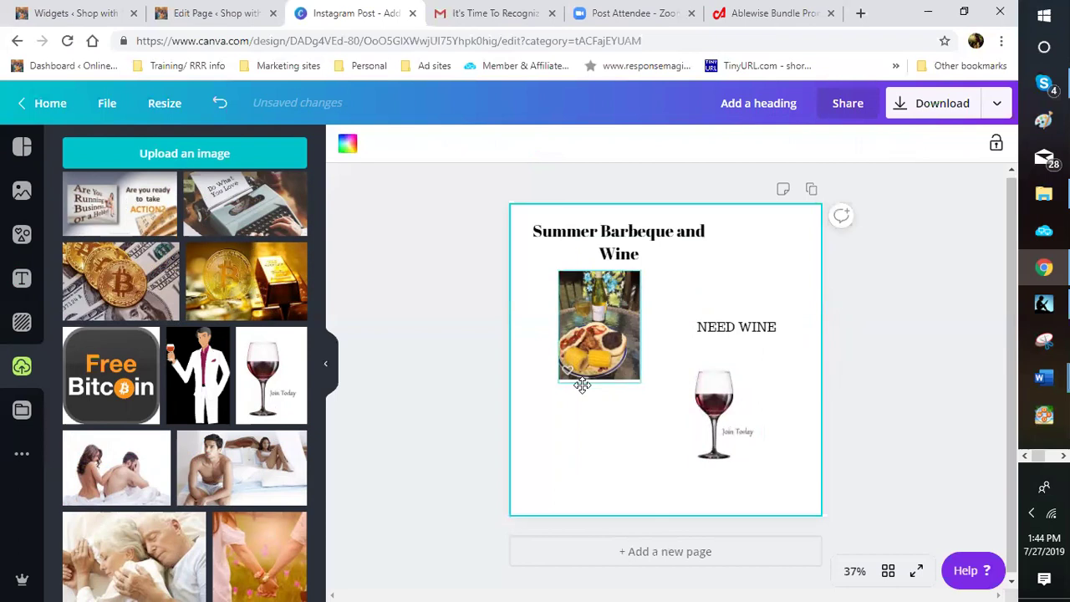
- Enlarge the meal picture to about 334 by 453 and the wine glass picture slightly, extending both from their lower-left corners
left_click_drag(555, 386, 587, 390)
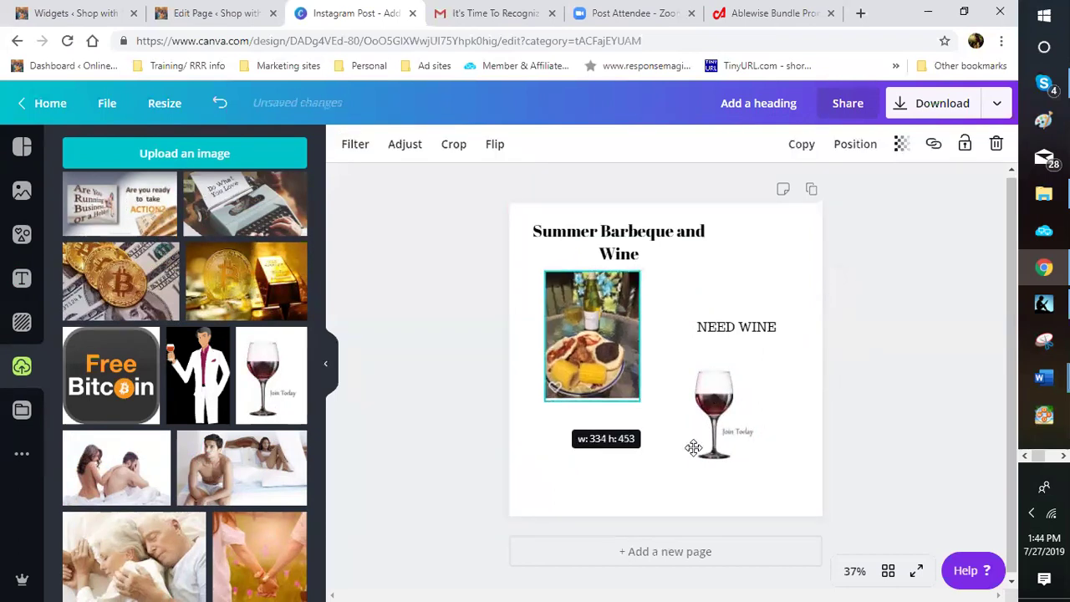
left_click(682, 466)
left_click_drag(681, 467, 669, 475)
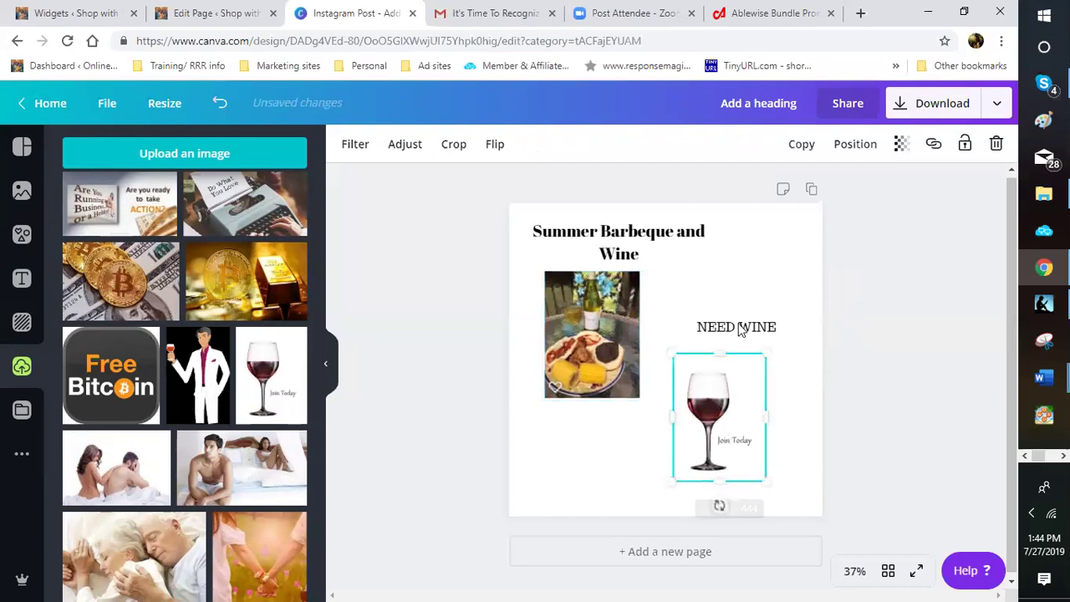
left_click(758, 351)
left_click(735, 327)
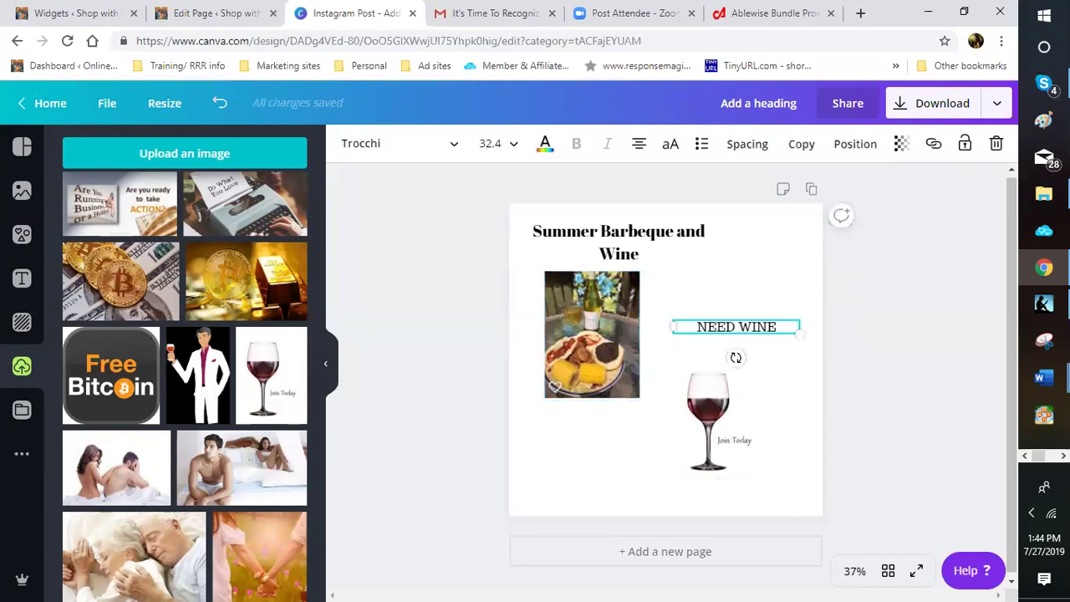
left_click(975, 293)
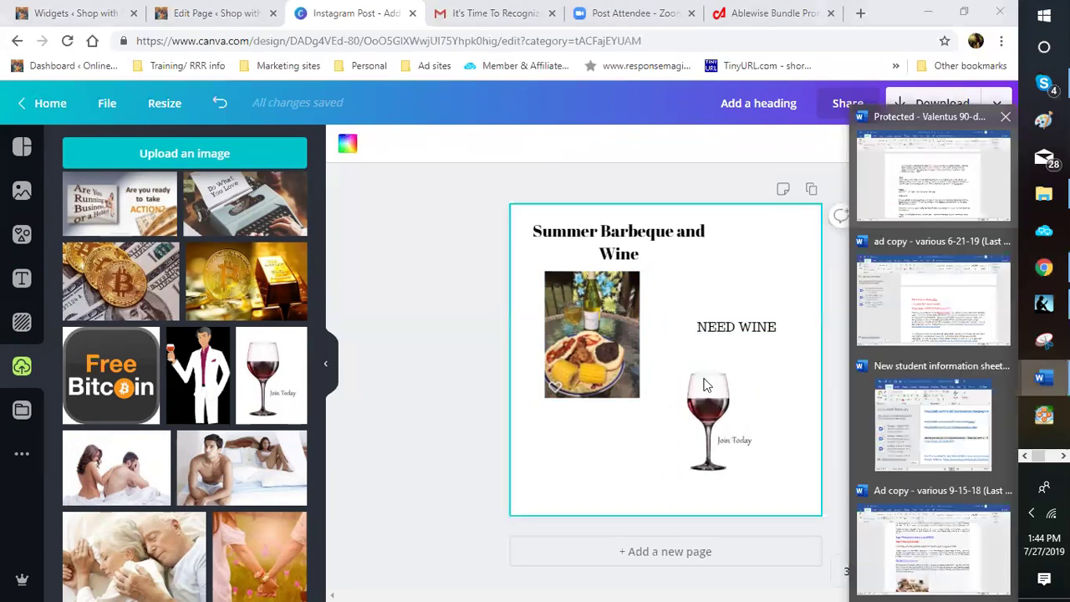
- Switch to the Word document "ad copy - various 6-21-19" and copy the 5e95.com link ending the "Discover your perfect wine" paragraph
left_click(933, 301)
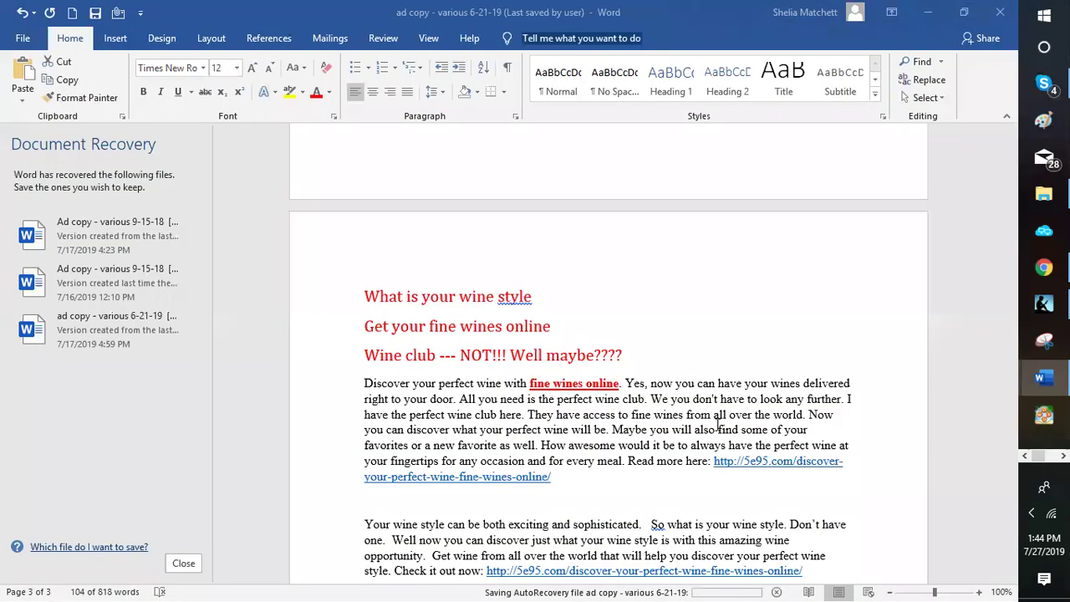
triple_click(718, 427)
left_click(755, 445)
scroll(724, 434, "up", 1)
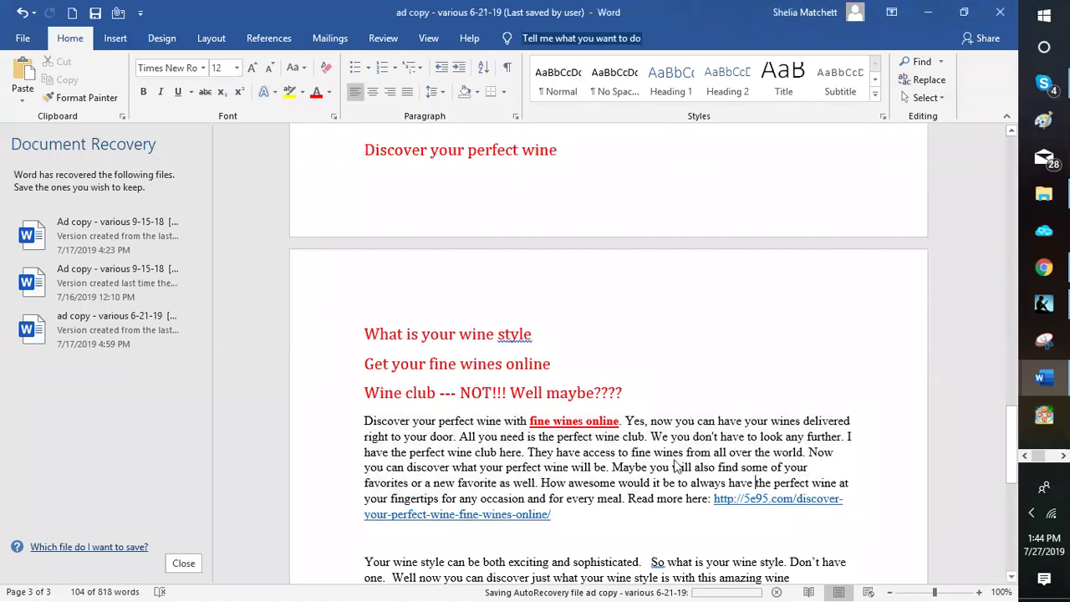
scroll(707, 442, "down", 2)
left_click(713, 423)
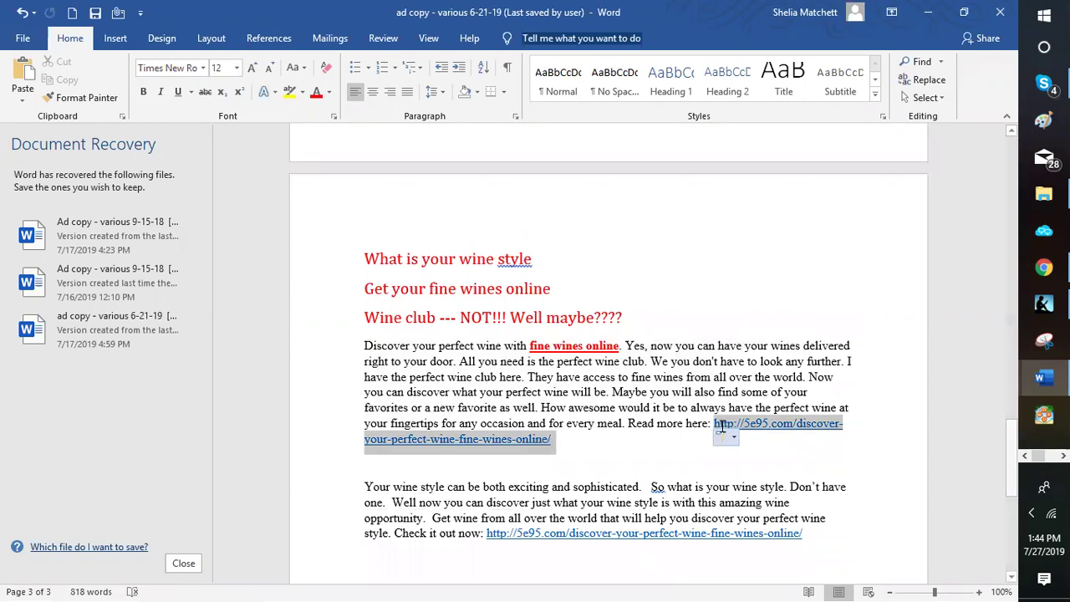
left_click(727, 436)
left_click(763, 135)
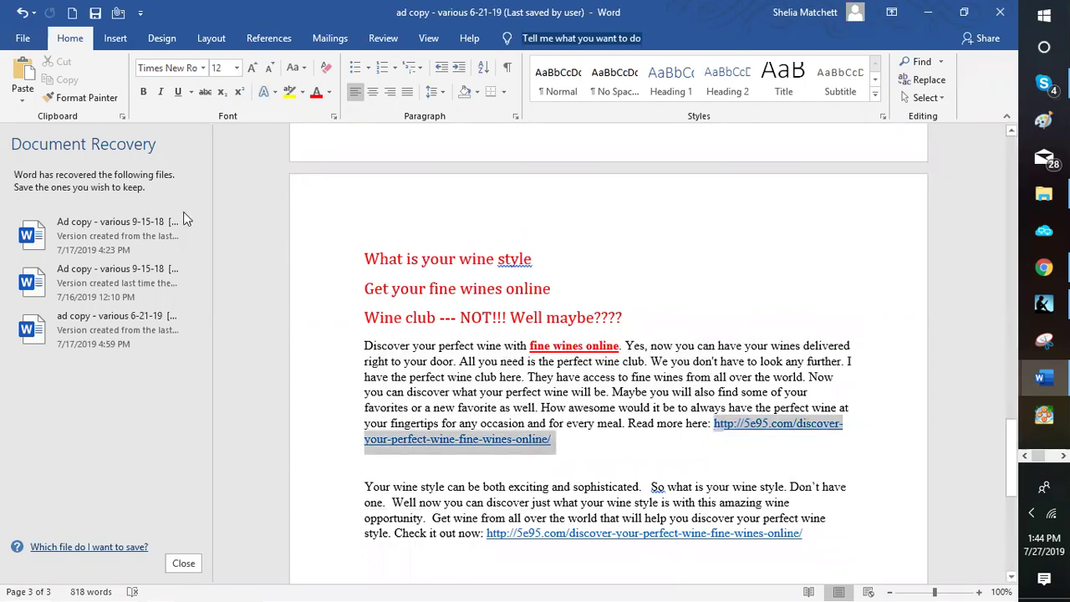
key("shift+F10")
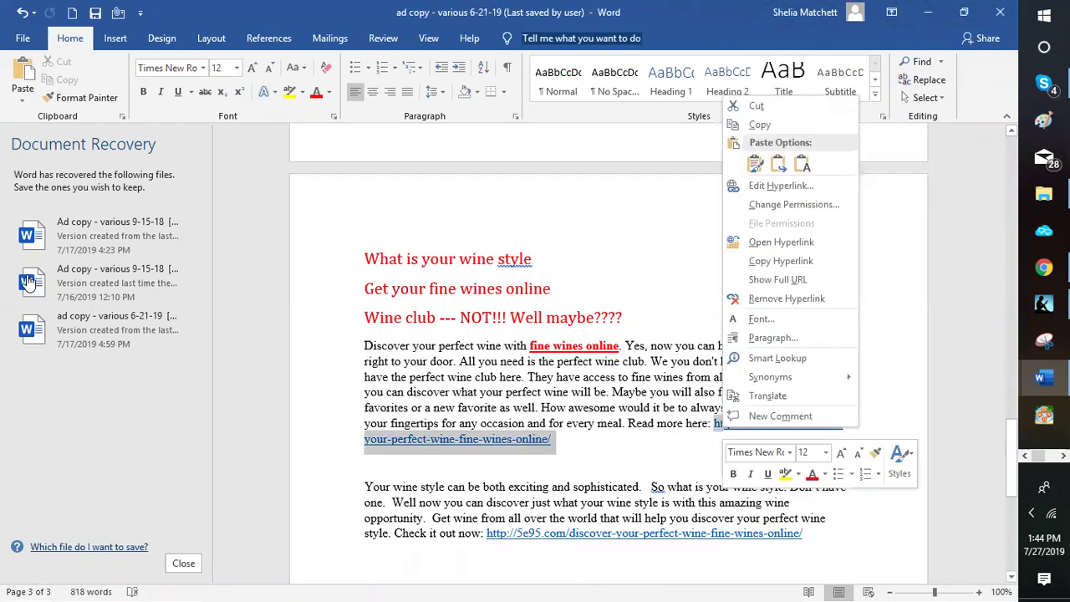
key("h")
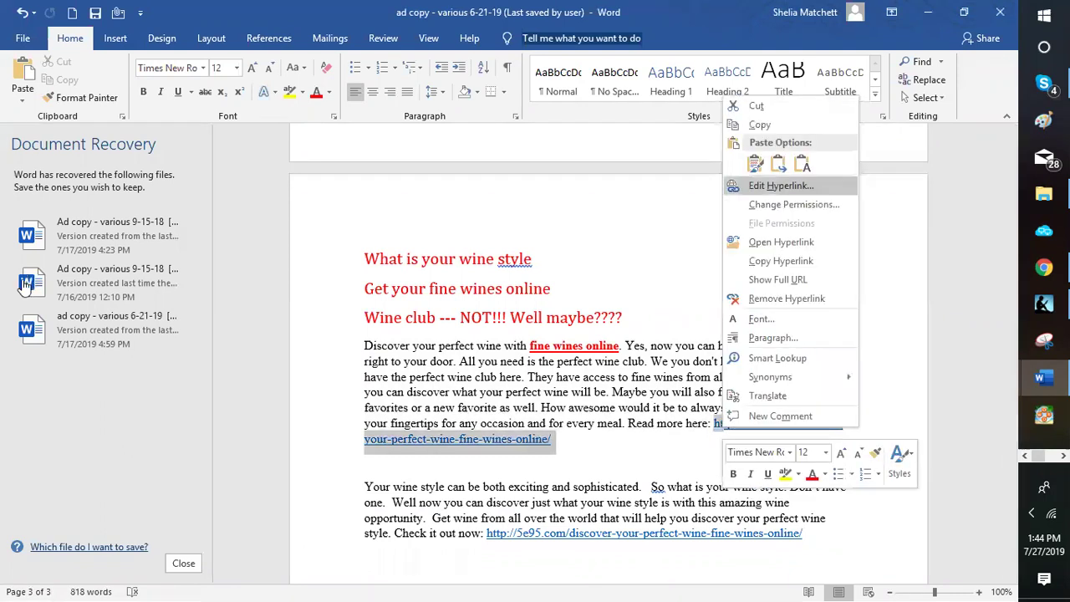
key("Escape")
- Return to Canva, add a new heading, place it beneath the wine glass and widen its box to nearly the page's width
key("alt+Tab")
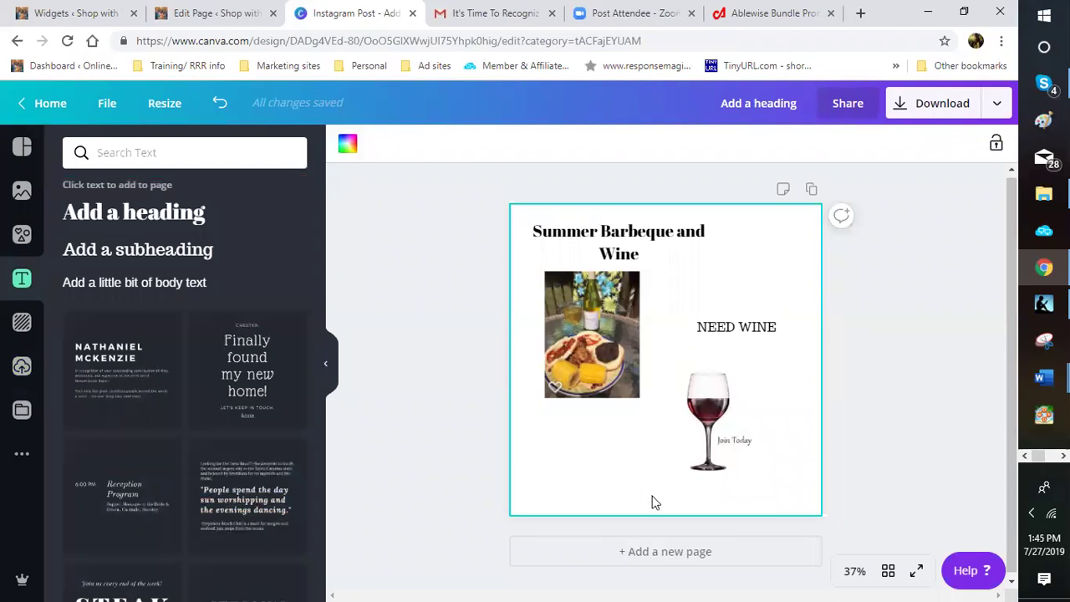
key("t")
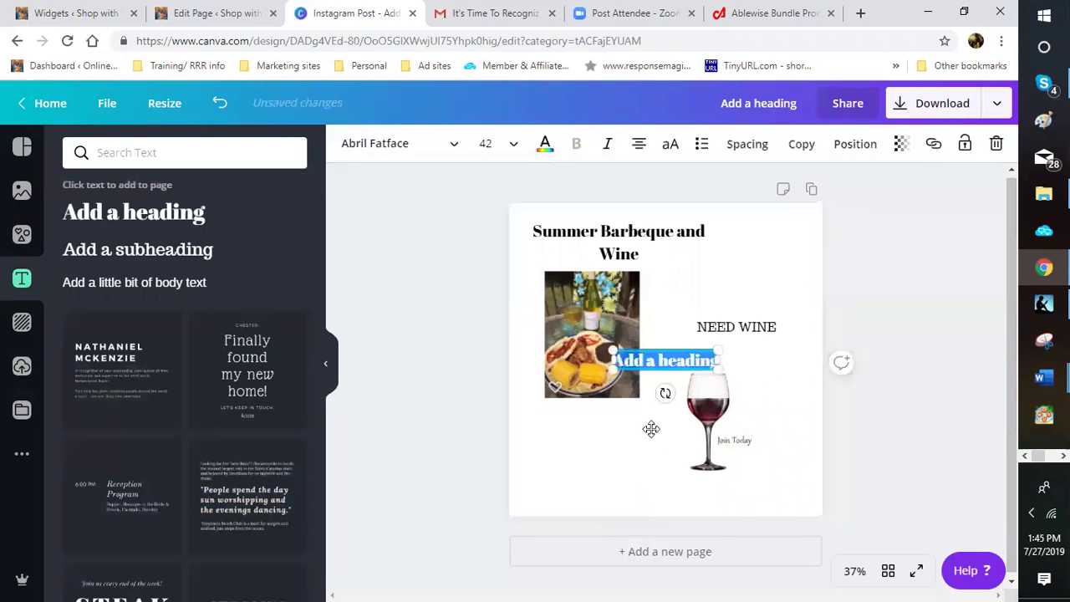
left_click(714, 505)
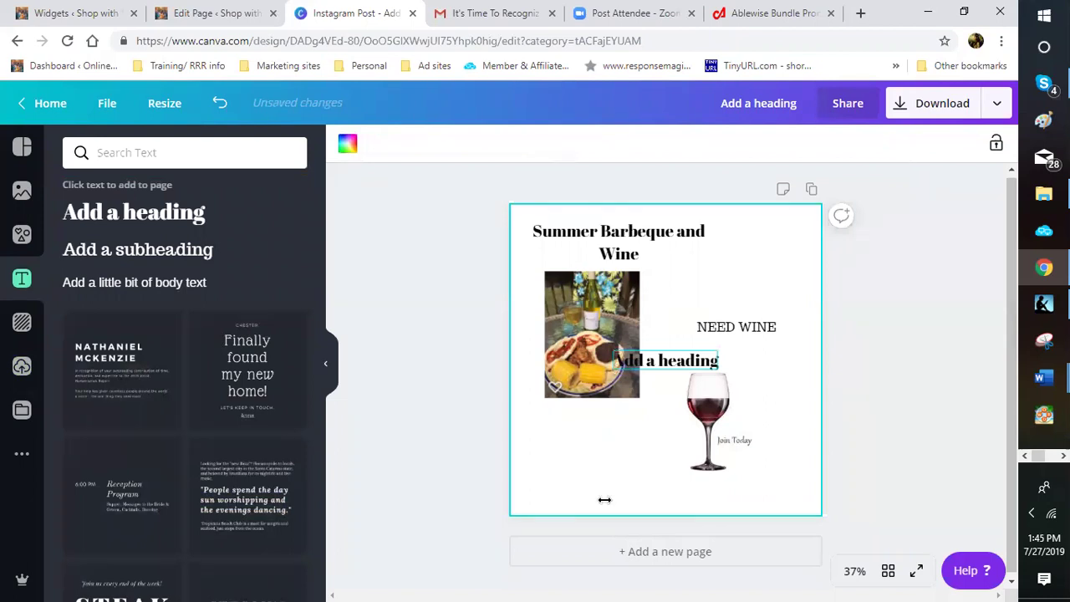
key("ctrl+z")
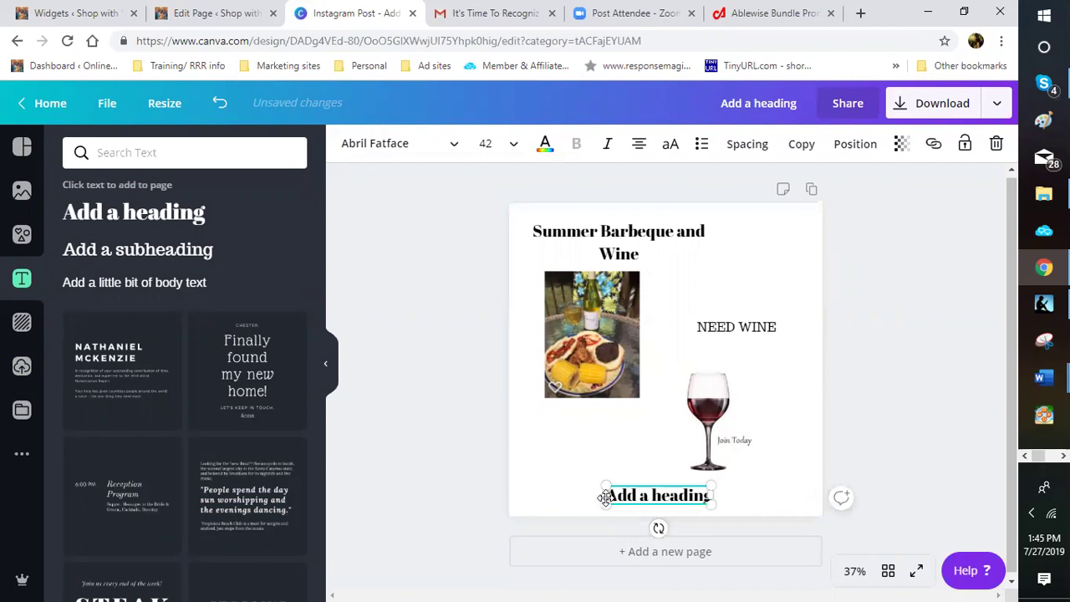
key("ctrl+z")
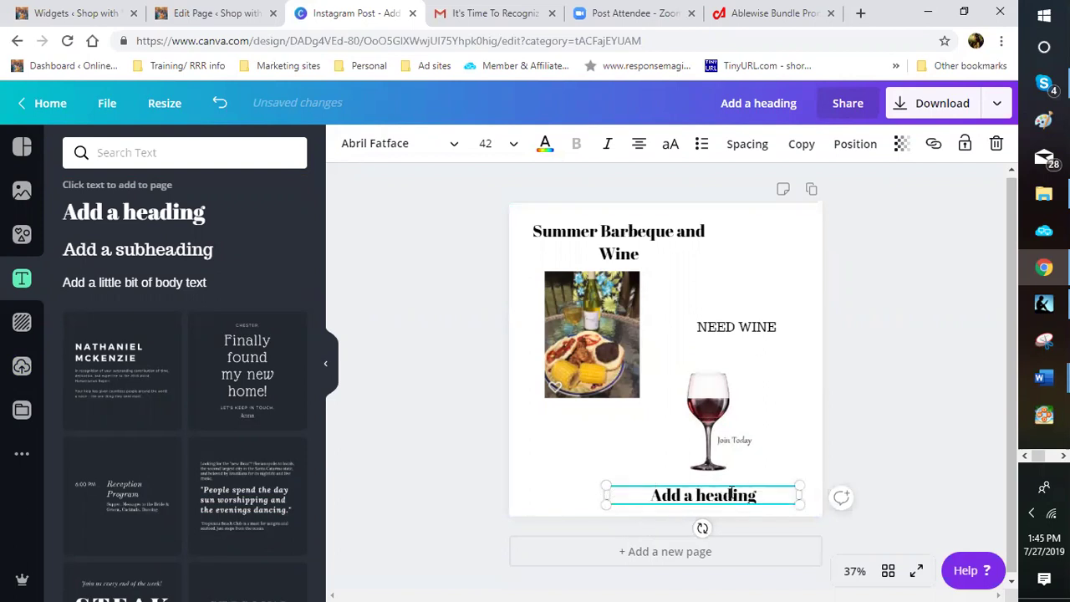
key("ctrl+z")
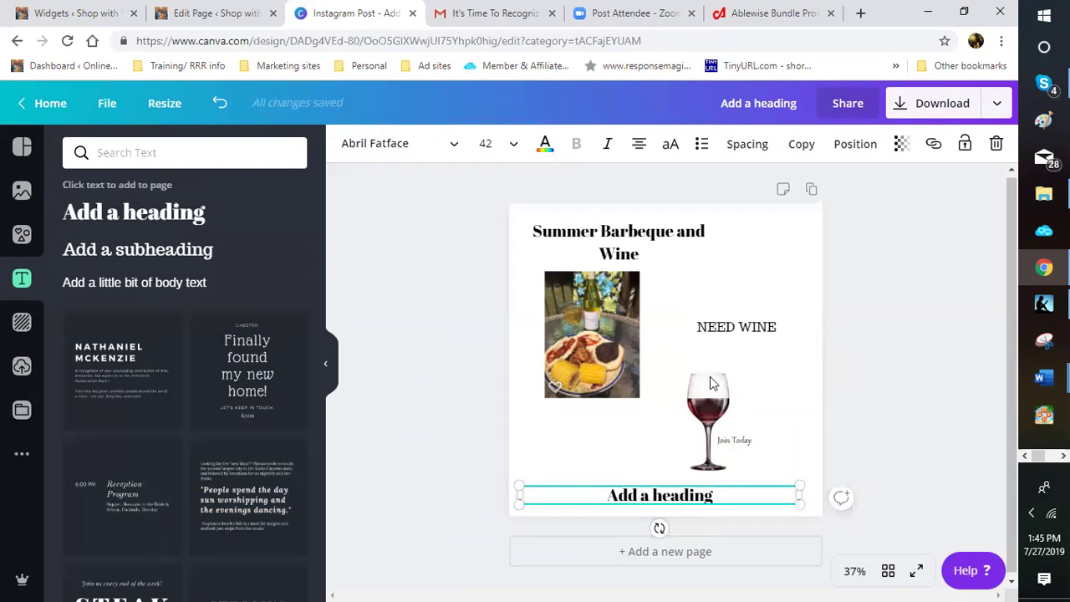
key("BackSpace")
key("BackSpace")
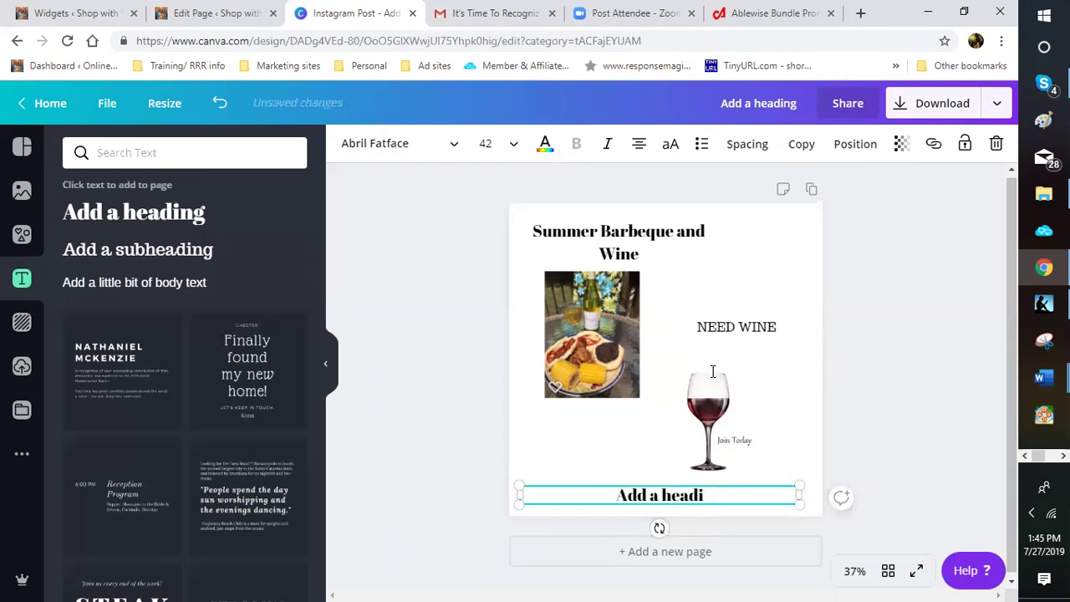
key("BackSpace")
key("BackSpace")
key("BackSpace")
key("BackSpace")
key("BackSpace")
key("BackSpace")
key("BackSpace")
key("BackSpace")
key("BackSpace")
key("BackSpace")
key("BackSpace")
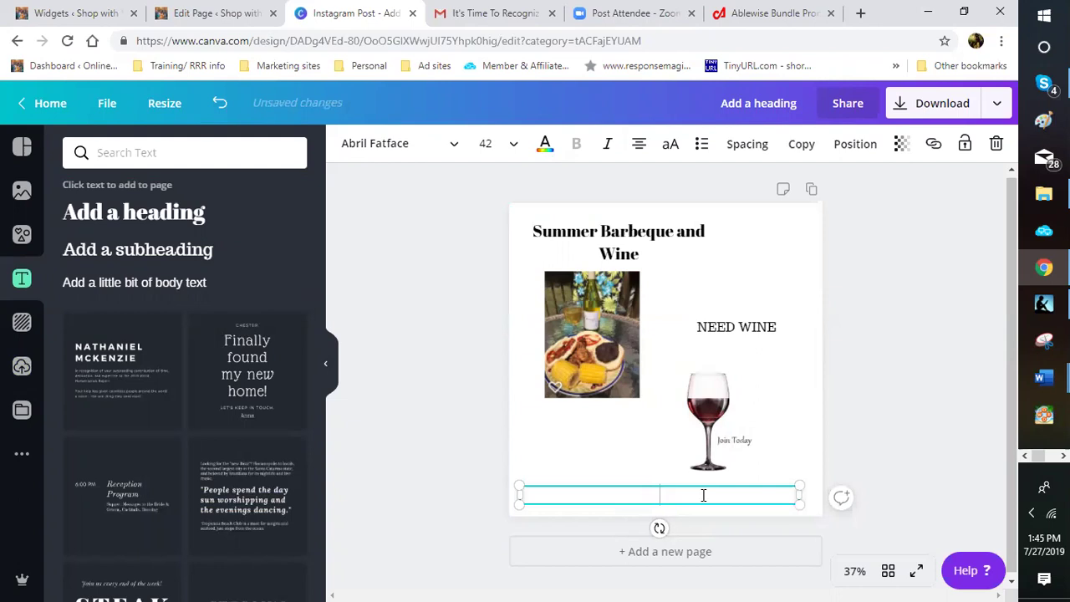
right_click(703, 495)
key("Escape")
type("http://5e95.com/discover-your-perfect-wine-fine-wines-online/")
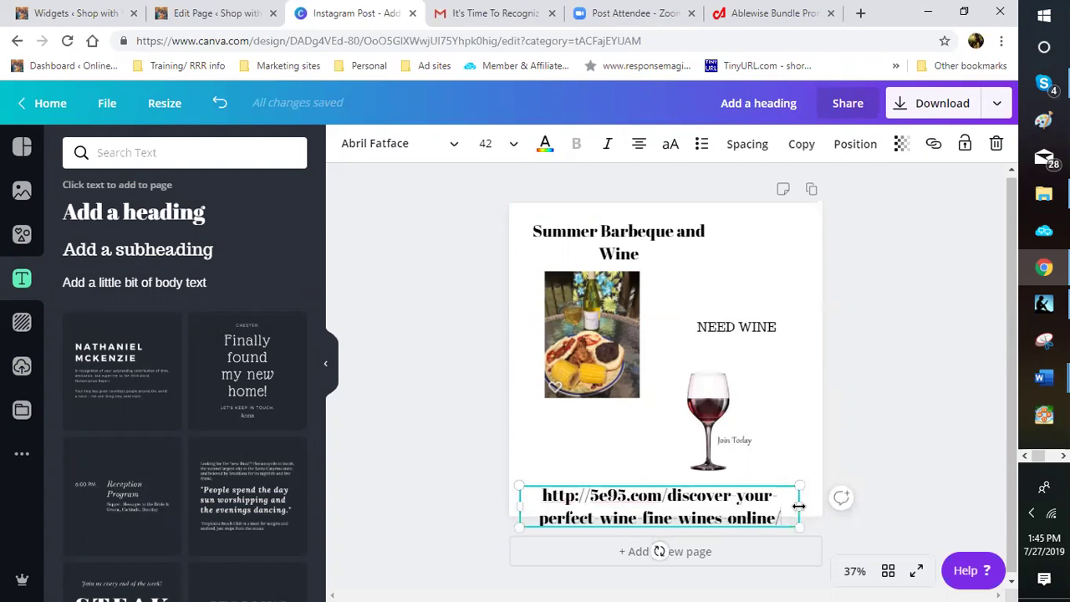
- Raise the wine glass picture and fit the link beneath it inside the page, using a wider text box and font size 32
left_click_drag(799, 509, 815, 509)
mouse_move(719, 386)
left_mouse_down()
mouse_move(734, 374)
mouse_move(716, 374)
left_mouse_up()
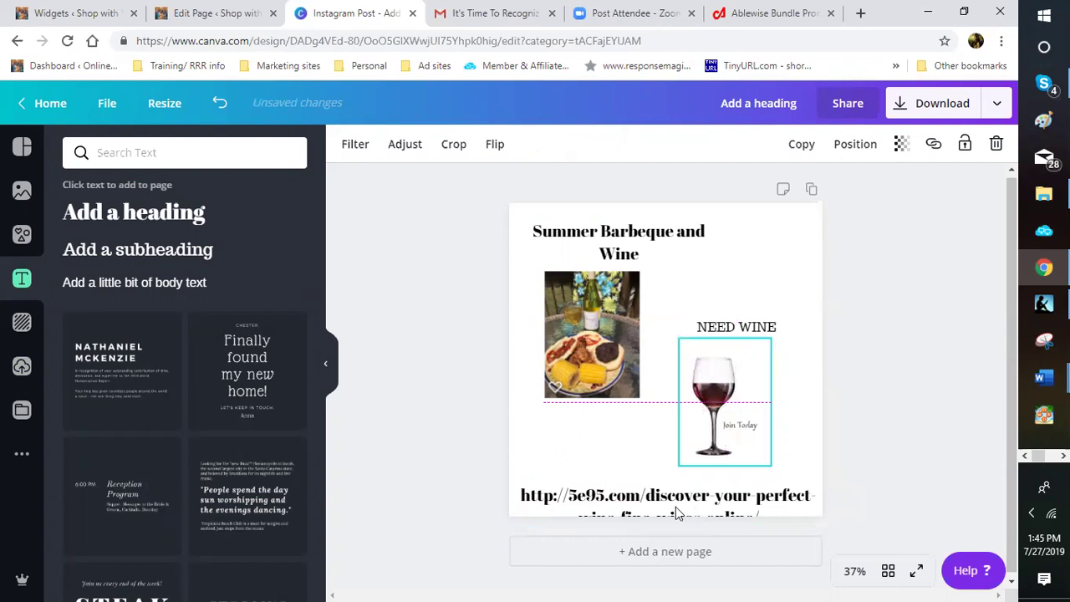
left_click_drag(674, 504, 675, 486)
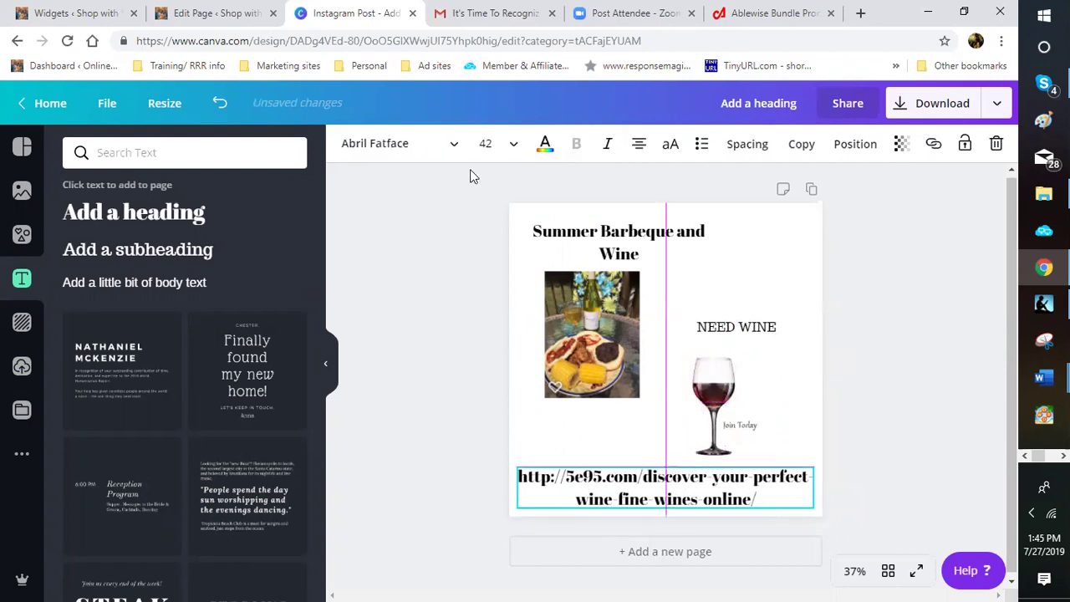
left_click(514, 145)
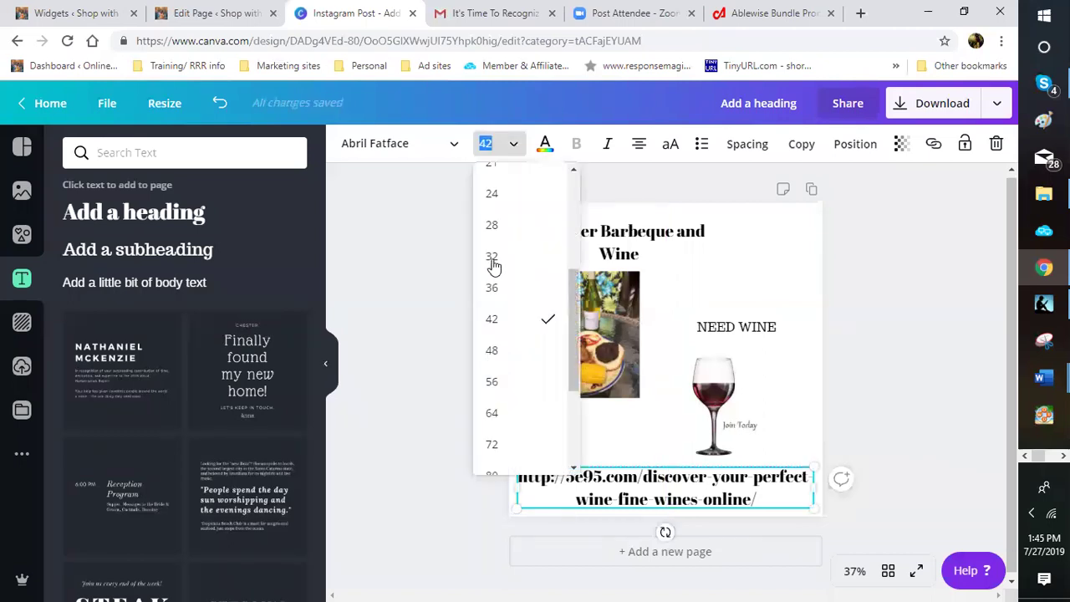
left_click(492, 257)
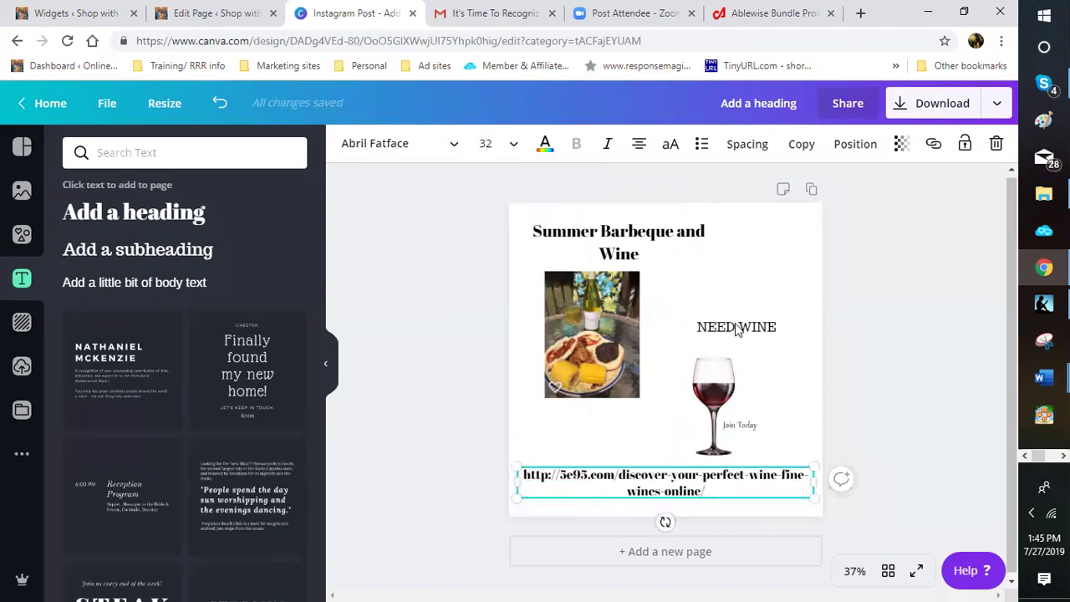
- Change the "Summer Barbeque and Wine" heading's font to Adigiana Toybox and make it bold
left_click(645, 234)
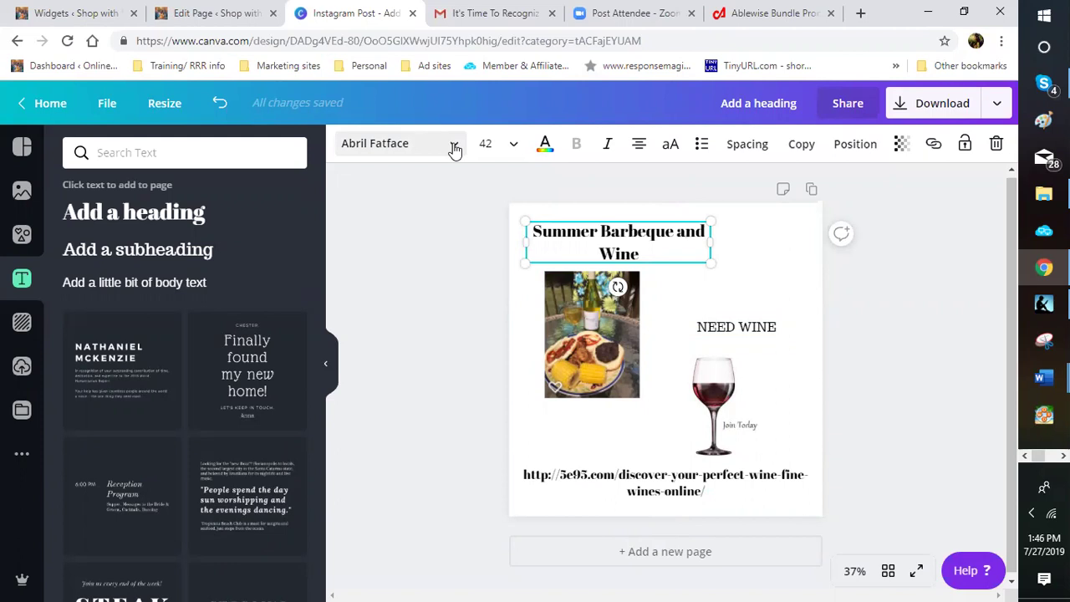
left_click(453, 148)
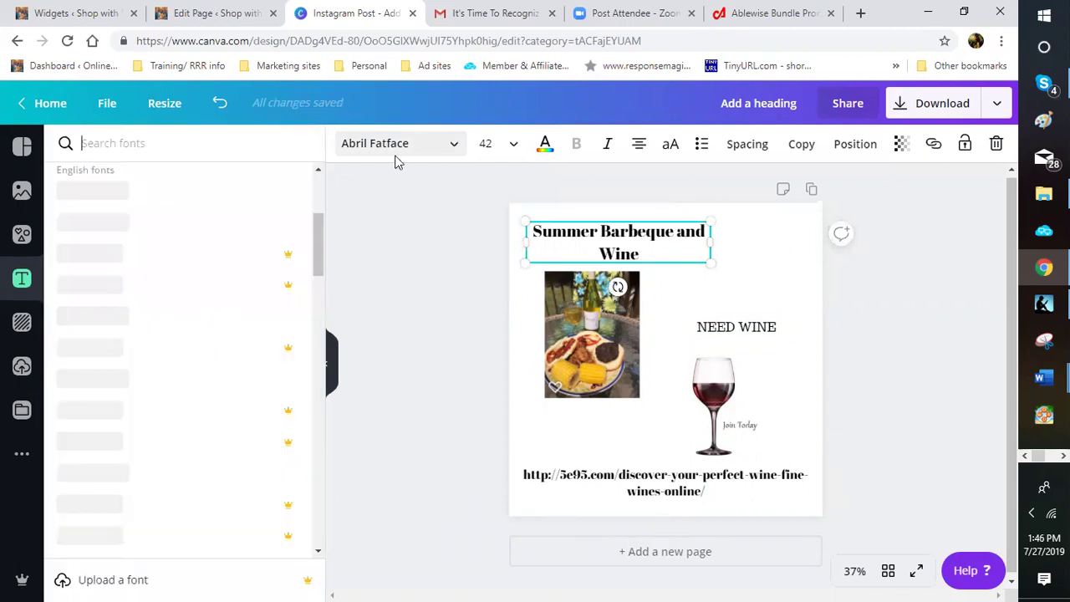
left_click(396, 155)
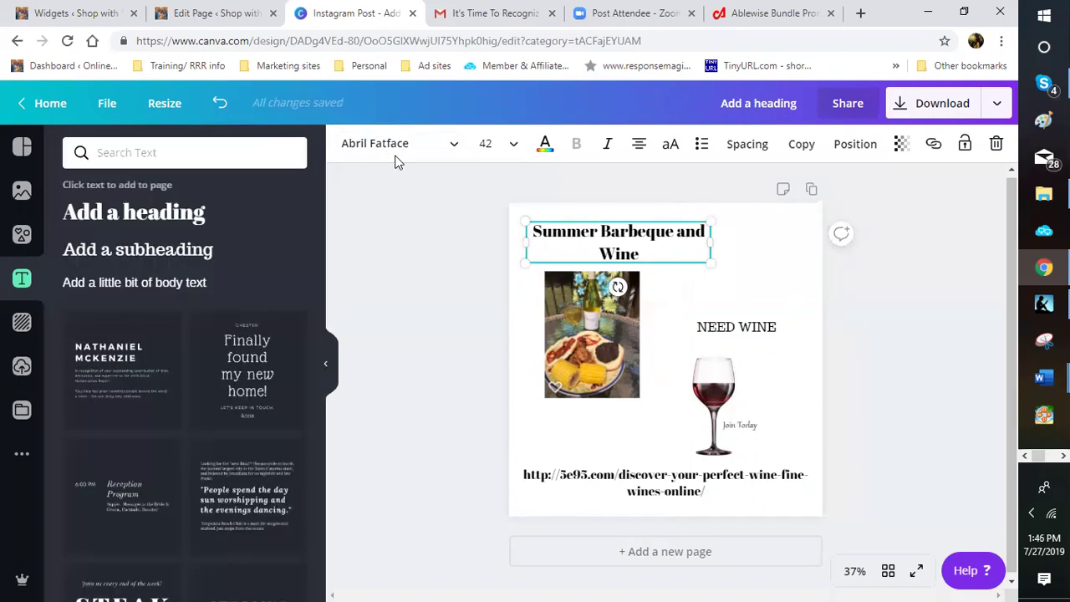
left_click(454, 149)
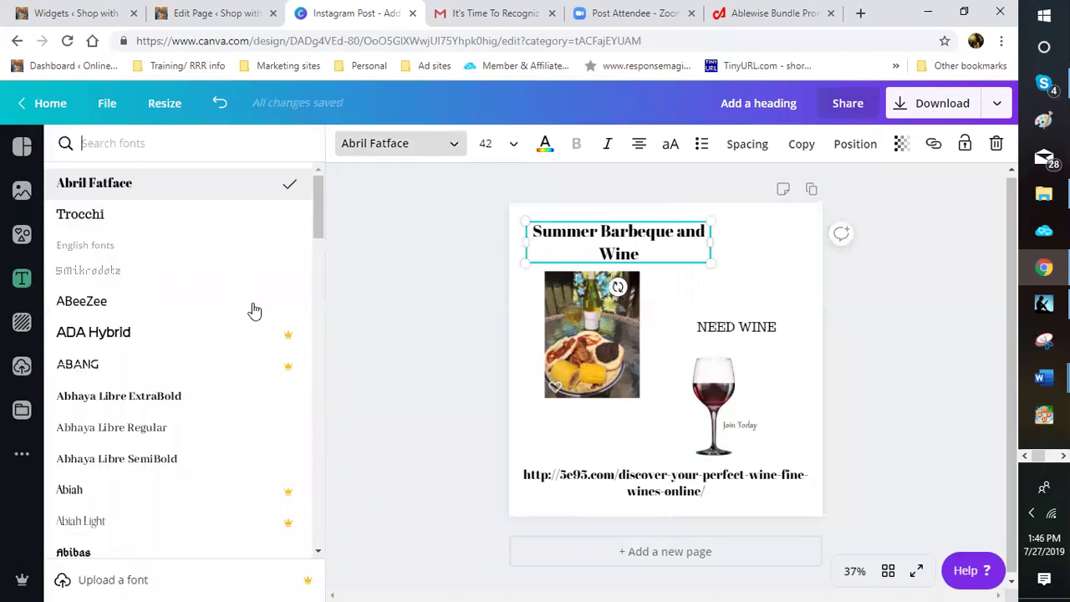
scroll(254, 309, "down", 2)
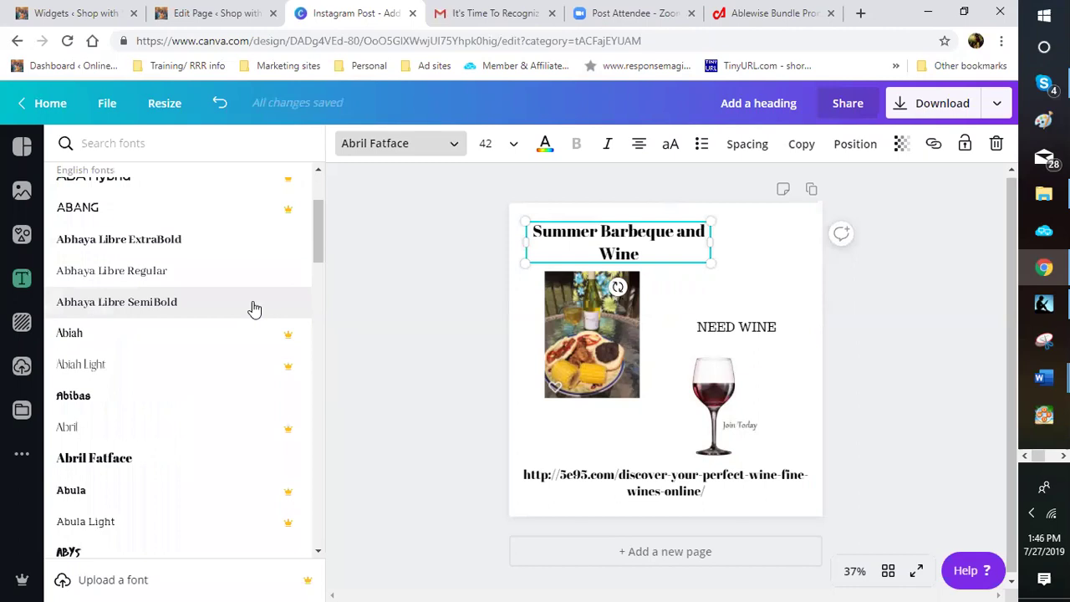
scroll(254, 309, "down", 4)
scroll(151, 423, "down", 1)
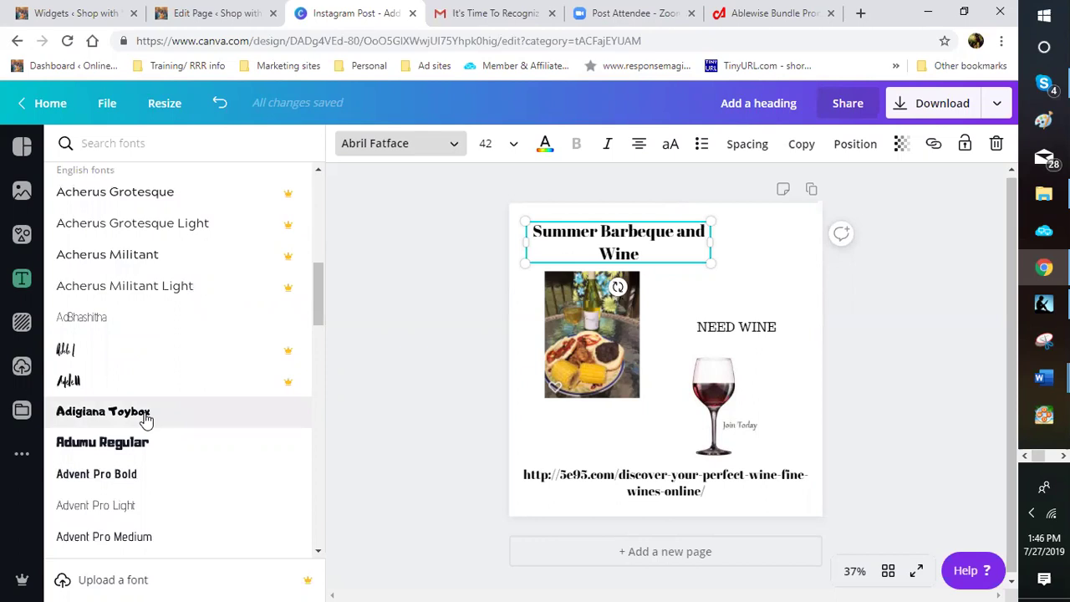
left_click(146, 420)
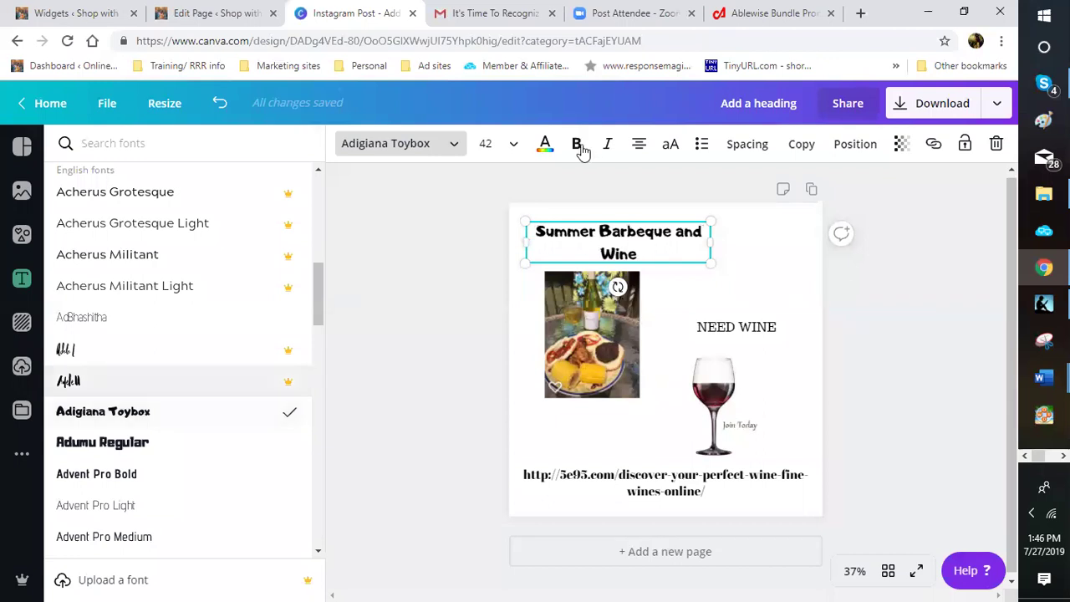
left_click(579, 147)
- Change the "NEED WINE" text's font to Adigiana Toybox
left_click(757, 326)
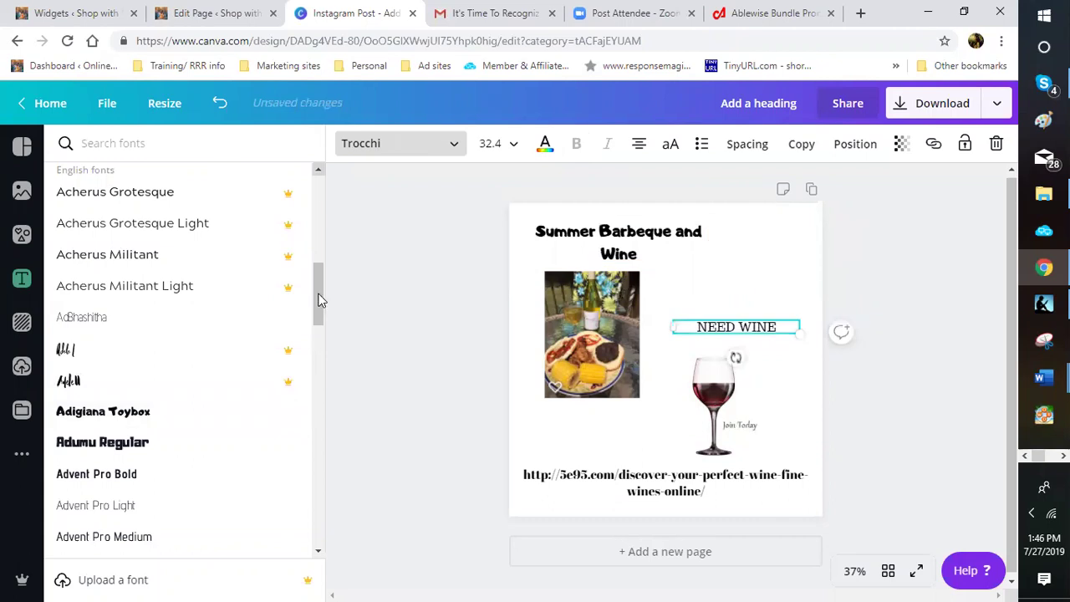
scroll(154, 187, "up", 5)
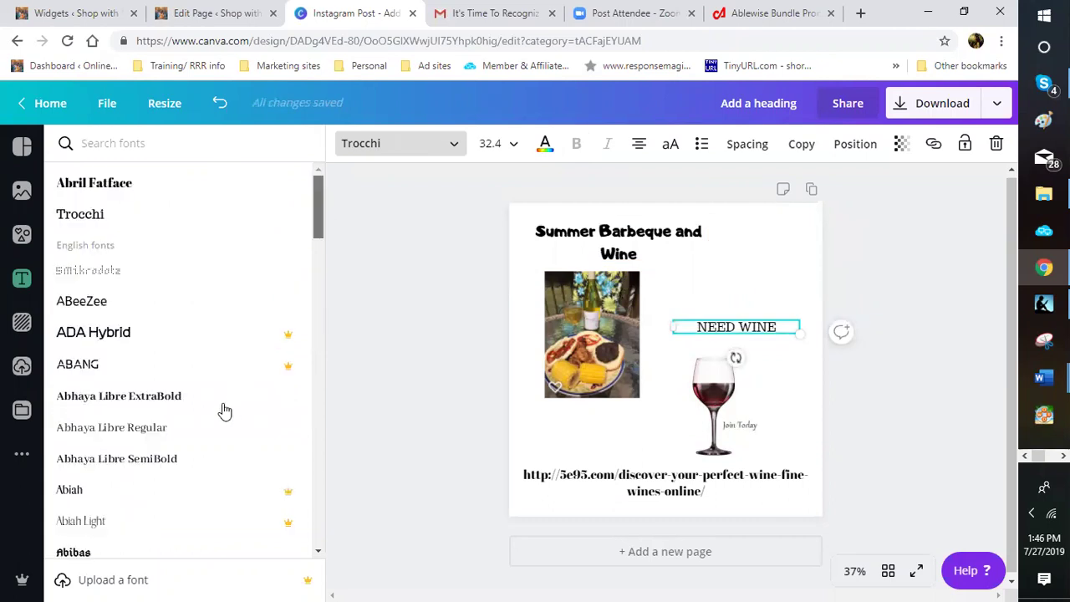
scroll(139, 418, "down", 5)
scroll(136, 346, "down", 2)
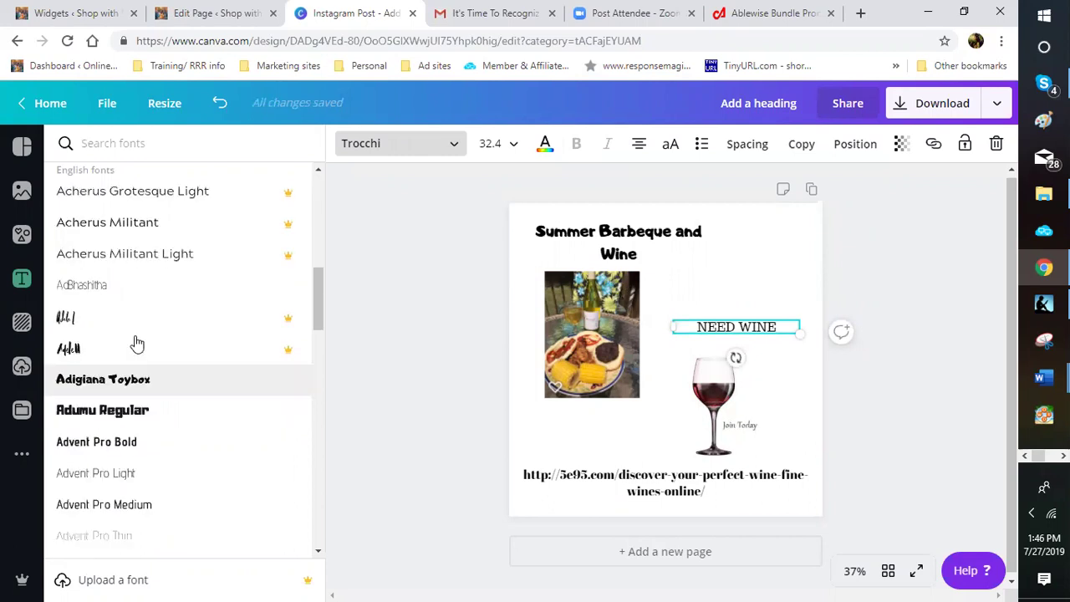
scroll(136, 343, "down", 1)
left_click(136, 334)
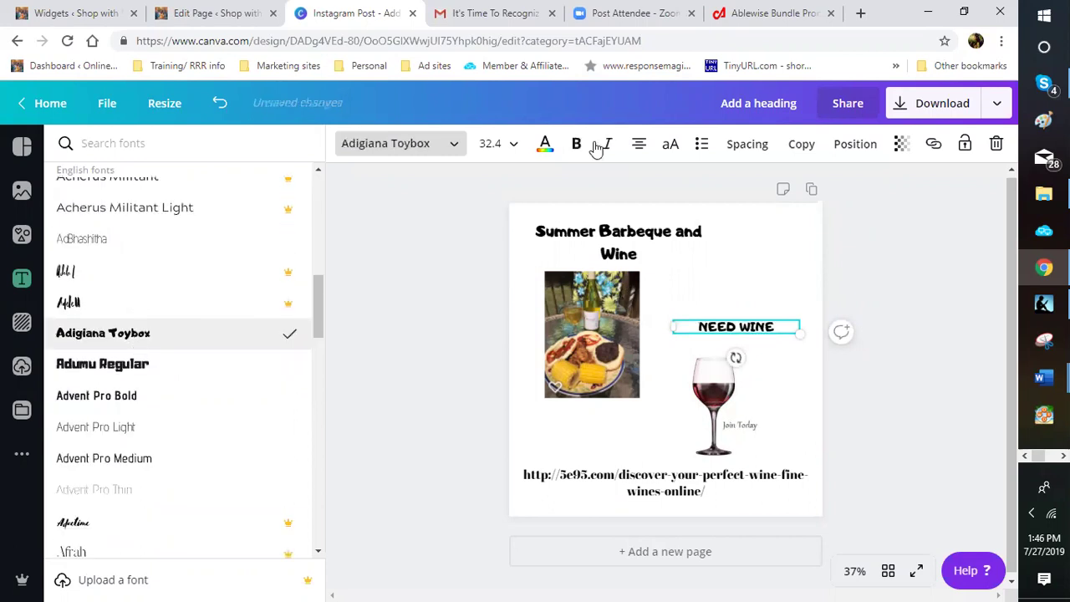
- Make the "NEED WINE" text bold and set its font size to 36
left_click(514, 145)
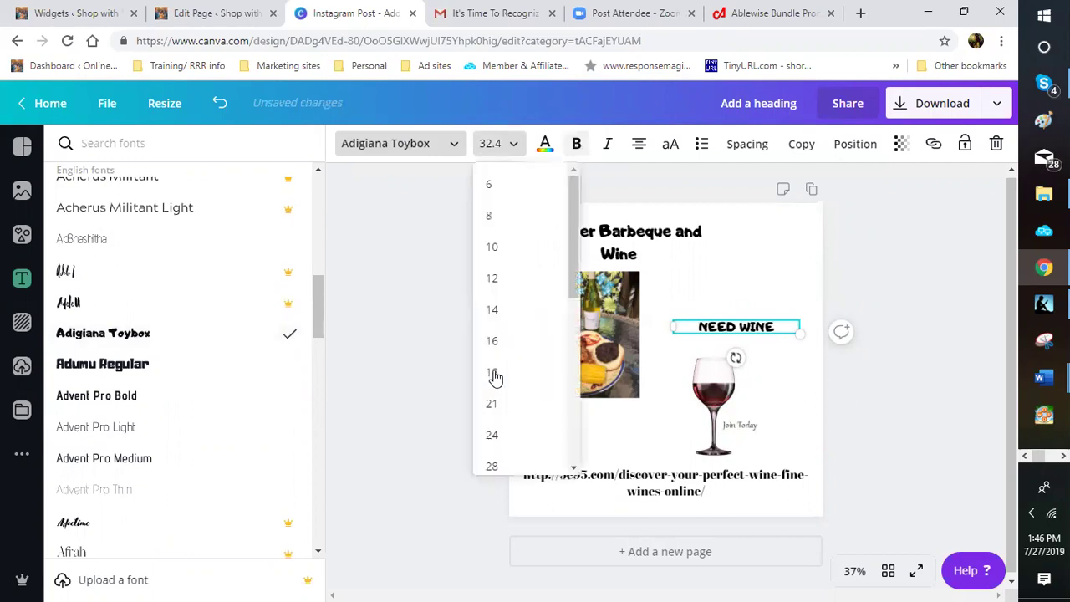
scroll(494, 375, "down", 2)
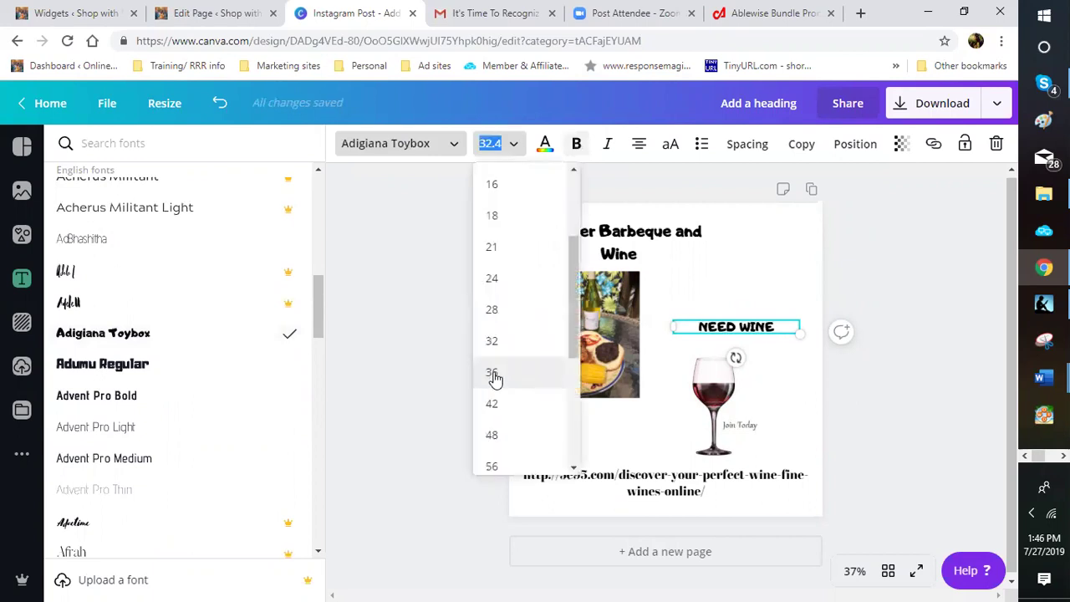
left_click(494, 375)
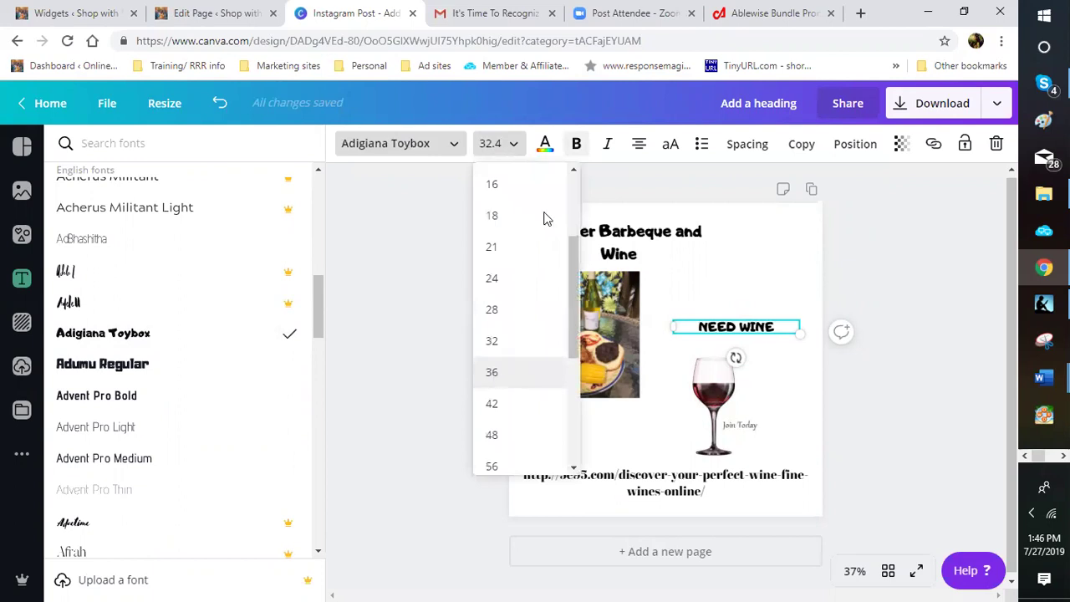
- Change the font of the link beneath the wine glass to Adigiana Toybox and make it bold
left_click(657, 493)
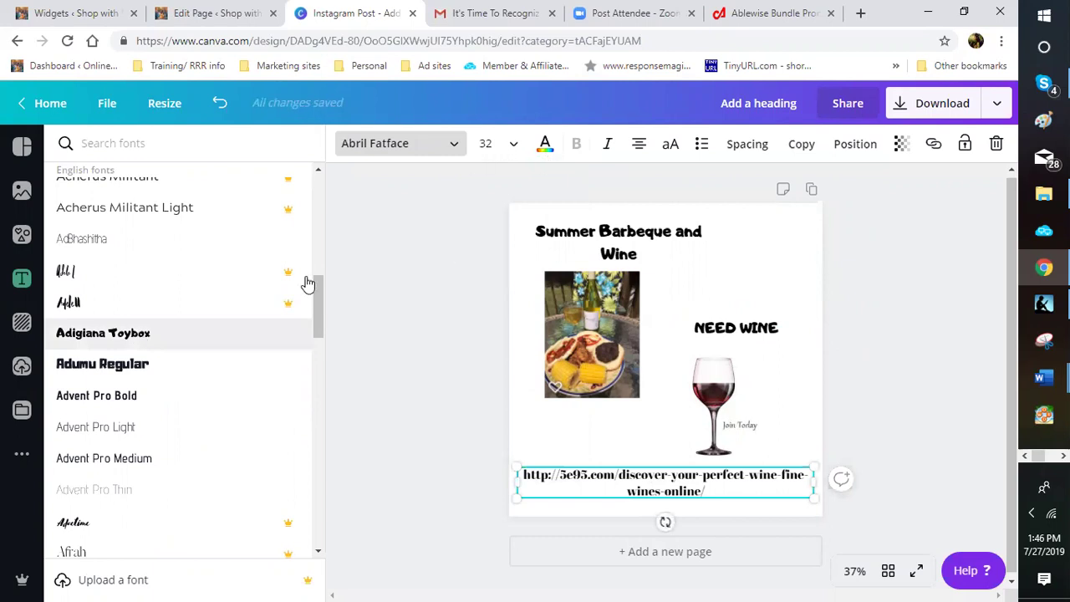
left_click(129, 334)
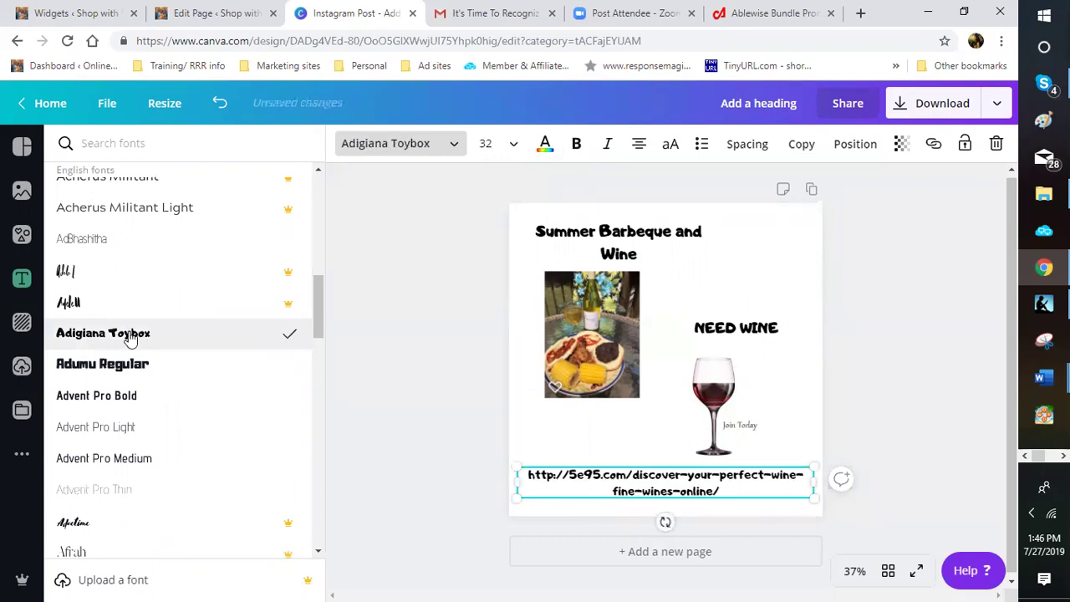
left_click(576, 144)
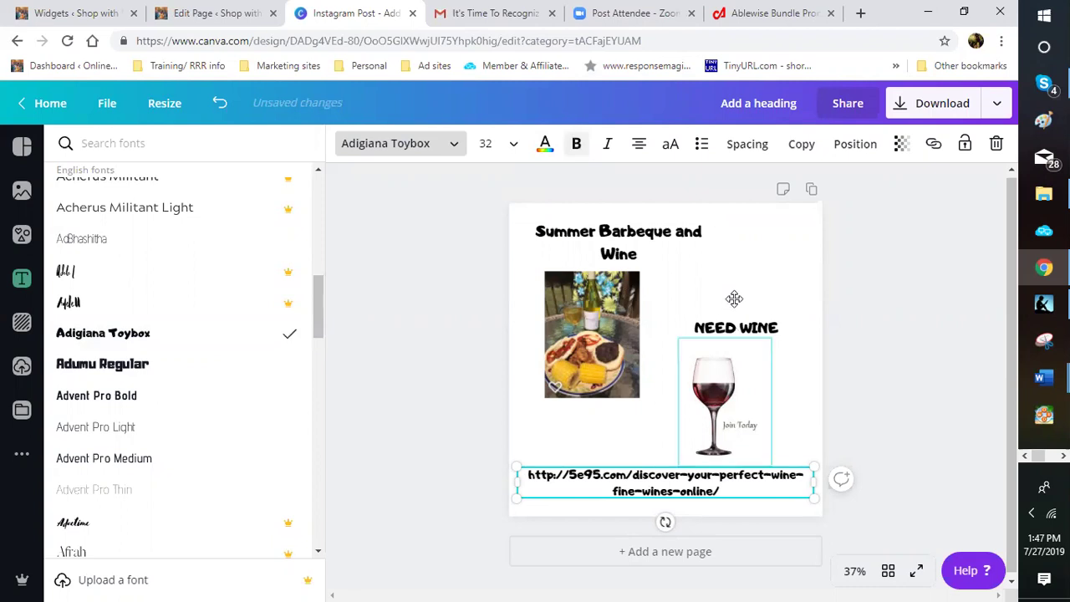
- Move the "NEED WINE" text higher on the page and reposition the wine glass image slightly higher beneath it
left_click_drag(735, 327, 734, 299)
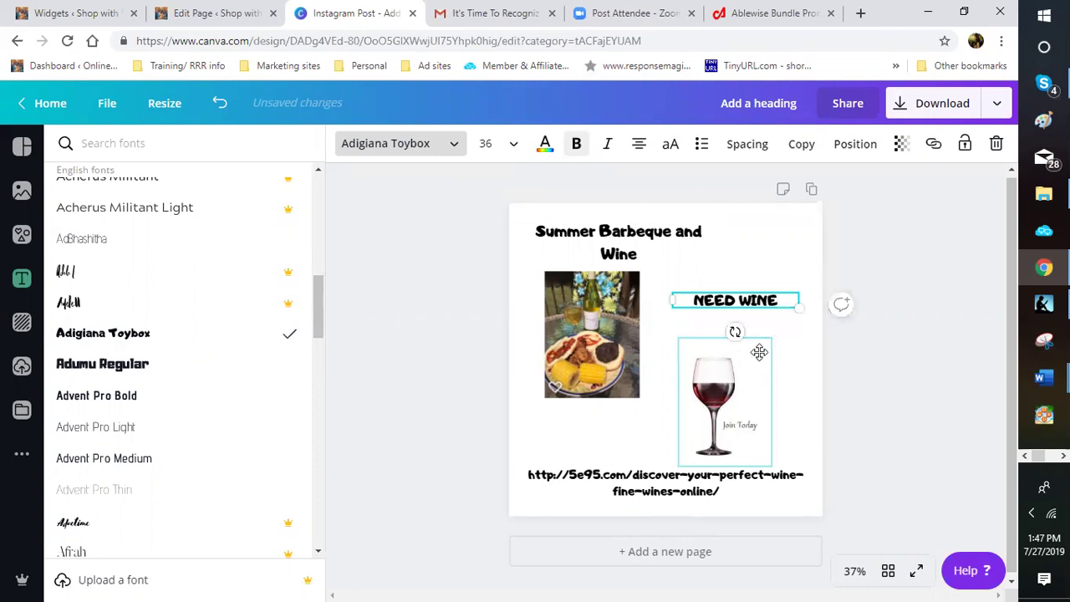
left_click_drag(698, 416, 762, 350)
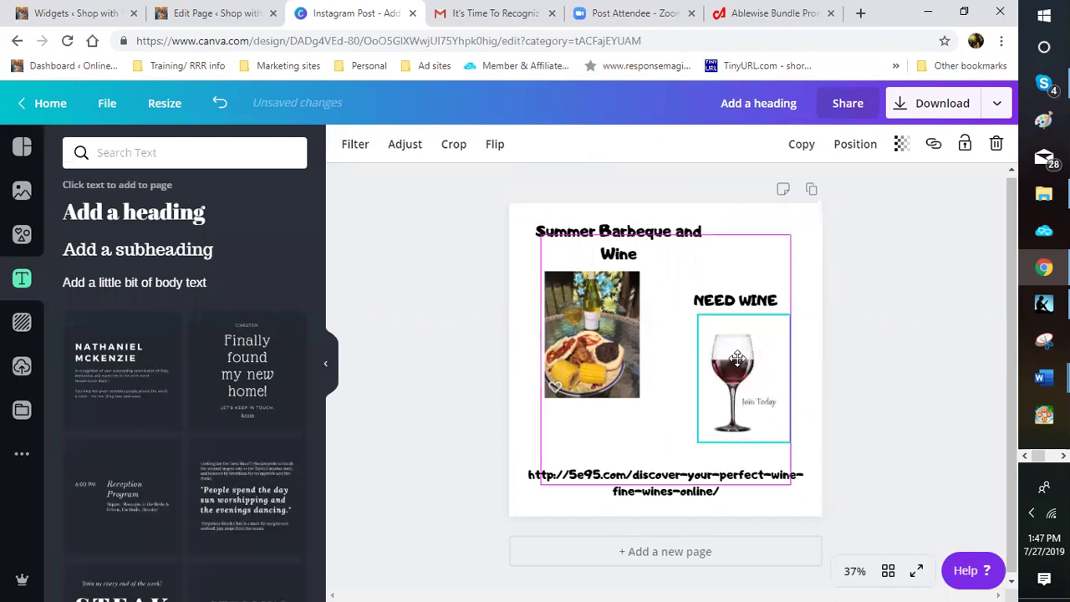
left_click(643, 452)
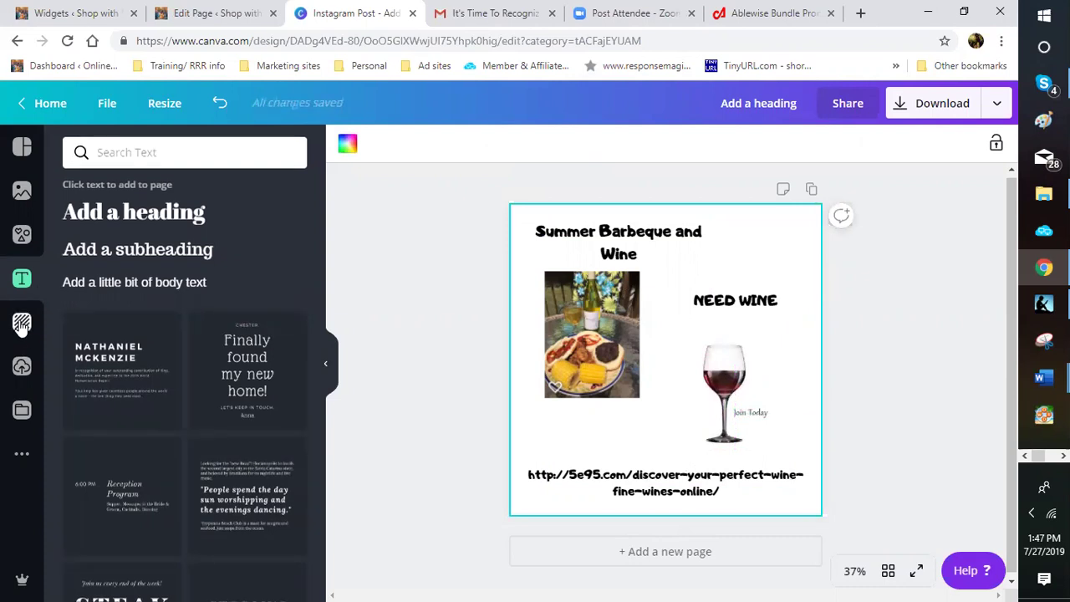
- Apply the free teal diagonal-stripe pattern as the page background
left_click(21, 325)
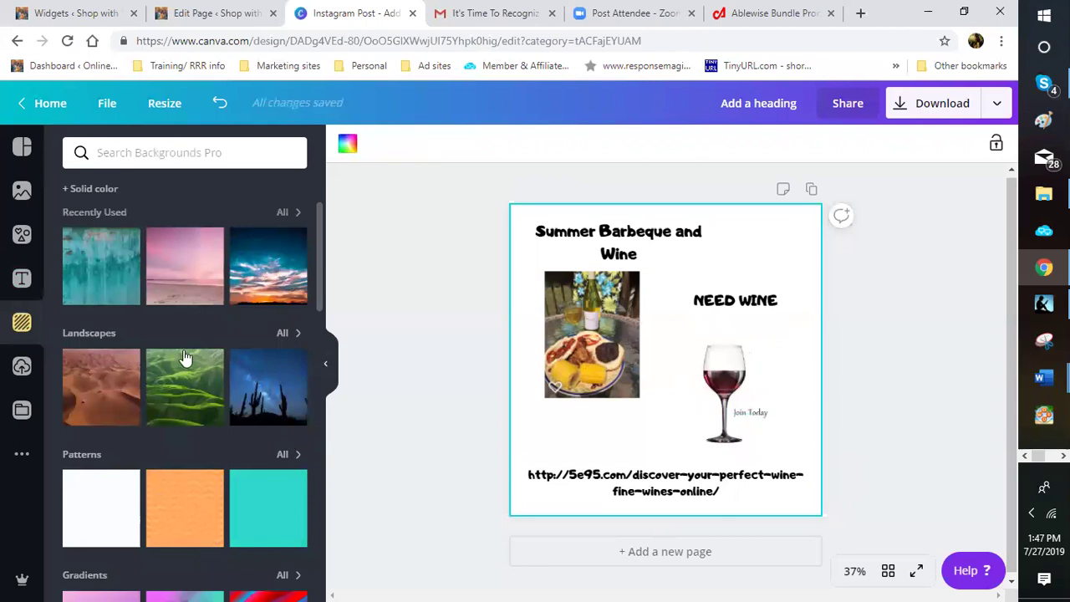
scroll(183, 346, "down", 1)
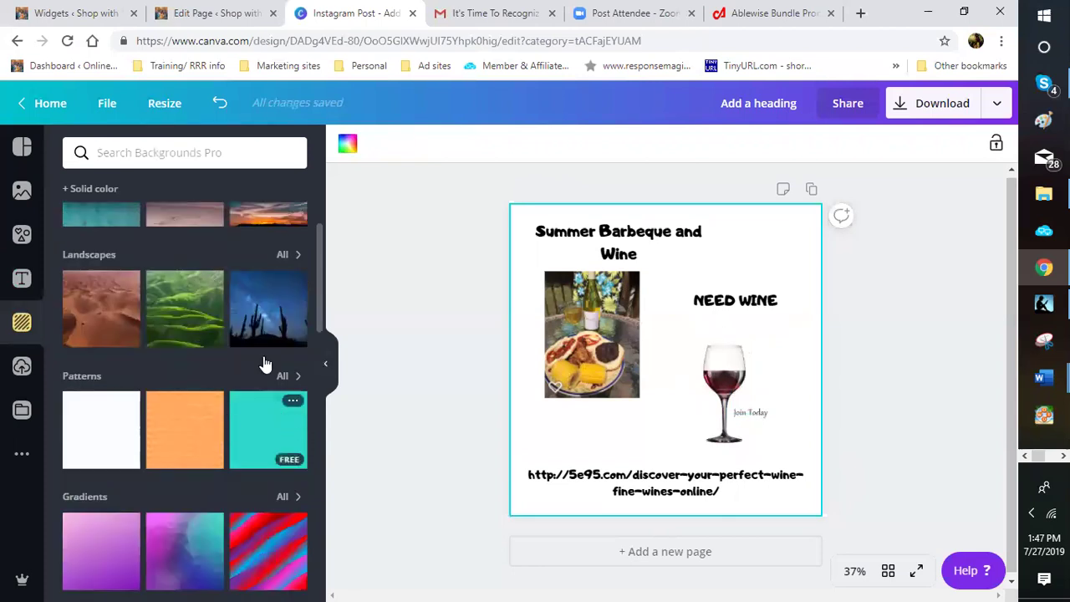
scroll(264, 360, "down", 1)
mouse_move(265, 359)
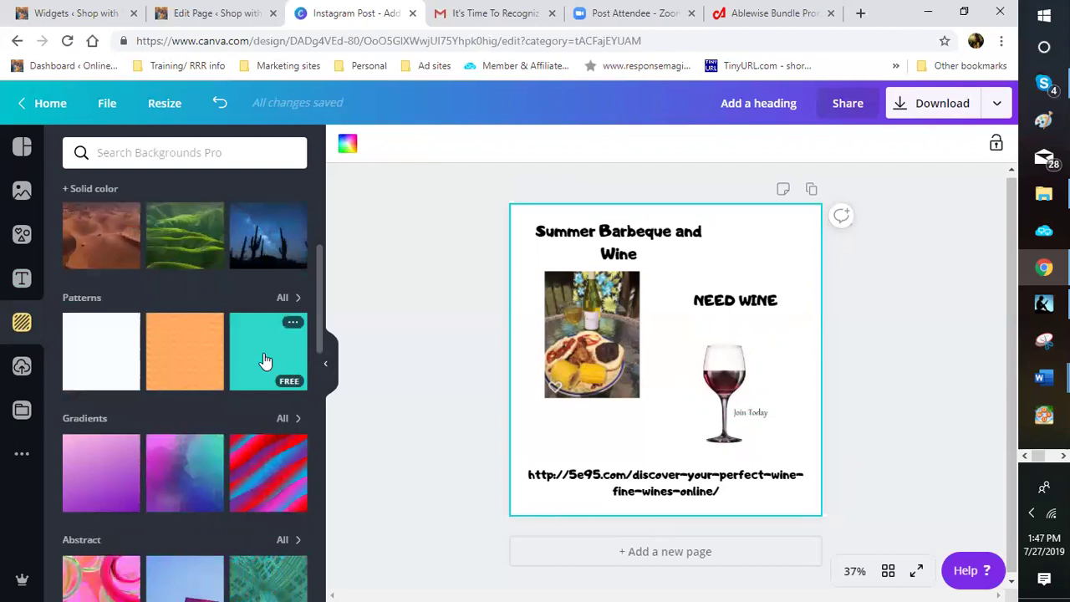
left_click(264, 360)
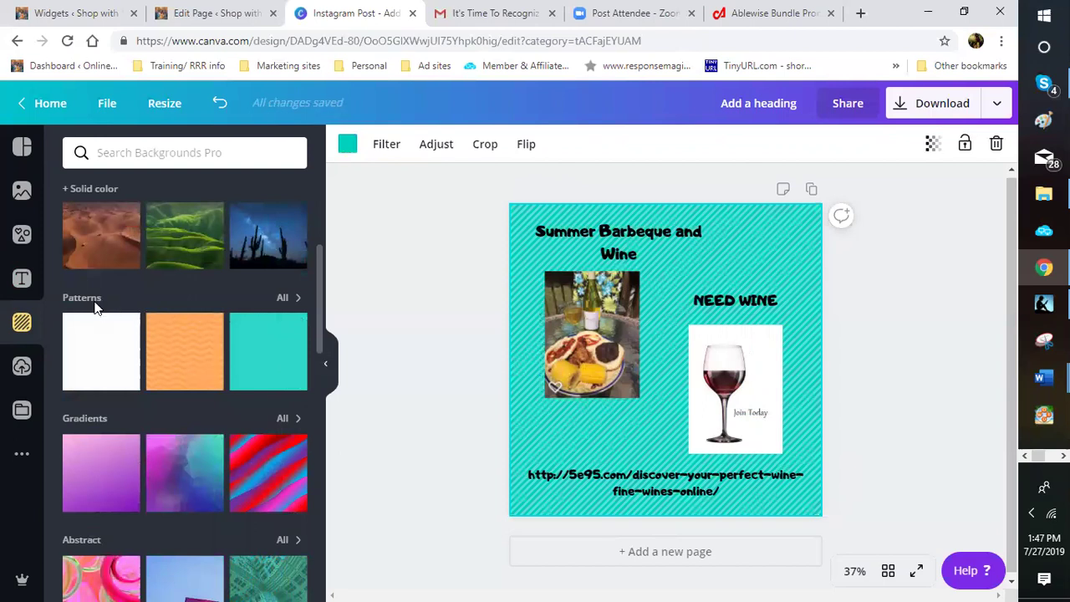
- Show the full Patterns collection, try the blue honeycomb background, and settle on the pink diamond pattern
left_click(243, 283)
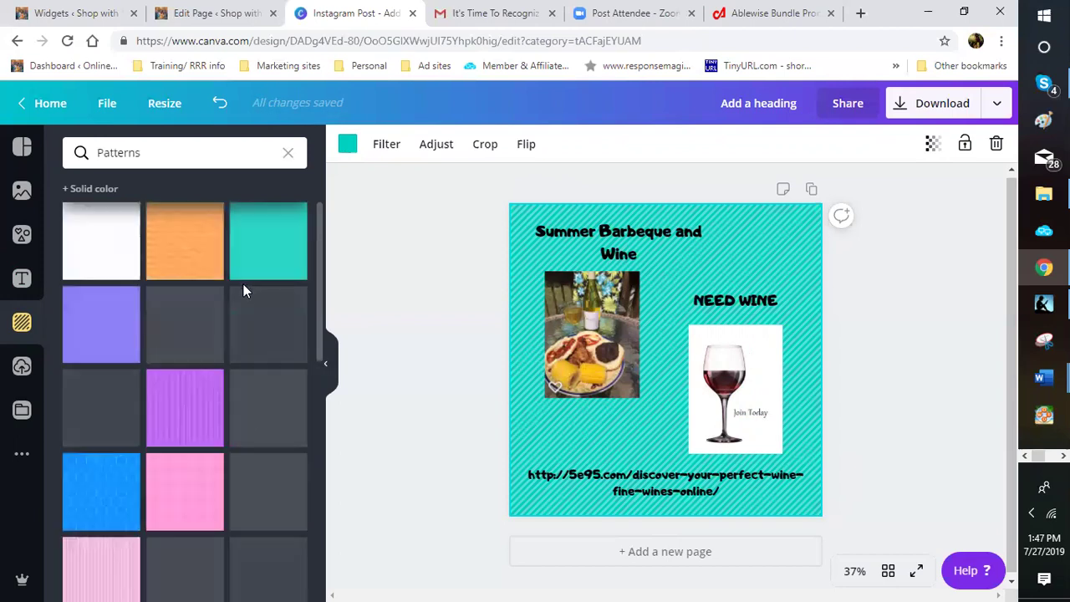
left_click(108, 494)
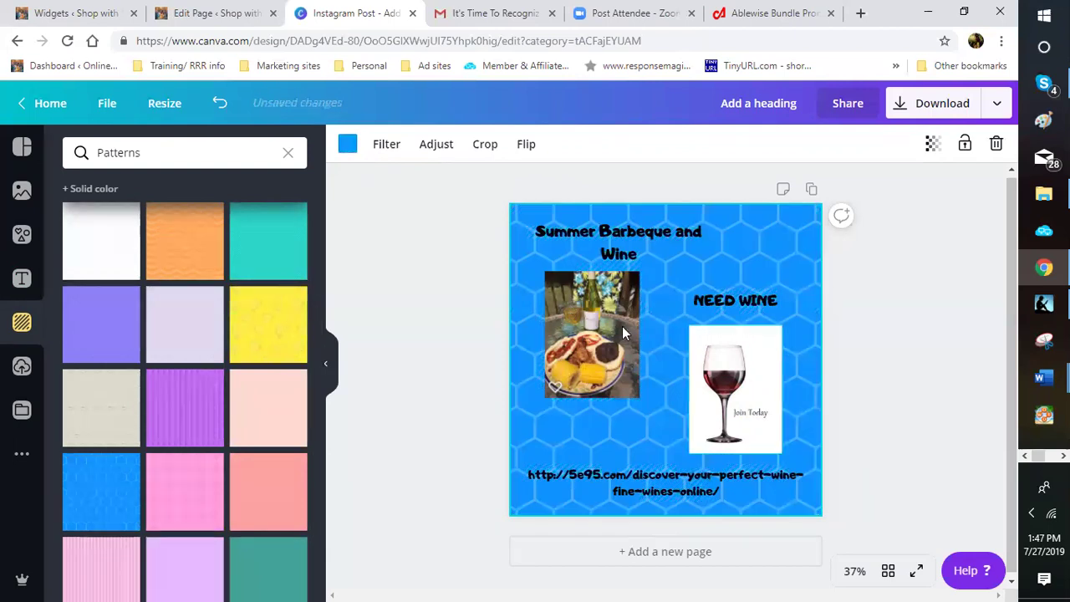
left_click(185, 505)
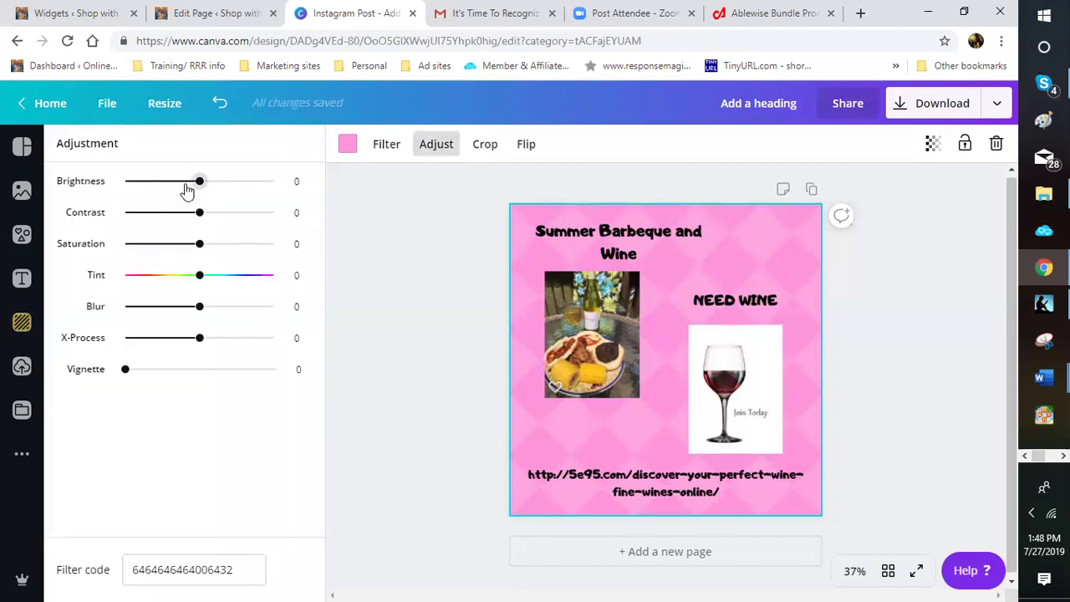
- Set the brightness of the pink diamond background to -9
left_click_drag(198, 181, 154, 181)
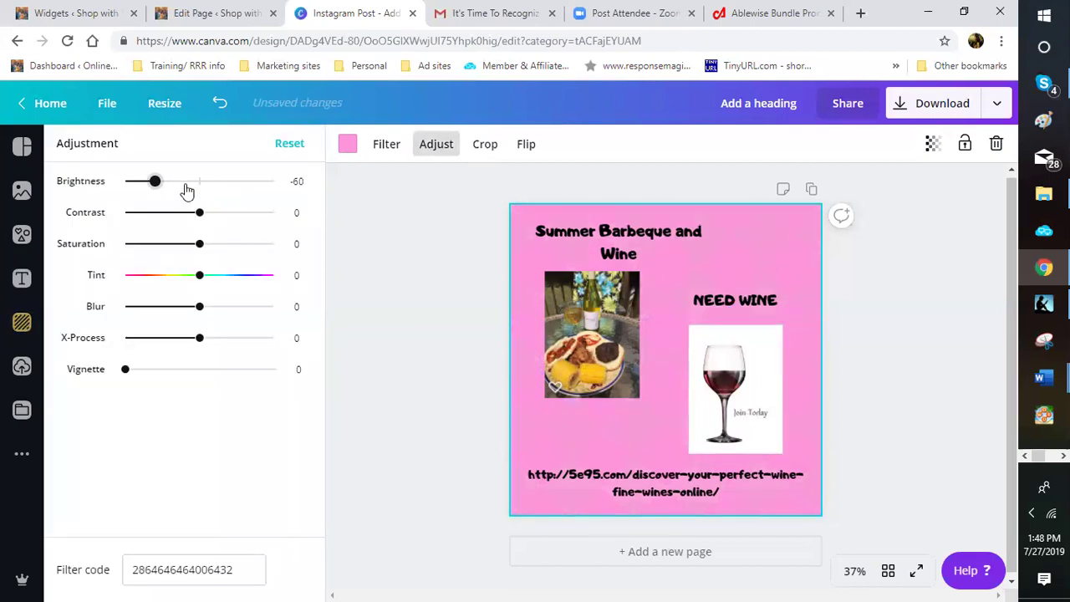
left_click(190, 181)
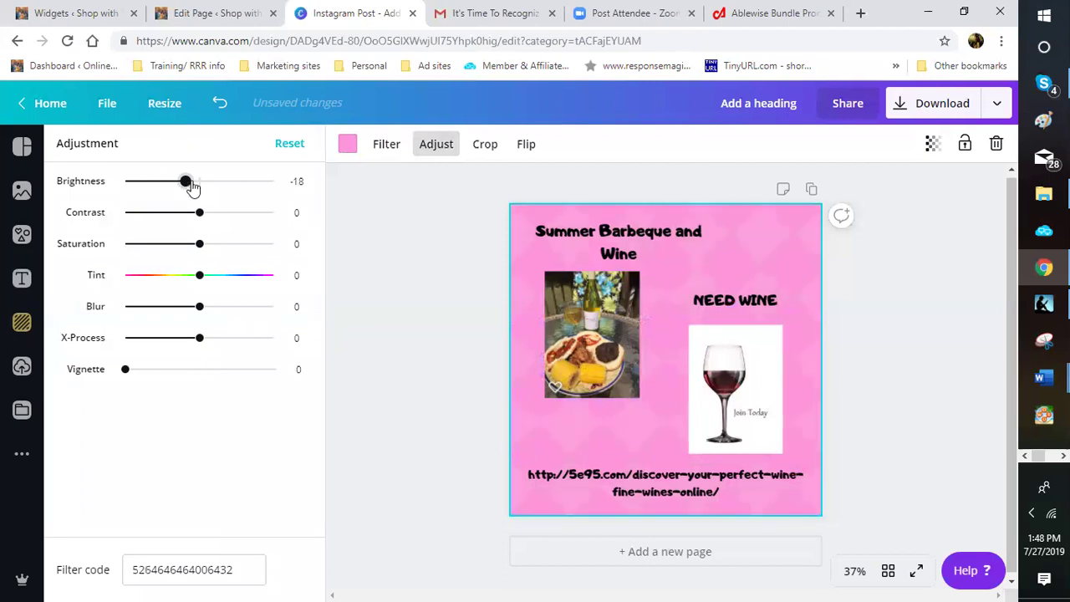
key("Right")
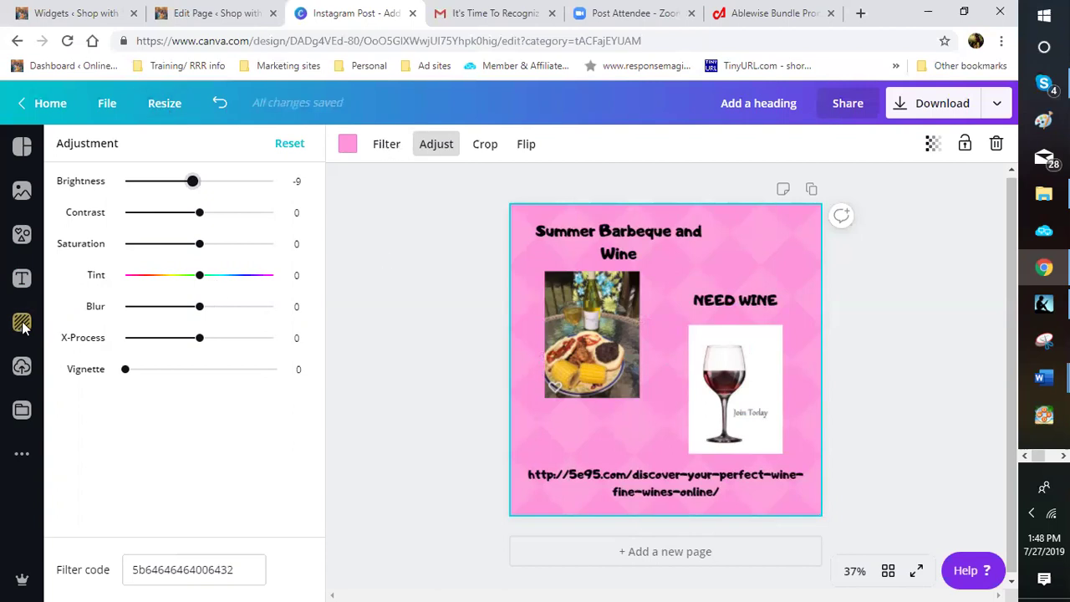
left_click(708, 219)
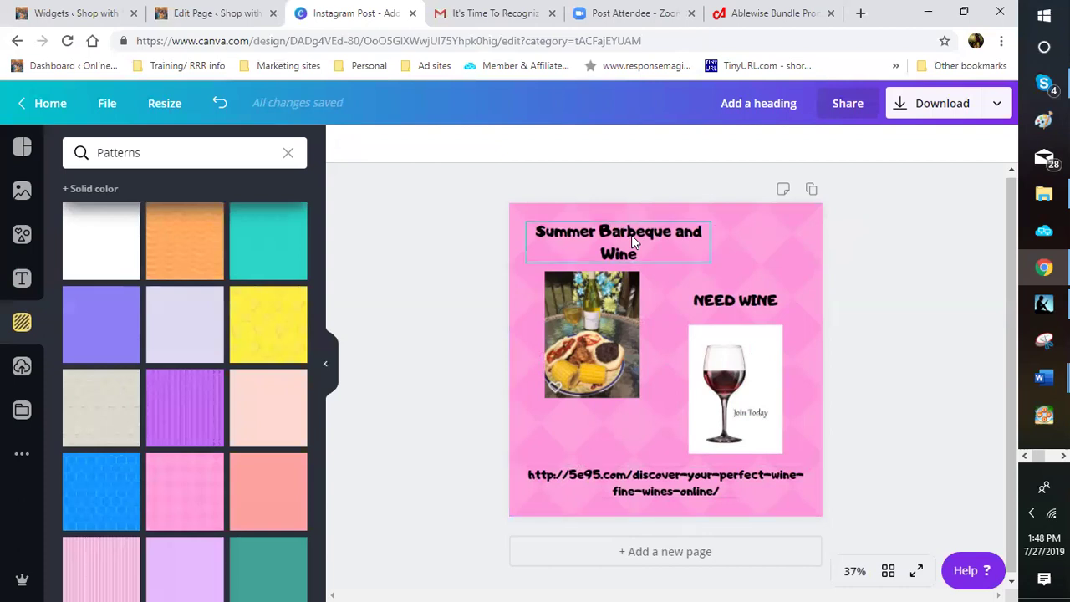
- Try orange as the text color of the "Summer Barbeque and Wine" title and return it to black
left_click(627, 242)
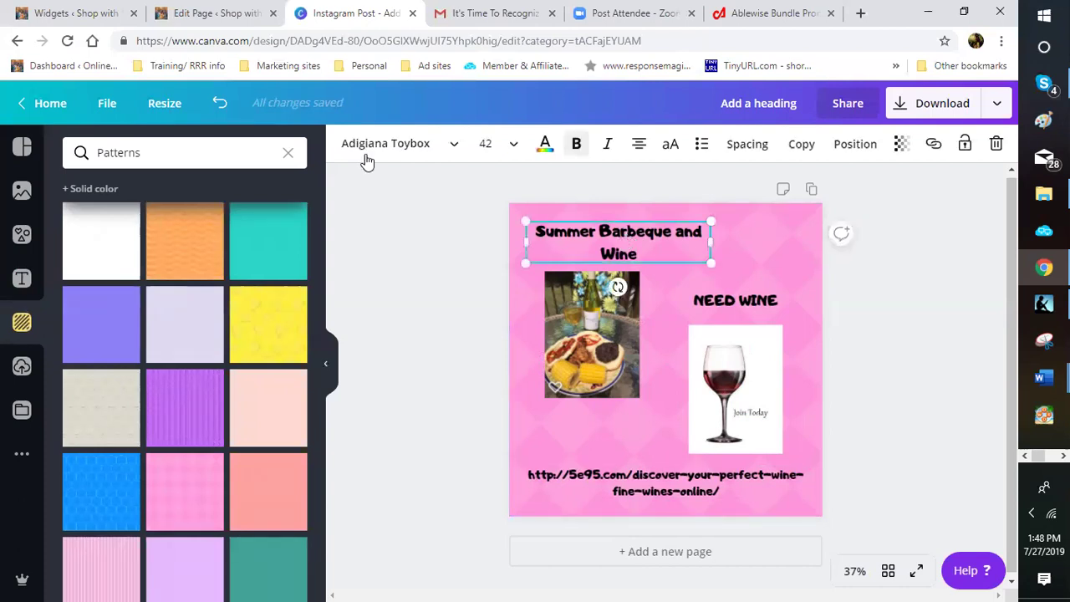
left_click(545, 147)
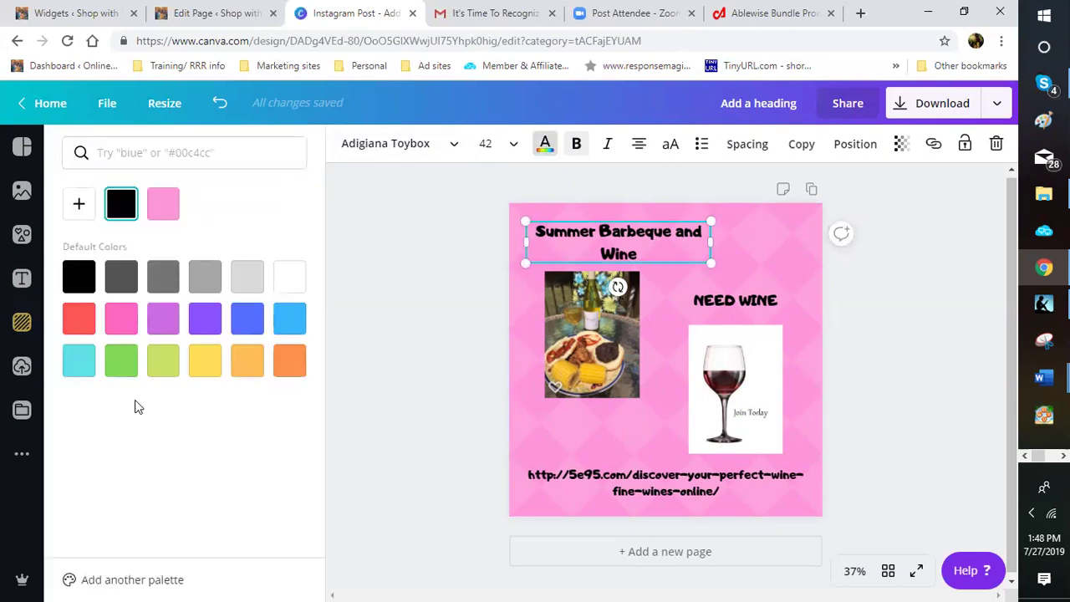
left_click(302, 358)
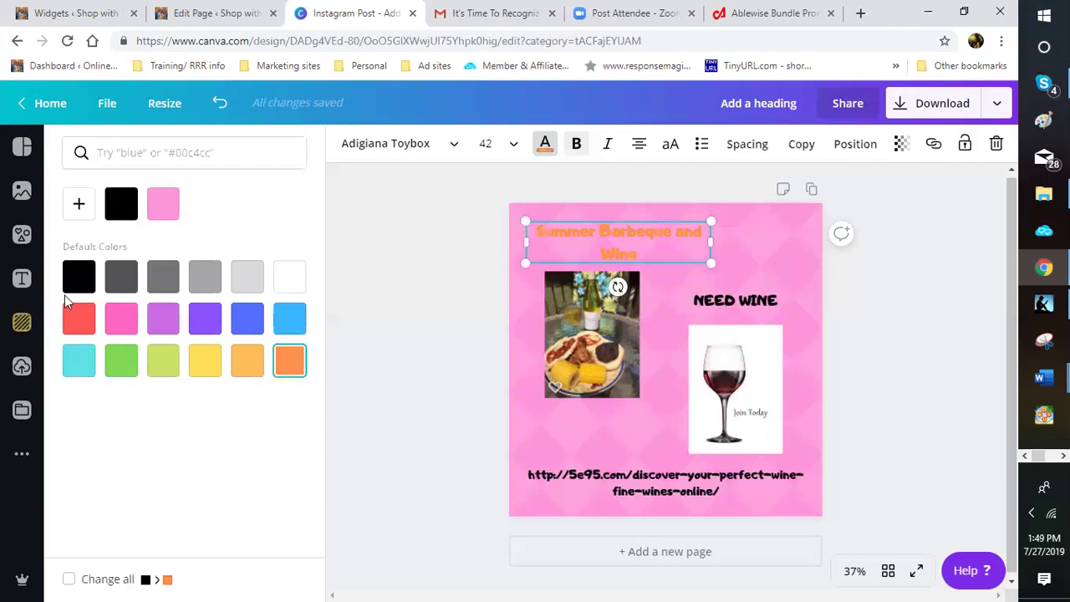
left_click(72, 285)
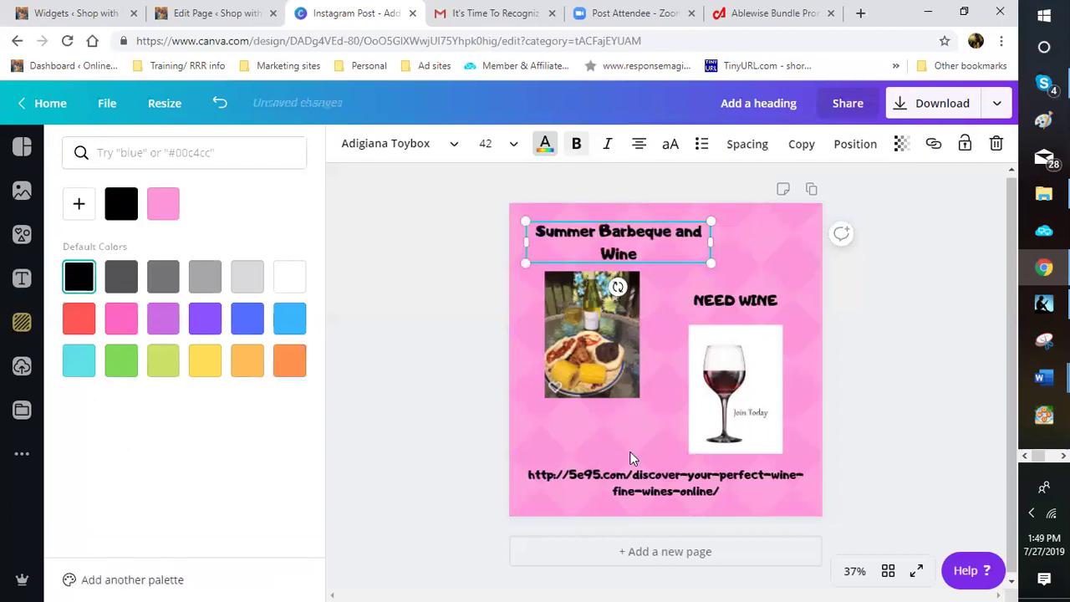
left_click(747, 239)
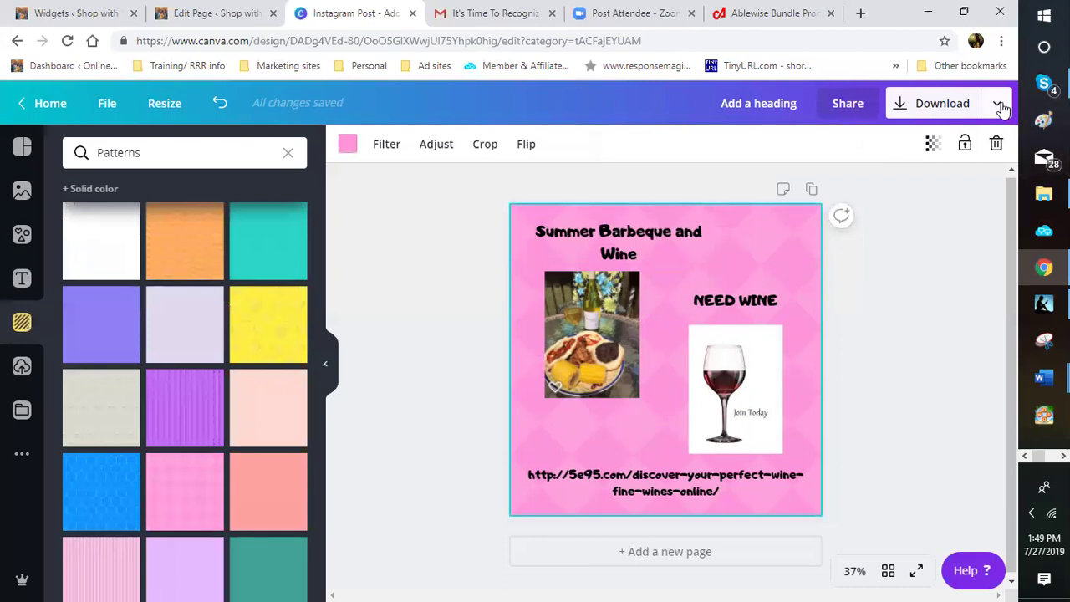
- Look through the available publishing, sharing and printing options for the design
left_click(999, 105)
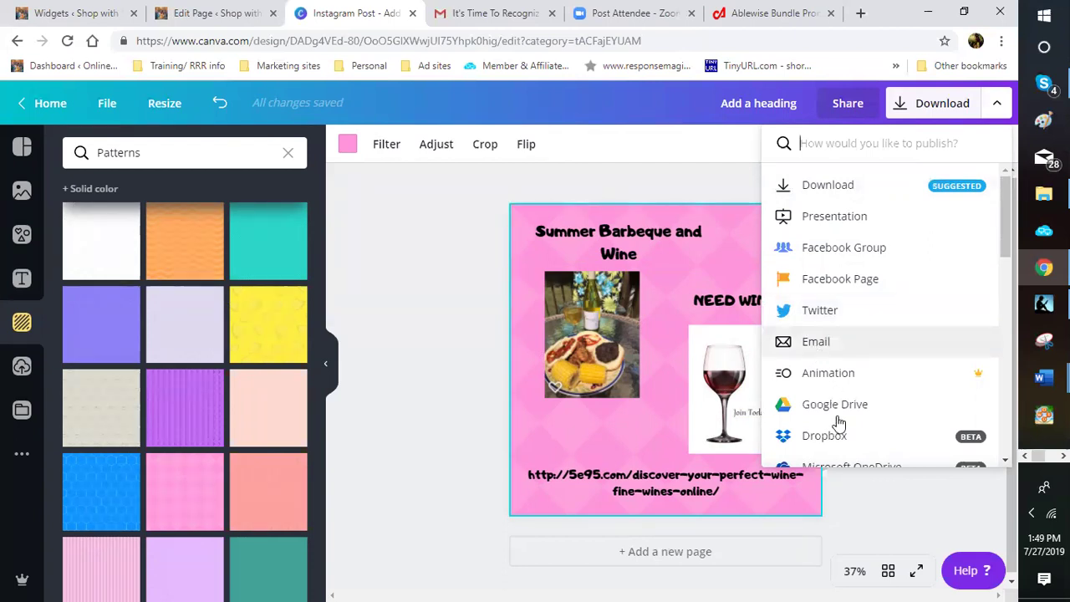
scroll(811, 365, "down", 1)
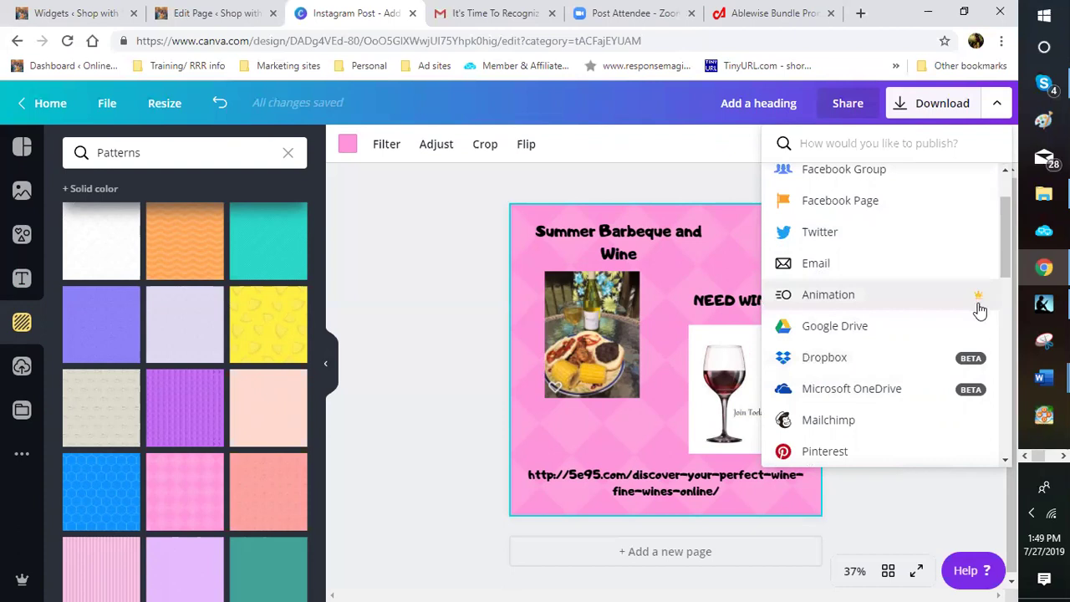
scroll(873, 372, "down", 1)
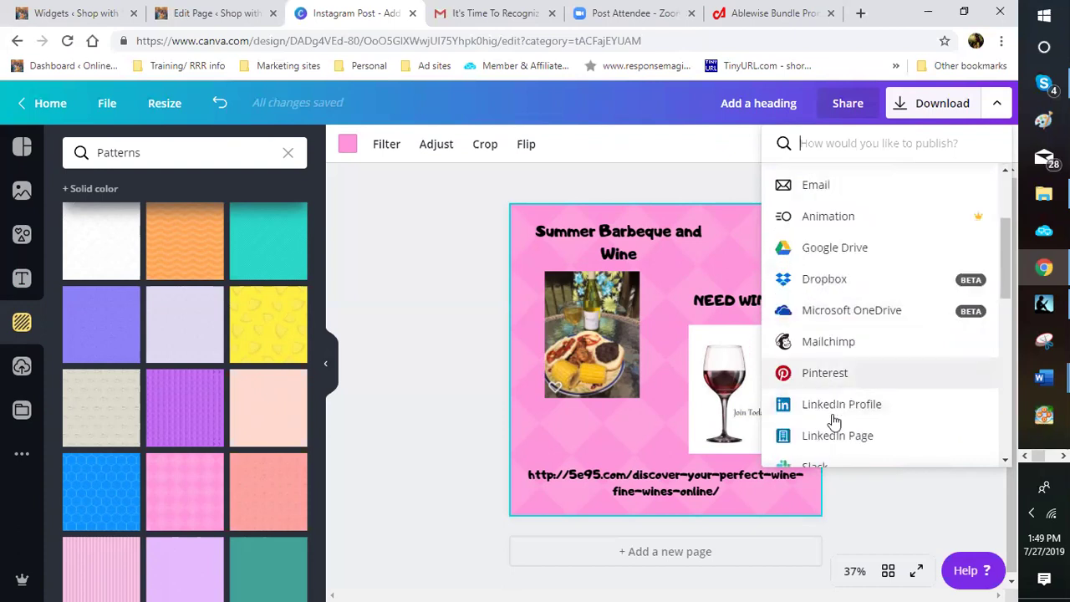
scroll(844, 432, "down", 1)
scroll(854, 440, "down", 1)
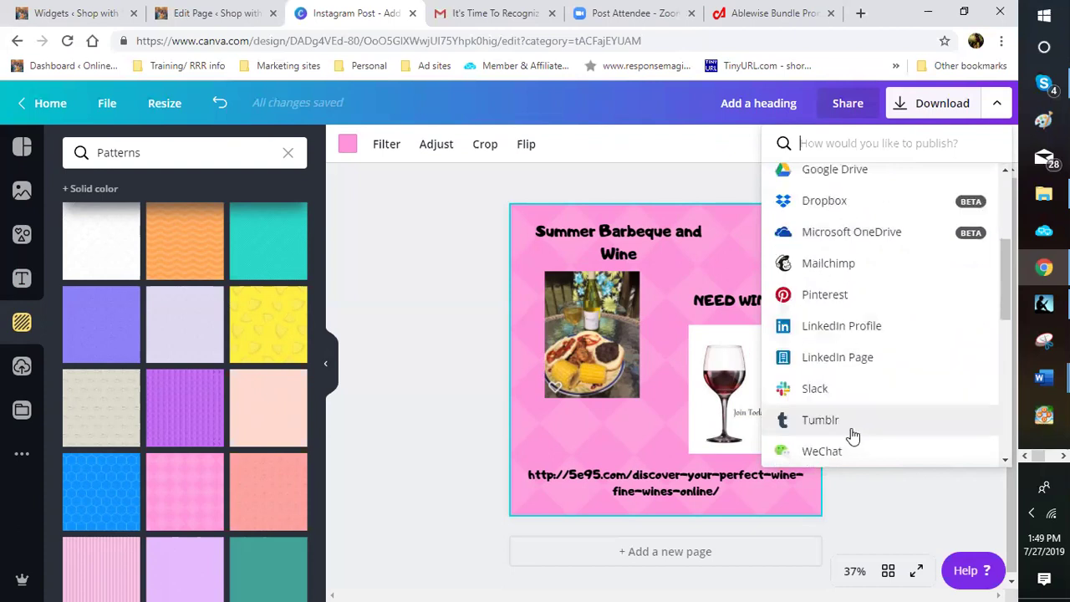
scroll(852, 435, "down", 1)
scroll(852, 435, "down", 1)
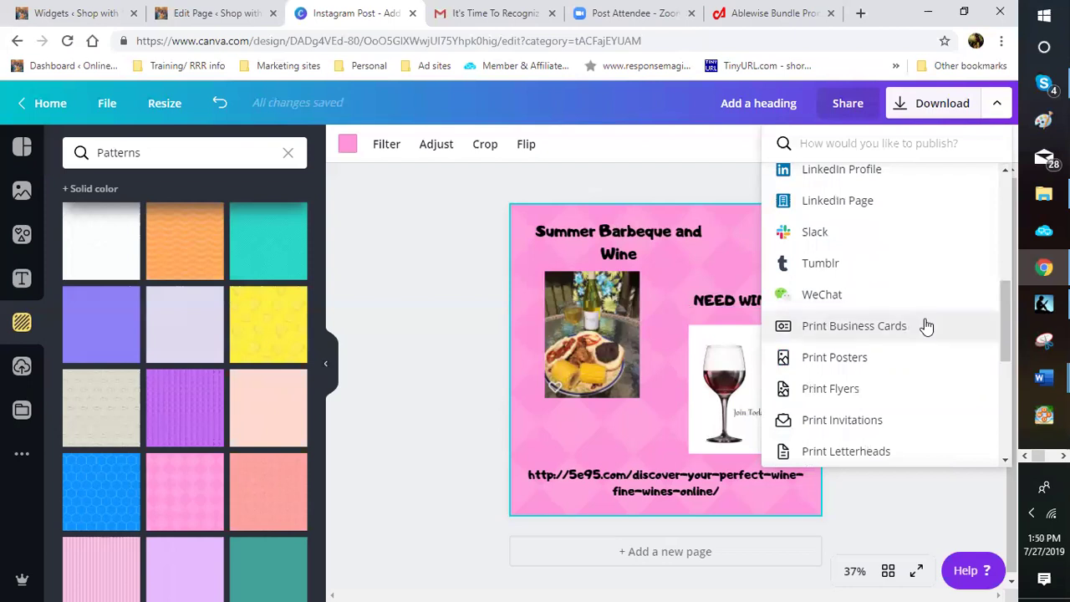
scroll(923, 323, "up", 5)
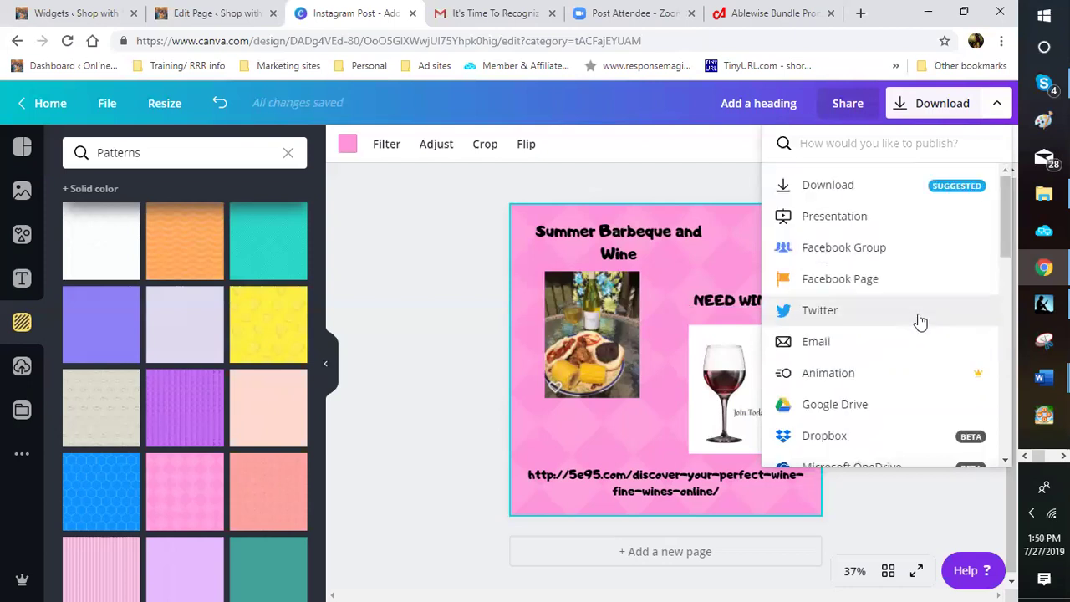
- Download the design with PNG as the file type and dismiss the published message
left_click(832, 186)
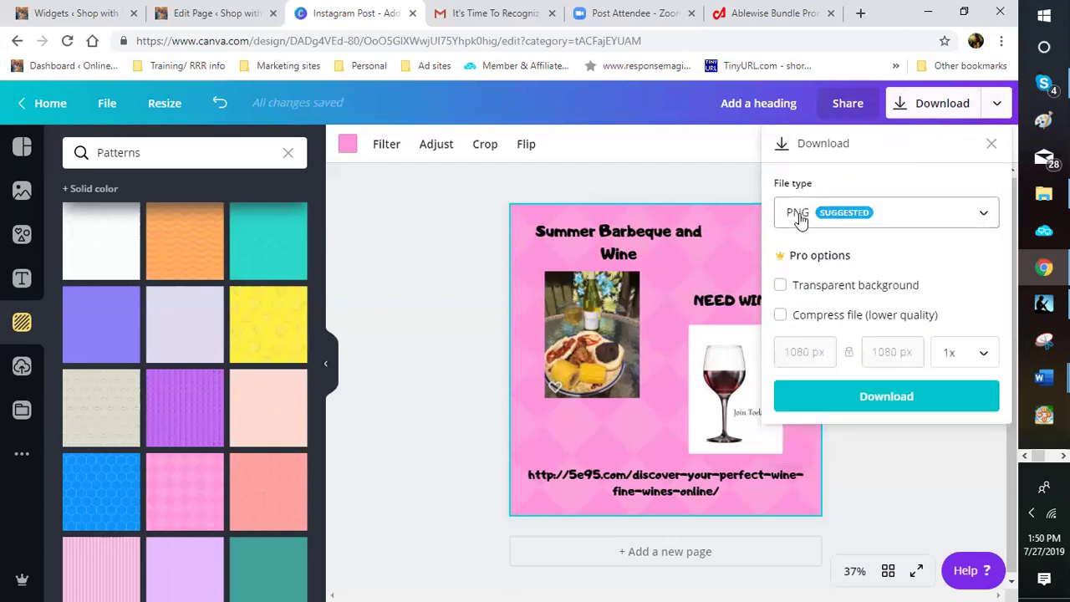
left_click(986, 216)
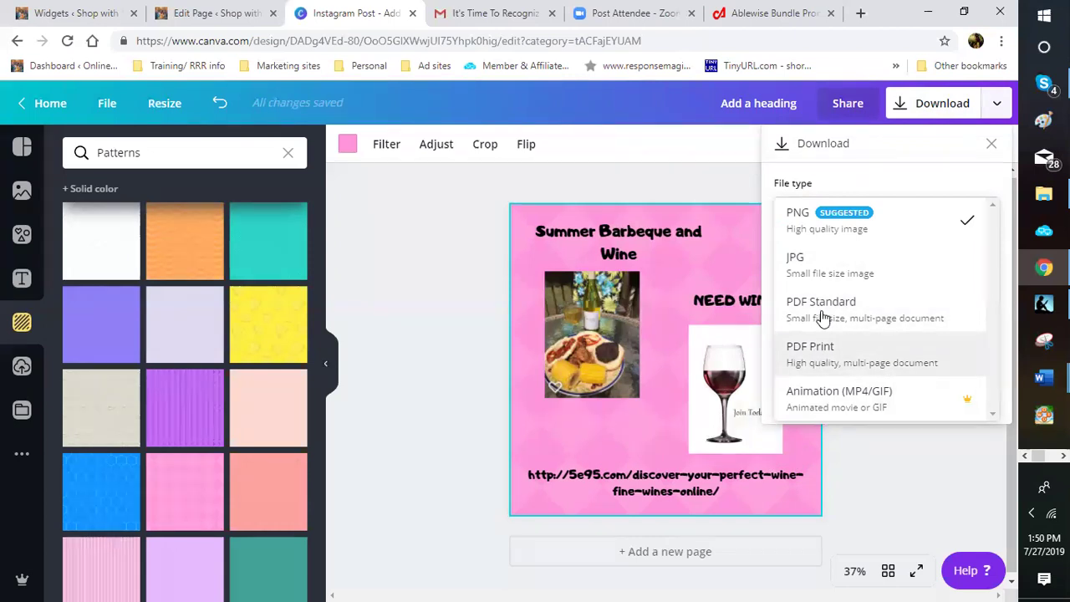
left_click(801, 229)
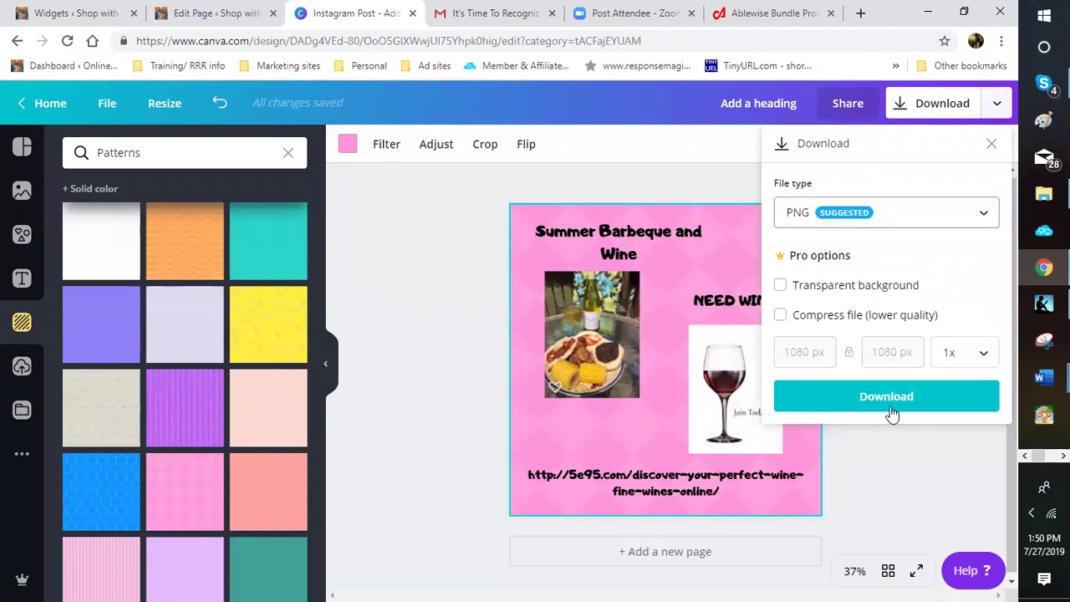
left_click(890, 408)
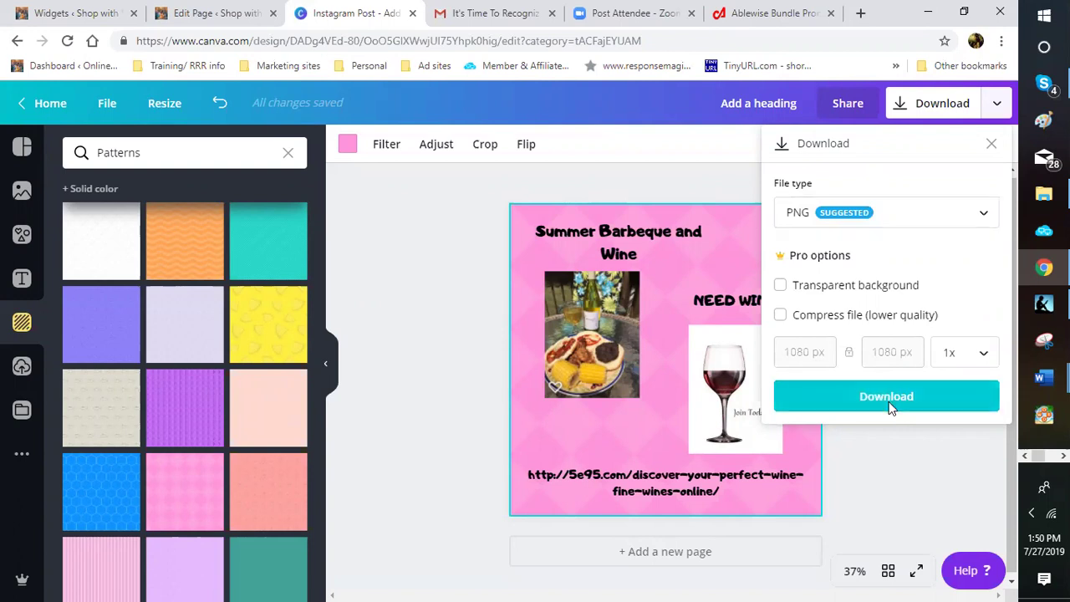
left_click(888, 400)
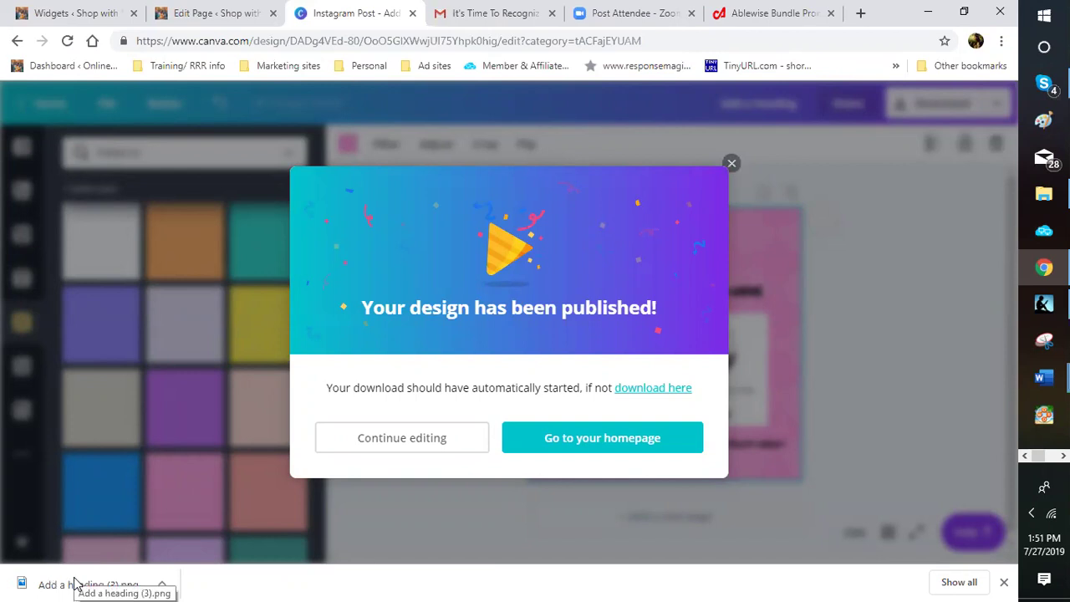
key("Escape")
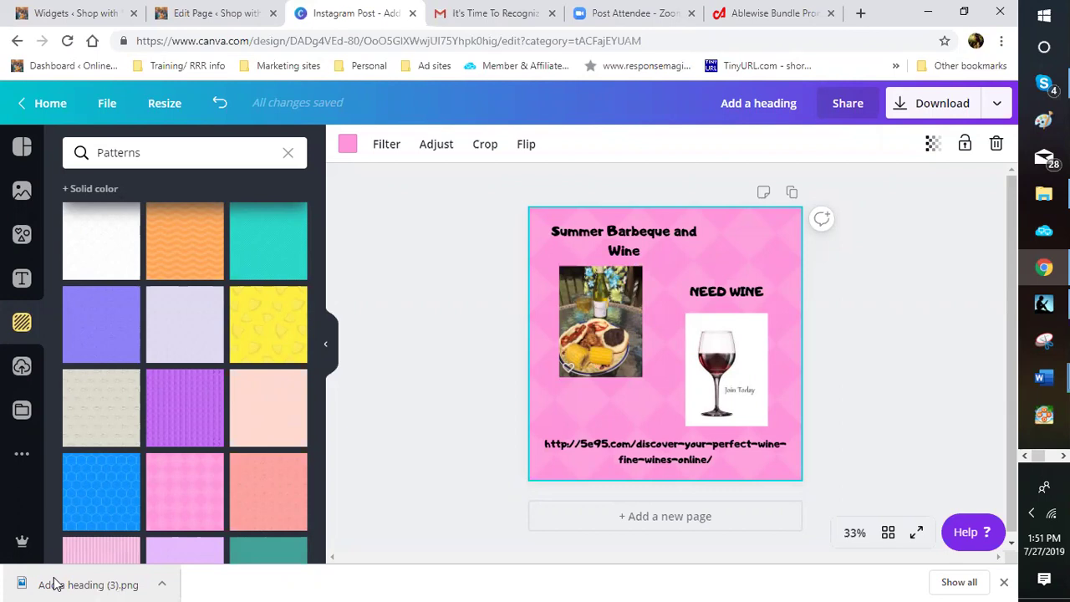
- Open the downloaded "Add a heading (3).png" in Photos and start saving a copy of it
left_click(58, 583)
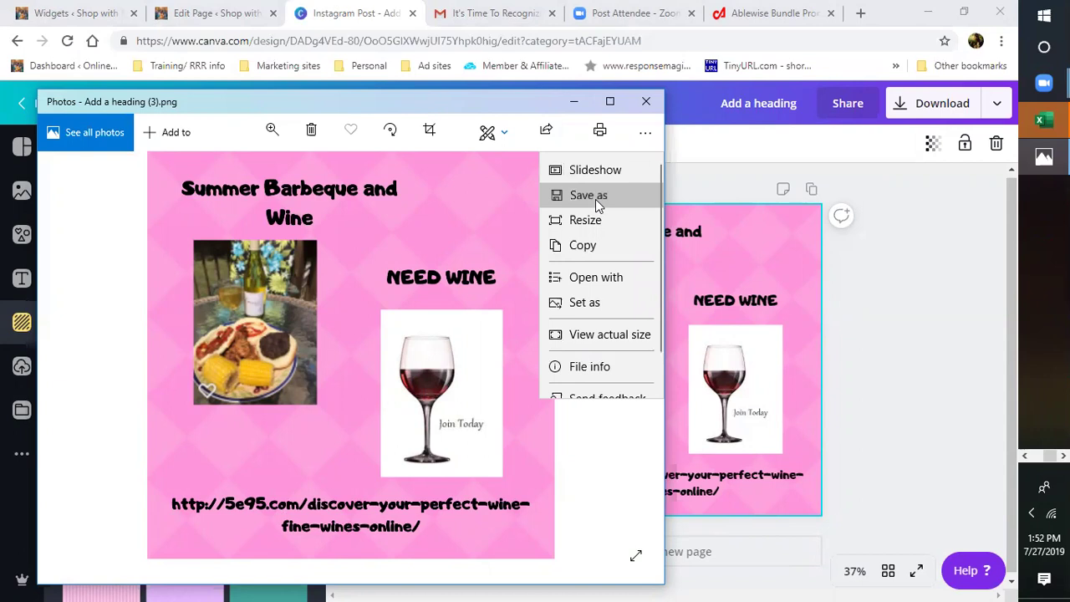
left_click(595, 199)
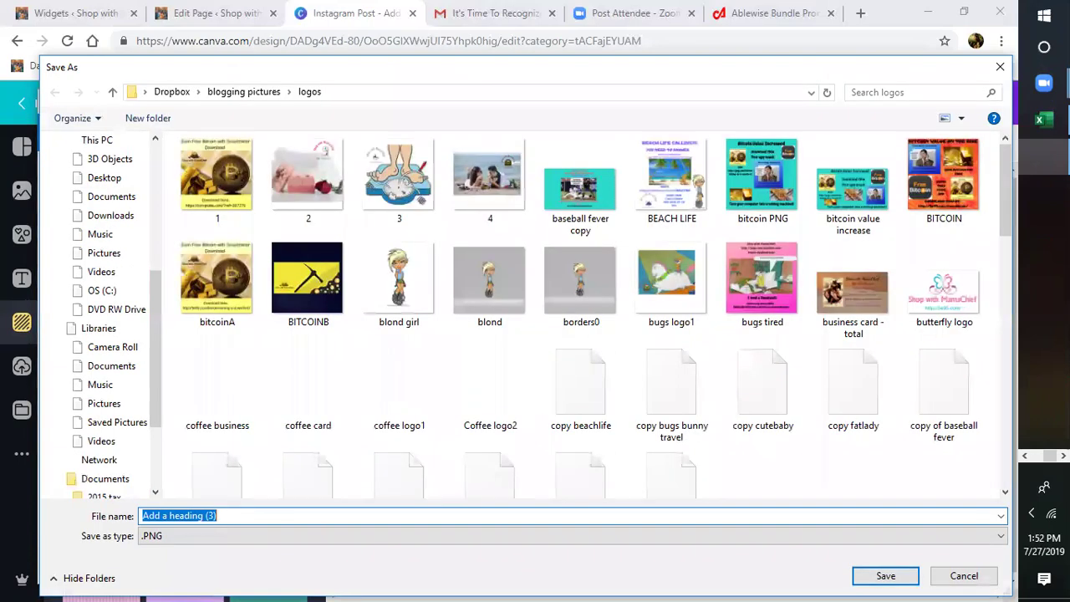
- Save the copy as a PNG named "Summer barbeque" in the logos folder and close the Photos window
left_click(233, 515)
key("BackSpace")
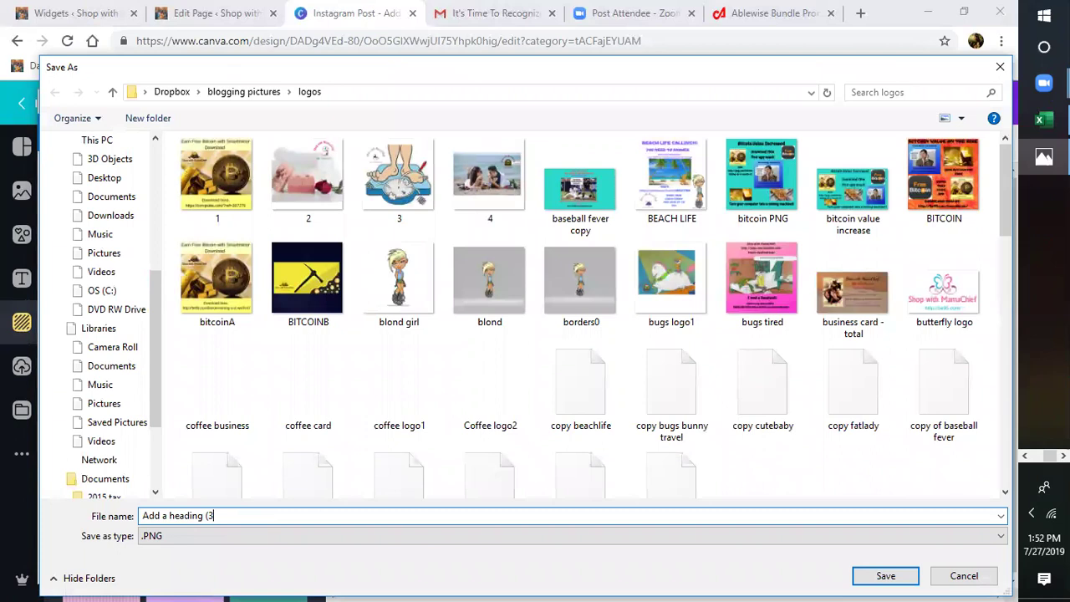
key("BackSpace")
key("BackSpace")
key("BackSpace")
key("BackSpace")
key("BackSpace")
key("BackSpace")
key("BackSpace")
key("BackSpace")
key("BackSpace")
key("BackSpace")
key("BackSpace")
key("BackSpace")
key("BackSpace")
key("BackSpace")
key("BackSpace")
key("BackSpace")
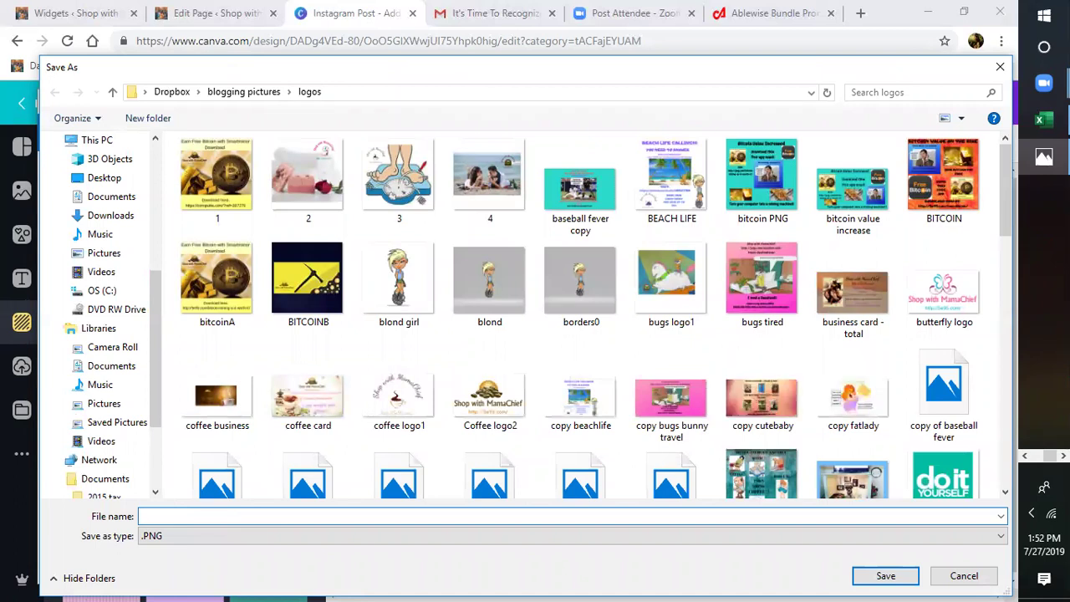
type("s")
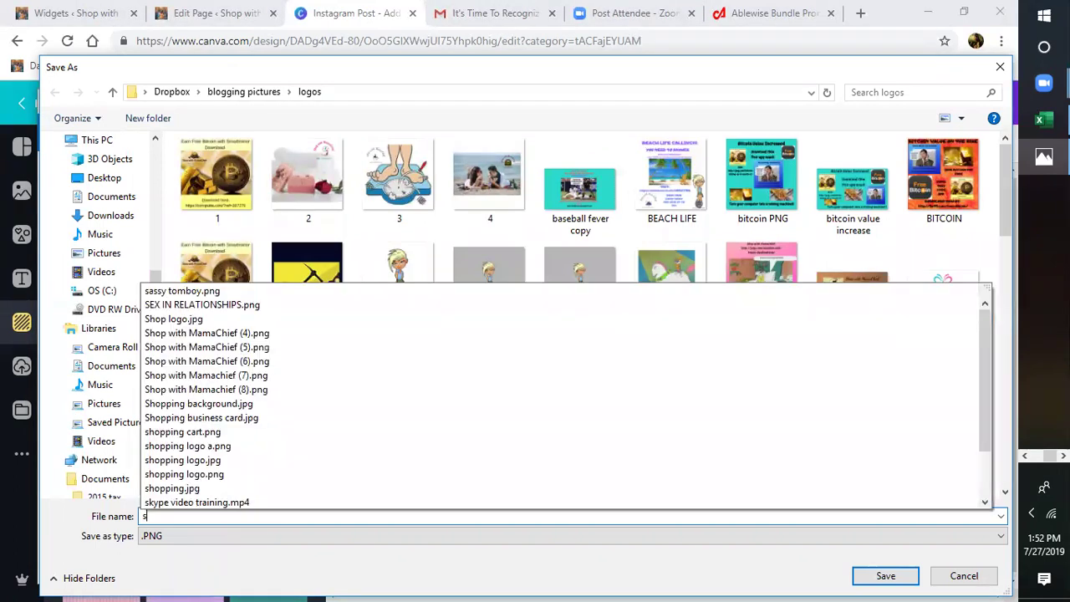
key("BackSpace")
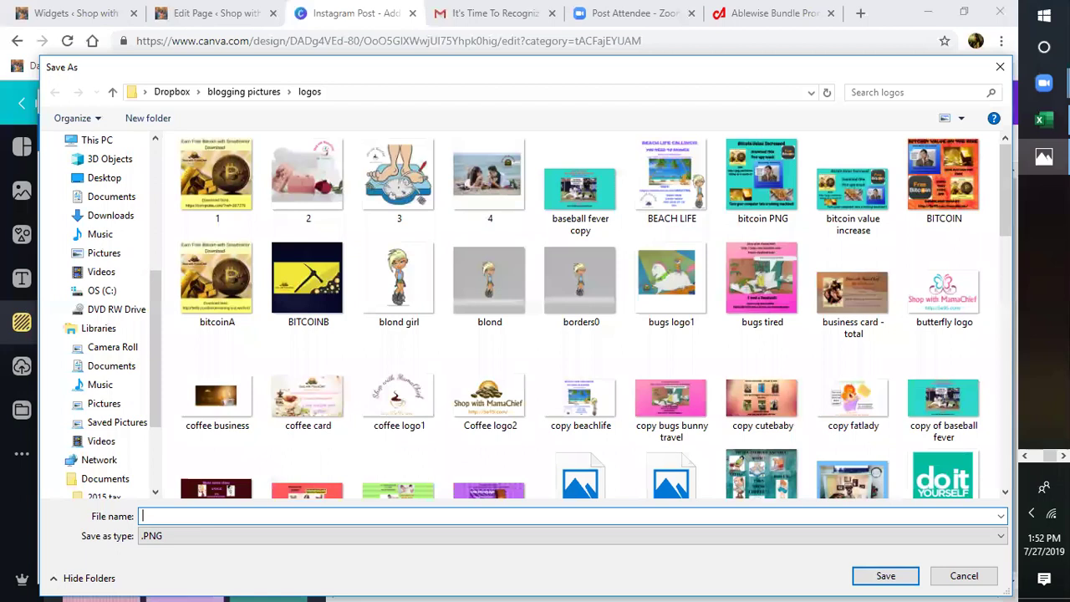
type("Summer")
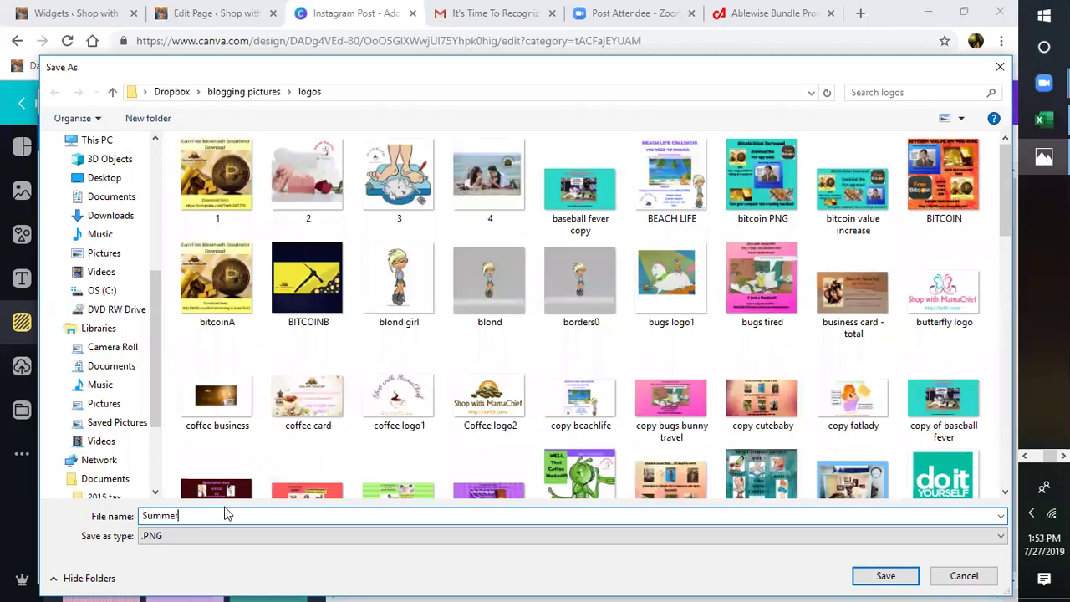
type(" barbeque")
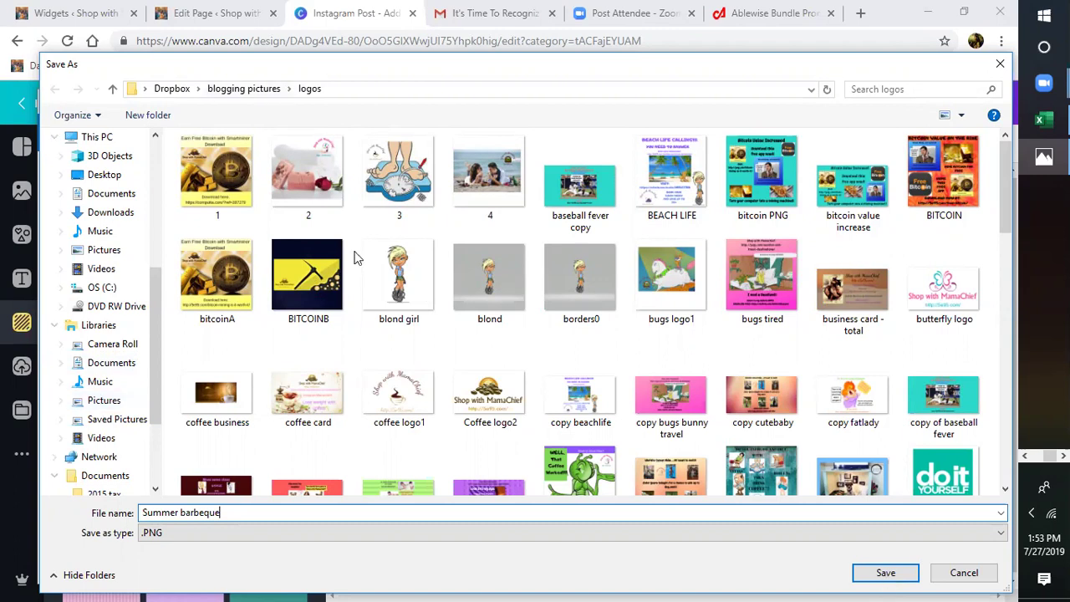
left_click(650, 99)
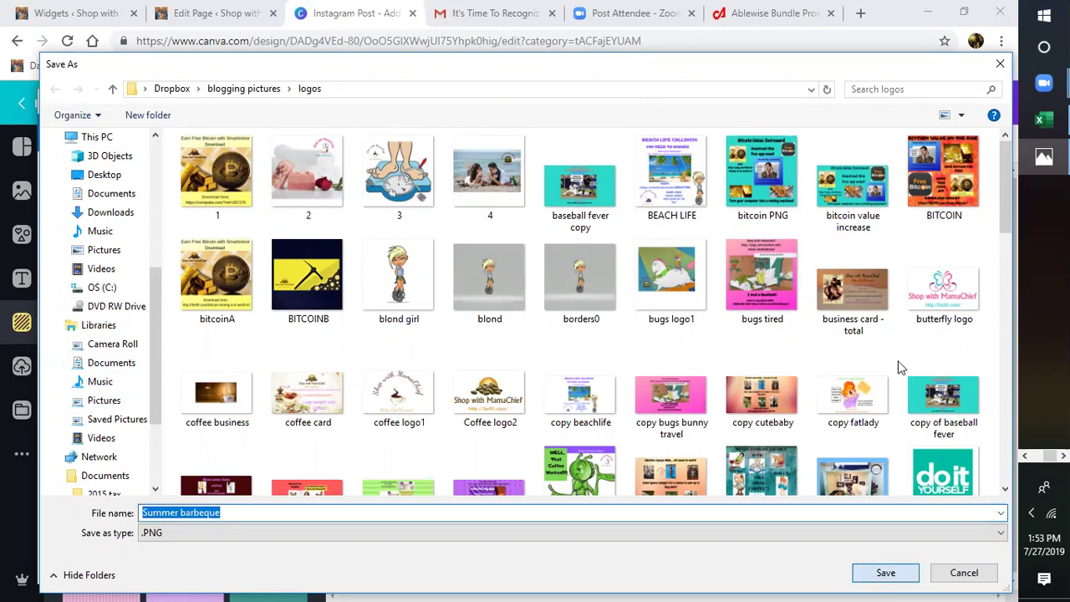
key("Return")
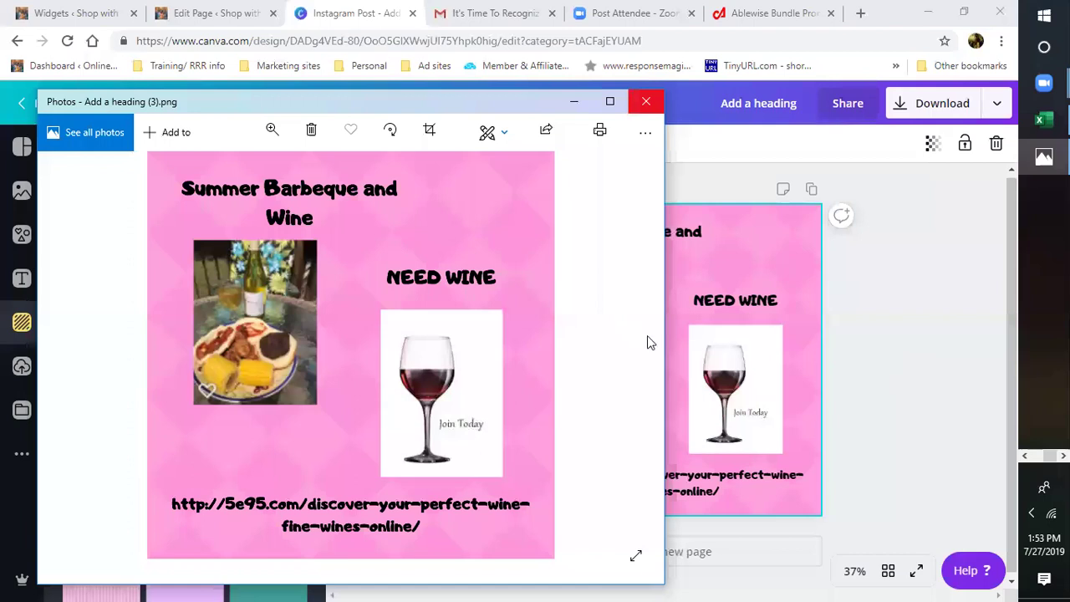
key("alt+F4")
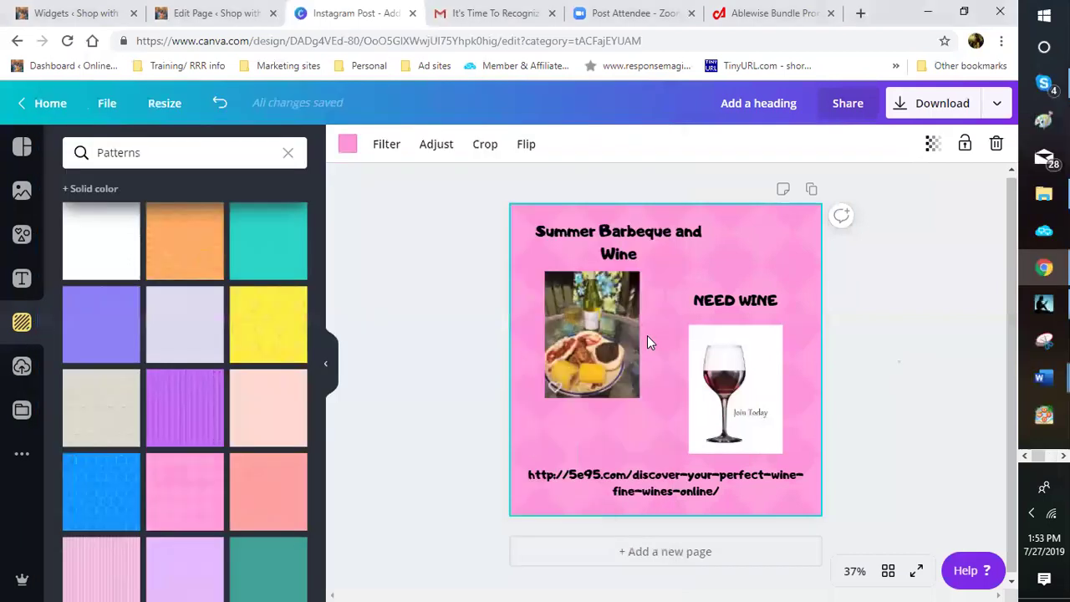
key("Escape")
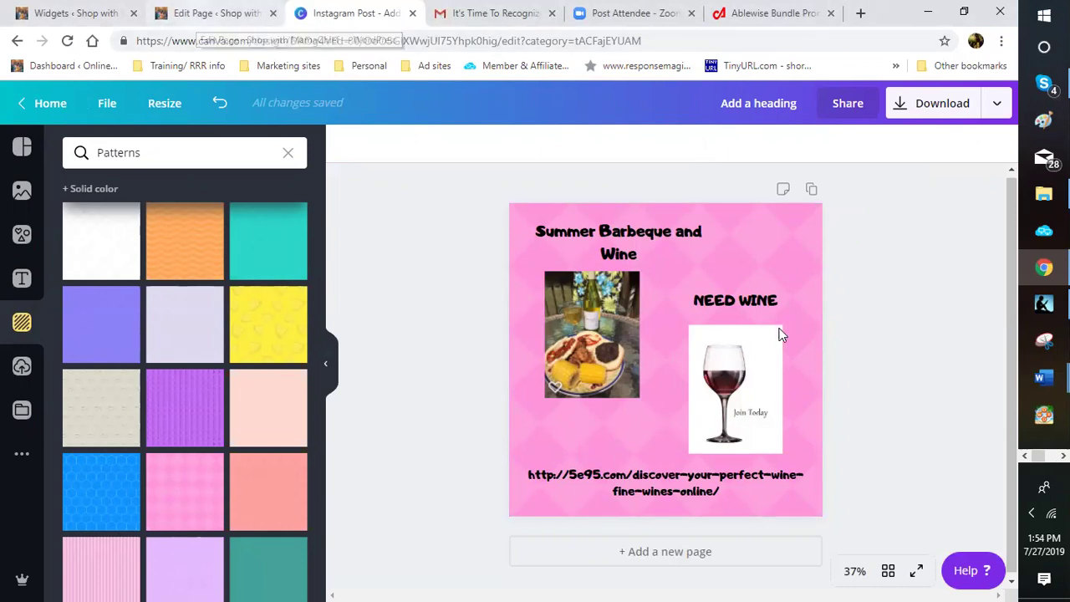
- Switch to the WordPress editor for the "Discover your Perfect Wine - Fine Wines Online" page and remove its featured image
left_click(217, 13)
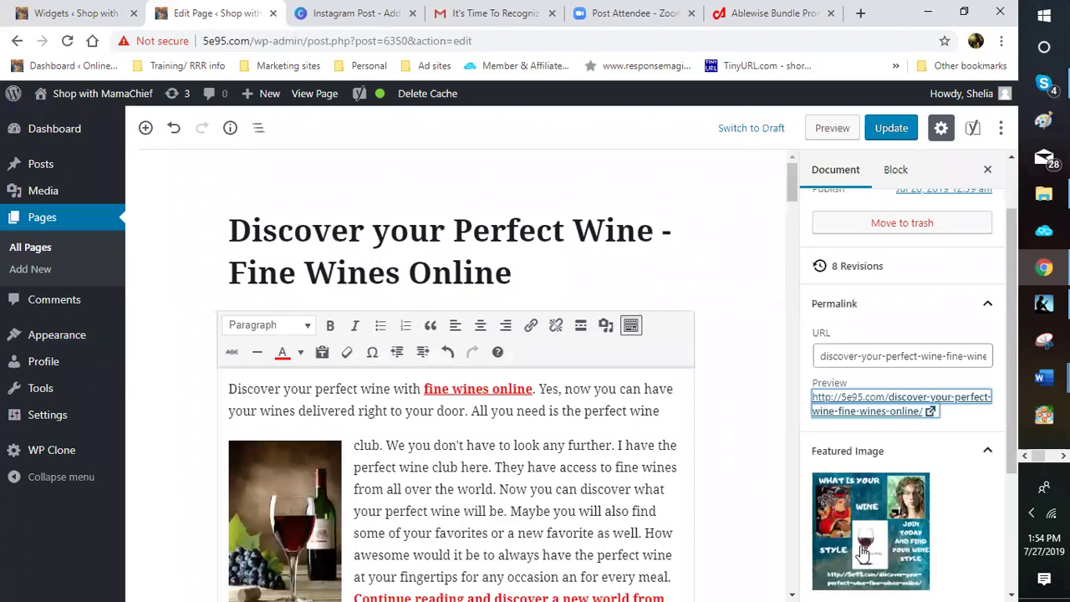
scroll(864, 554, "down", 2)
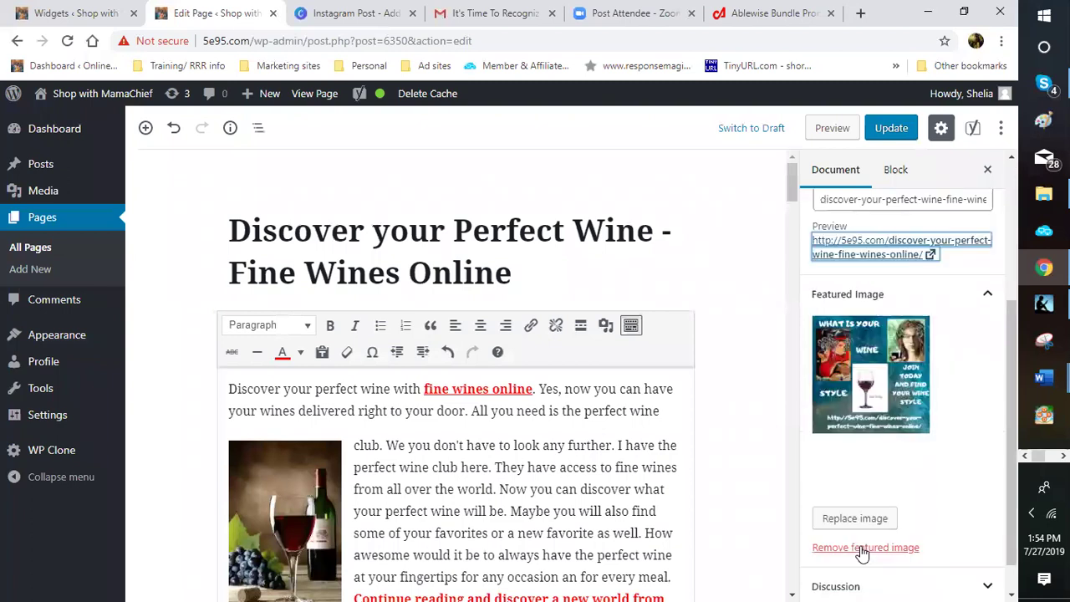
left_click(861, 554)
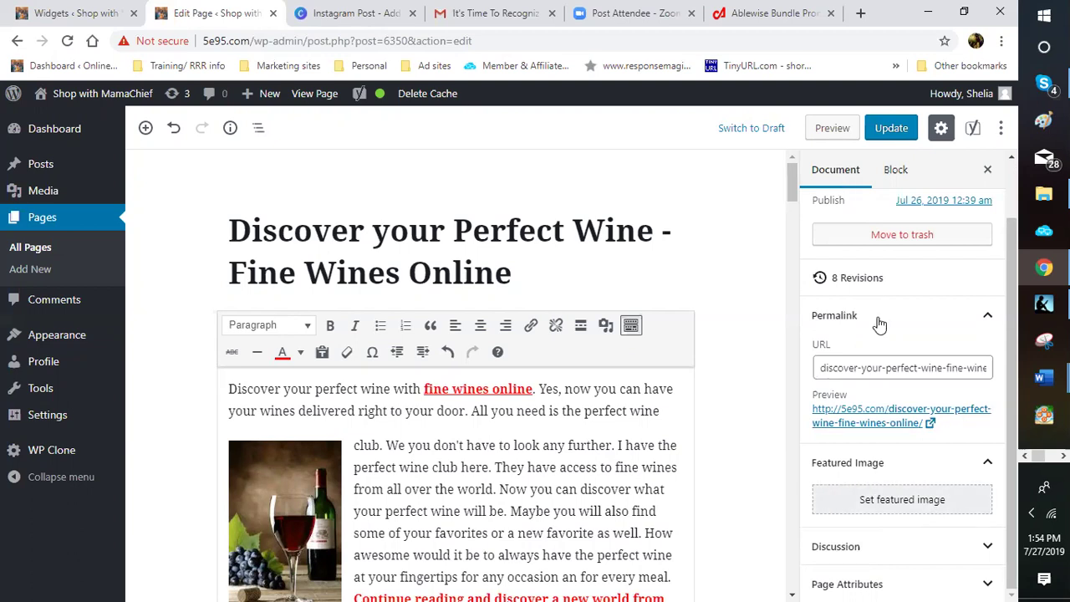
- Start setting a new featured image for the page by uploading a file from the computer
left_click(864, 518)
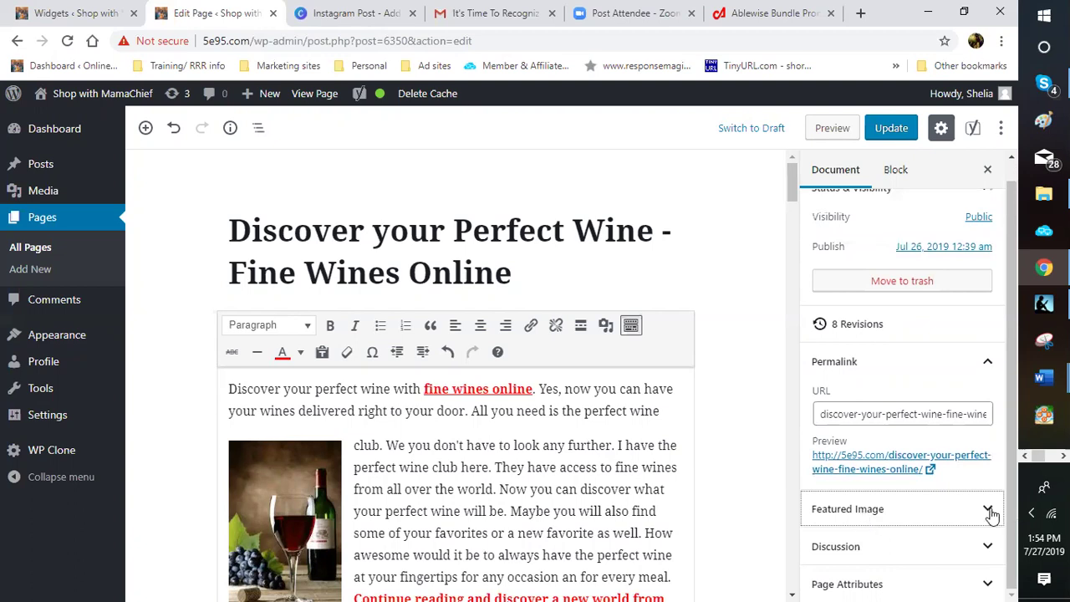
left_click(888, 512)
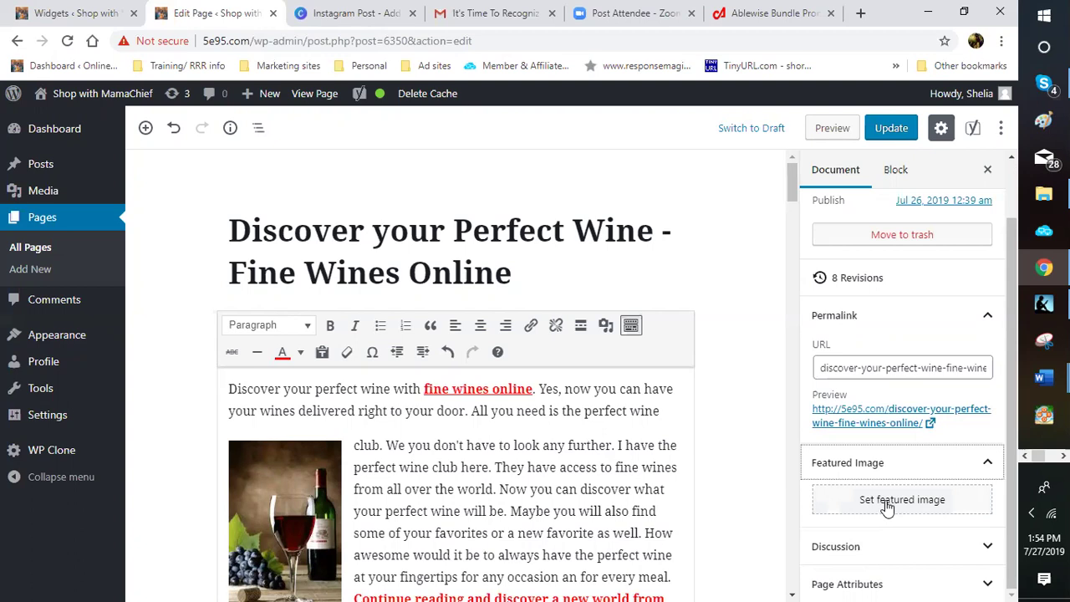
left_click(888, 507)
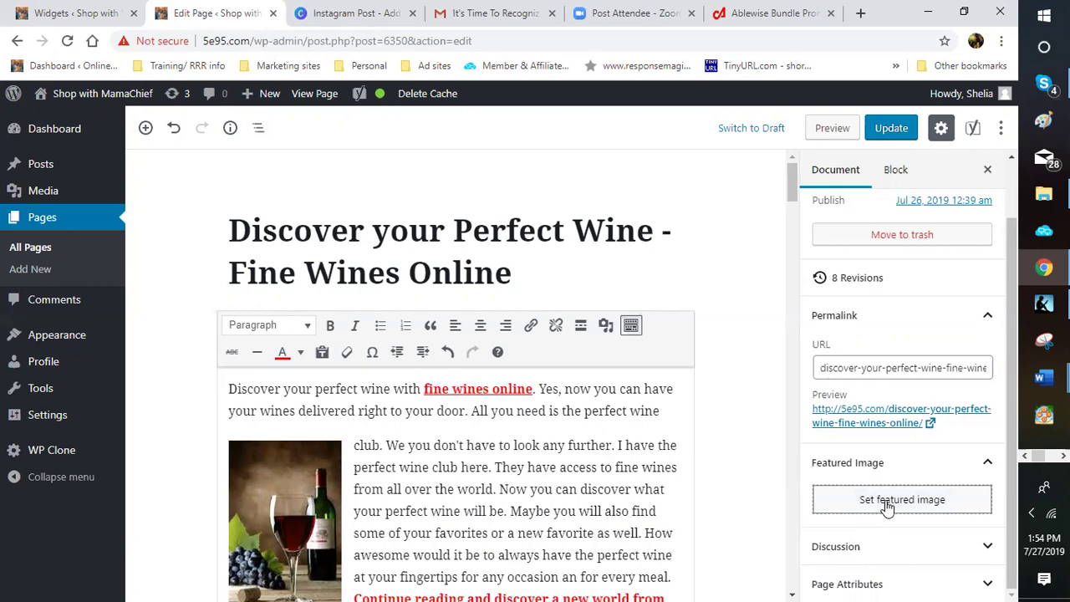
left_click(887, 507)
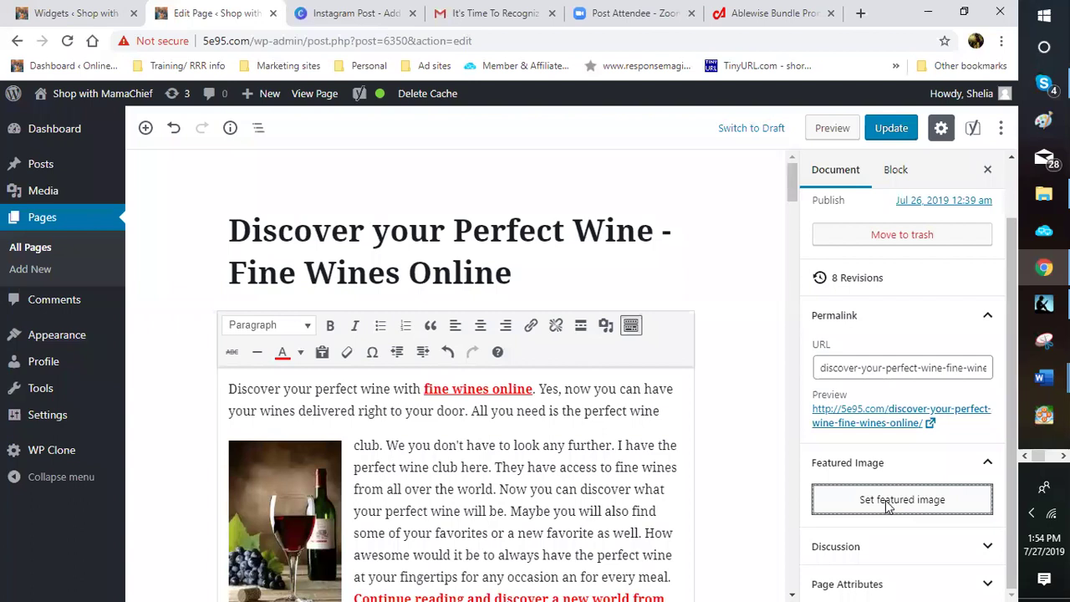
left_click(885, 501)
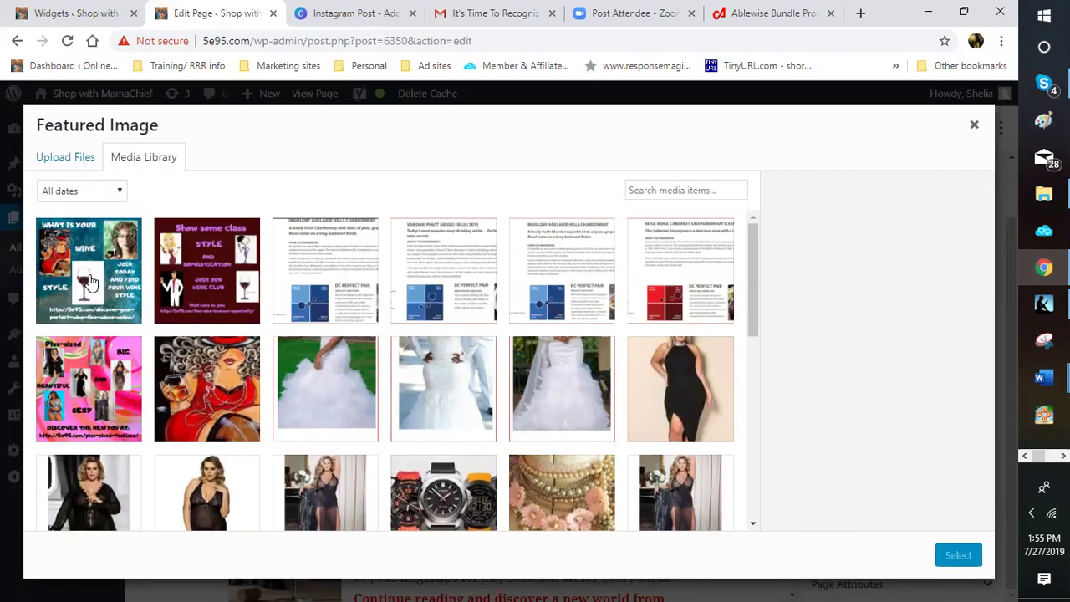
left_click(90, 283)
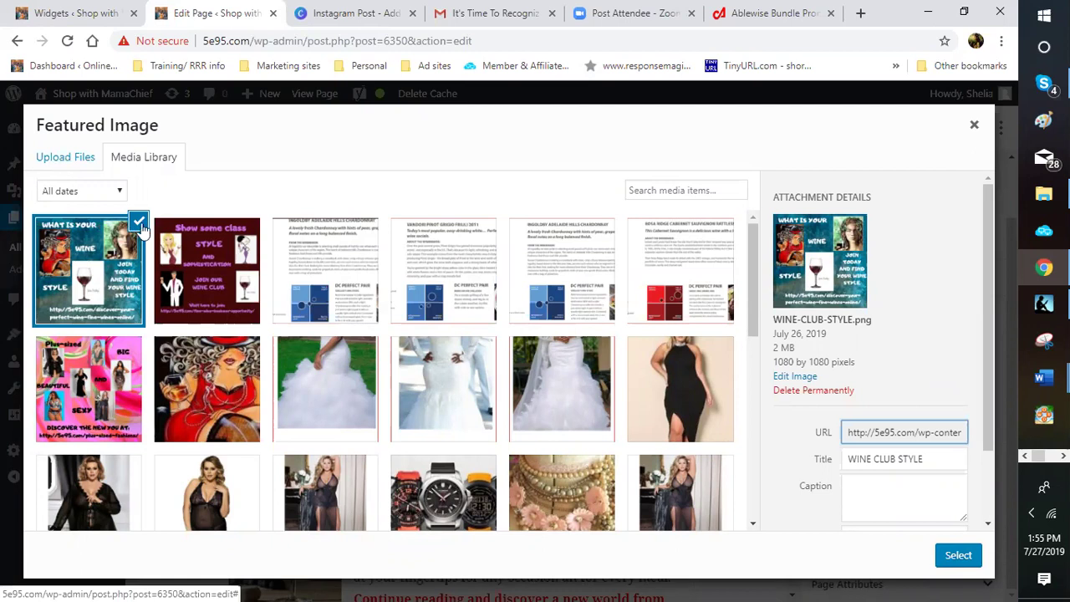
left_click(71, 161)
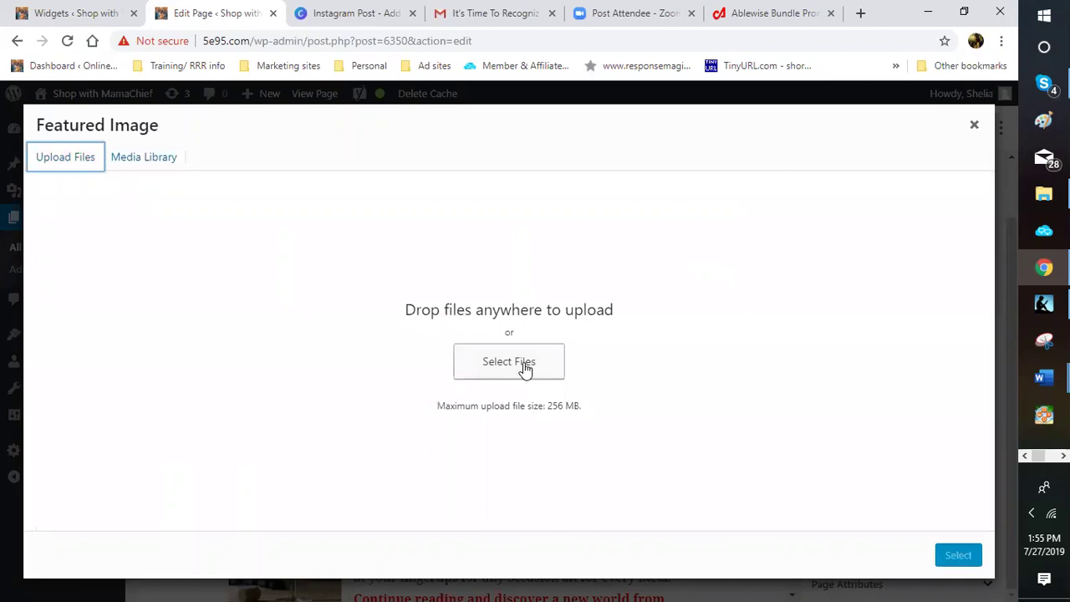
left_click(526, 367)
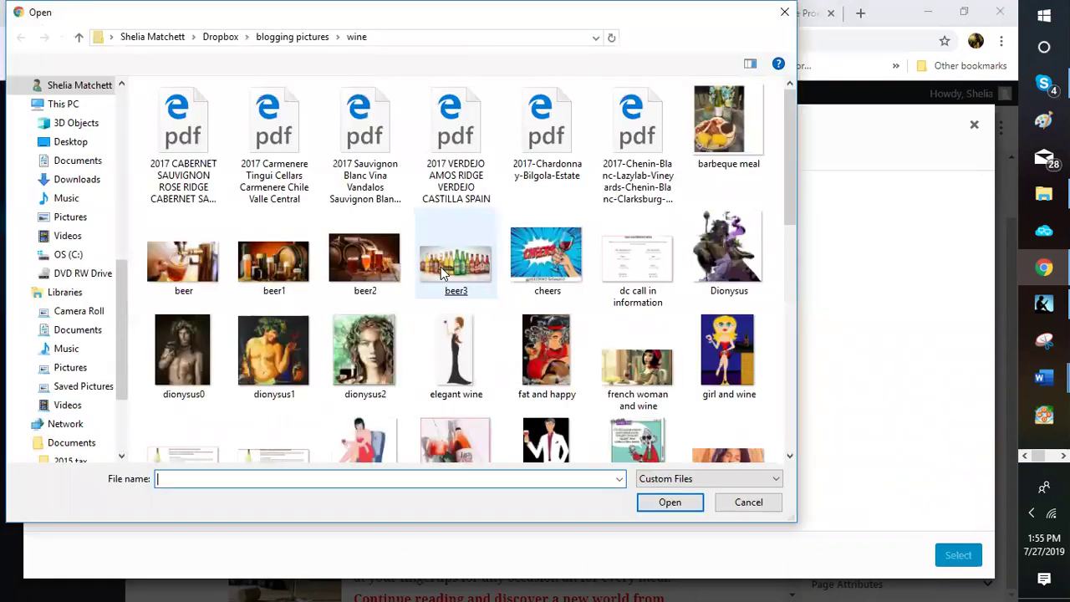
- Show all file types and open the logos folder inside blogging pictures in the upload file picker
left_click(275, 40)
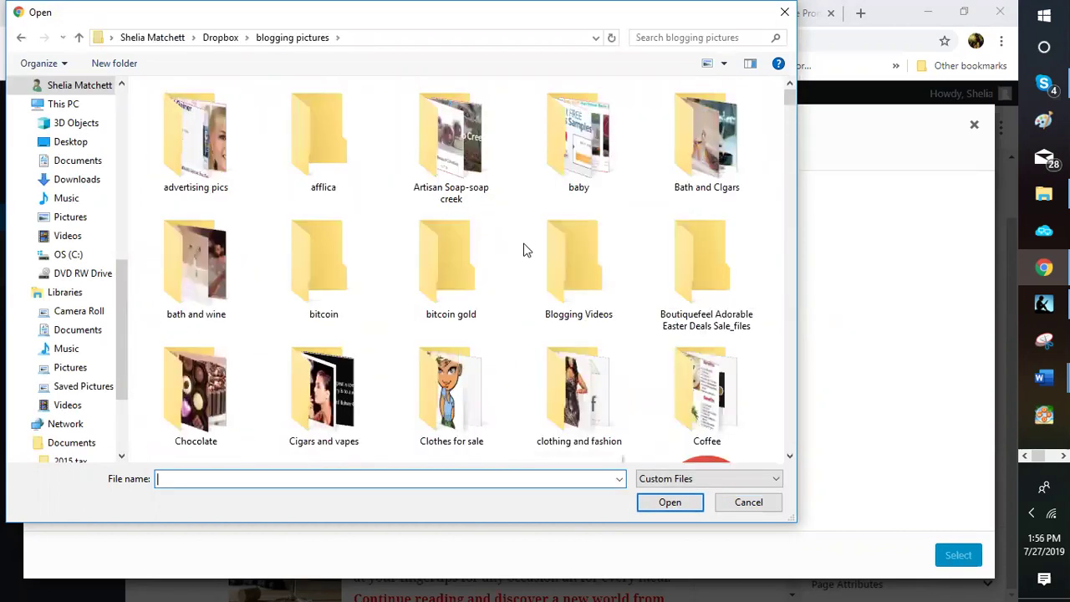
scroll(518, 290, "down", 3)
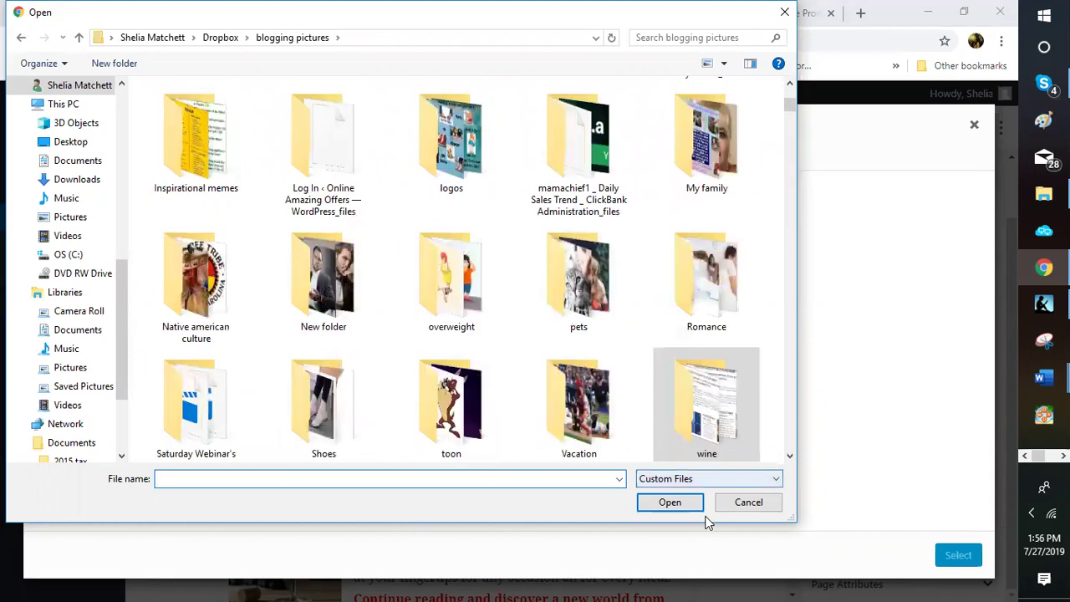
left_click(706, 478)
left_click(552, 284)
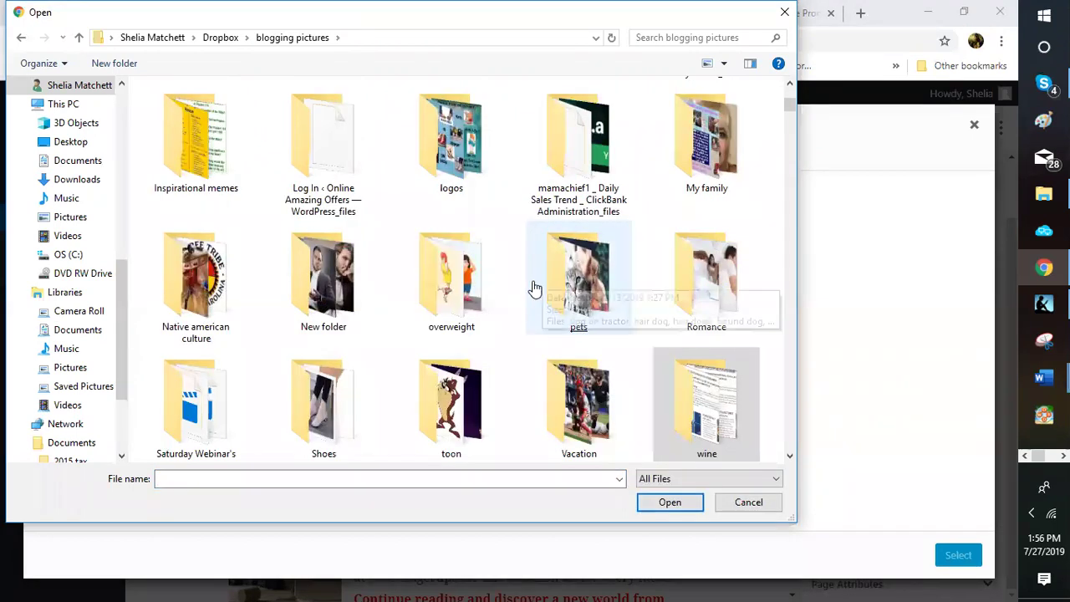
scroll(535, 289, "down", 2)
scroll(535, 289, "up", 3)
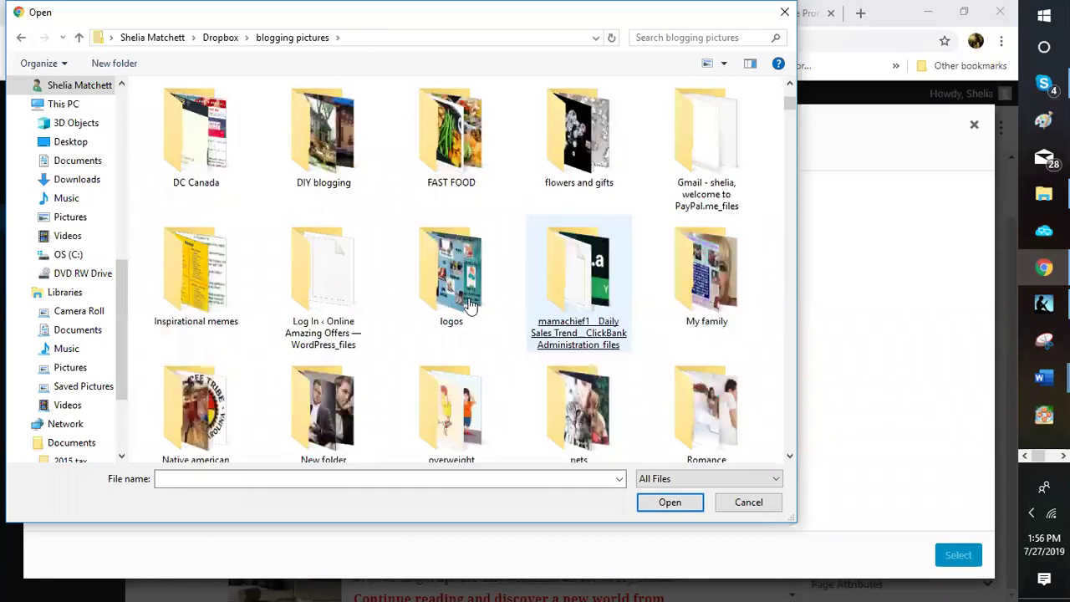
left_click(468, 305)
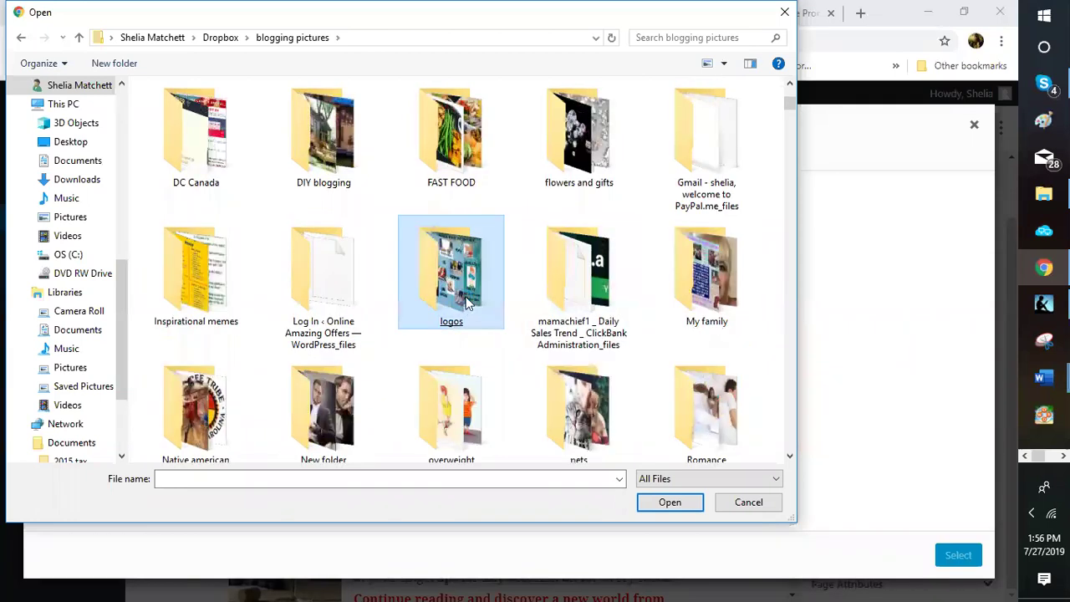
double_click(470, 301)
left_click(468, 303)
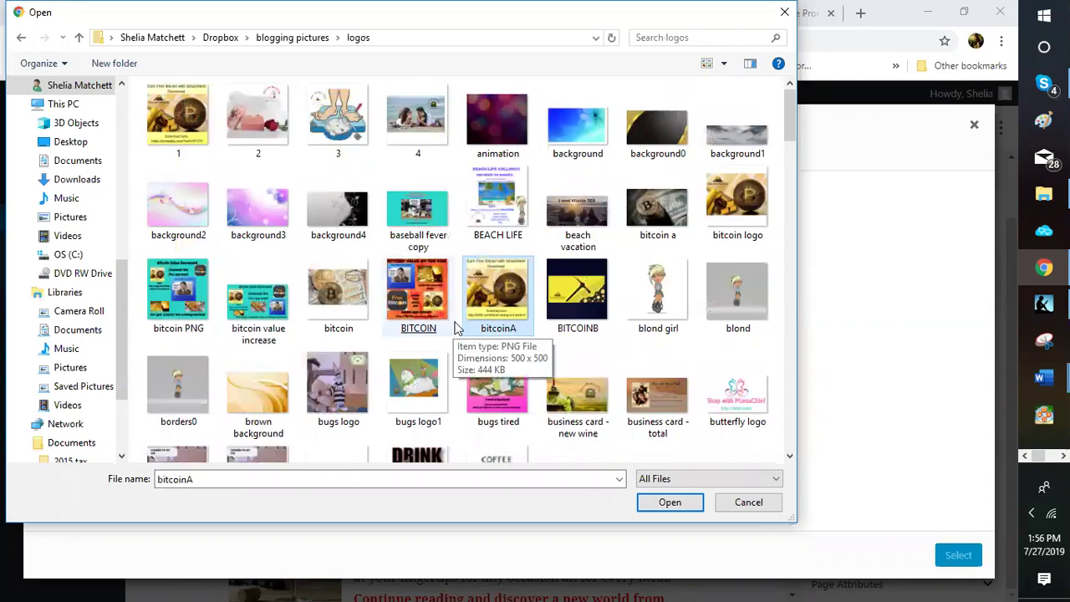
- Try to upload the "Summer barbeque" image from the logos folder as the featured image
scroll(456, 328, "down", 5)
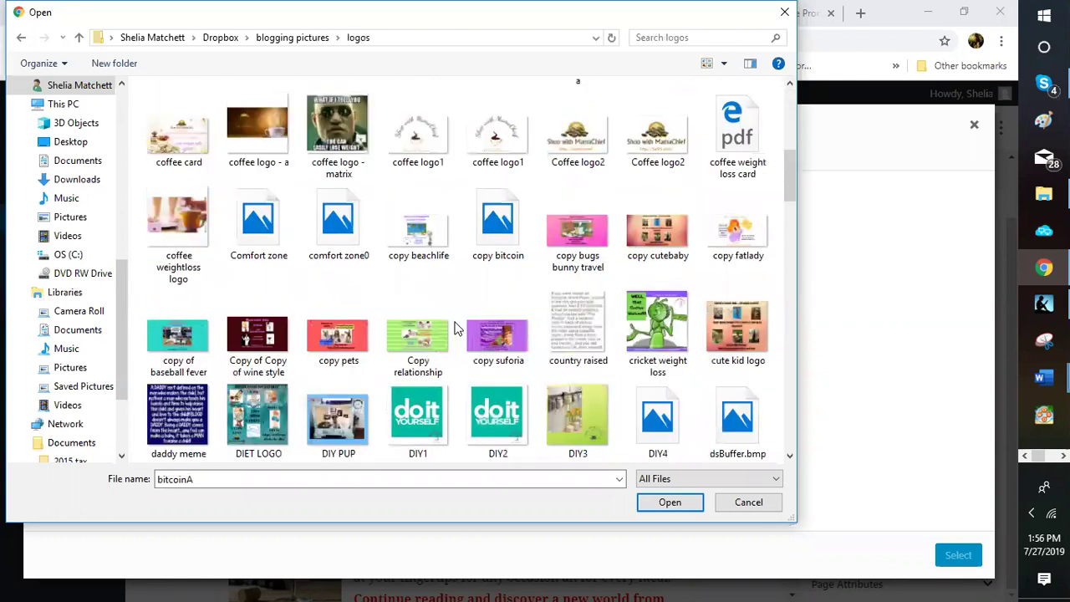
scroll(457, 328, "down", 15)
scroll(456, 328, "down", 5)
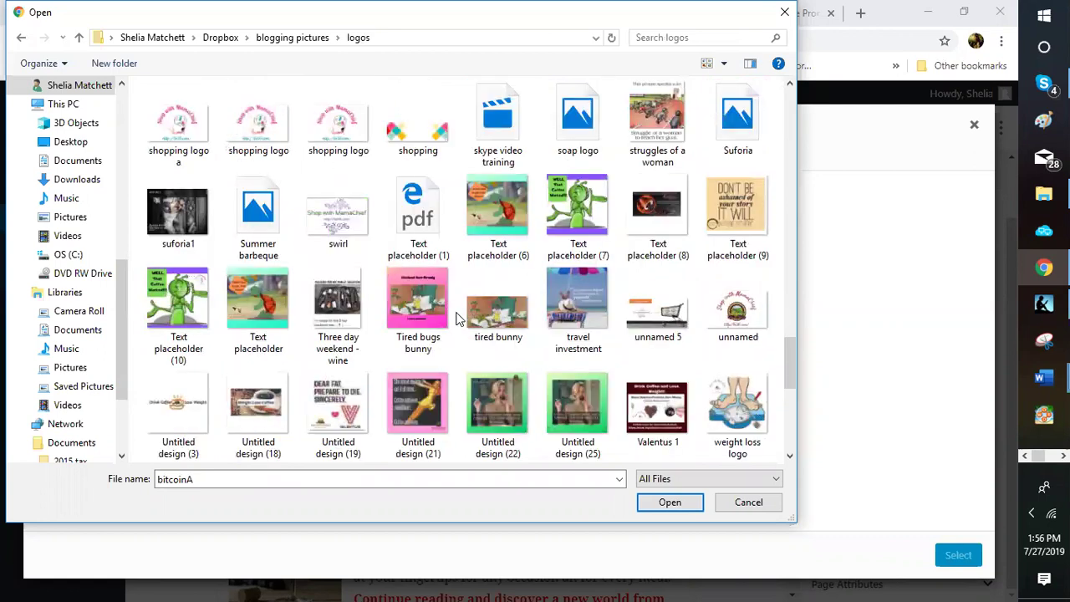
left_click(262, 228)
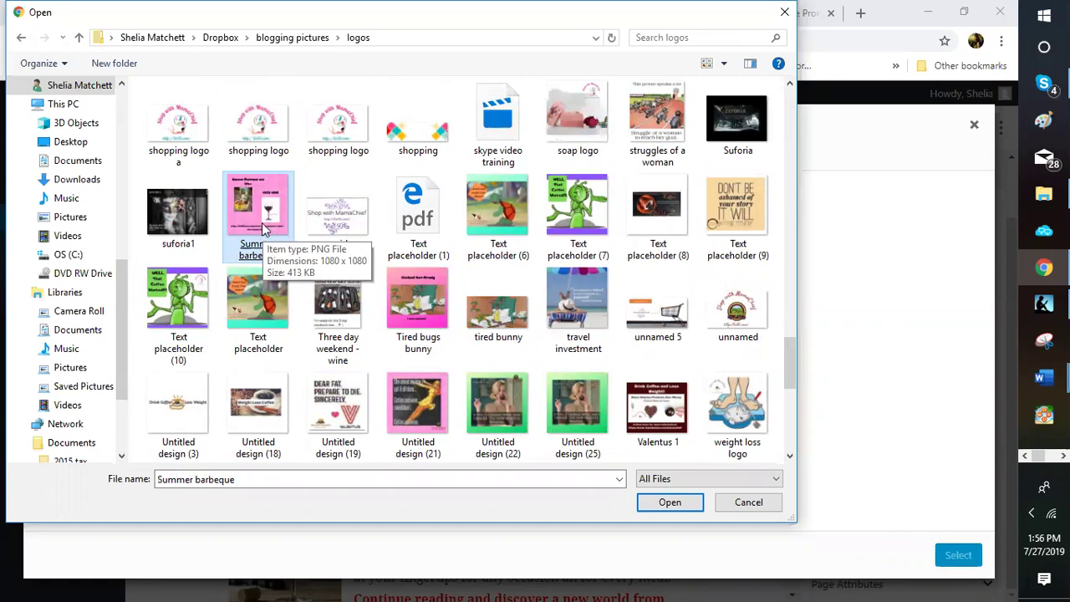
double_click(396, 416)
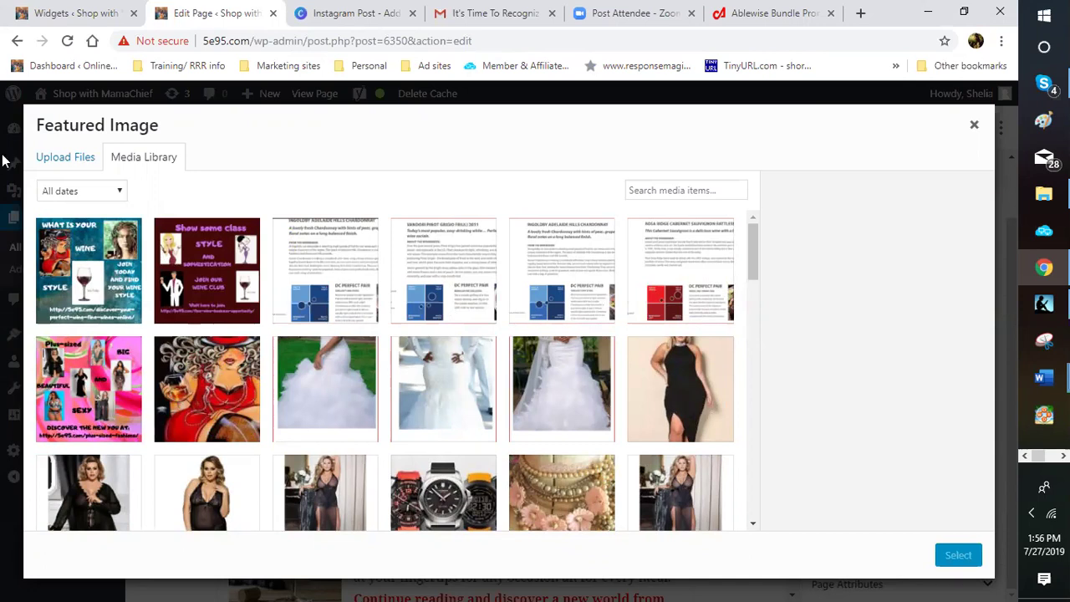
- Retry uploading the "Summer barbeque" image from the logos folder as the featured image, and dismiss the upload notice
left_click(57, 162)
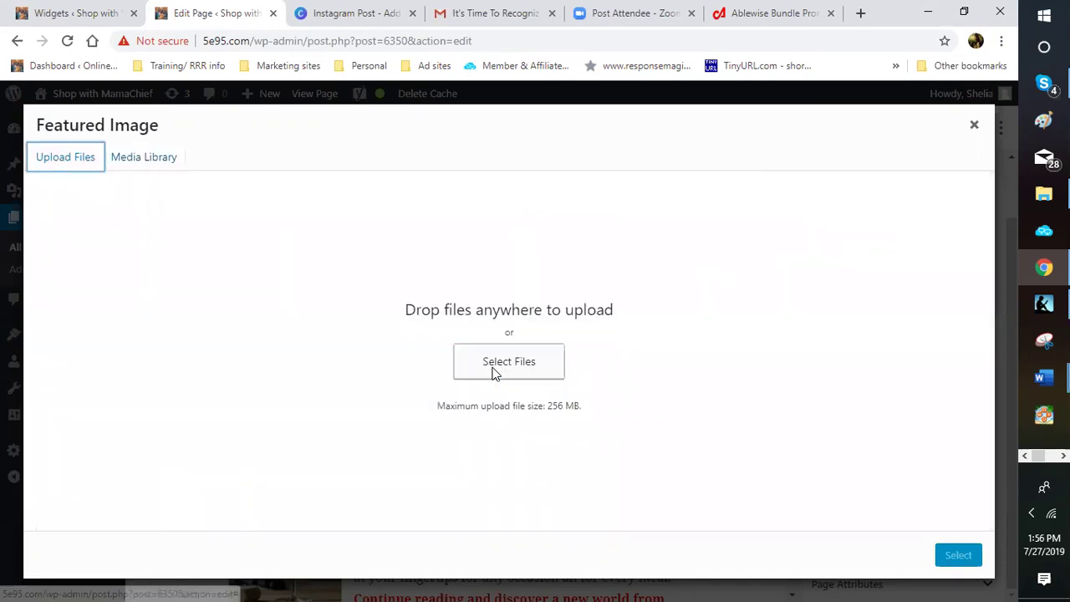
left_click(494, 369)
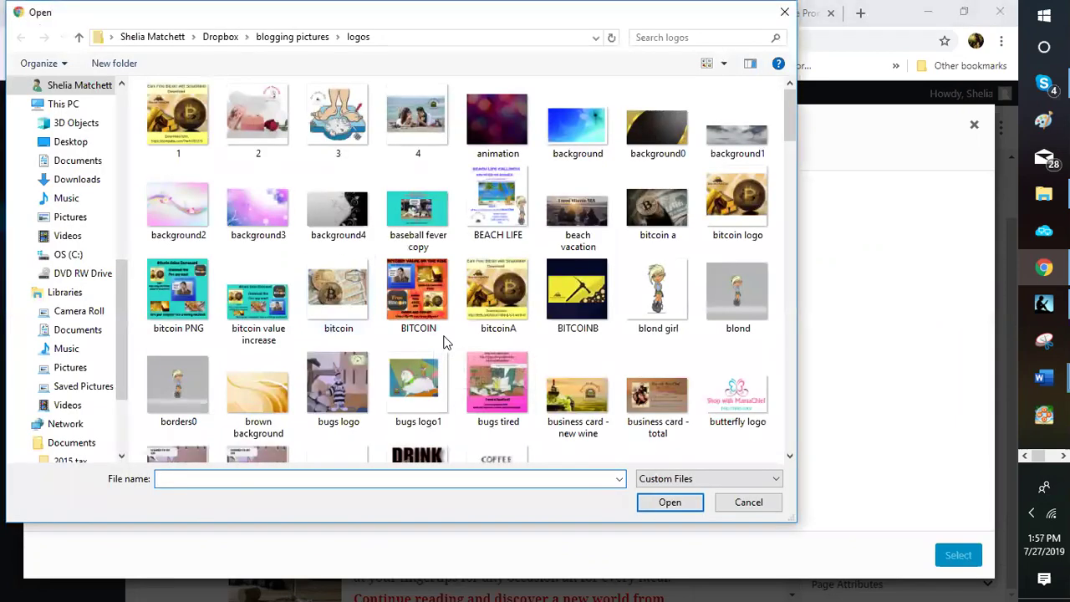
scroll(444, 342, "down", 2)
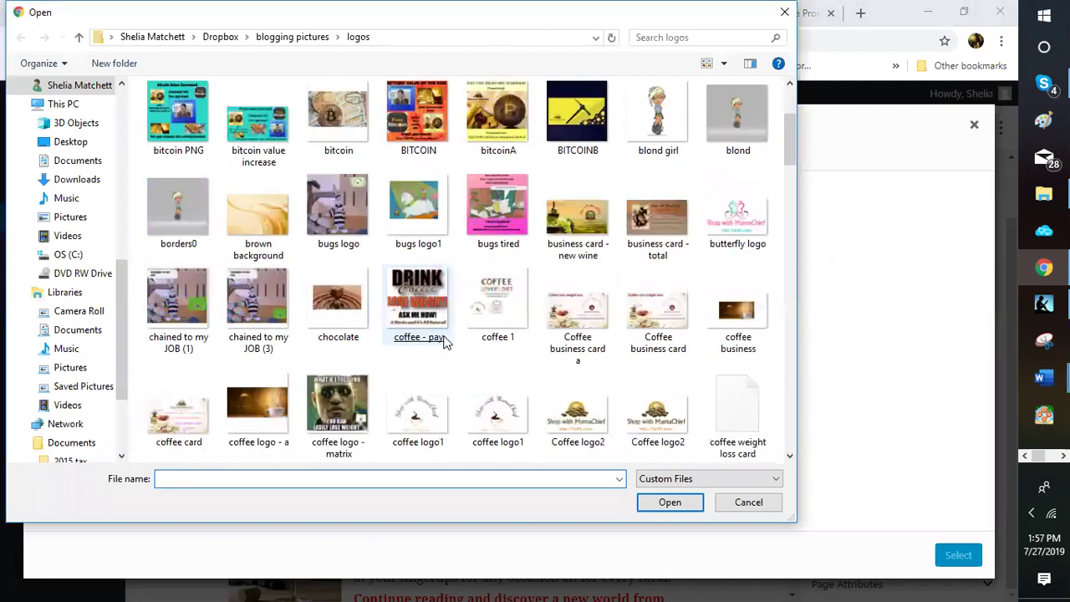
scroll(444, 342, "down", 5)
scroll(443, 342, "down", 3)
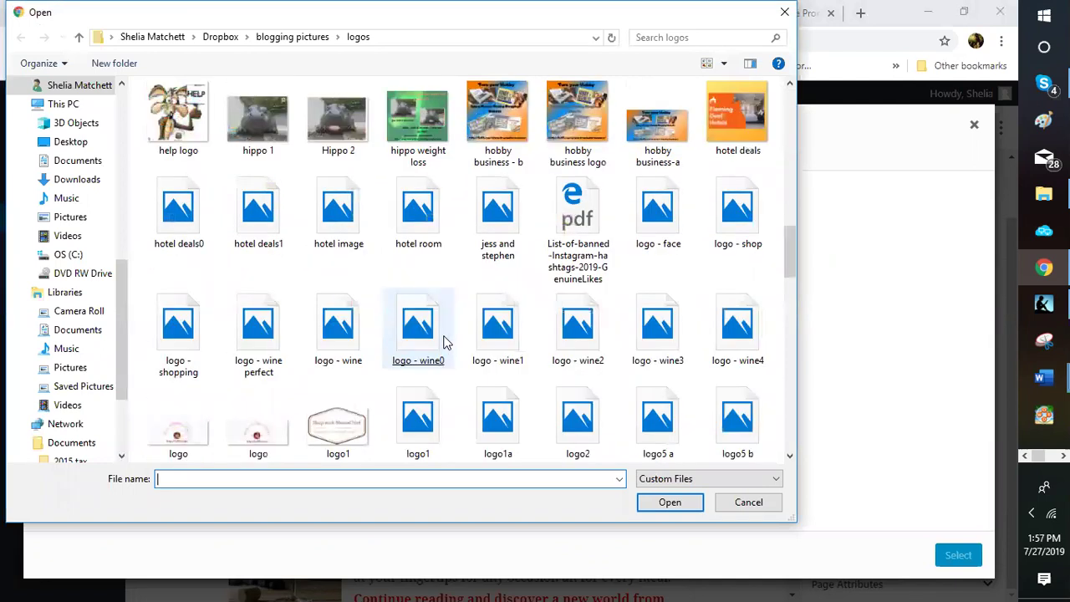
scroll(444, 342, "down", 3)
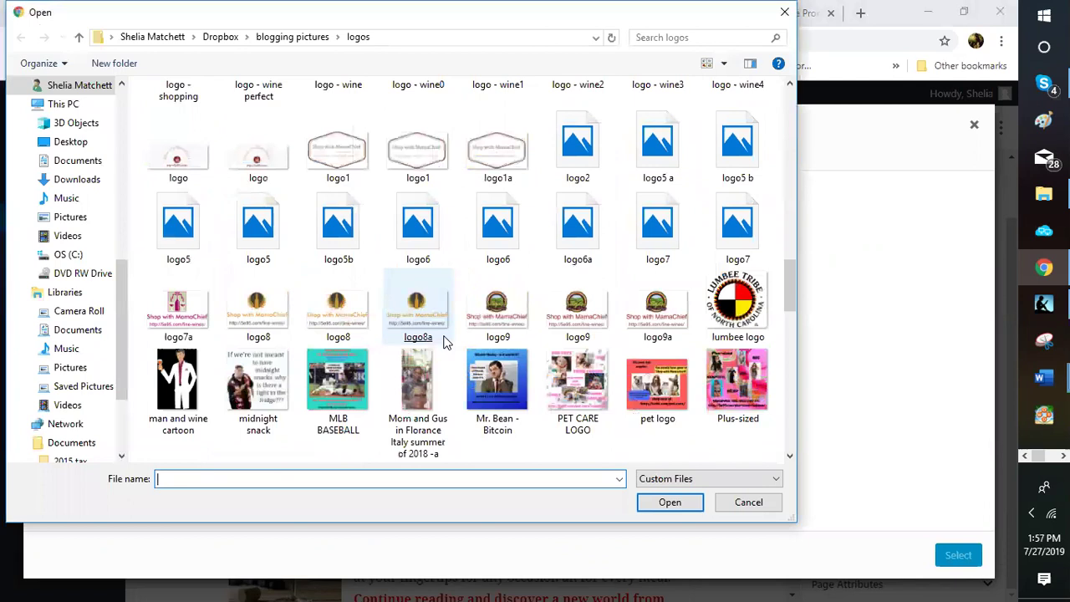
scroll(444, 342, "down", 3)
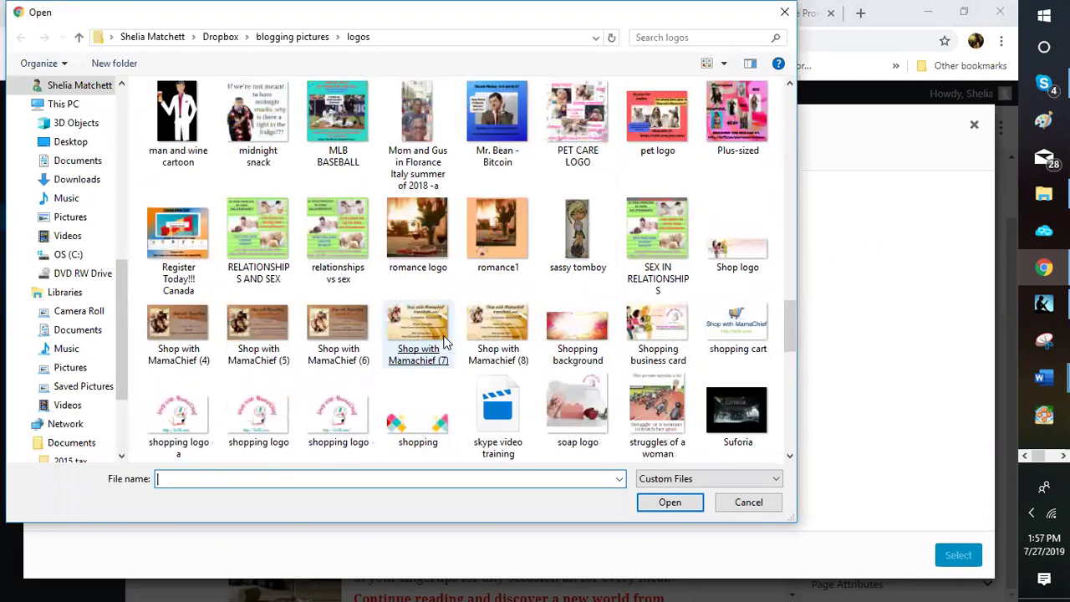
scroll(444, 342, "down", 3)
left_click(251, 217)
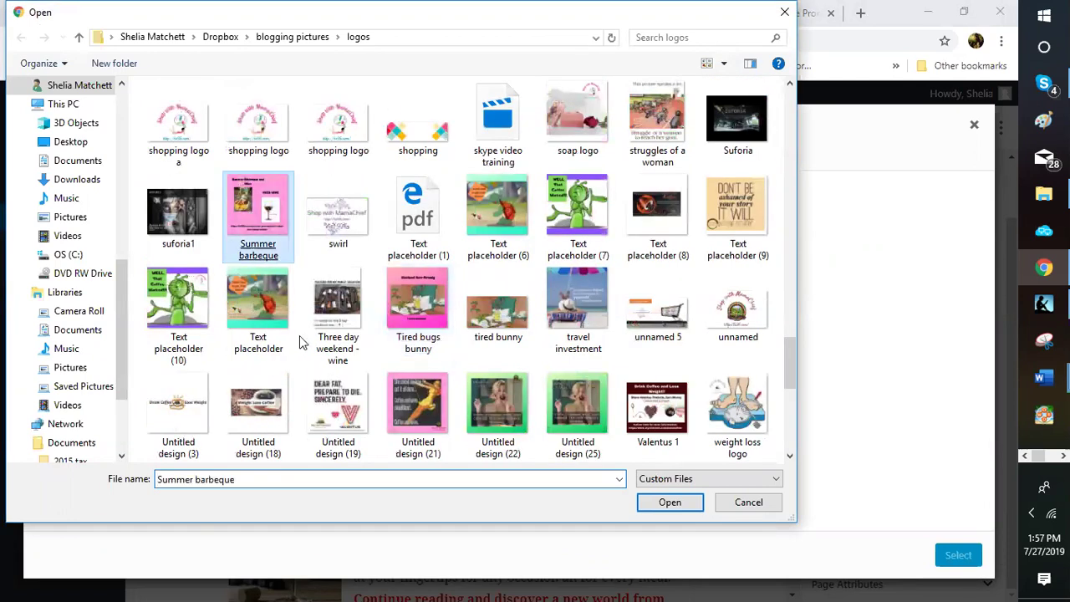
key("Return")
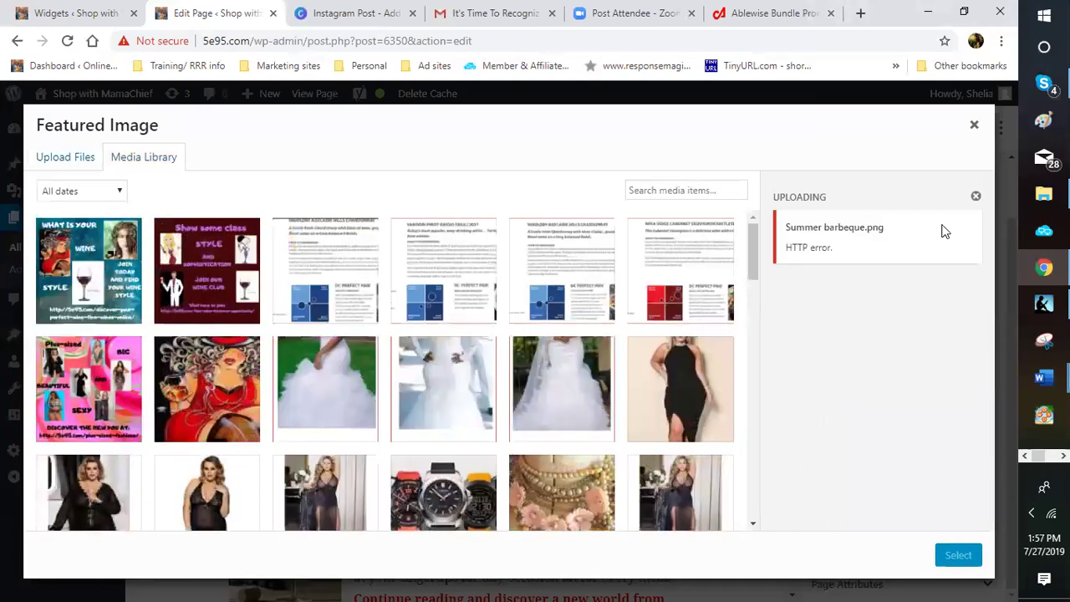
left_click(975, 199)
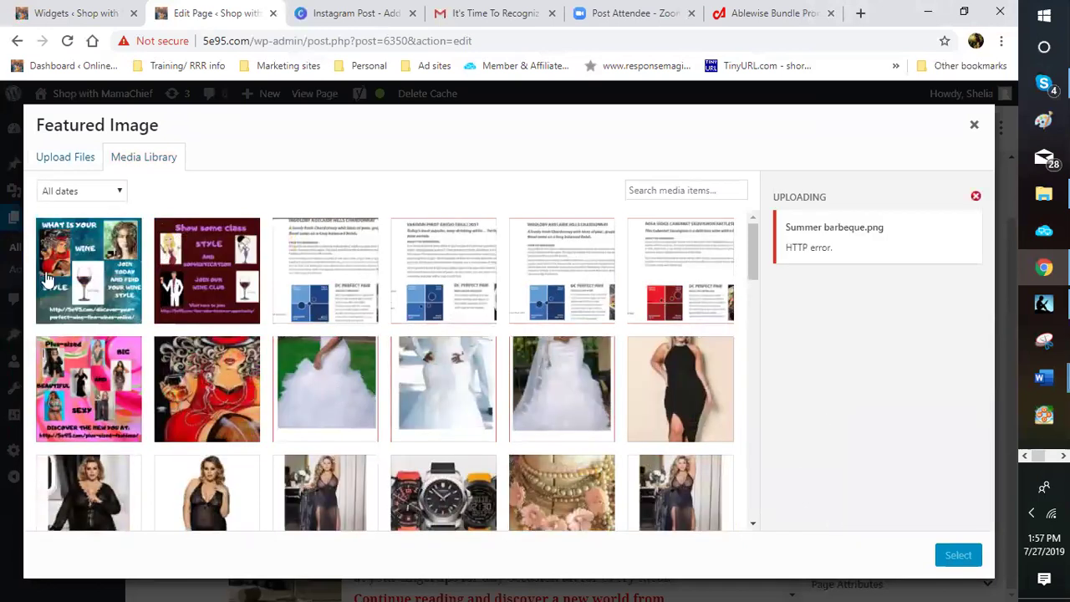
- Set WINE-CLUB-STYLE.png from the media library as the page's featured image
left_click(96, 269)
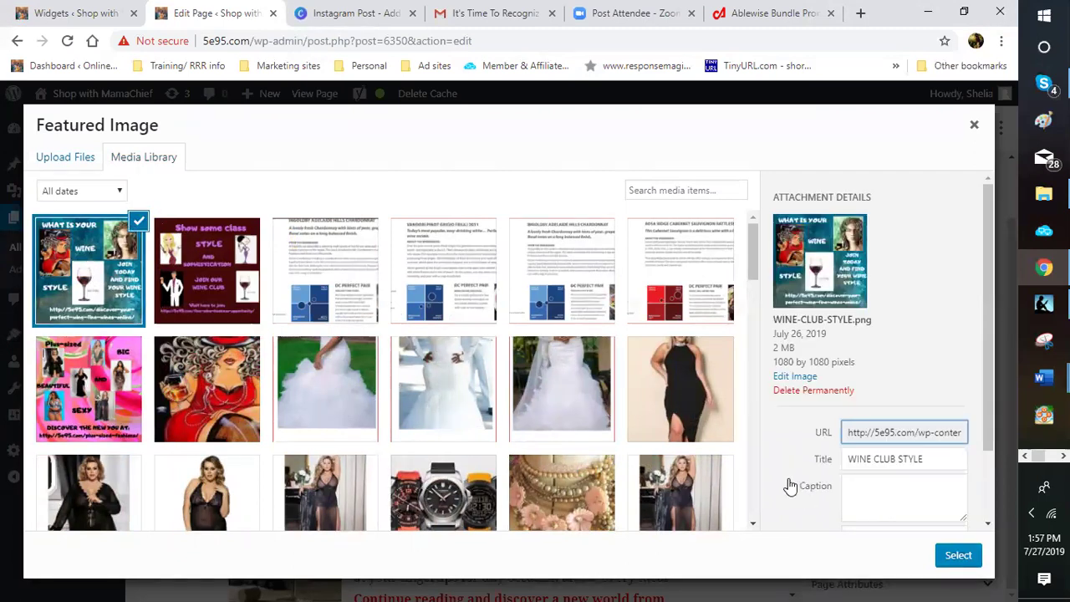
left_click(960, 566)
left_click(959, 557)
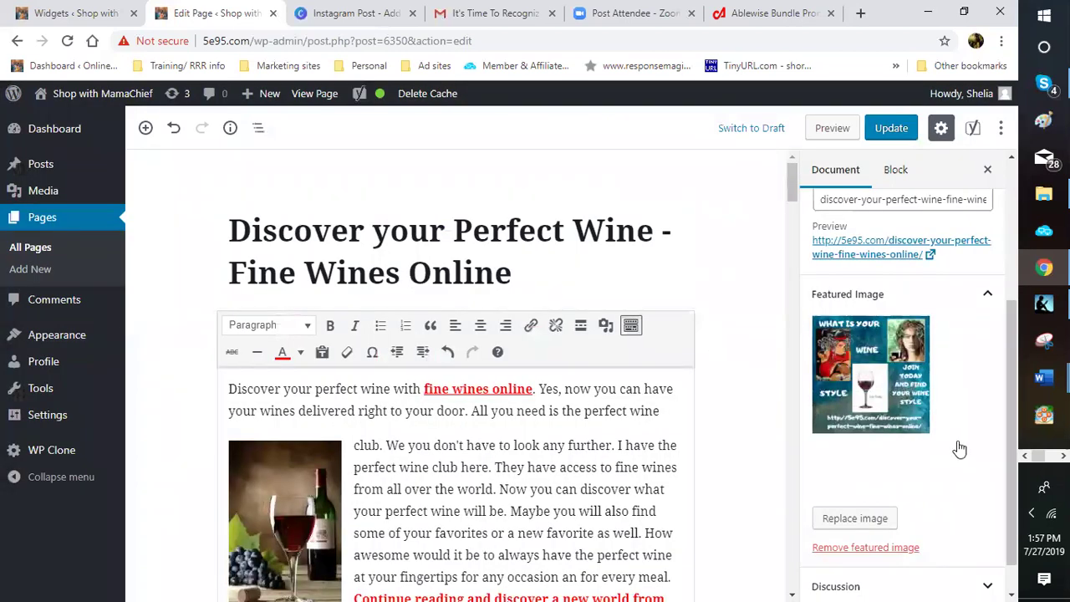
scroll(960, 449, "down", 1)
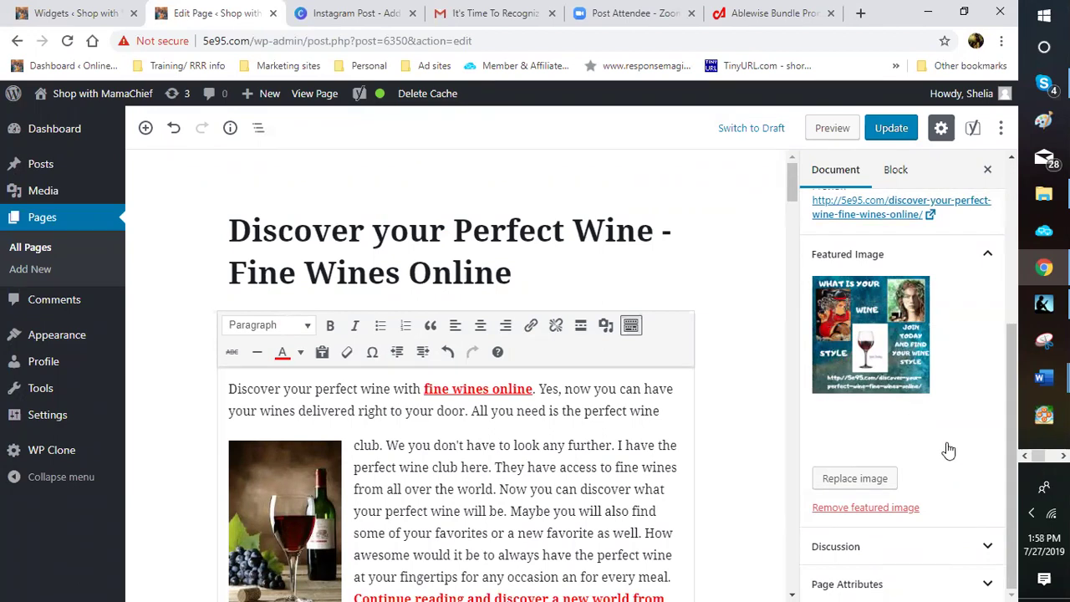
scroll(971, 445, "up", 2)
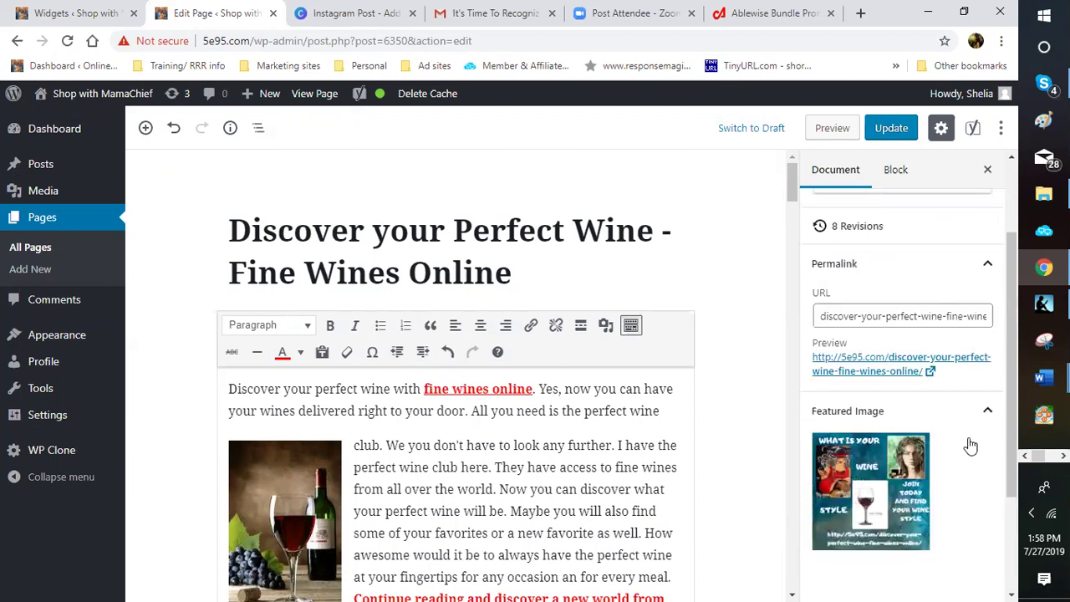
- Update the wine page and open its preview
left_click(891, 134)
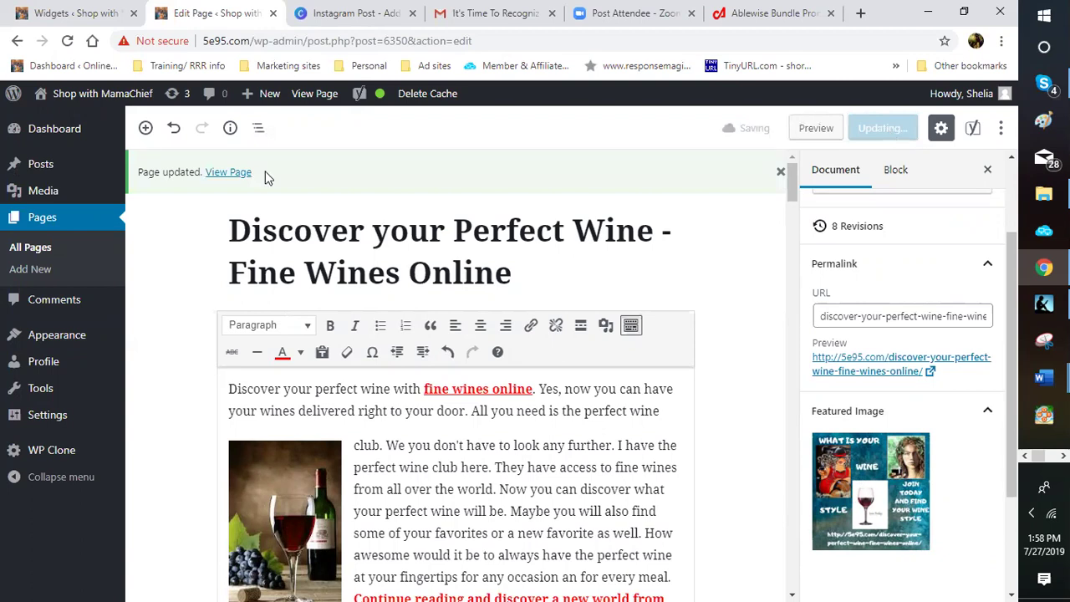
left_click(816, 130)
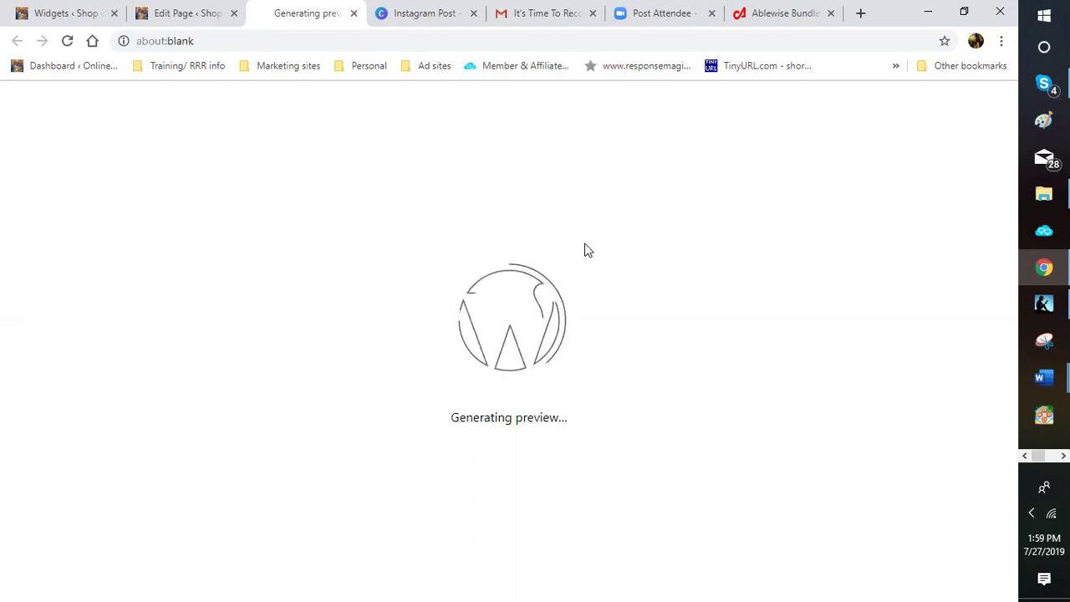
- Close the old Canva design tab, reopen Canva from the bookmarks in a new tab, and show all designs
left_click(473, 14)
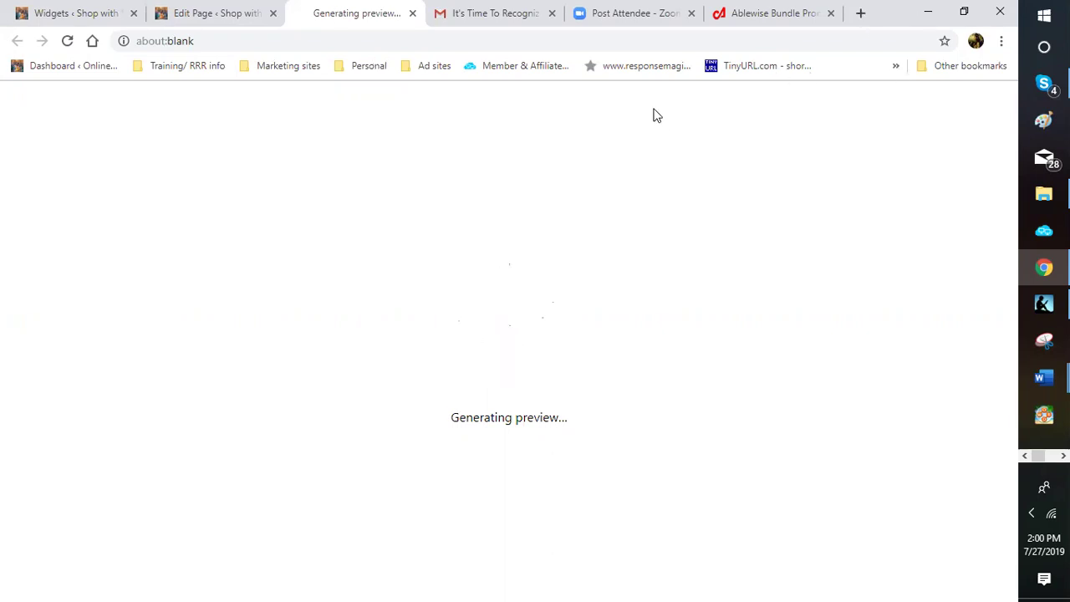
key("ctrl+t")
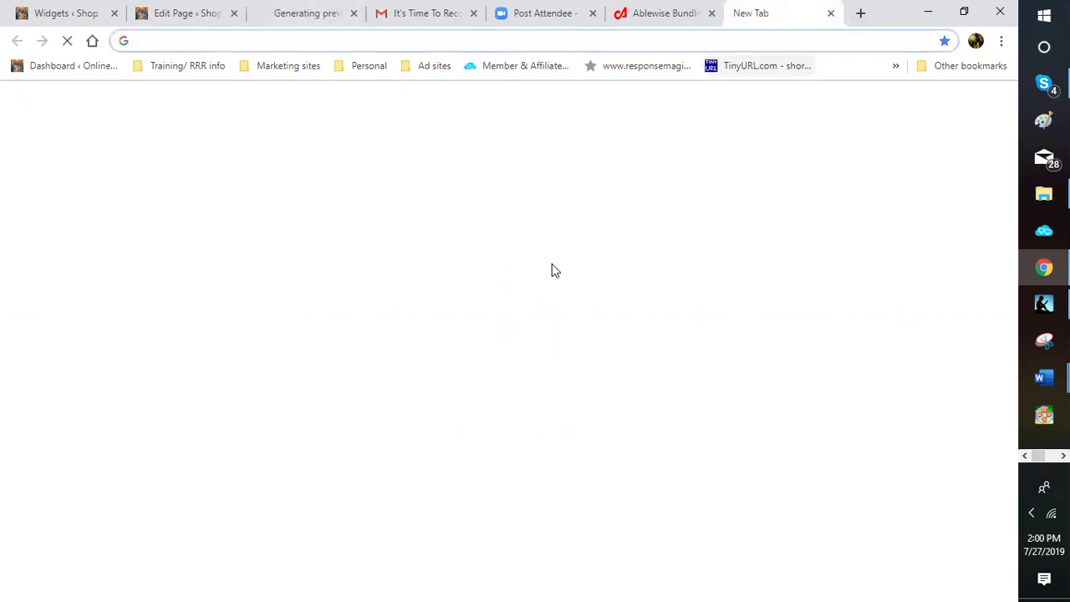
left_click(895, 66)
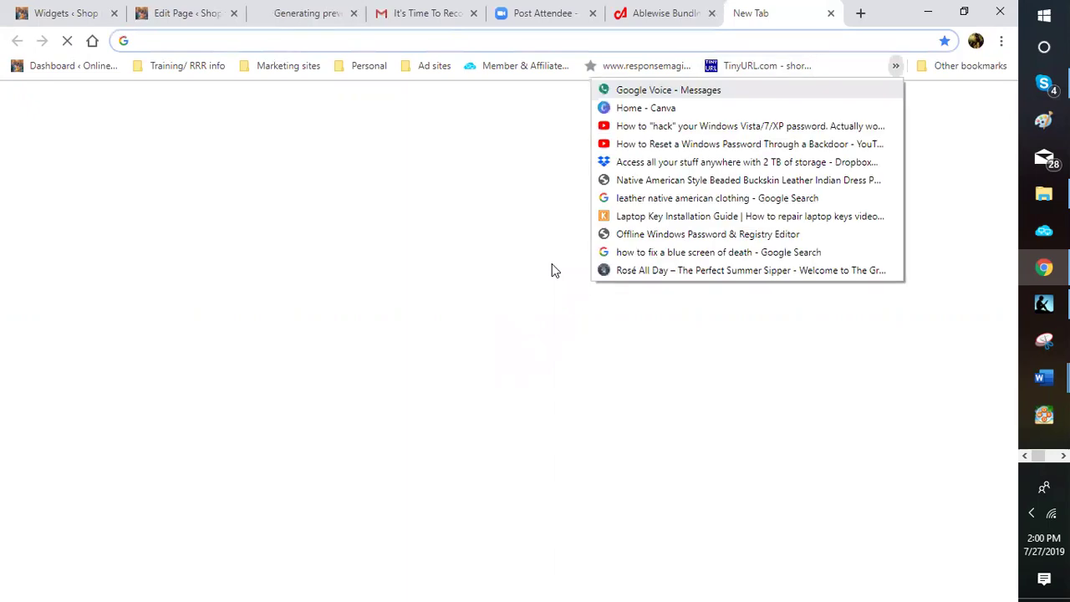
left_click(649, 108)
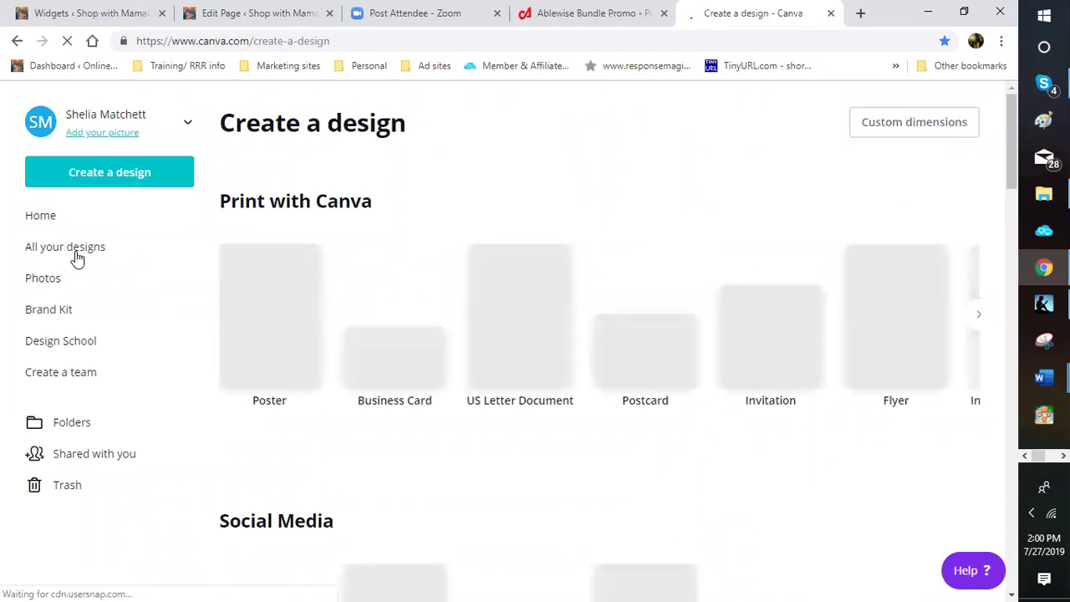
left_click(74, 254)
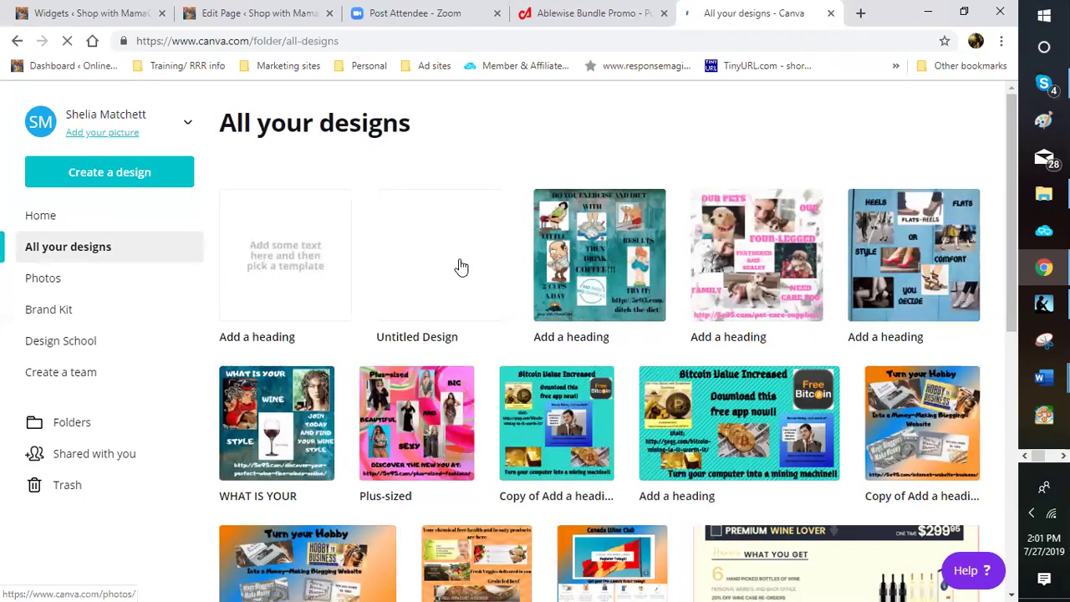
- Check the "Untitled Design" and the first "Add a heading" design to find the Summer Barbeque and Wine post
mouse_move(435, 278)
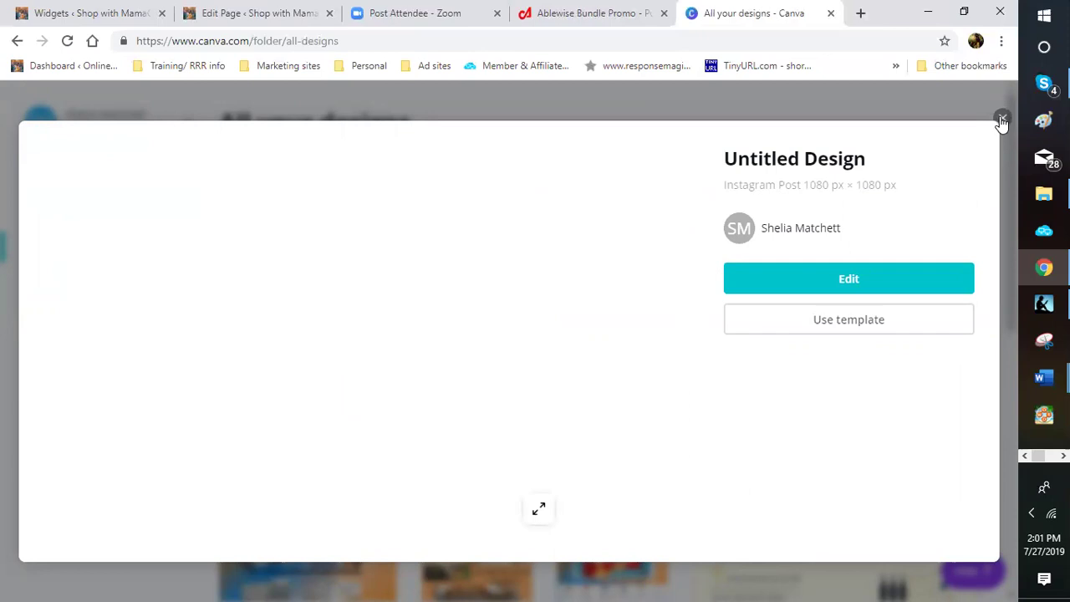
left_click(1001, 121)
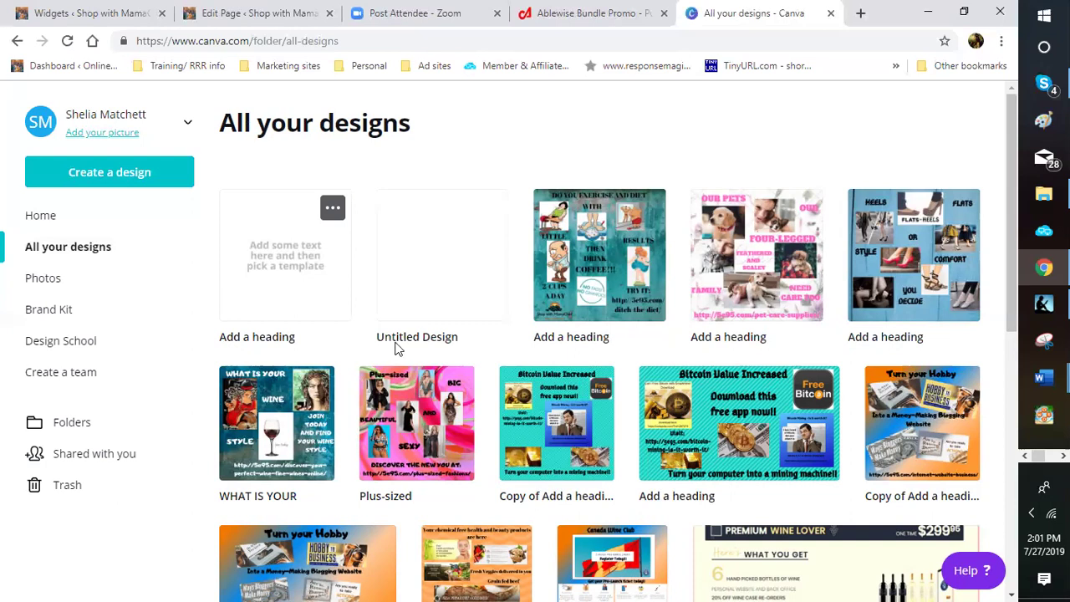
scroll(394, 350, "down", 3)
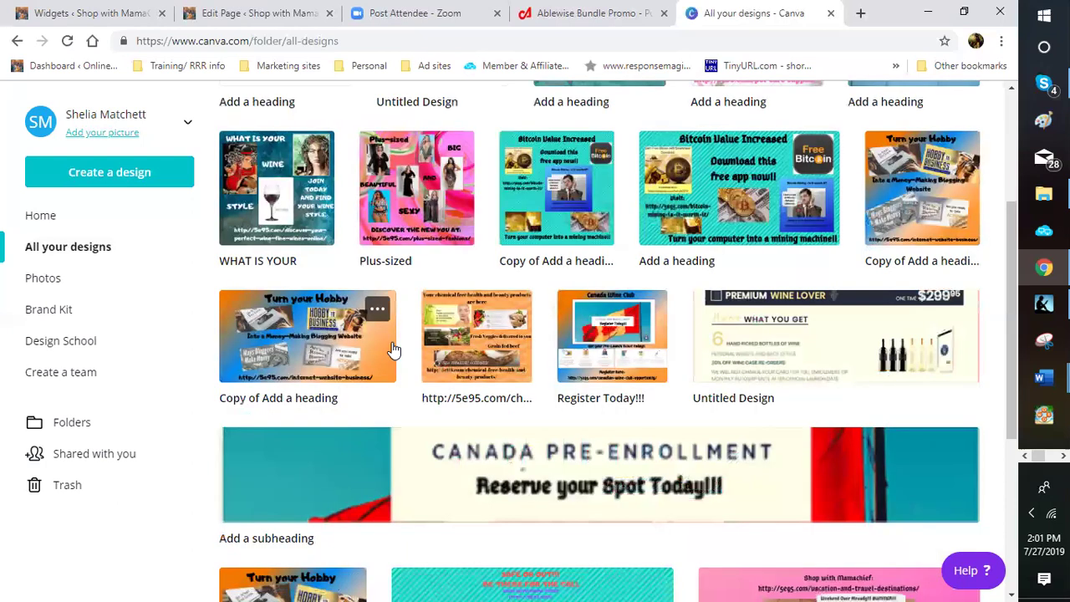
scroll(394, 349, "up", 1)
scroll(449, 291, "up", 3)
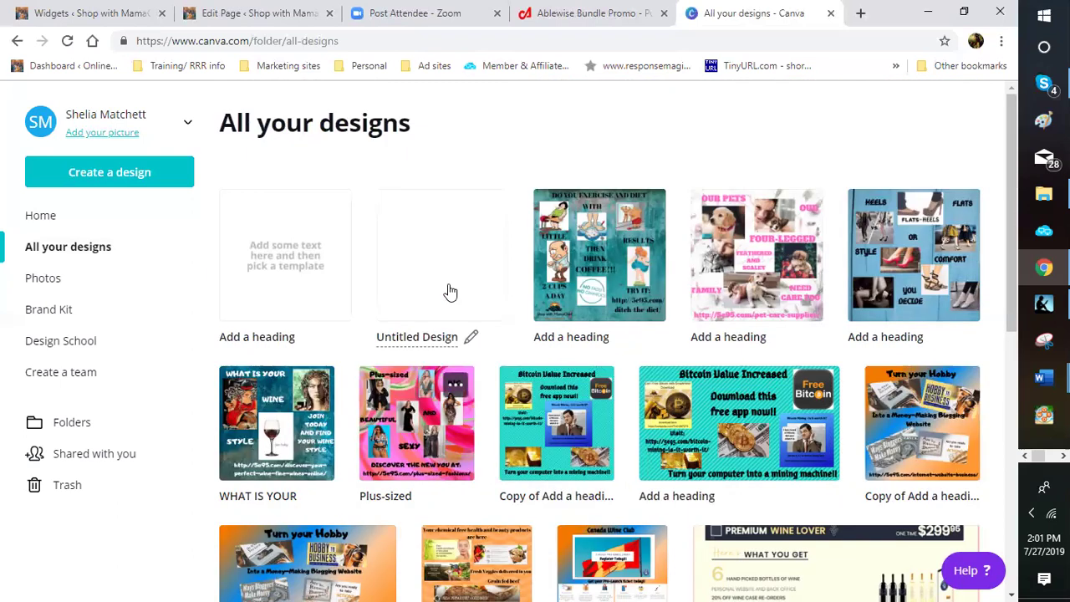
left_click(267, 261)
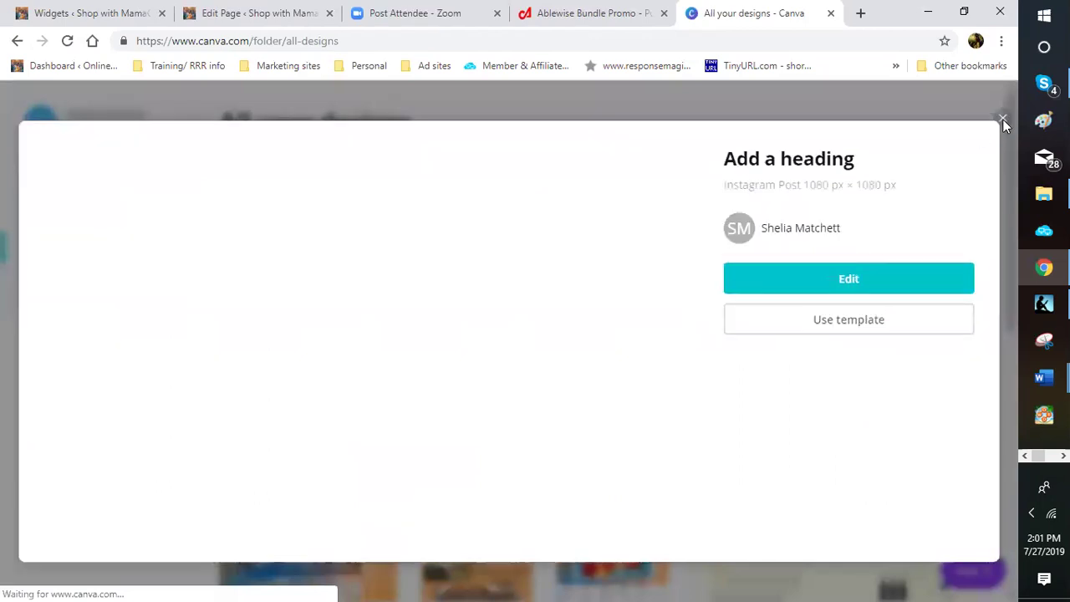
left_click(455, 303)
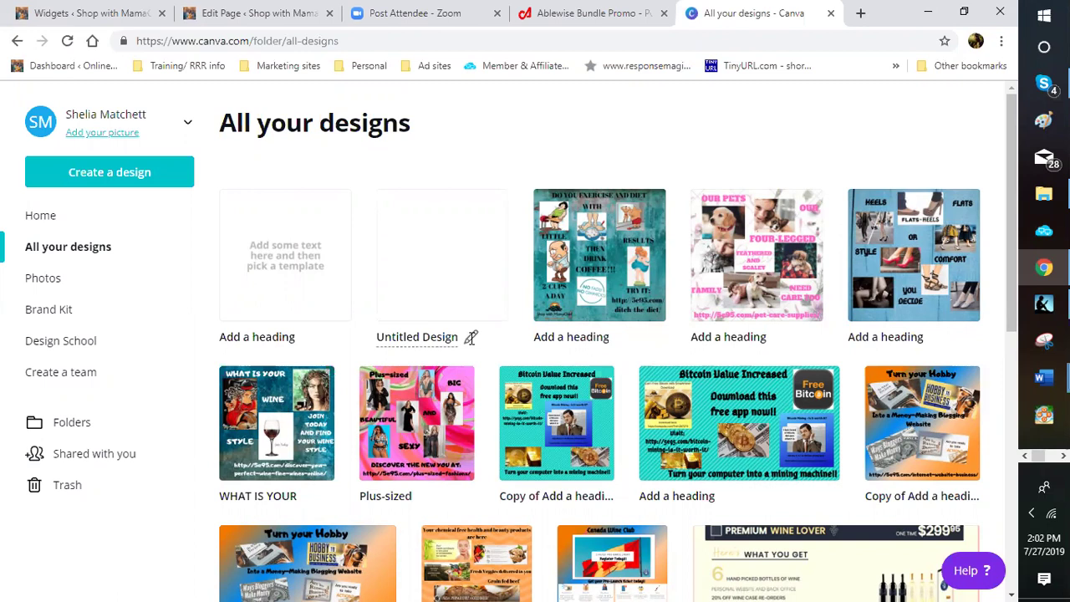
left_click(471, 337)
key("Escape")
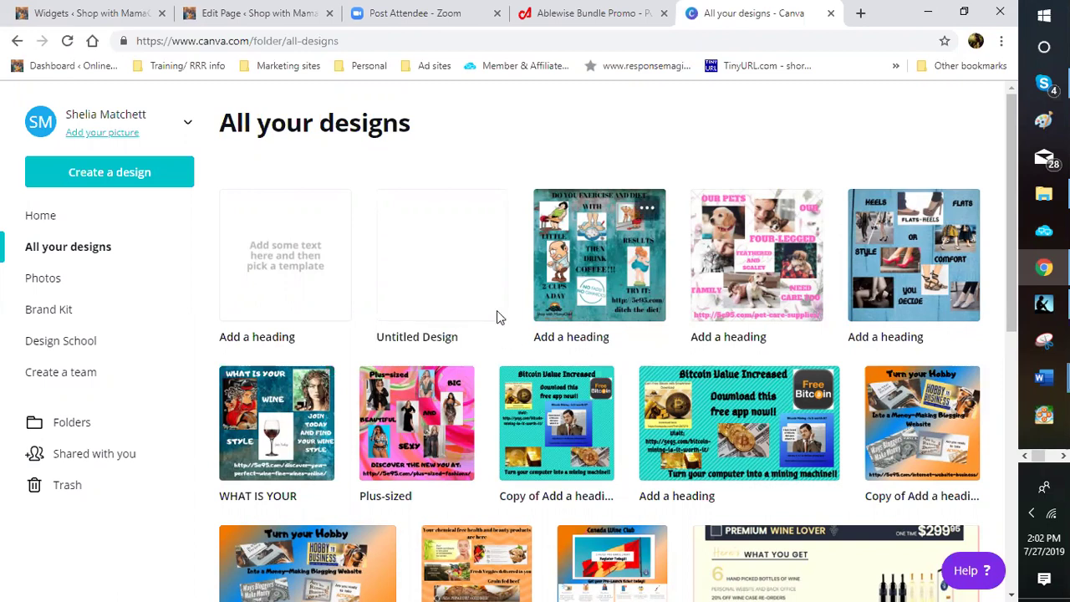
- Open the "Add a heading" design containing the Summer Barbeque and Wine post for editing
mouse_move(273, 279)
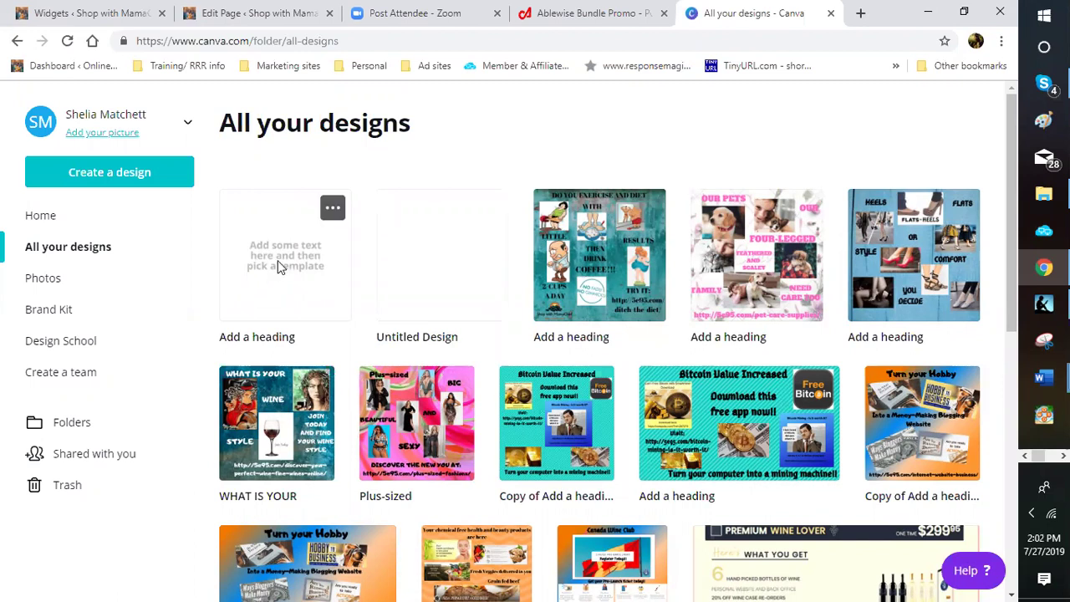
left_click(777, 315)
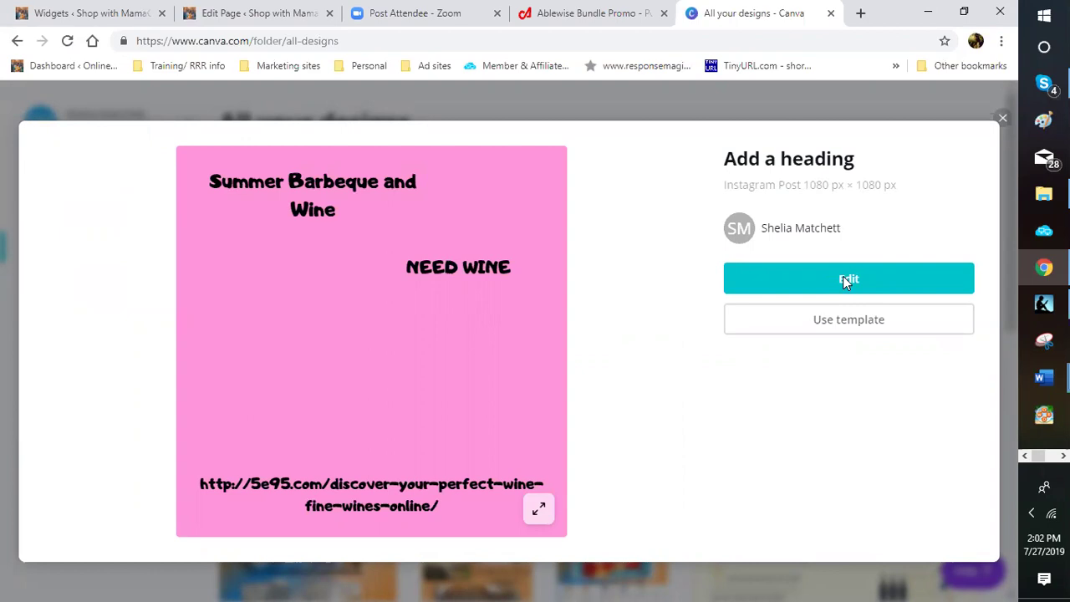
left_click(843, 276)
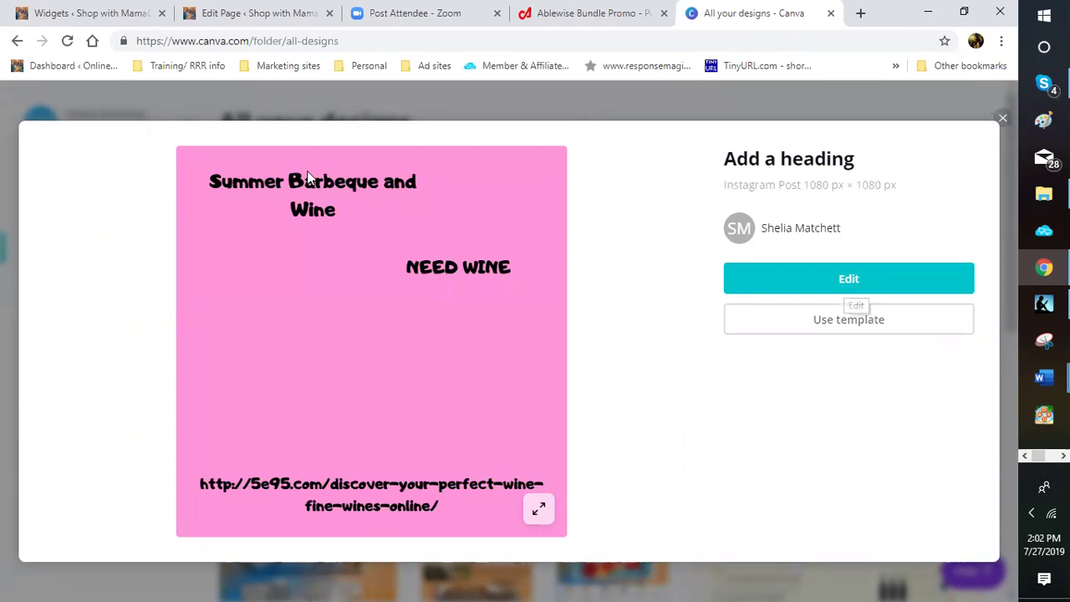
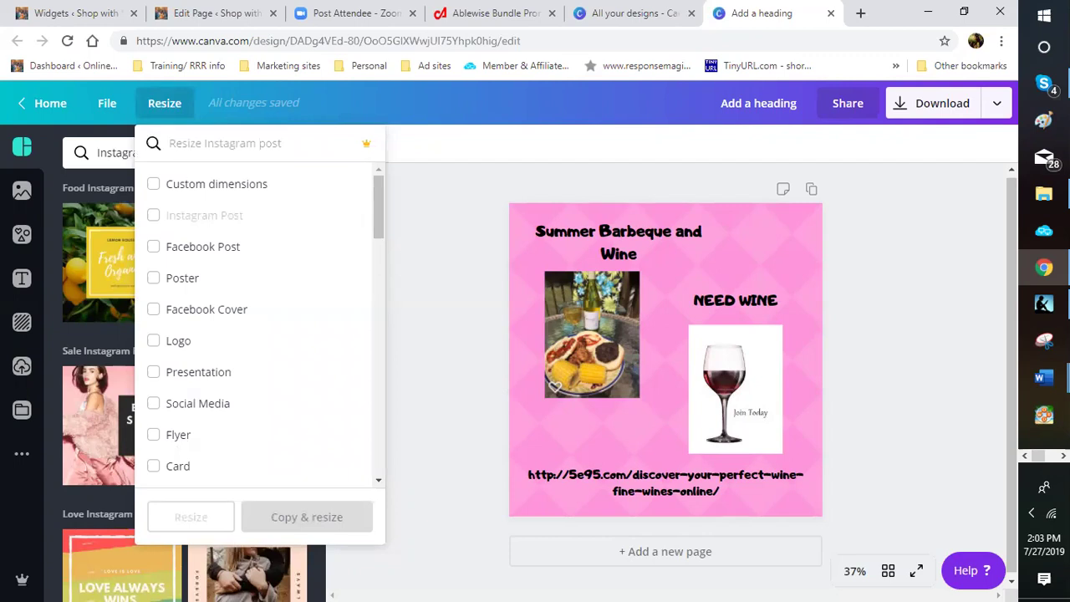
key("Escape")
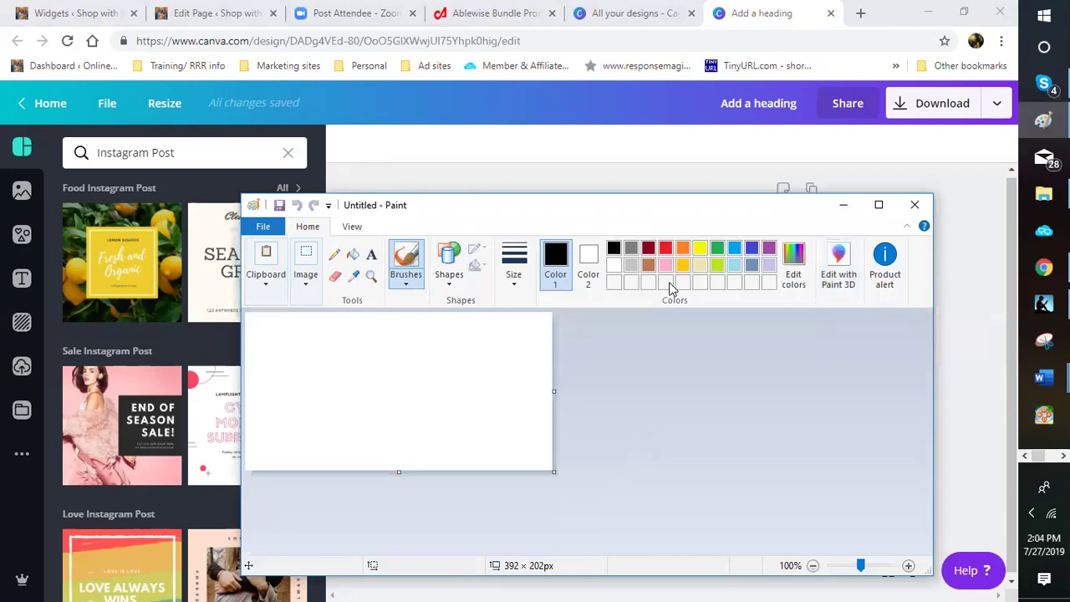
key("alt+Tab")
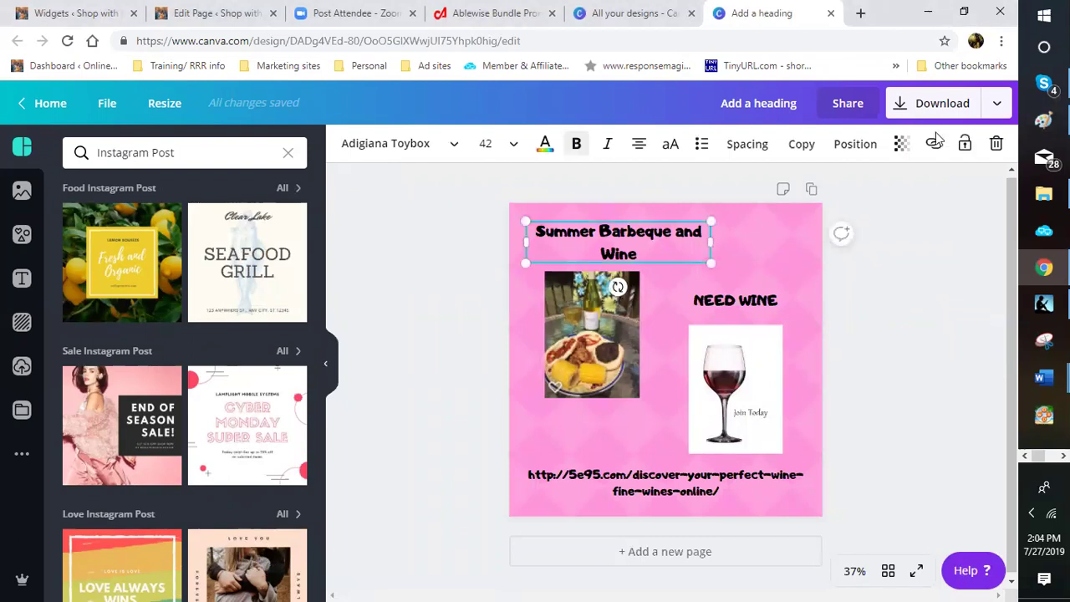
key("Escape")
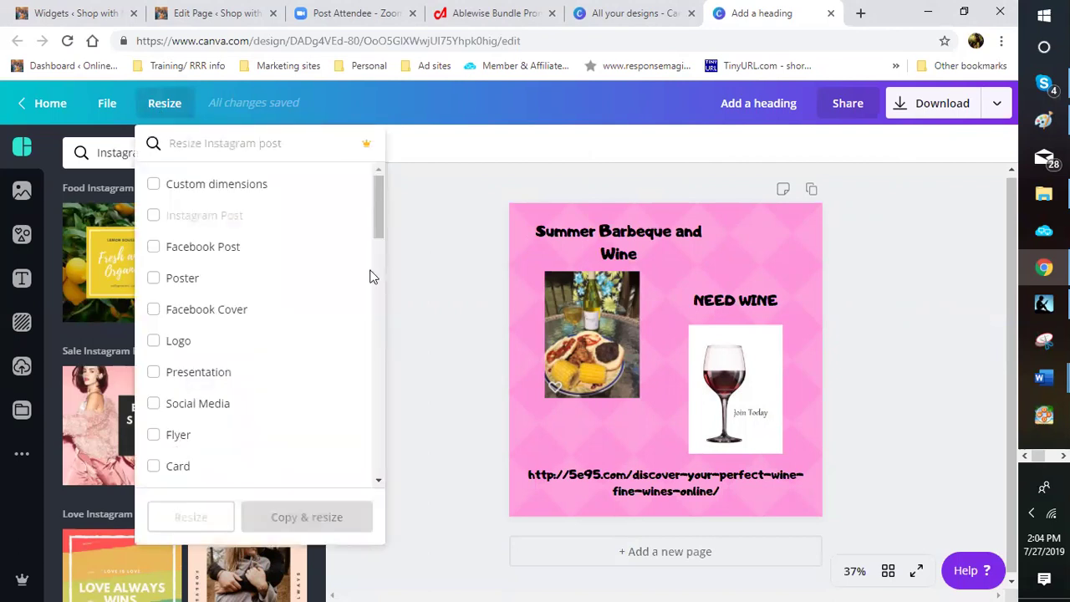
- Look through the preset formats offered for resizing the Summer Barbeque and Wine design
scroll(363, 332, "down", 5)
scroll(370, 358, "down", 4)
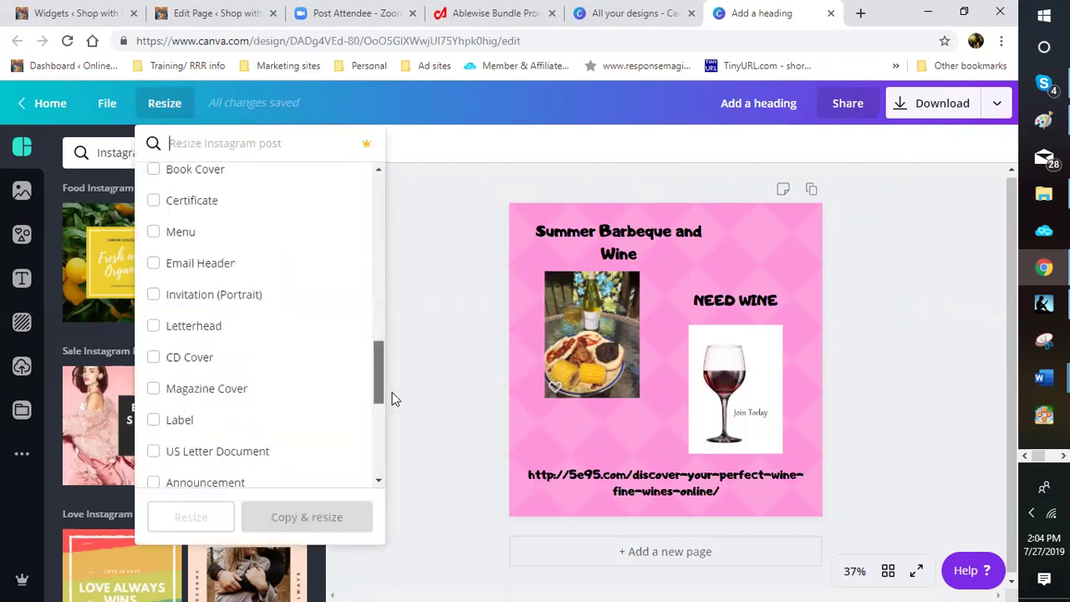
scroll(396, 437, "down", 5)
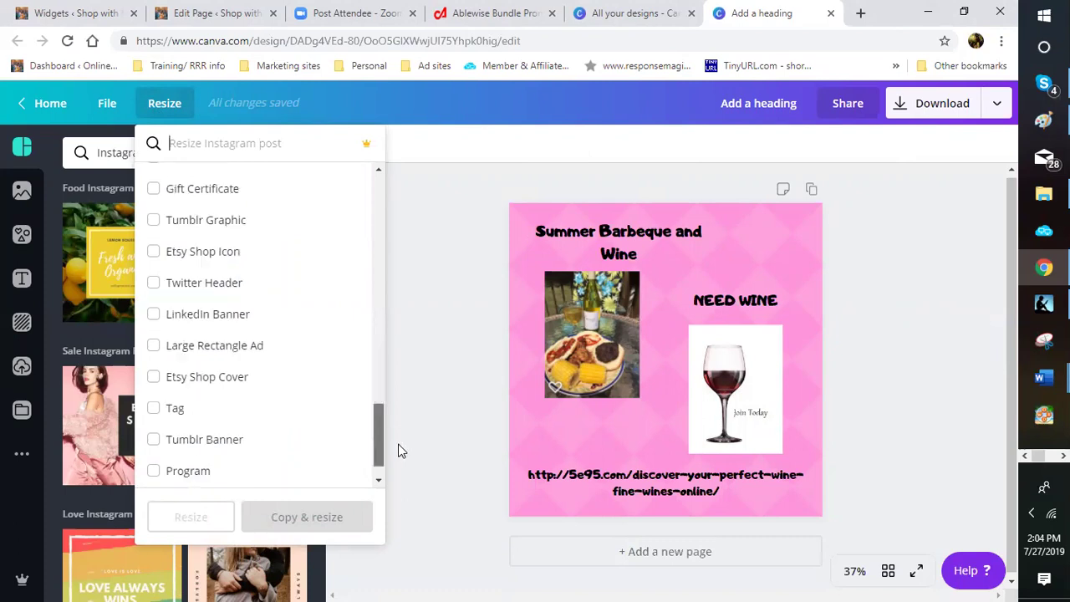
scroll(374, 410, "down", 1)
scroll(377, 167, "up", 5)
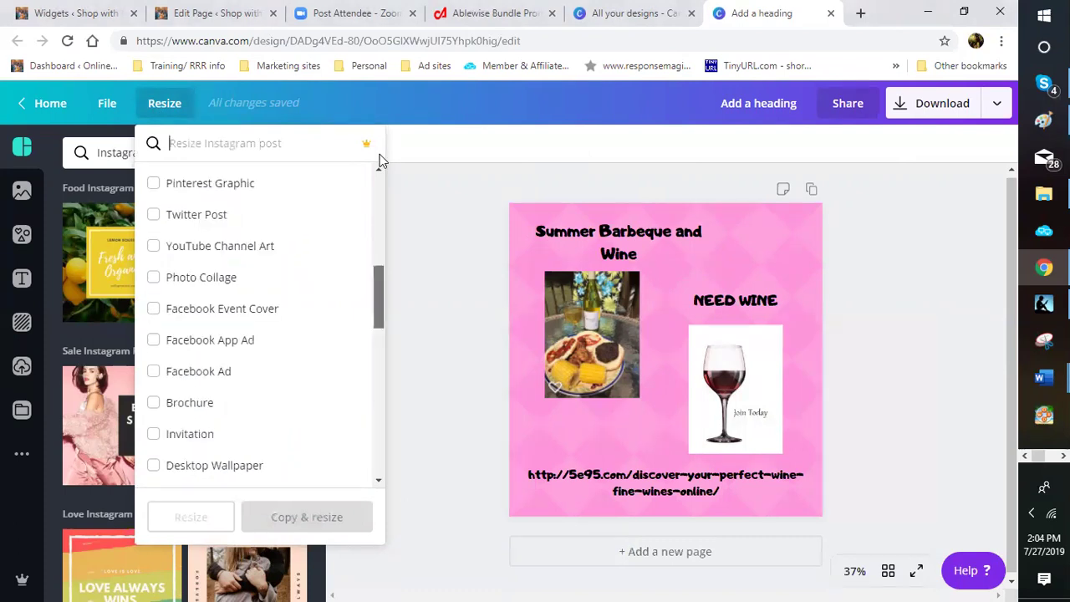
scroll(409, 201, "up", 5)
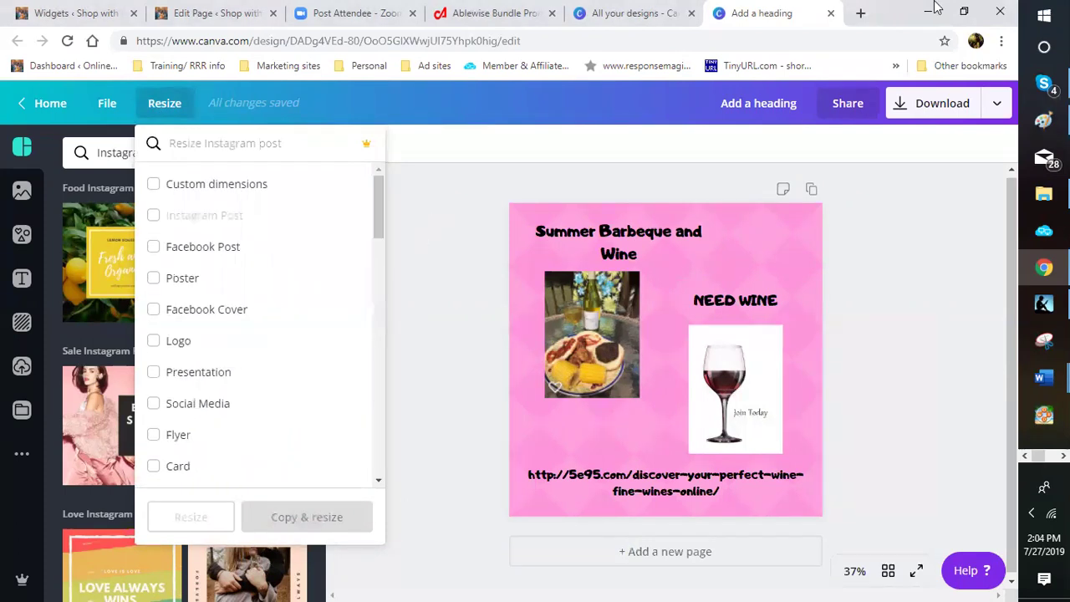
key("Escape")
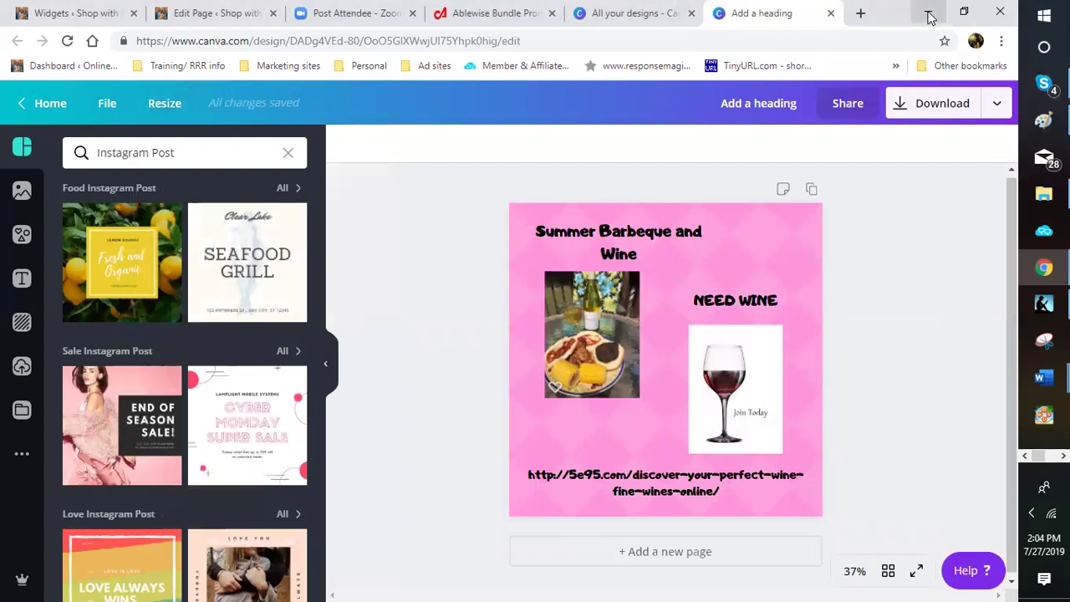
- Close the Canva design's tab and the blank Paint drawing, and switch to the ad copy document in Word
left_click(830, 16)
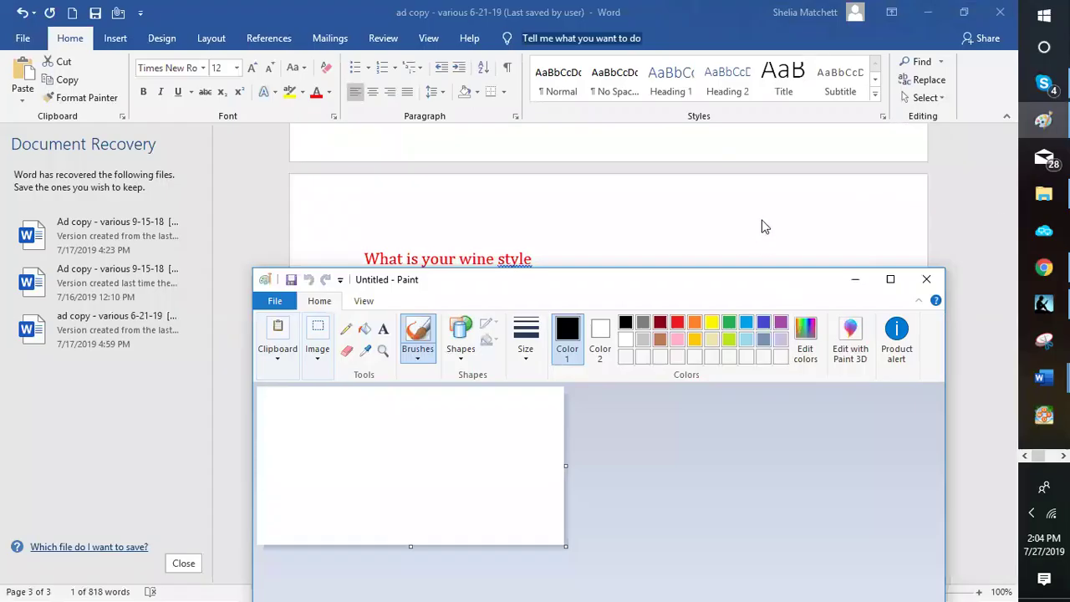
left_click(307, 398)
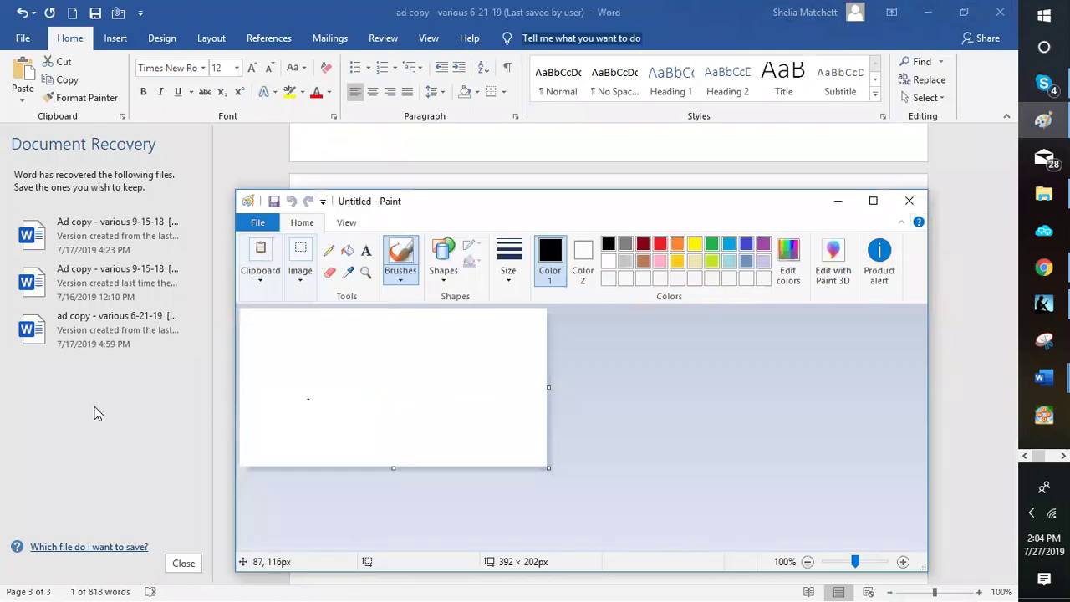
key("ctrl+z")
left_click(910, 202)
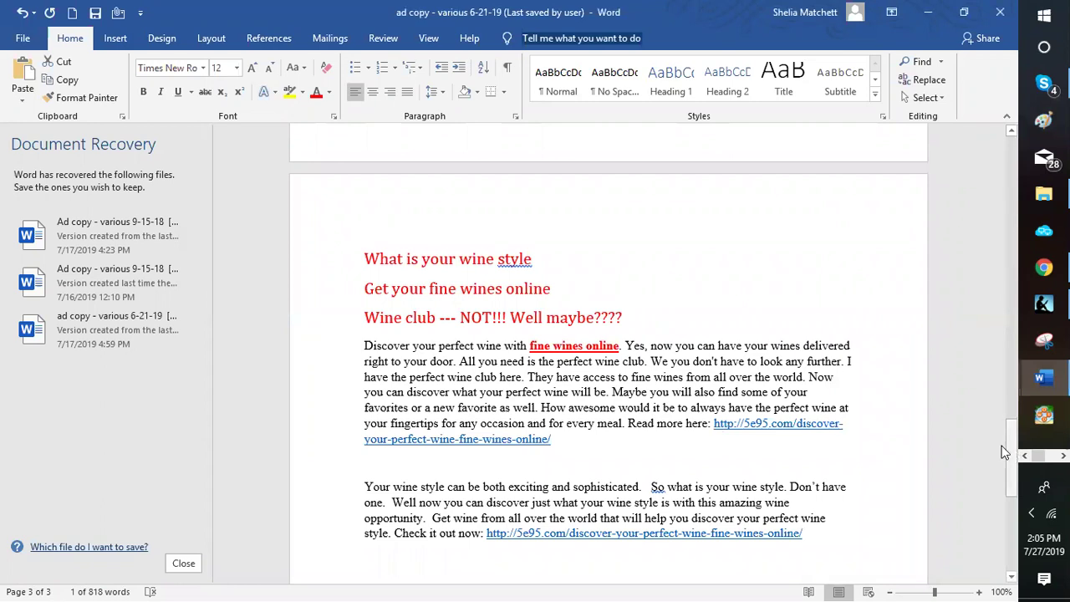
- Review the wine headlines and ad paragraphs at the end of the ad copy document and save it
scroll(1009, 442, "up", 1)
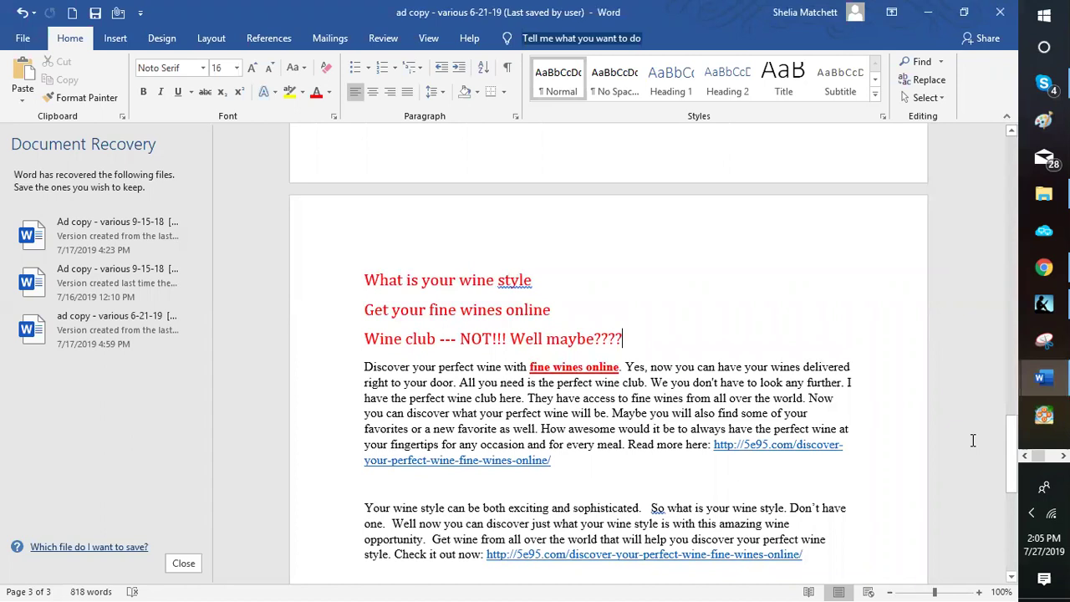
scroll(964, 437, "up", 3)
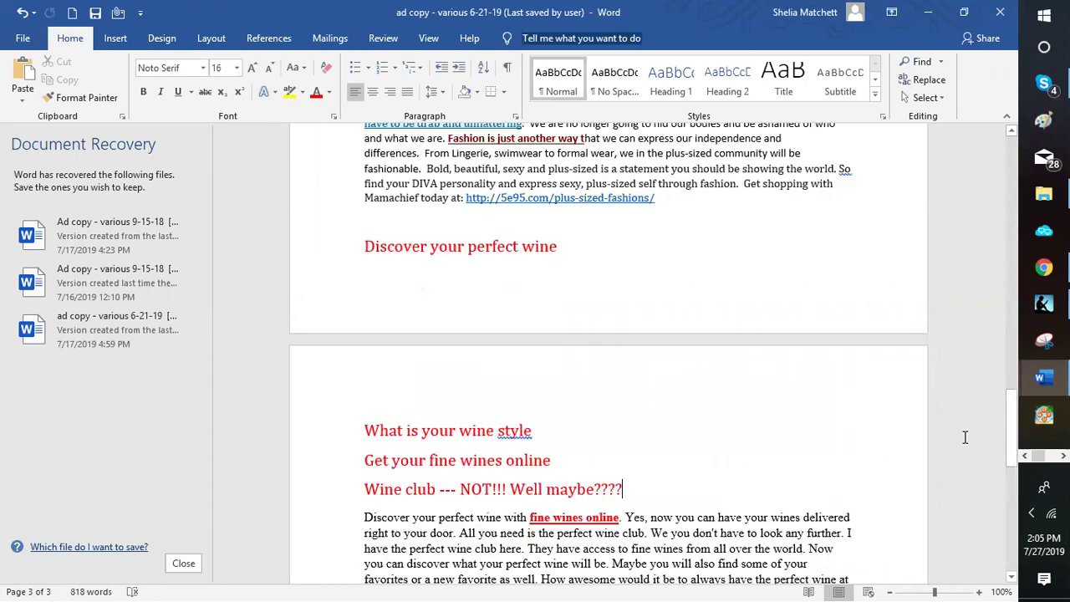
scroll(965, 438, "down", 7)
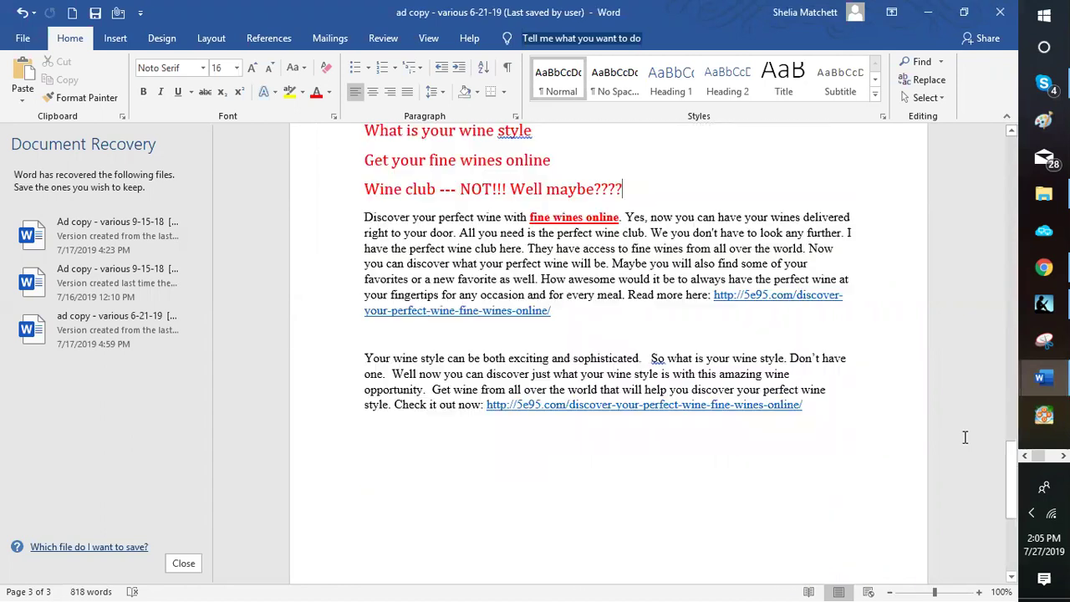
scroll(965, 437, "up", 2)
scroll(964, 437, "up", 2)
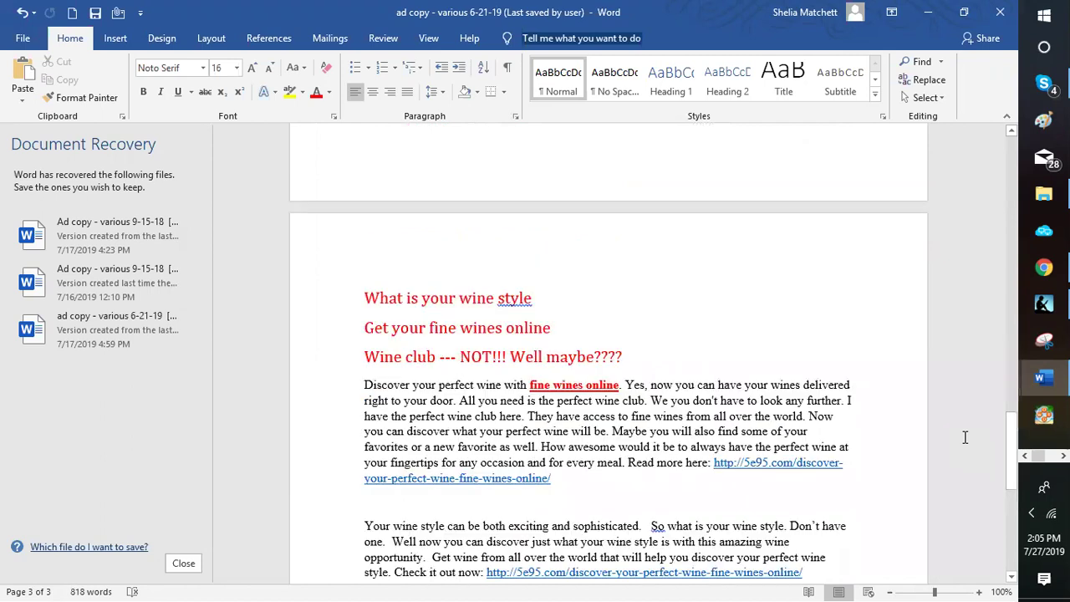
scroll(965, 438, "up", 1)
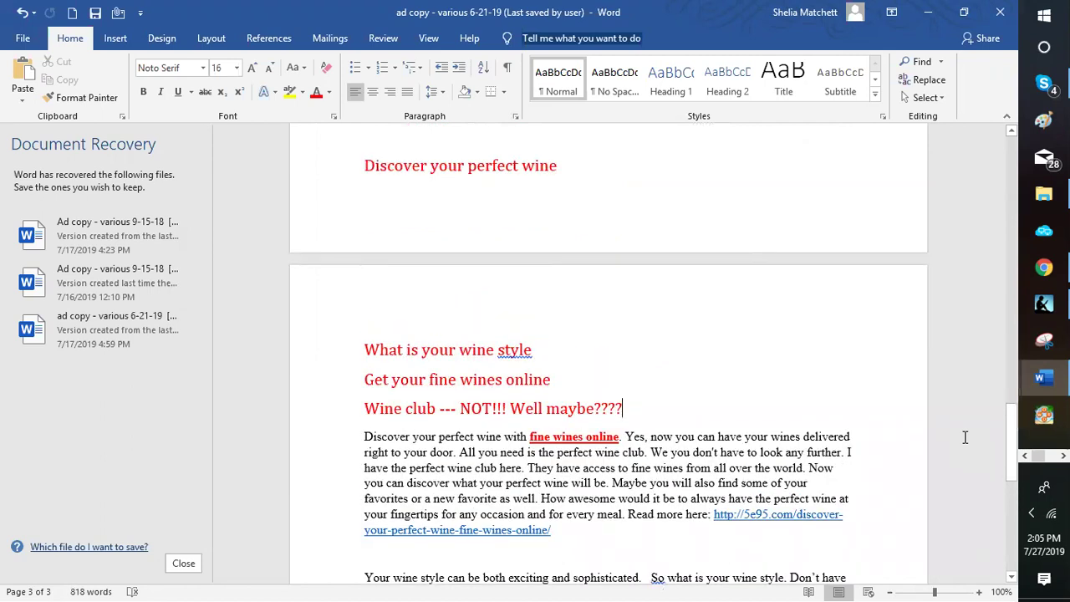
scroll(964, 438, "down", 1)
scroll(965, 438, "down", 2)
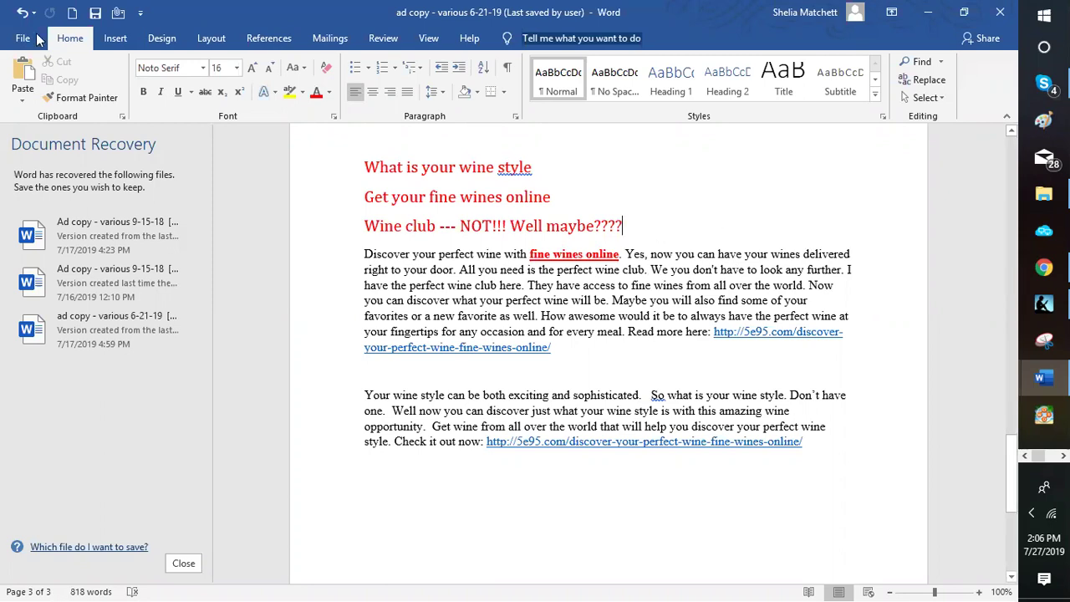
left_click(94, 14)
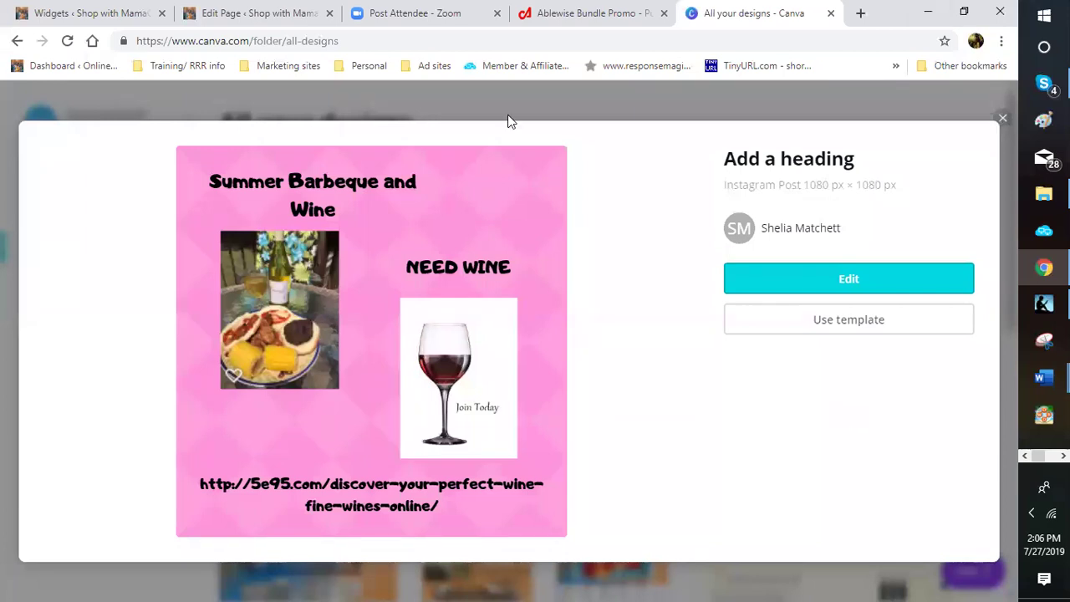
- Switch back to Canva and create a new blank Instagram Post design, leaving its placeholder text deselected
left_click(102, 182)
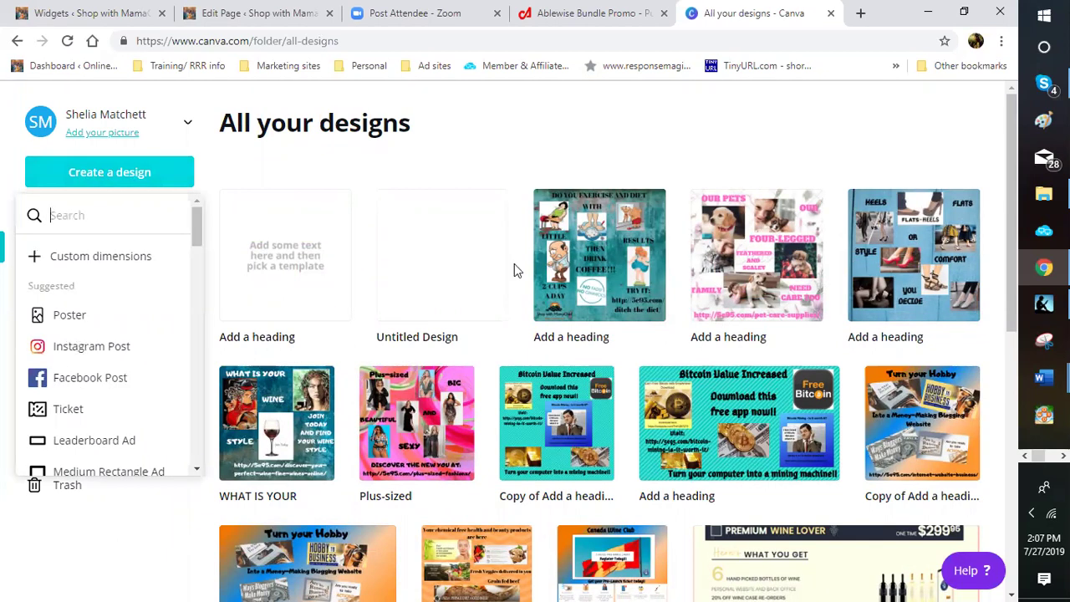
key("Return")
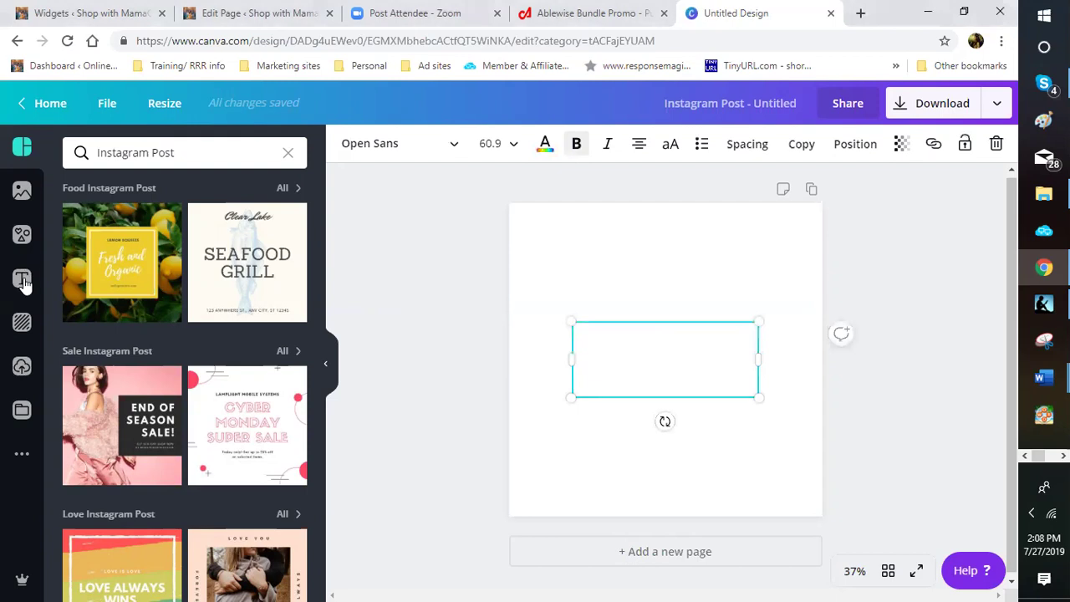
key("Escape")
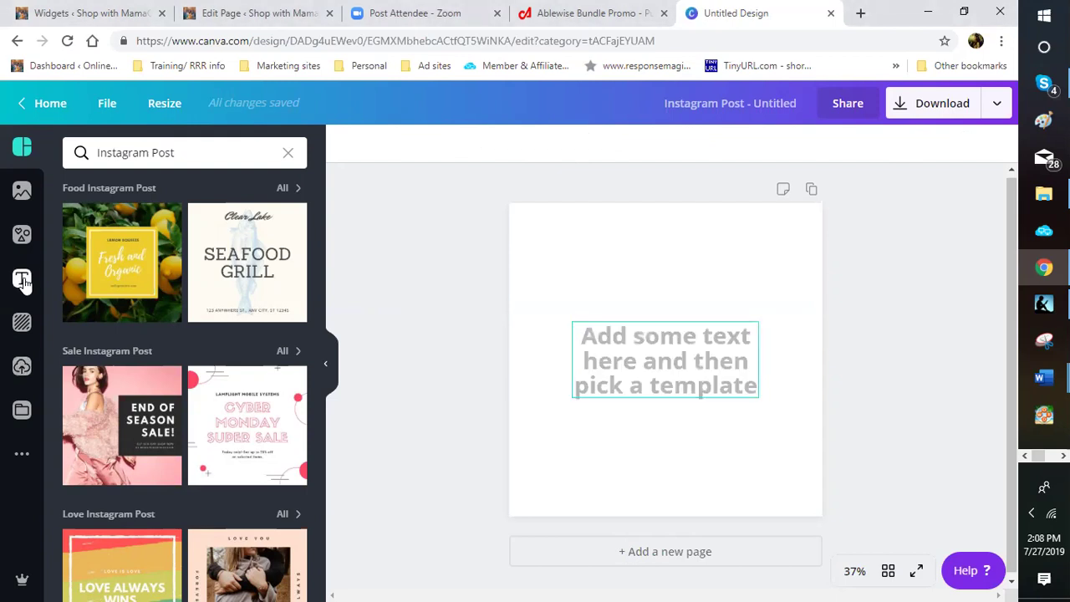
- Add the "People spend the day sun worshipping" text preset to the page and delete the "Add some text here" placeholder
left_click(23, 280)
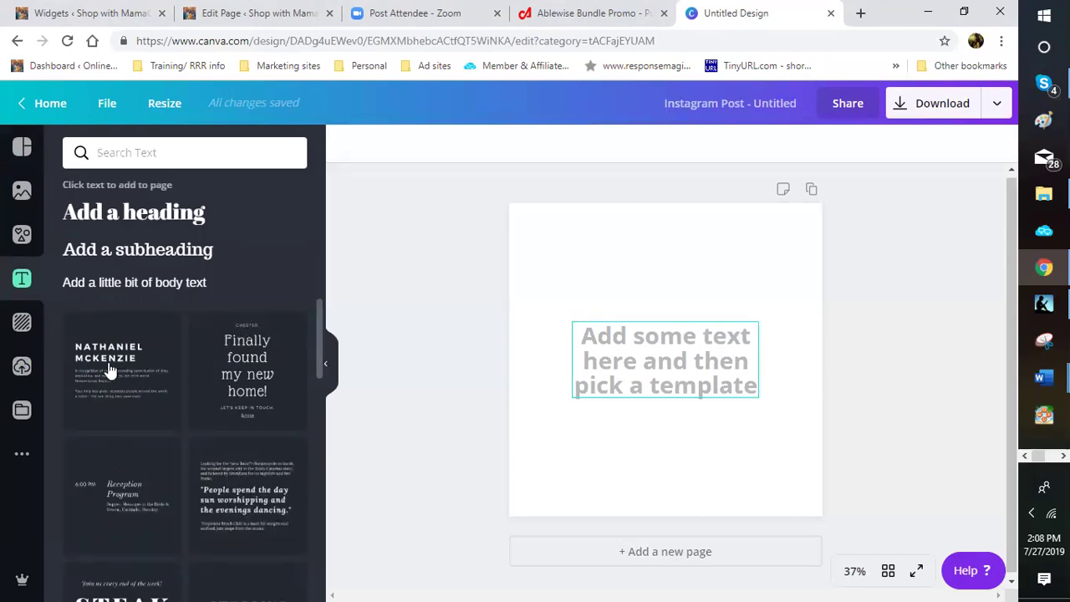
scroll(110, 370, "down", 2)
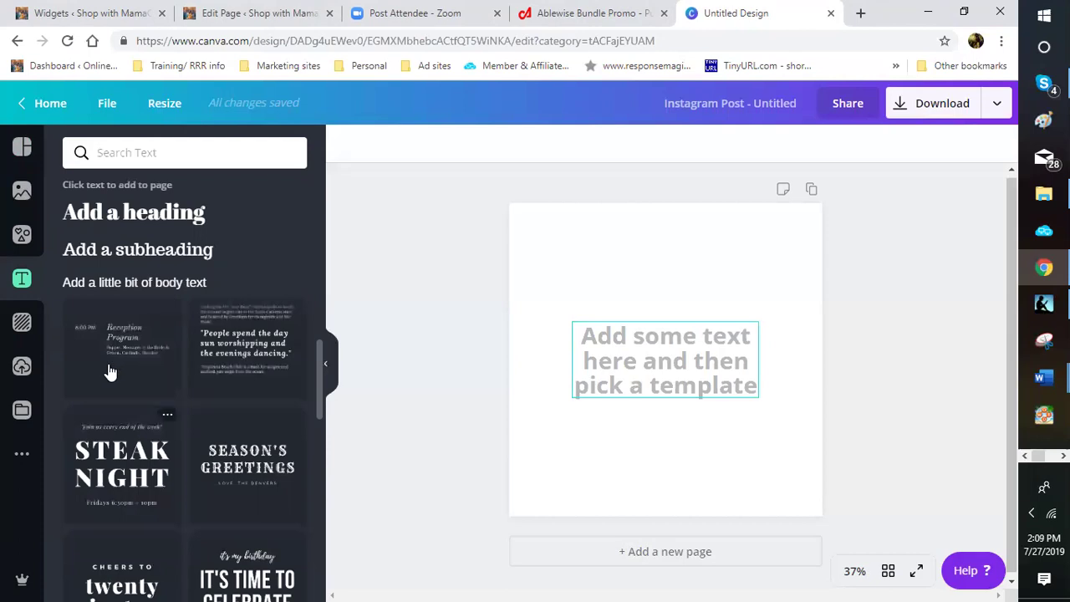
scroll(111, 370, "up", 2)
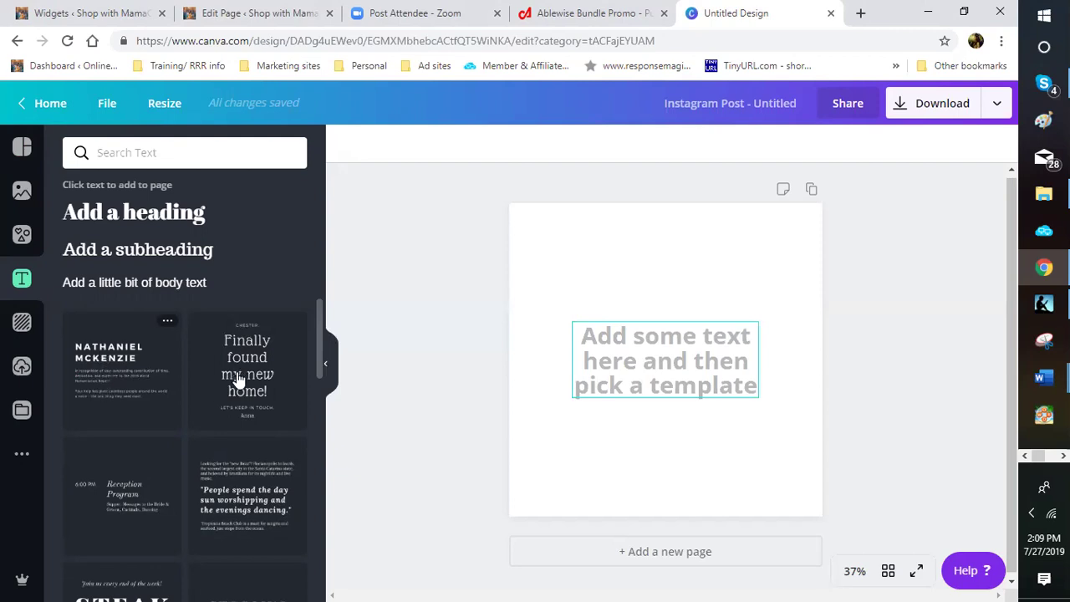
scroll(245, 407, "down", 2)
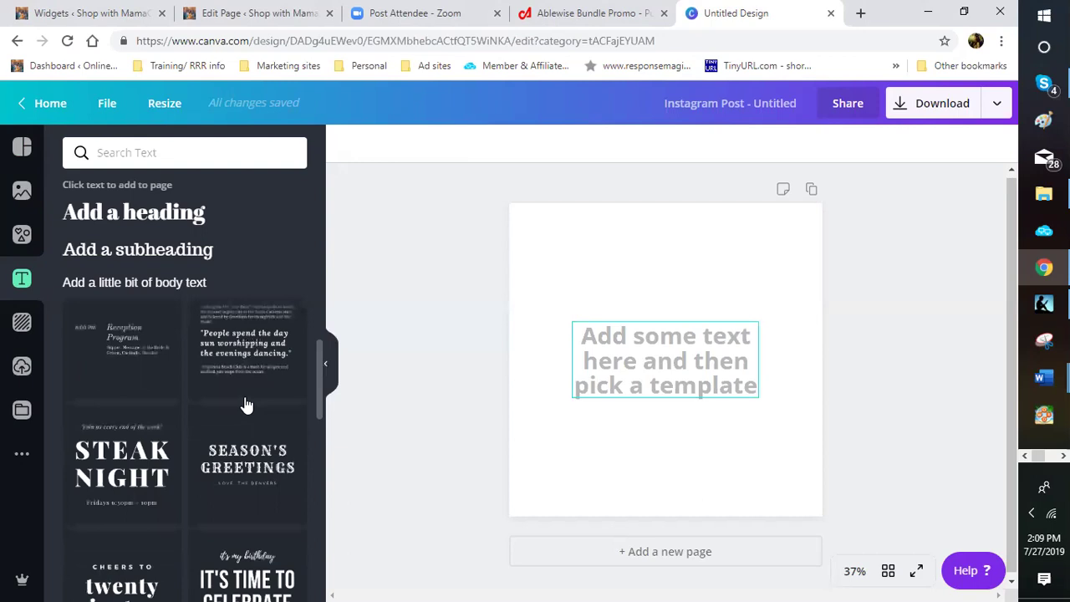
scroll(243, 406, "down", 1)
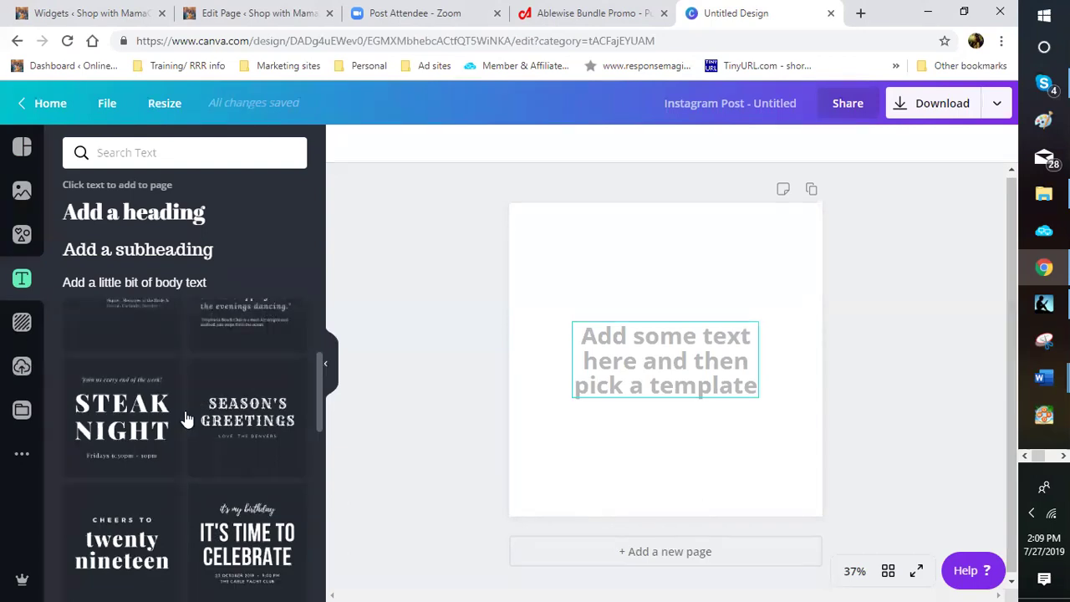
scroll(144, 382, "down", 1)
scroll(142, 382, "down", 1)
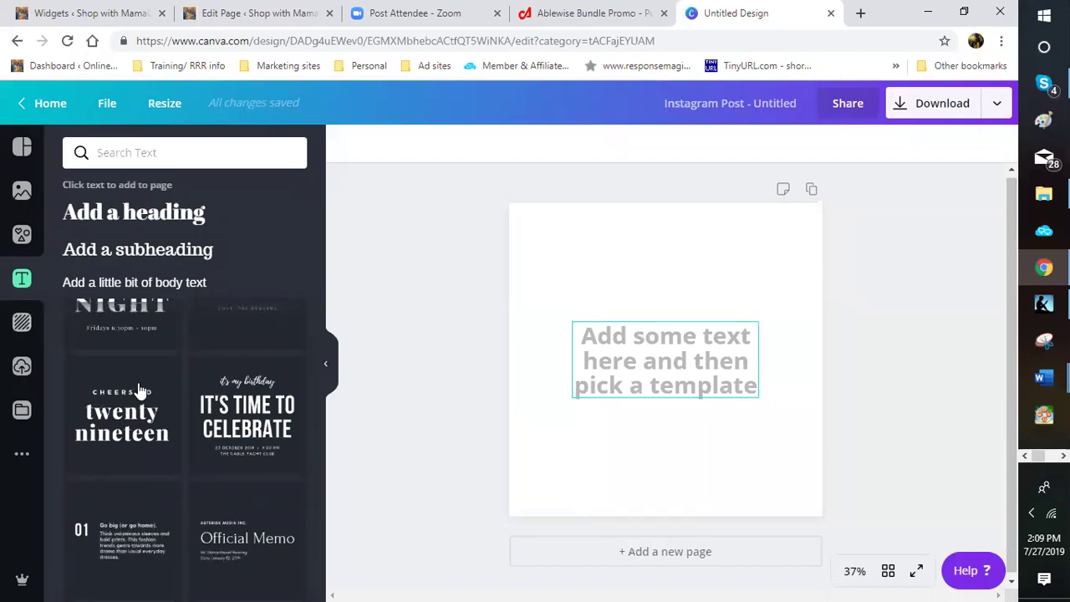
scroll(139, 393, "up", 1)
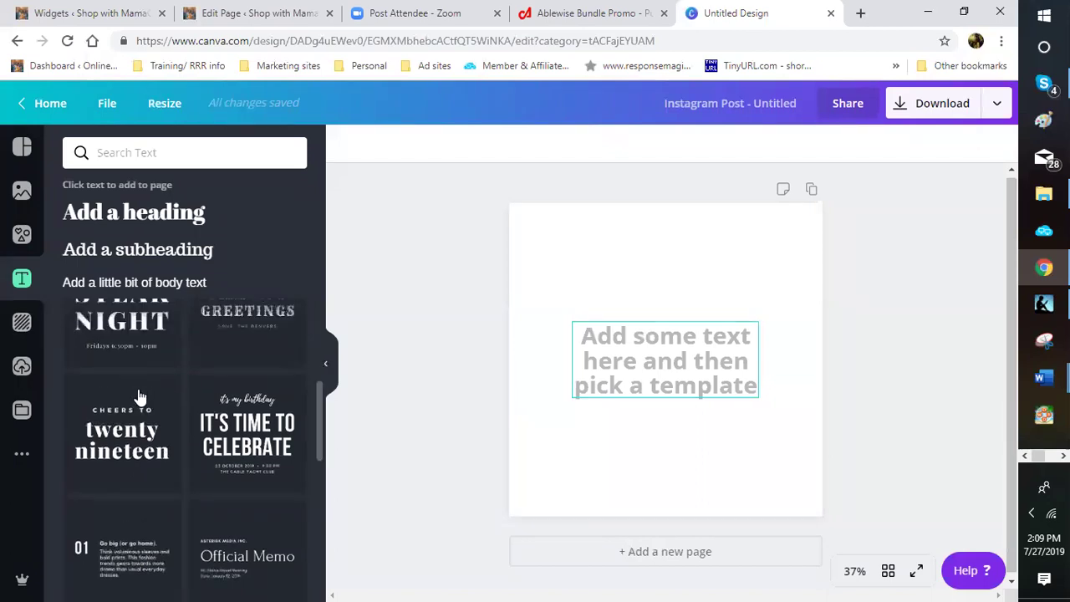
scroll(140, 395, "down", 1)
scroll(140, 395, "down", 2)
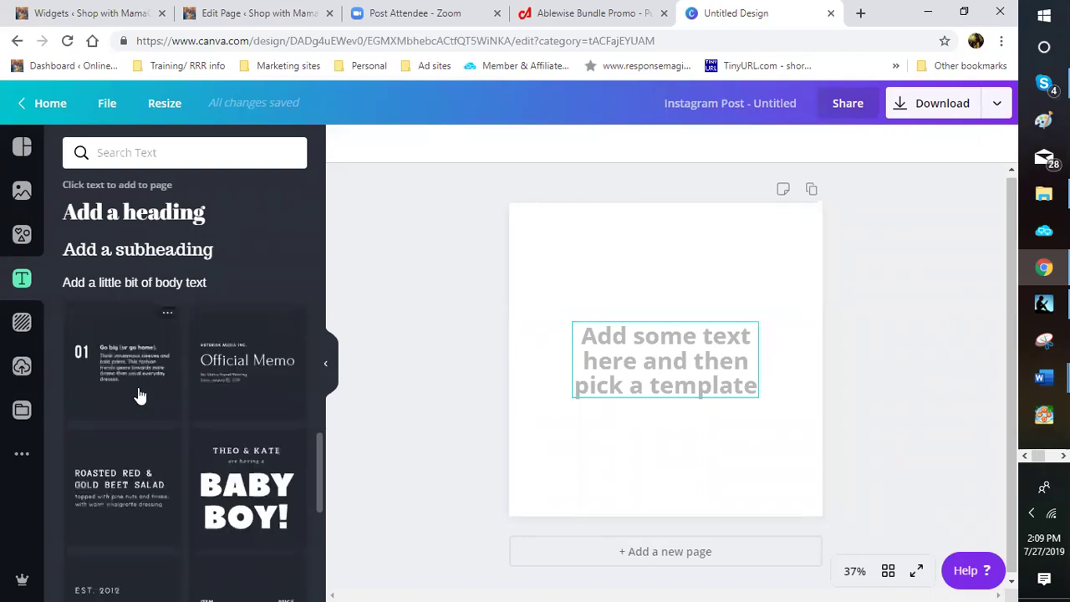
scroll(140, 395, "up", 2)
scroll(140, 395, "up", 2)
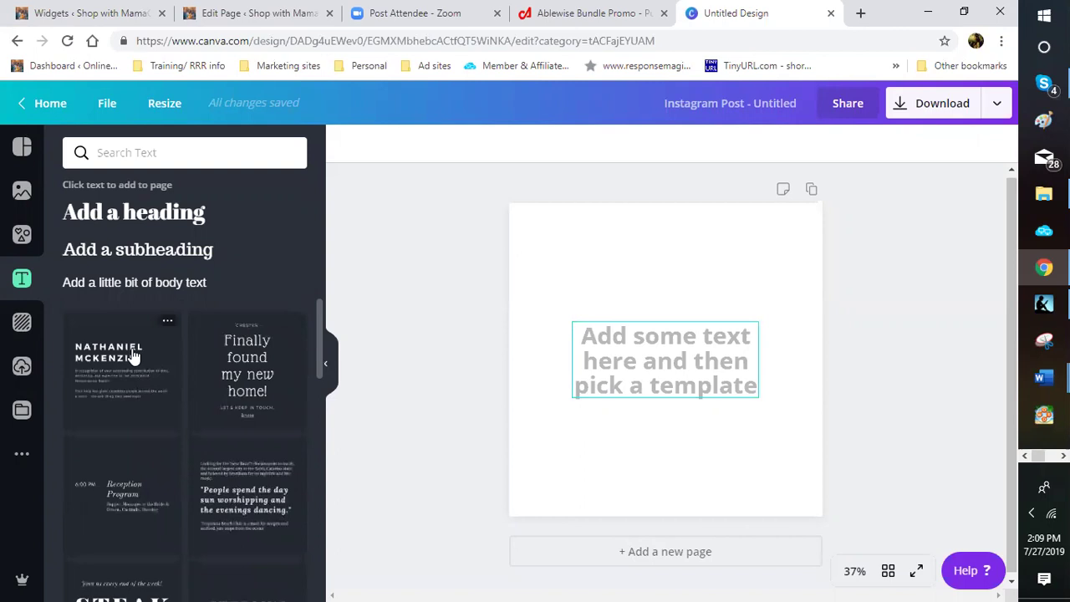
left_click(238, 499)
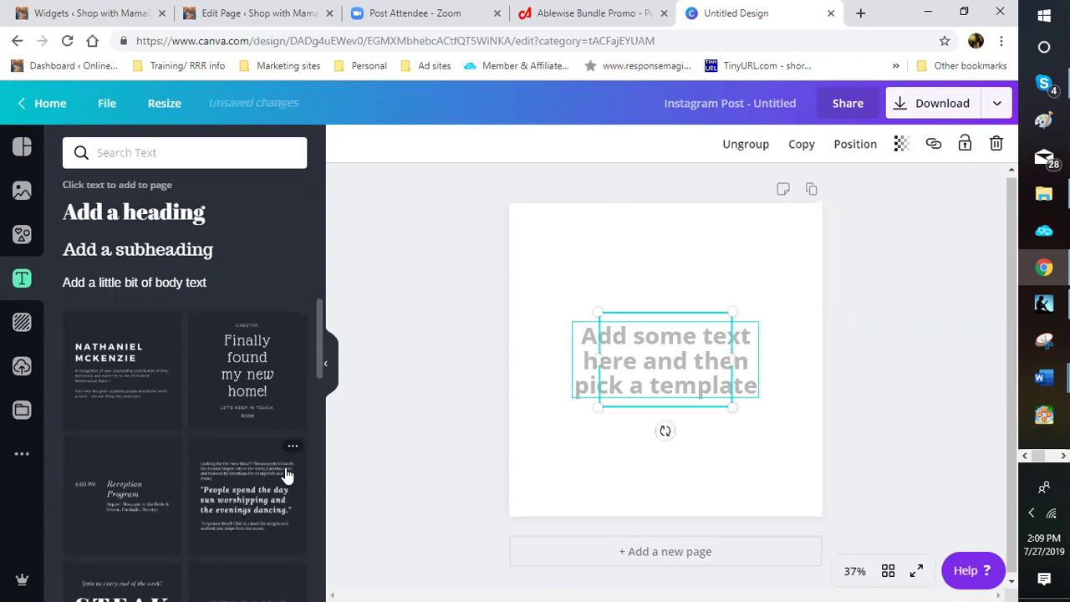
left_click(581, 361)
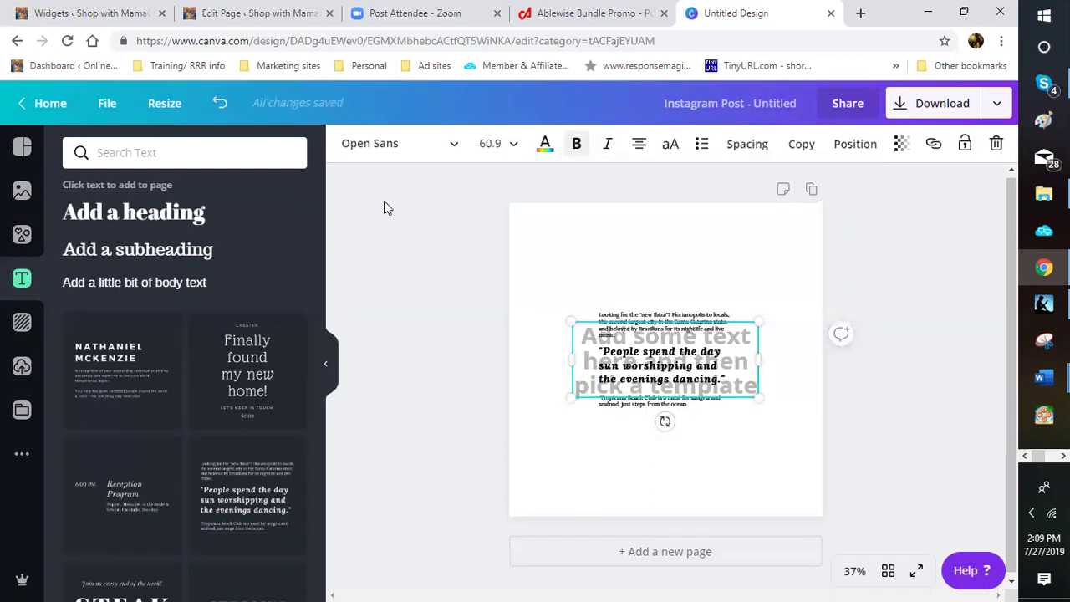
left_click(996, 145)
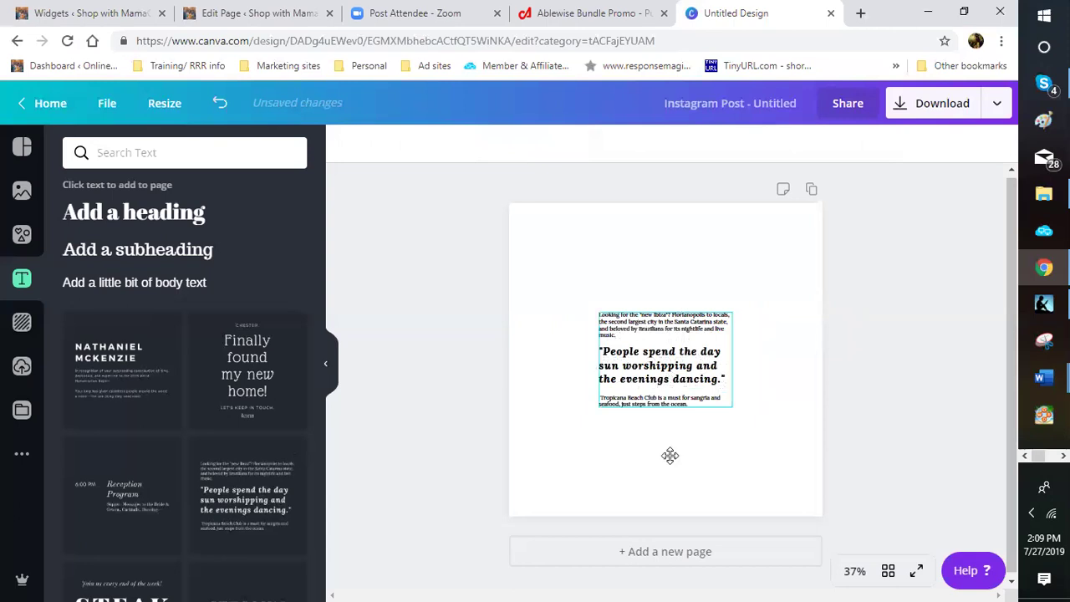
- Enlarge the front copy of the quote text group to a body size of 19 and move it lower, away from the smaller copy
left_click(731, 406)
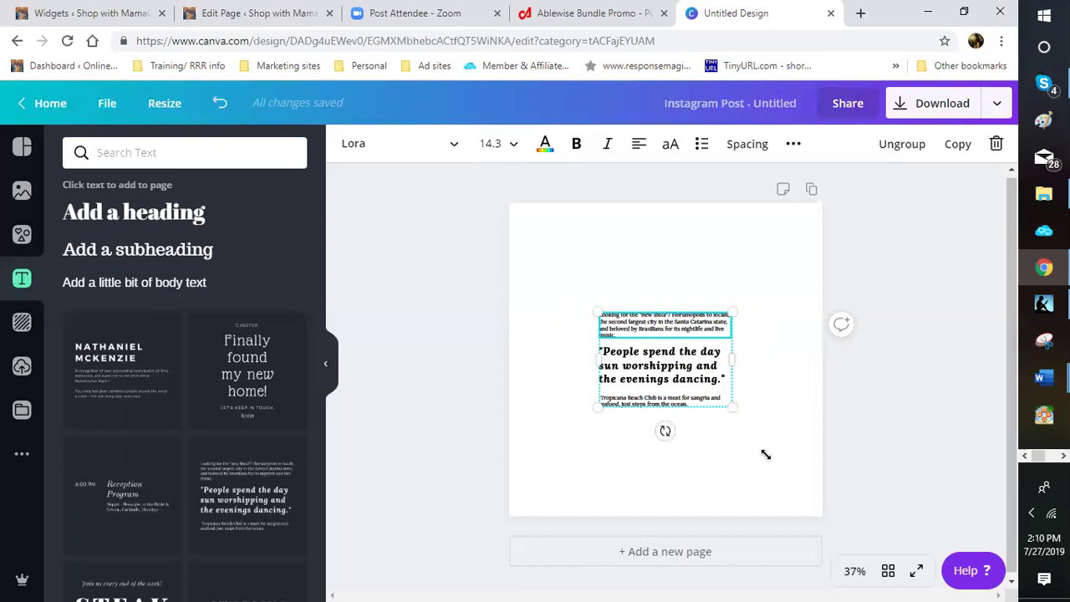
left_click_drag(731, 406, 542, 403)
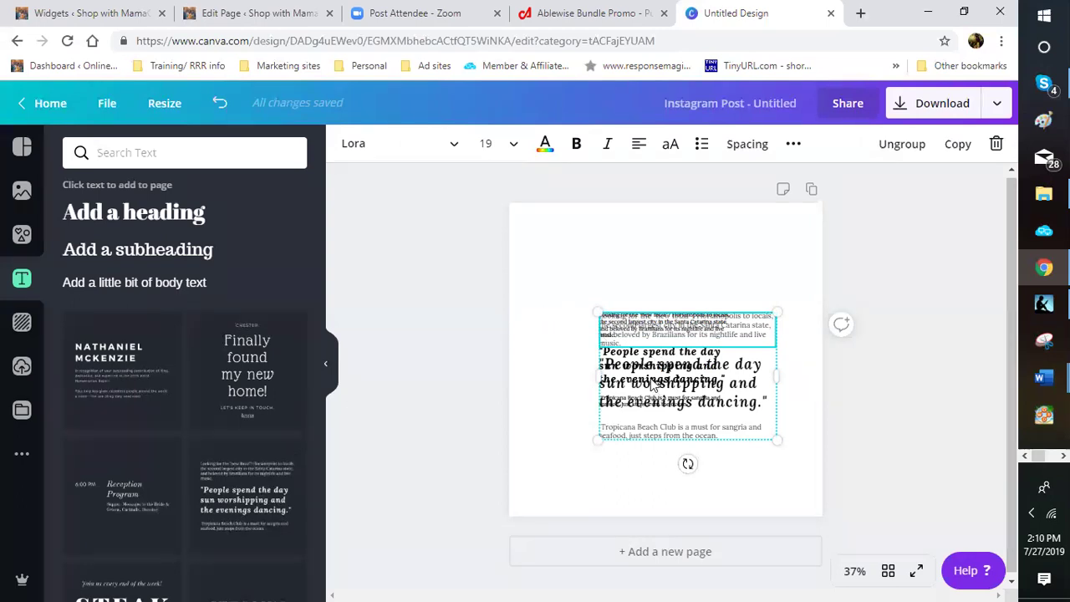
left_click(944, 172)
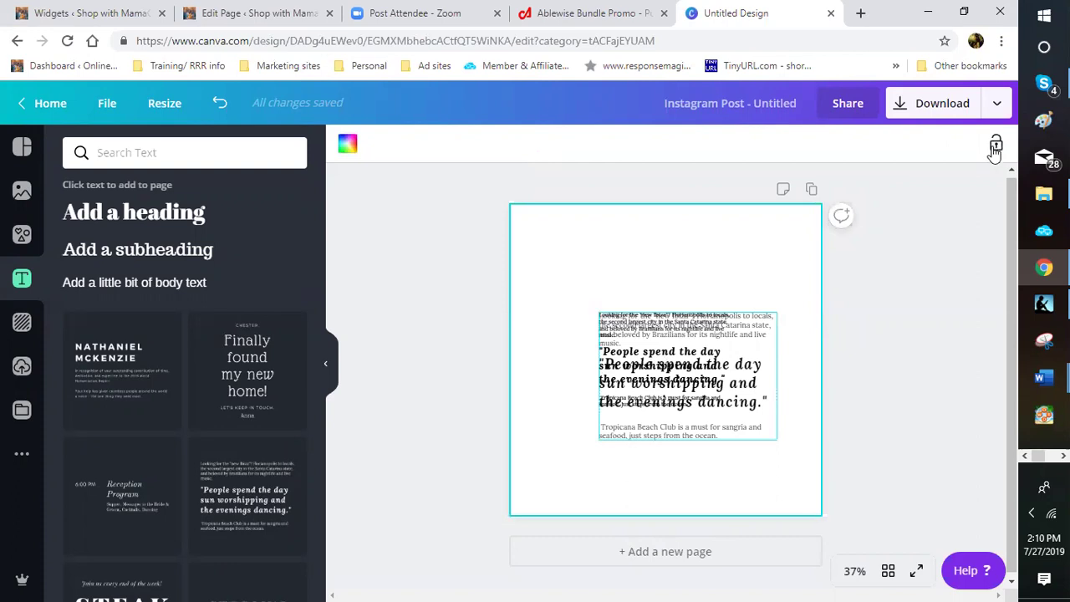
left_click(749, 313)
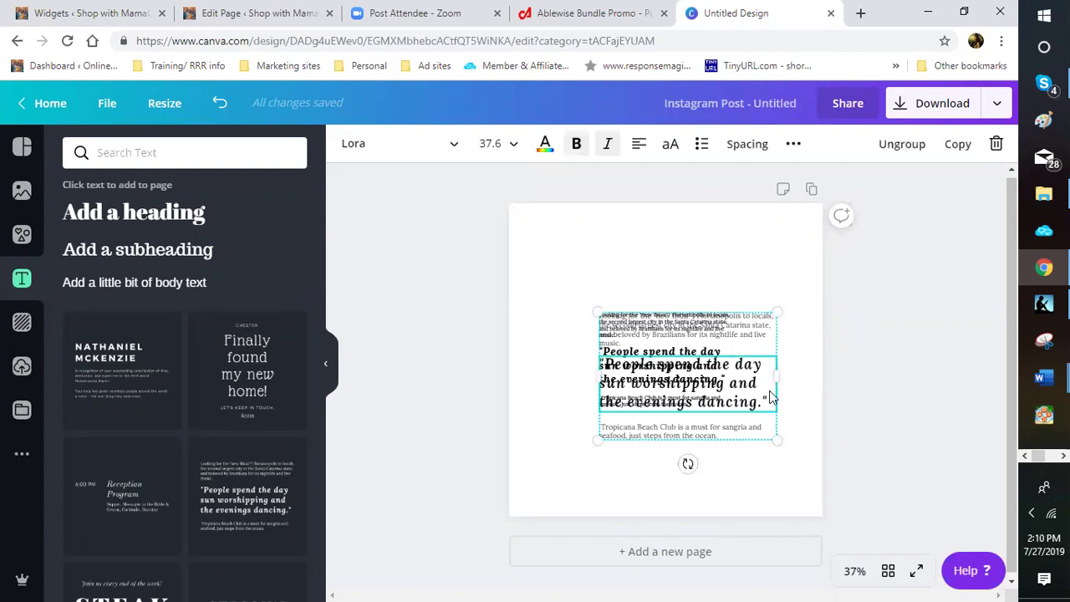
left_click_drag(771, 397, 748, 429)
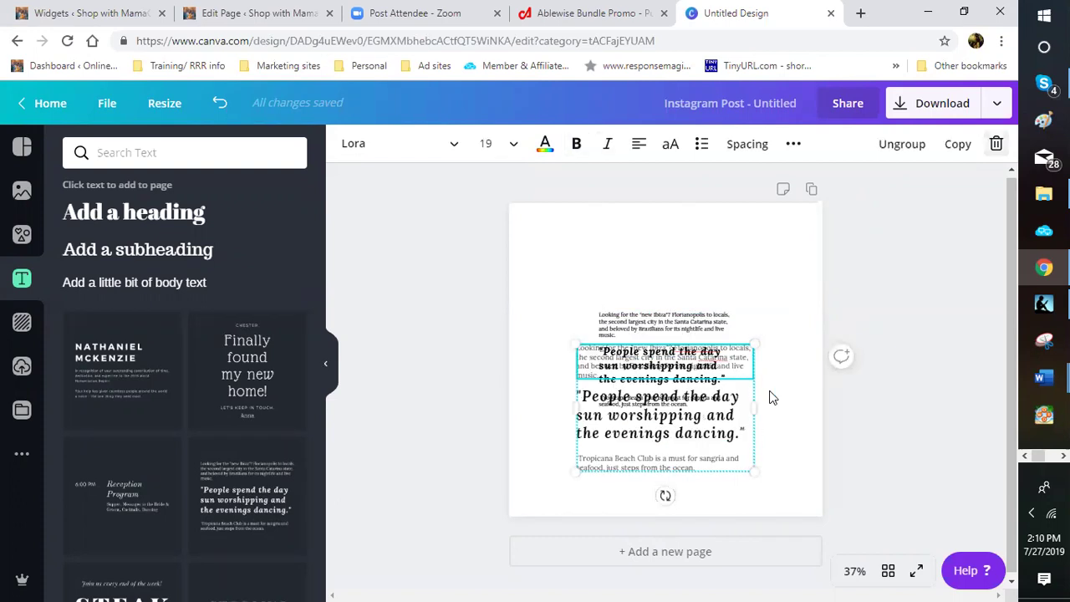
- Delete the "Looking for the new Ibiza" intro paragraph from the enlarged text group, keeping its other text elements
left_click(996, 143)
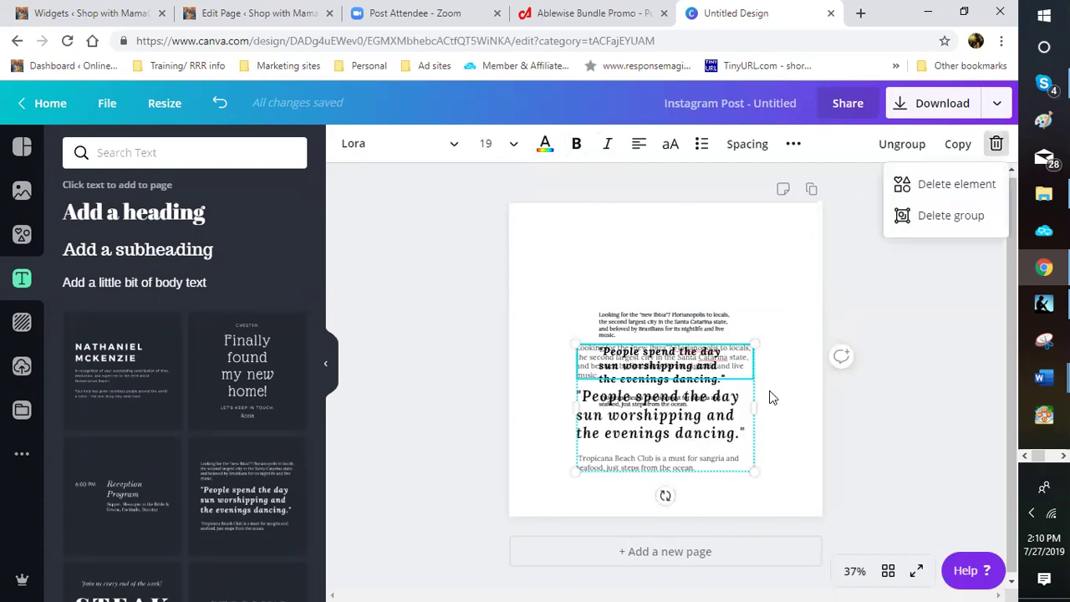
left_click(771, 397)
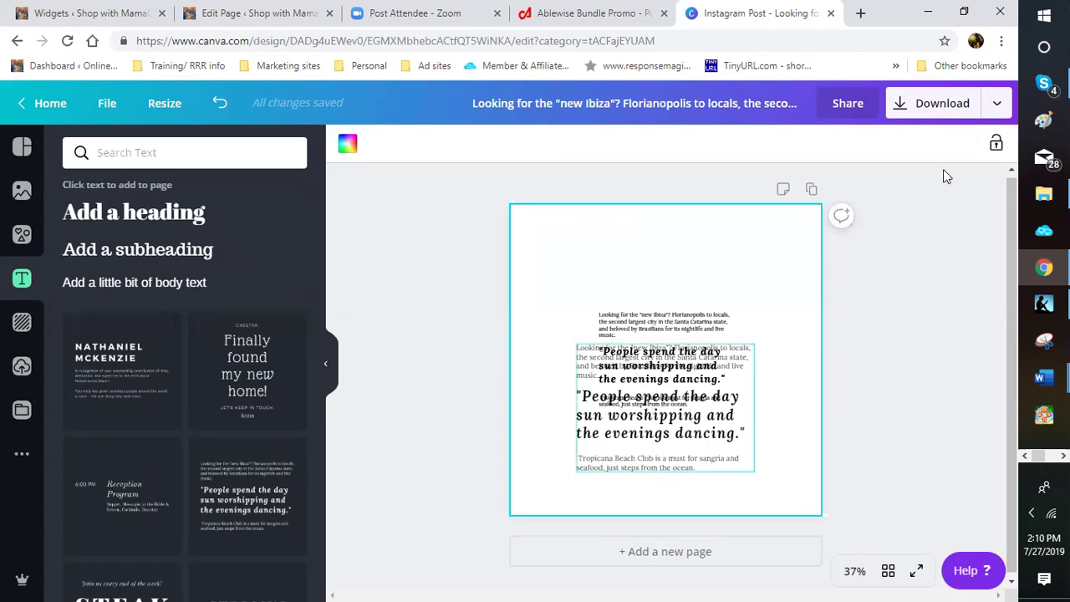
left_click(637, 428)
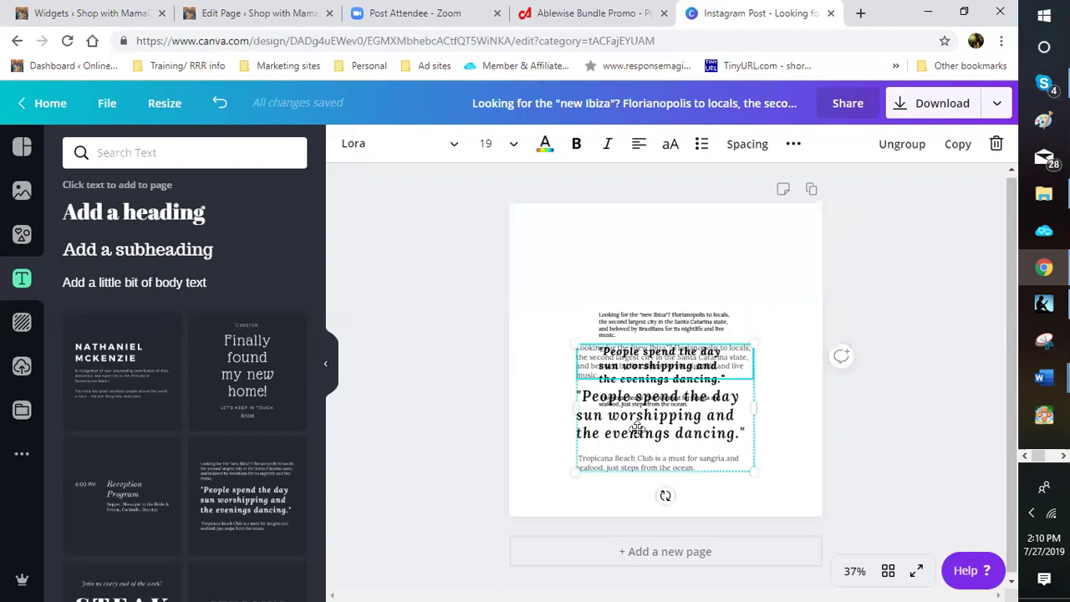
left_click(997, 145)
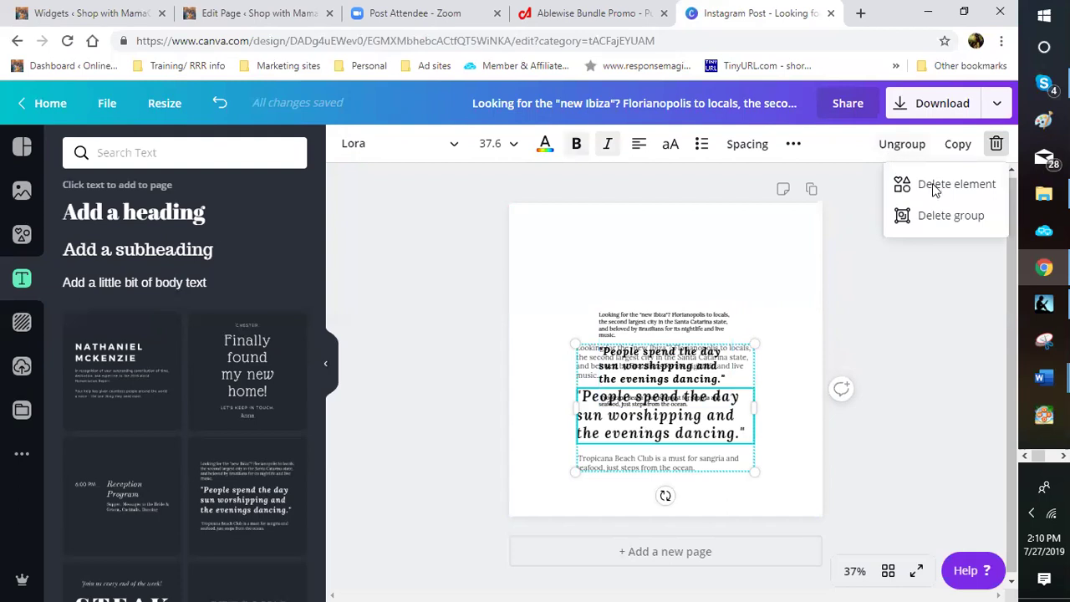
left_click(752, 366)
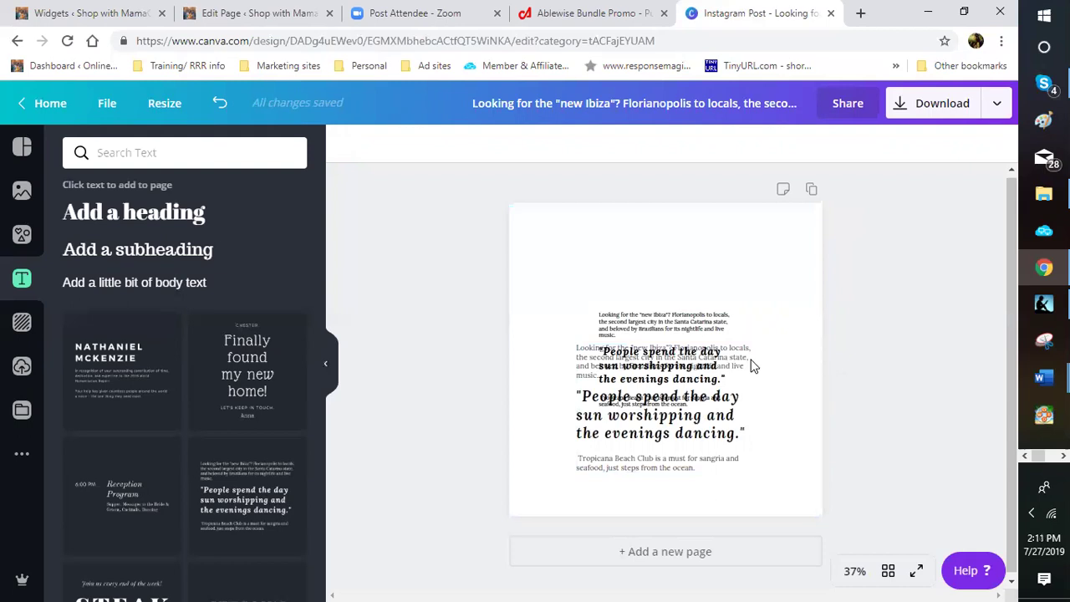
left_click(740, 361)
left_click(995, 143)
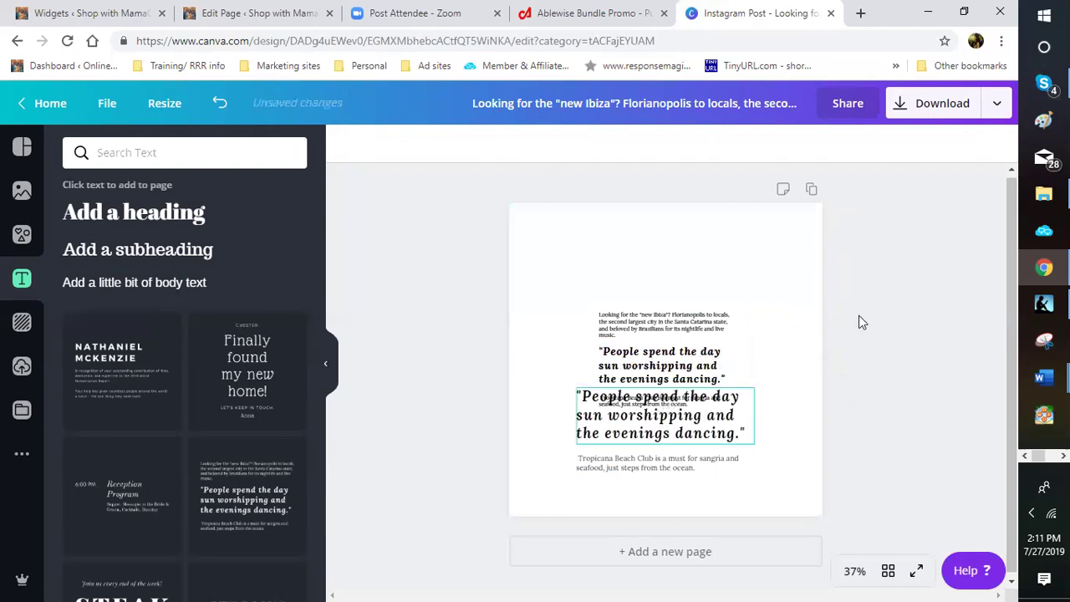
- Delete the enlarged "People spend the day" quote and the larger Tropicana Beach Club line below it
left_click(687, 413)
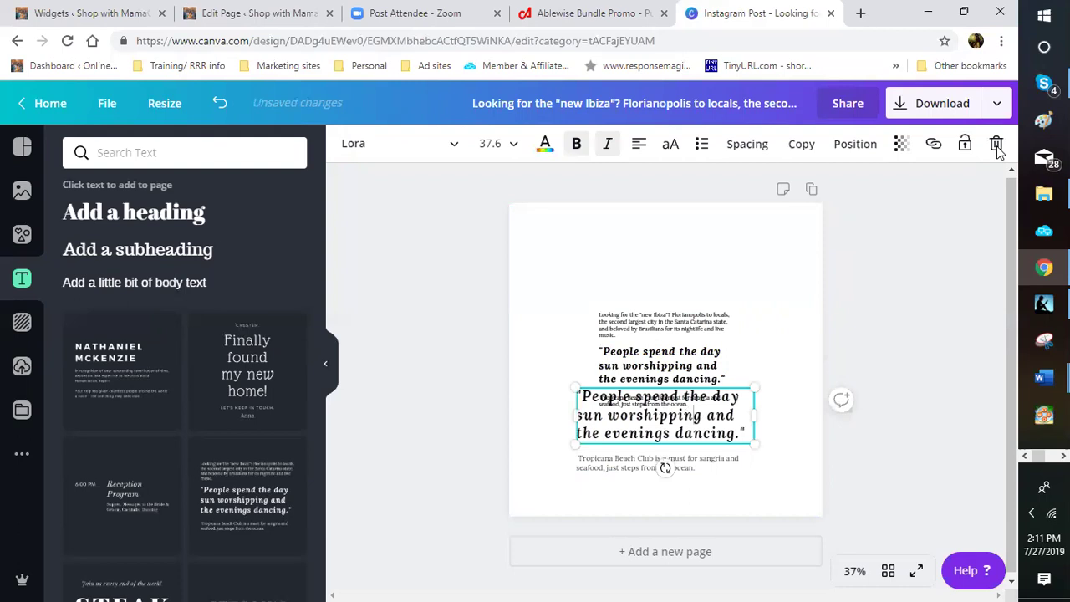
left_click(996, 145)
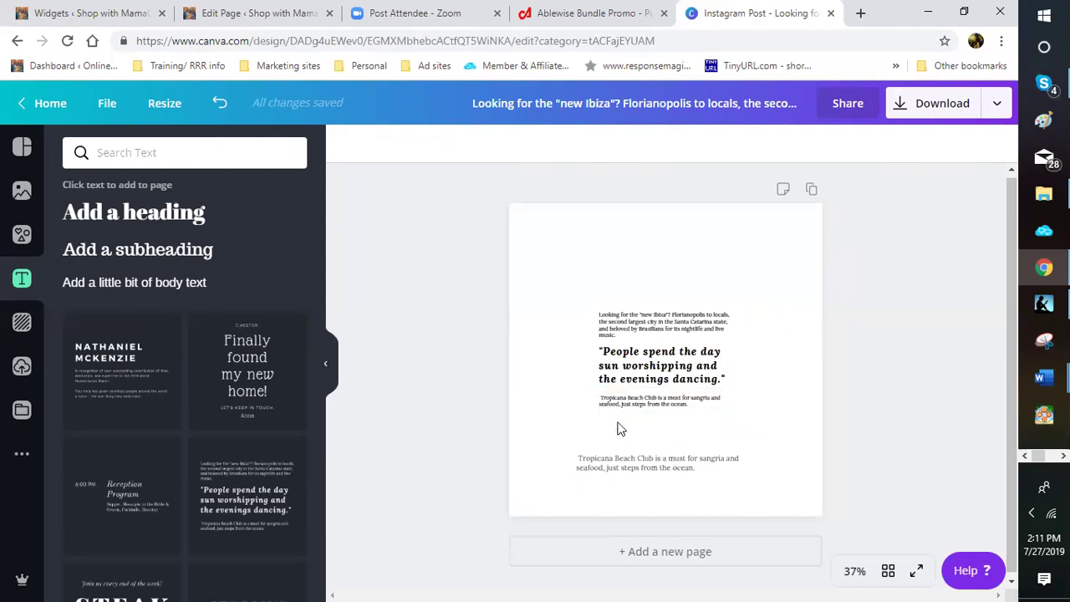
left_click(661, 332)
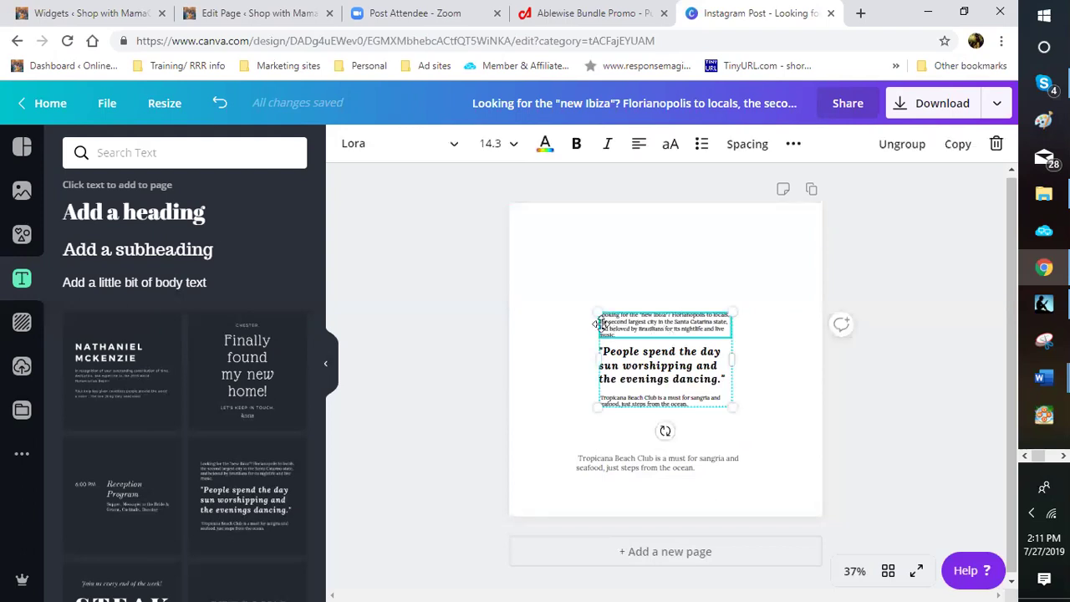
left_click(653, 368)
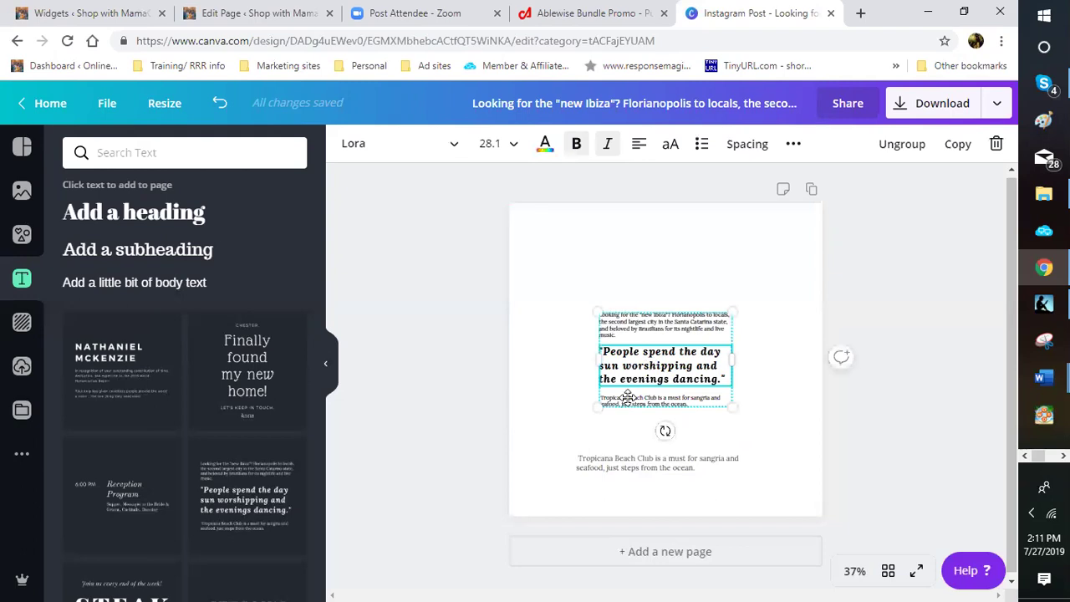
left_click(628, 398)
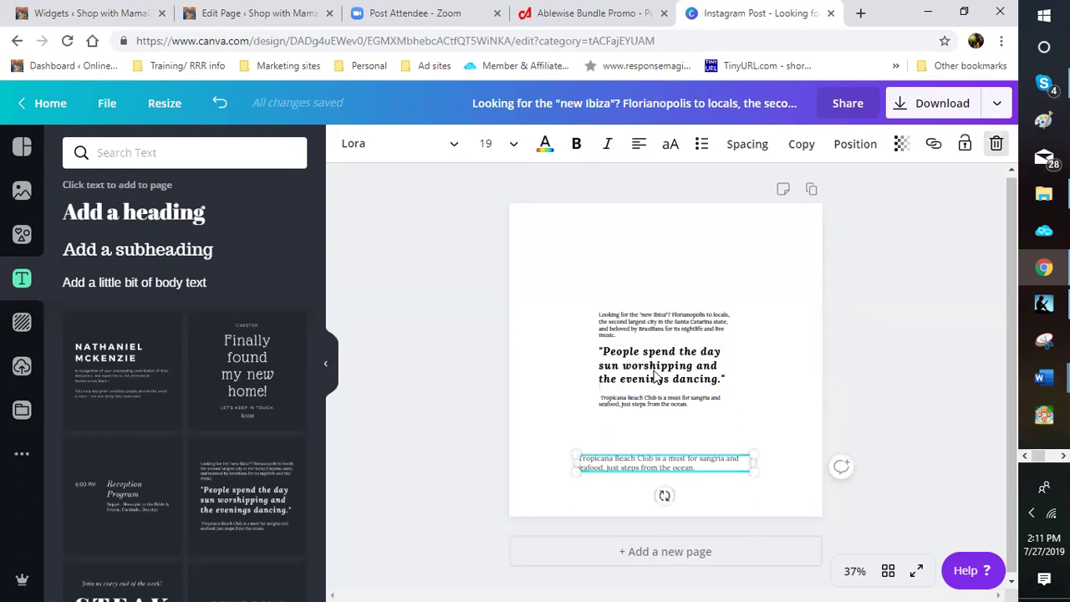
key("Delete")
- Delete the remaining smaller text group, removing its intro paragraph first and the rest as a group
left_click(707, 353)
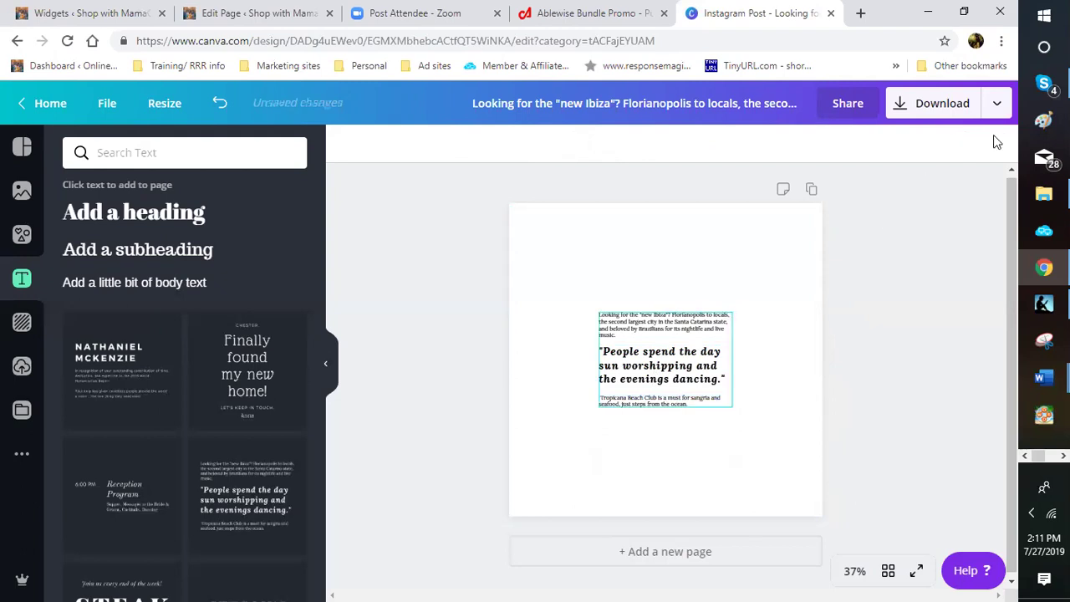
left_click(997, 147)
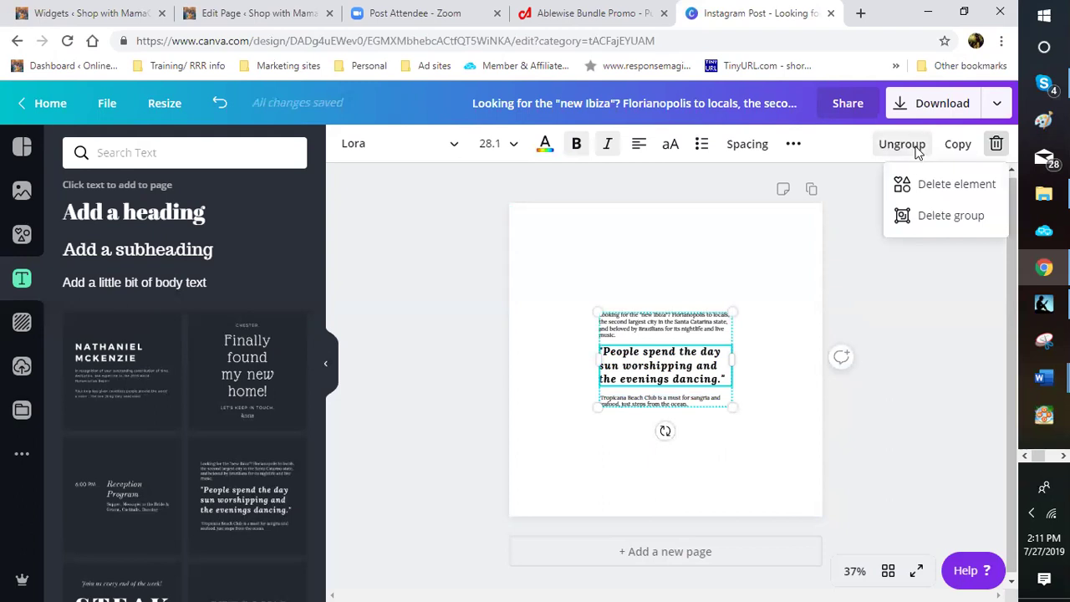
left_click(957, 184)
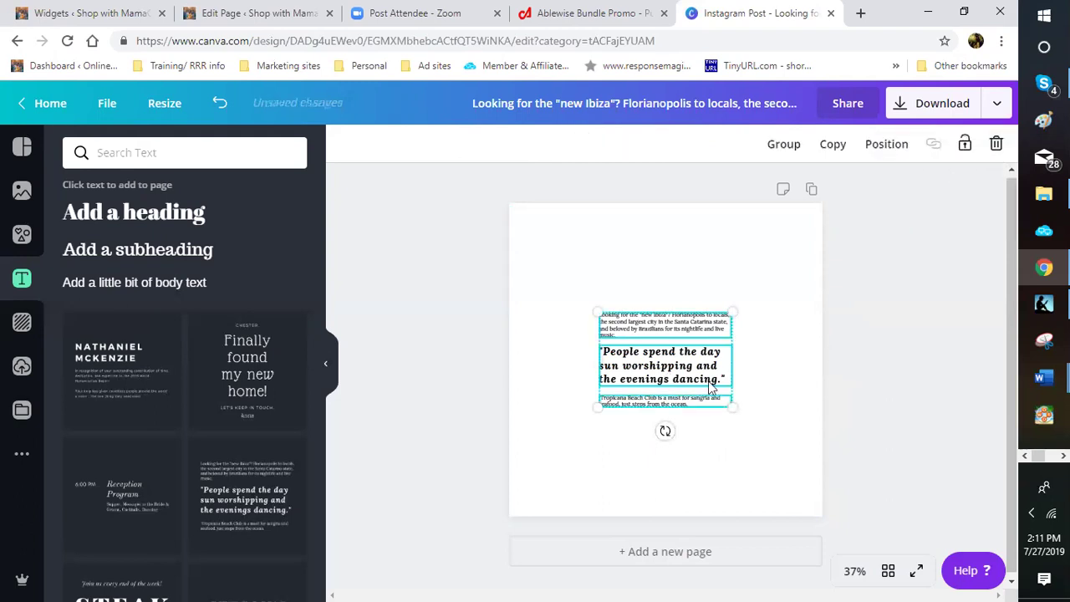
key("Escape")
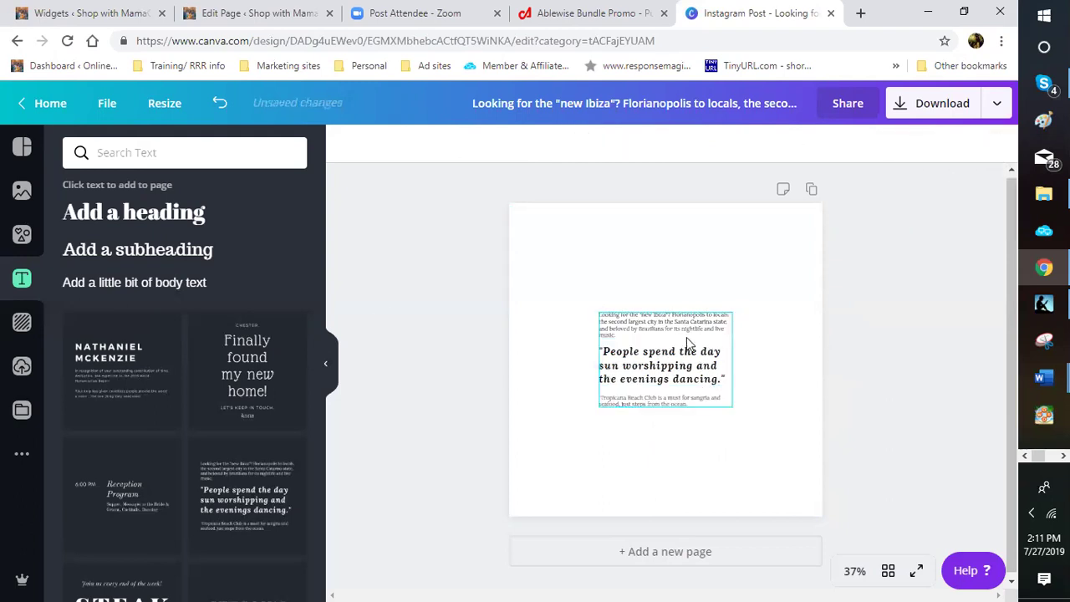
key("ctrl+a")
left_click(997, 152)
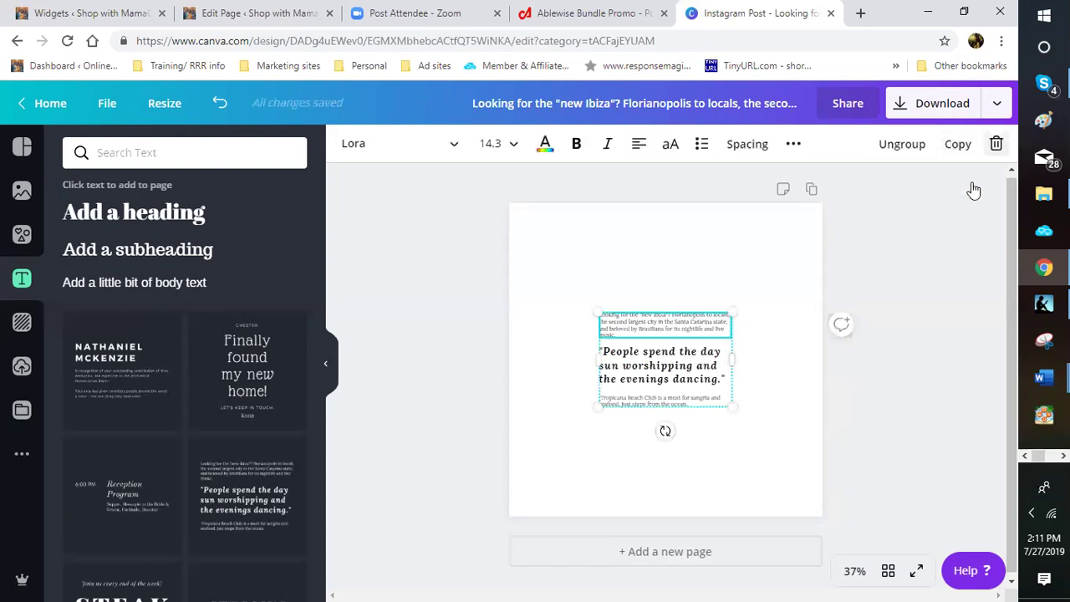
left_click(973, 192)
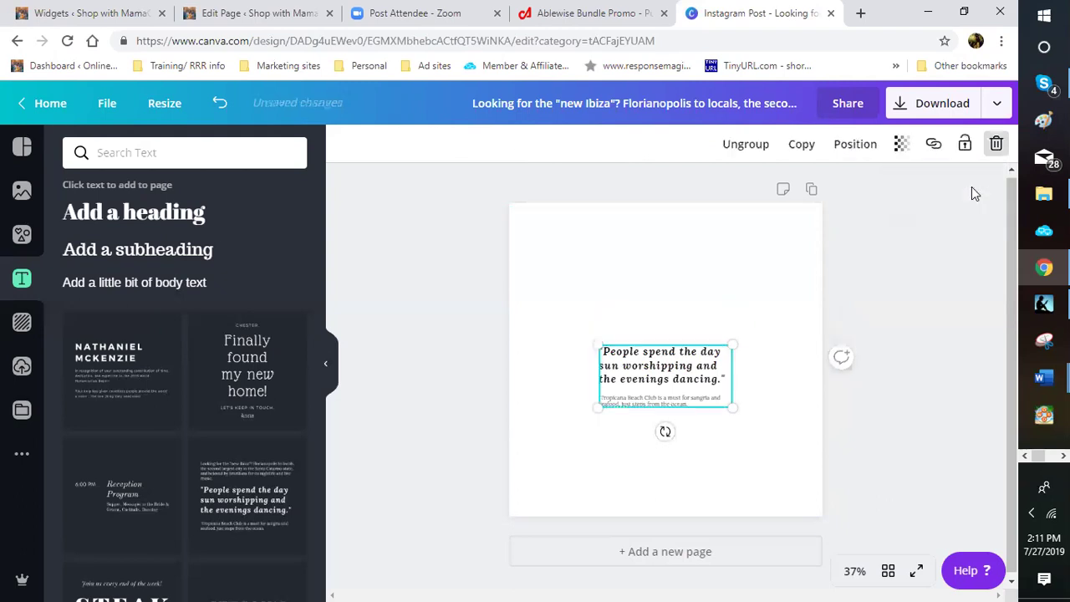
left_click(996, 146)
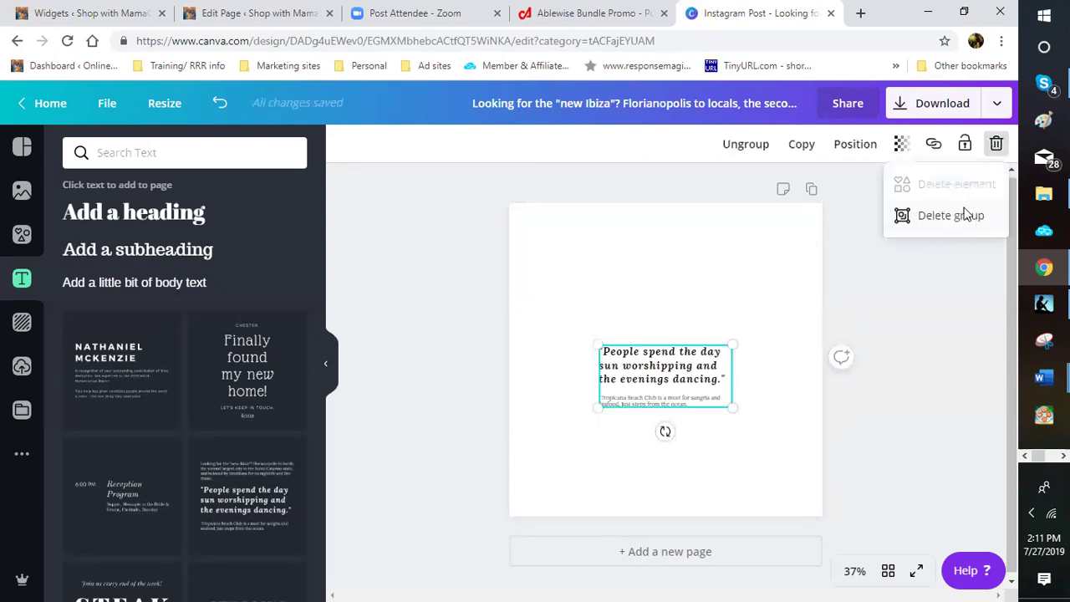
left_click(965, 215)
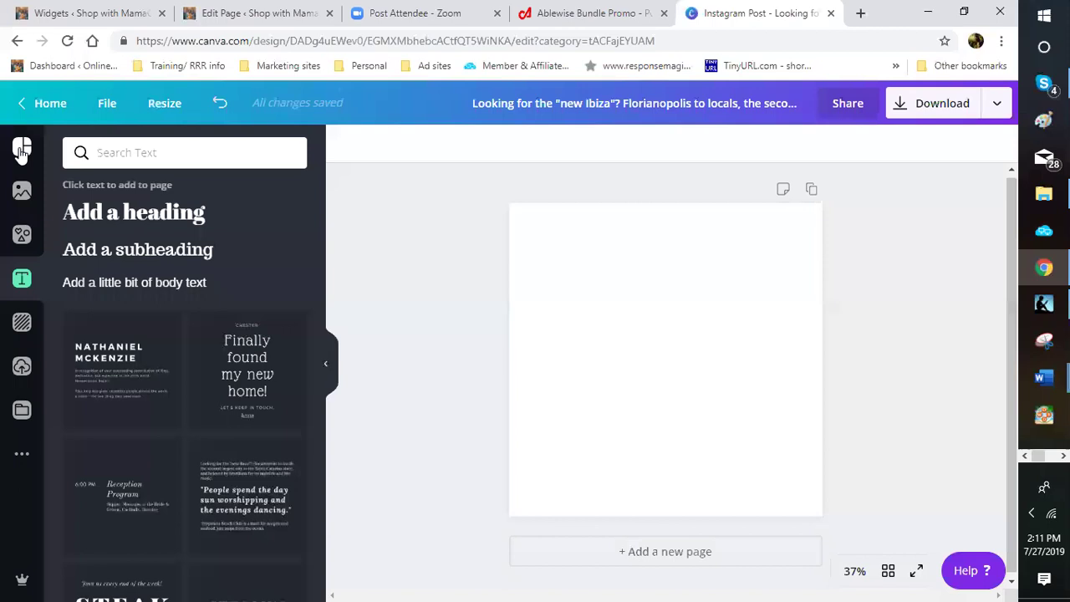
- Look through the Instagram Post templates and the trending stock photos
left_click(21, 150)
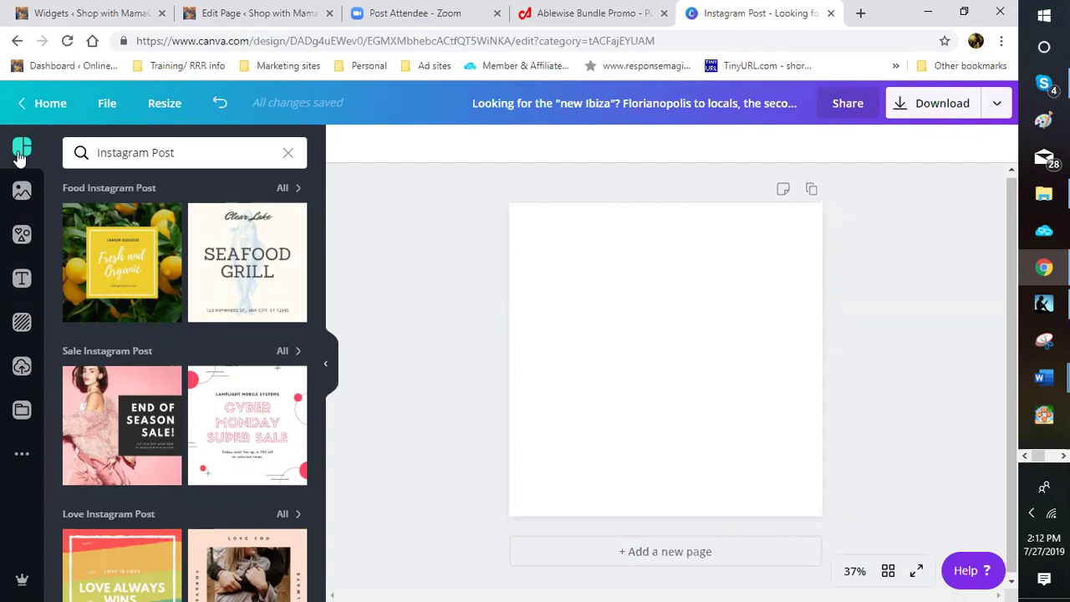
left_click(23, 199)
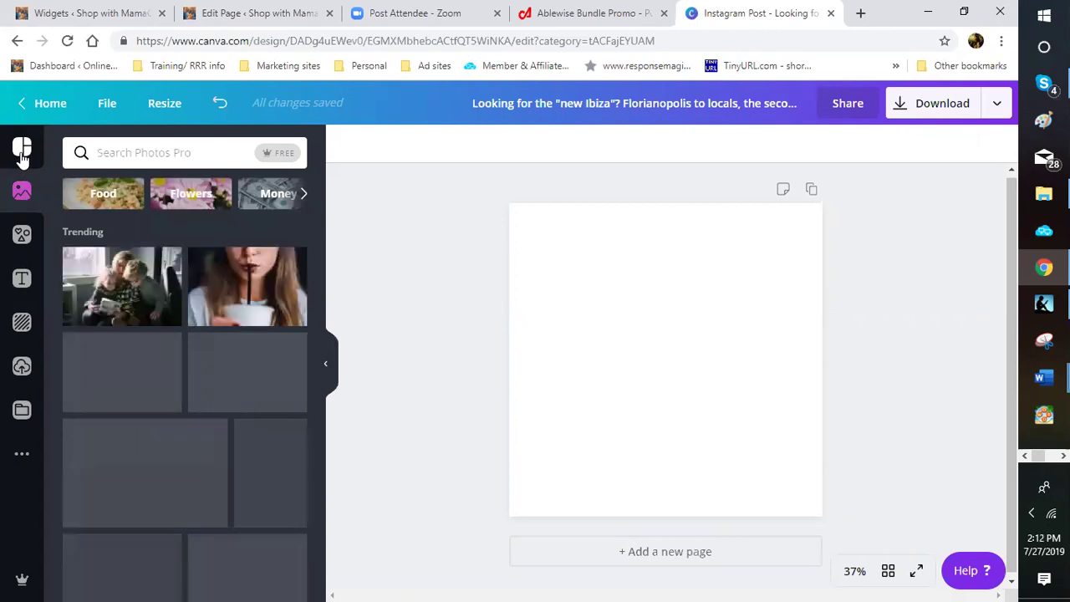
left_click(22, 155)
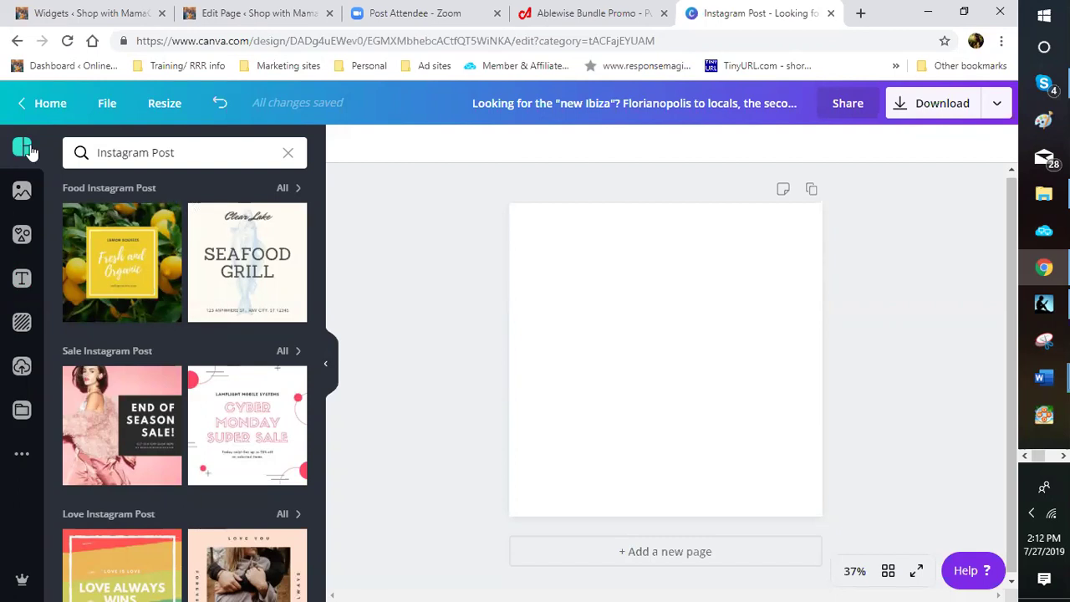
- Fill the blank page with a three-cell grid that has two stacked cells beside one tall cell on the right
left_click(22, 240)
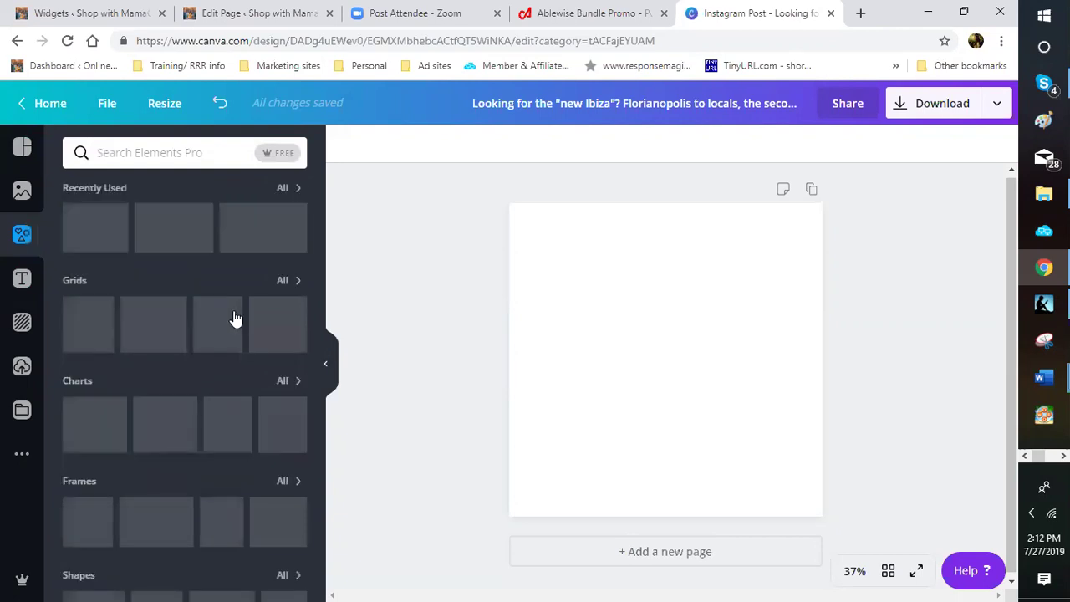
left_click(283, 284)
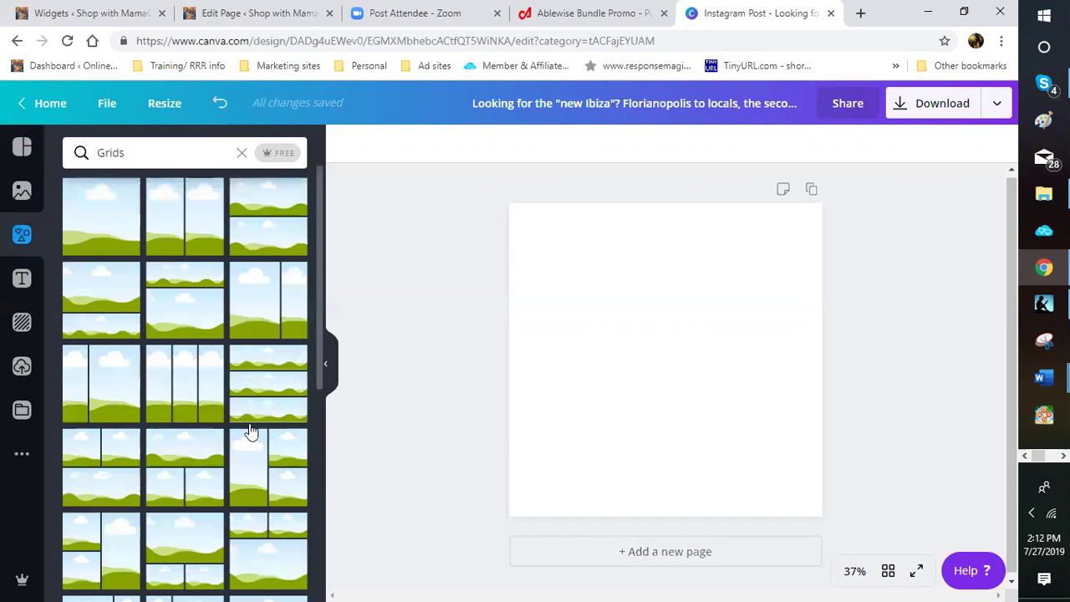
scroll(158, 461, "down", 1)
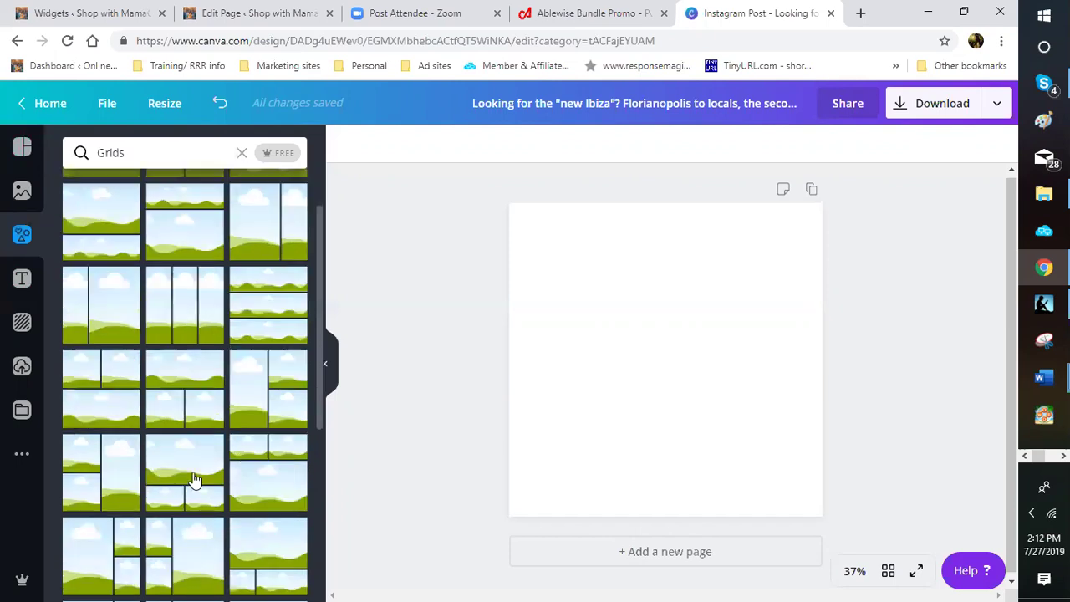
left_click(105, 478)
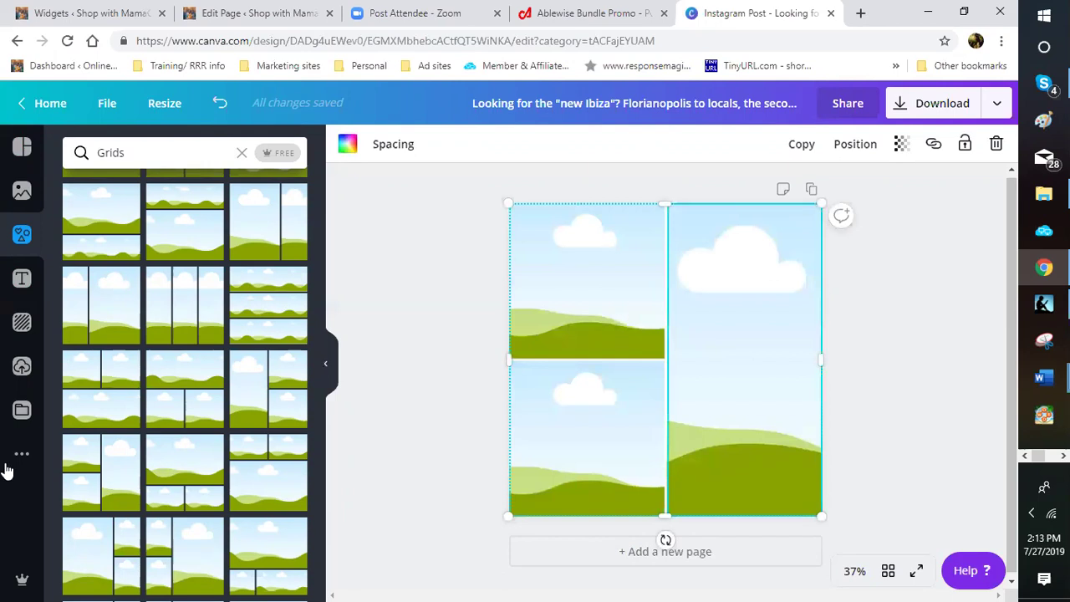
- Clear the Grids filter and browse the element categories from Charts, Frames and Shapes down to Travel and Hotels
left_click(241, 155)
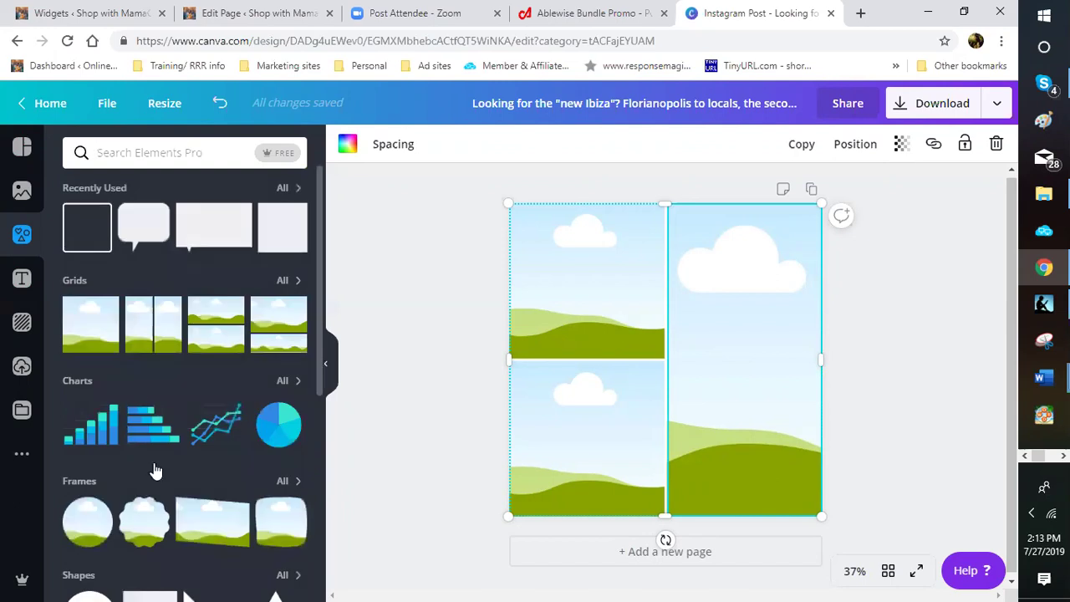
scroll(143, 379, "down", 2)
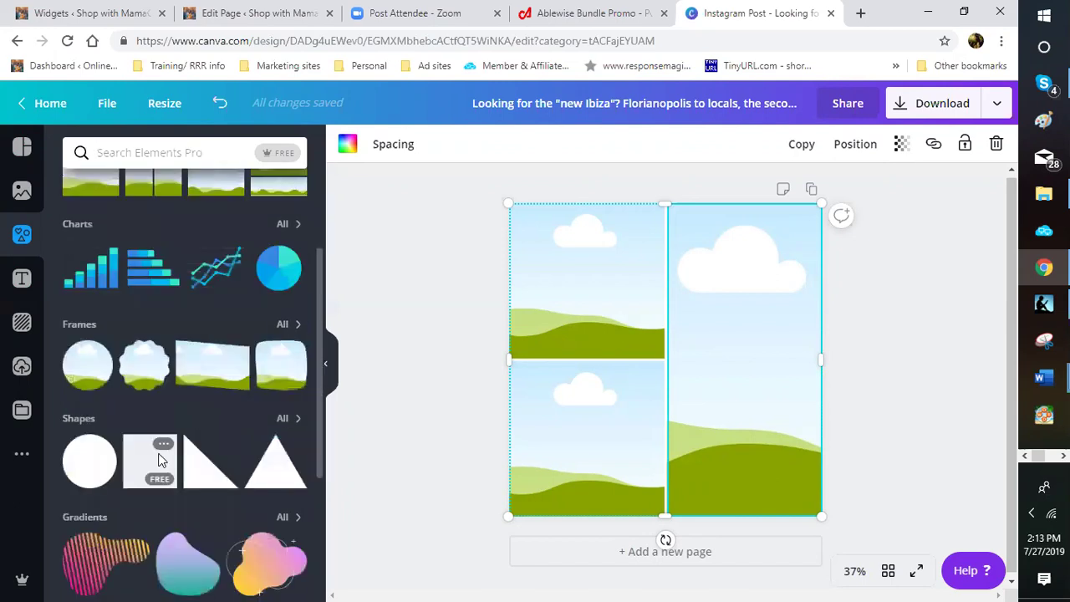
scroll(164, 481, "down", 1)
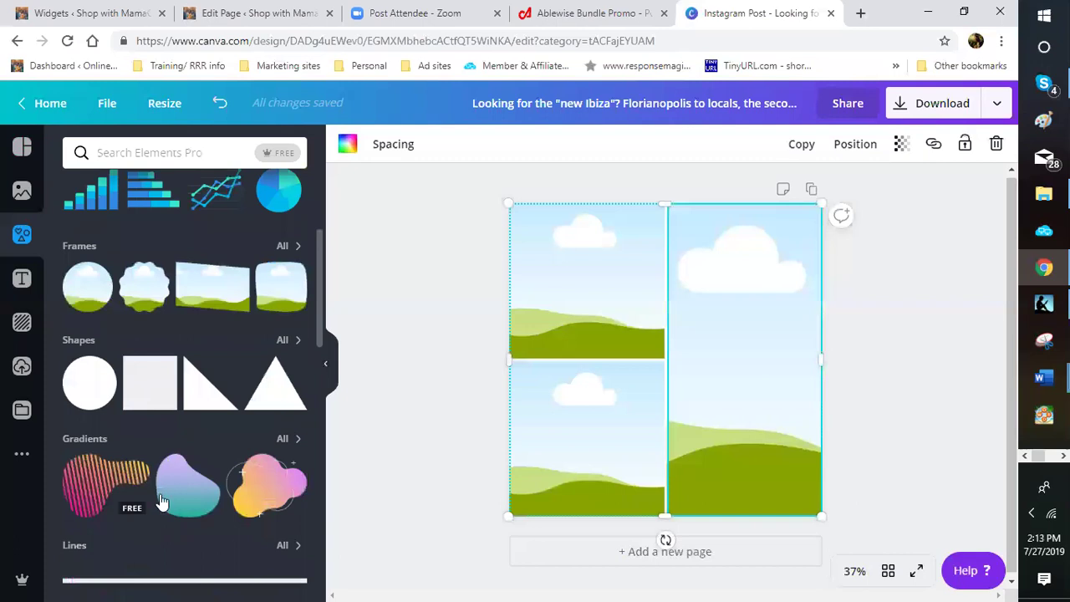
scroll(160, 502, "down", 1)
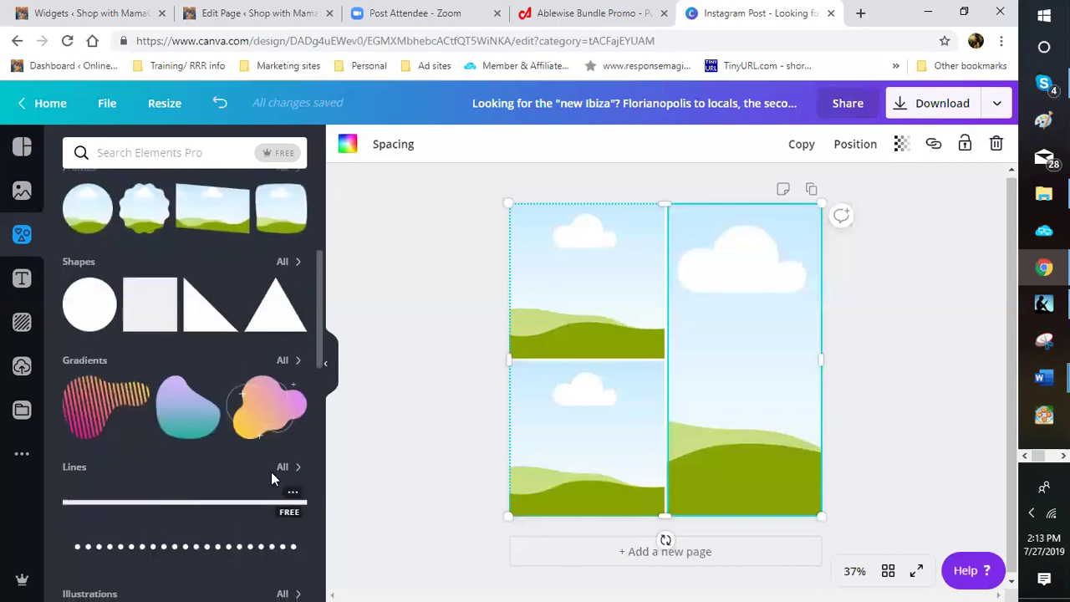
scroll(271, 471, "down", 2)
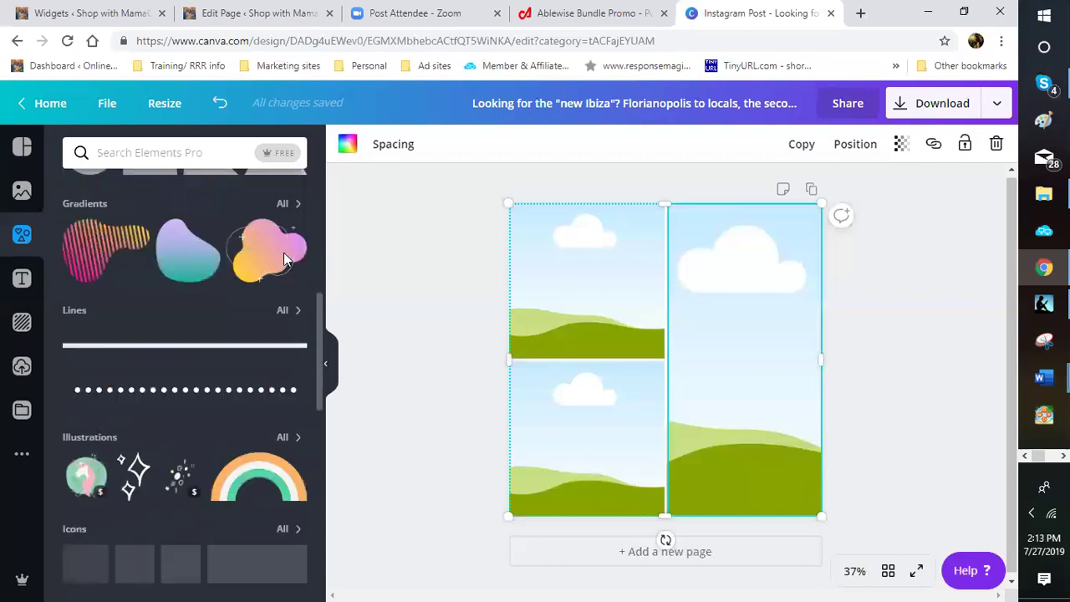
scroll(284, 258, "down", 3)
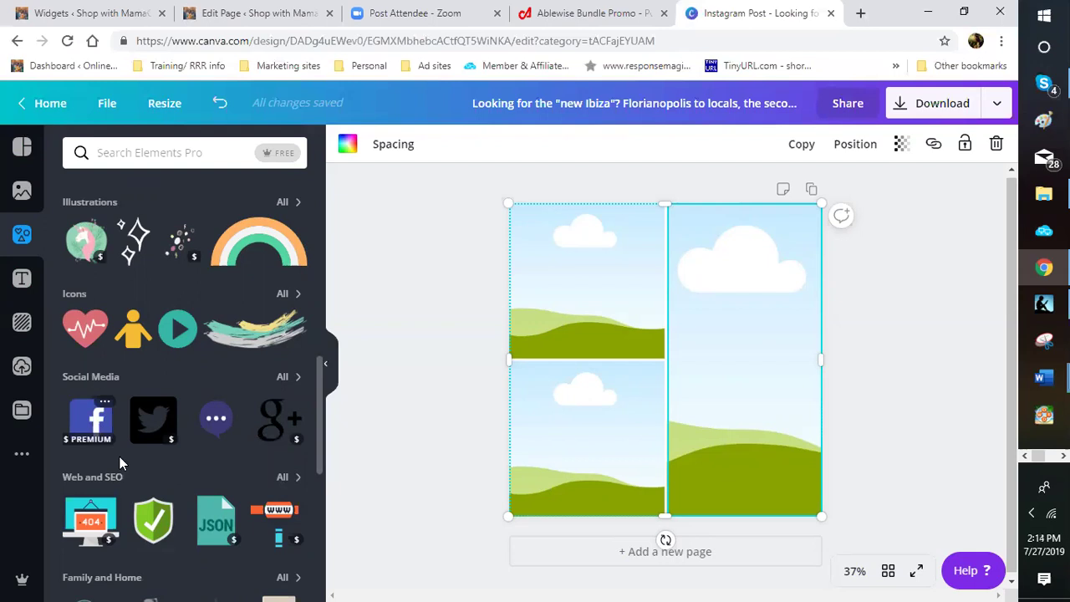
scroll(119, 457, "down", 2)
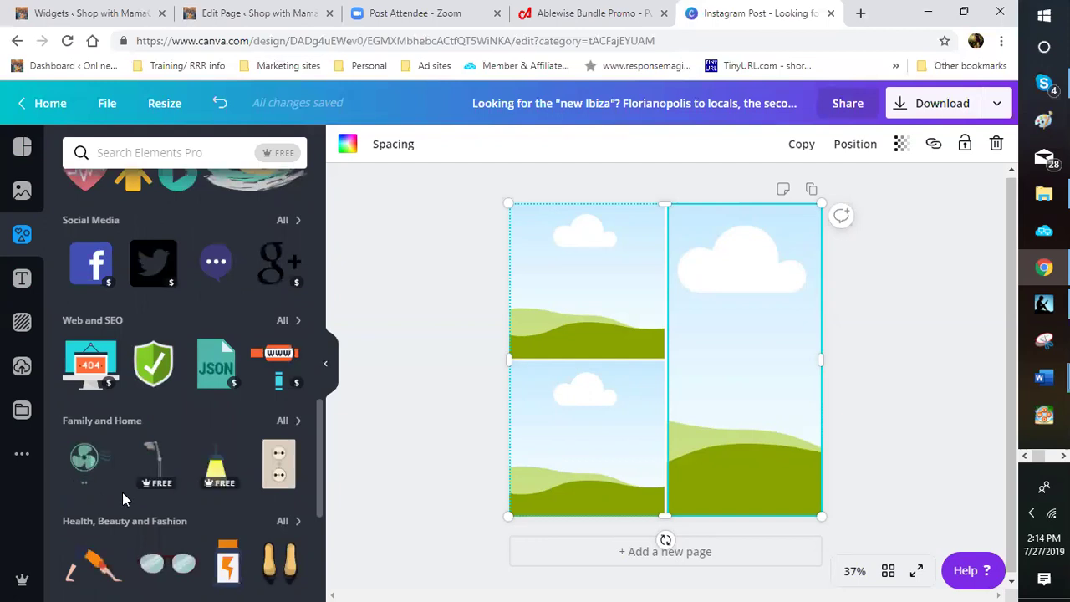
scroll(119, 458, "down", 1)
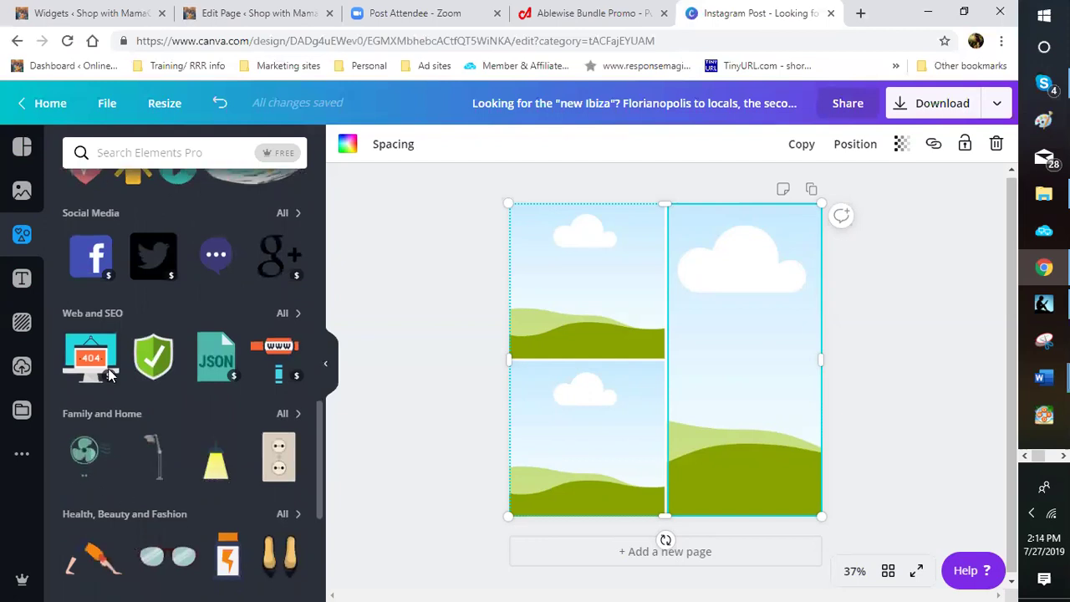
scroll(109, 374, "down", 2)
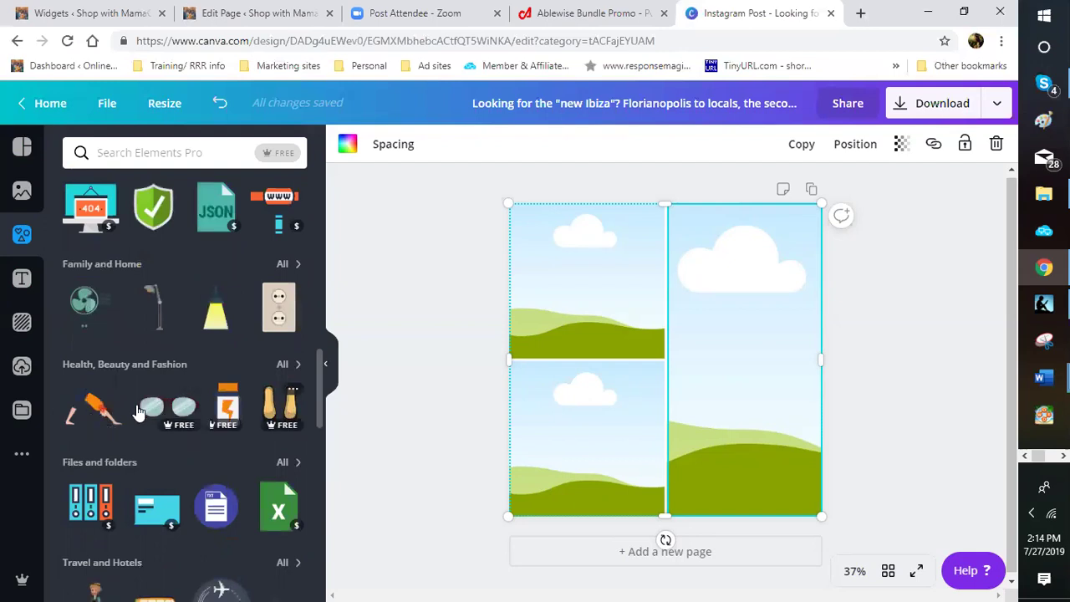
- Look through the full Health, Beauty and Fashion elements, then clear that filter and return to the element categories
left_click(284, 366)
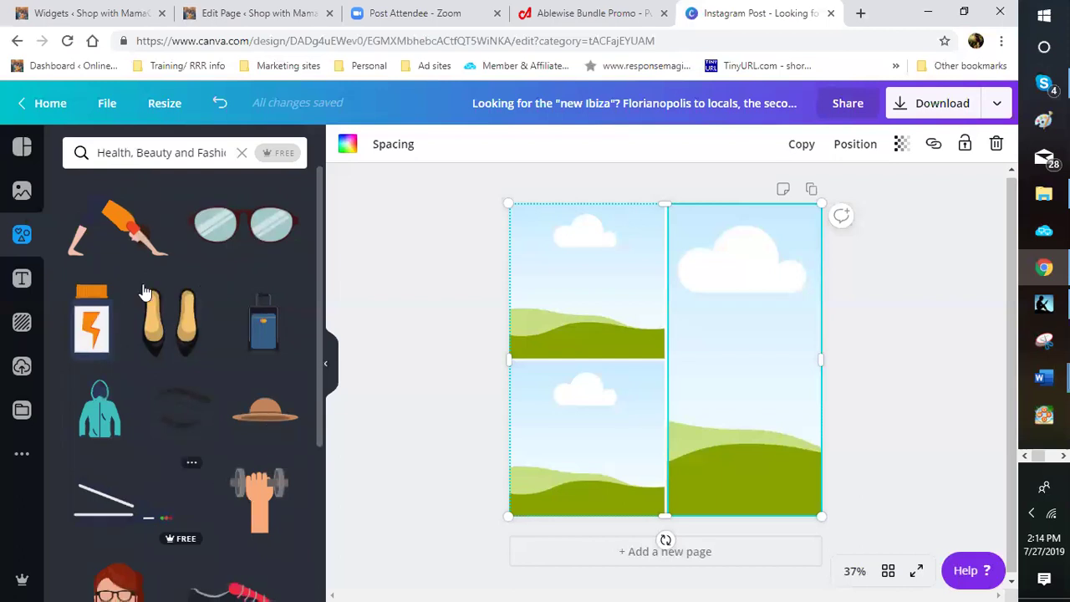
scroll(150, 285, "down", 2)
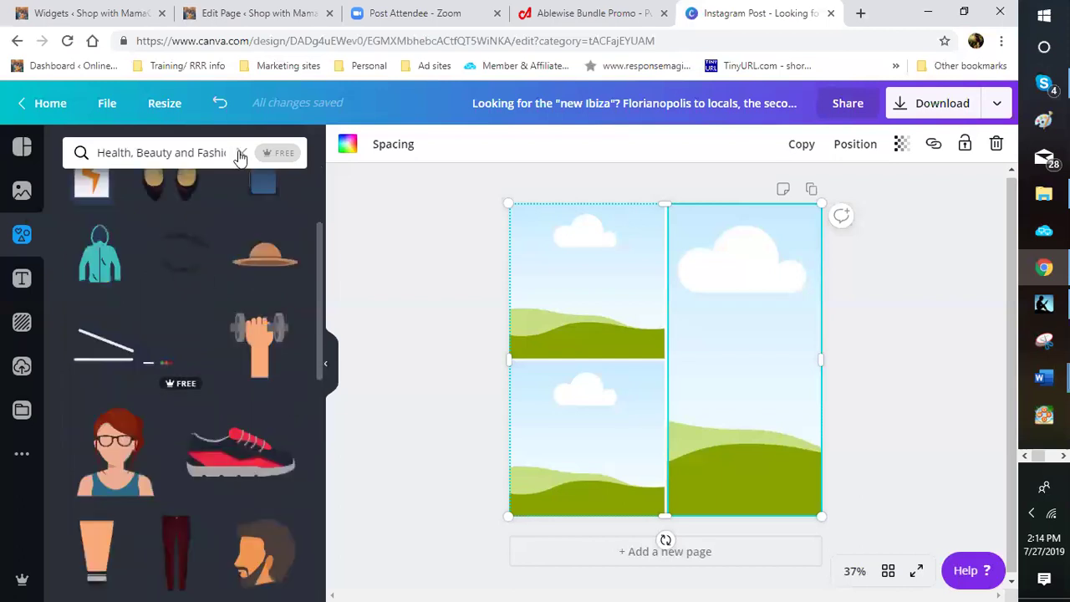
left_click(240, 152)
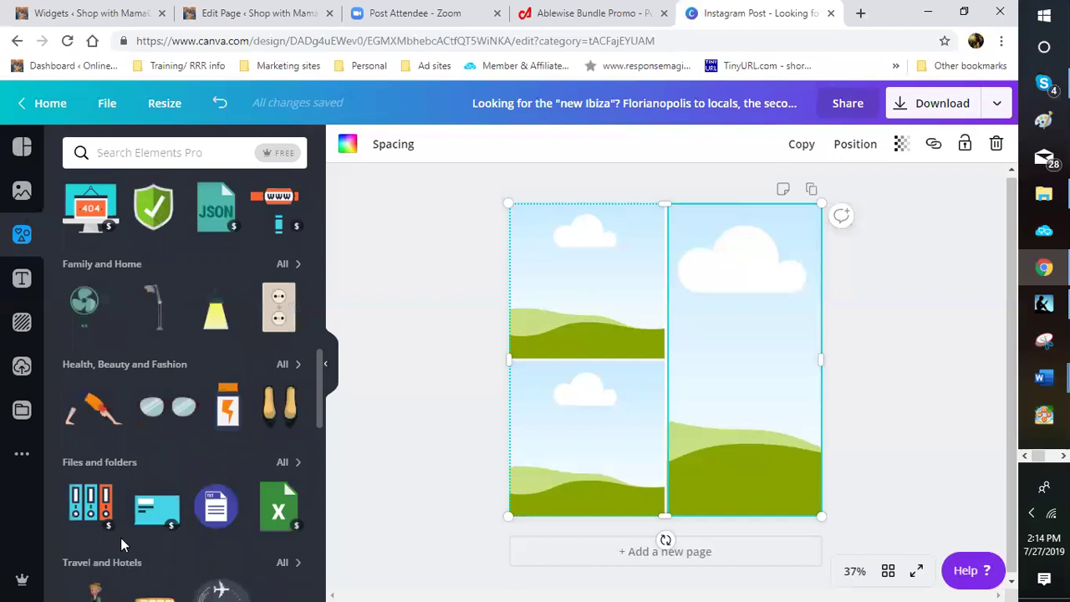
scroll(125, 501, "down", 1)
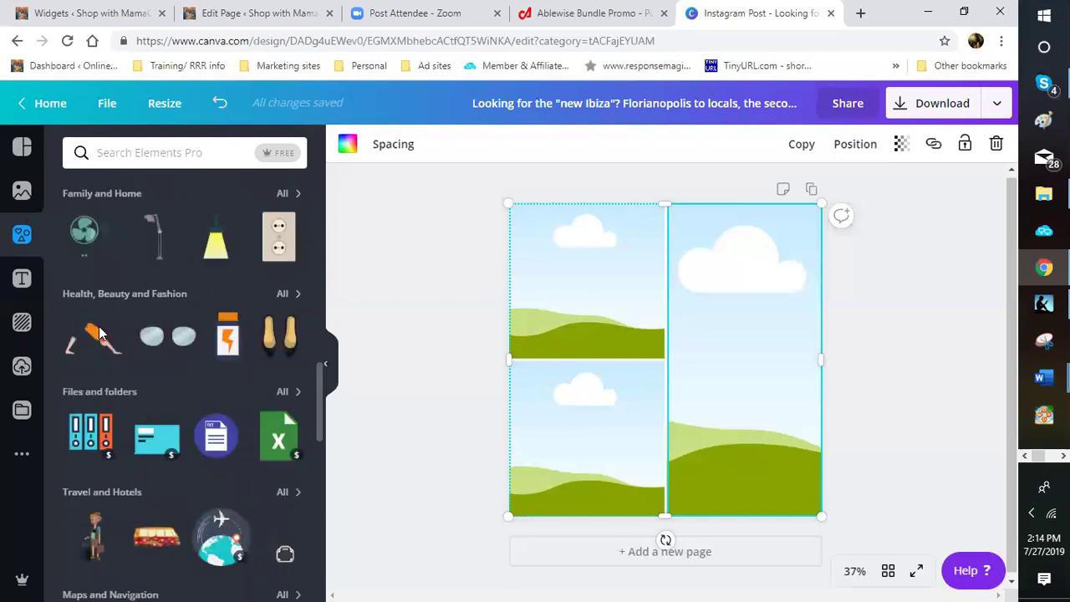
scroll(167, 351, "down", 2)
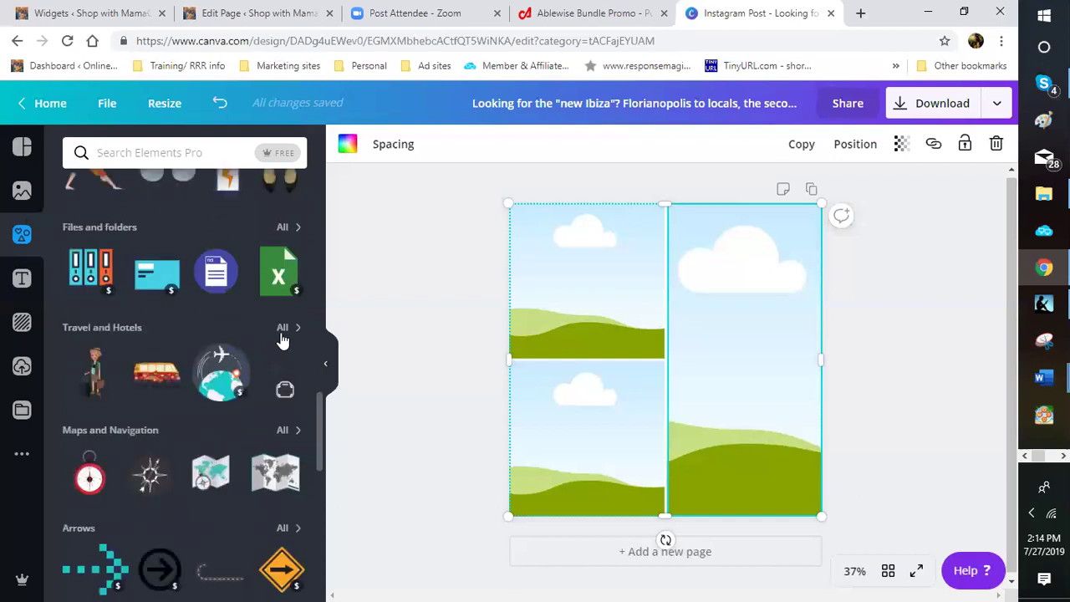
- Show all Travel and Hotels elements and look through them, including the passport illustration's free or paid label
left_click(282, 333)
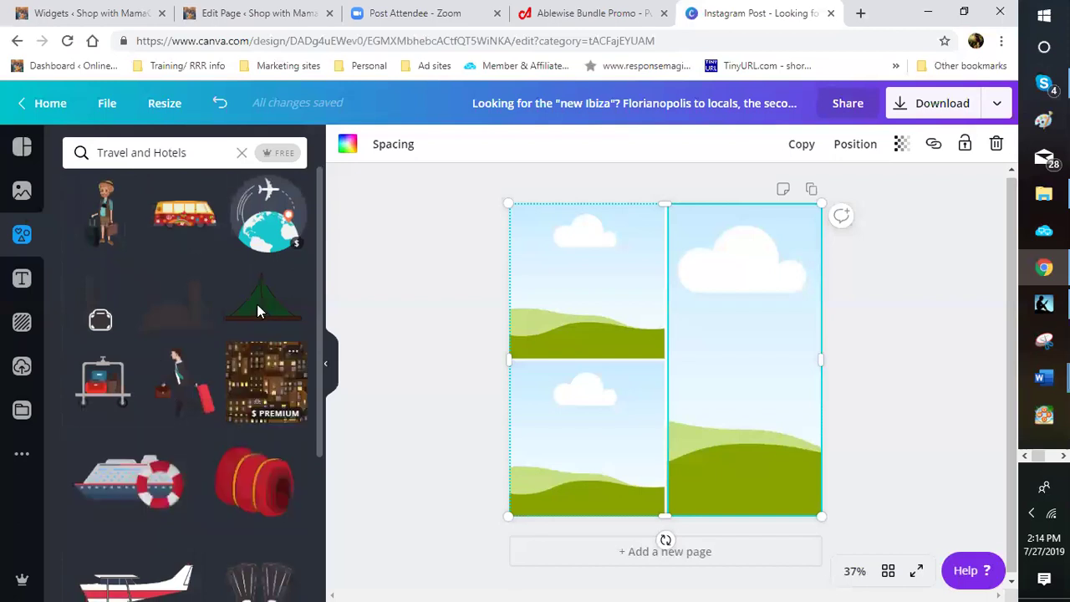
scroll(209, 376, "down", 2)
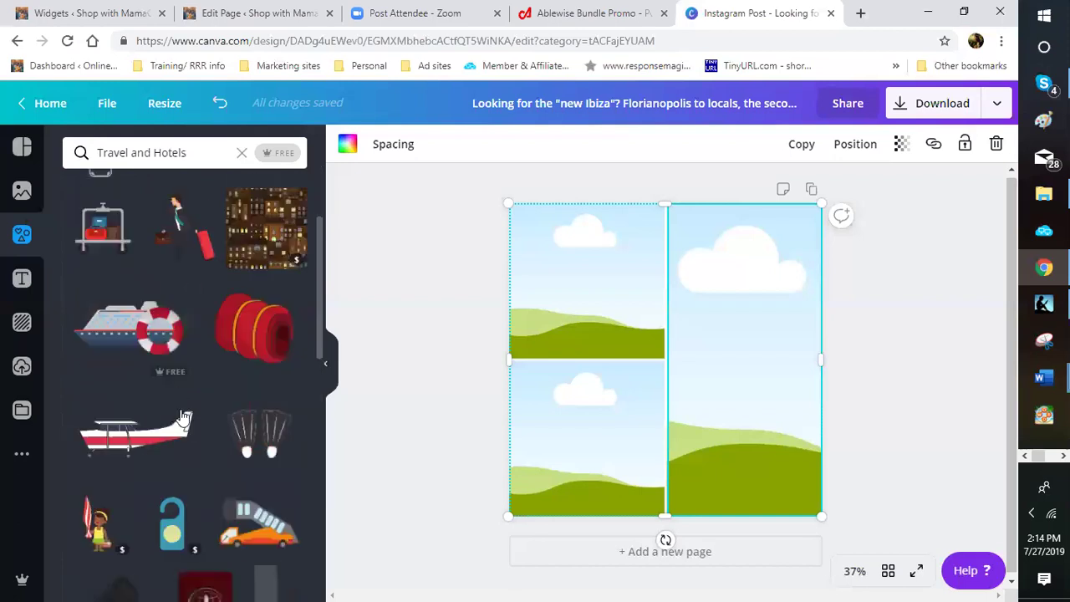
scroll(197, 431, "down", 2)
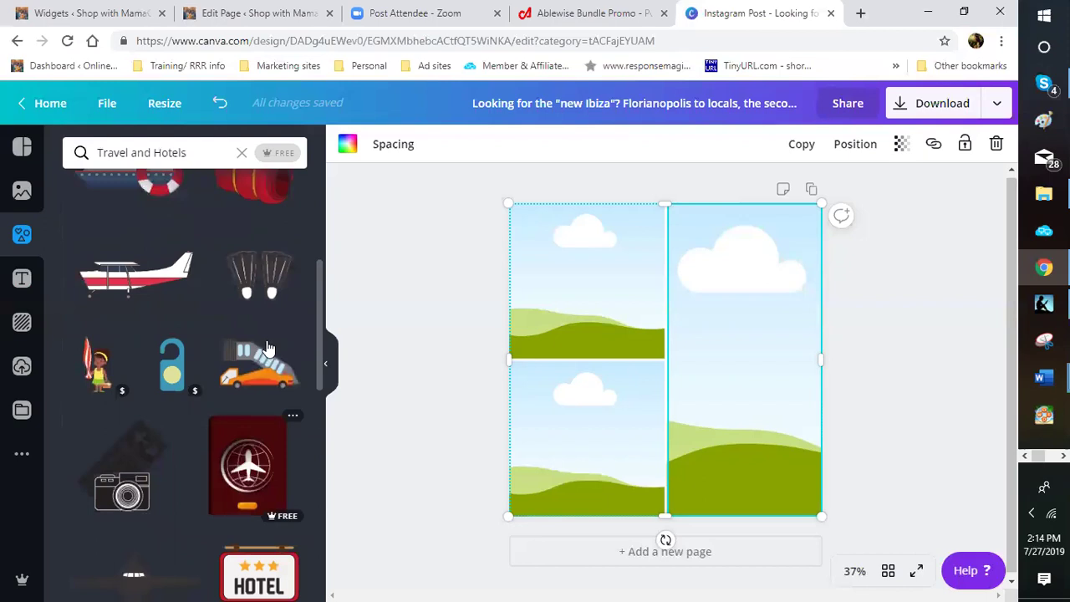
scroll(268, 347, "down", 3)
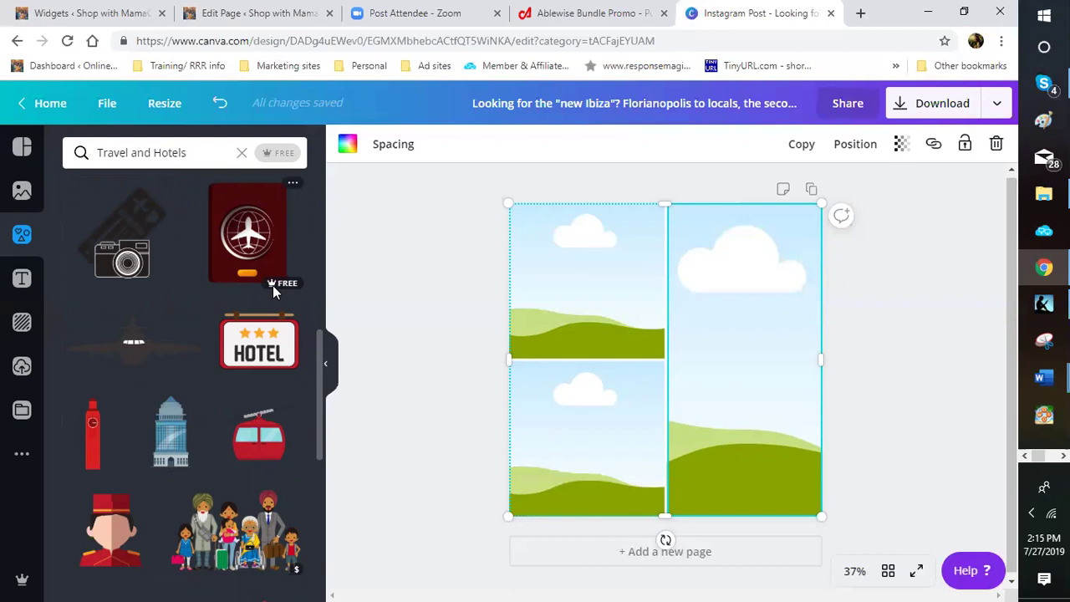
mouse_move(276, 284)
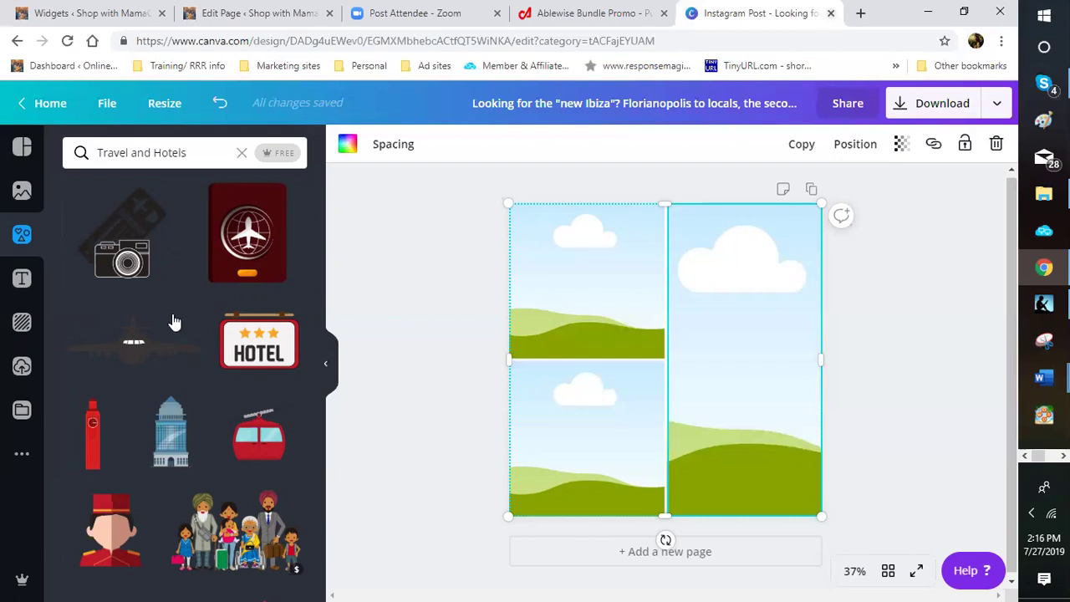
- Try to delete the three-cell grid from the page, repeating the deletion once
left_click(995, 145)
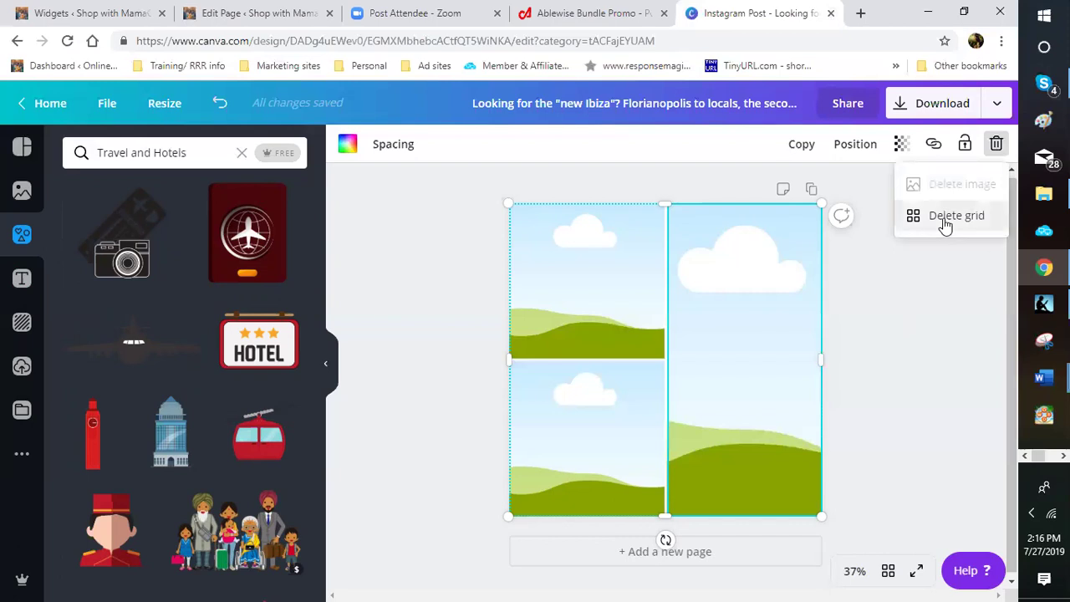
left_click(944, 219)
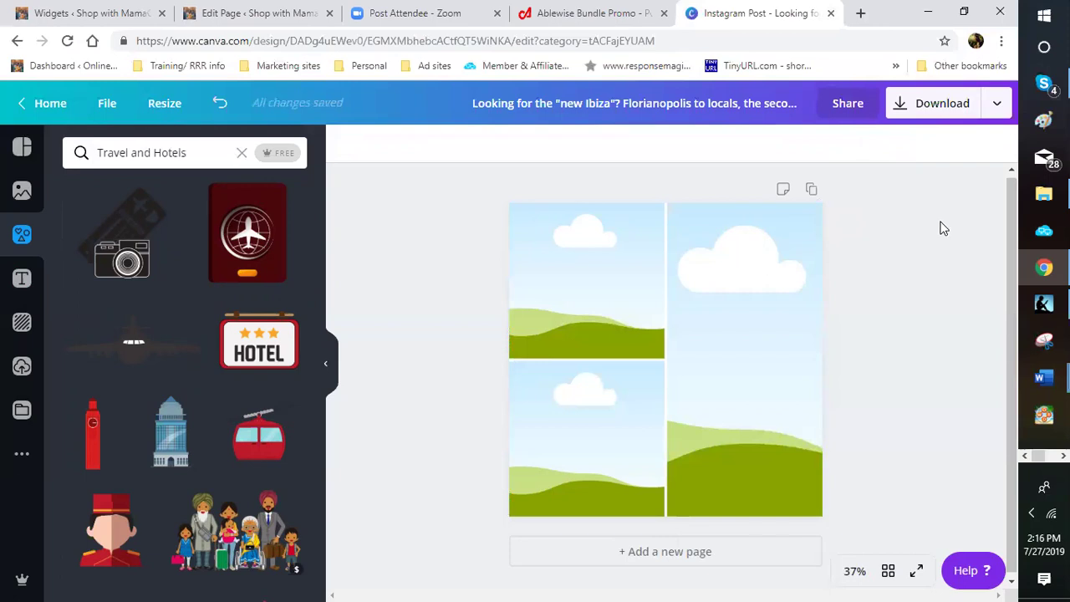
left_click(801, 266)
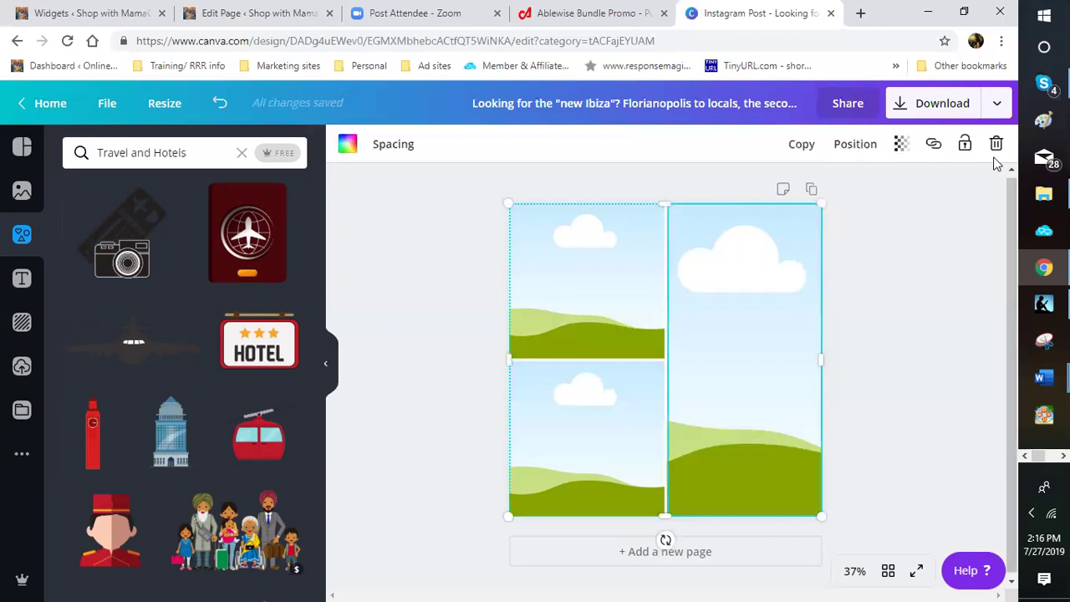
left_click(996, 144)
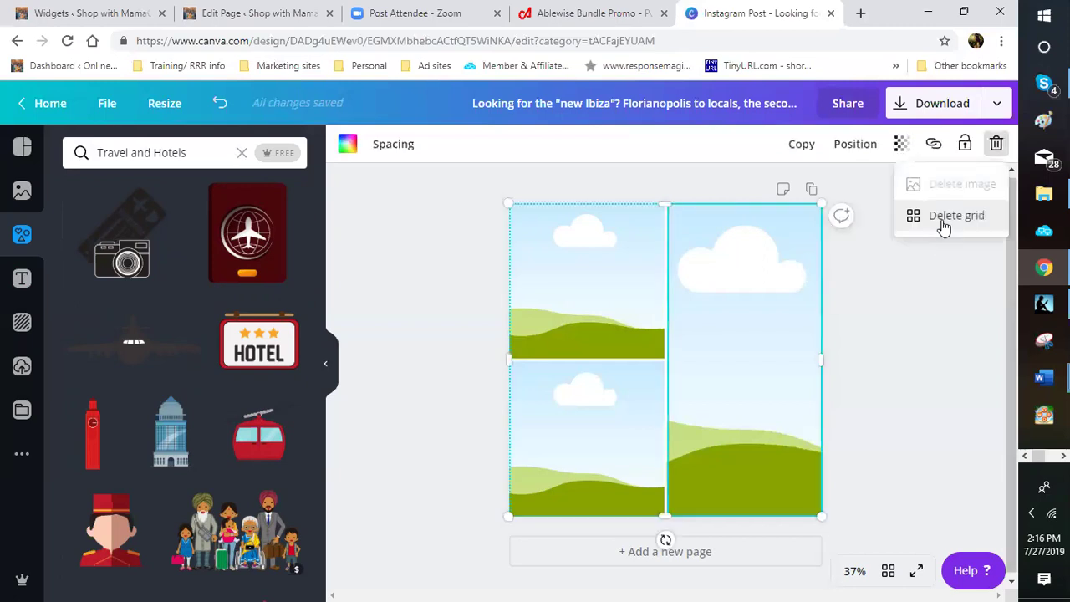
left_click(943, 219)
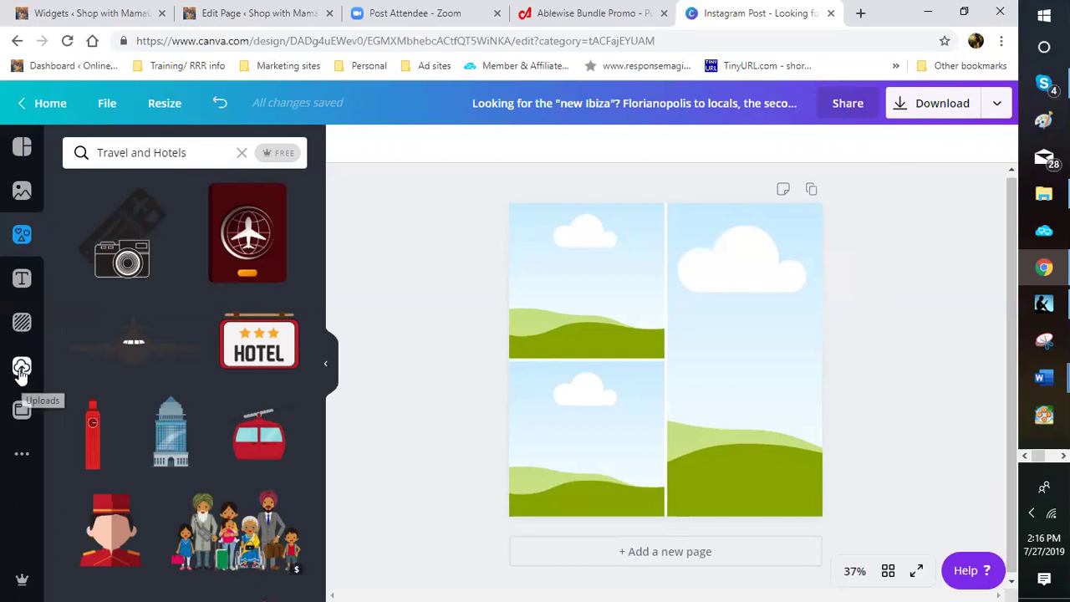
- Leave the design for the Canva home page and look through the print and social media formats for creating a design
left_click(28, 108)
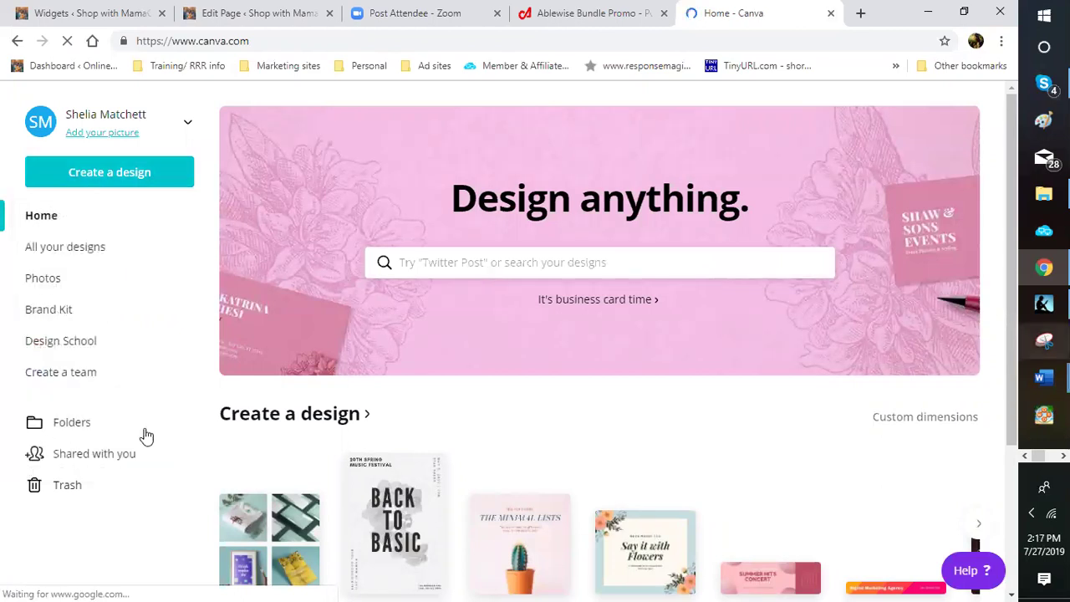
scroll(705, 331, "down", 3)
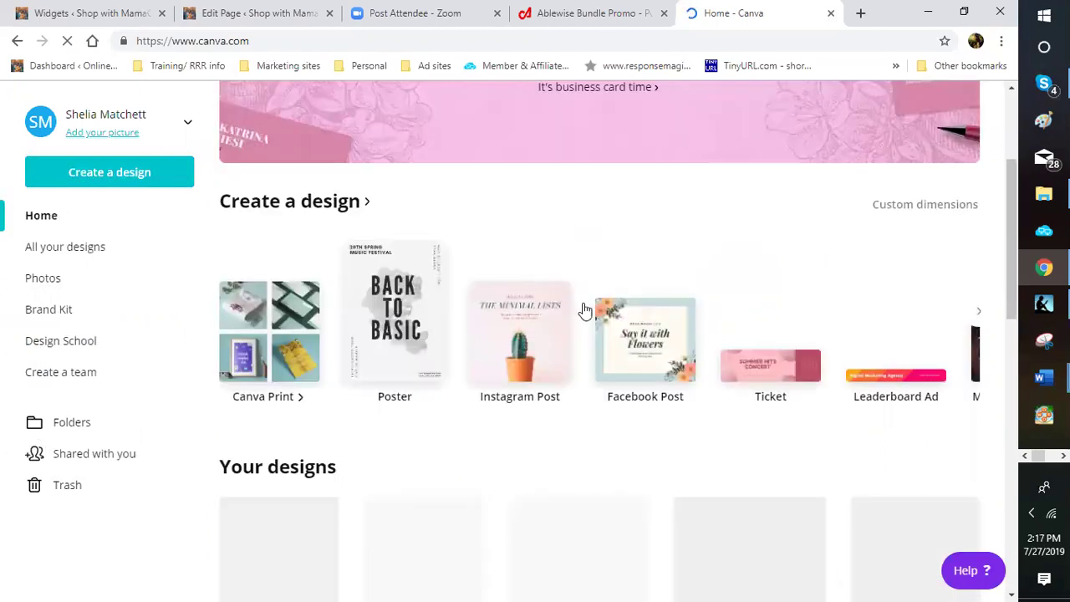
scroll(457, 251, "down", 3)
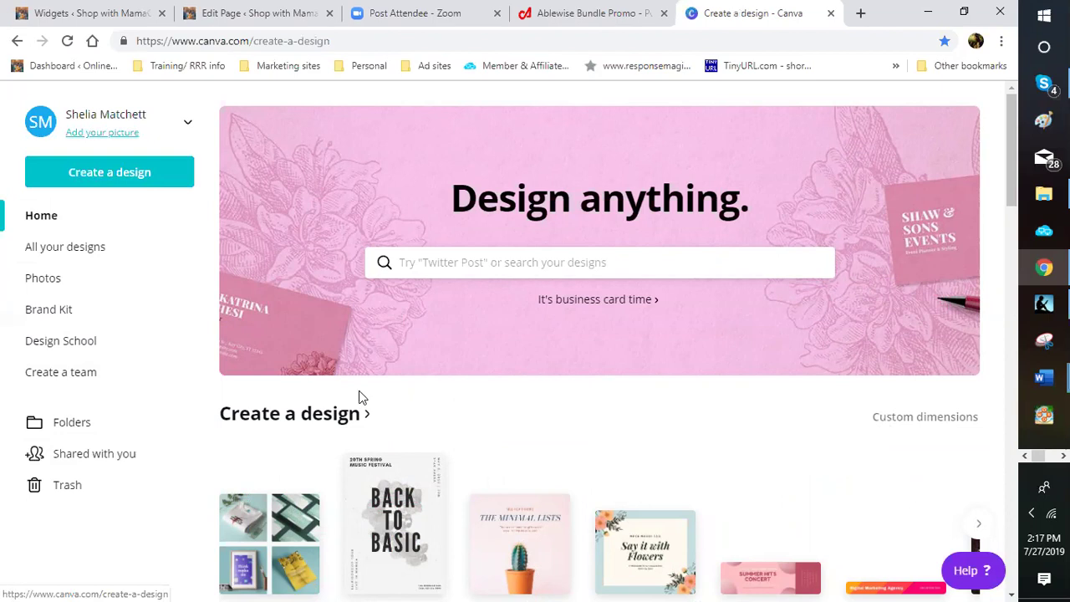
left_click(973, 337)
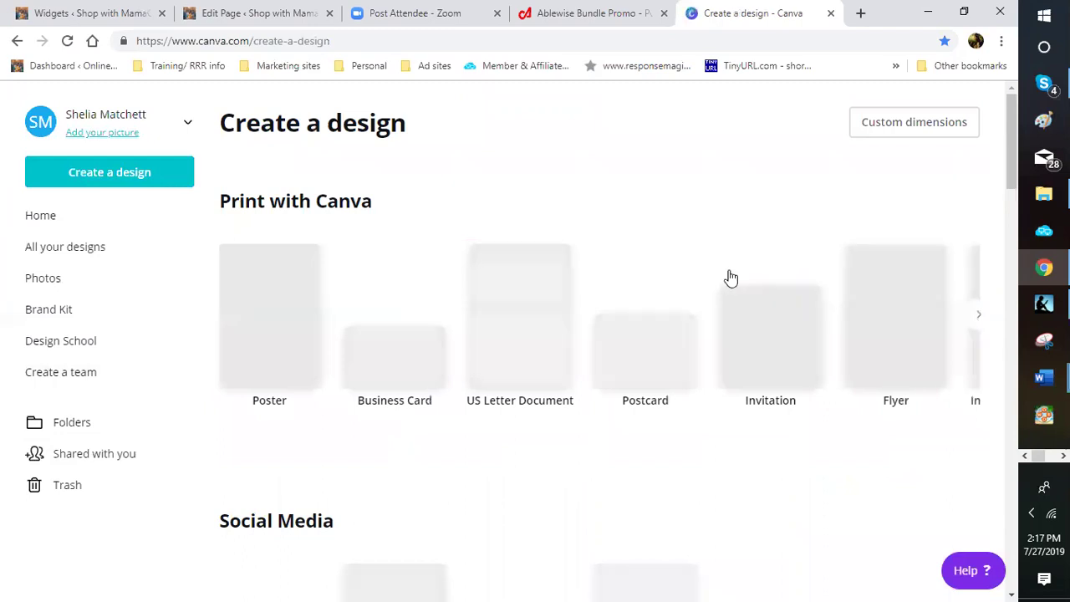
scroll(731, 277, "down", 2)
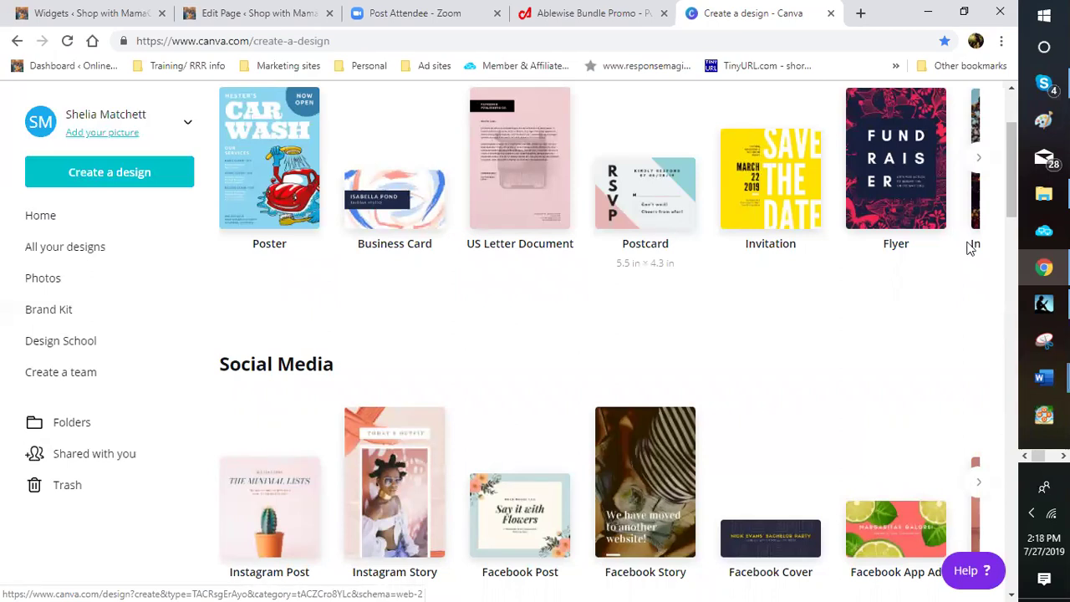
left_click(981, 158)
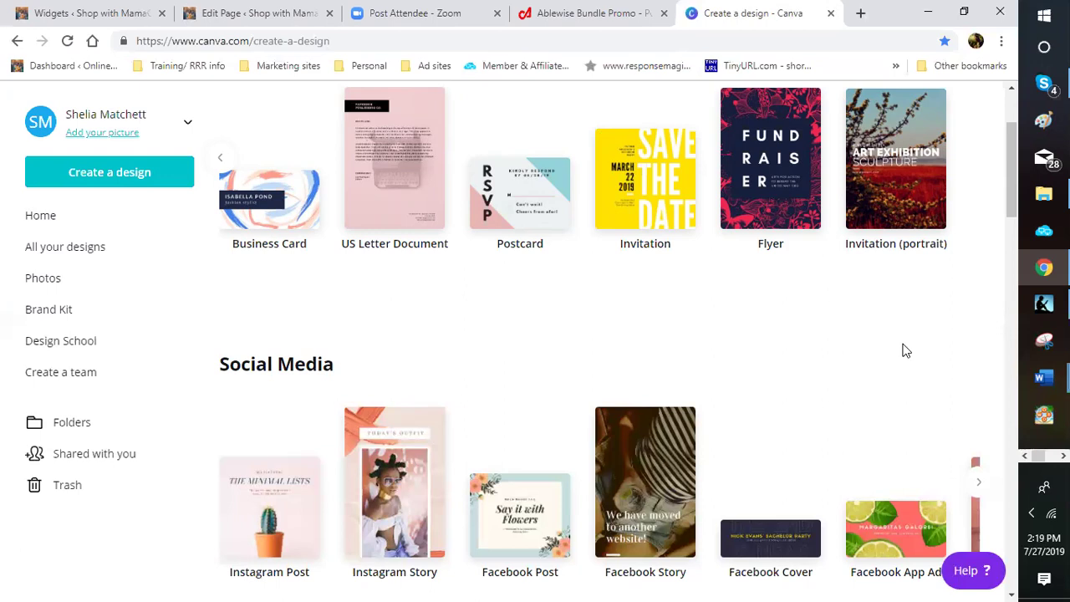
- Open the Free Traffic Sites page of rrr247.com in a new tab and examine the recommended free classified sites from Classifiedsforfree.com to Recycler.com
left_click(862, 18)
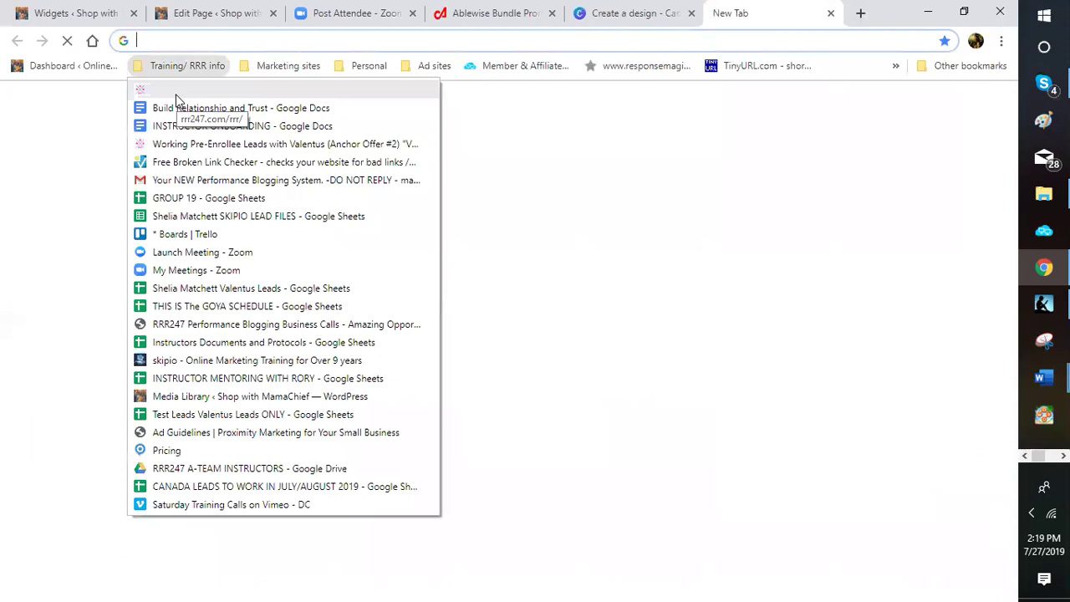
left_click(601, 279)
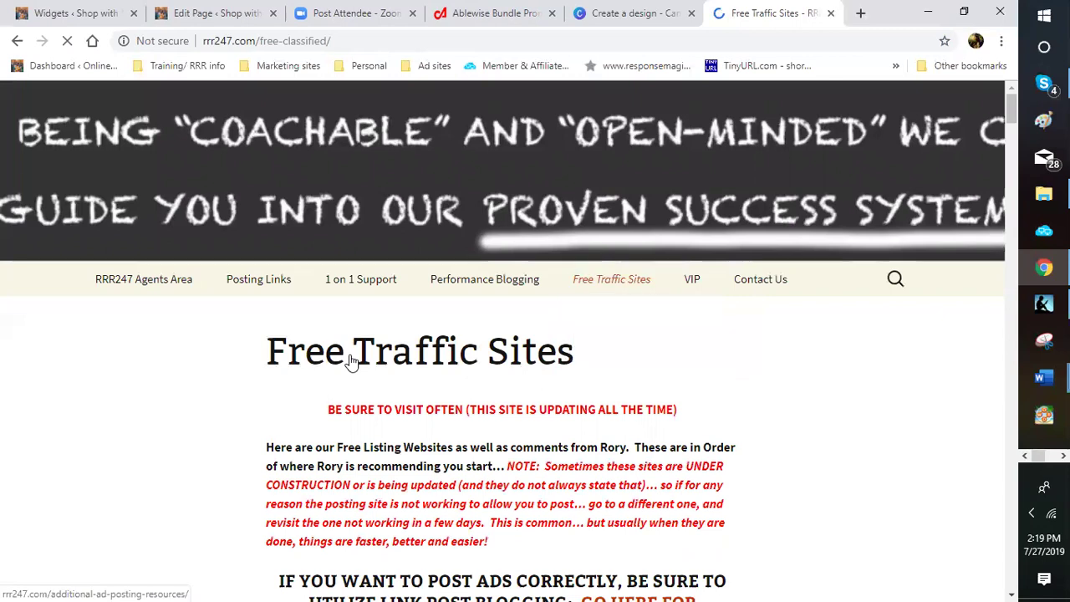
scroll(351, 362, "down", 3)
scroll(351, 361, "down", 1)
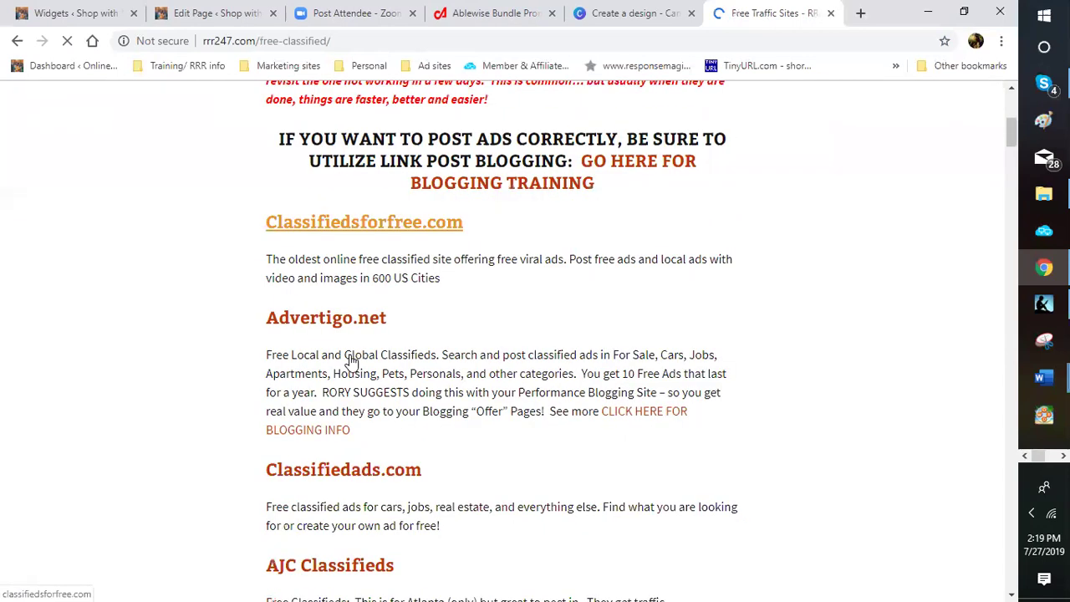
scroll(352, 361, "down", 1)
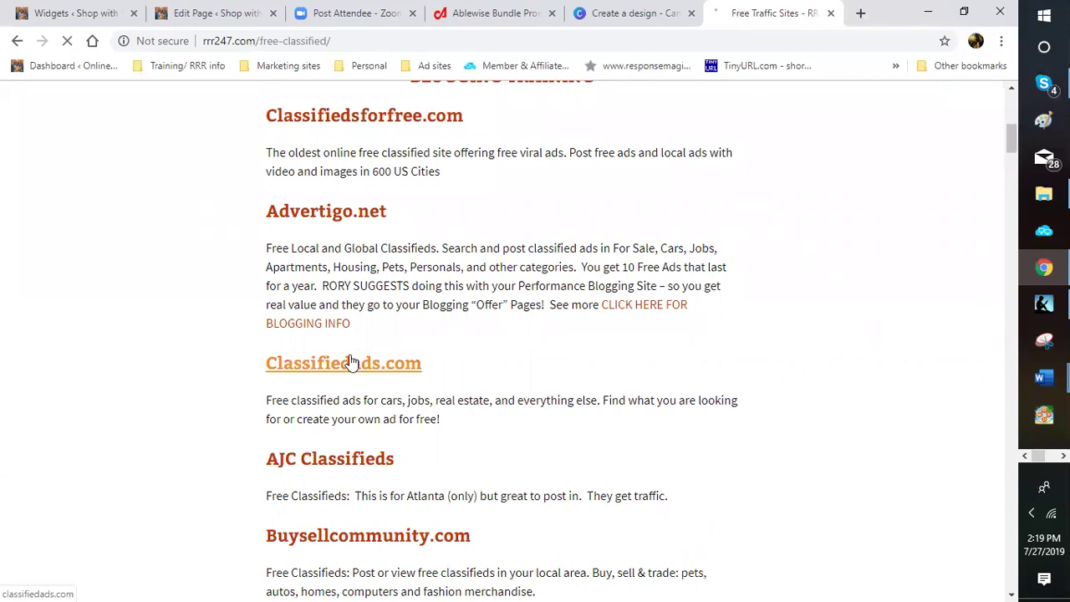
scroll(349, 361, "down", 1)
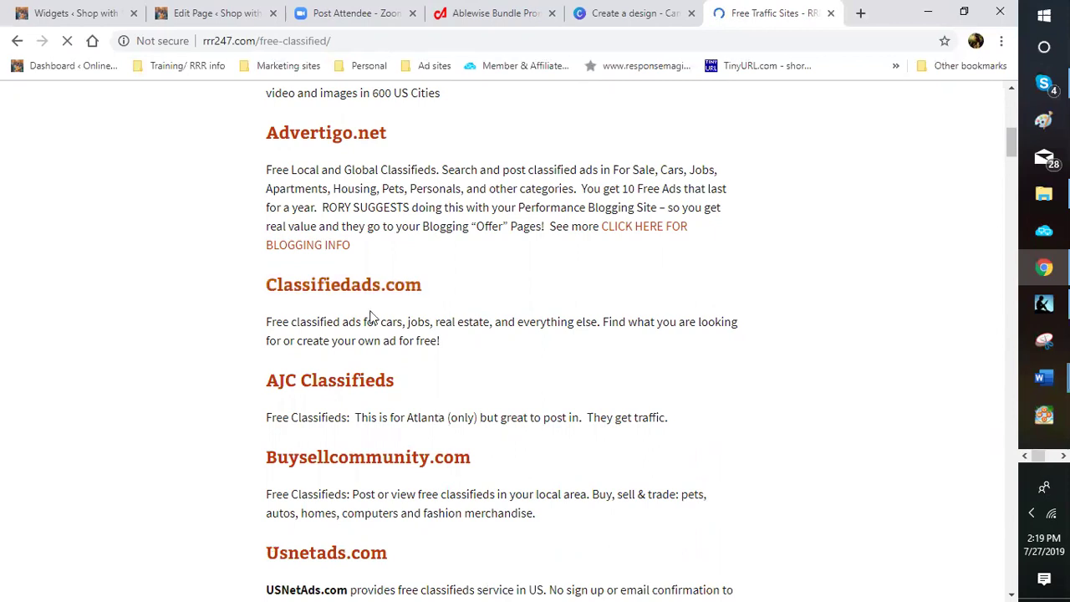
scroll(368, 316, "down", 2)
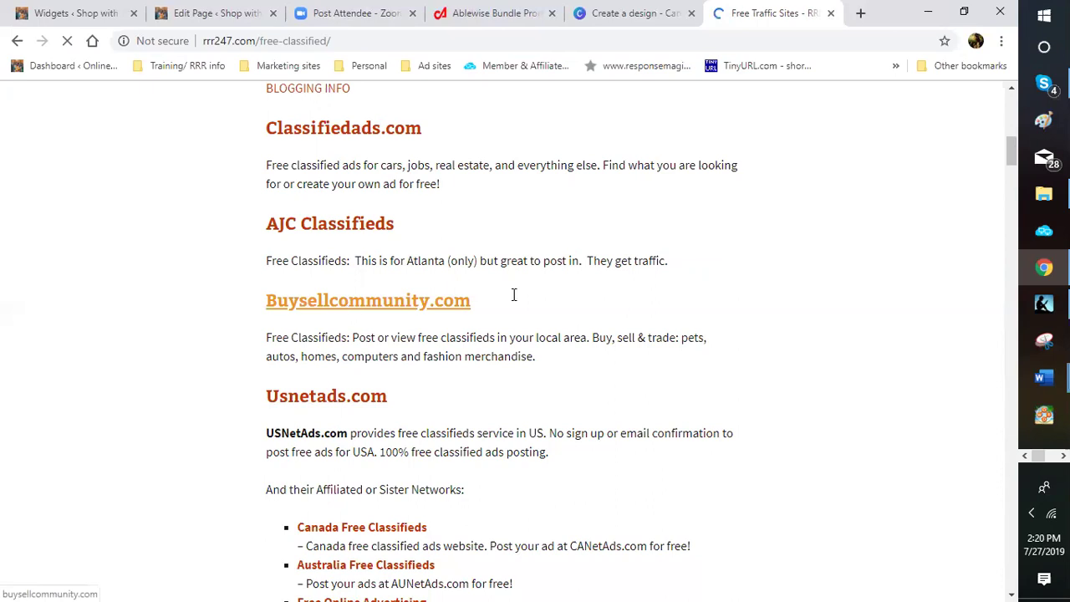
scroll(506, 296, "down", 2)
scroll(501, 299, "down", 5)
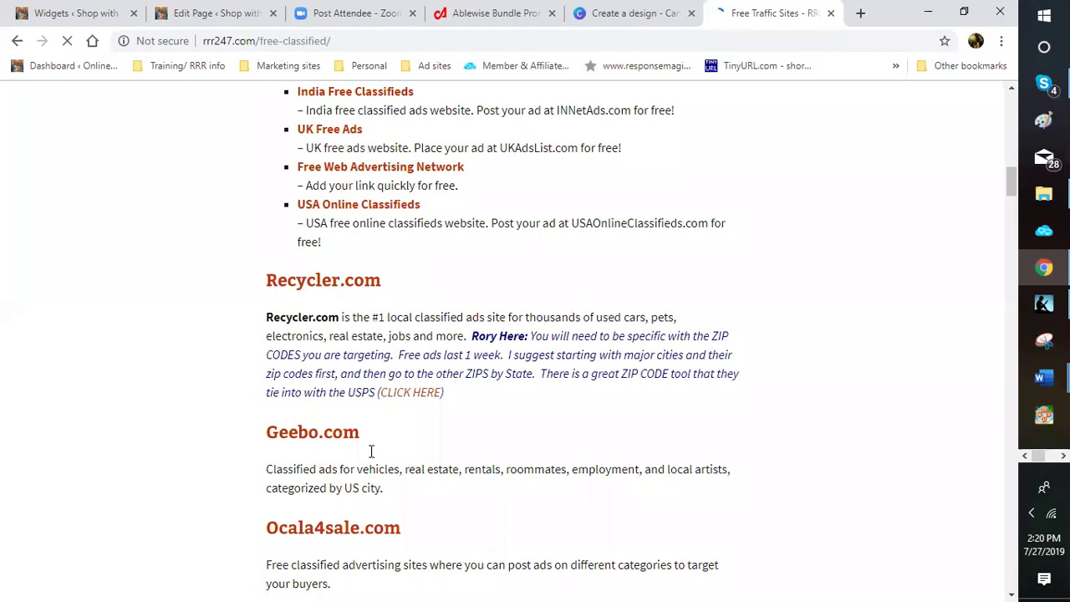
- Examine the rest of the posting sites, from Geebo.com through the numbered results links to the More Free Traffic Sites list
scroll(361, 436, "down", 2)
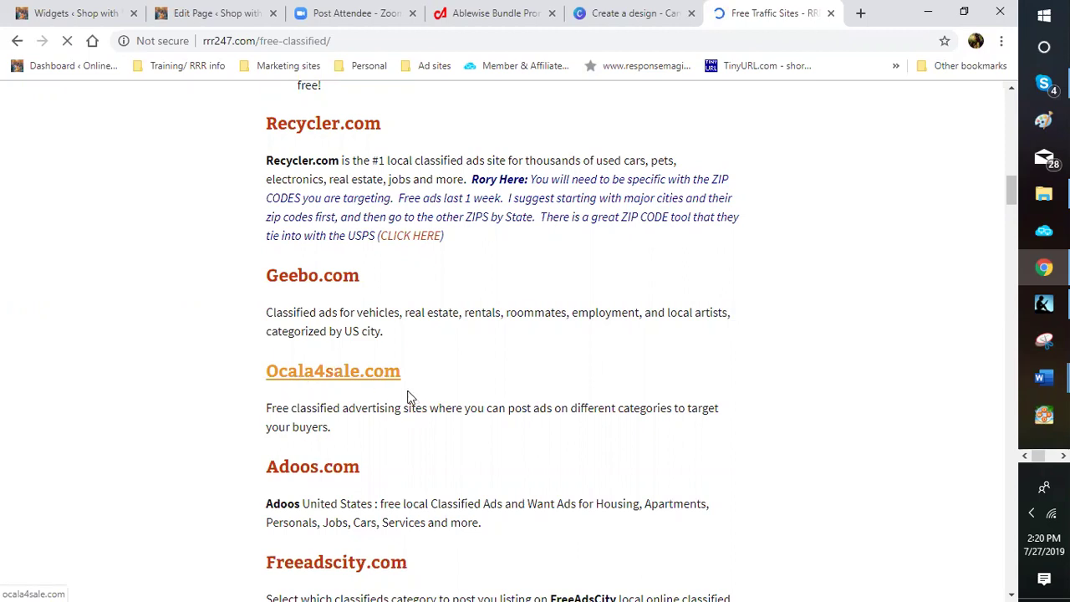
scroll(400, 389, "down", 2)
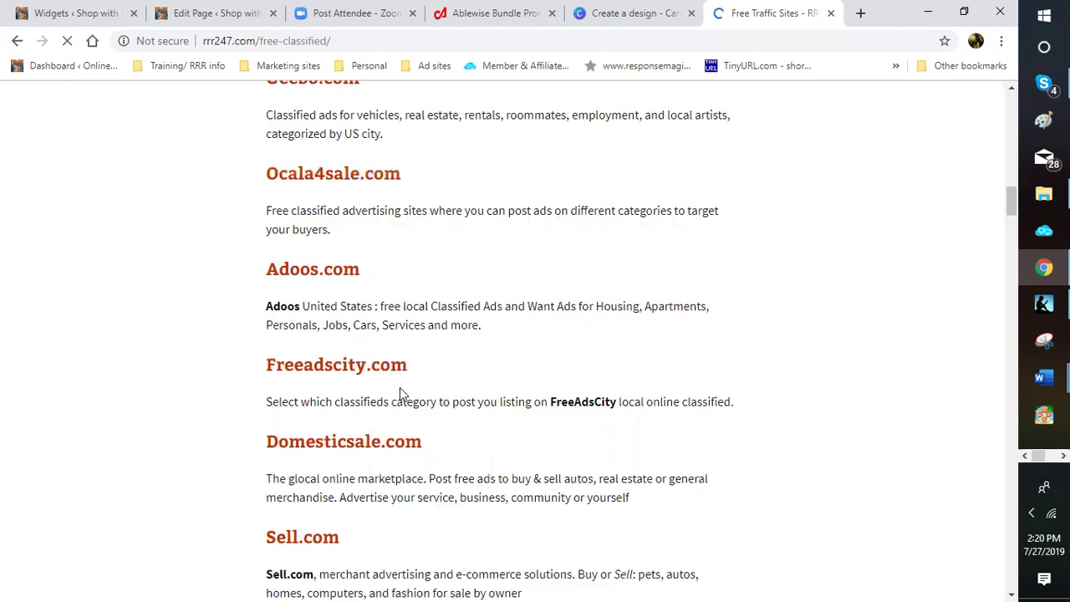
scroll(399, 418, "down", 1)
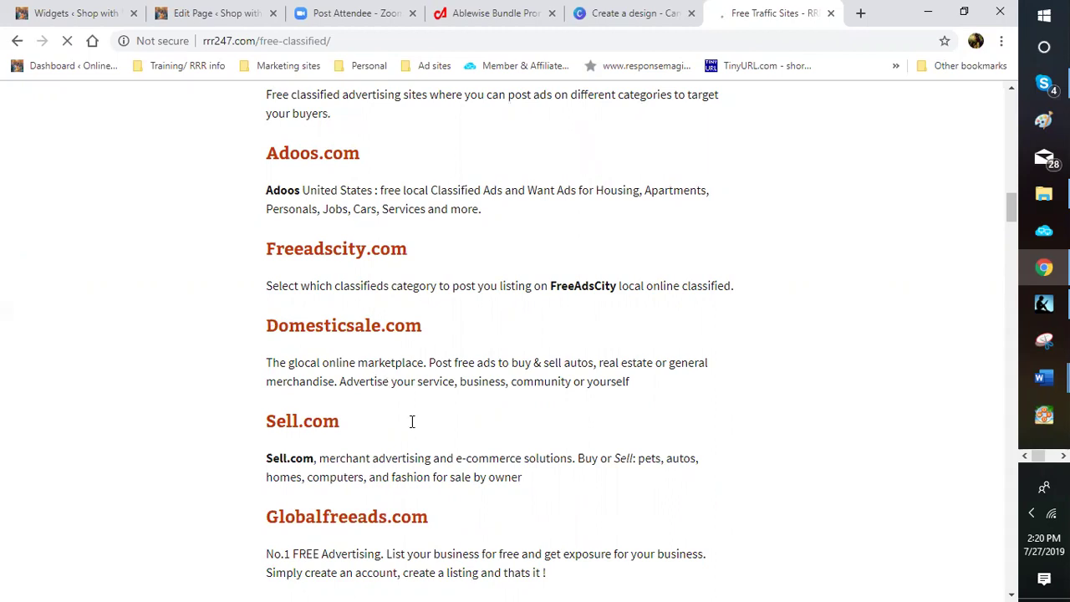
scroll(411, 422, "down", 1)
scroll(351, 414, "down", 2)
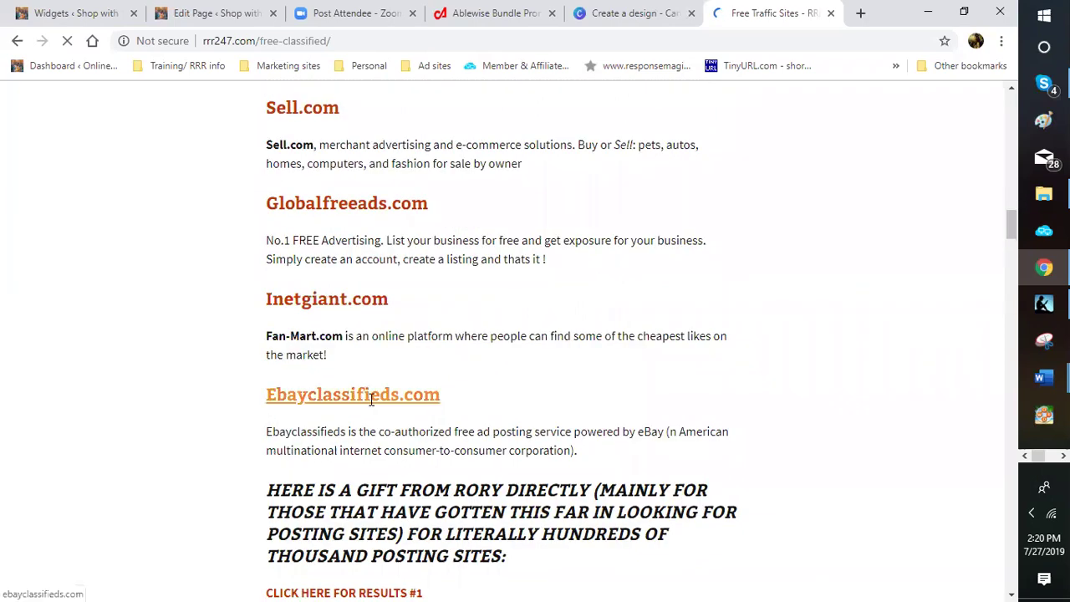
scroll(367, 401, "down", 1)
scroll(354, 320, "down", 2)
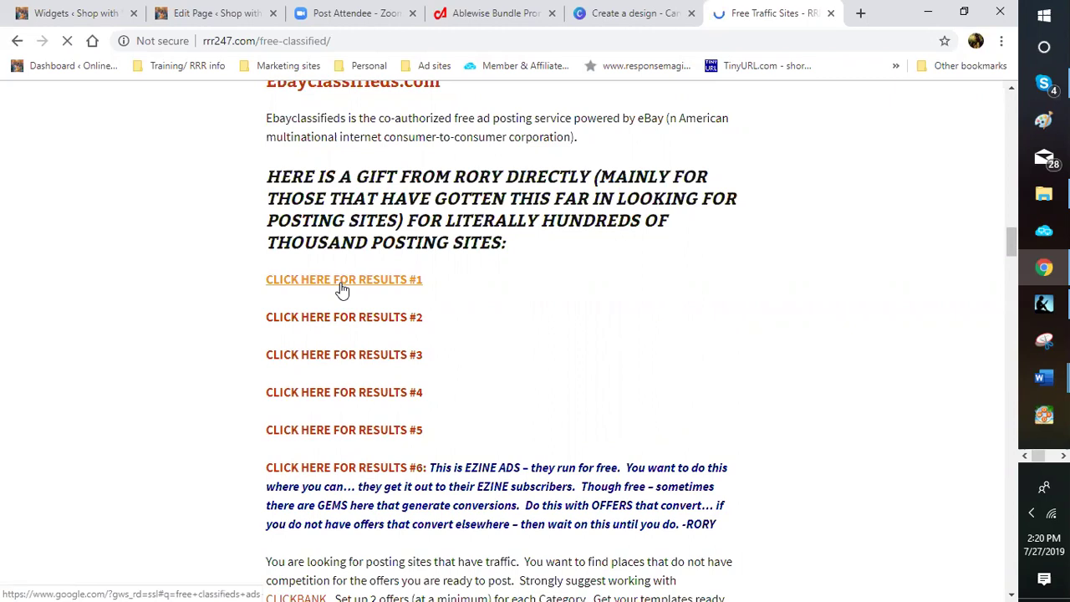
scroll(332, 294, "down", 2)
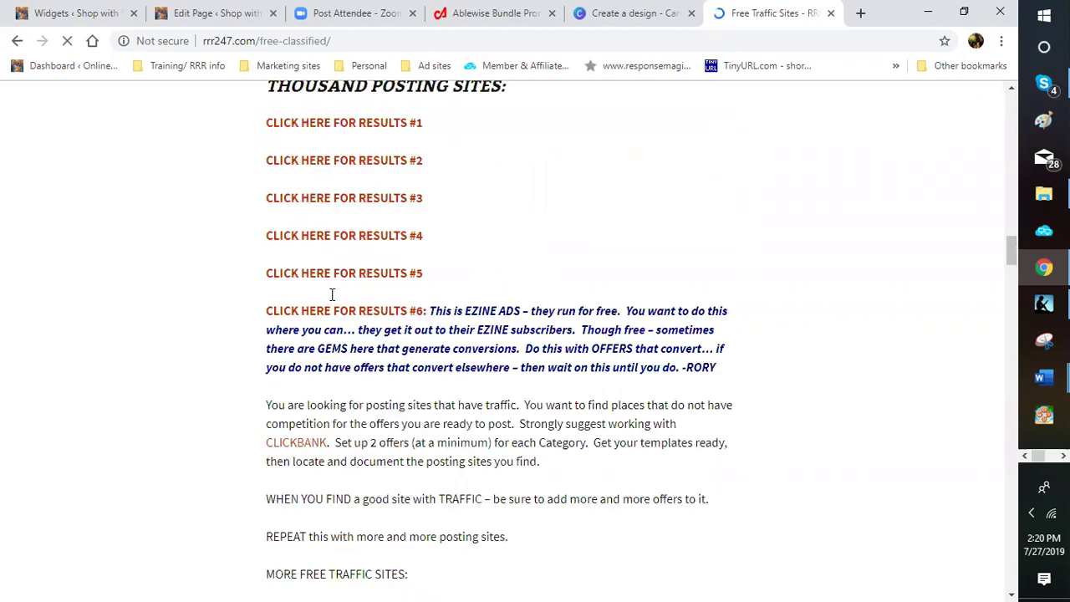
scroll(332, 295, "down", 3)
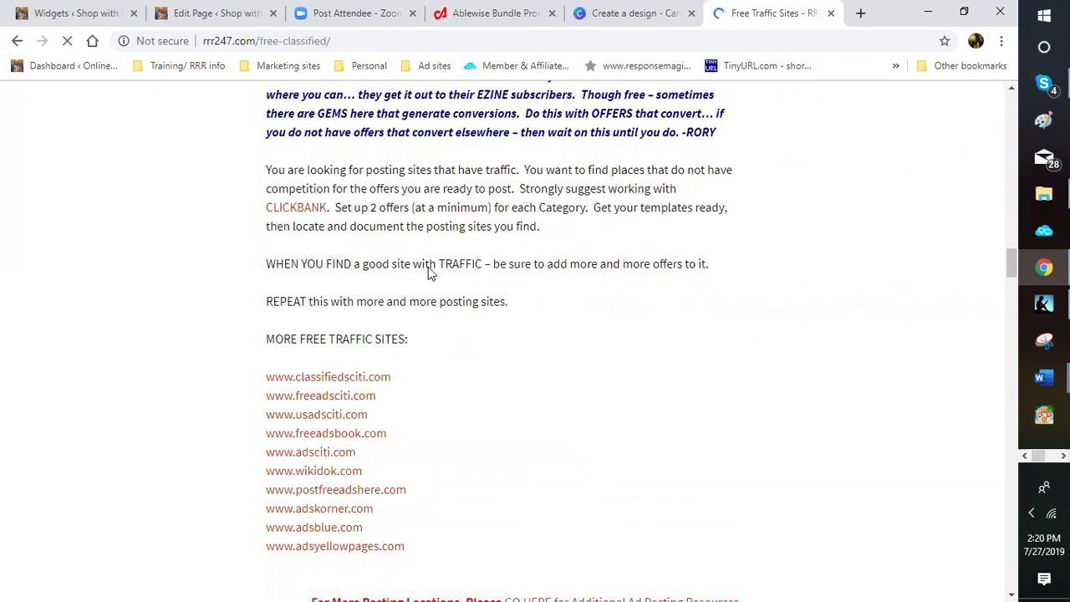
- Examine the International Posting Solutions, the paid posting solutions and the Additional Resources options for setting up an own classified site
scroll(428, 268, "down", 2)
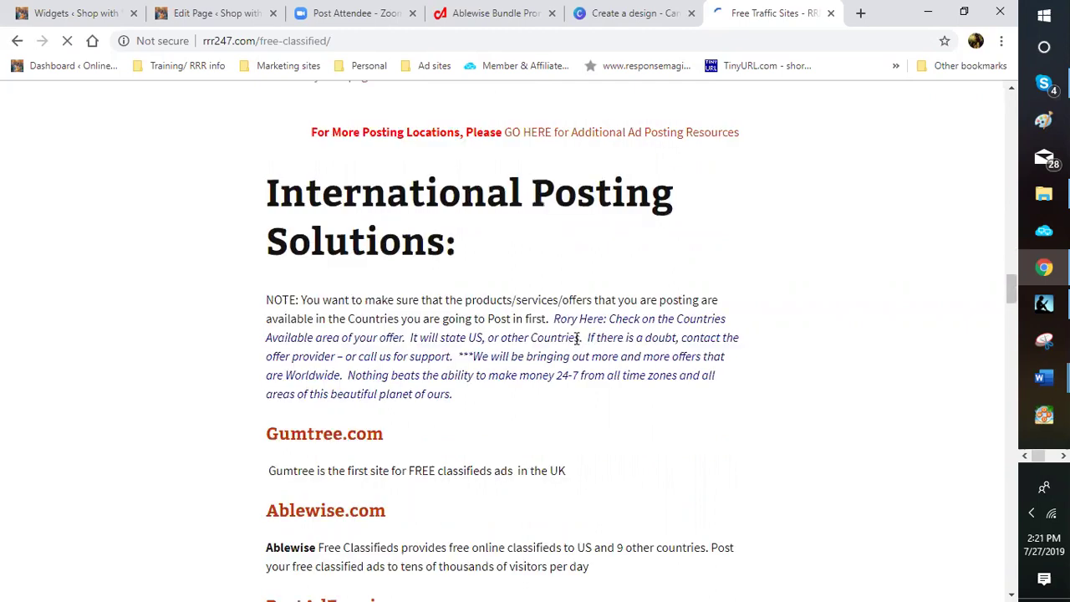
scroll(577, 343, "down", 3)
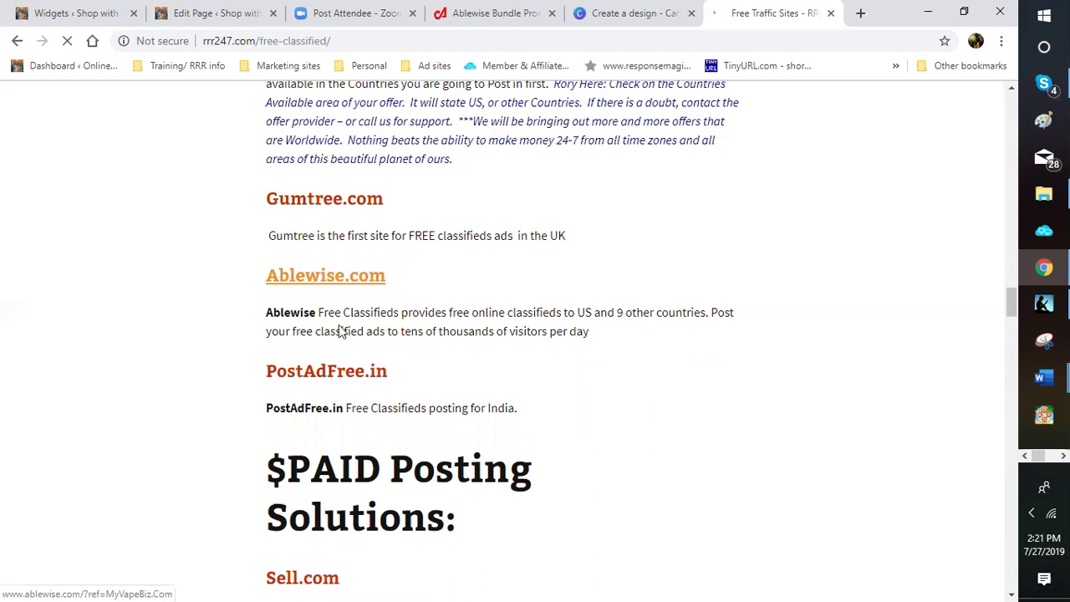
scroll(360, 330, "down", 3)
scroll(376, 327, "down", 1)
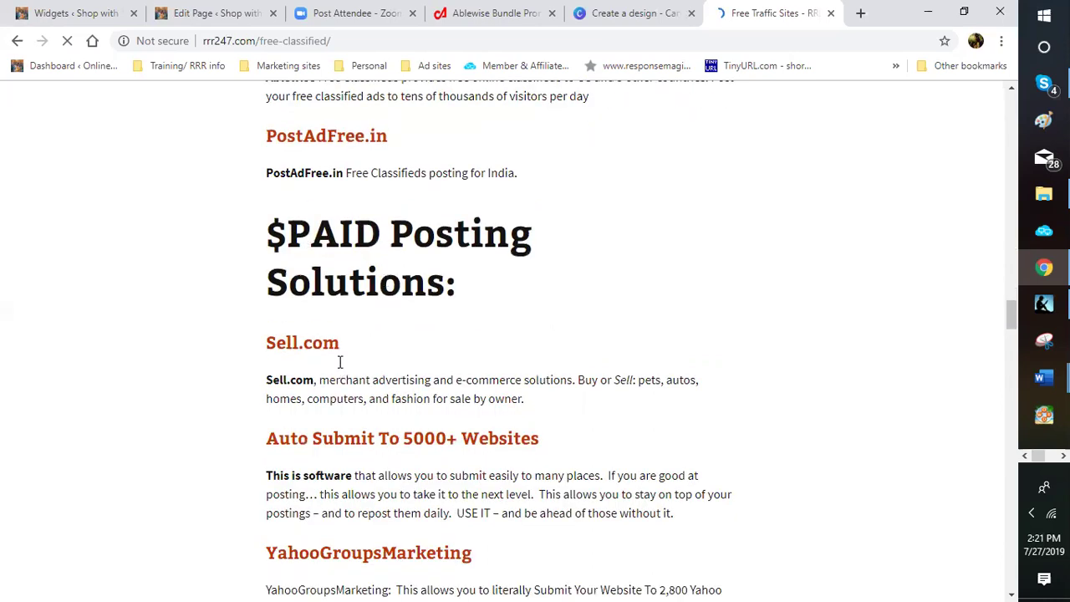
scroll(341, 363, "down", 2)
scroll(340, 353, "down", 3)
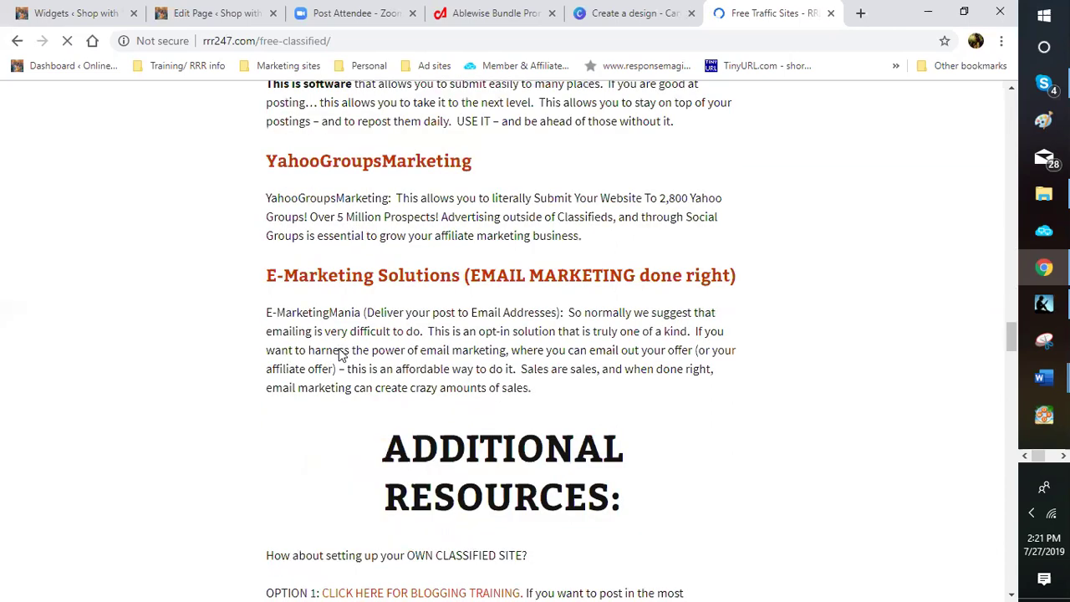
scroll(338, 349, "down", 2)
scroll(337, 343, "down", 1)
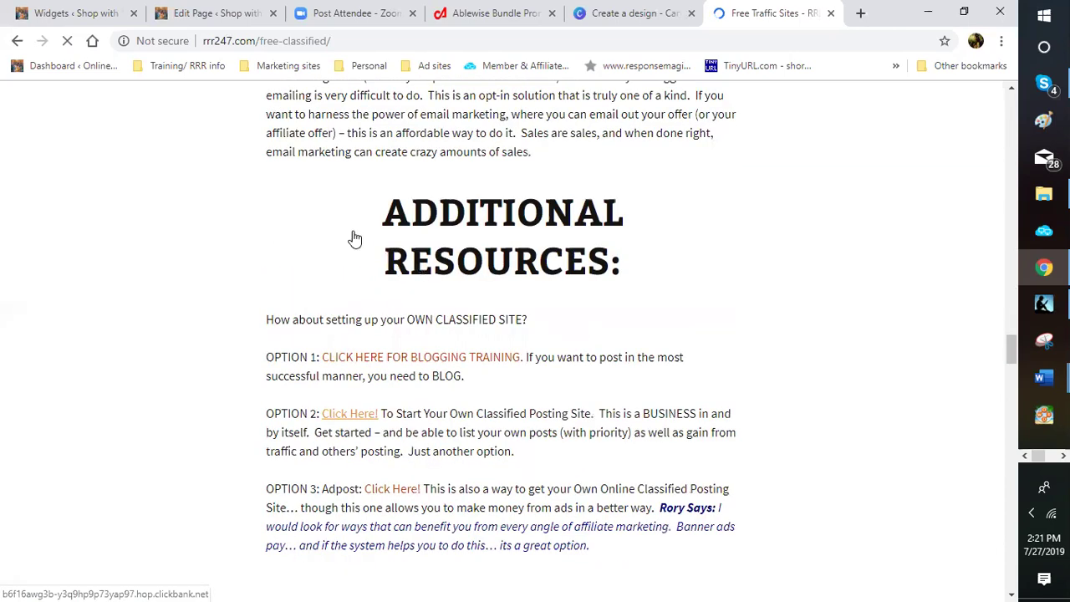
- Review the page back up from the E-Marketing Solutions to the numbered results links and the Sell.com to Ebayclassifieds.com entries
scroll(355, 239, "up", 4)
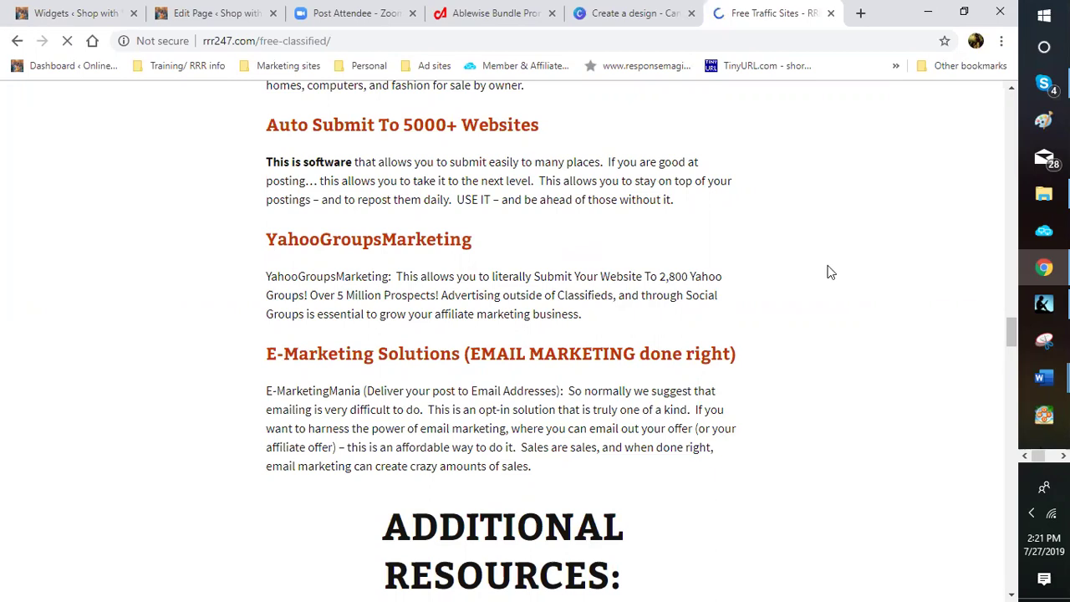
scroll(810, 327, "up", 1)
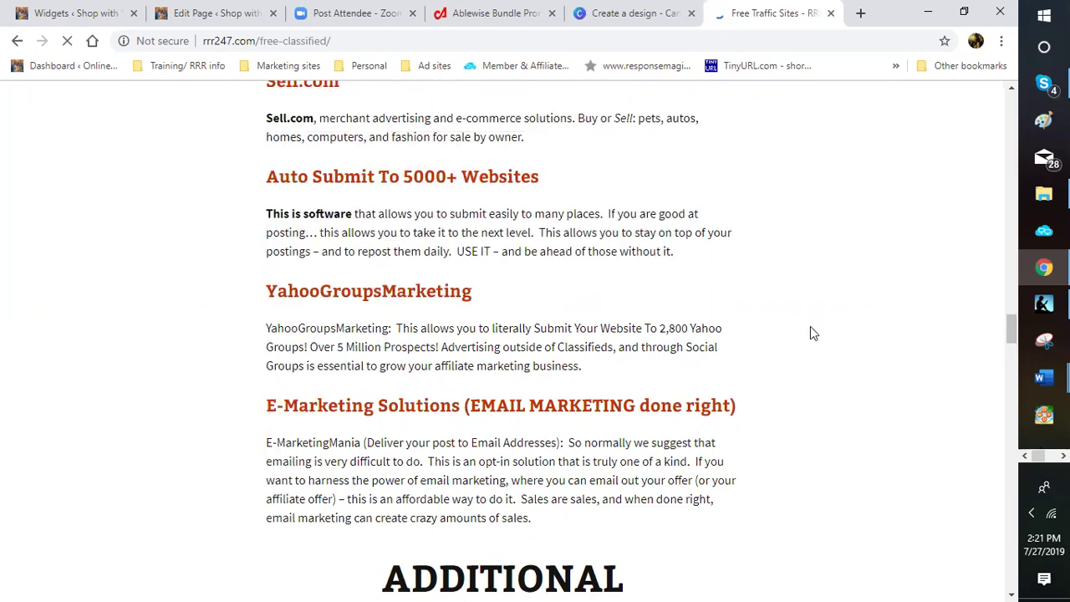
scroll(792, 356, "up", 2)
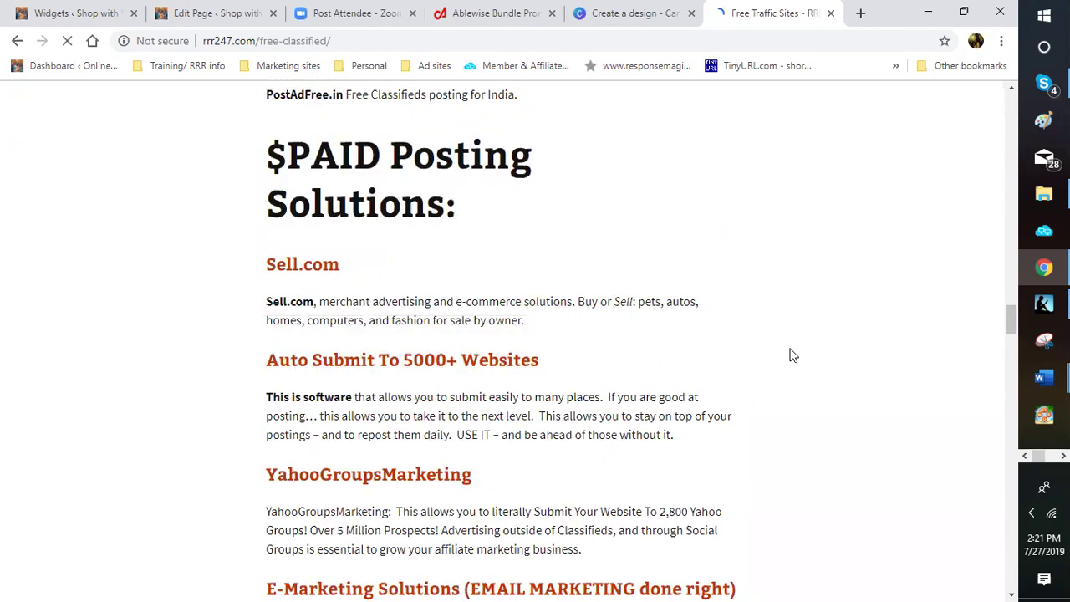
scroll(786, 362, "up", 3)
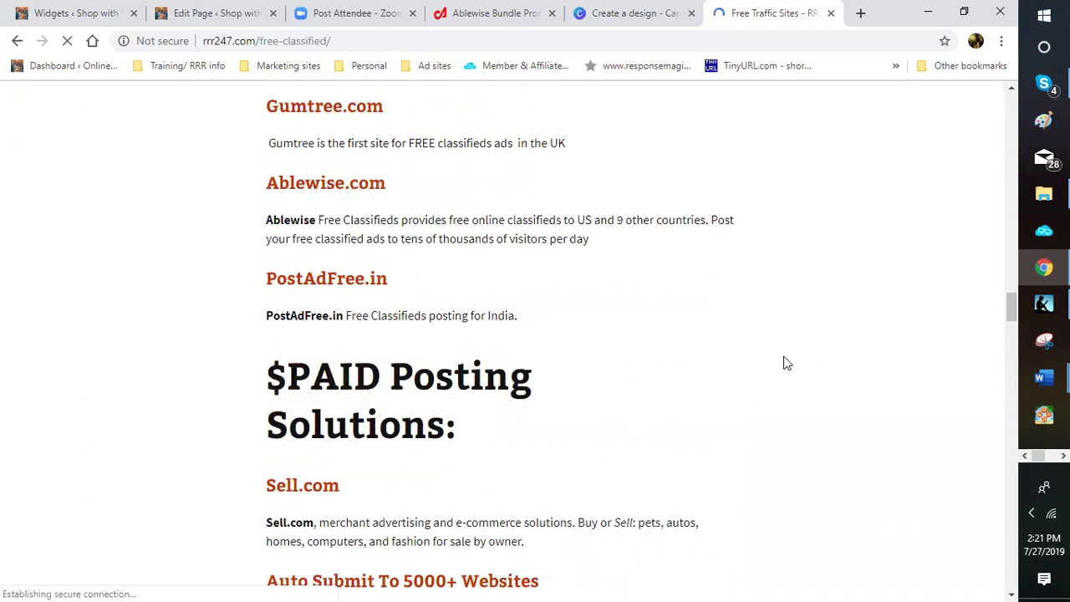
scroll(785, 363, "up", 3)
scroll(786, 363, "up", 2)
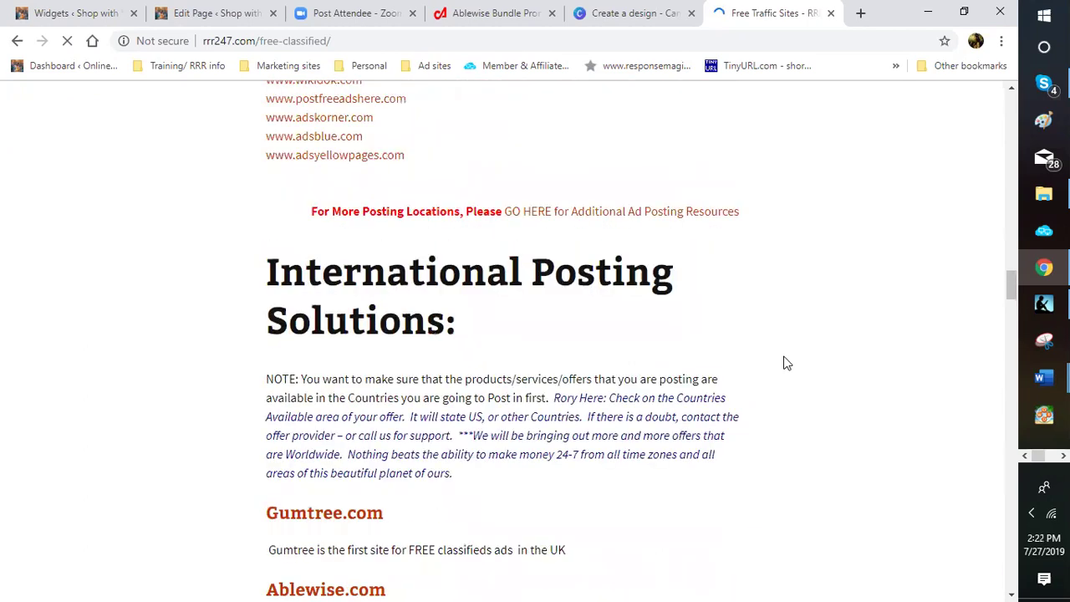
scroll(786, 363, "up", 5)
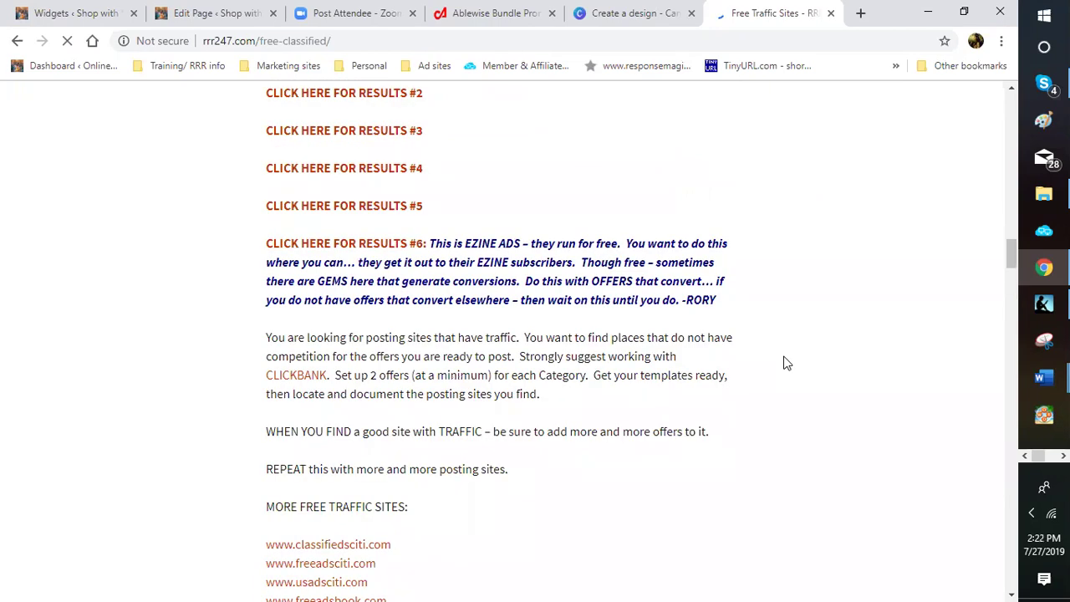
scroll(786, 362, "up", 3)
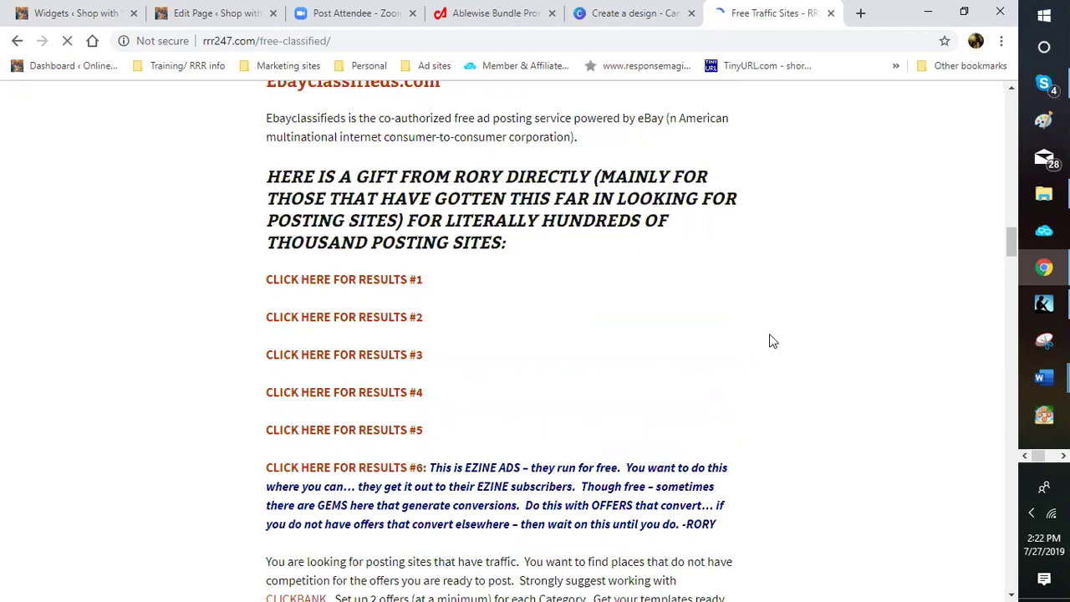
scroll(750, 366, "up", 2)
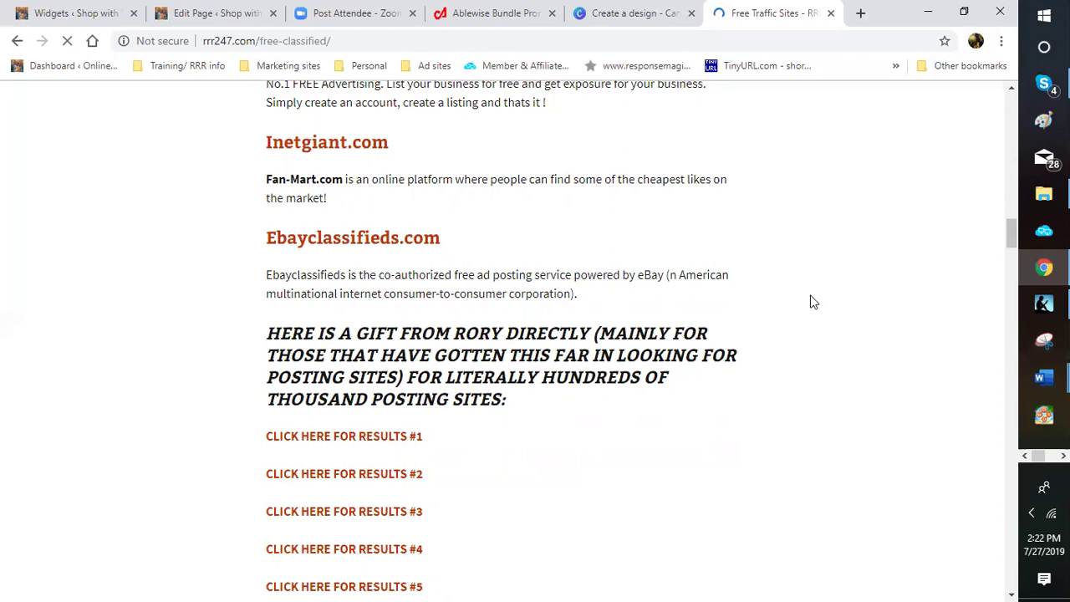
scroll(811, 301, "down", 2)
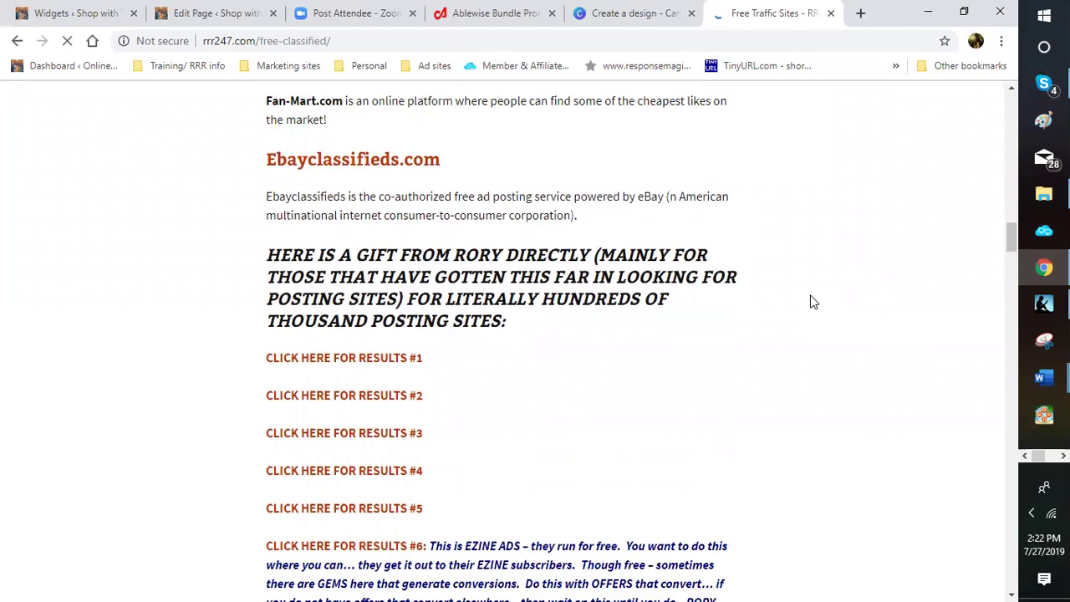
scroll(810, 301, "up", 3)
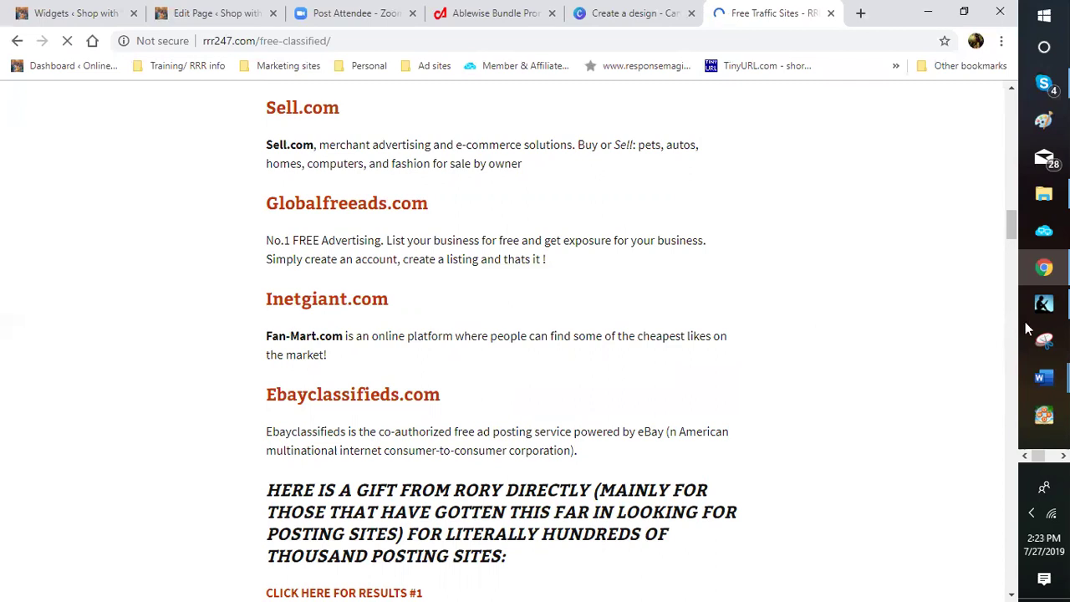
mouse_move(1025, 322)
scroll(886, 276, "down", 1)
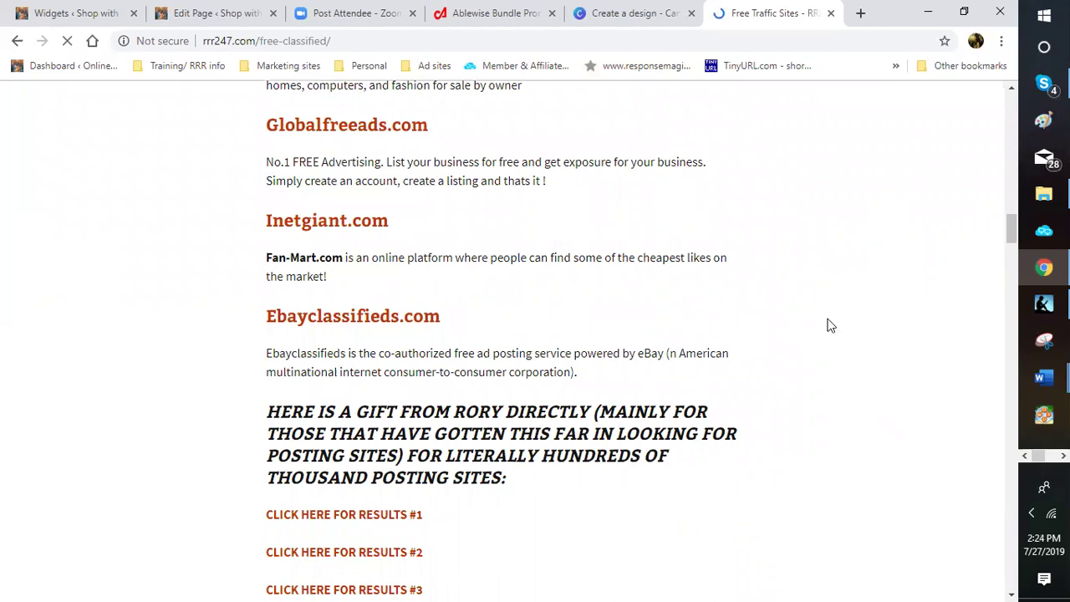
- Close the Free Traffic Sites page, the Canva page and the Ablewise promo page
left_click(830, 13)
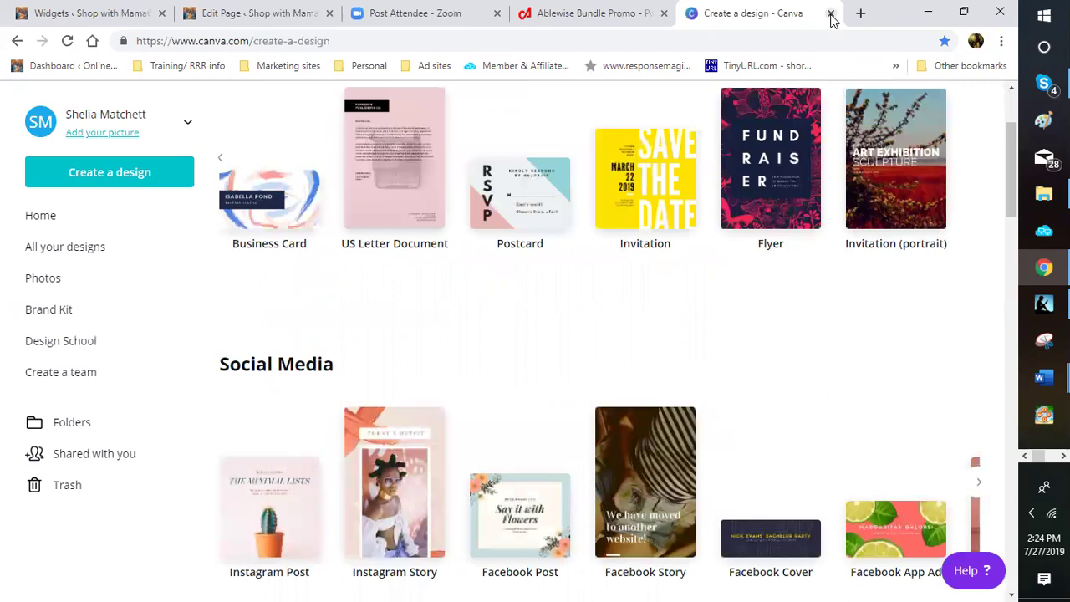
left_click(830, 14)
left_click(742, 15)
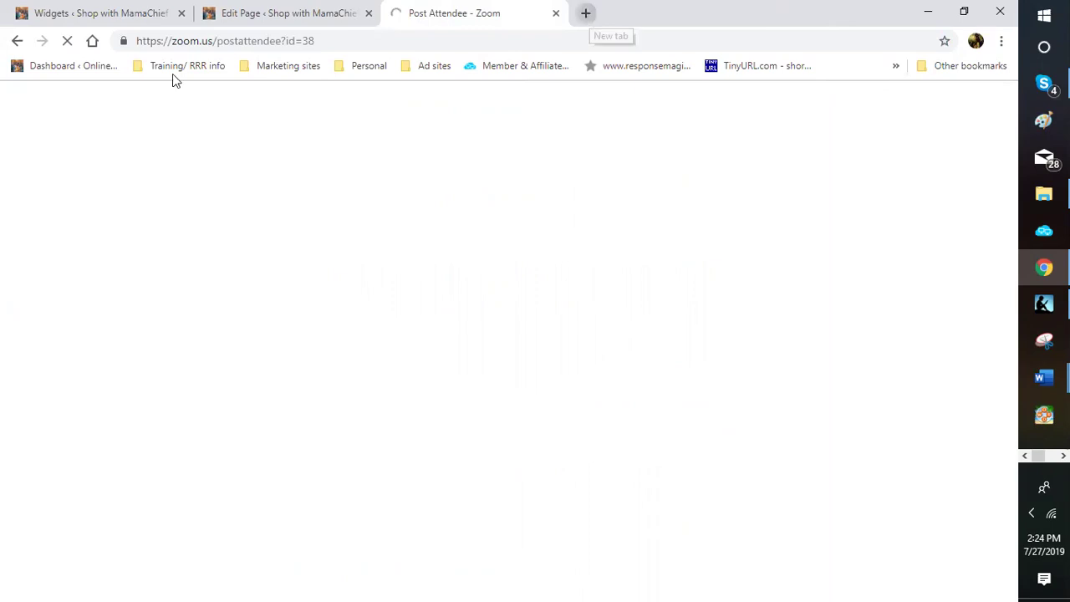
- Open the RRR Performance Blogging Training page of rrr247.com in a new tab and examine its introduction and Step 1
key("ctrl+t")
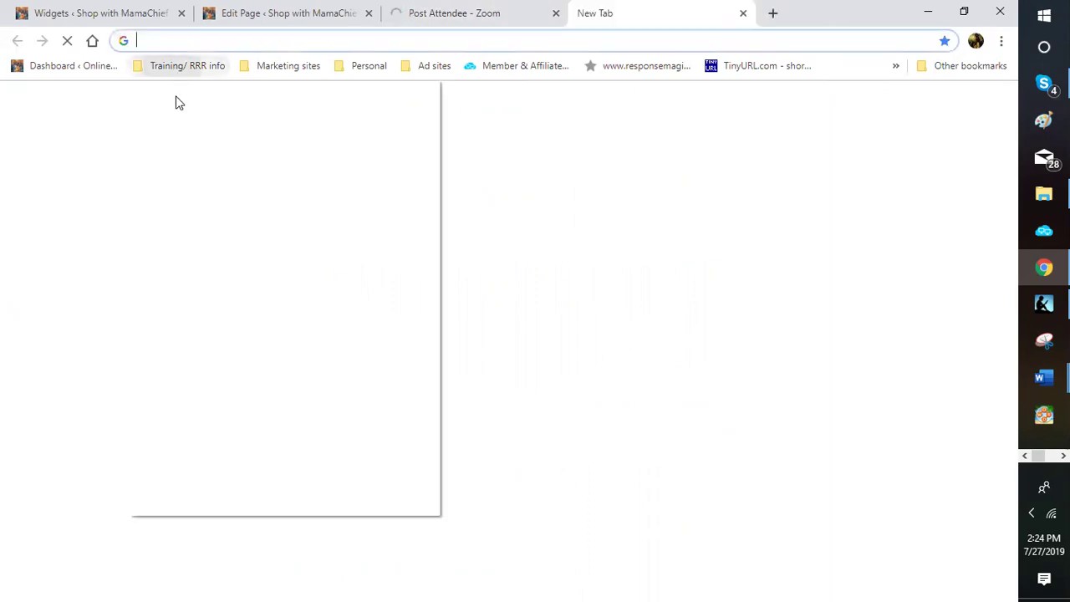
left_click(177, 67)
left_click(270, 114)
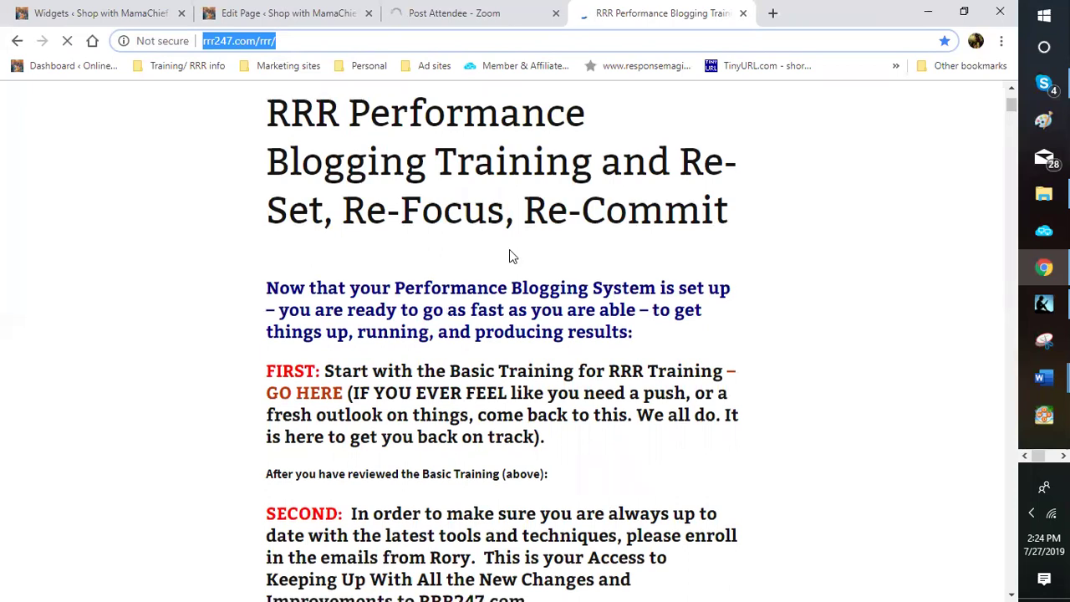
scroll(389, 407, "down", 5)
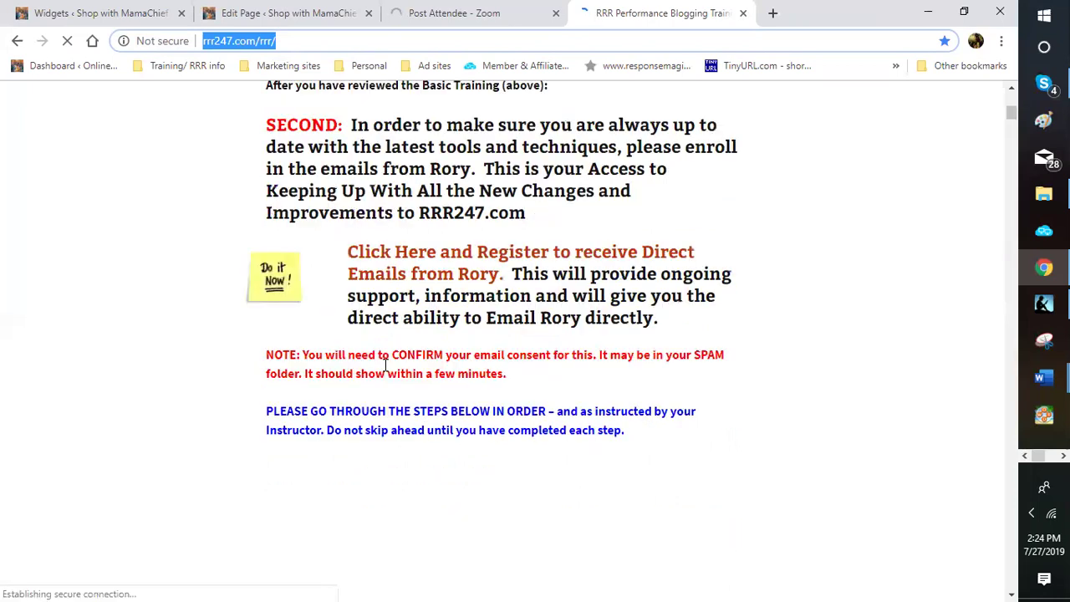
scroll(387, 371, "down", 6)
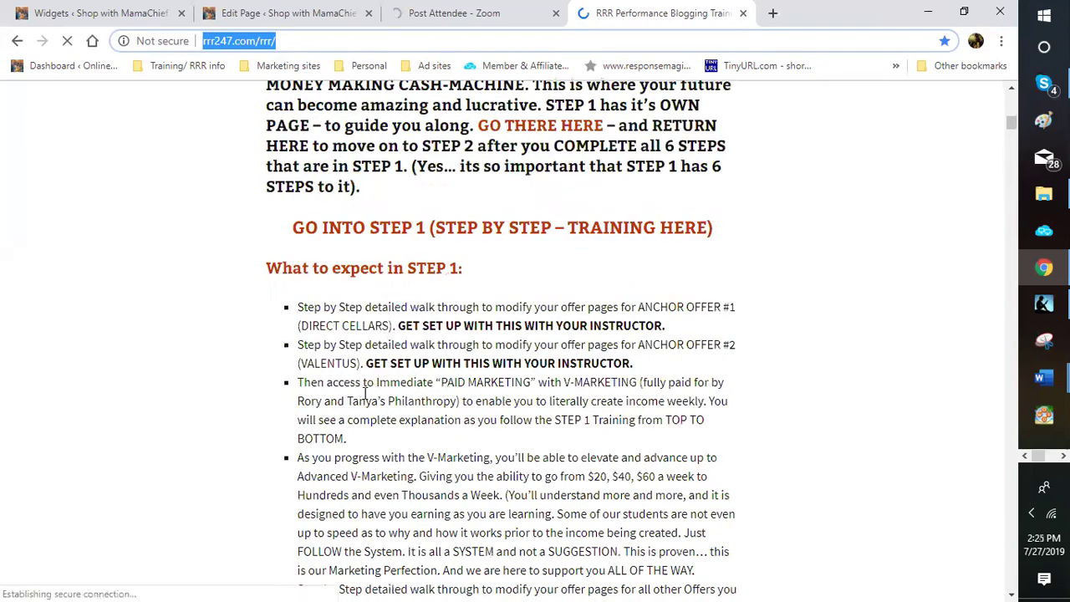
scroll(384, 371, "down", 1)
scroll(494, 451, "down", 1)
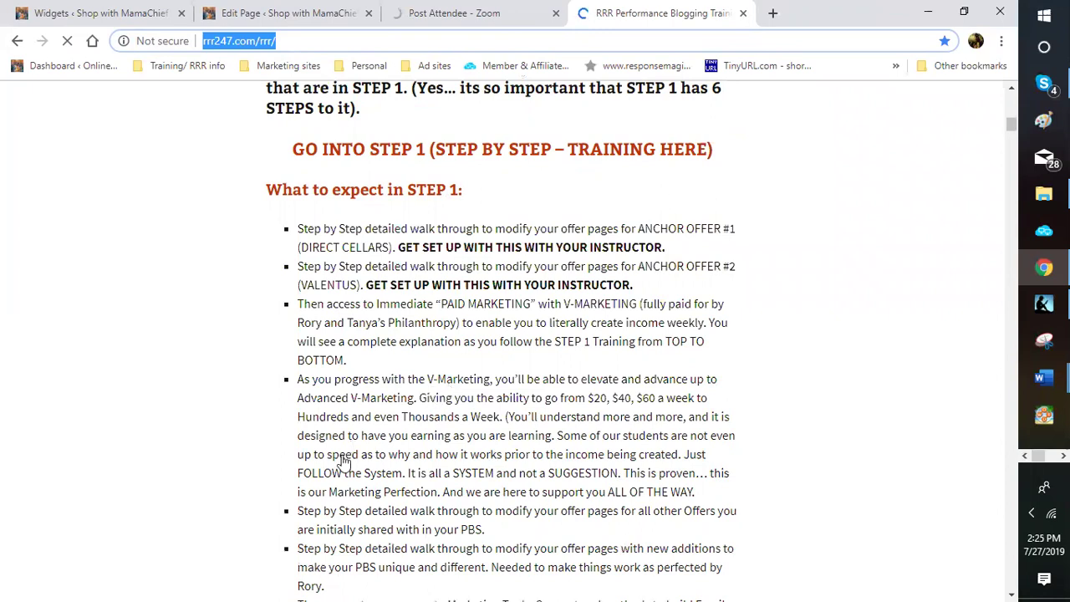
scroll(357, 481, "down", 6)
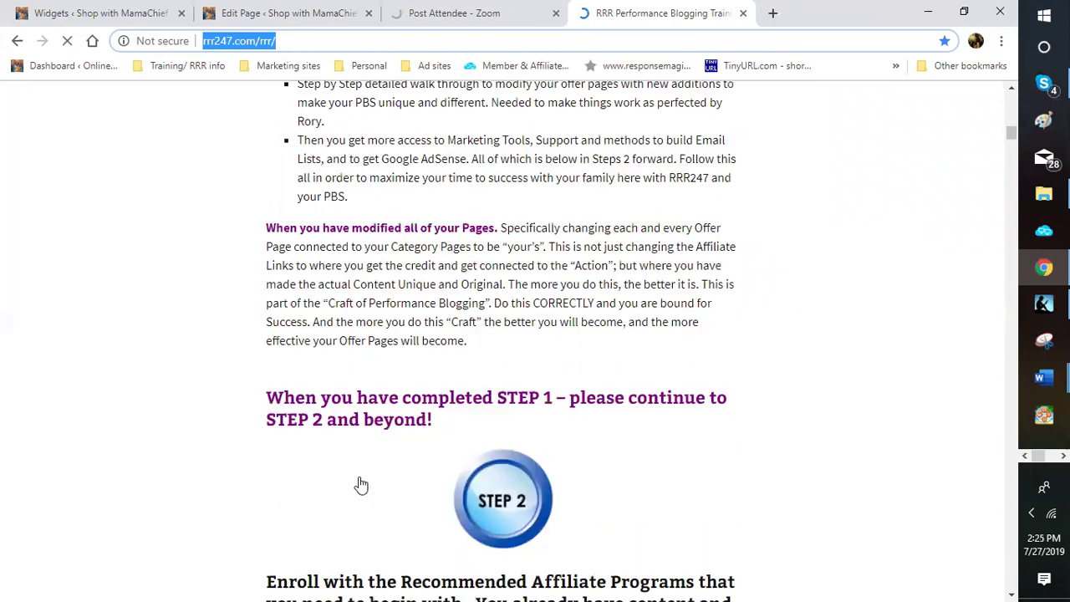
- Examine Step 2 on recommended affiliate programs, including the Group 1 registrations from ClickBank to CJ.com and the Group 2 programs
scroll(446, 351, "down", 2)
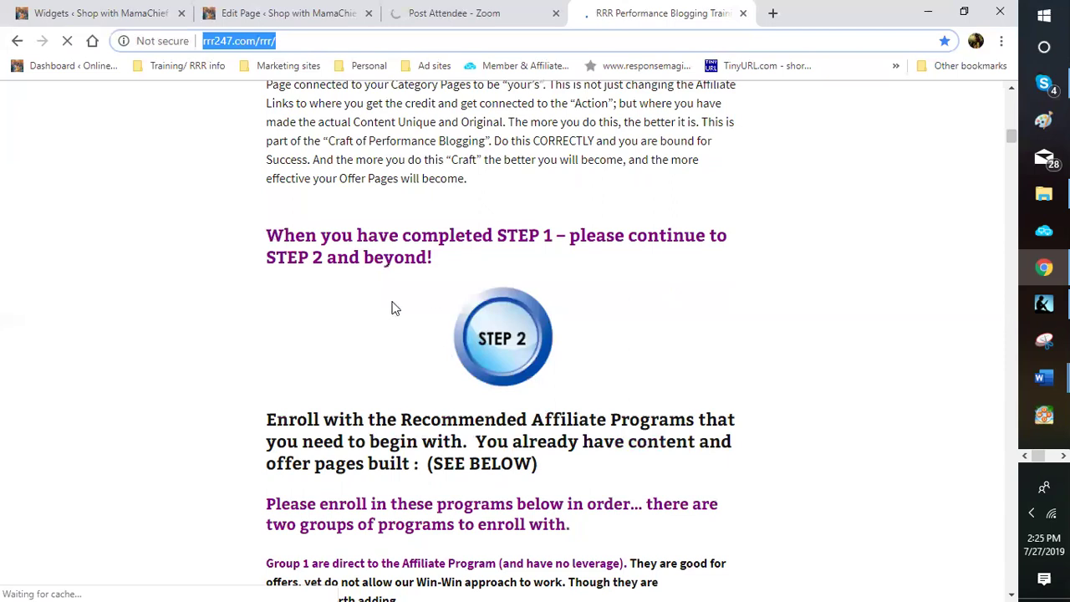
scroll(377, 468, "down", 2)
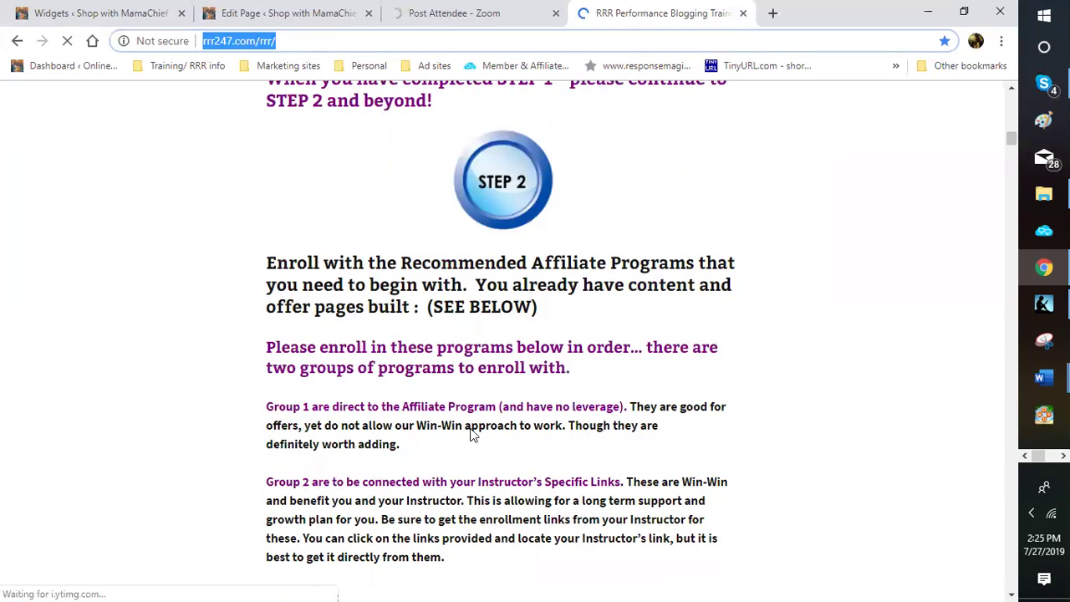
scroll(470, 435, "down", 2)
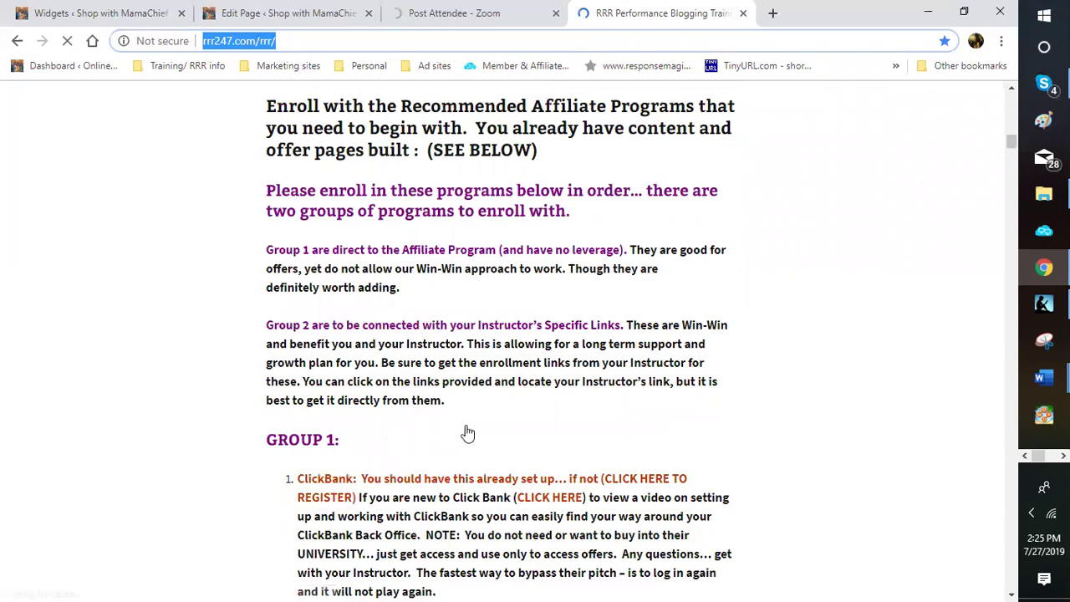
scroll(467, 430, "down", 2)
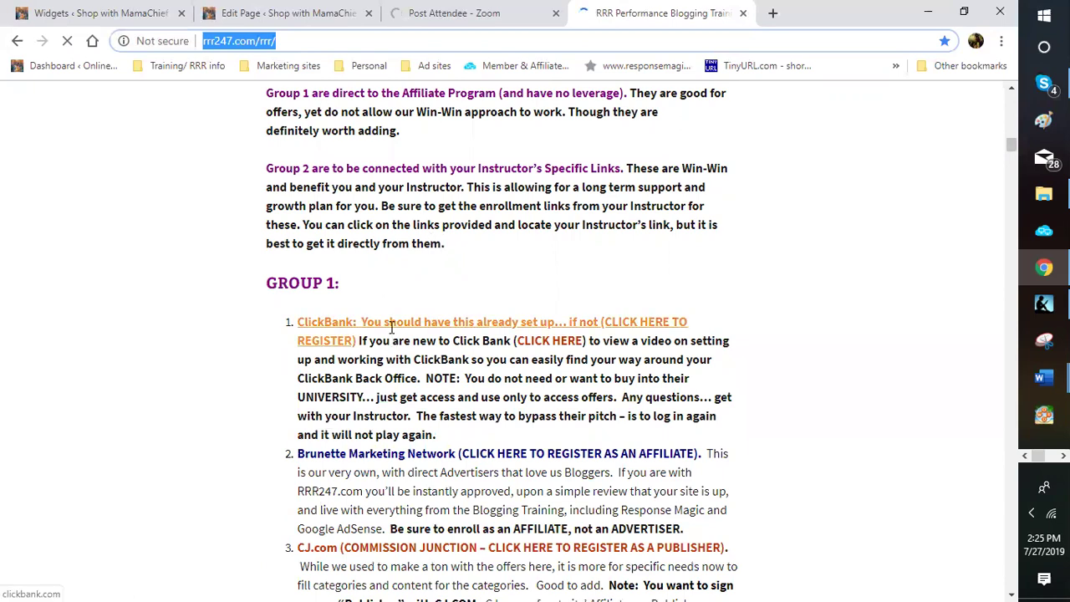
scroll(390, 328, "down", 2)
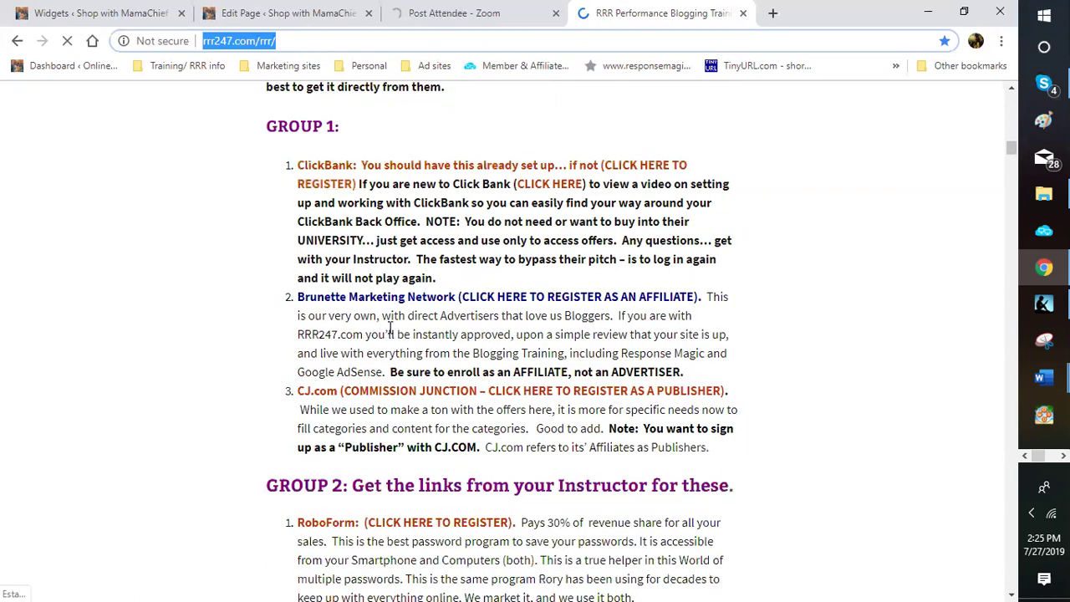
scroll(390, 328, "down", 1)
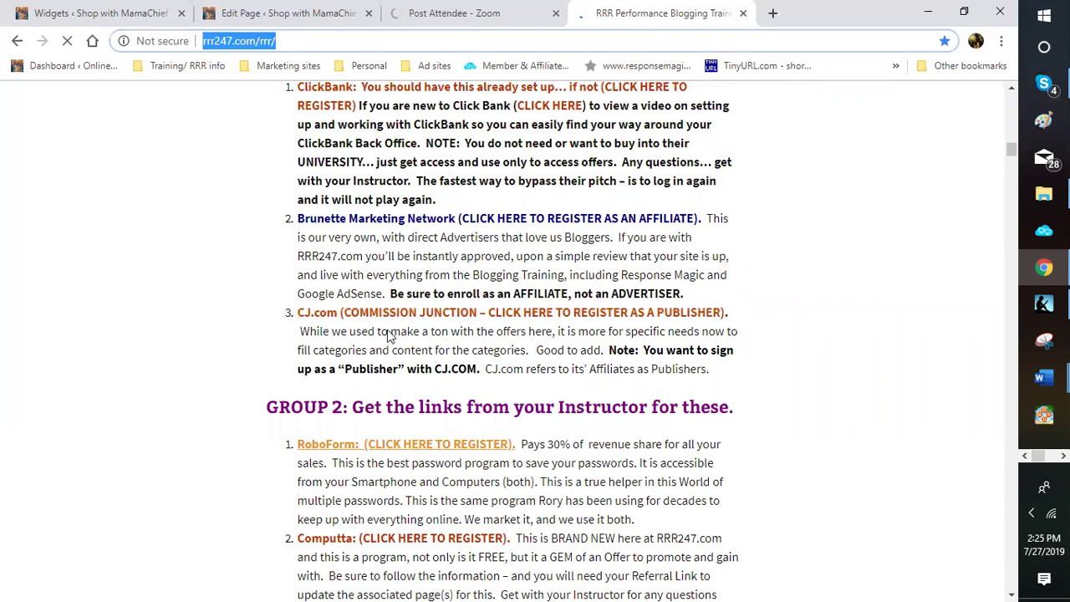
scroll(389, 335, "down", 1)
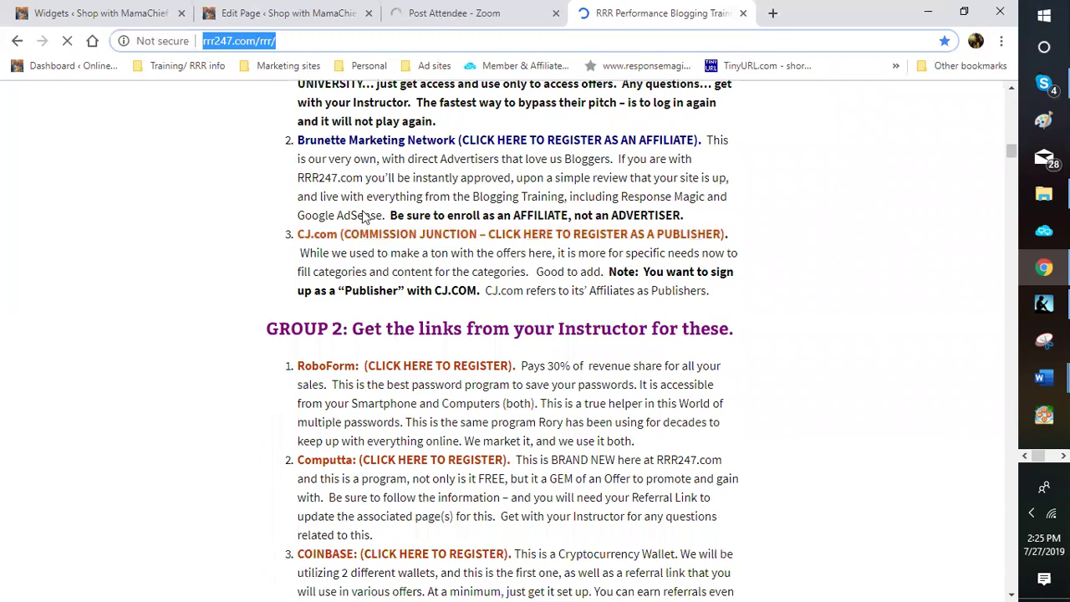
scroll(525, 350, "down", 1)
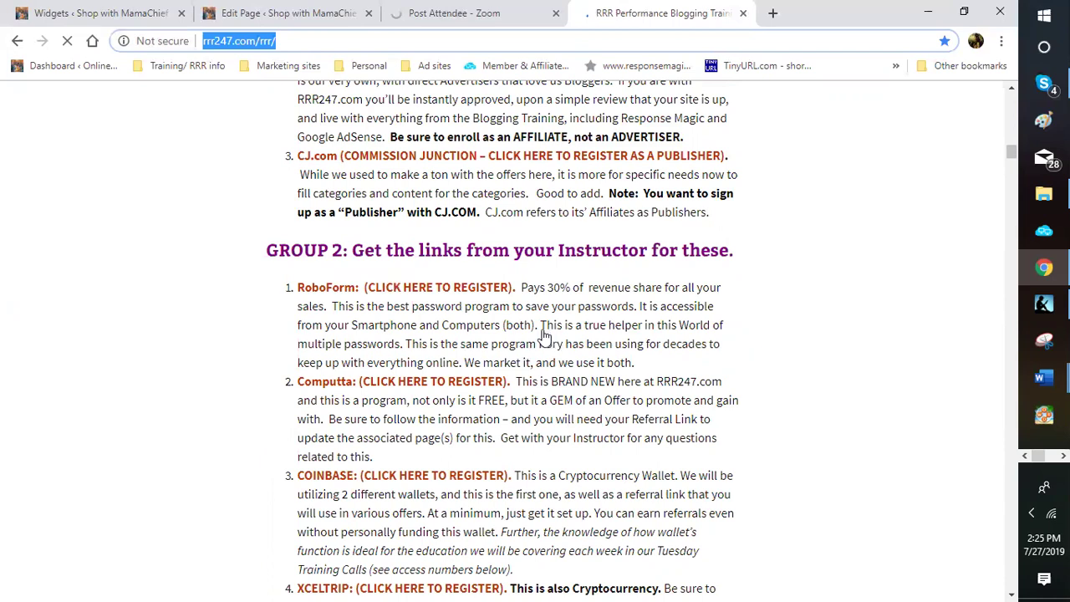
scroll(524, 342, "up", 3)
scroll(523, 341, "up", 4)
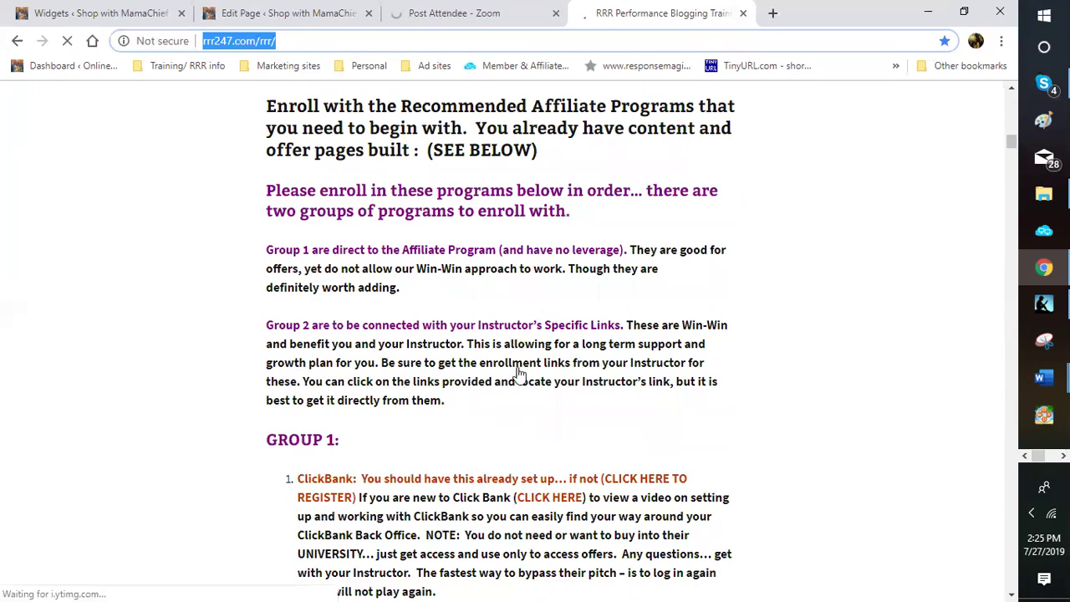
scroll(517, 382, "down", 1)
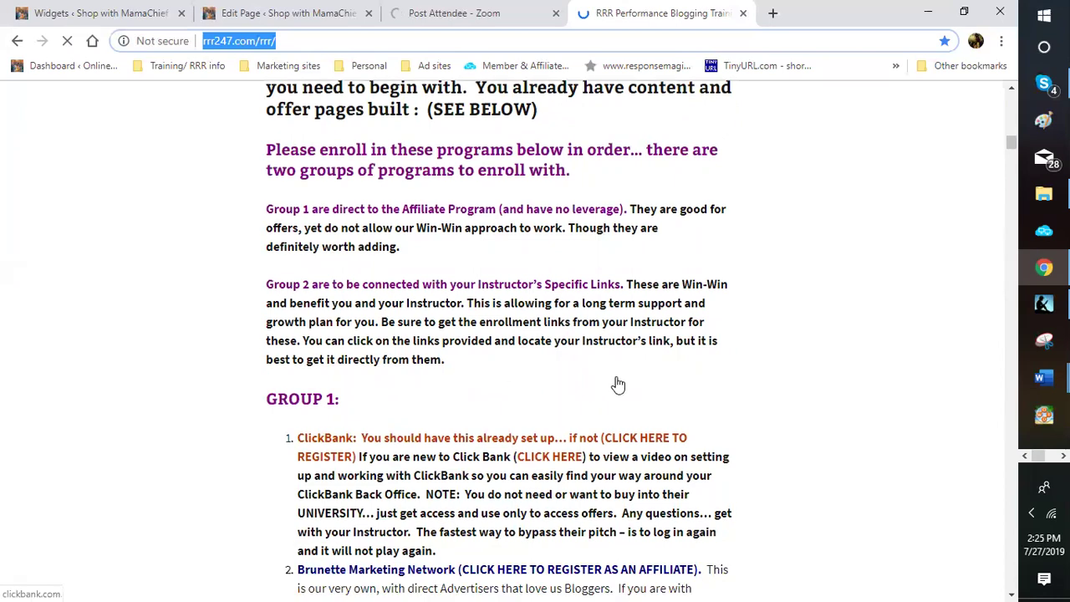
scroll(616, 373, "down", 2)
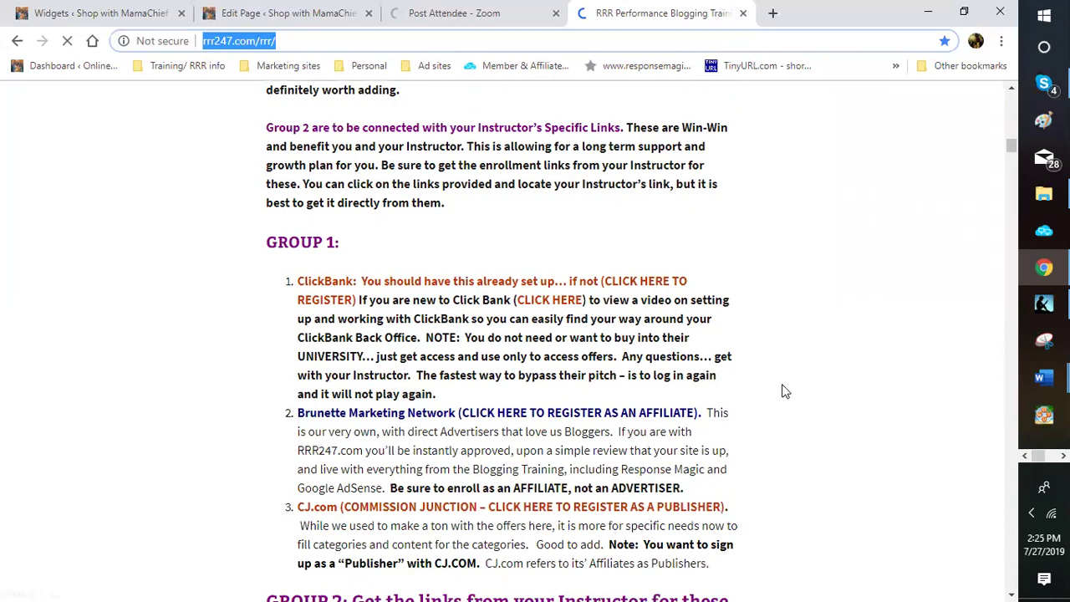
- Examine the Group 2 affiliate programs from RoboForm to Suforia and the Tuesday Night Calls information on the training page
scroll(795, 397, "down", 2)
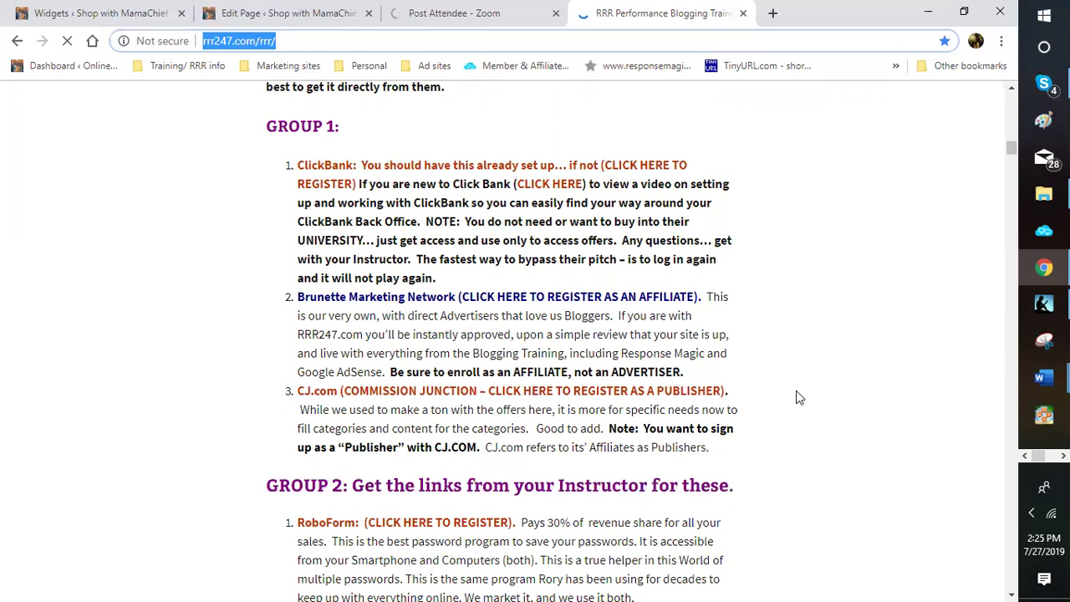
scroll(790, 396, "down", 1)
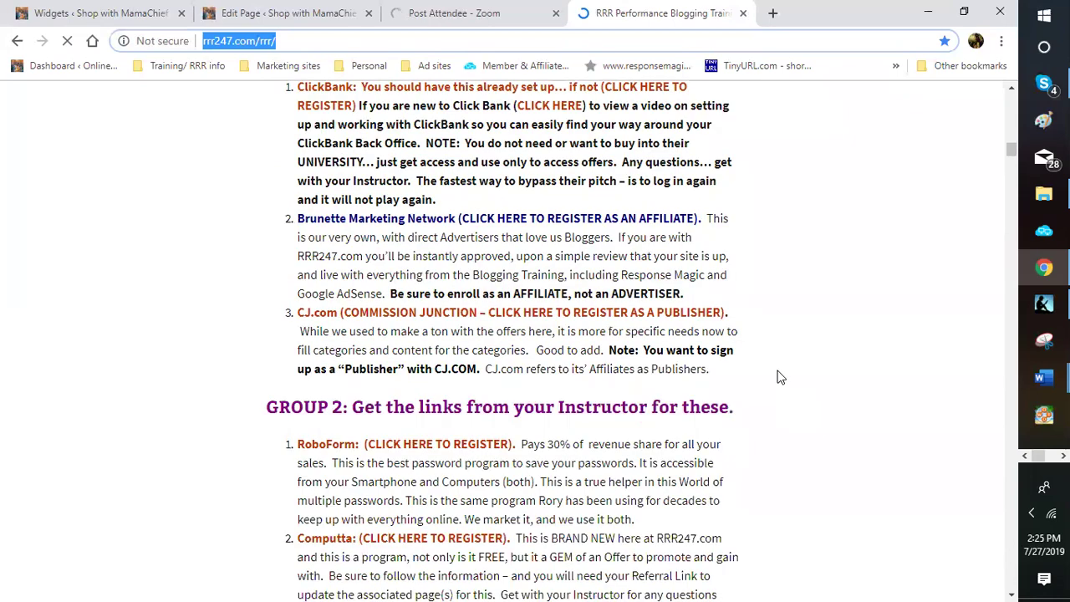
scroll(777, 377, "down", 5)
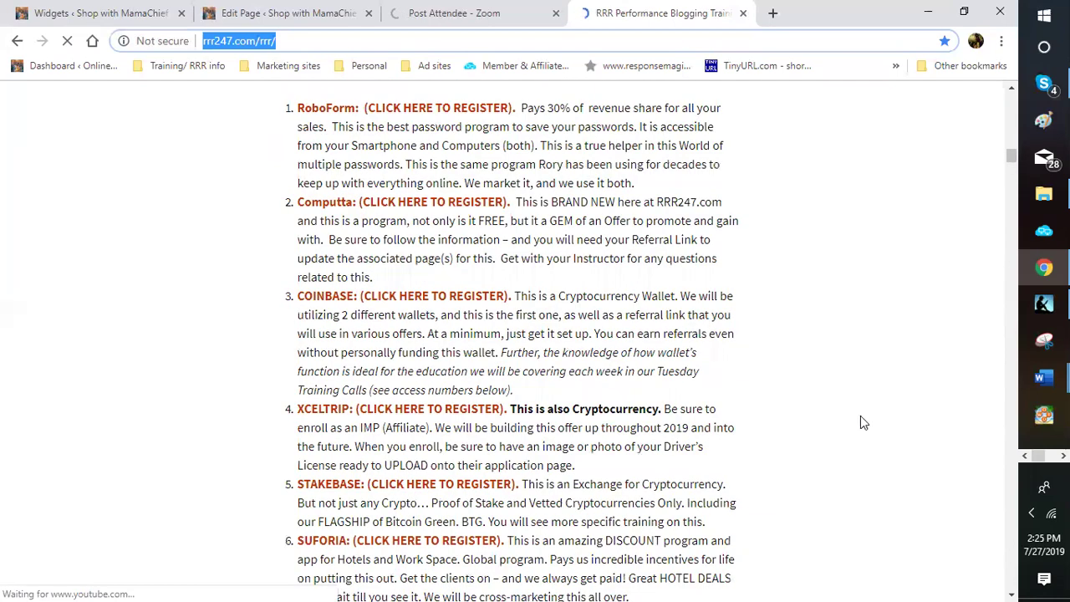
scroll(860, 418, "down", 8)
scroll(862, 426, "down", 7)
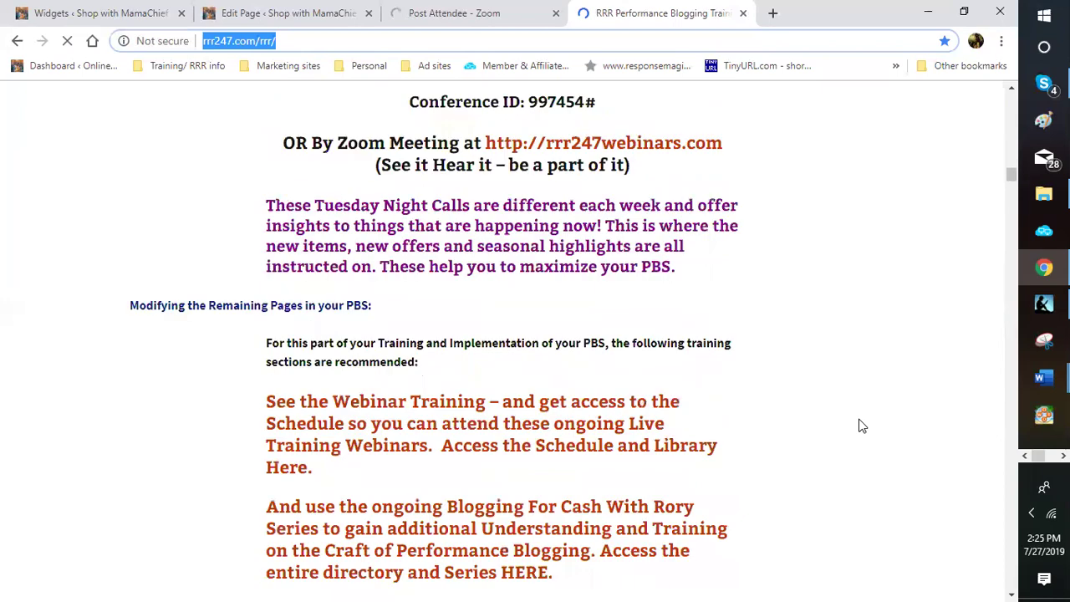
- Examine the page modification notes for each category, from Arts & Entertainment to the Cooking Food & Wine offers and videos
scroll(862, 426, "down", 6)
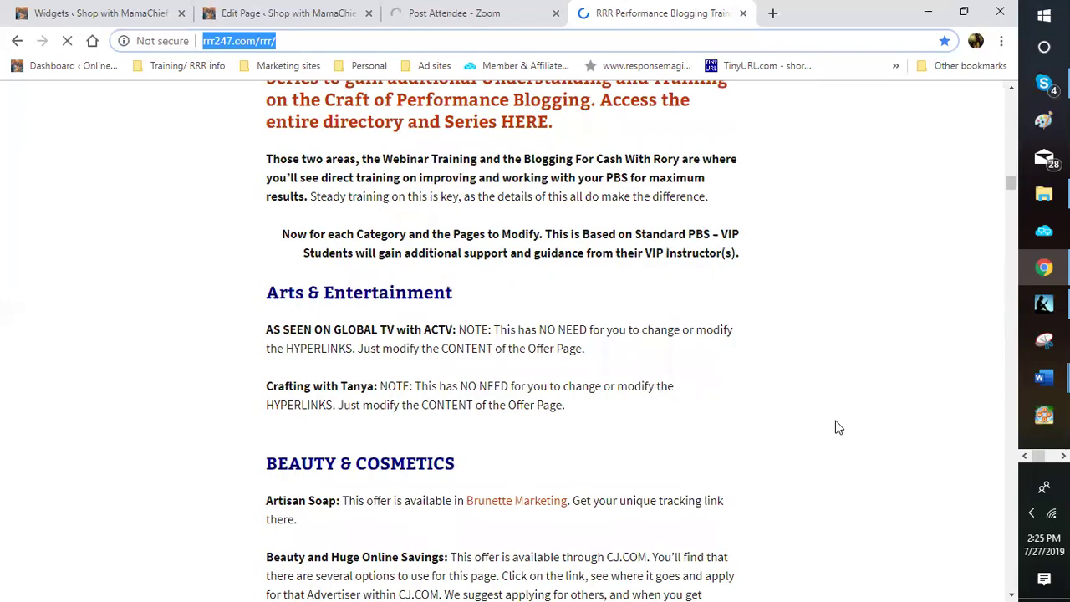
scroll(839, 427, "down", 6)
scroll(838, 427, "down", 6)
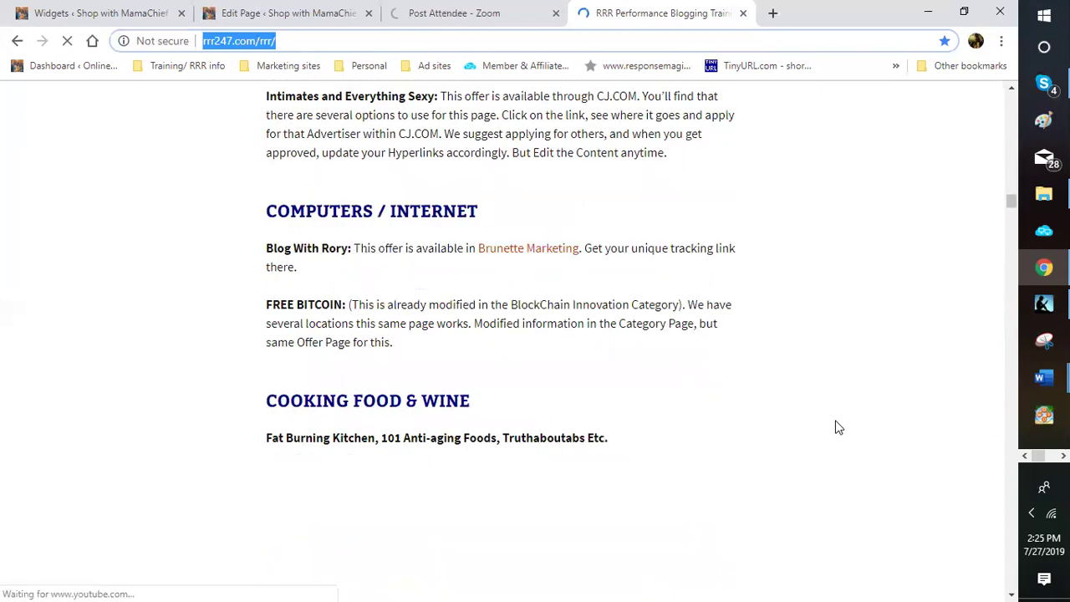
scroll(839, 427, "down", 3)
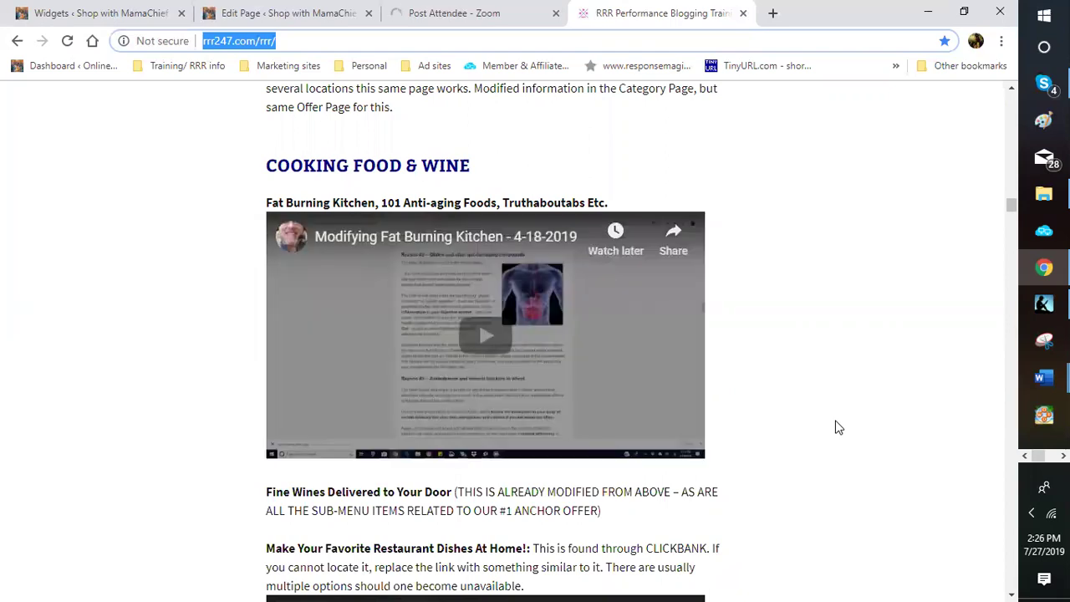
scroll(839, 427, "up", 1)
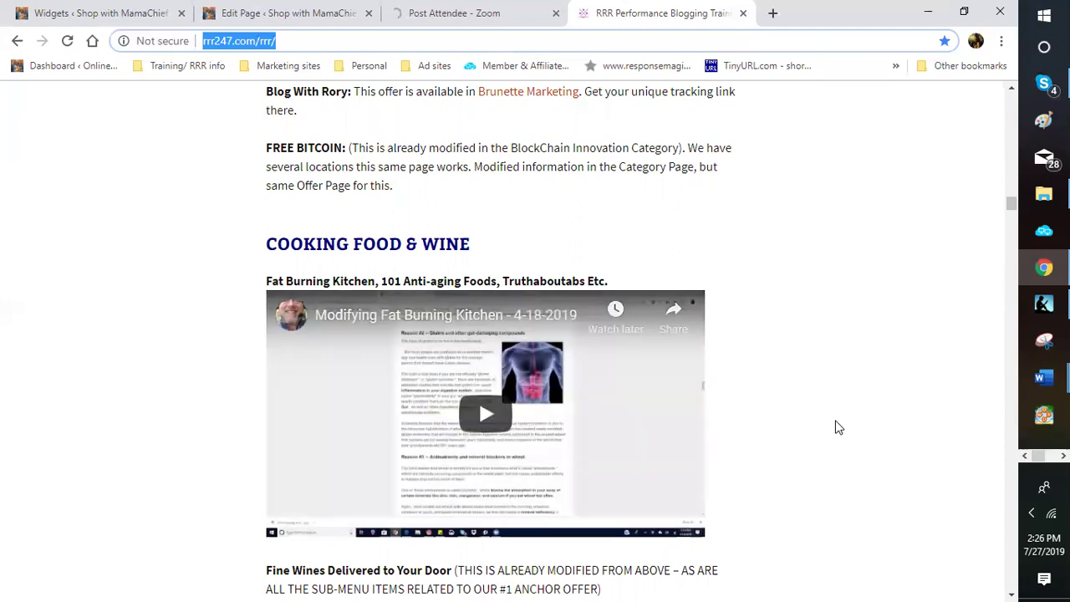
scroll(839, 427, "down", 2)
scroll(839, 427, "down", 3)
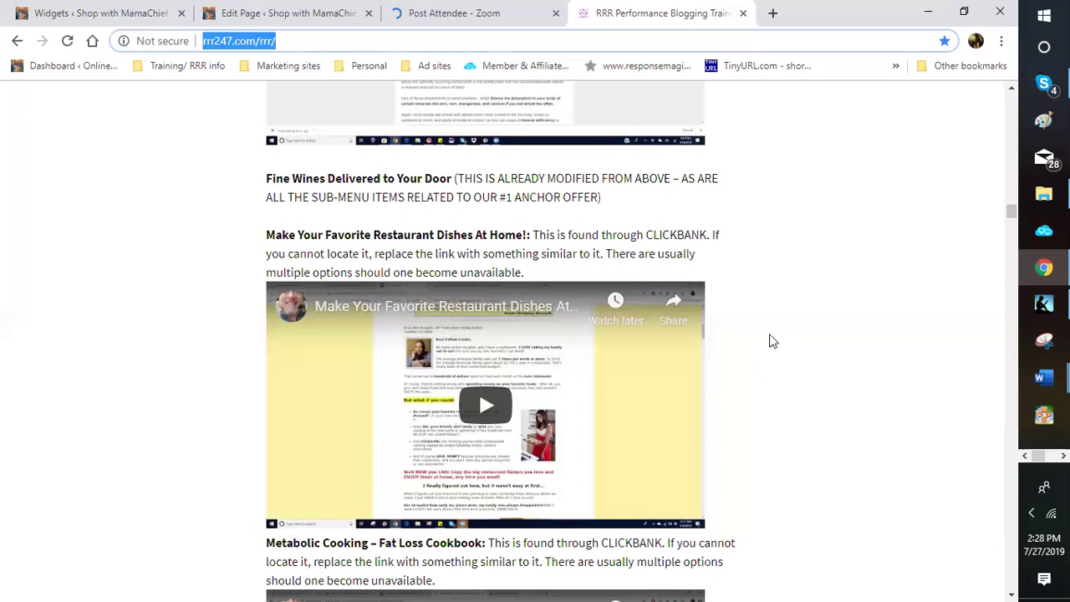
scroll(788, 277, "up", 2)
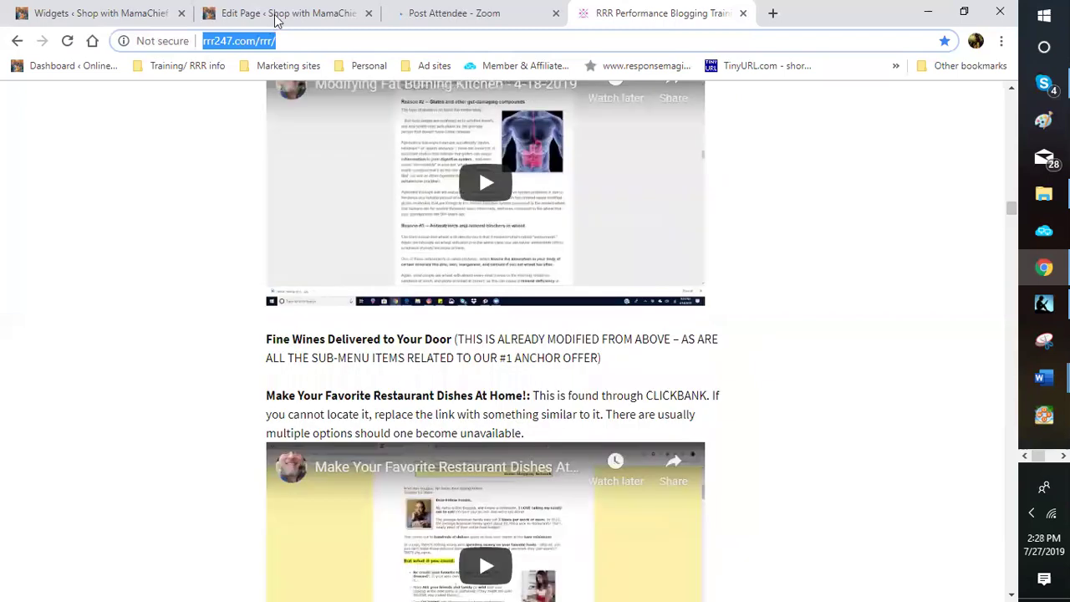
scroll(278, 20, "up", 5)
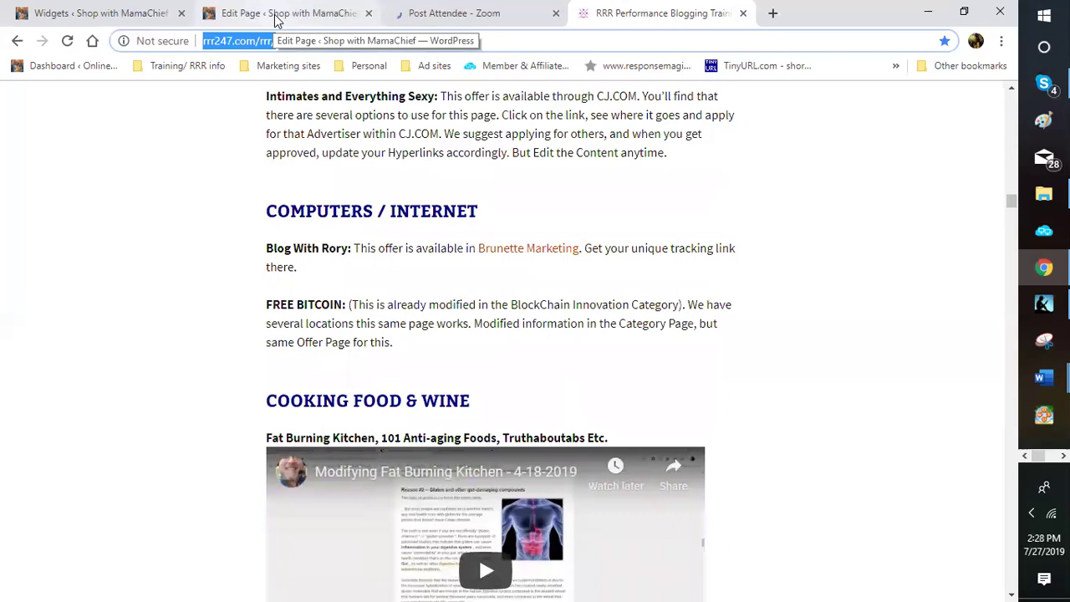
- Visit the Shop with MamaChief site from the wine page editor and open its Beauty & Cosmetics page for editing
left_click(278, 15)
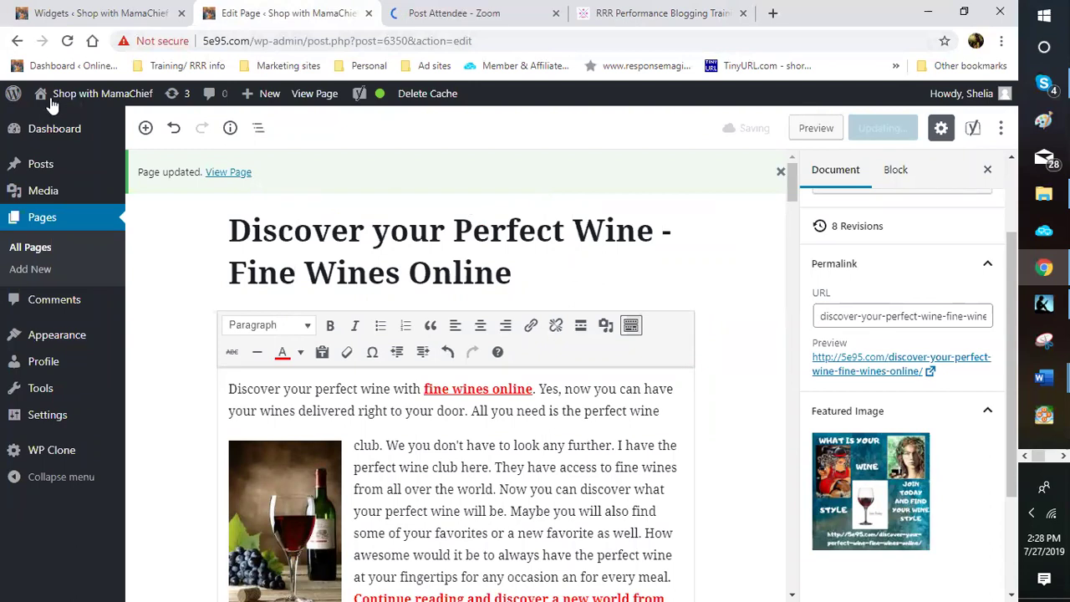
scroll(79, 99, "down", 2)
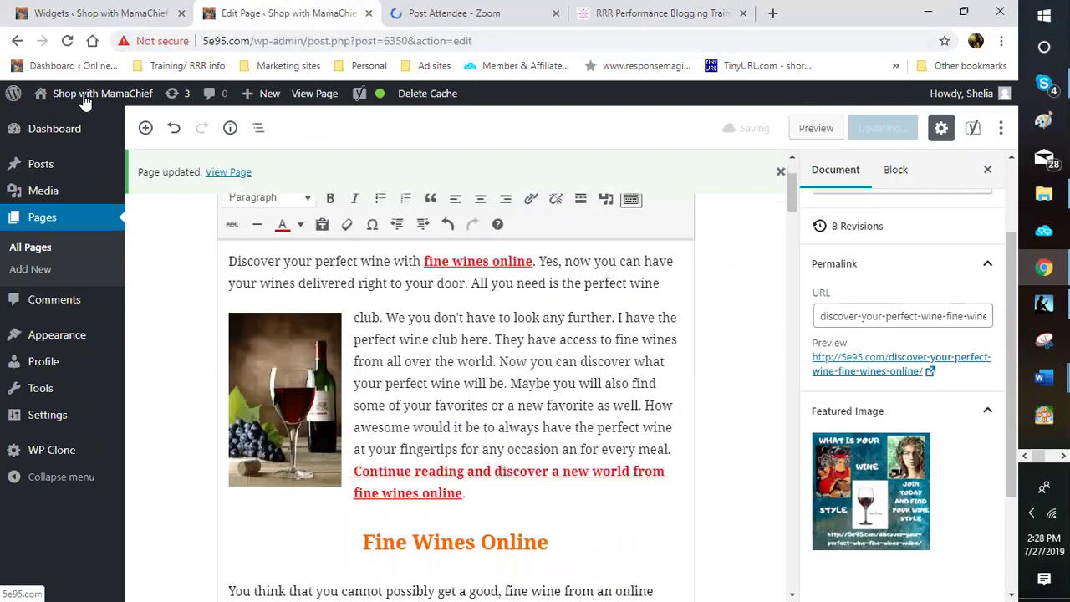
scroll(84, 99, "down", 1)
mouse_move(83, 99)
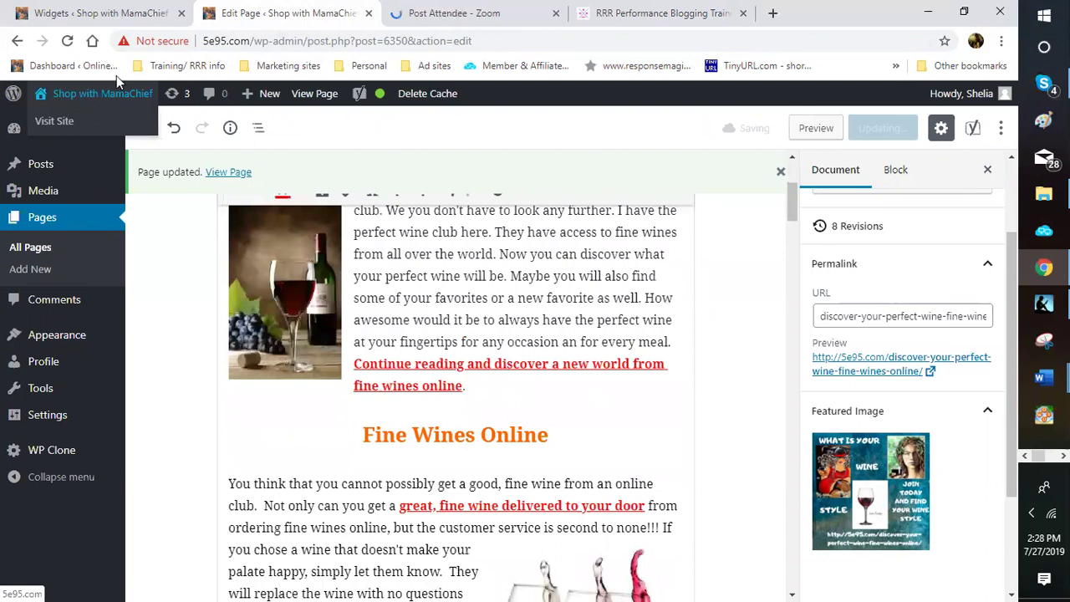
left_click(57, 121)
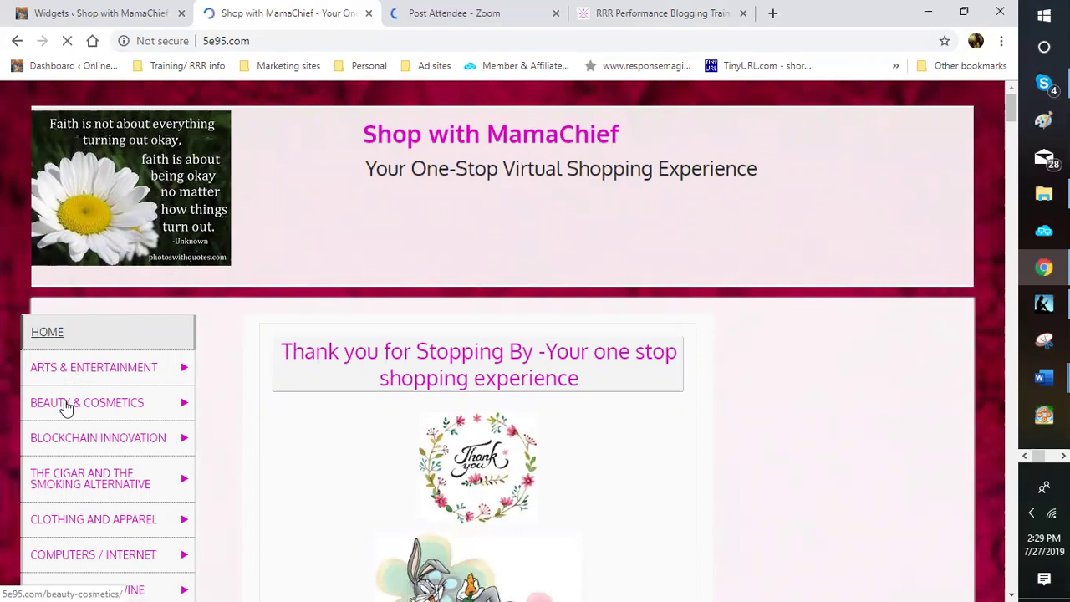
mouse_move(134, 407)
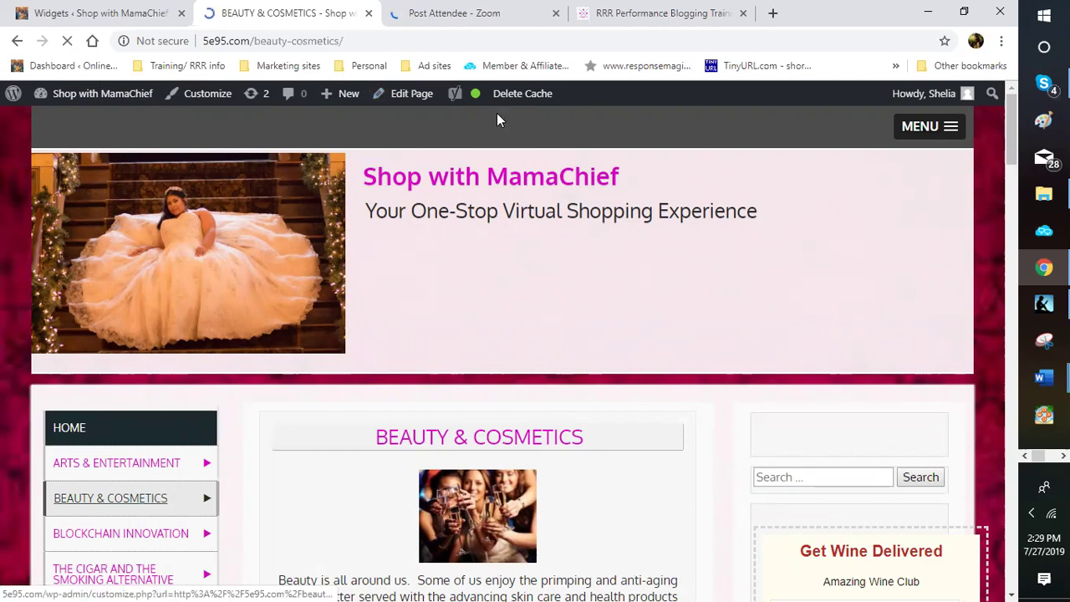
left_click(406, 100)
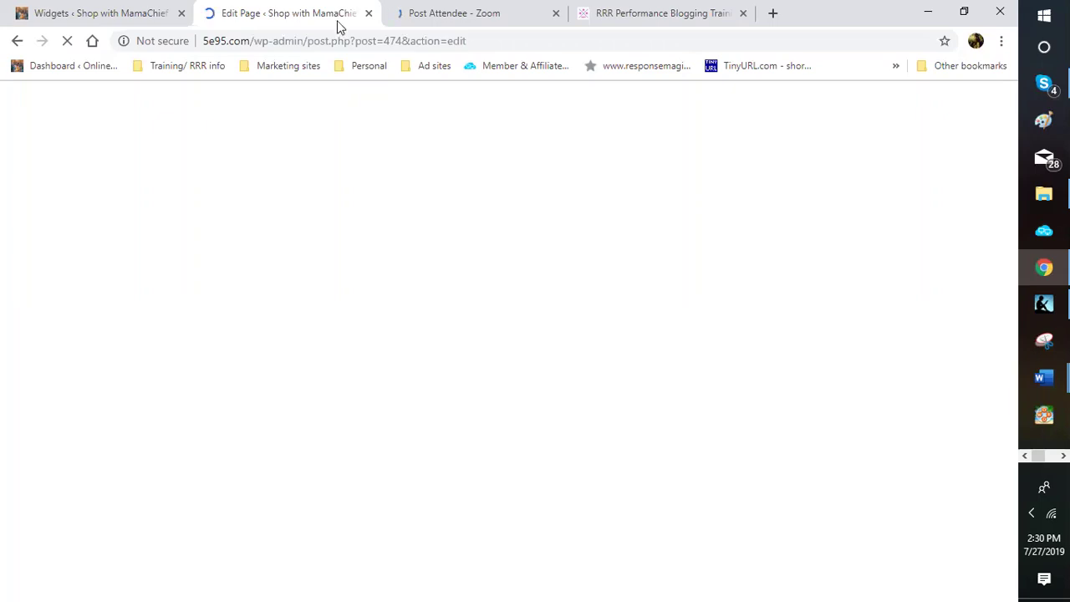
- Return to the Widgets browser tab and open the site's dashboard and its list of all pages
left_click(119, 19)
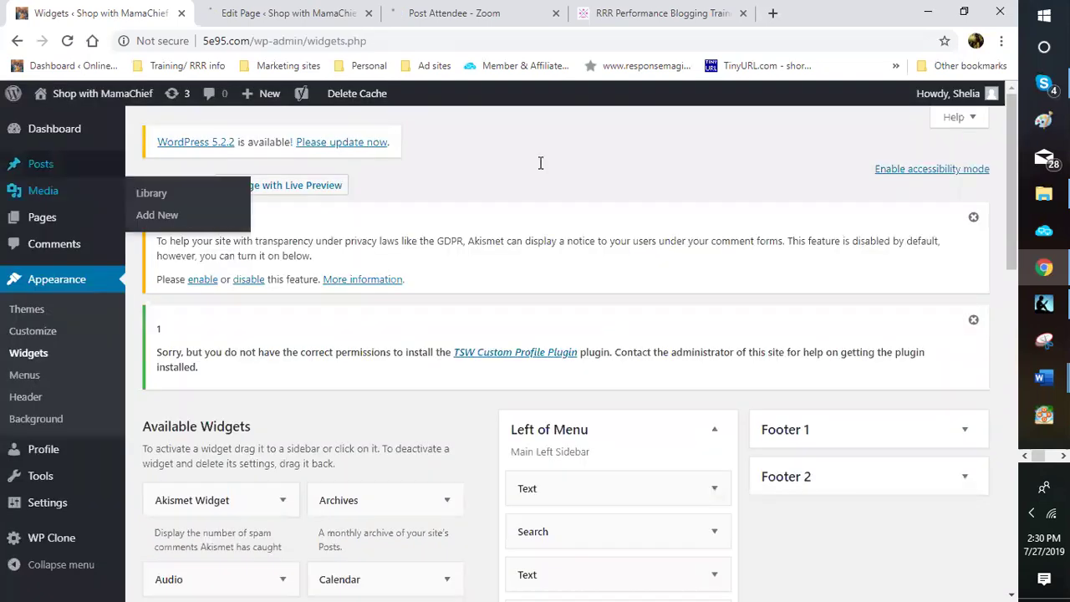
left_click(54, 139)
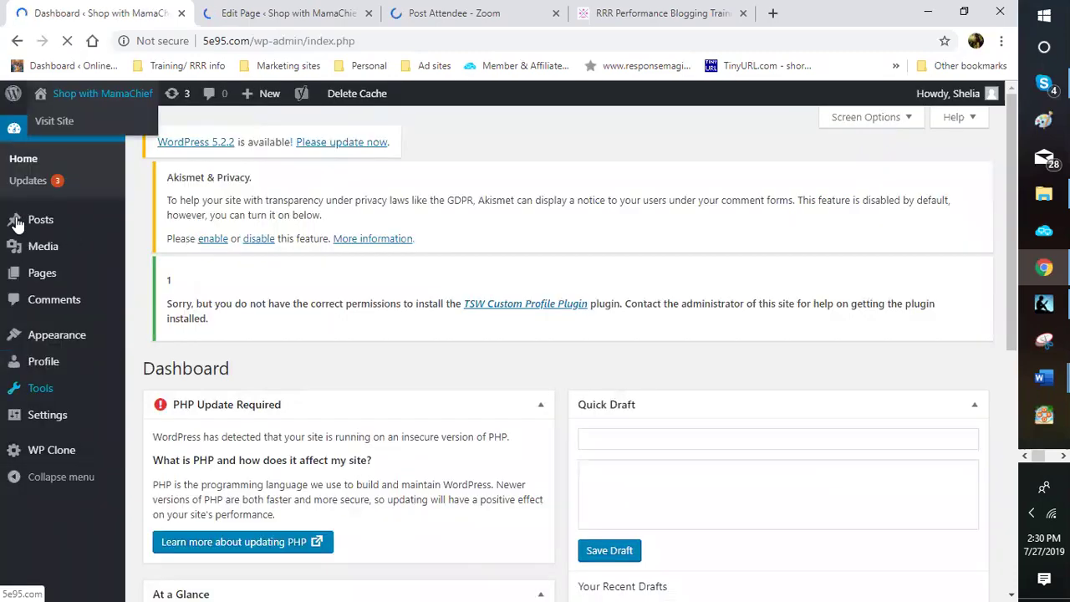
left_click(63, 286)
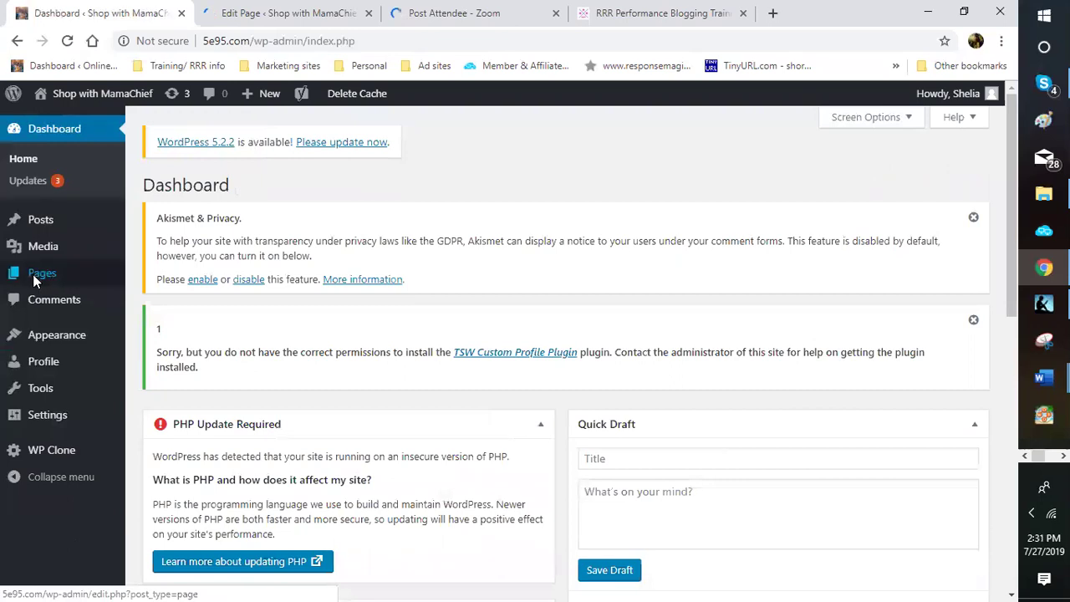
left_click(144, 279)
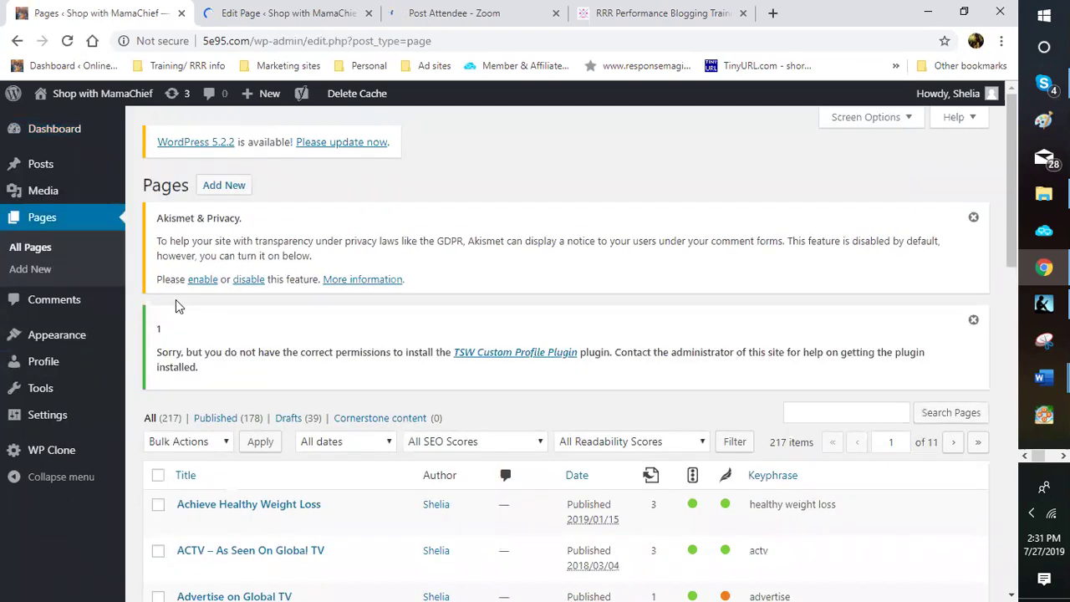
scroll(191, 282, "down", 3)
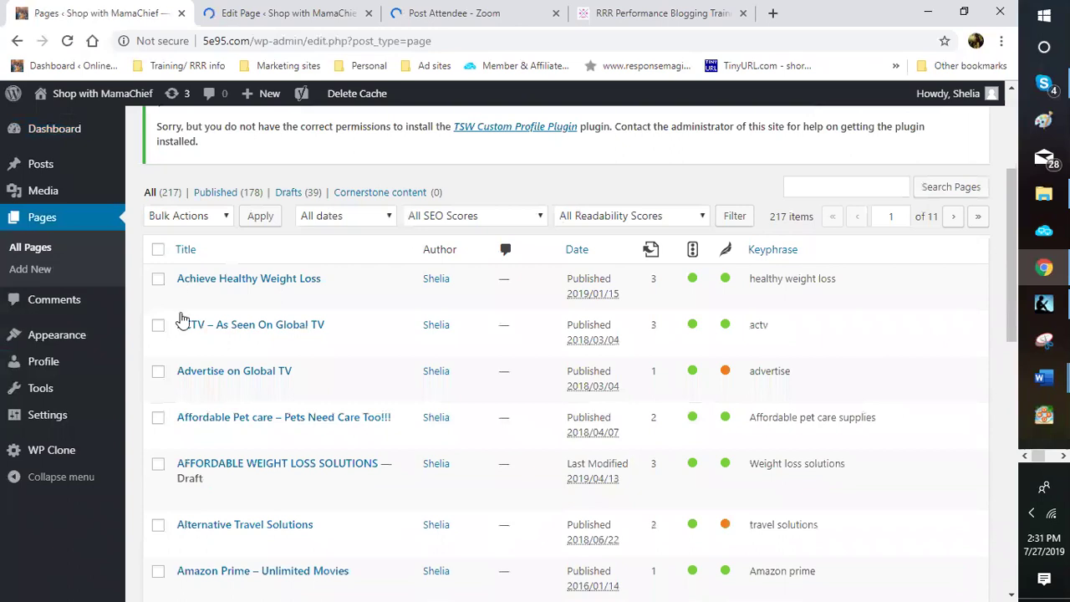
scroll(180, 326, "down", 1)
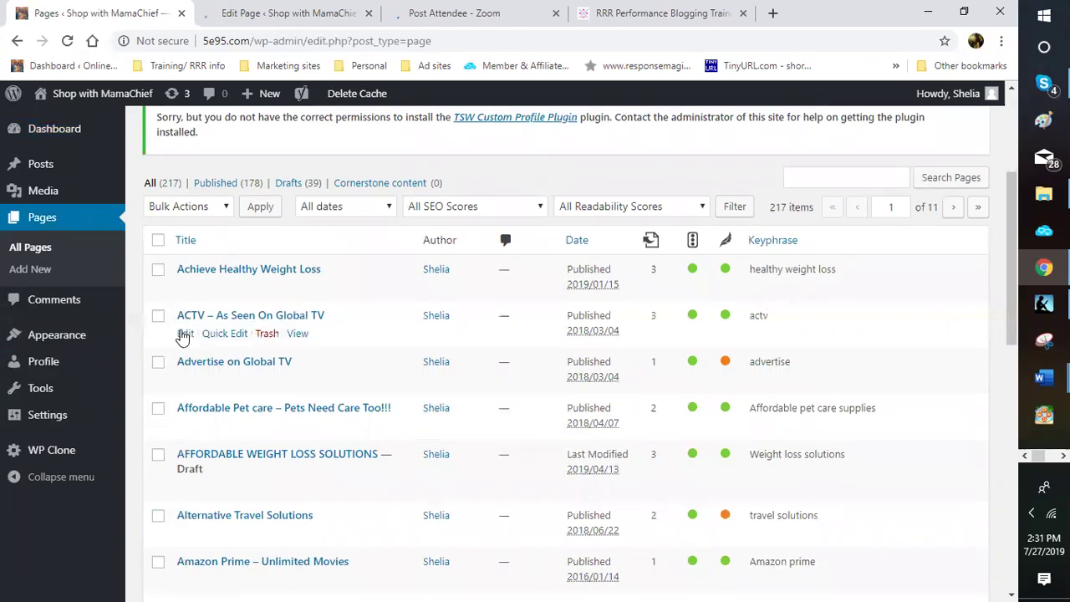
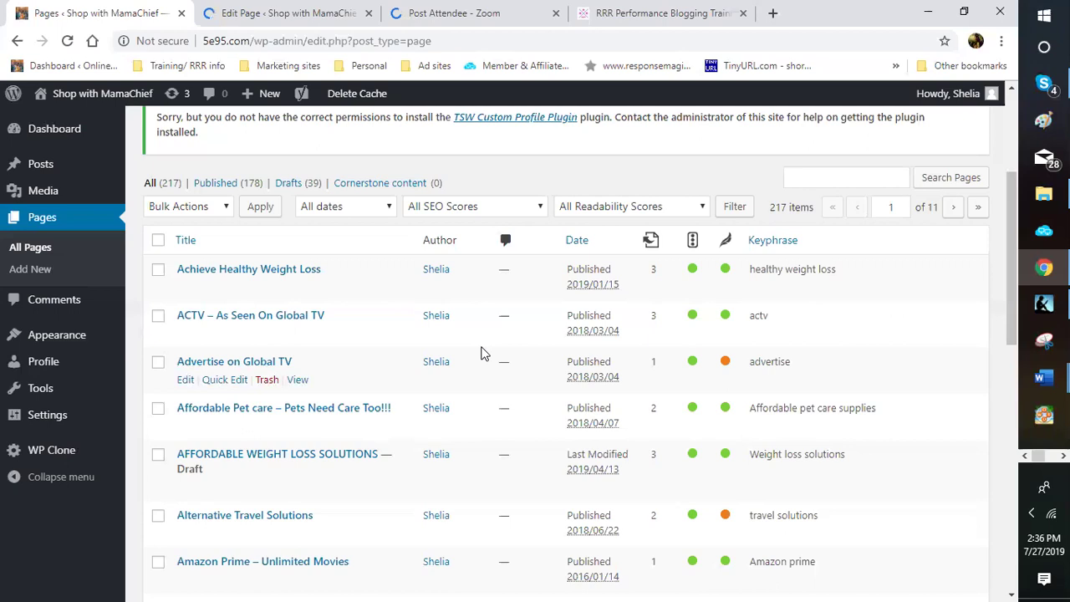
- Examine the SEO scores, readability scores and keyphrases of the listed pages, from Achieve Healthy Weight Loss to Binary Options Trading Signals Live!
scroll(350, 297, "down", 3)
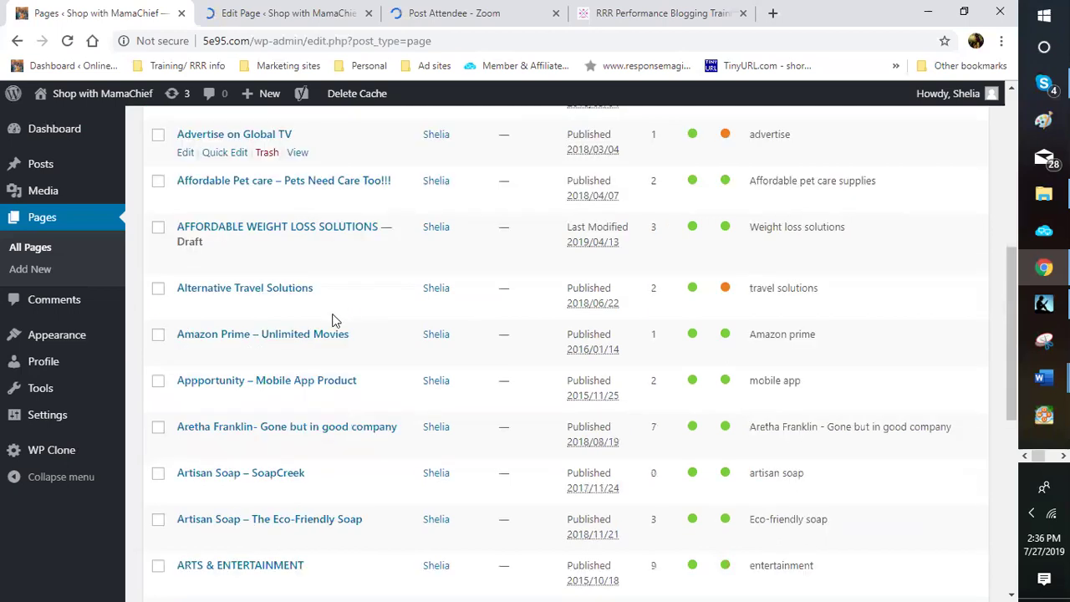
scroll(251, 368, "up", 2)
scroll(179, 375, "up", 2)
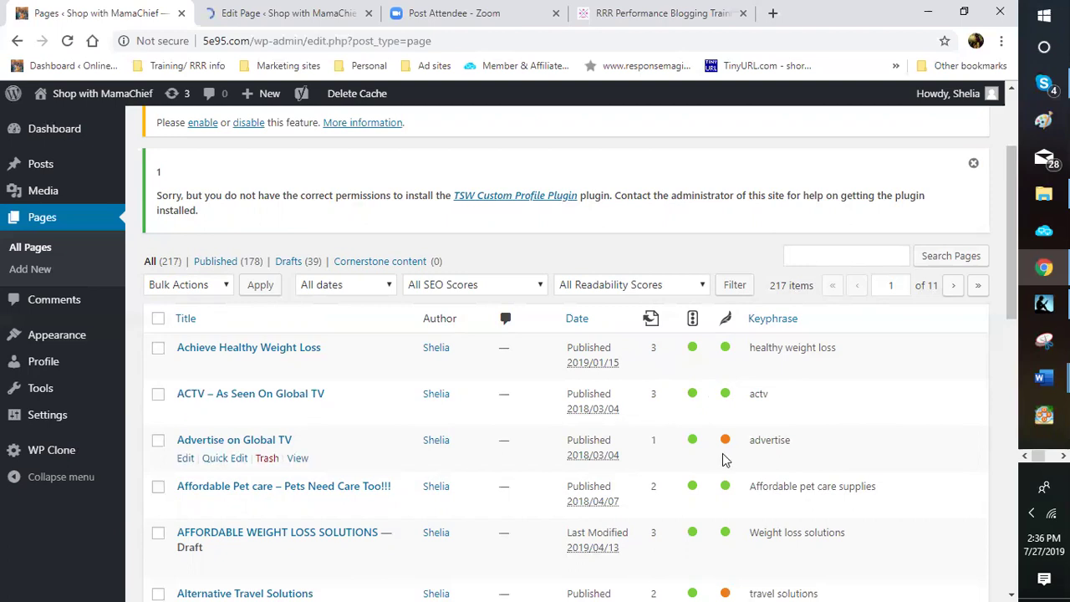
scroll(710, 392, "down", 1)
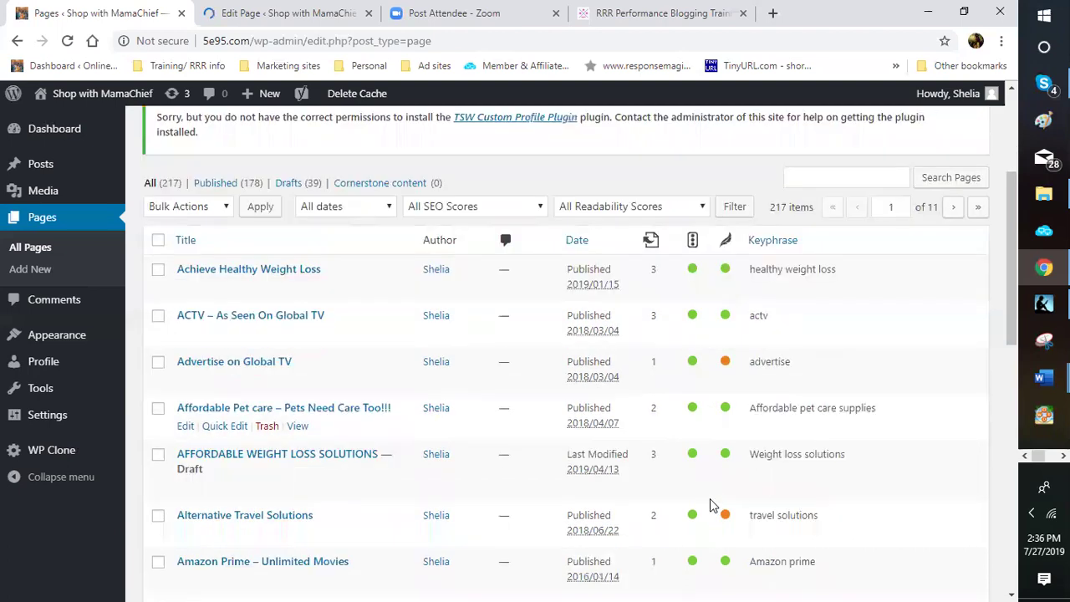
scroll(709, 326, "down", 5)
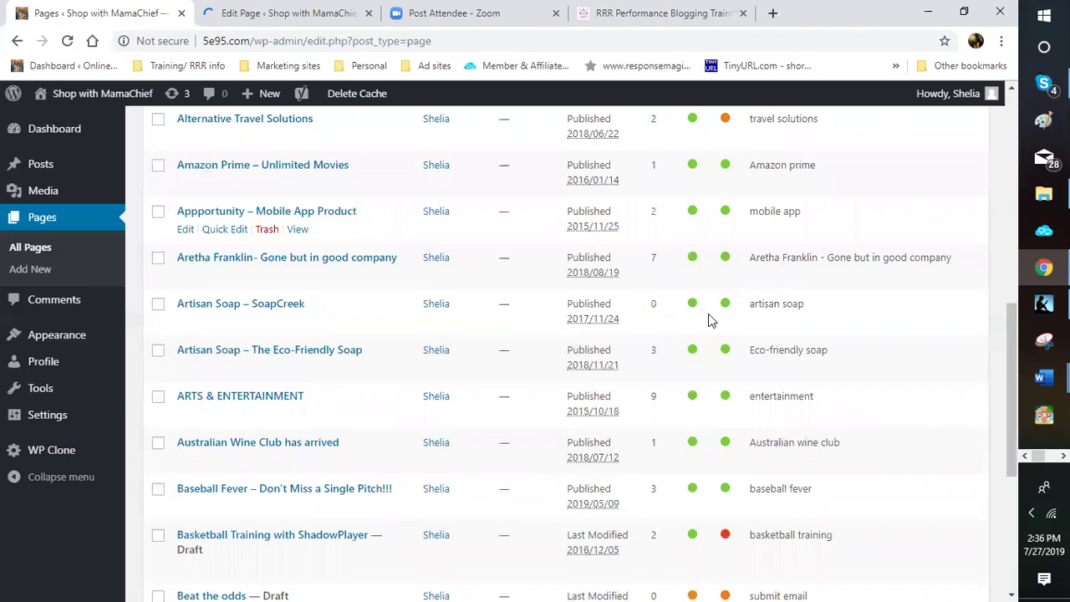
scroll(211, 330, "down", 3)
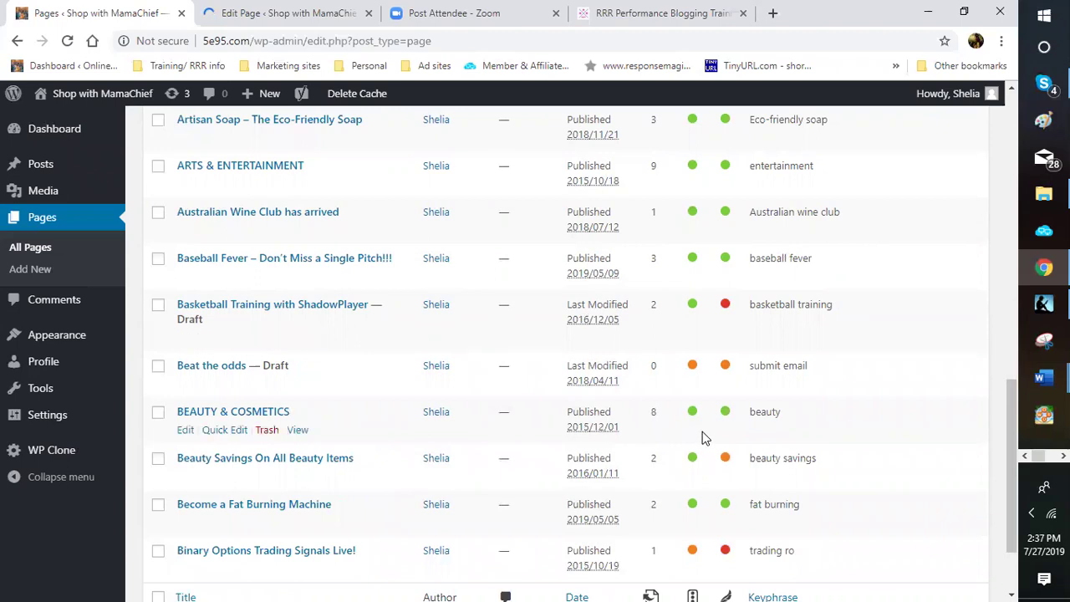
scroll(691, 440, "down", 2)
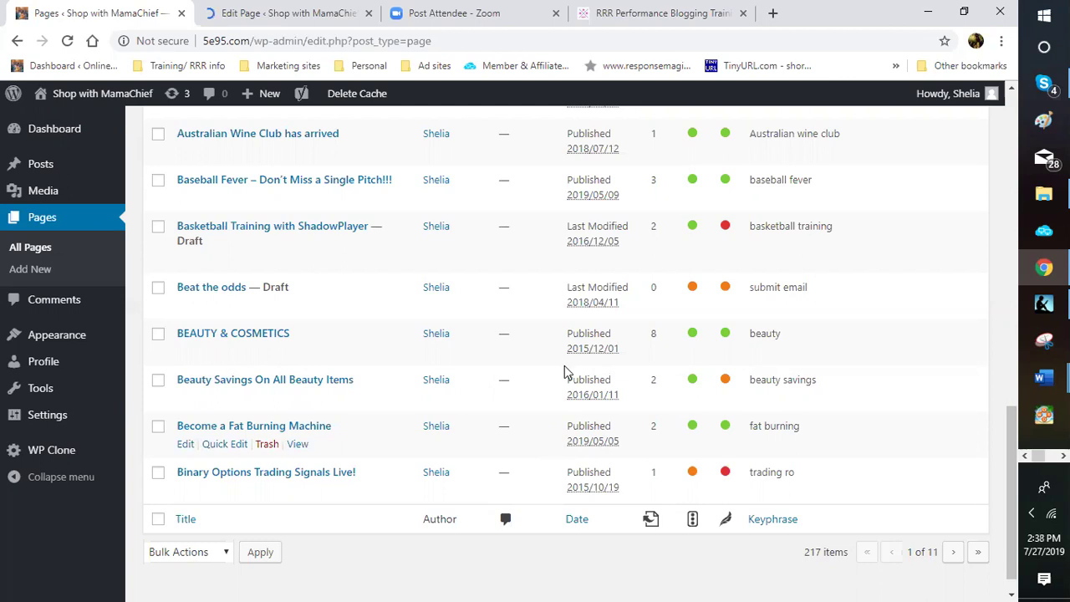
scroll(565, 372, "down", 1)
scroll(564, 372, "up", 2)
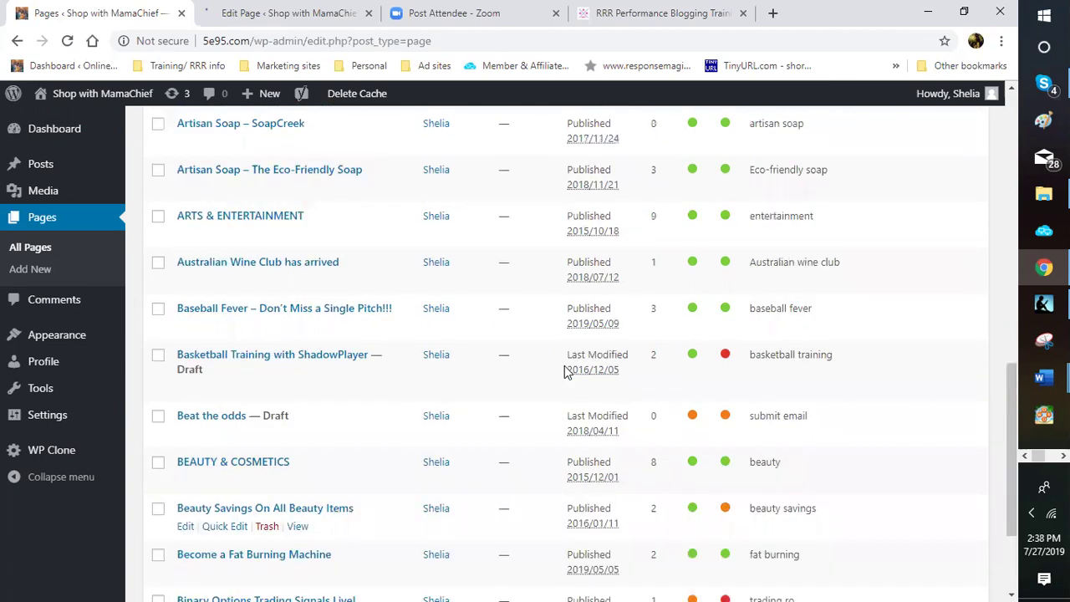
scroll(564, 372, "up", 6)
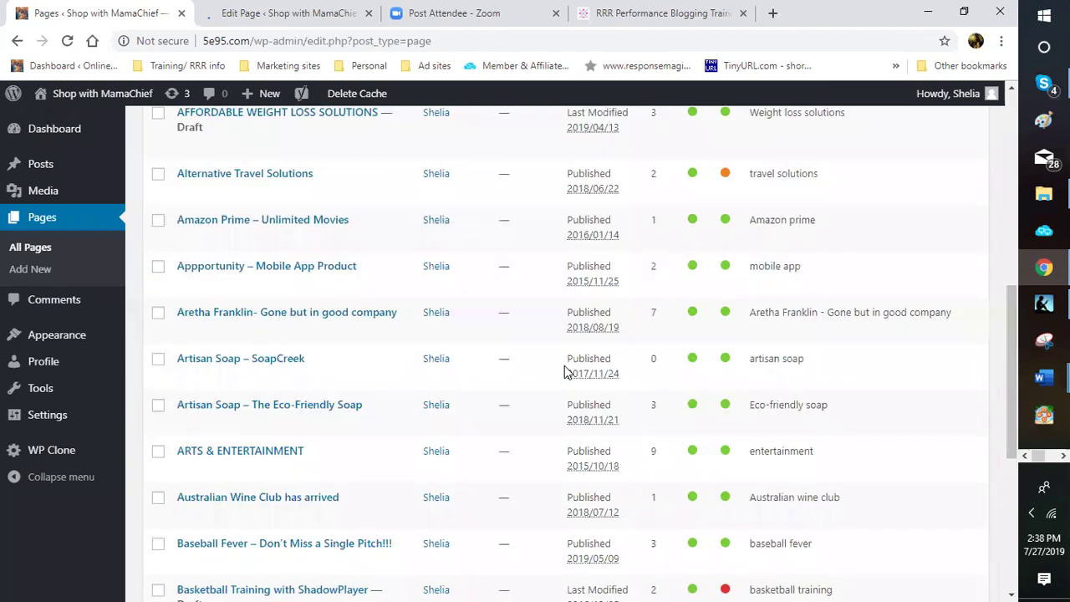
scroll(564, 372, "down", 3)
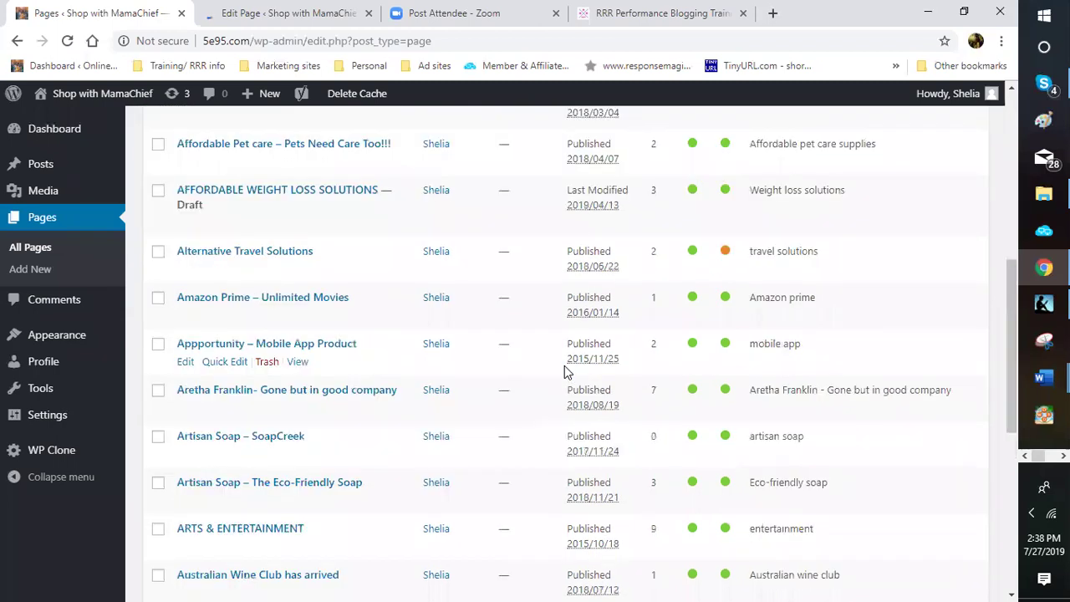
scroll(565, 372, "down", 6)
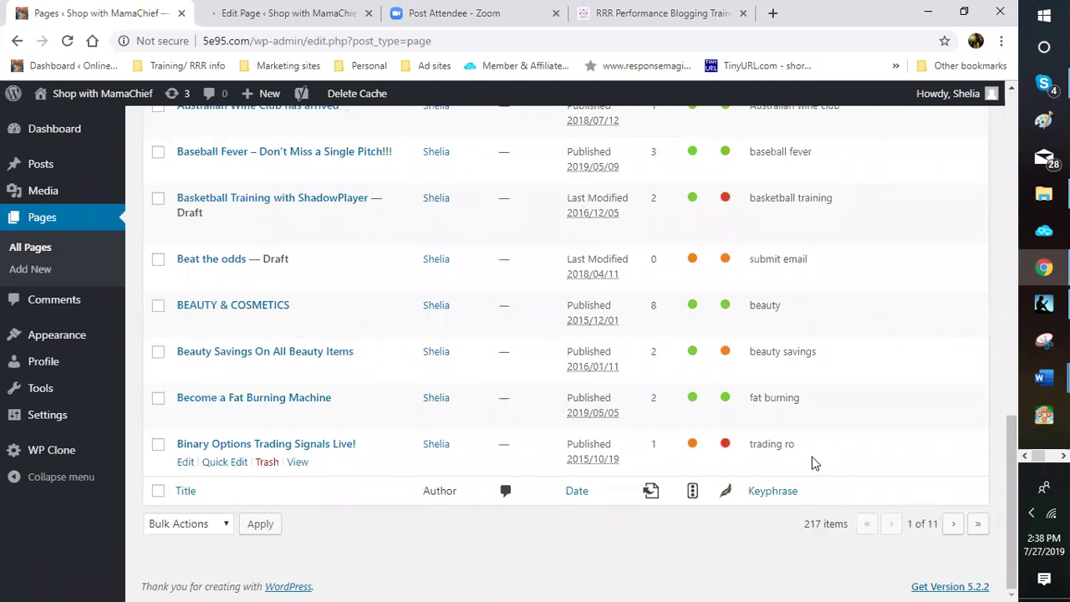
scroll(812, 456, "up", 1)
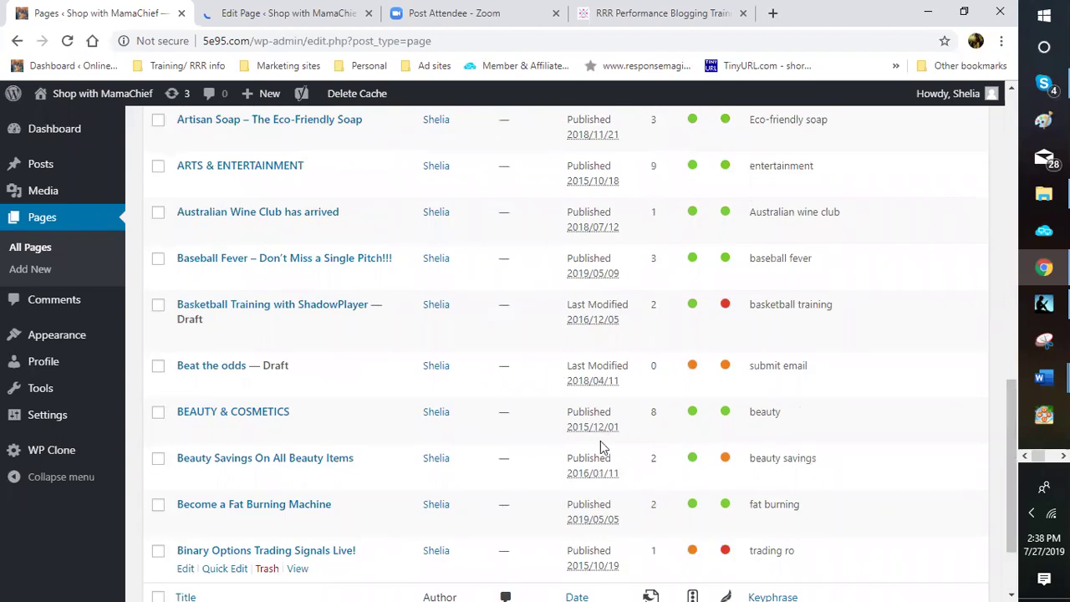
- Review the SEO scores, readability scores and keyphrases on the first page of the site's page list again
scroll(484, 362, "up", 8)
scroll(484, 362, "up", 3)
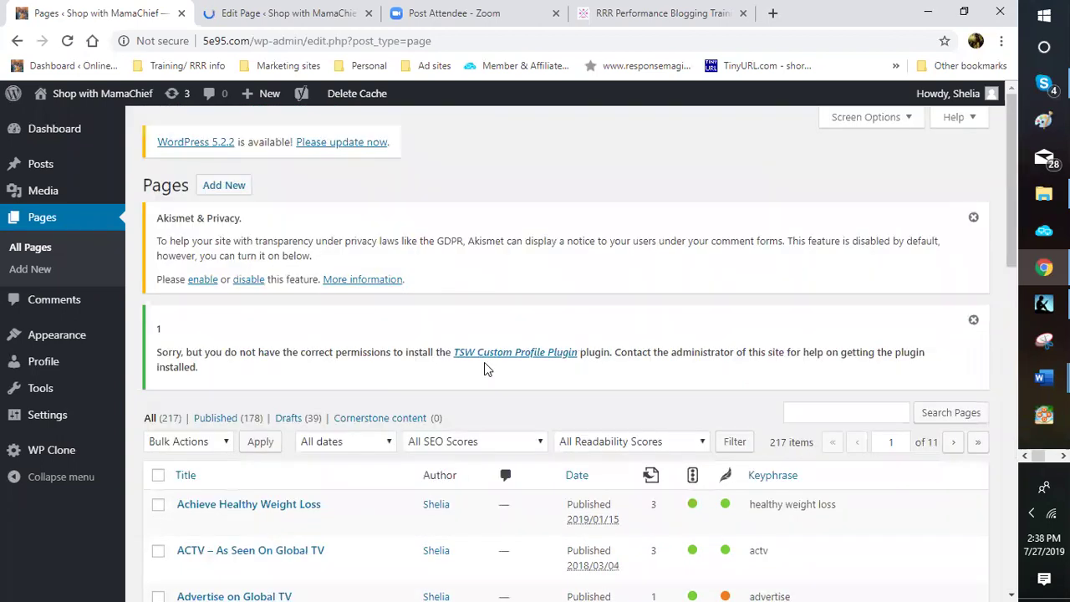
scroll(484, 363, "down", 2)
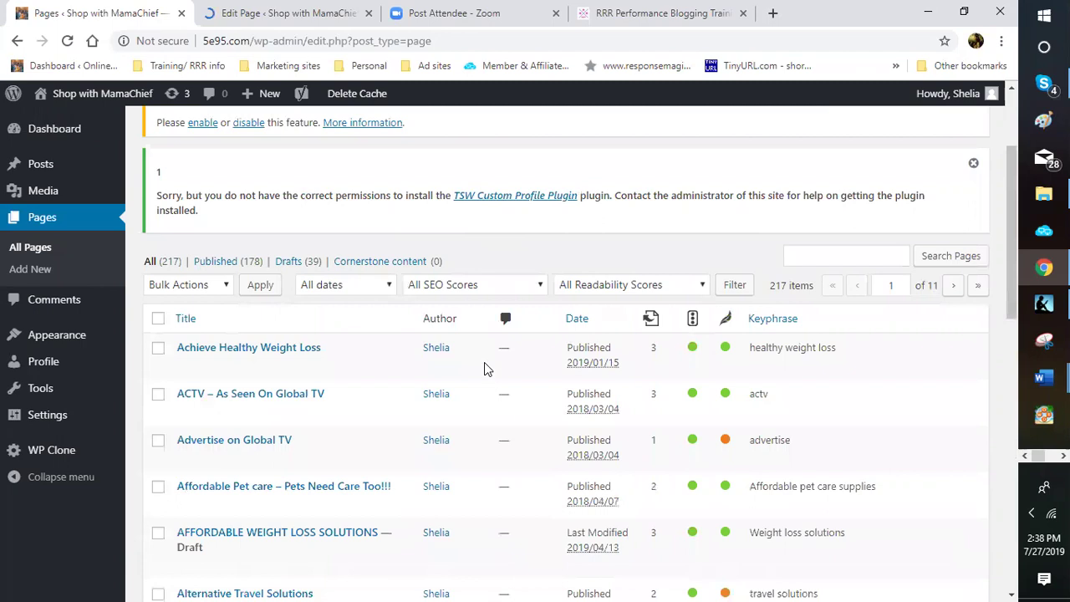
mouse_move(484, 362)
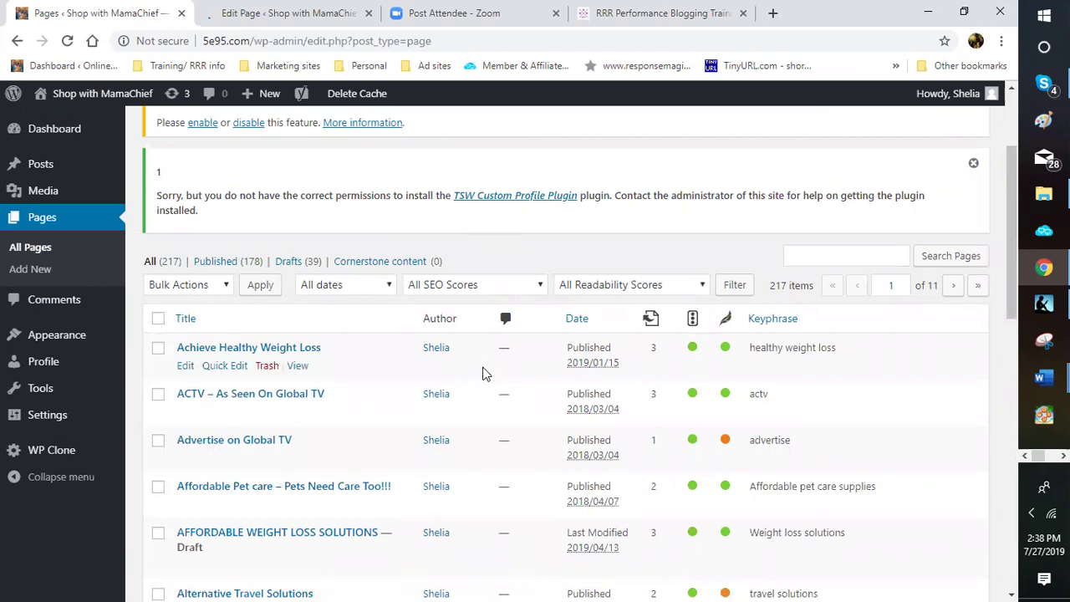
scroll(483, 373, "down", 1)
scroll(483, 373, "down", 1)
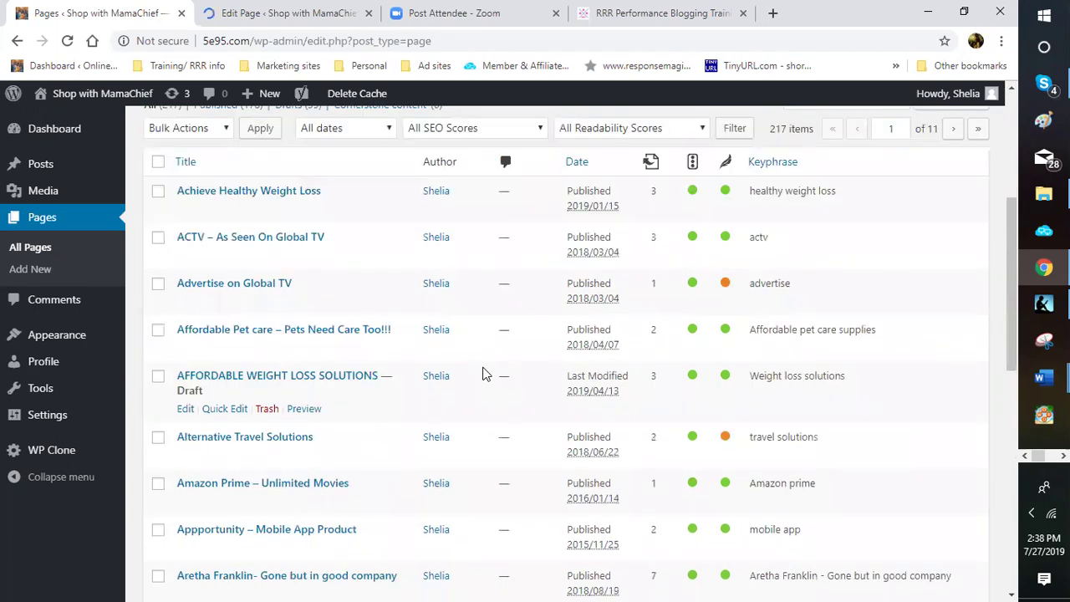
scroll(484, 373, "down", 2)
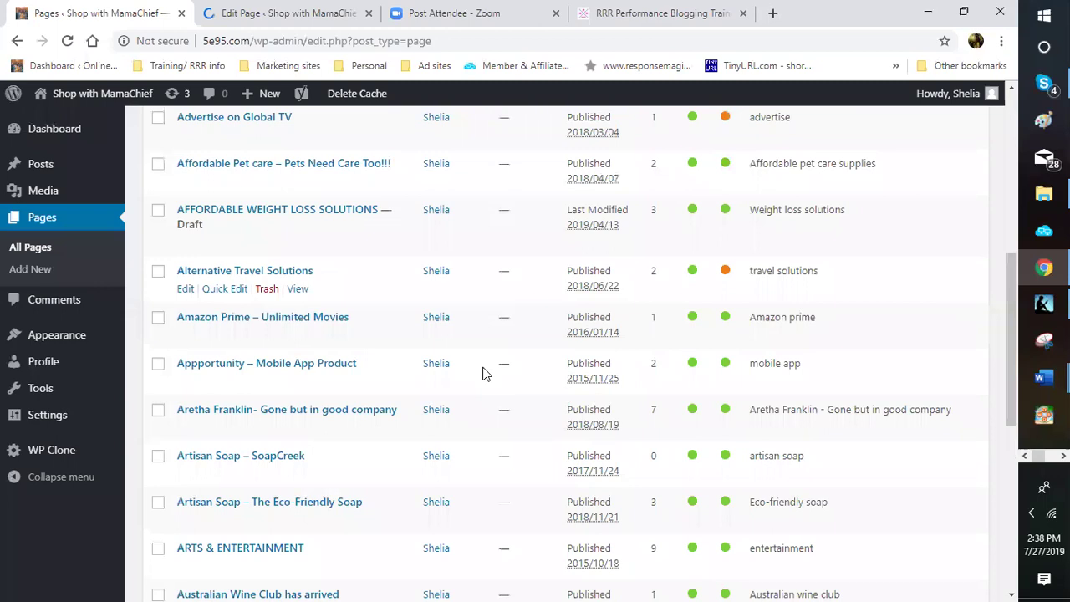
scroll(484, 373, "down", 3)
scroll(484, 373, "down", 2)
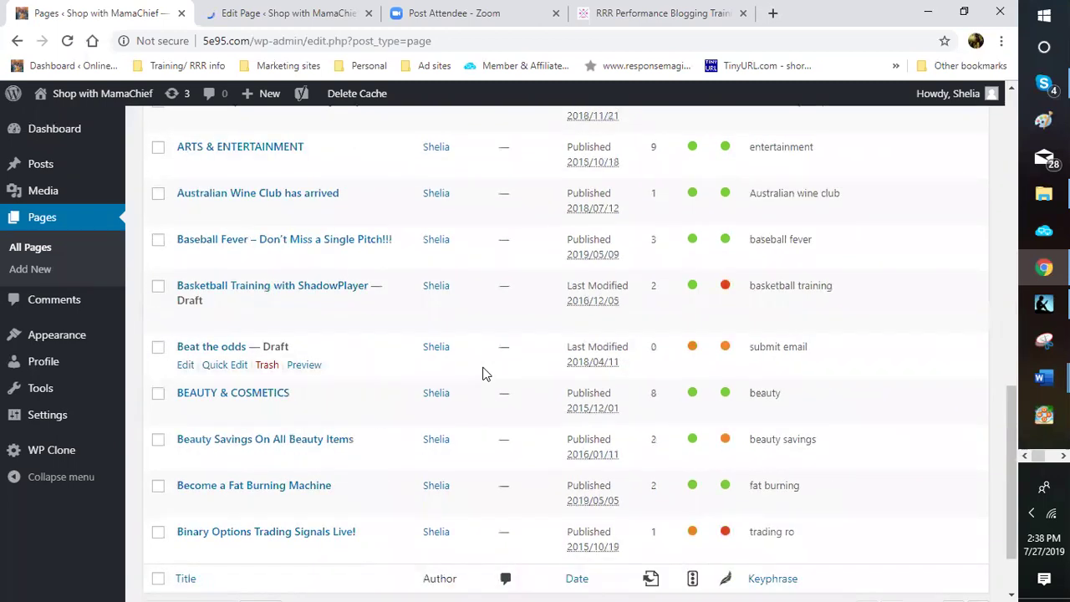
scroll(483, 372, "down", 1)
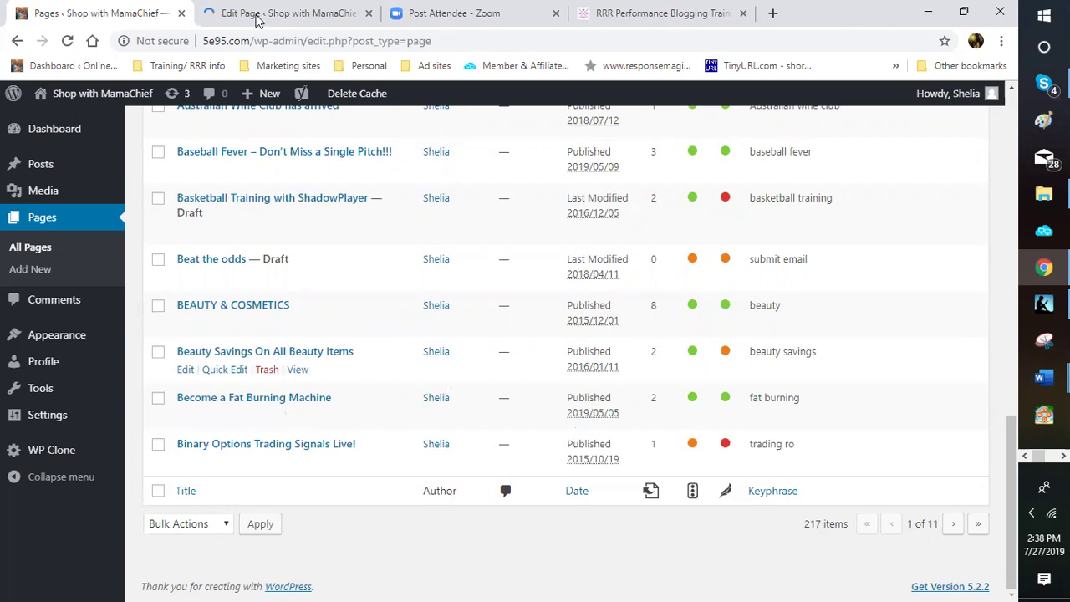
scroll(257, 21, "up", 3)
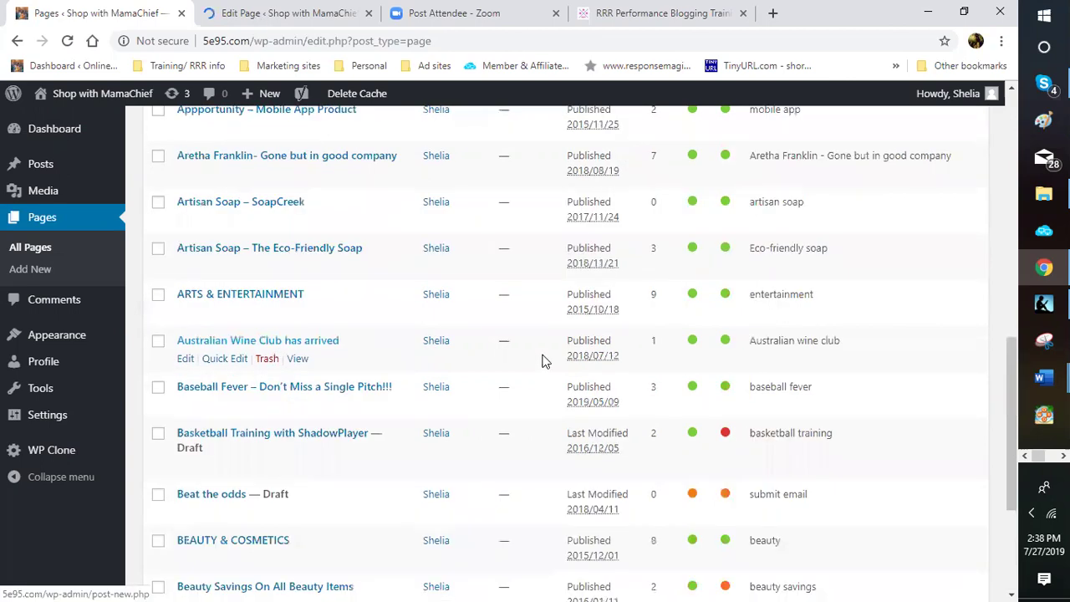
- Switch to the BEAUTY & COSMETICS page editor and examine its content, Yoast focus keyphrase and snippet preview
key("ctrl+Tab")
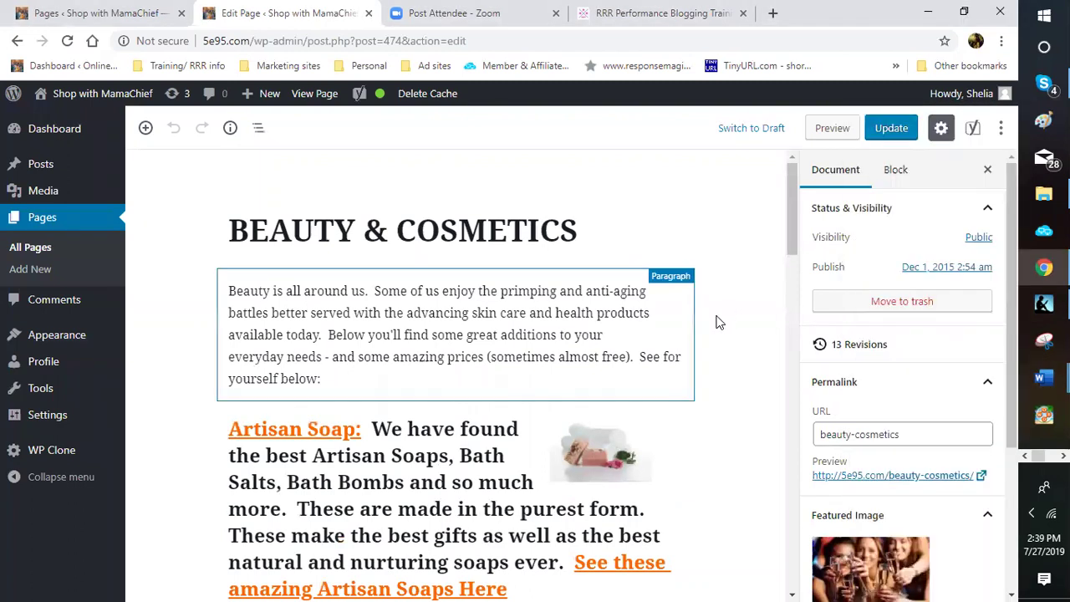
left_click(574, 328)
scroll(568, 332, "down", 7)
scroll(566, 330, "down", 5)
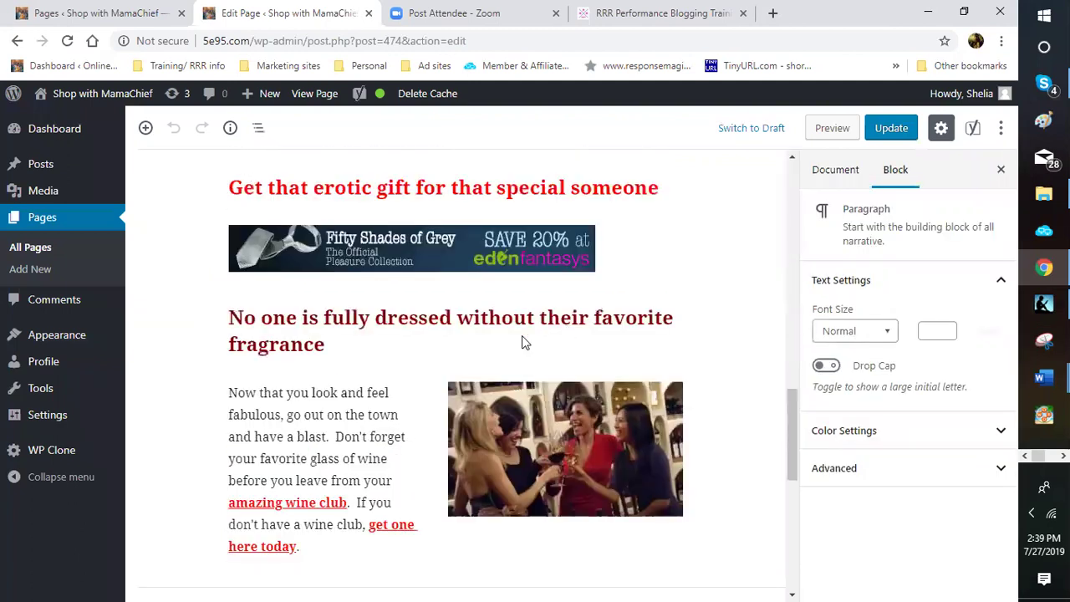
scroll(523, 342, "down", 10)
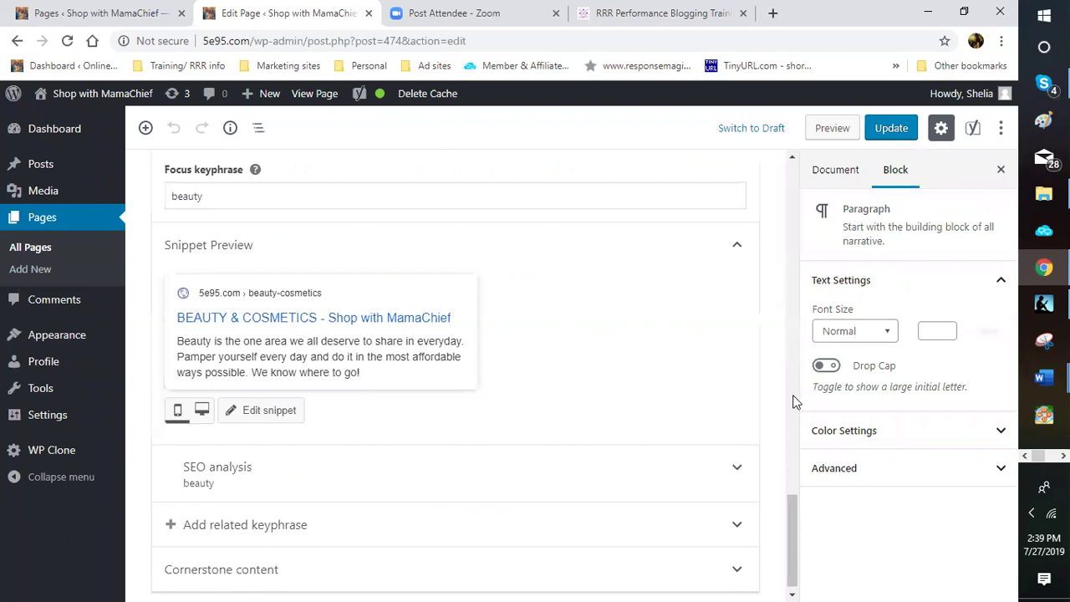
scroll(796, 402, "up", 1)
scroll(796, 402, "up", 5)
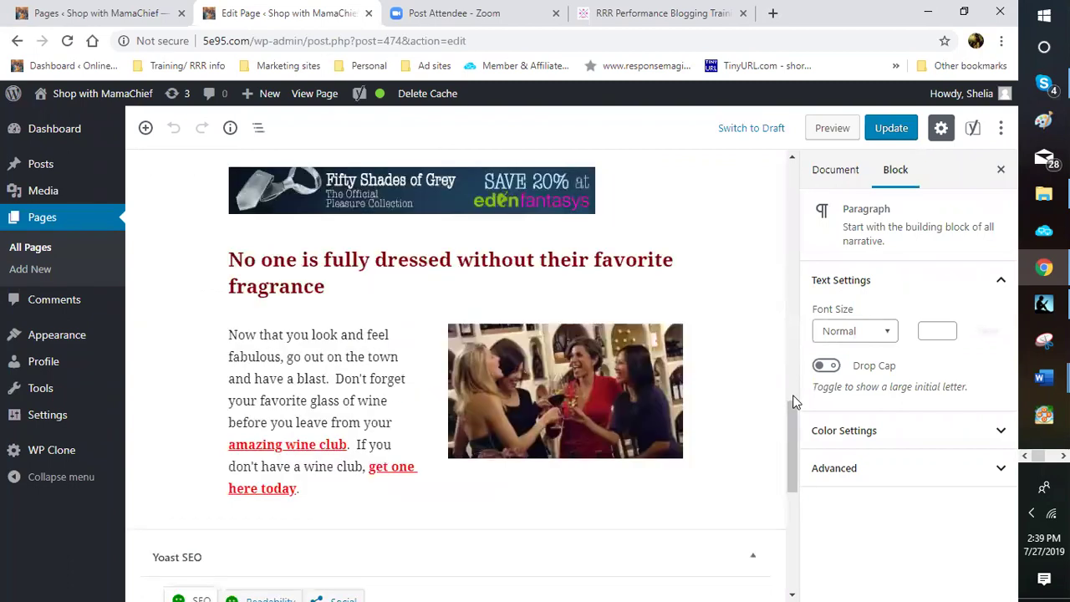
scroll(749, 401, "up", 2)
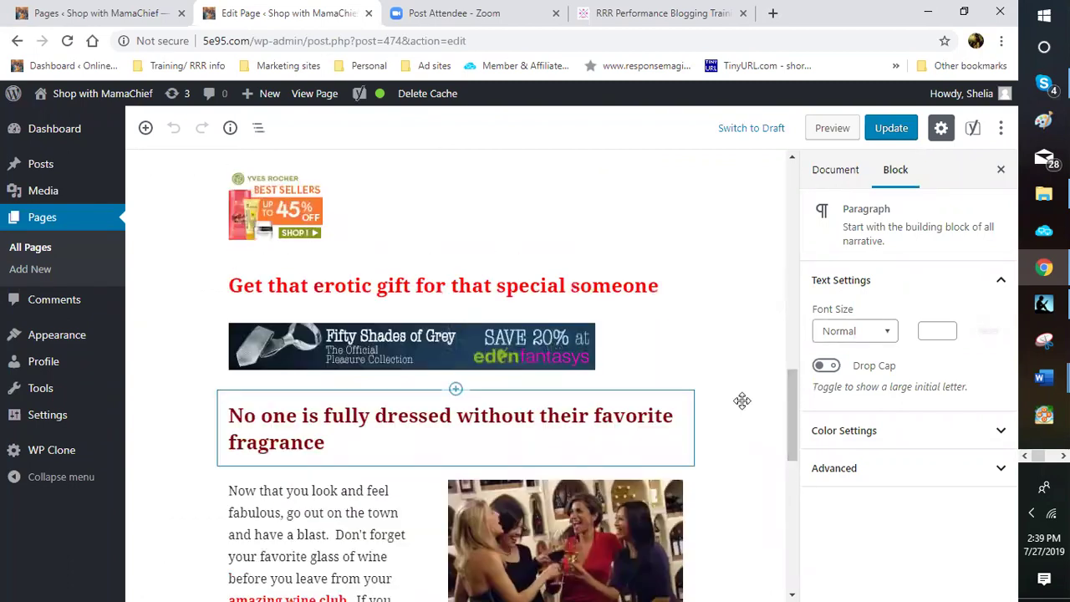
scroll(697, 390, "down", 5)
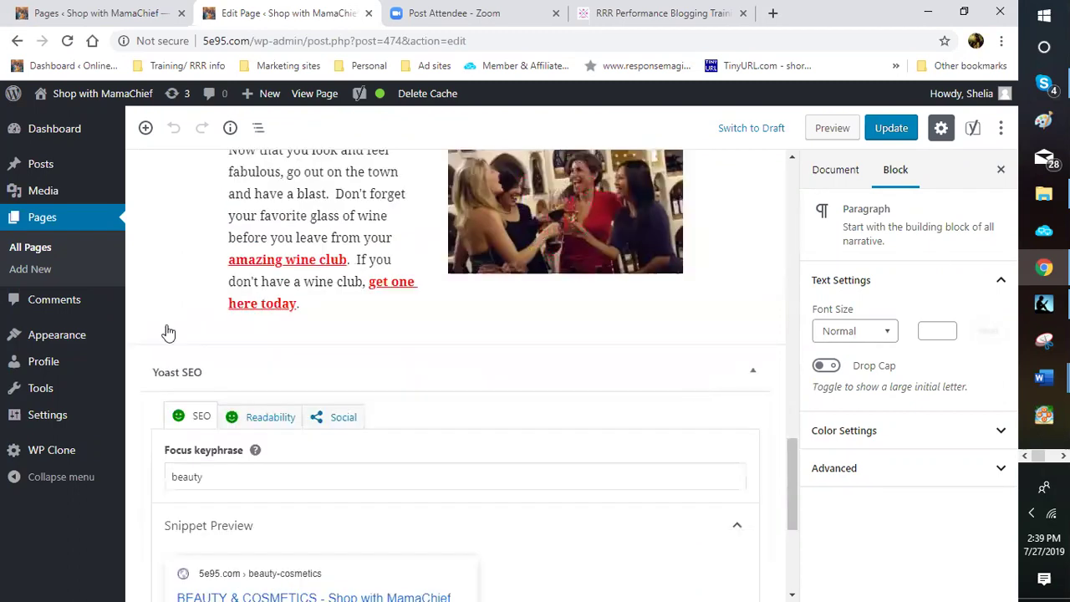
scroll(167, 332, "down", 2)
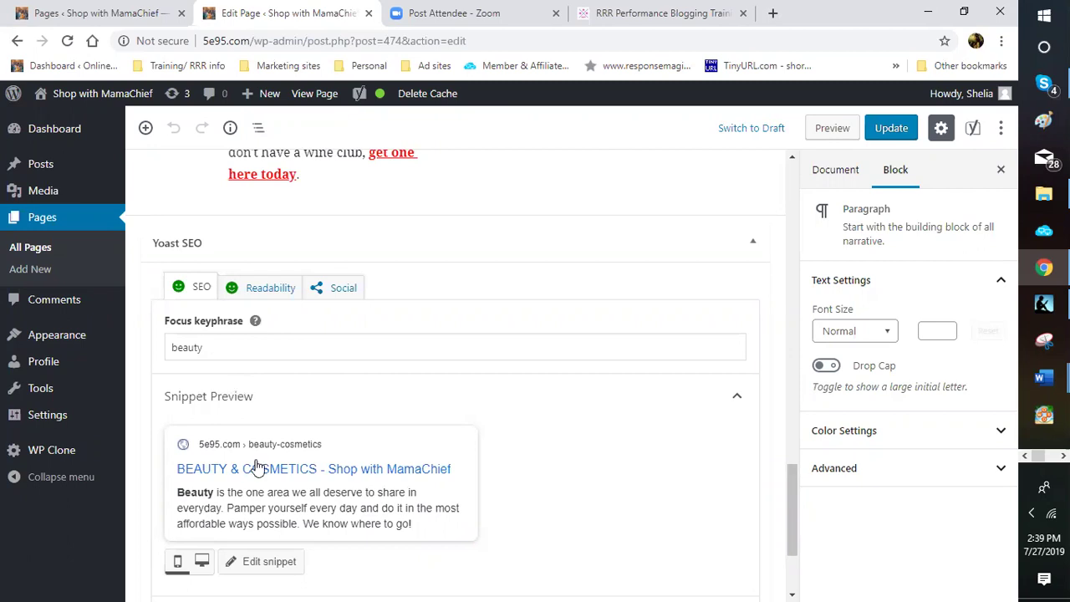
scroll(253, 460, "down", 2)
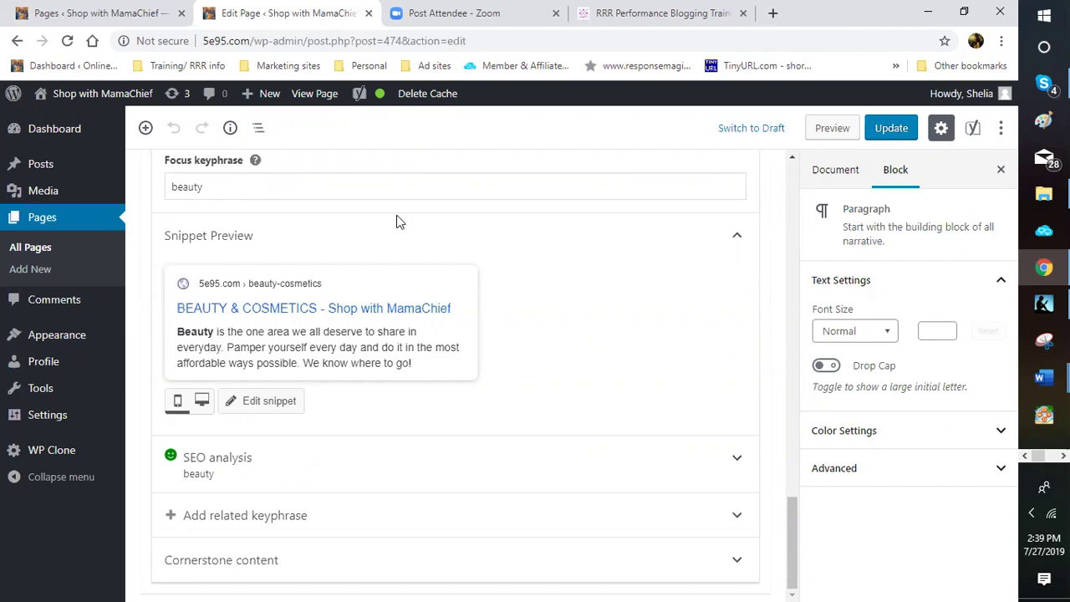
- Look over the offer banners above the Yoast SEO section again and return to the snippet preview
scroll(396, 222, "up", 10)
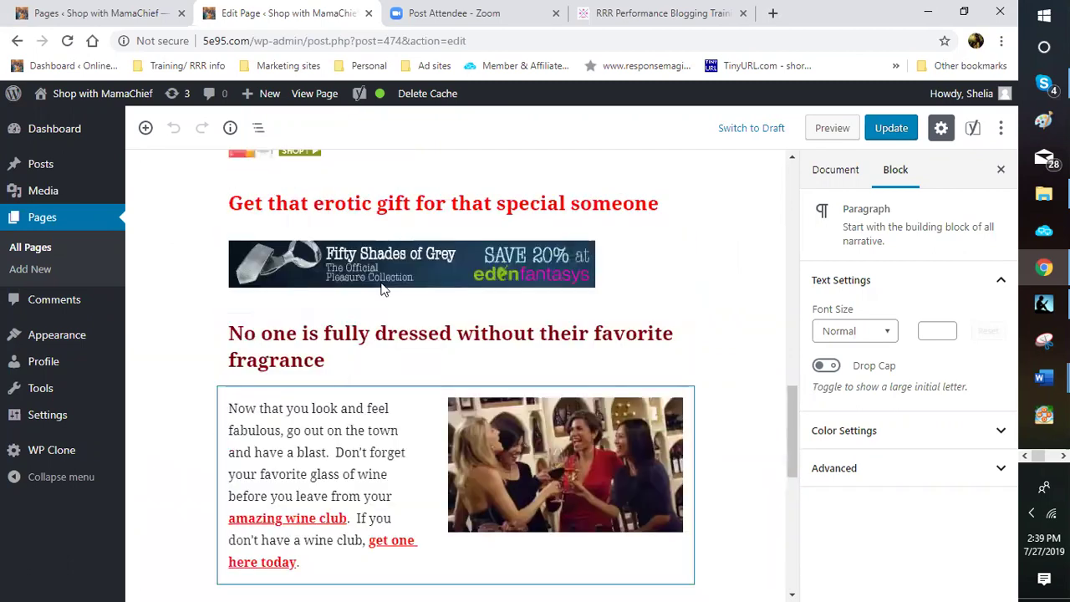
scroll(380, 290, "up", 2)
scroll(380, 289, "up", 1)
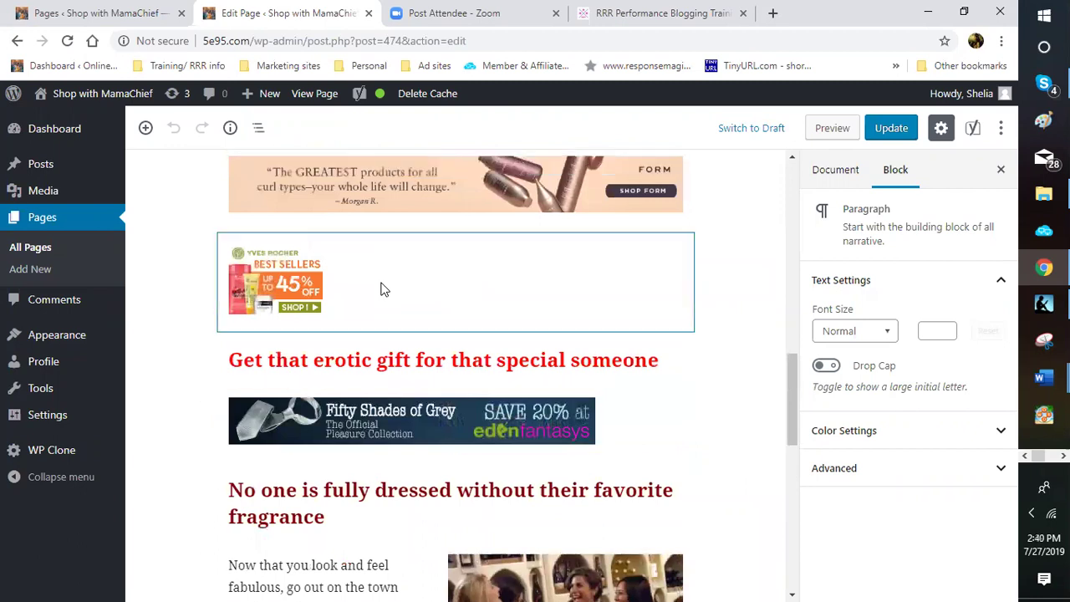
scroll(342, 319, "down", 1)
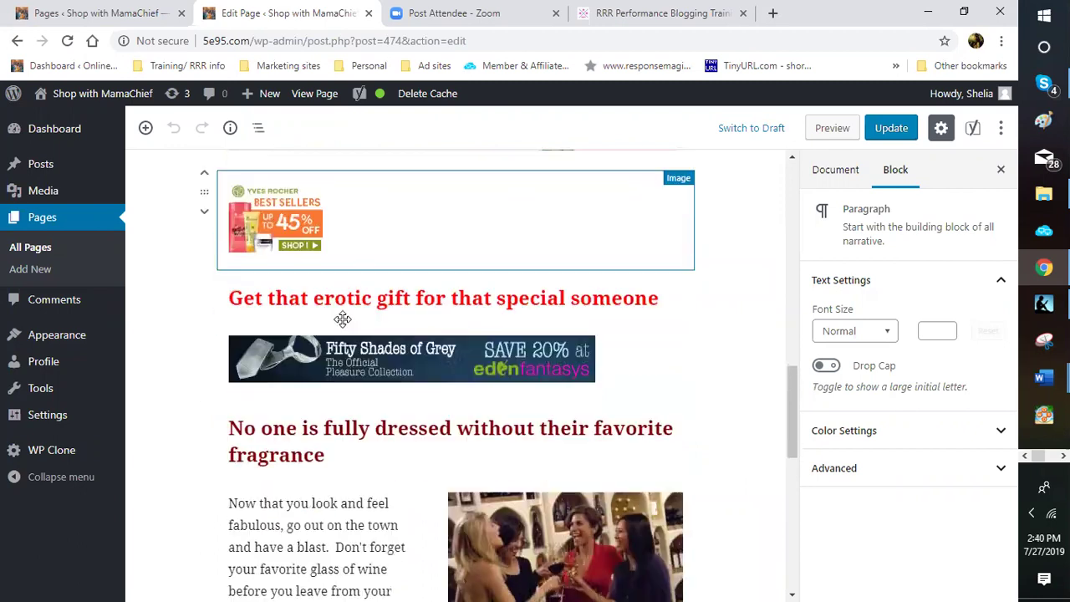
scroll(179, 255, "down", 10)
scroll(201, 230, "up", 1)
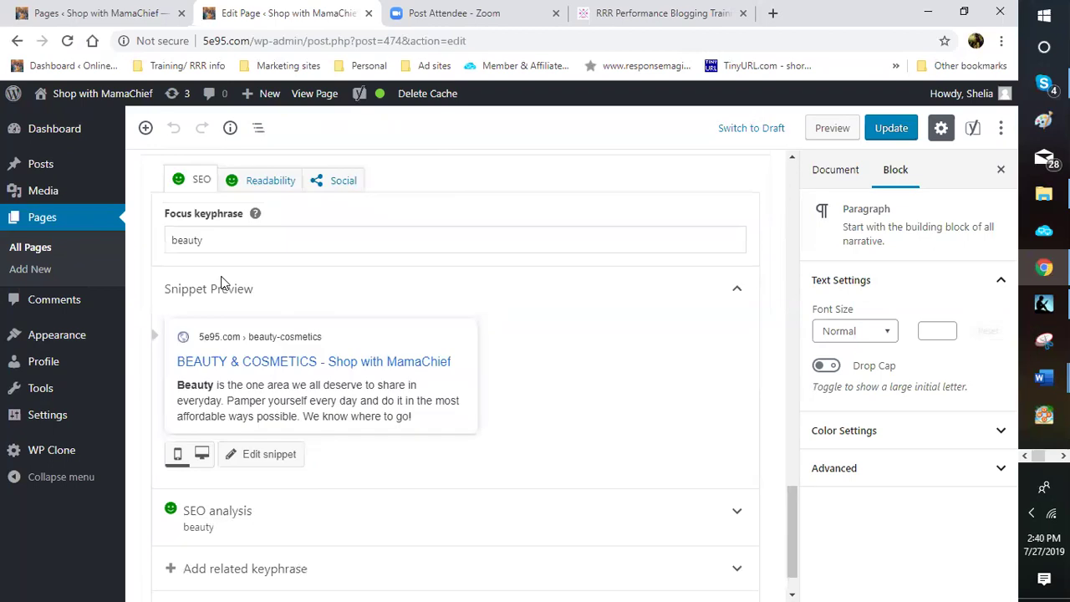
scroll(465, 327, "up", 1)
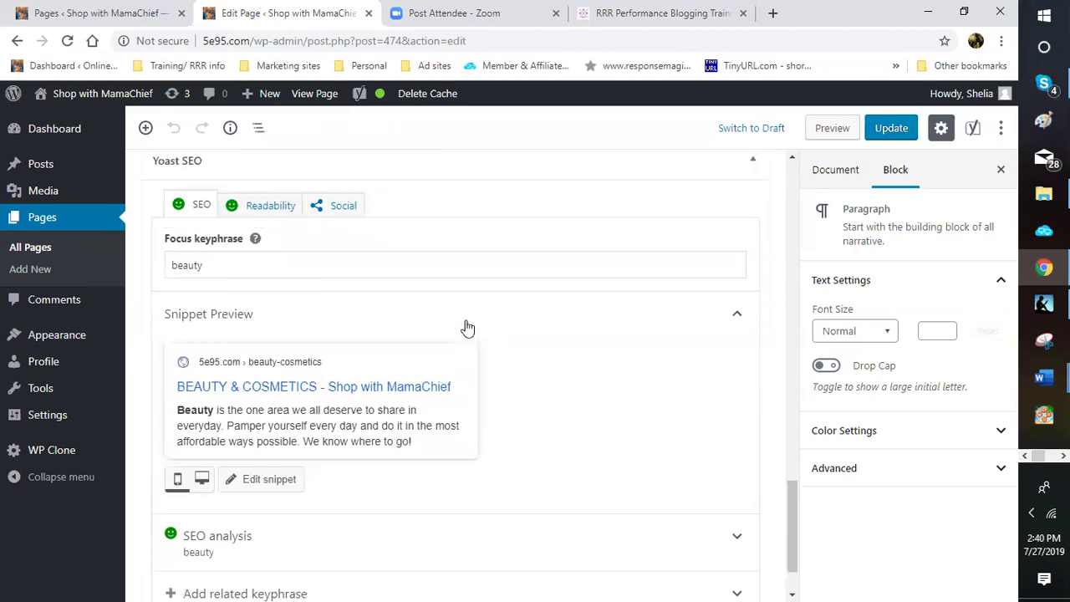
- Expand the SEO analysis for the keyphrase "beauty" and examine its problems, improvements and good results
scroll(359, 438, "down", 1)
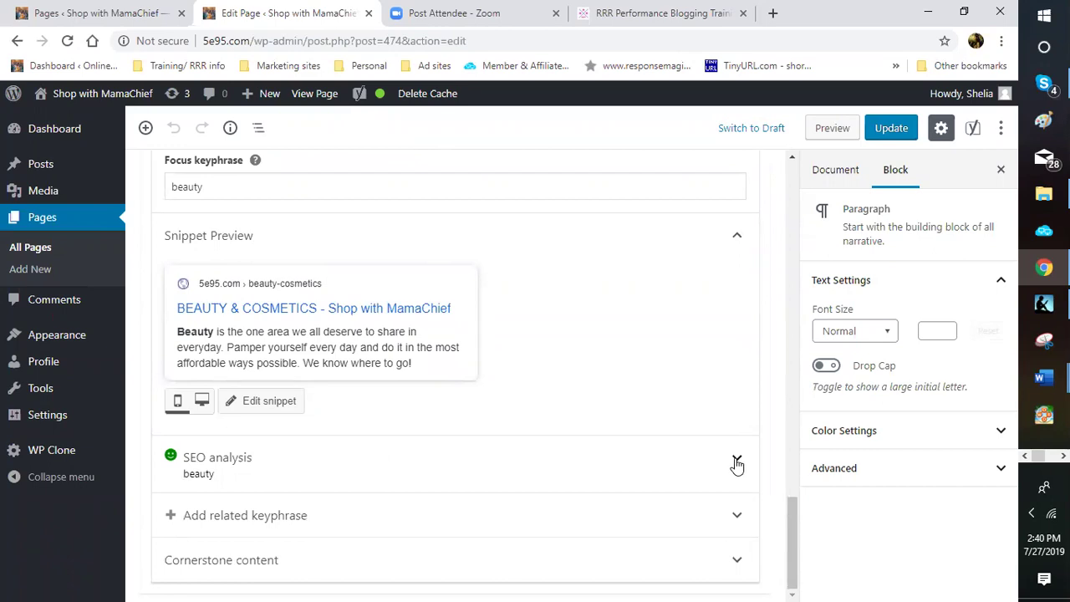
key("Tab")
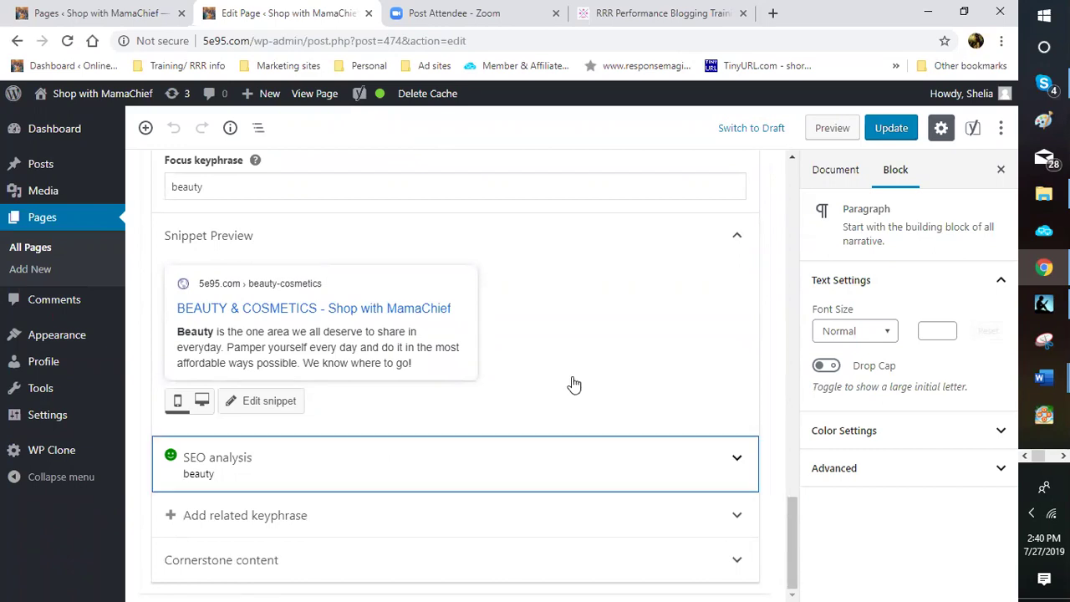
key("Return")
scroll(203, 330, "down", 4)
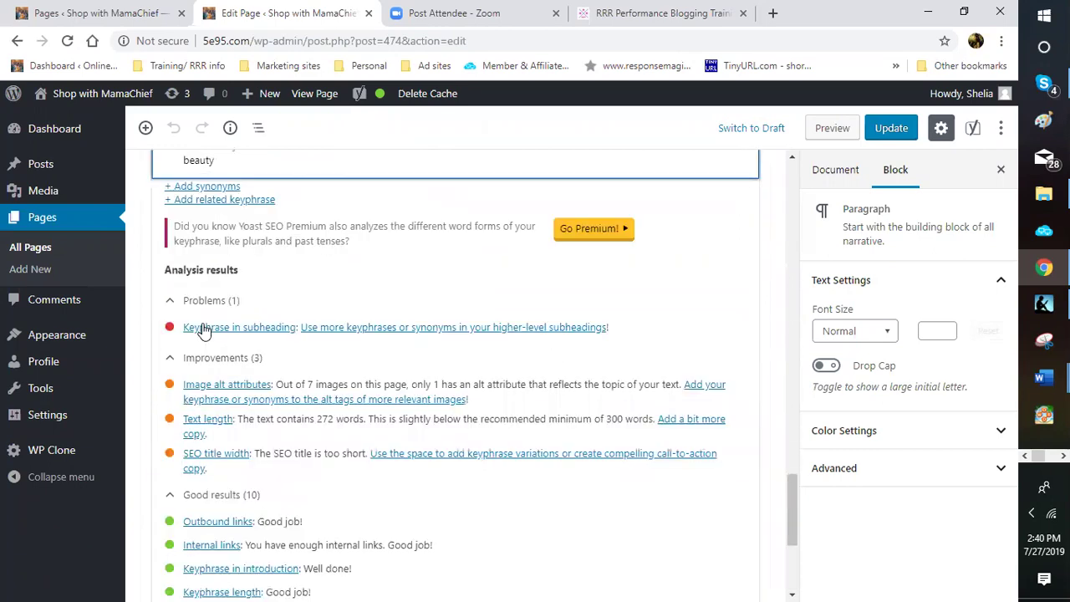
scroll(203, 330, "down", 1)
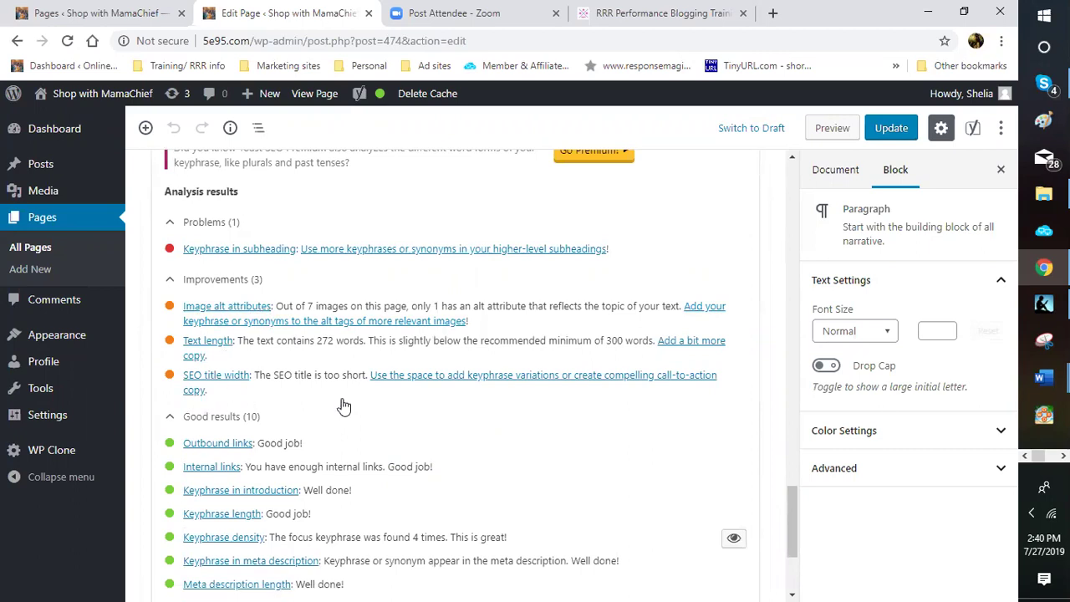
scroll(233, 430, "down", 2)
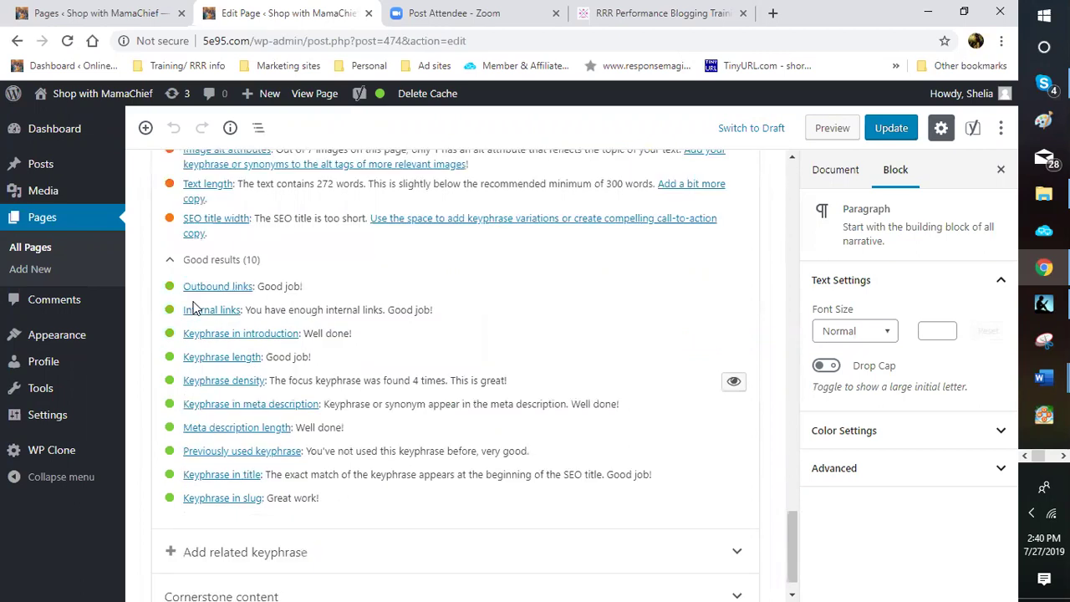
scroll(169, 432, "down", 1)
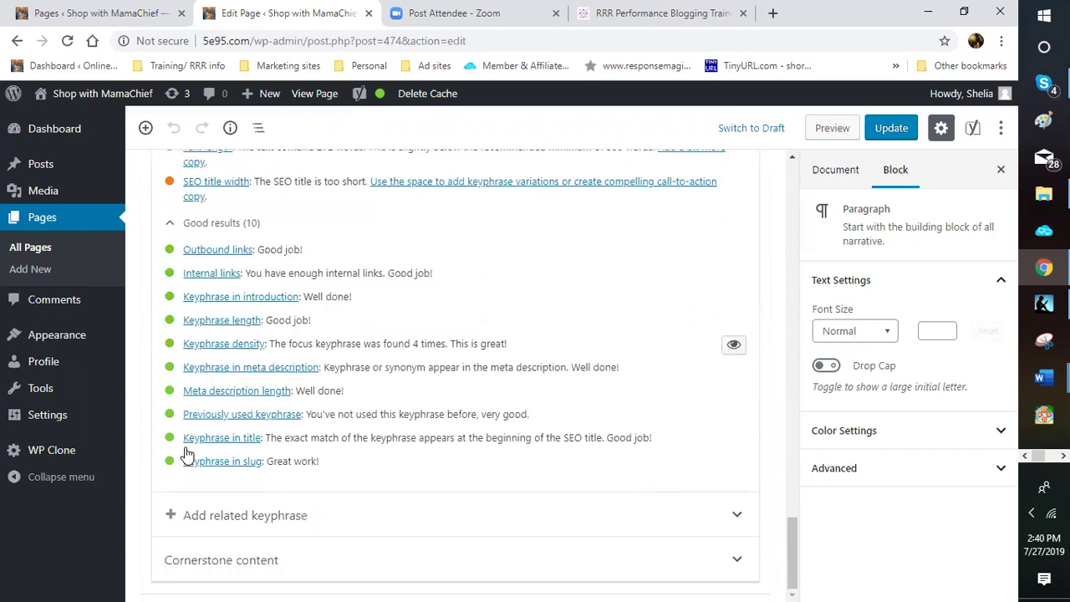
scroll(217, 285, "up", 1)
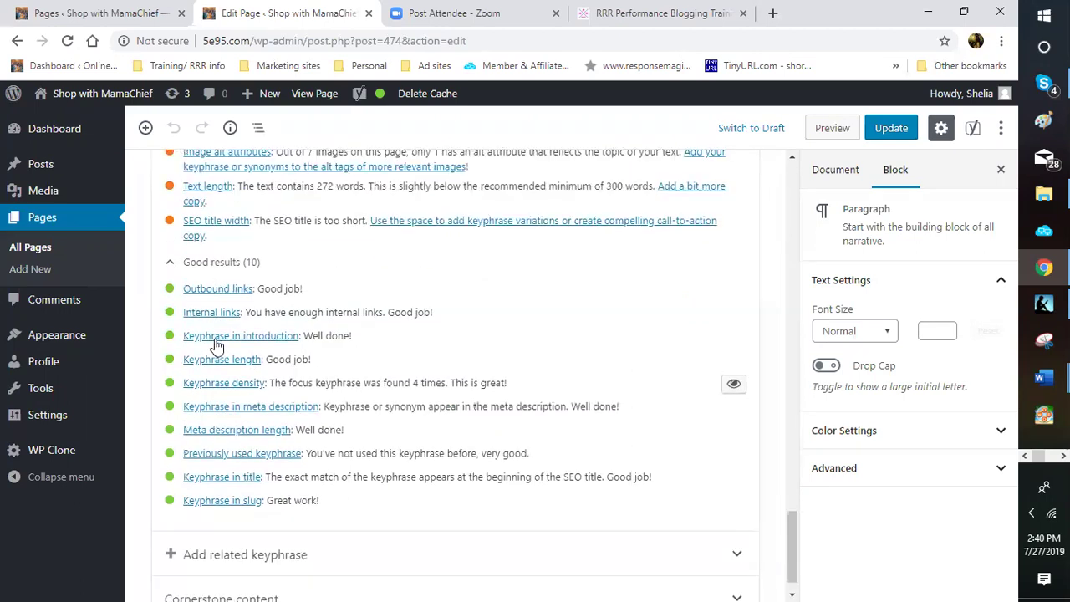
scroll(210, 289, "up", 3)
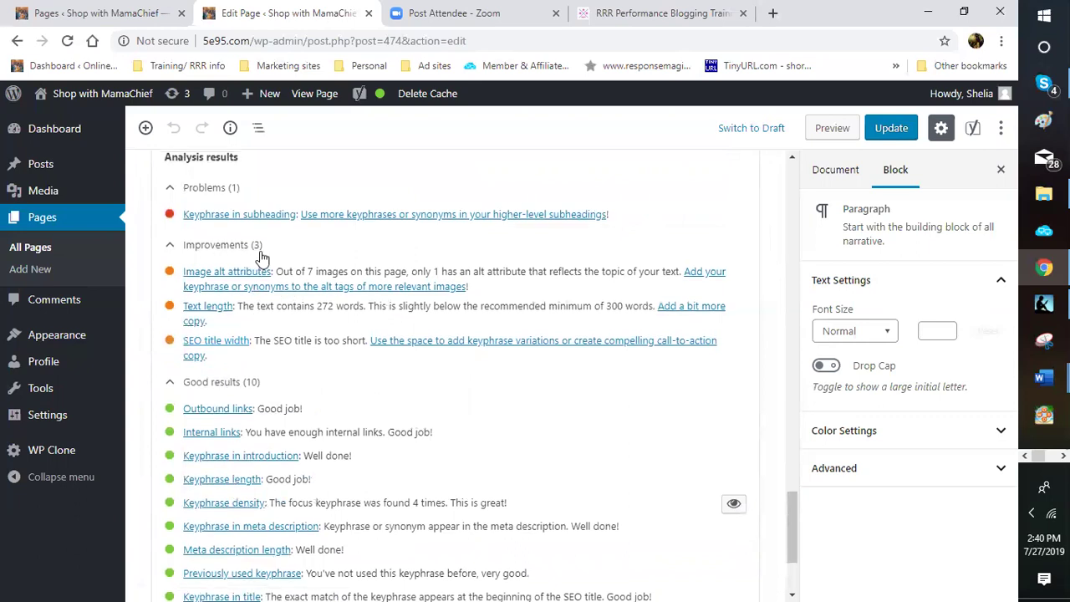
scroll(261, 258, "up", 2)
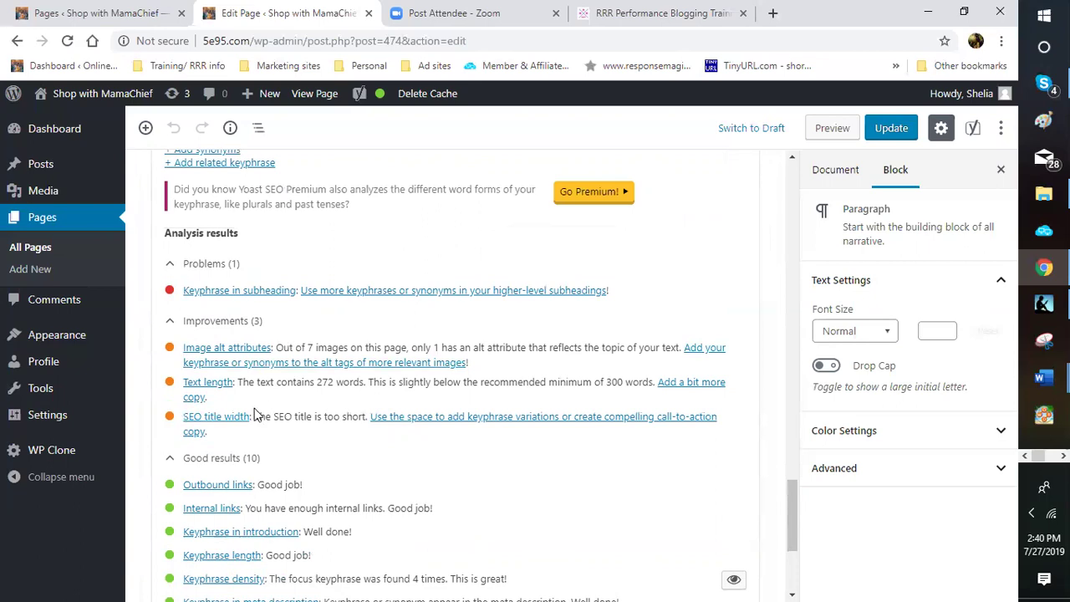
scroll(252, 403, "up", 1)
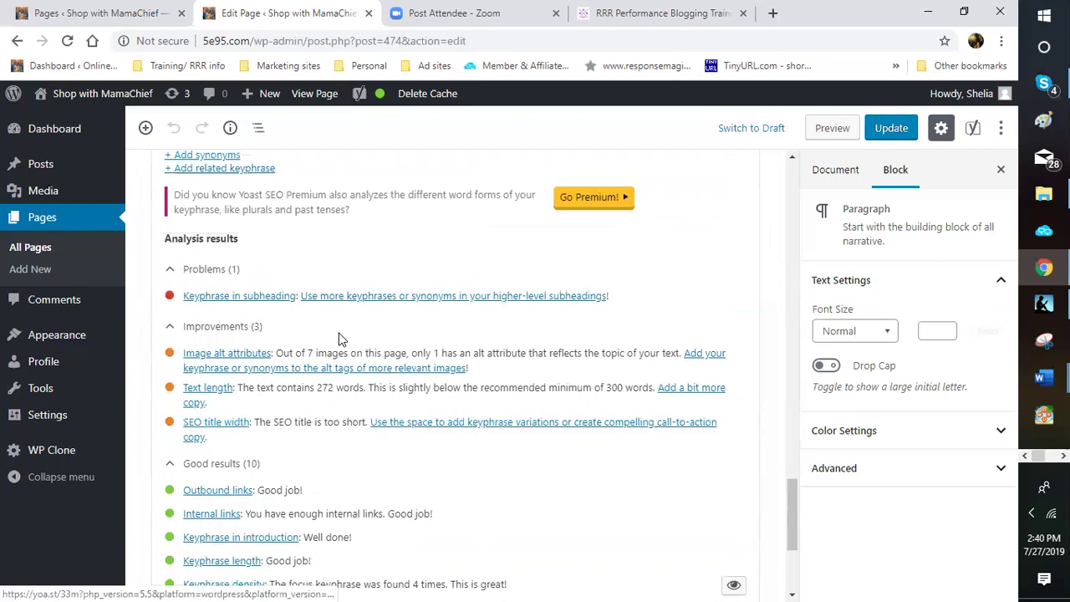
scroll(318, 328, "up", 3)
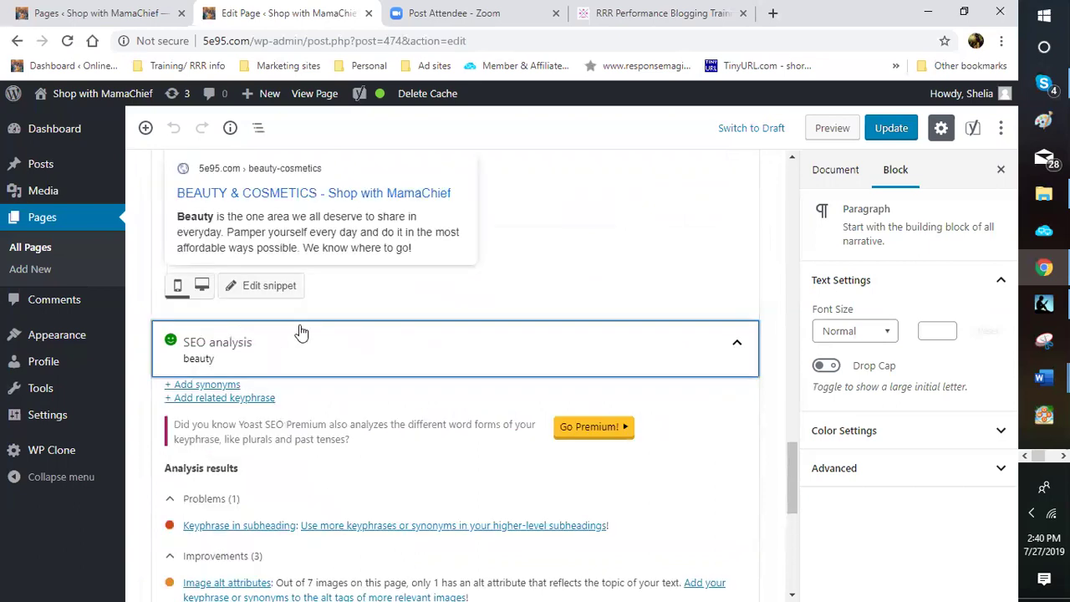
- Show the page's Yoast readability analysis and examine its passive voice and transition word improvements and its good results
scroll(270, 293, "up", 1)
scroll(257, 298, "up", 4)
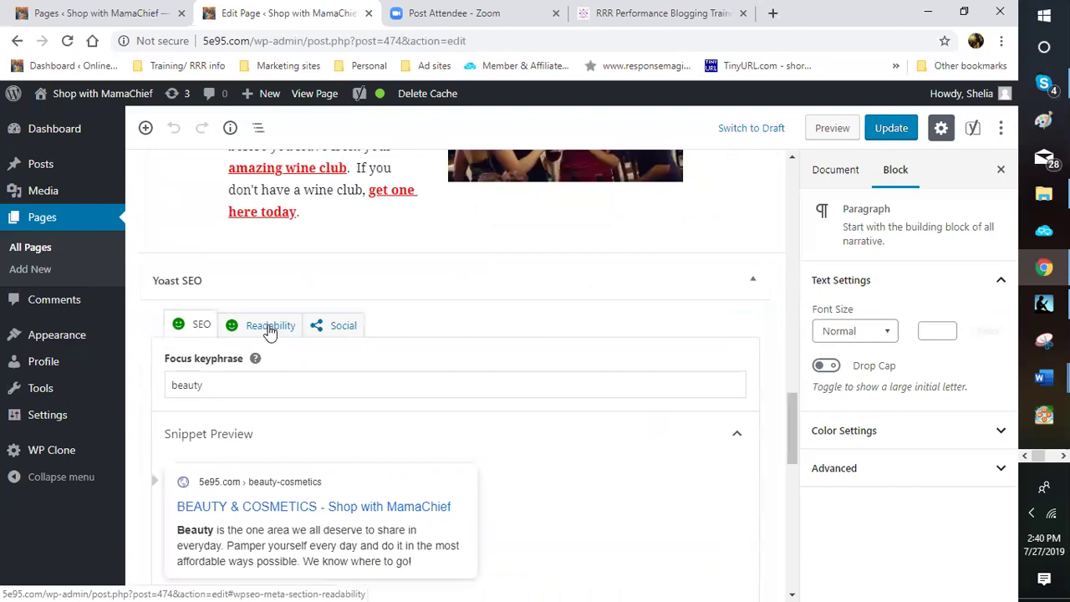
left_click(269, 330)
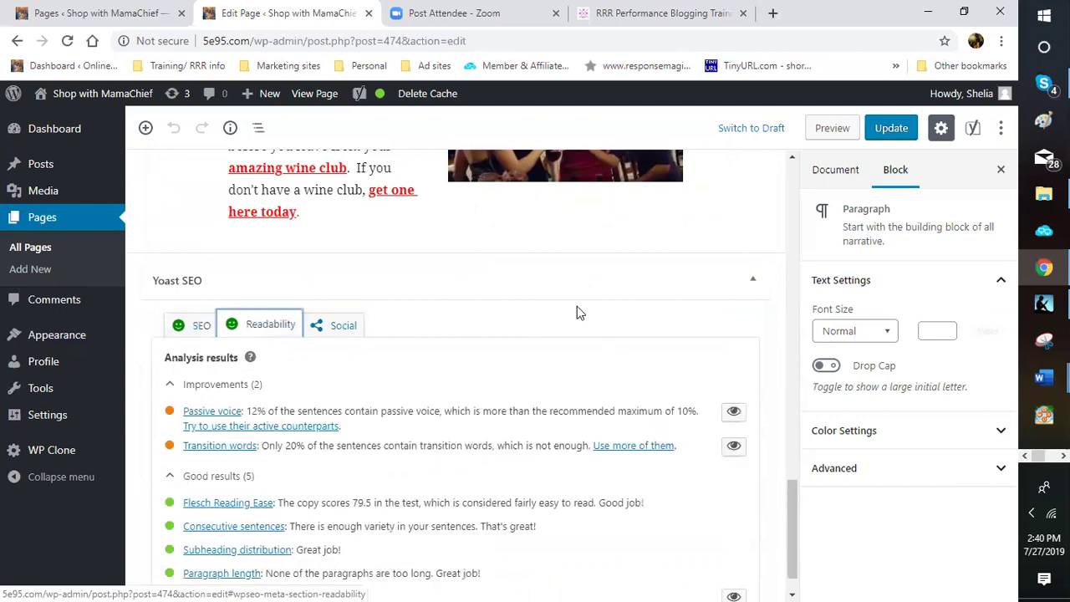
scroll(577, 313, "down", 1)
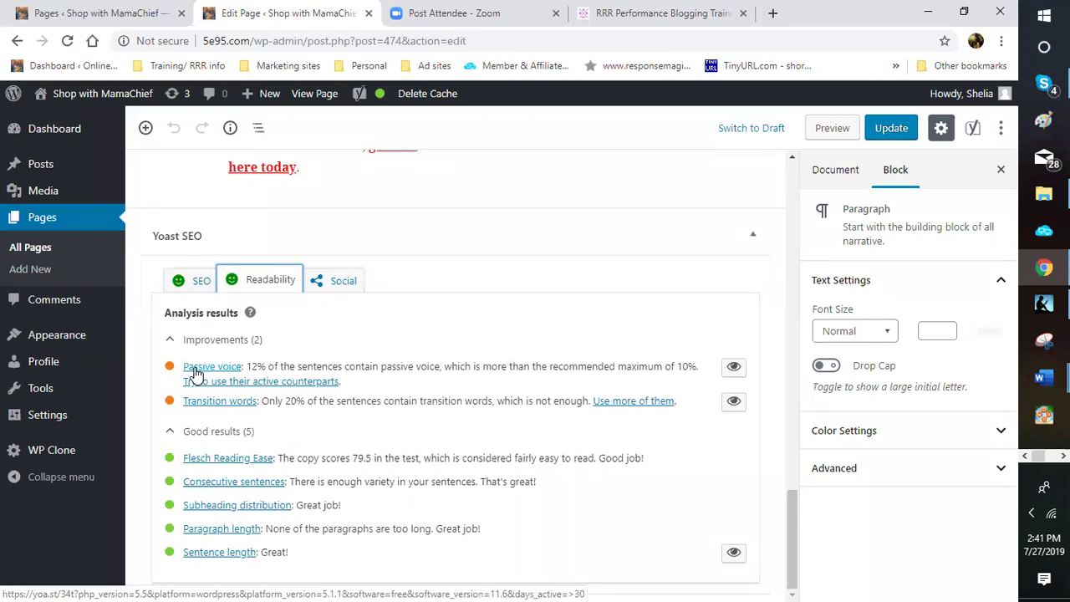
- Highlight the transition words result in the page text and look through the page for the marked sentences
left_click(733, 403)
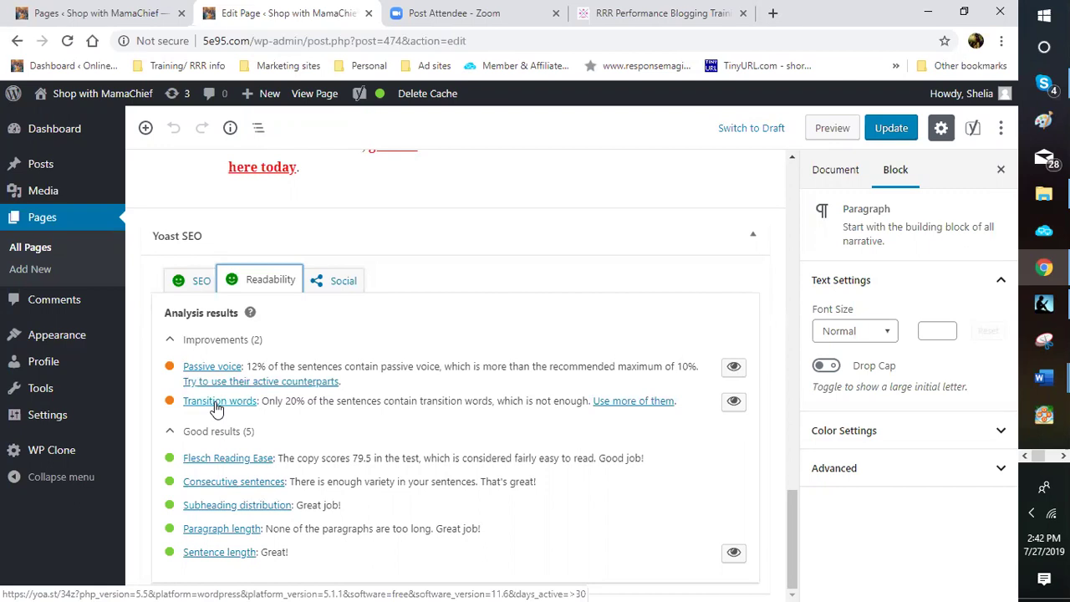
left_click(734, 403)
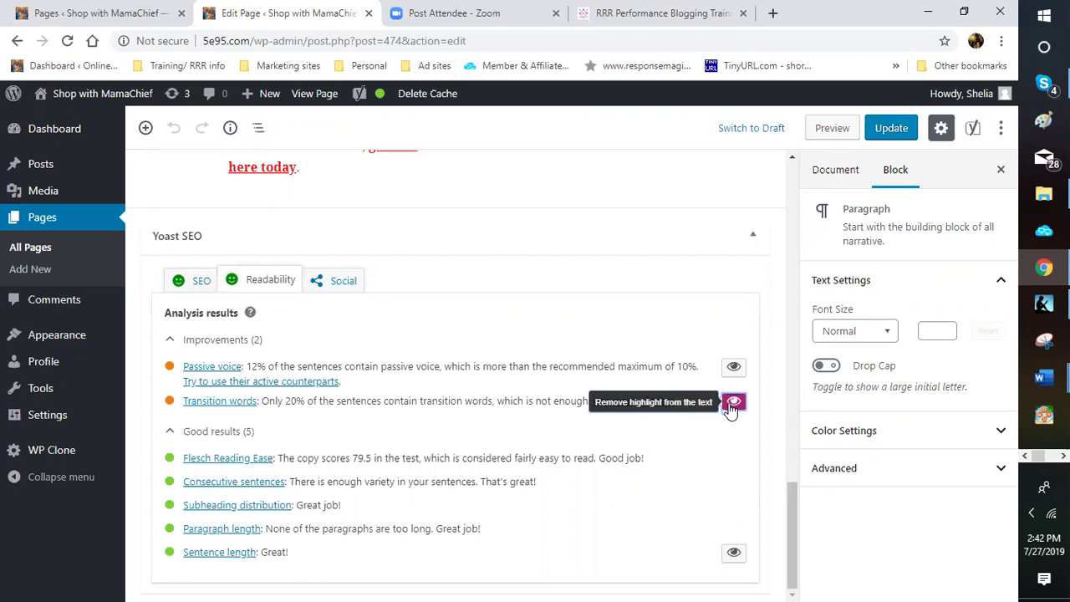
scroll(418, 405, "up", 5)
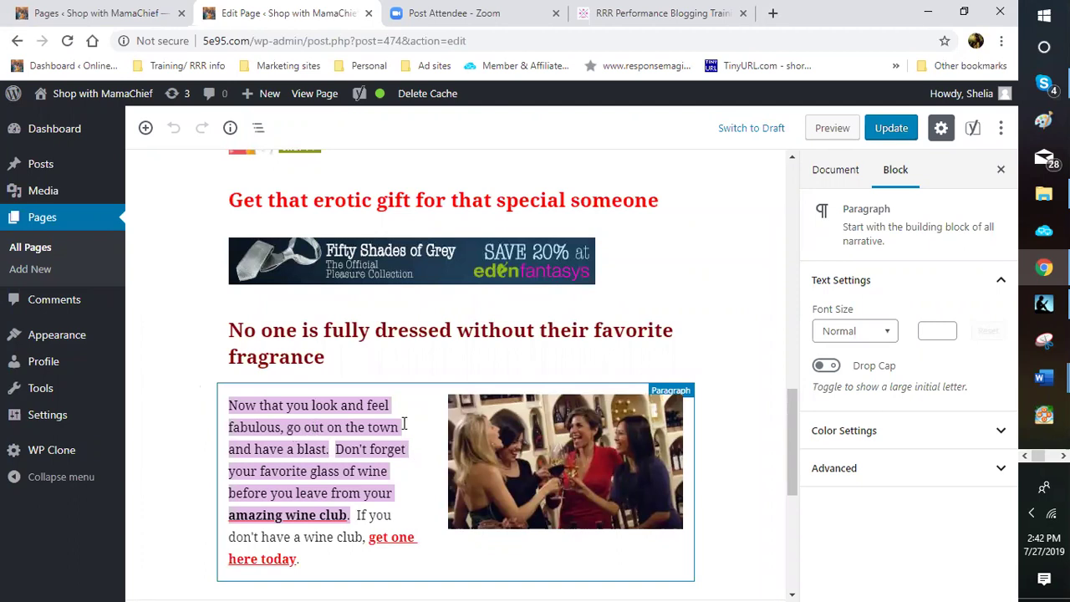
scroll(393, 382, "down", 1)
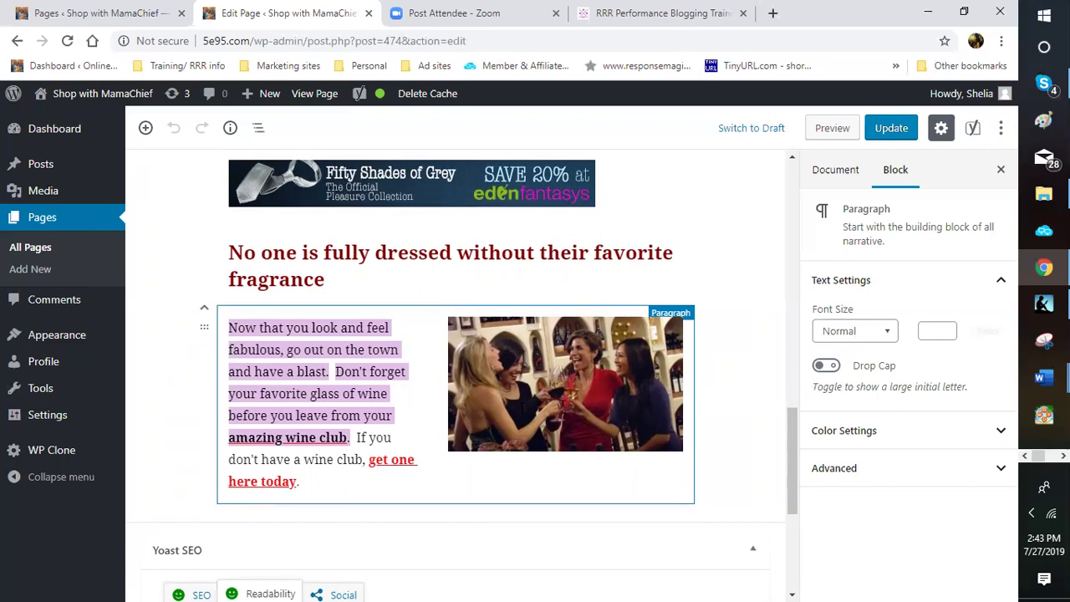
scroll(660, 414, "up", 10)
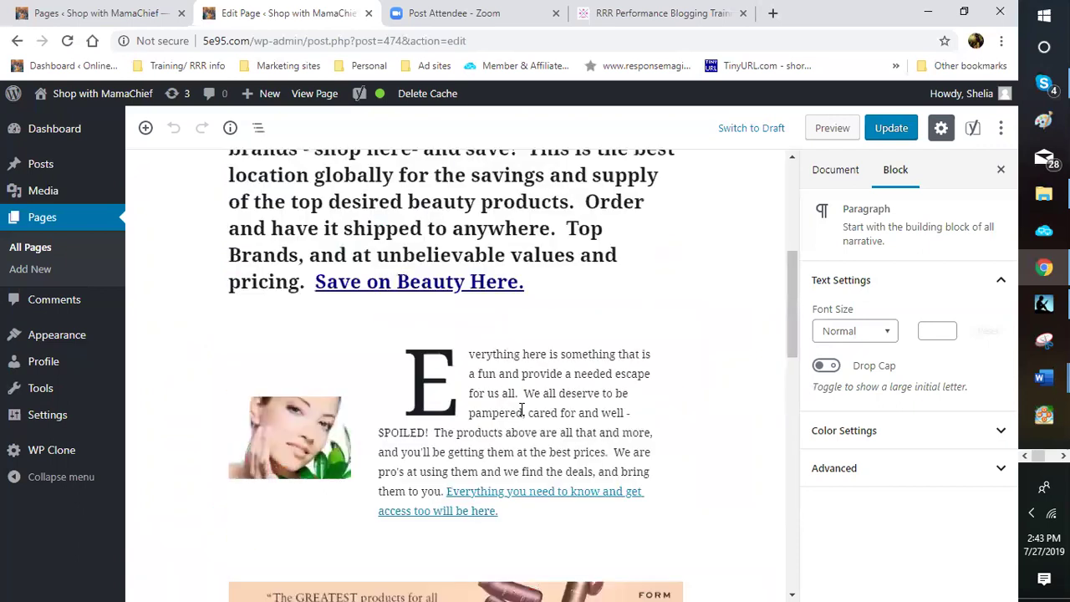
scroll(738, 412, "up", 3)
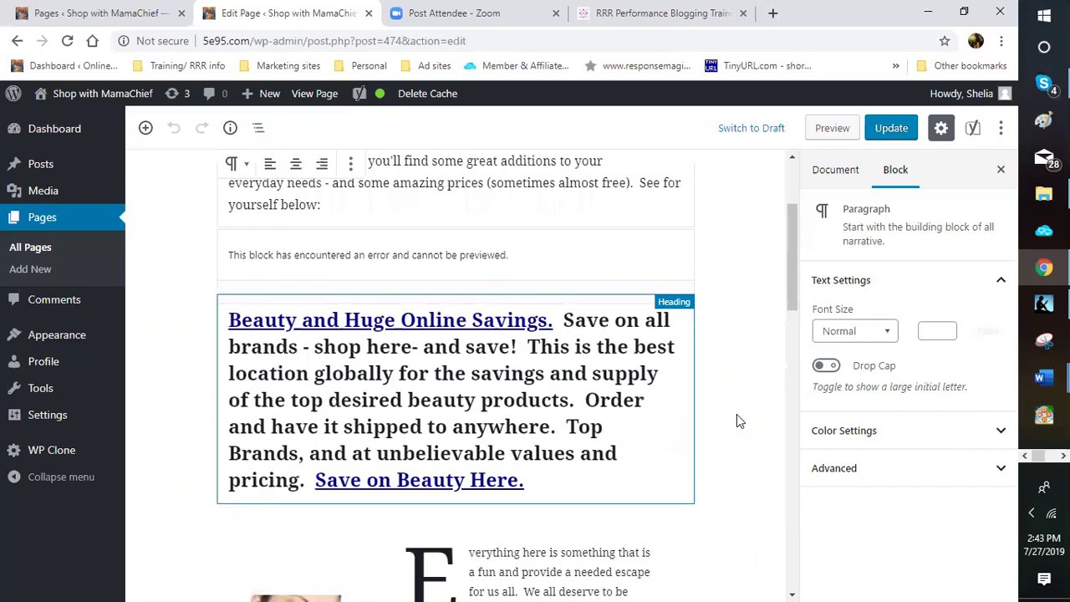
left_click(736, 413)
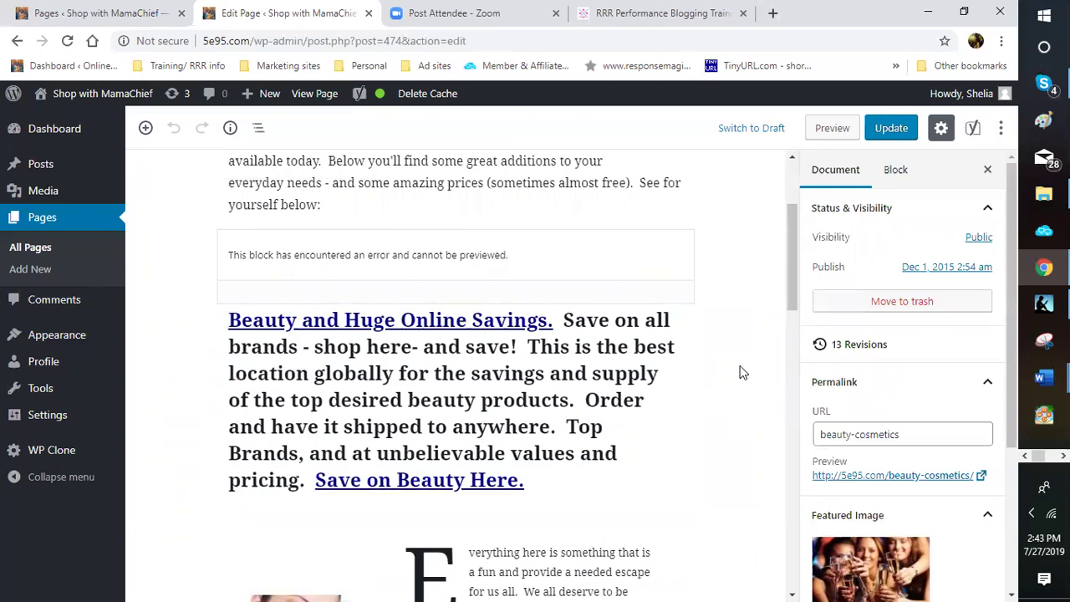
scroll(744, 369, "down", 8)
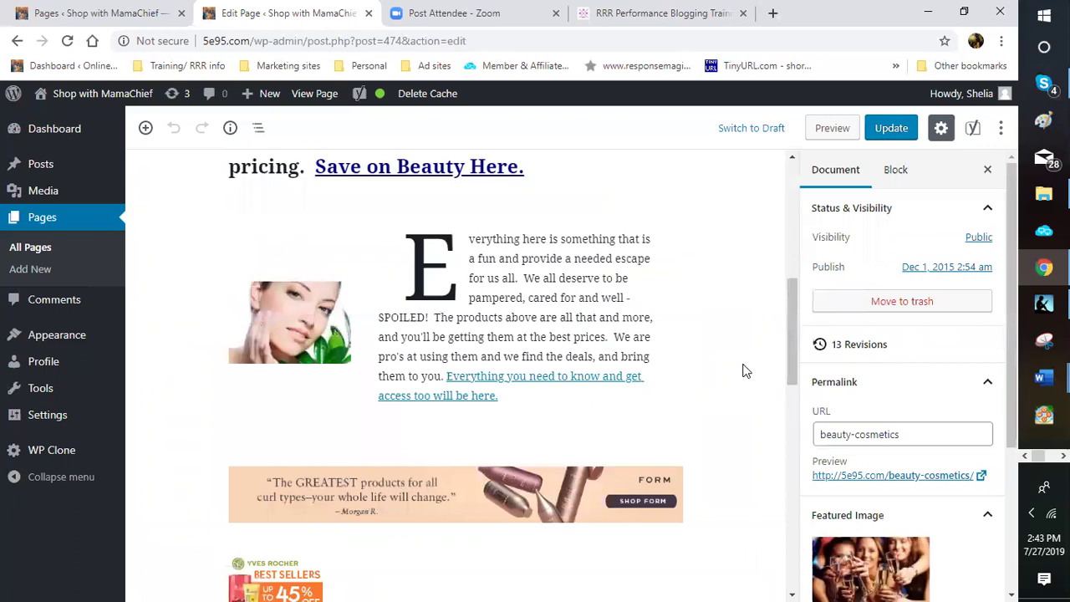
scroll(761, 422, "down", 10)
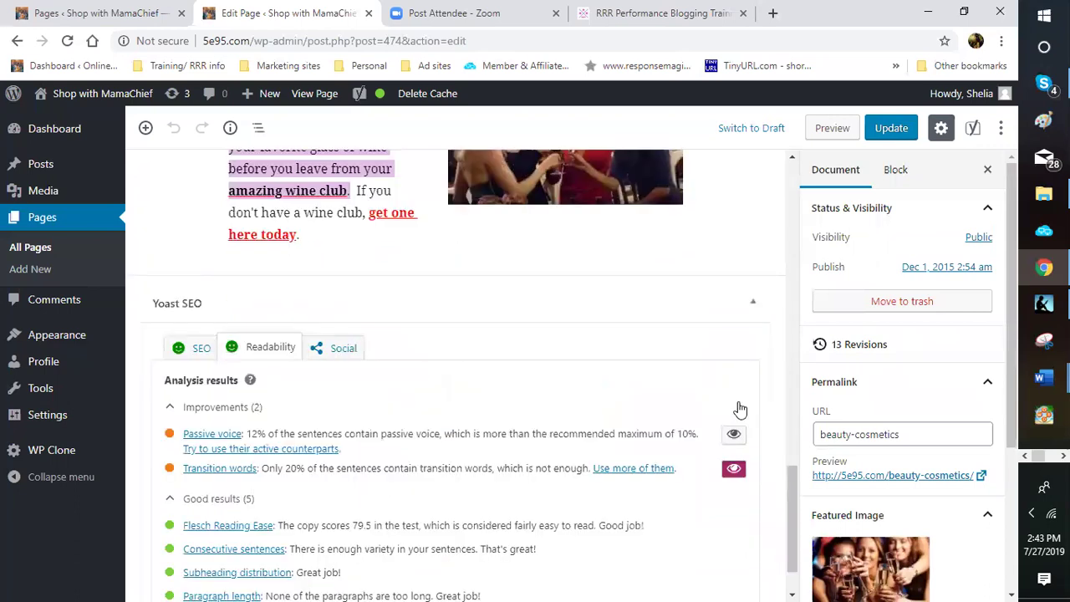
scroll(736, 411, "down", 1)
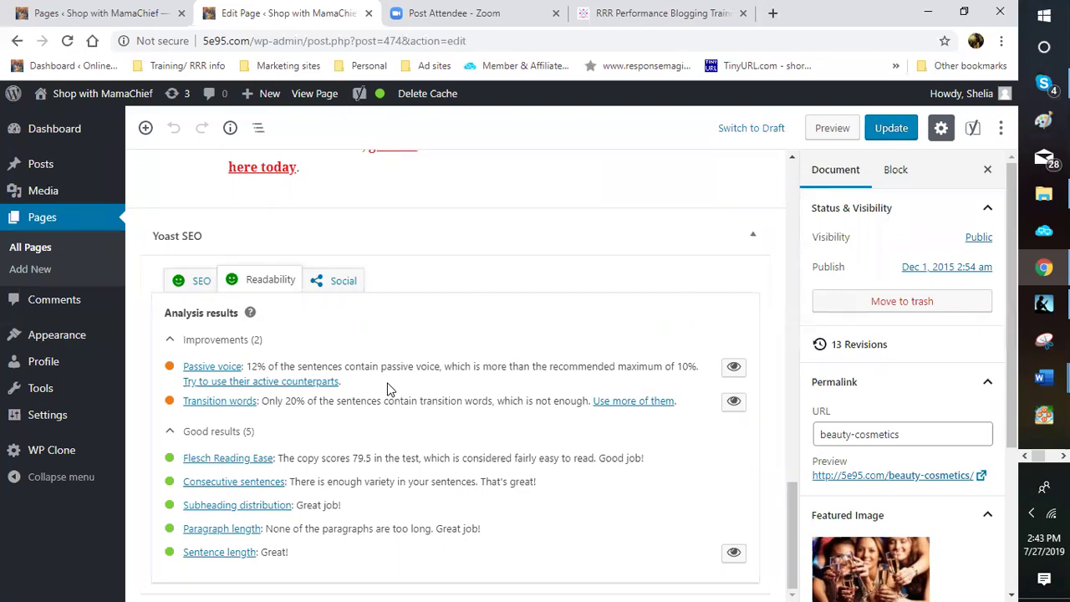
- Switch the text highlighting from transition words to the passive voice result and examine the page for marked passages
left_click(733, 405)
left_click(733, 368)
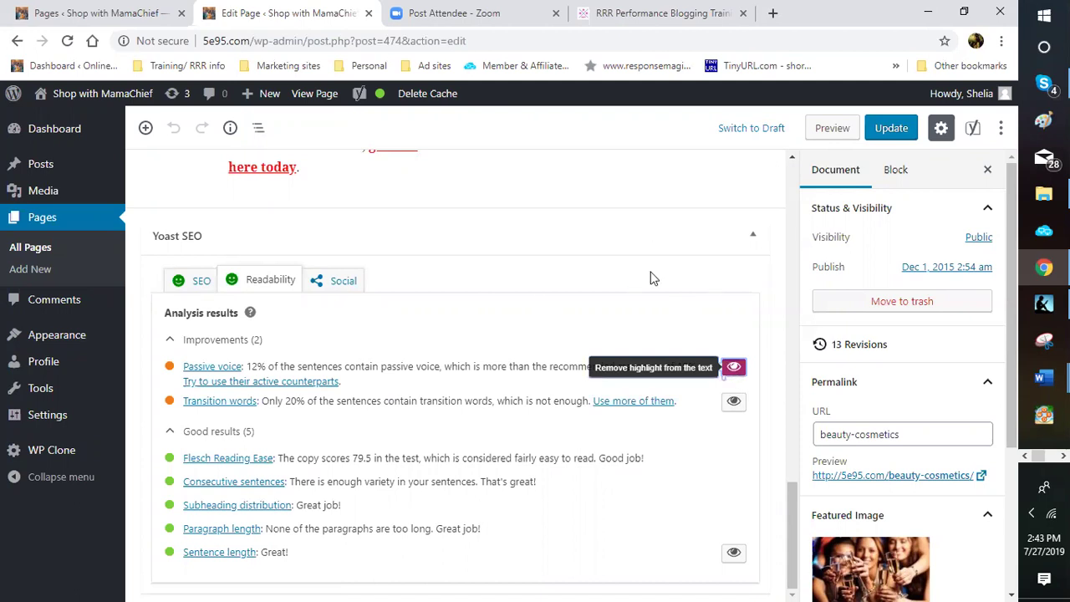
scroll(273, 336, "up", 5)
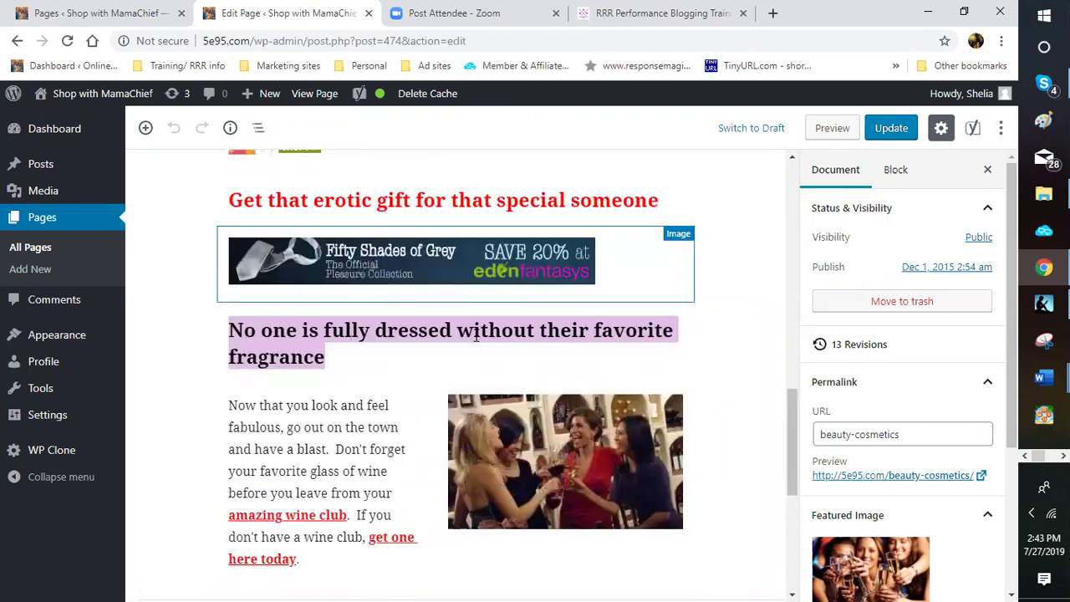
left_click(477, 334)
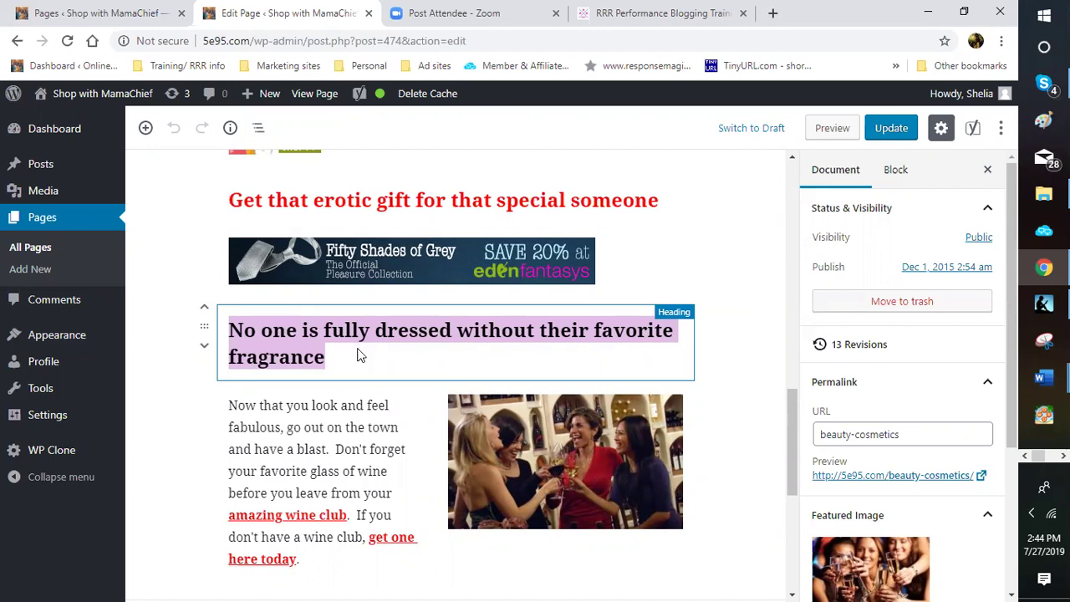
scroll(358, 354, "up", 1)
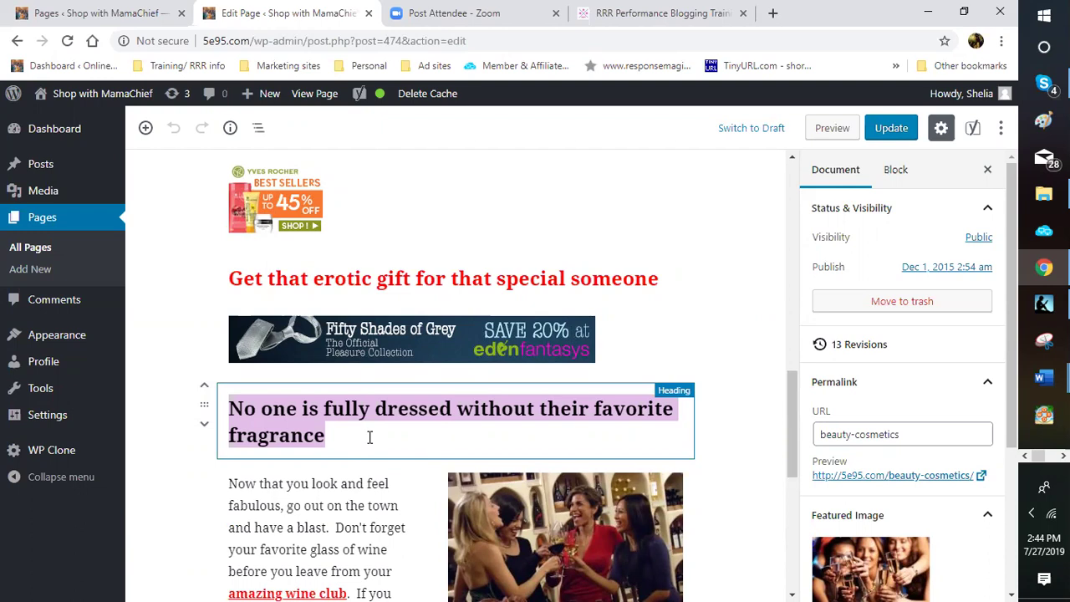
scroll(408, 412, "up", 4)
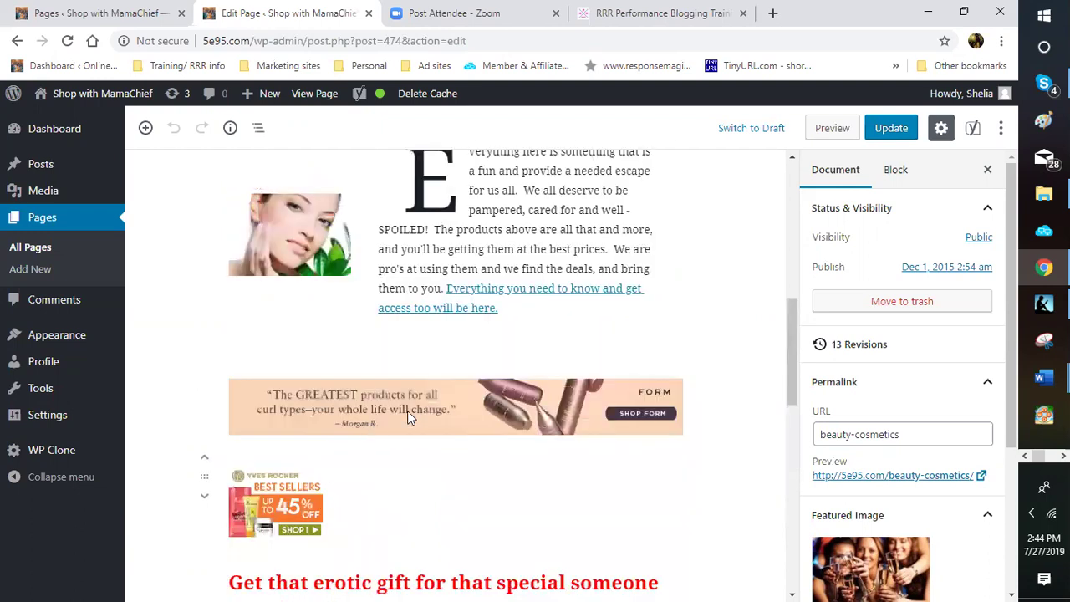
scroll(408, 413, "up", 8)
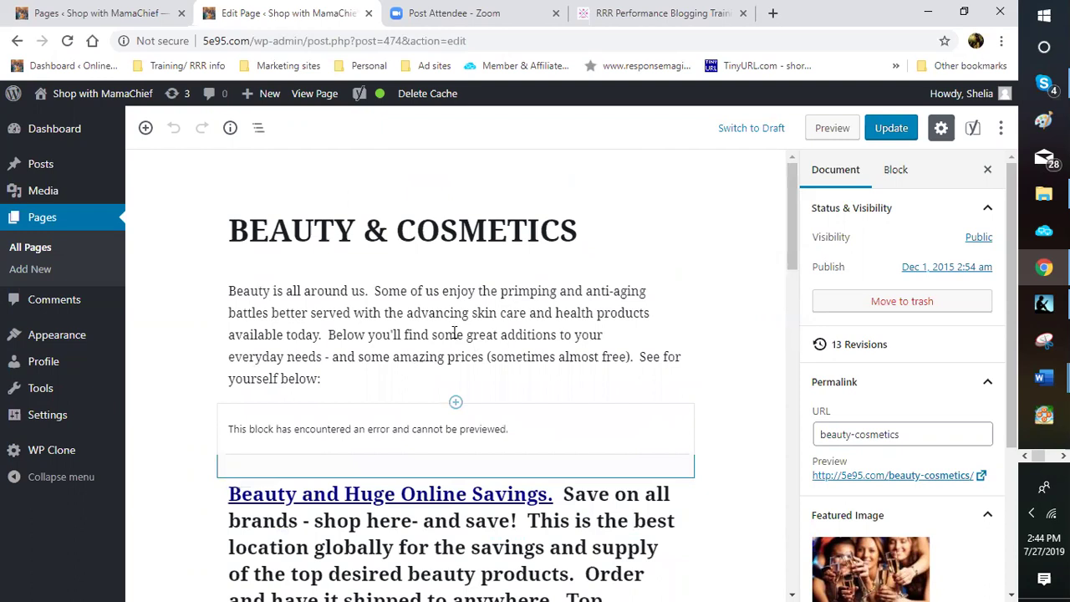
scroll(452, 337, "down", 5)
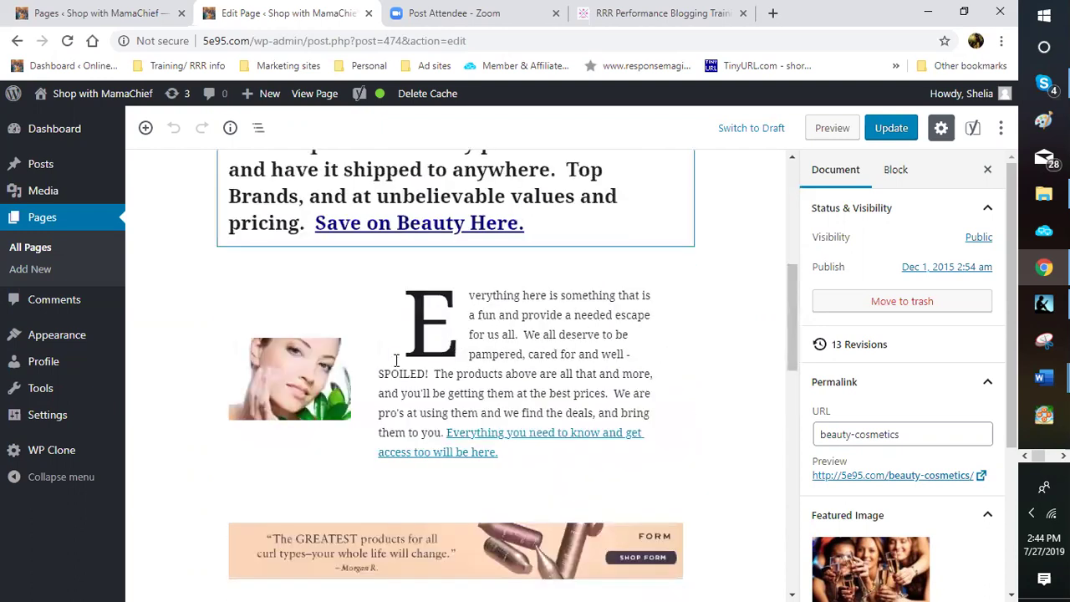
scroll(394, 362, "down", 7)
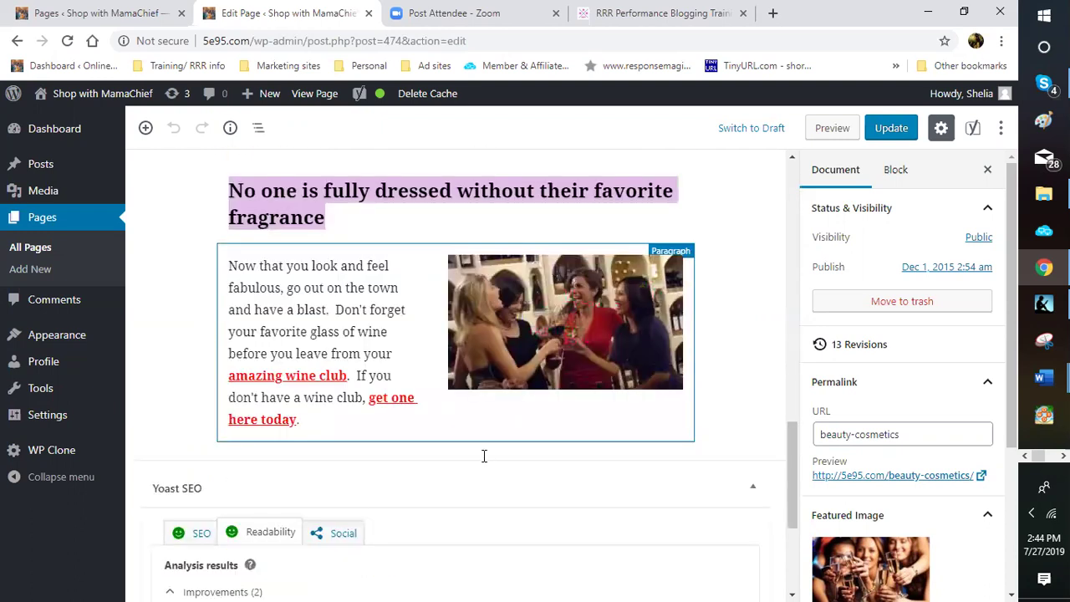
scroll(410, 396, "down", 3)
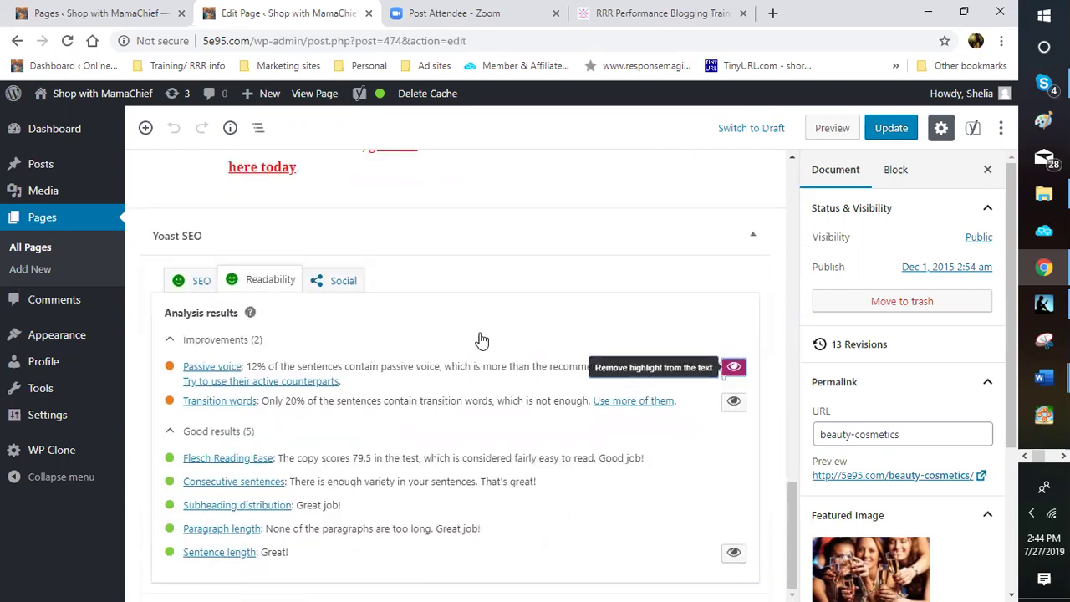
scroll(686, 396, "up", 1)
left_click(686, 397)
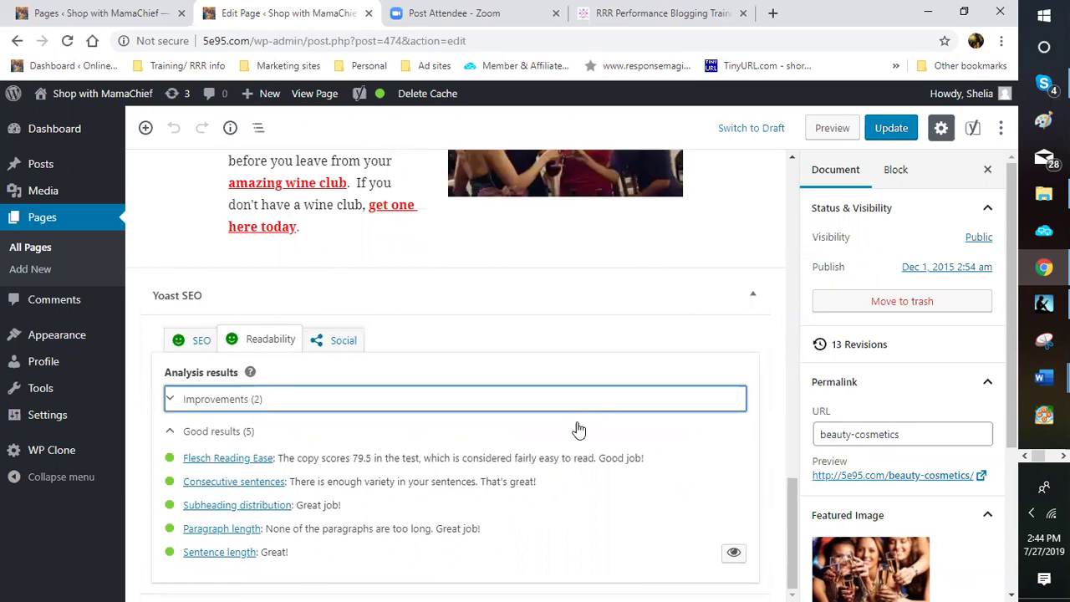
left_click(744, 400)
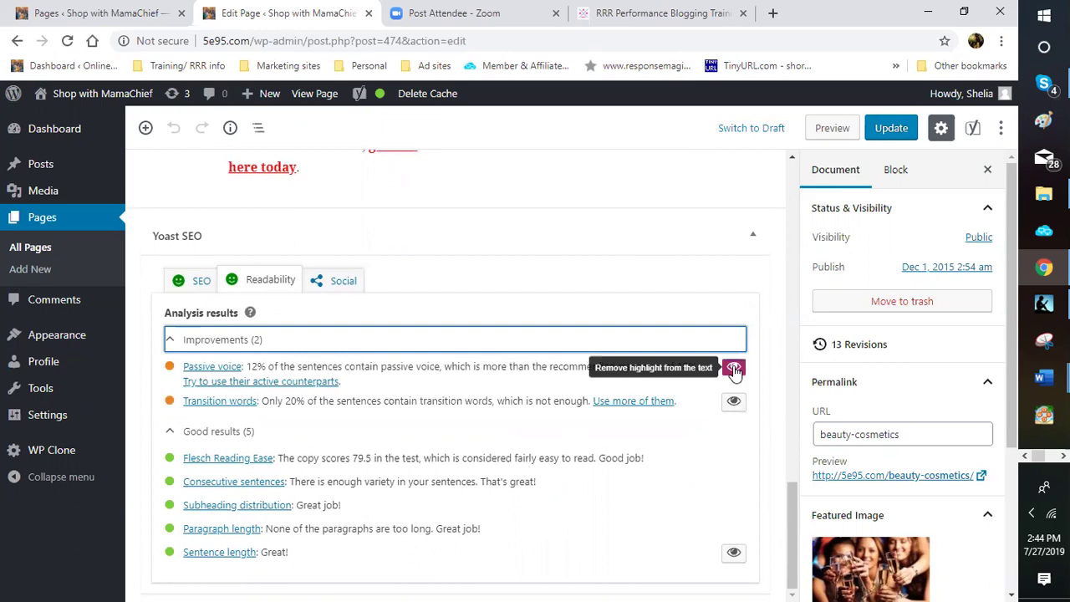
- Toggle the passive voice highlight and check the whole page text again, from the title to the wine club paragraph
left_click(734, 369)
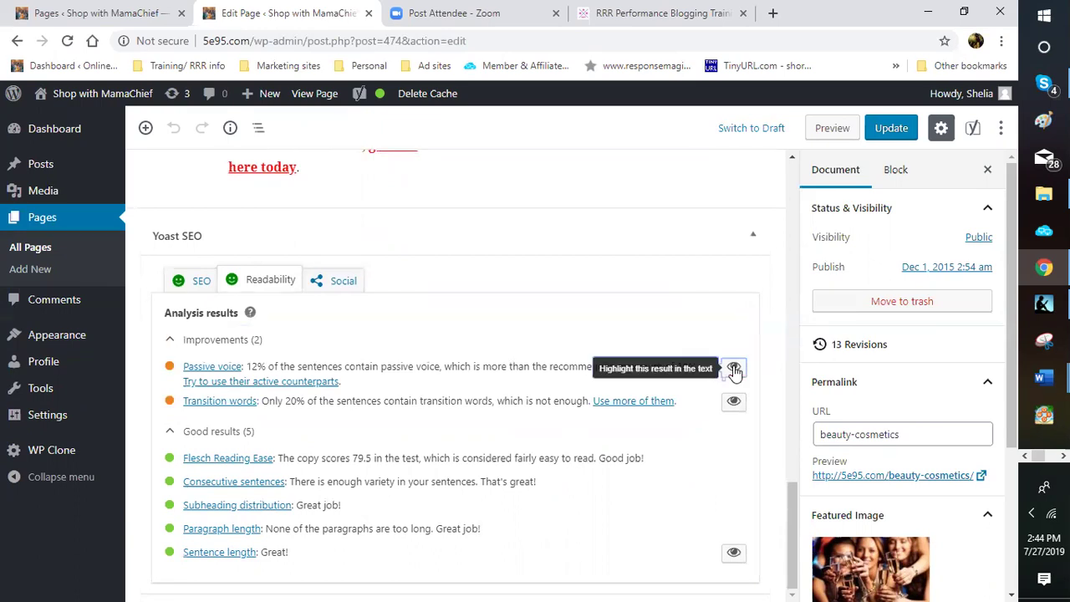
scroll(638, 282, "up", 4)
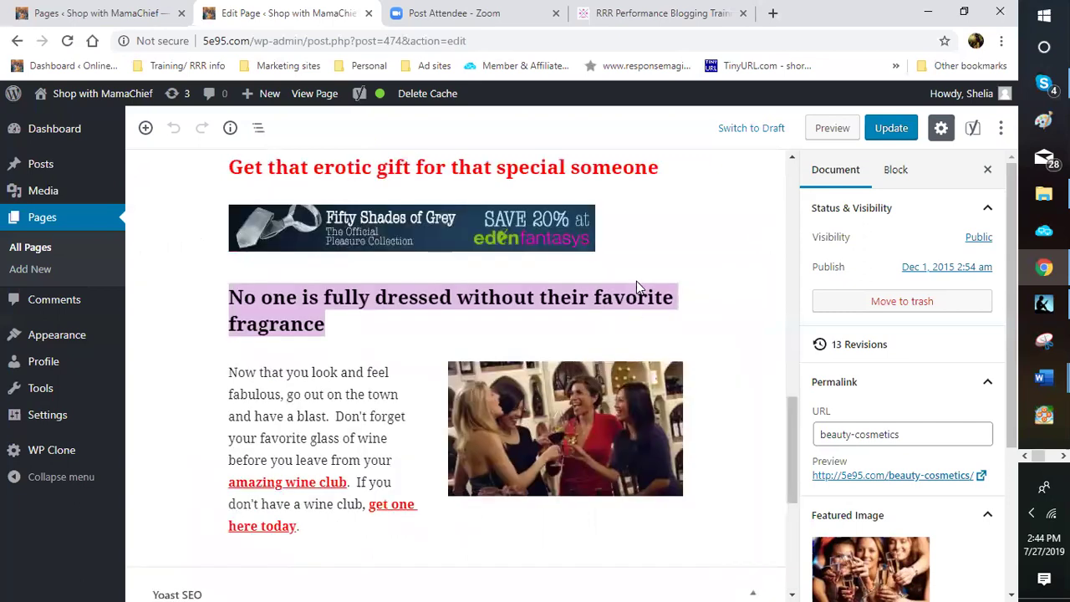
scroll(668, 323, "up", 5)
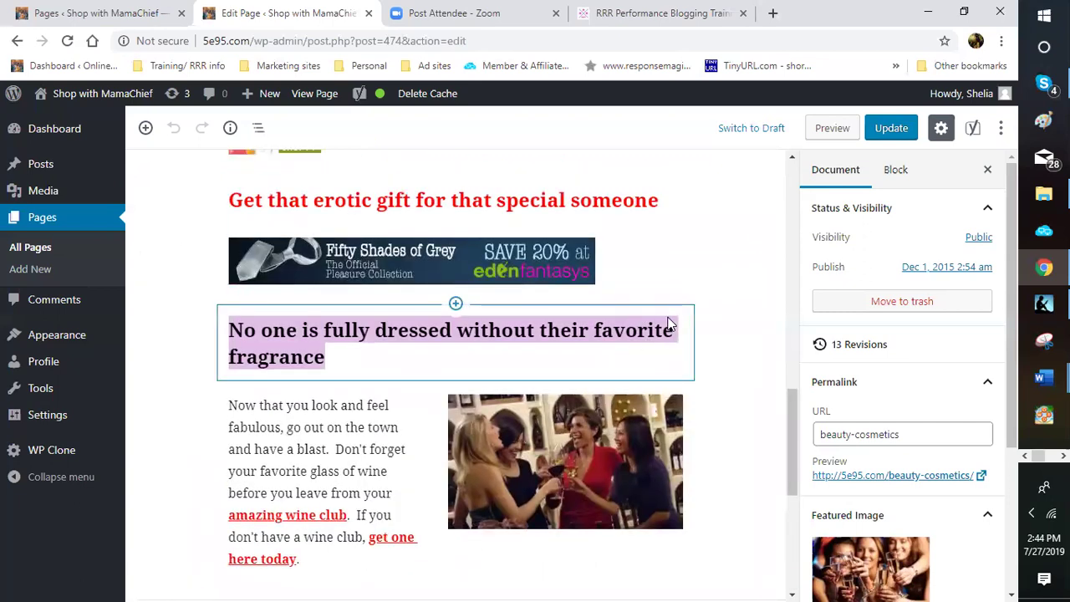
scroll(669, 324, "up", 3)
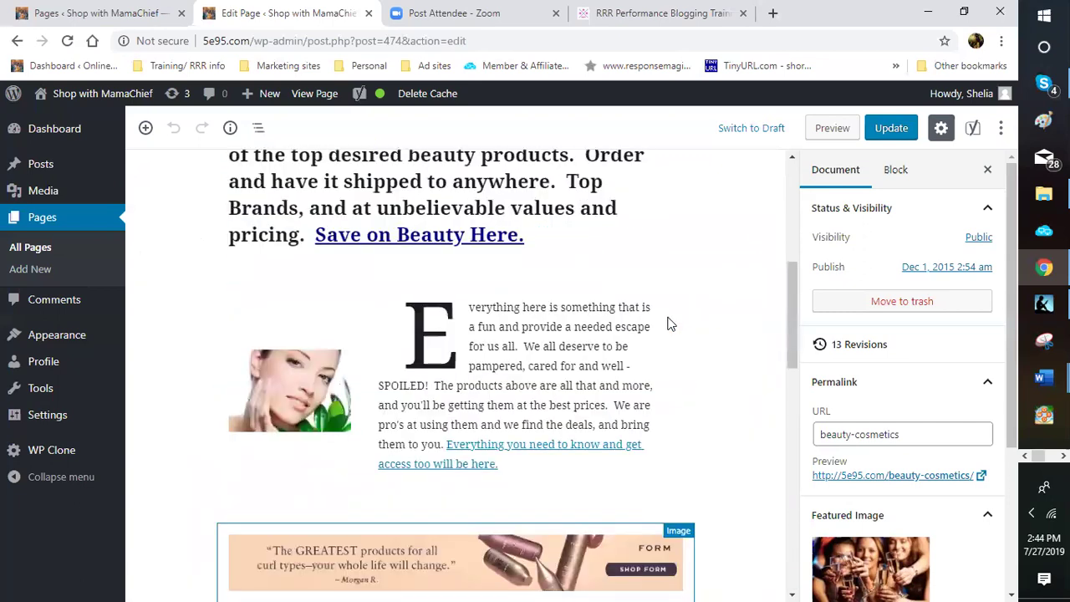
scroll(668, 318, "up", 5)
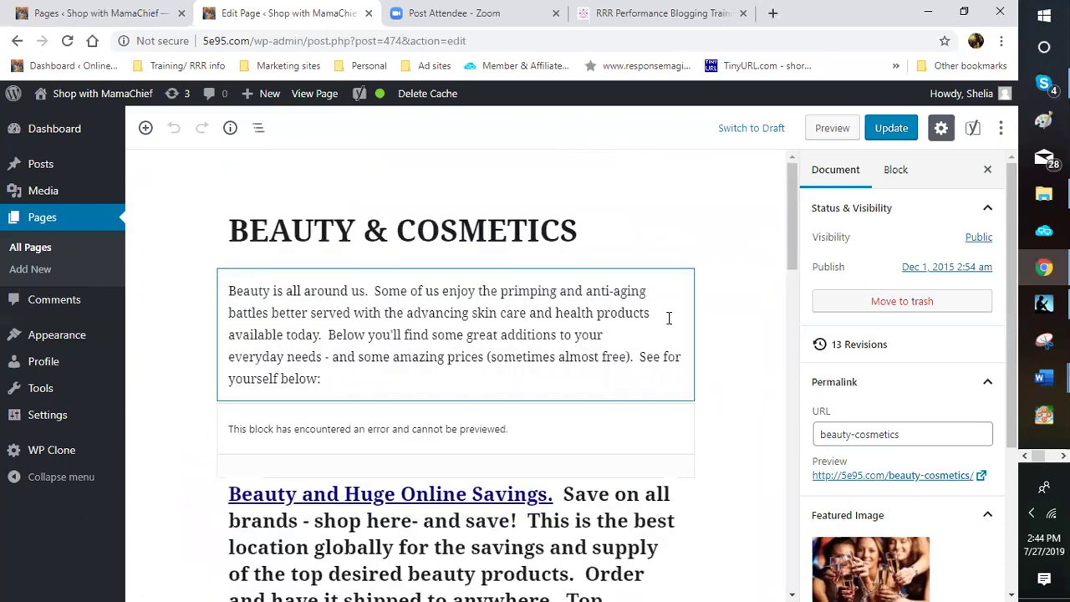
scroll(669, 318, "down", 5)
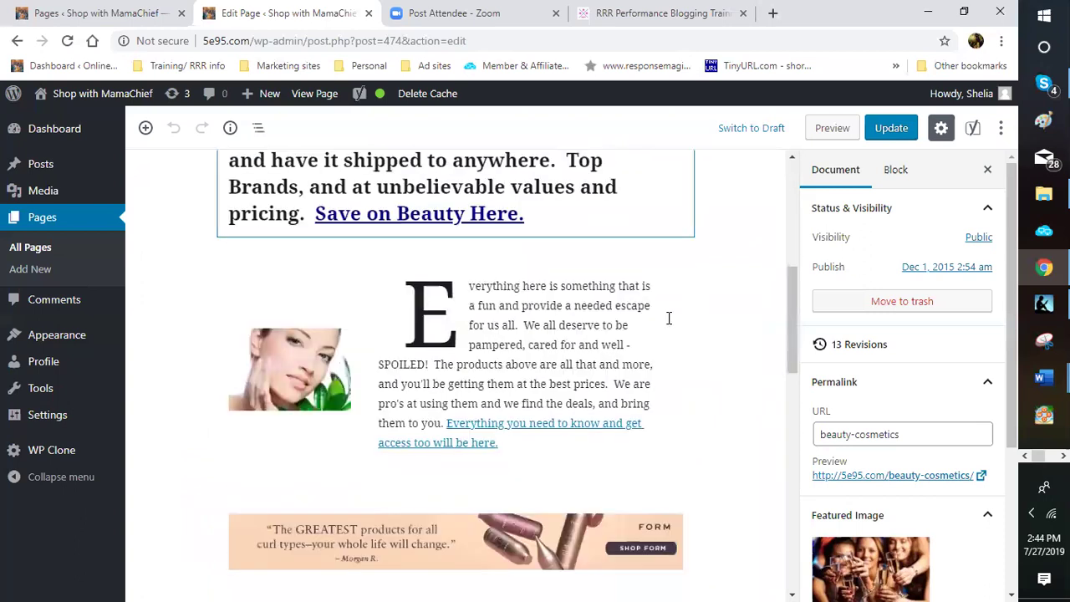
scroll(667, 322, "down", 1)
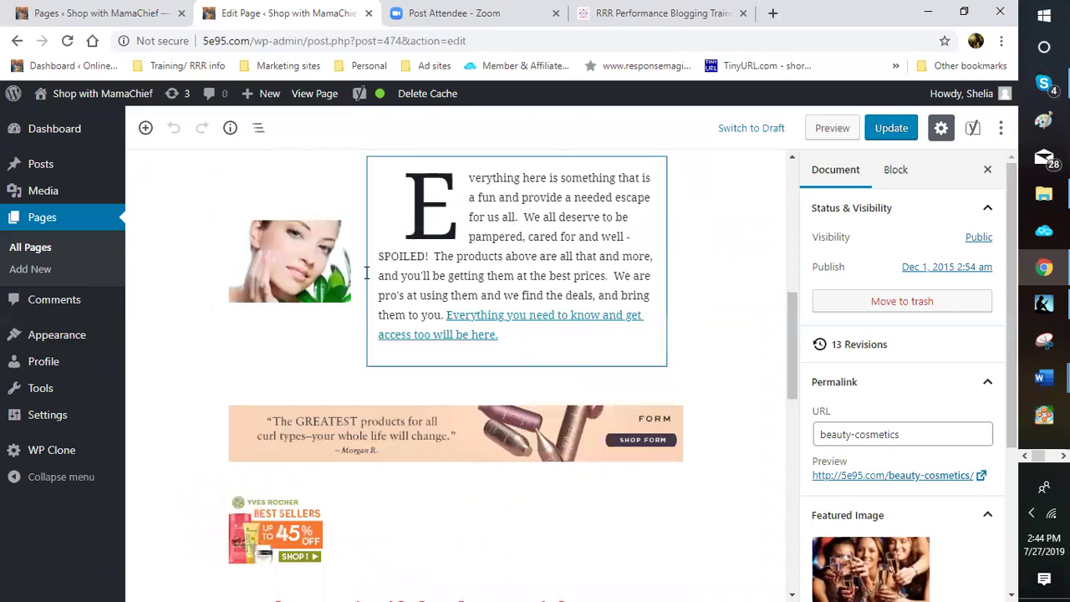
scroll(366, 272, "down", 3)
scroll(367, 272, "down", 2)
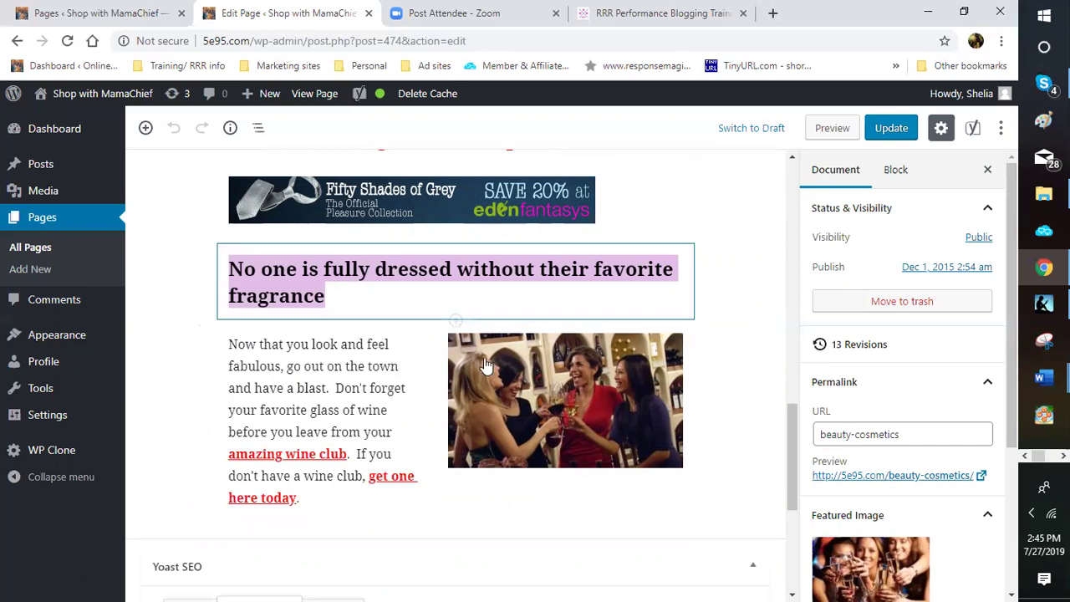
scroll(485, 365, "down", 4)
- Switch the highlighting back to the transition words result and review the page text from the wine club paragraph up to the title
left_click(733, 386)
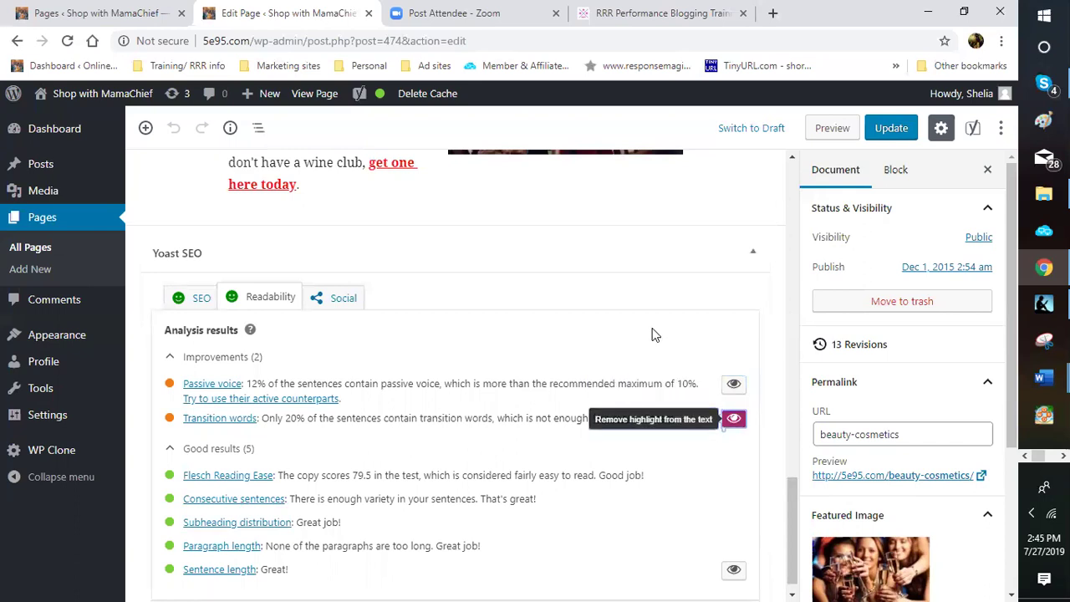
scroll(555, 343, "up", 1)
scroll(420, 337, "up", 3)
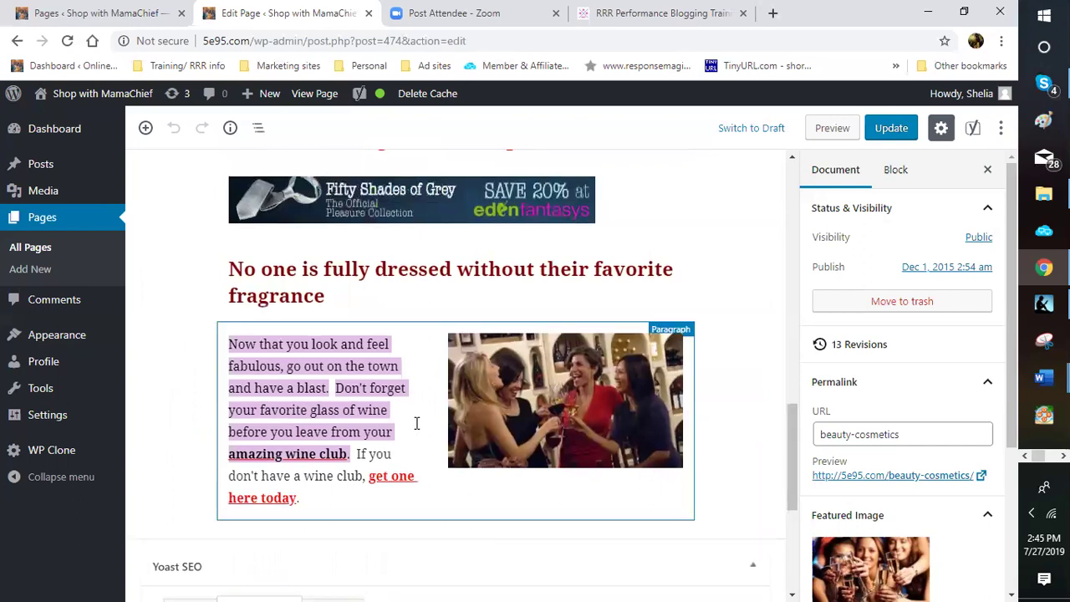
scroll(430, 418, "up", 3)
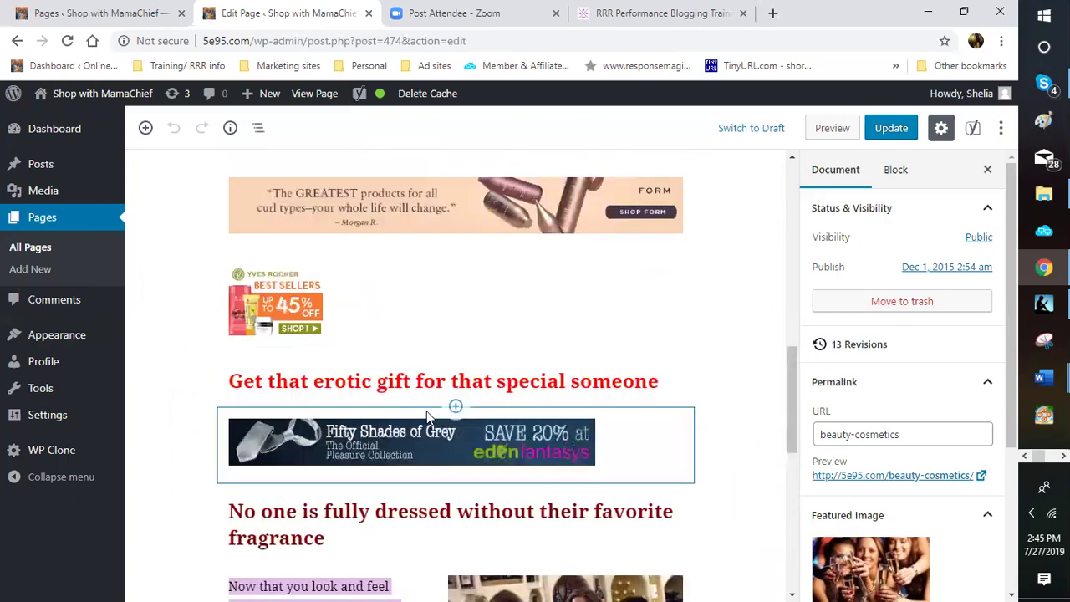
scroll(601, 339, "up", 3)
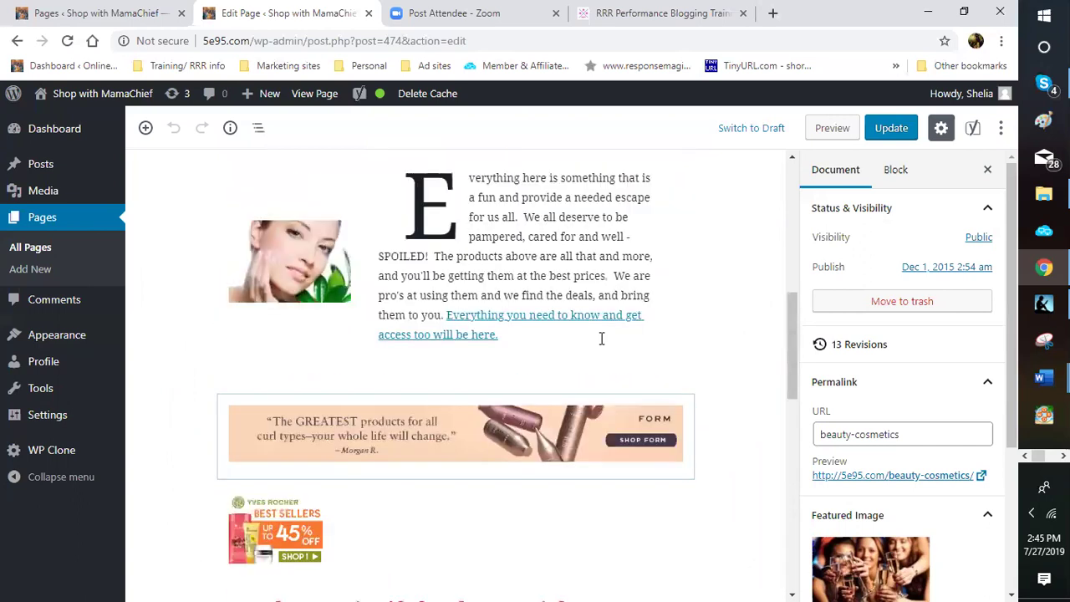
scroll(601, 339, "up", 4)
scroll(601, 338, "up", 2)
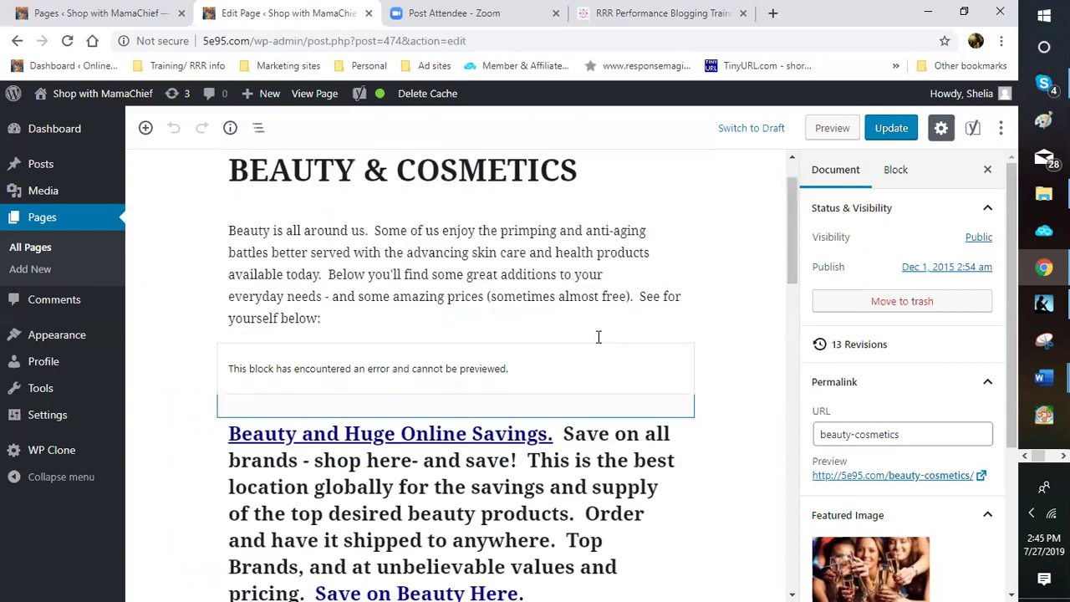
scroll(644, 322, "up", 1)
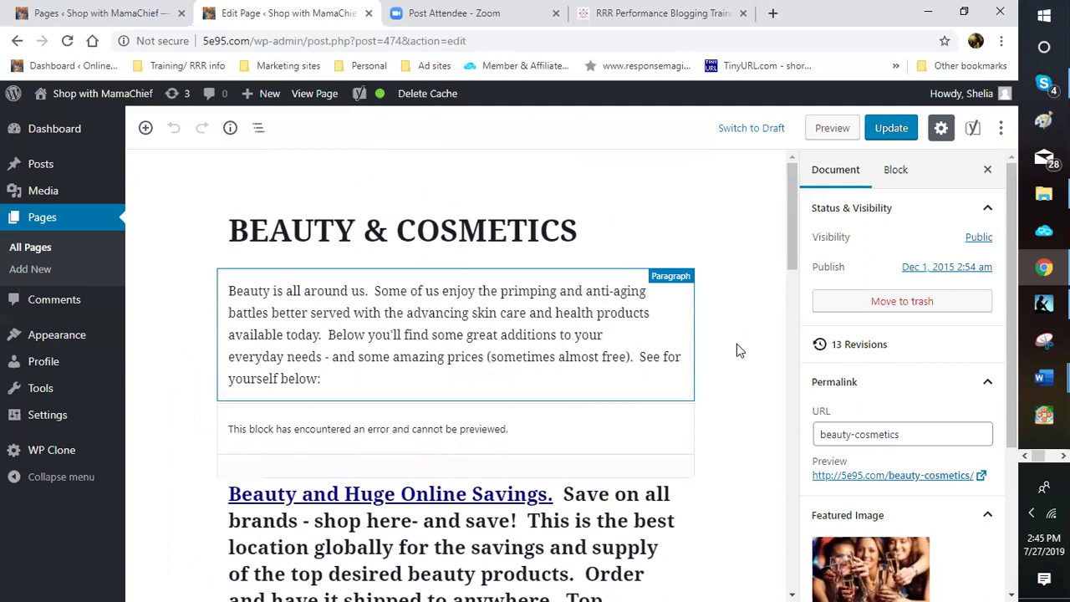
- Check the transition word highlighting in the wine club paragraph and the rest of the page text against the readability results
scroll(733, 351, "down", 15)
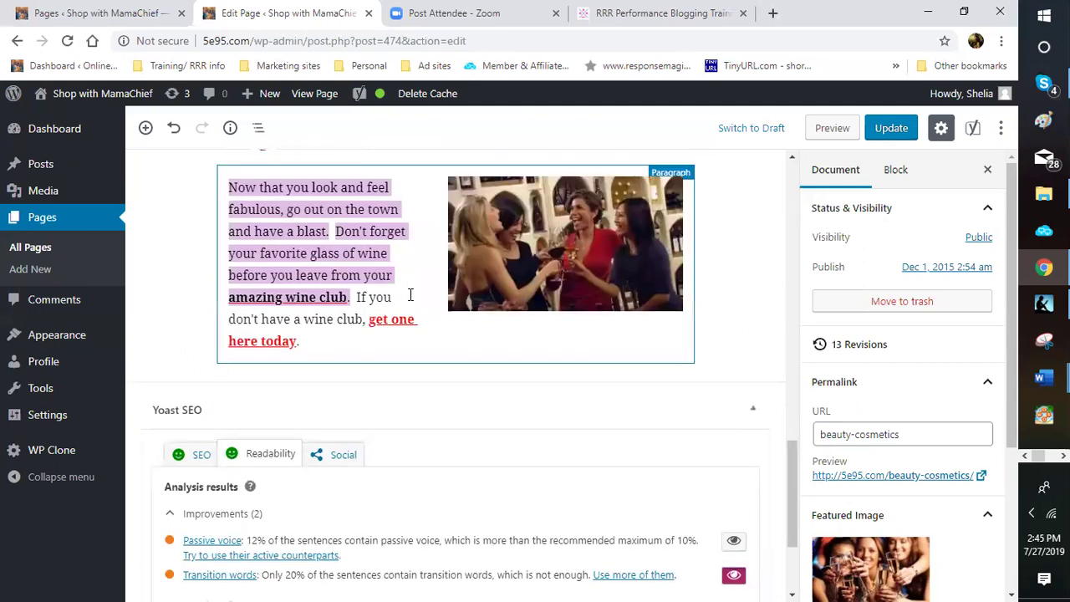
scroll(410, 301, "down", 1)
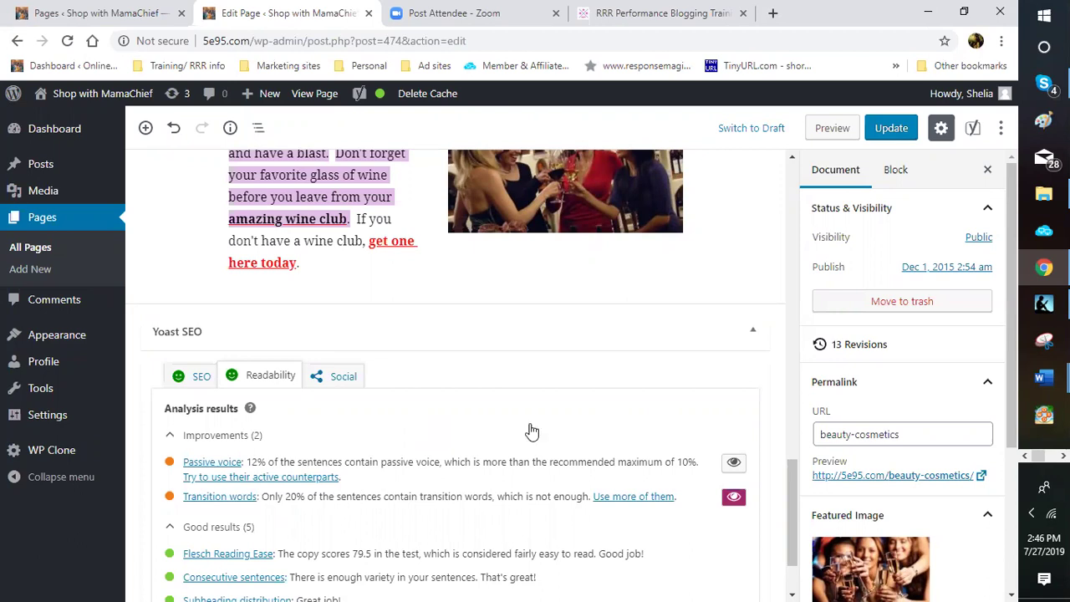
scroll(353, 344, "up", 1)
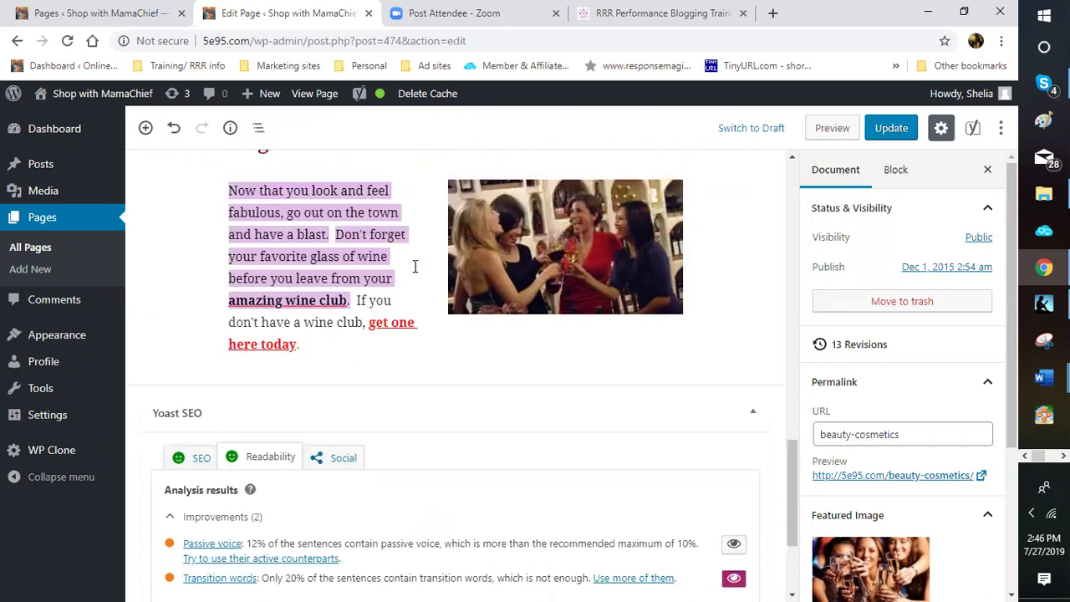
scroll(413, 268, "up", 10)
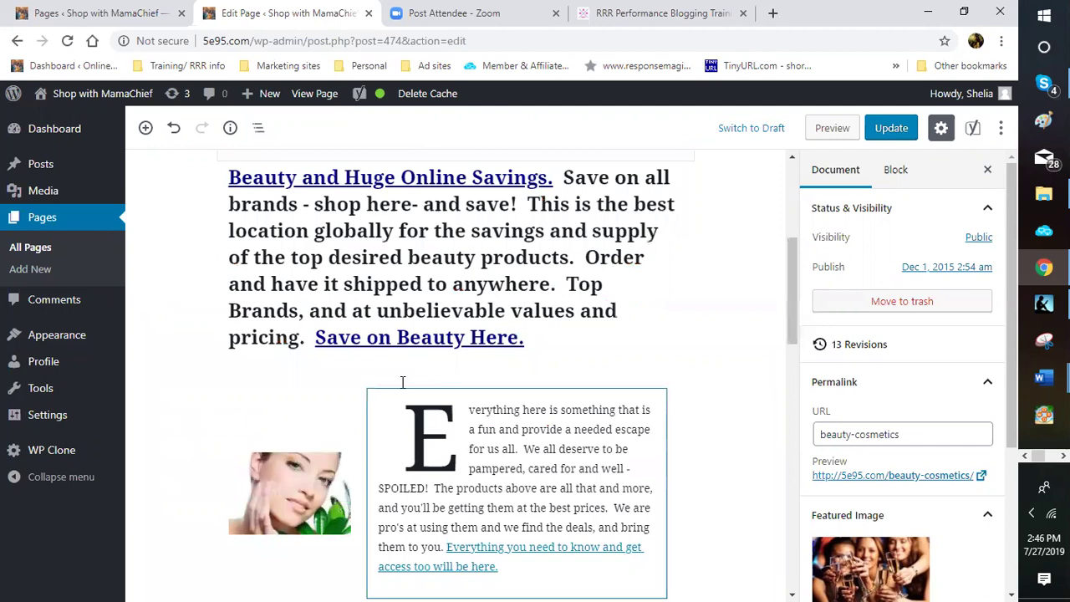
scroll(402, 382, "up", 2)
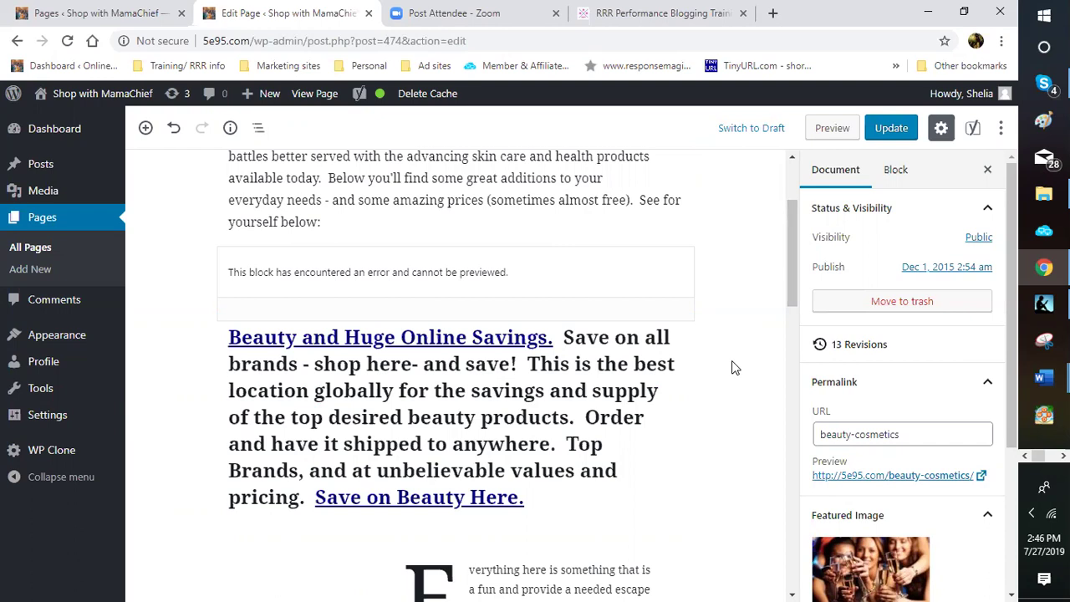
scroll(731, 368, "down", 1)
scroll(728, 375, "down", 5)
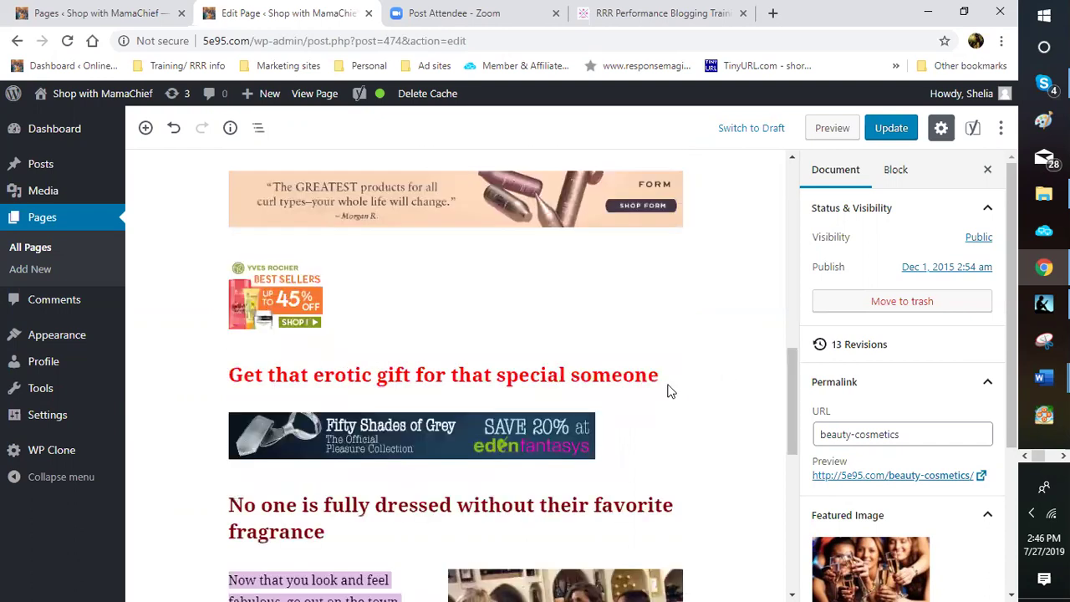
scroll(666, 390, "down", 10)
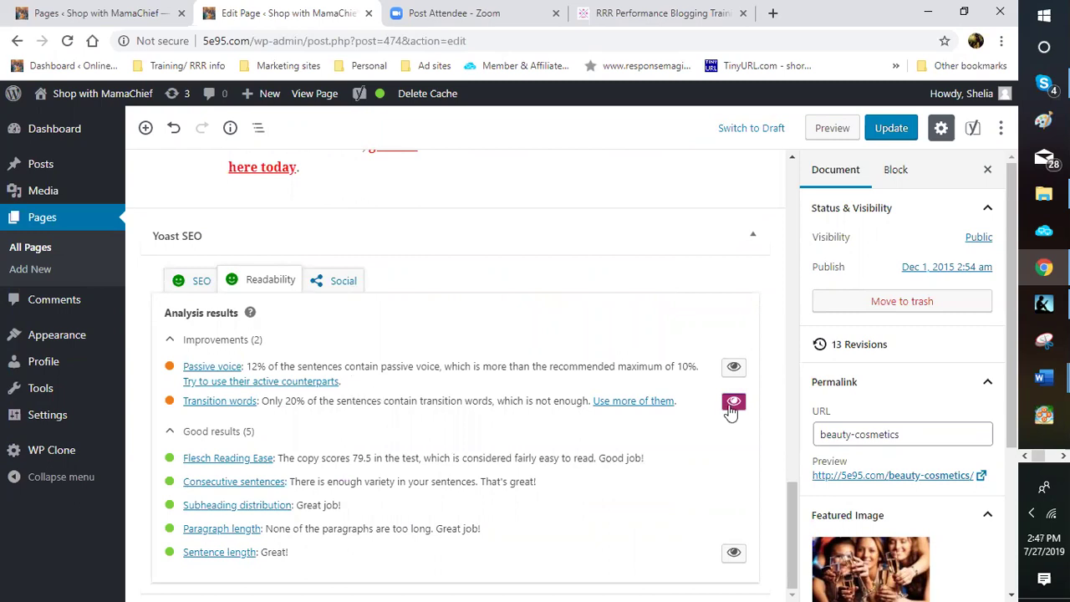
- Turn off the transition words highlighting and compare the page's Yoast SEO view with its readability results
key("space")
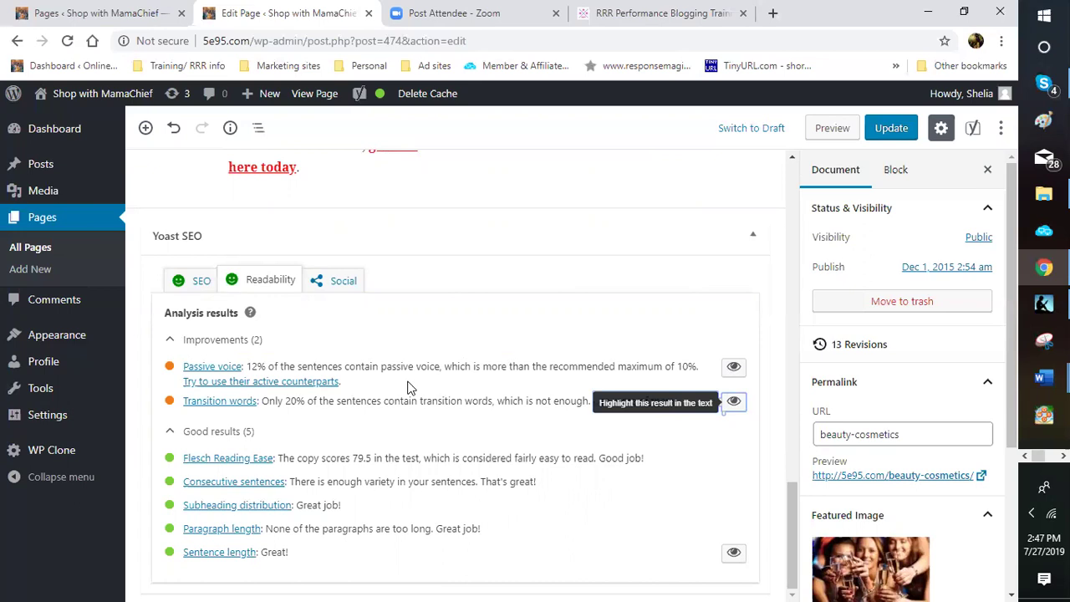
left_click(203, 284)
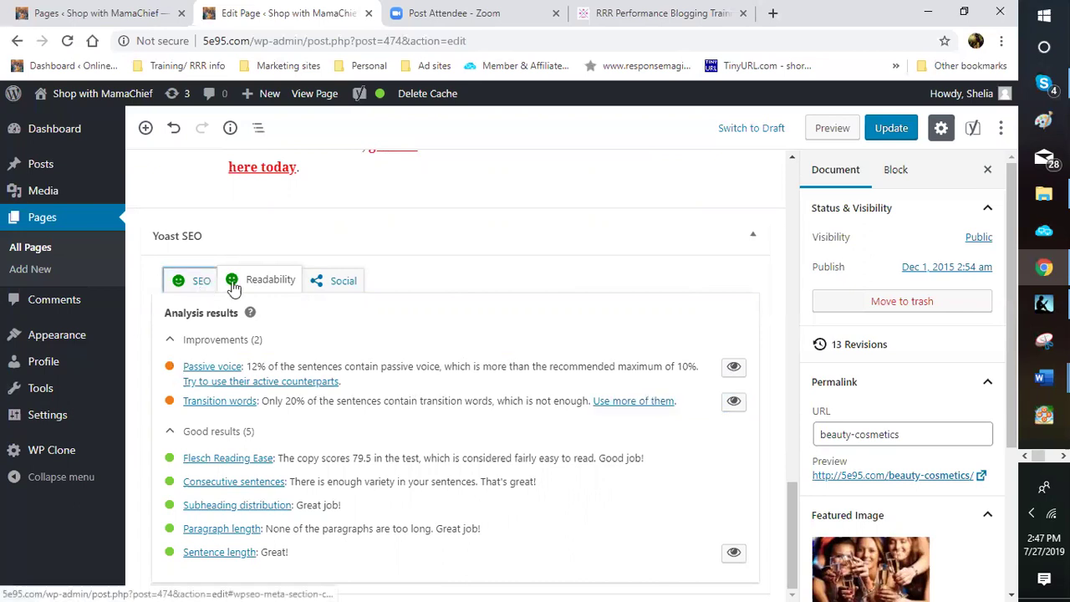
left_click(263, 286)
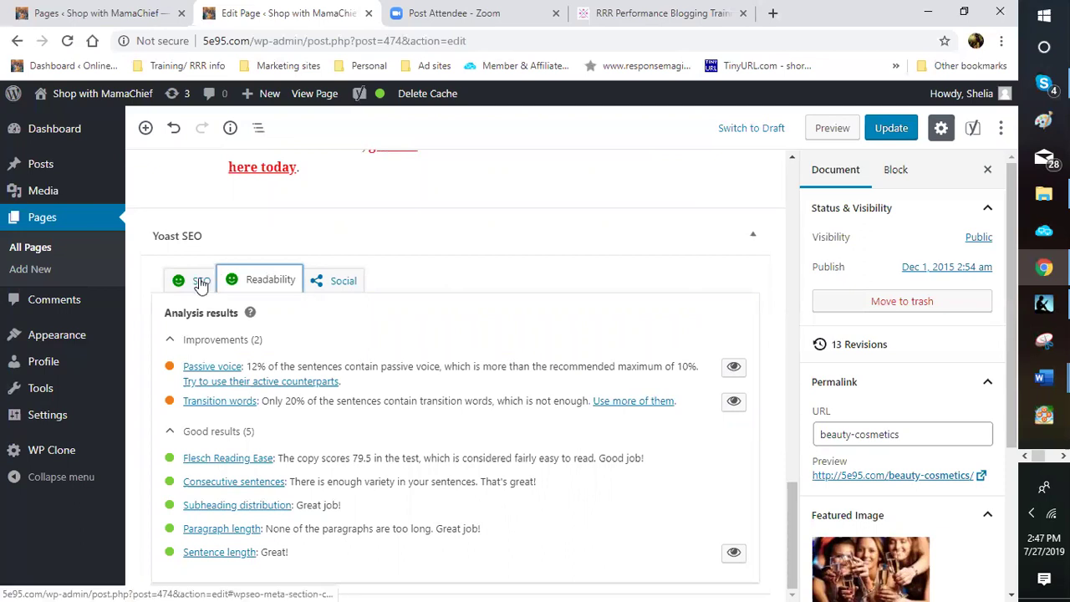
left_click(200, 283)
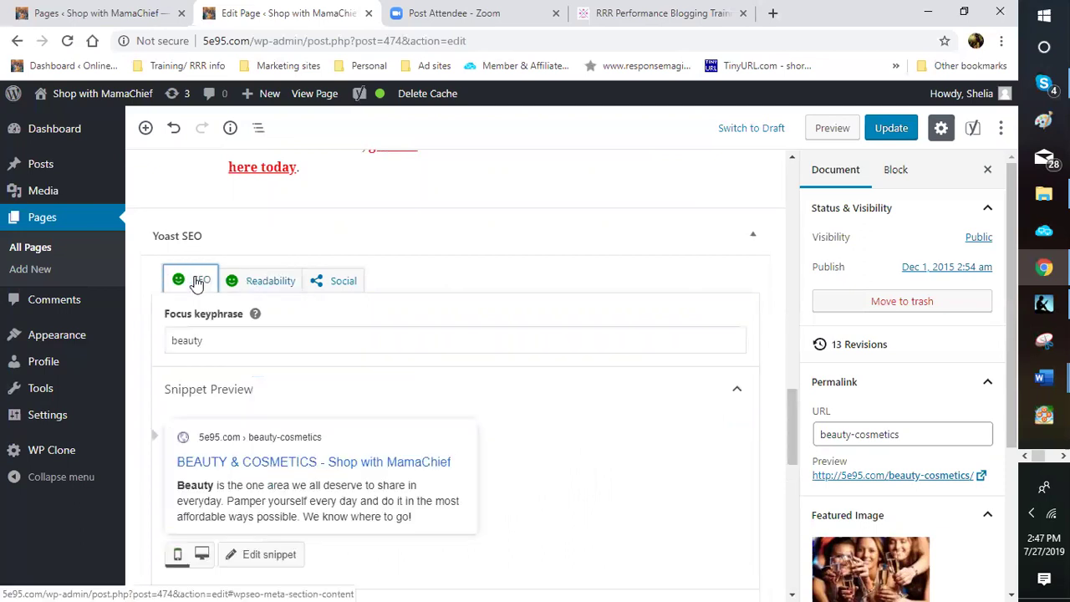
left_click(268, 284)
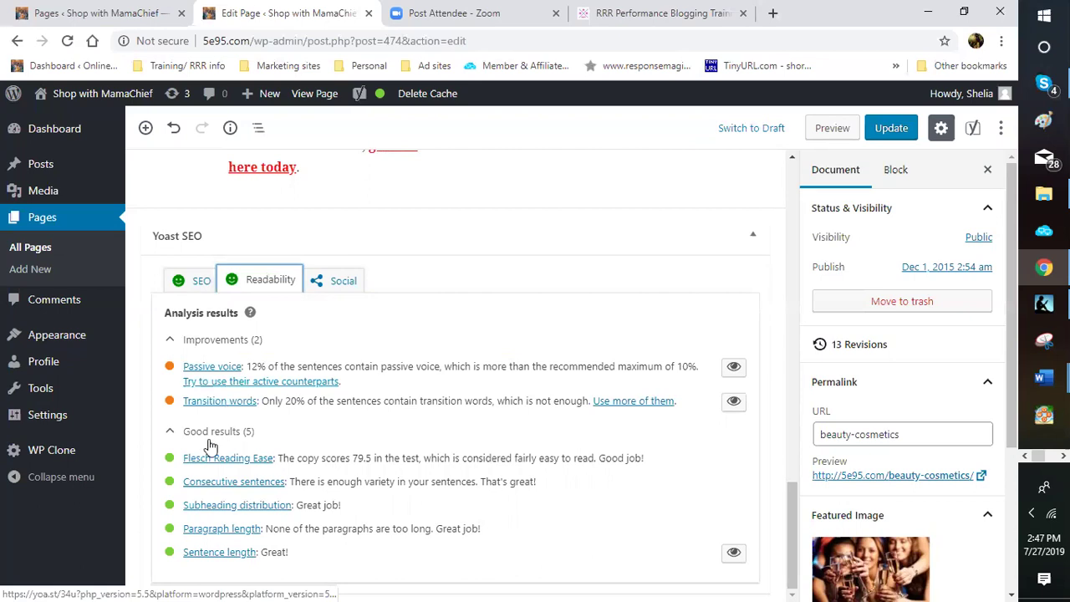
- Examine the SEO analysis for the focus keyphrase "beauty", including its problems, improvements and good results
left_click(194, 285)
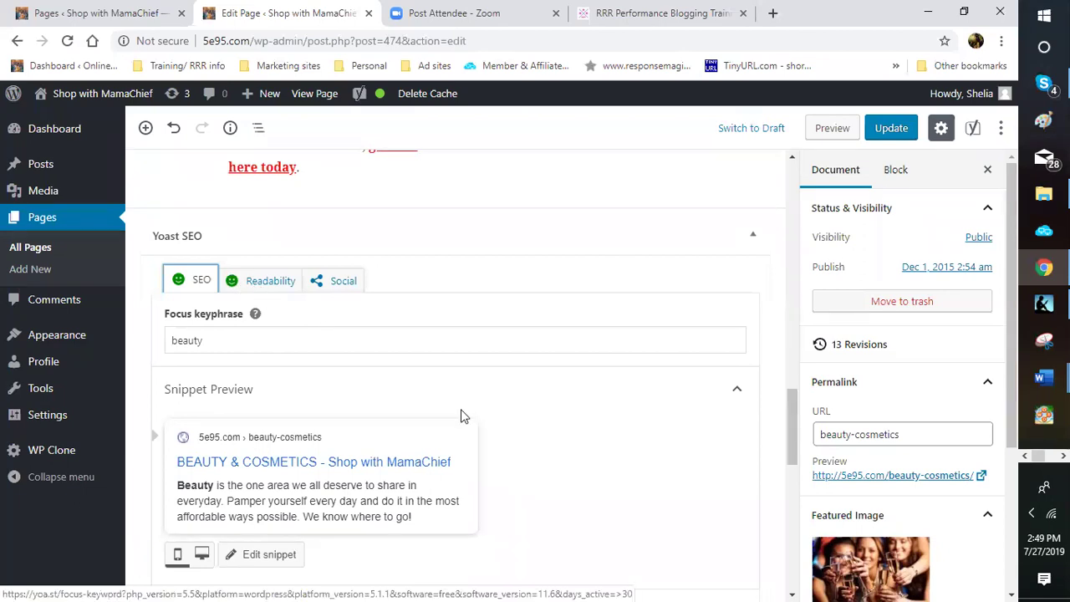
scroll(285, 491, "down", 3)
scroll(276, 497, "down", 1)
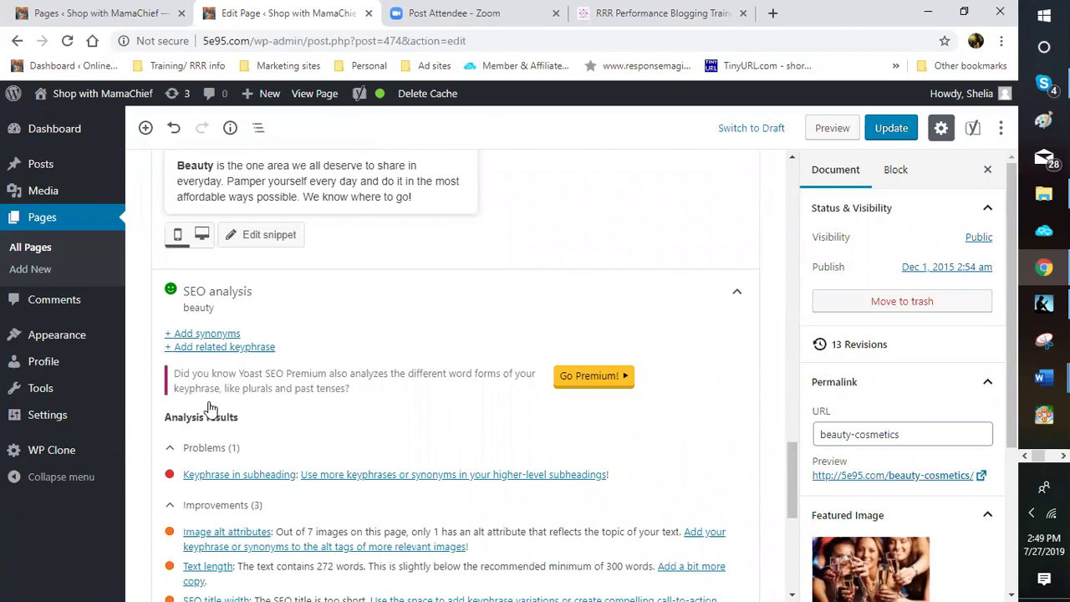
scroll(211, 428, "down", 2)
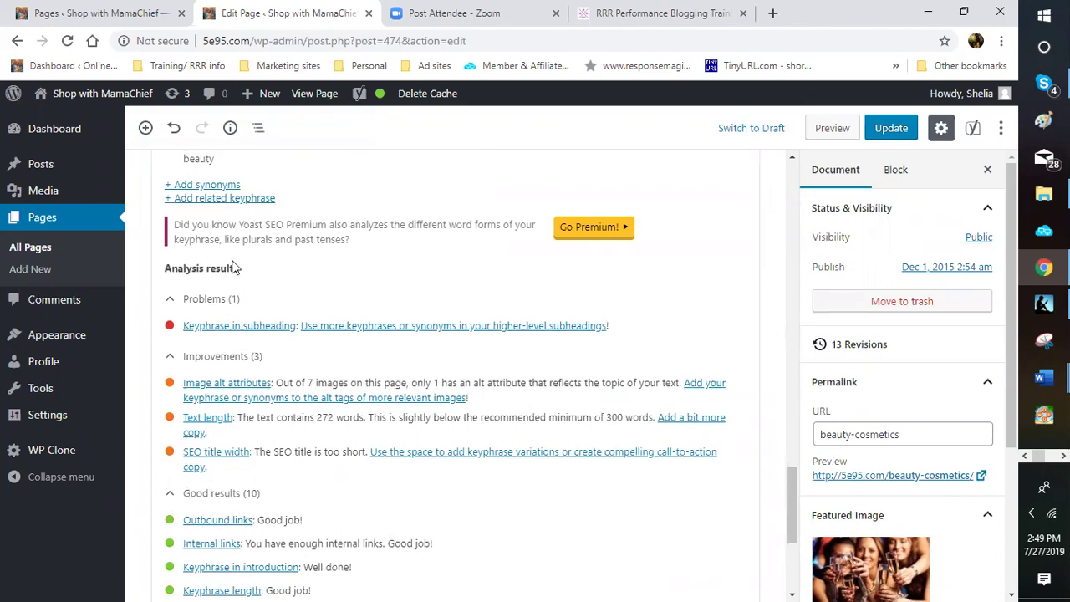
scroll(234, 267, "up", 5)
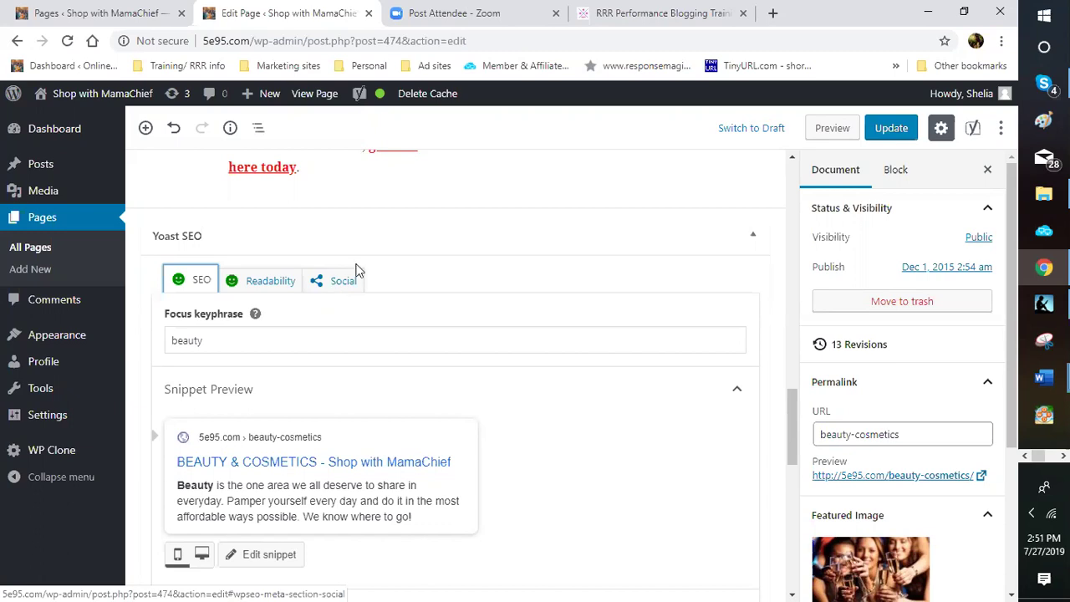
- Update the Beauty & Cosmetics page with the Yoast SEO section collapsed, and dismiss the update notice
left_click(443, 249)
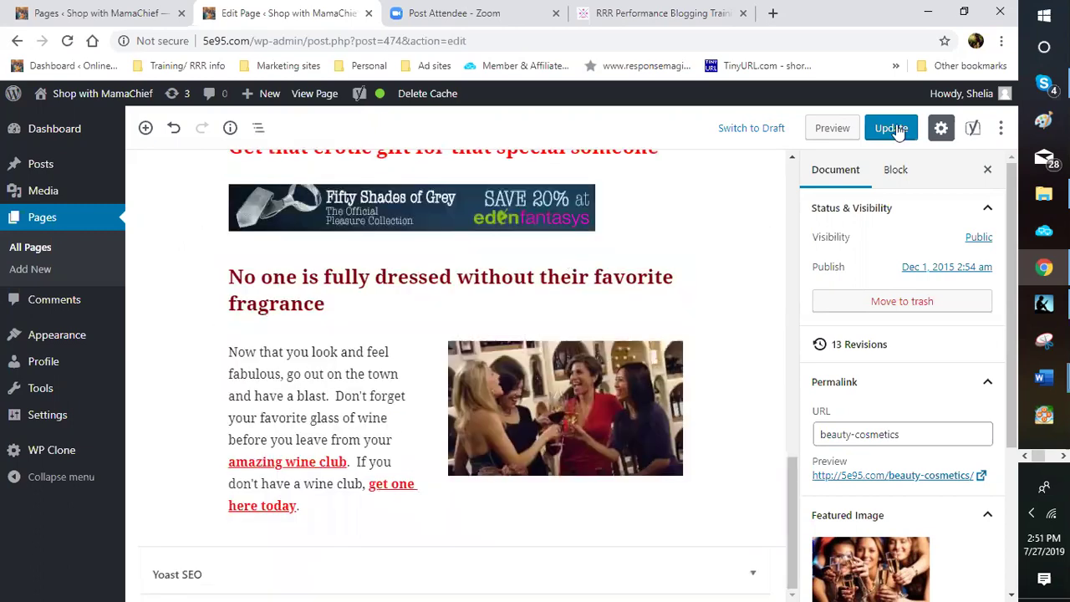
key("ctrl+s")
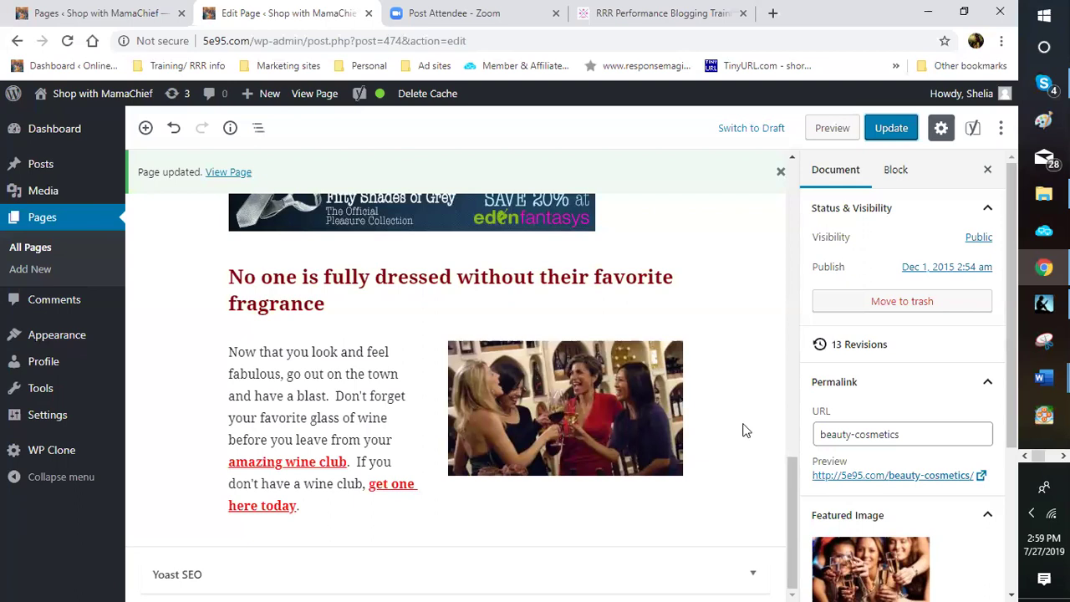
scroll(747, 431, "up", 4)
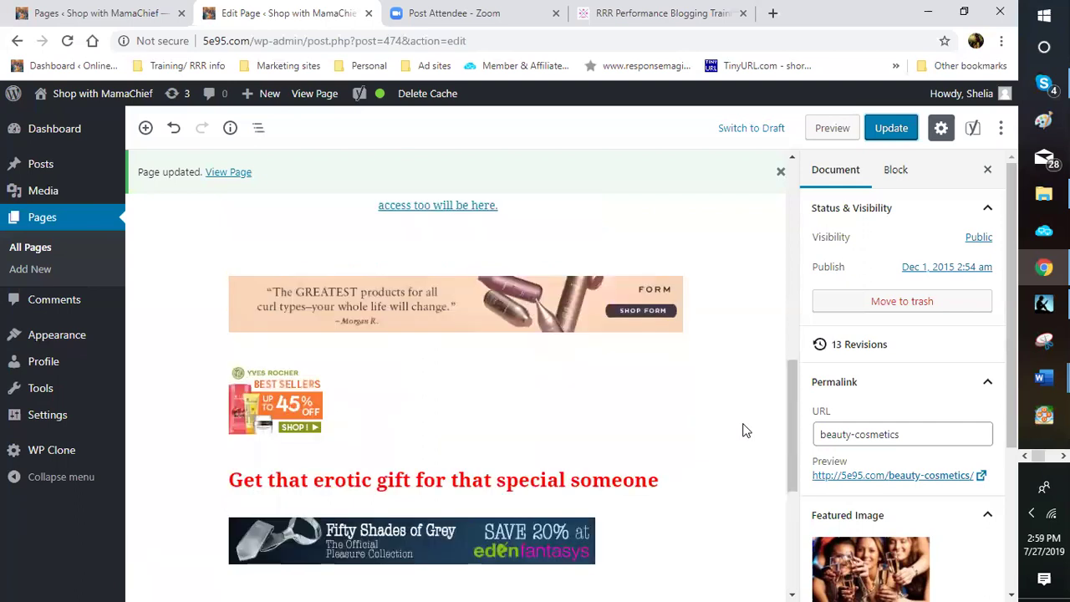
scroll(746, 430, "up", 1)
scroll(747, 430, "down", 4)
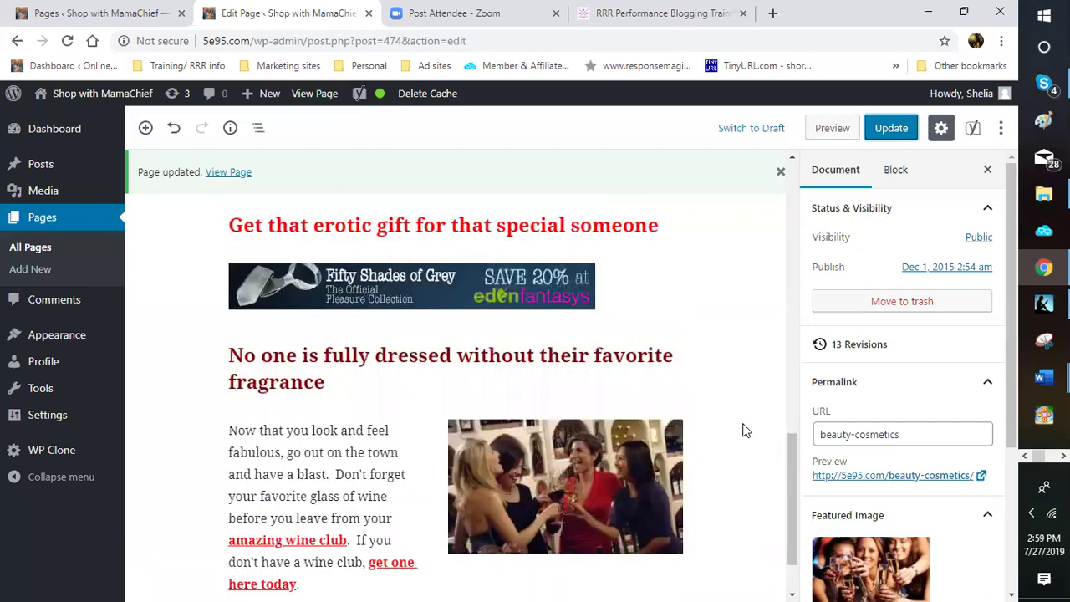
scroll(747, 431, "down", 1)
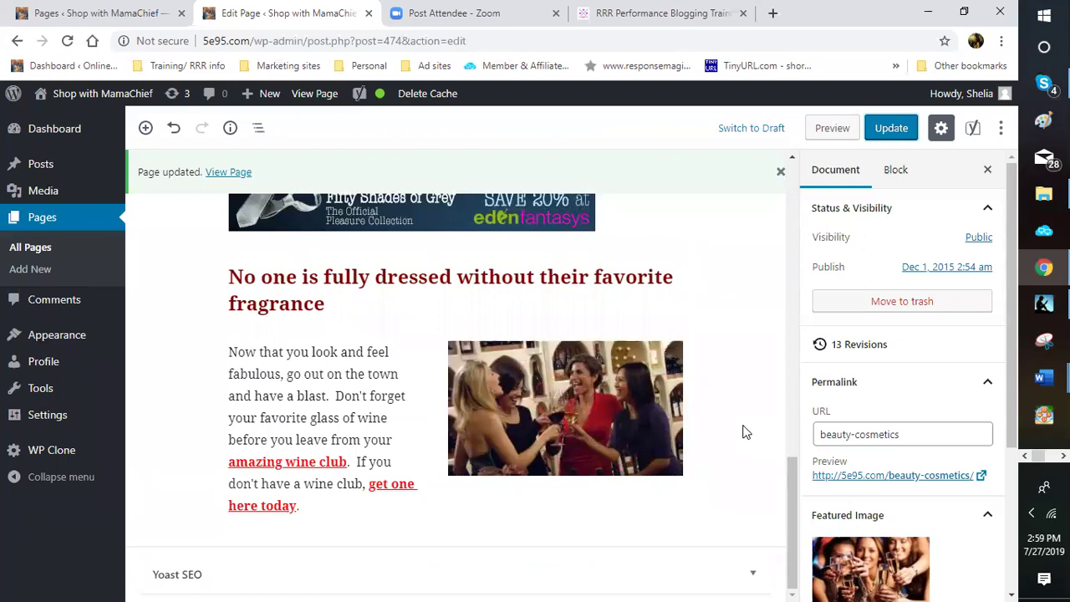
scroll(746, 430, "up", 2)
scroll(746, 431, "down", 2)
left_click(780, 173)
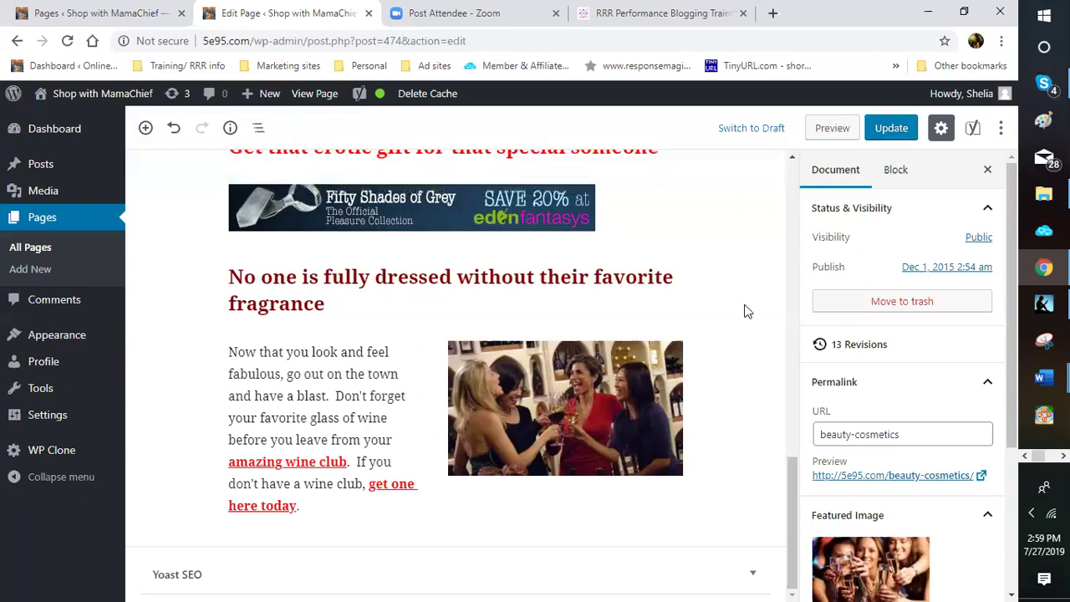
scroll(729, 399, "up", 2)
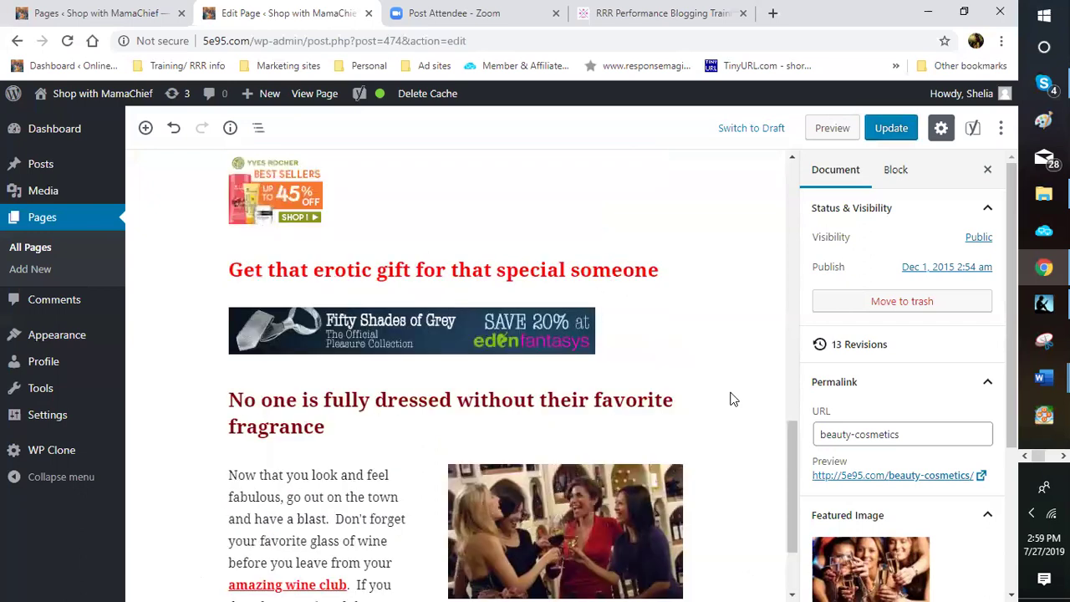
scroll(730, 398, "up", 3)
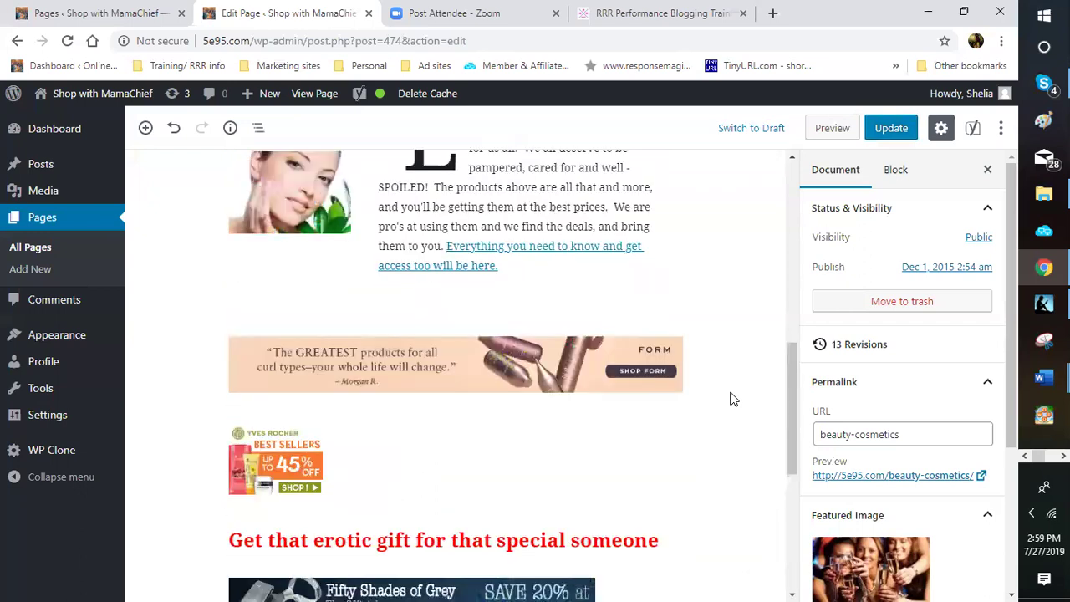
scroll(729, 399, "down", 4)
scroll(729, 399, "down", 1)
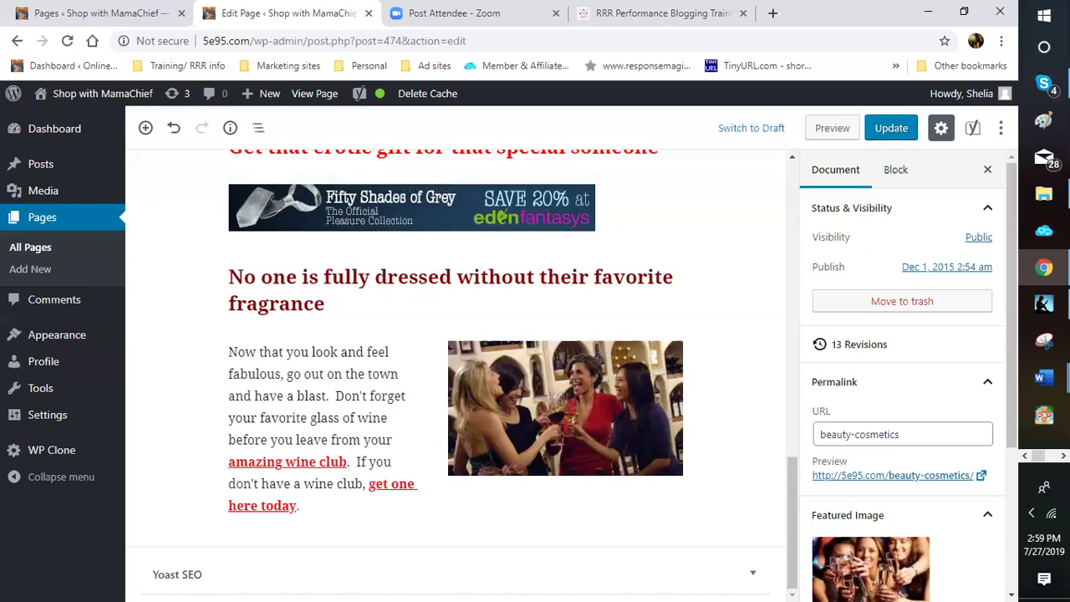
- Switch to the New student information sheet in Word, copy the "My Youtube channel" line with its link, and minimize the document
left_click(1024, 391)
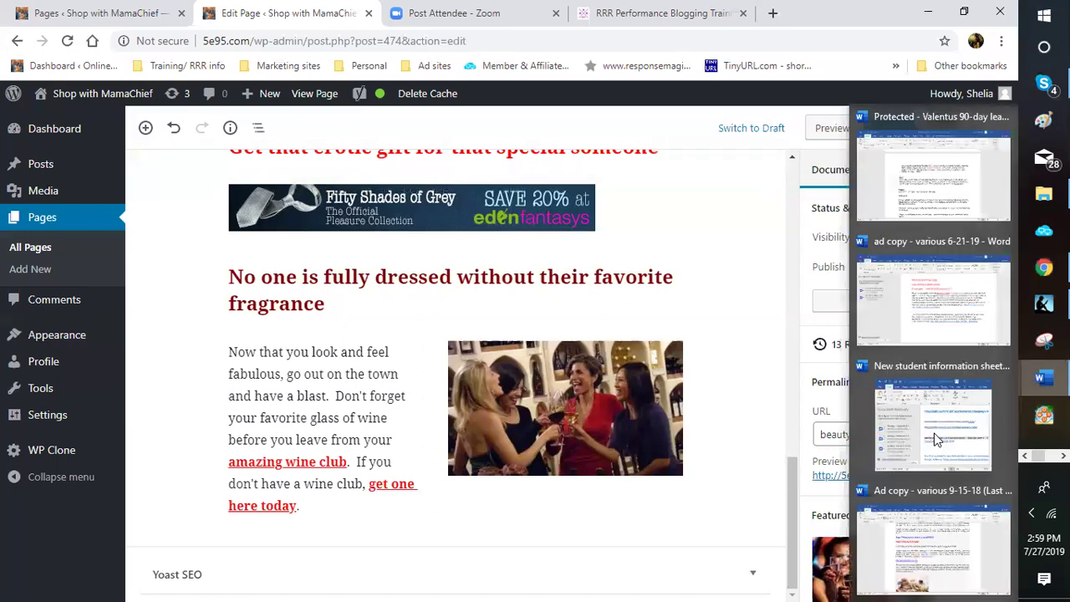
mouse_move(936, 441)
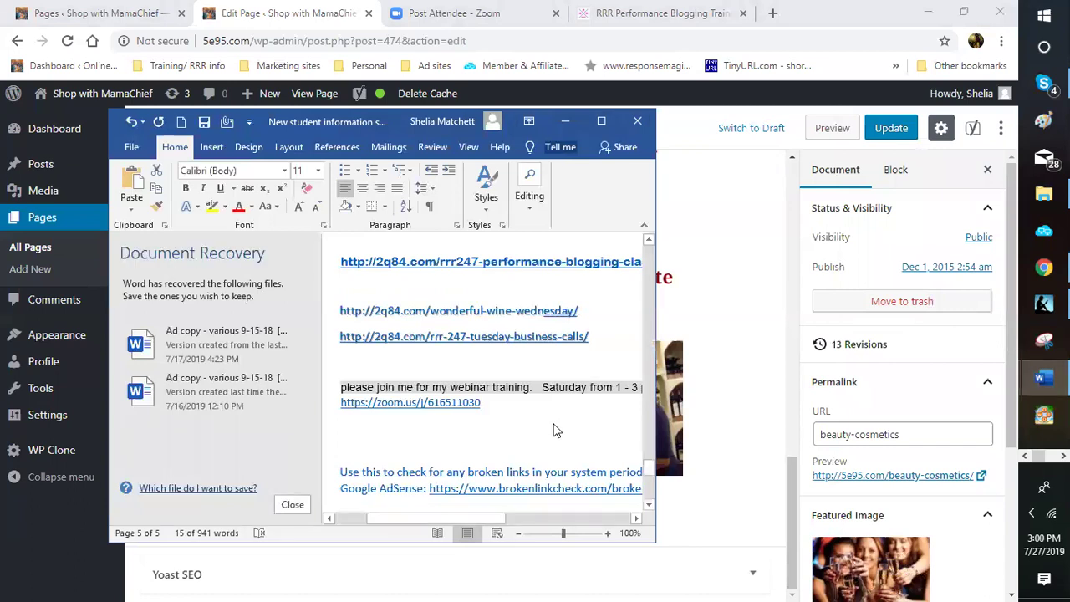
scroll(559, 410, "up", 5)
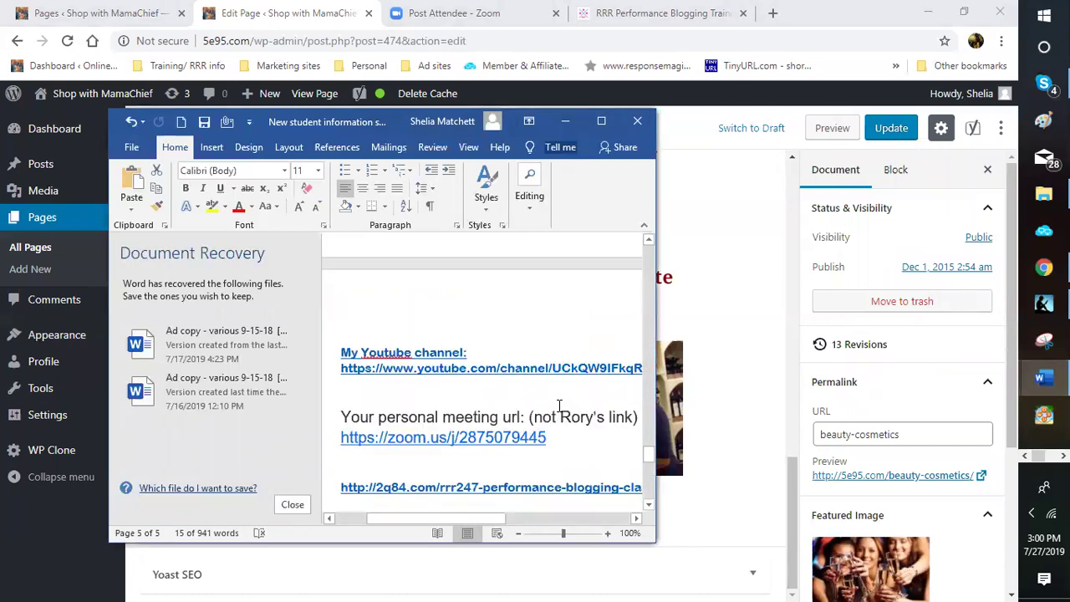
scroll(339, 310, "down", 1)
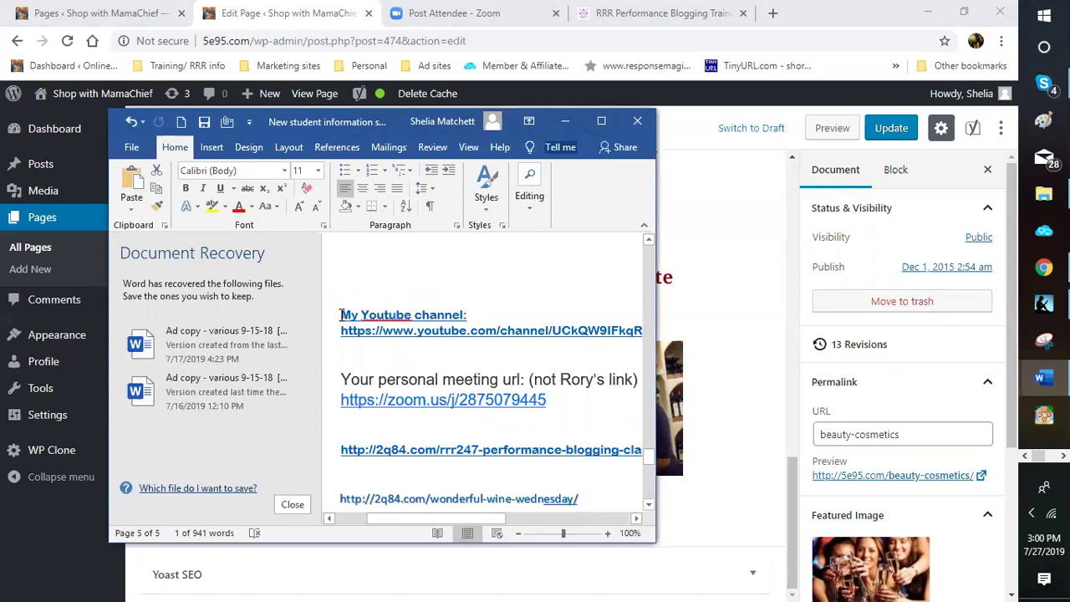
triple_click(587, 333)
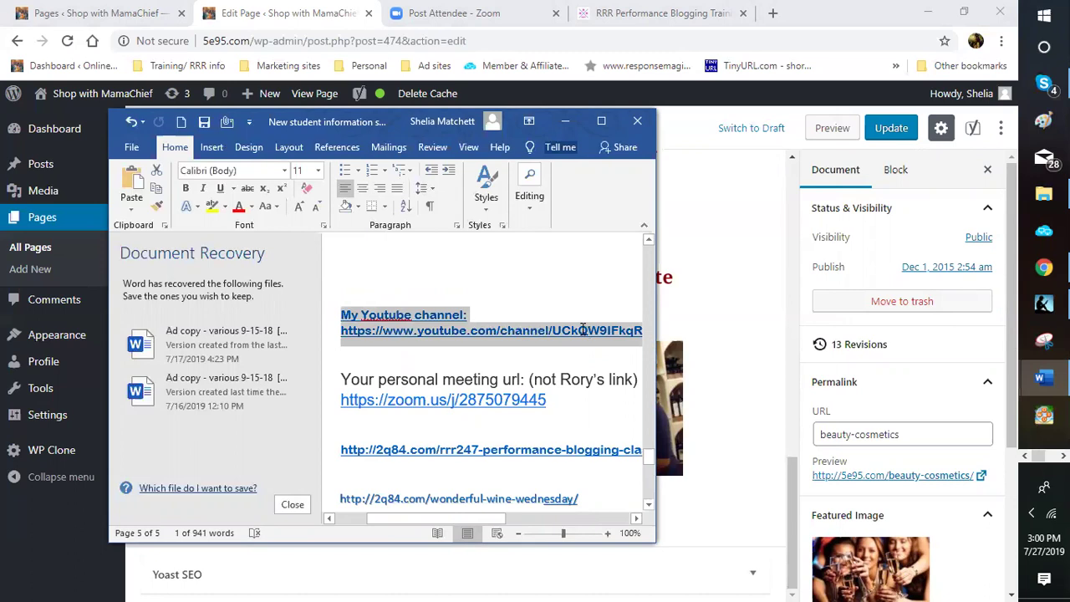
key("shift+F10")
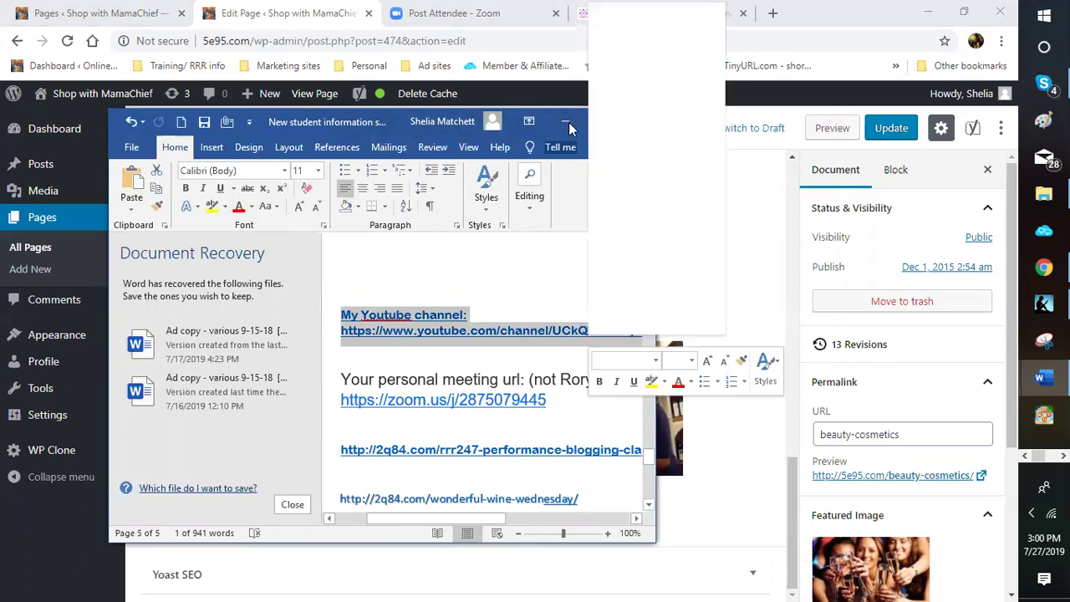
key("Escape")
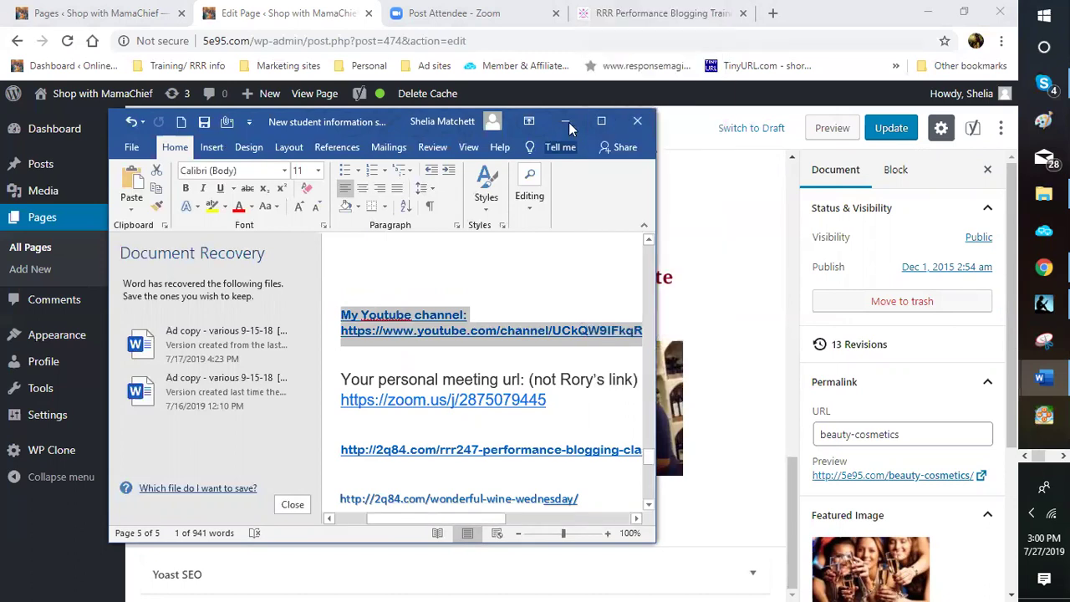
left_click(568, 123)
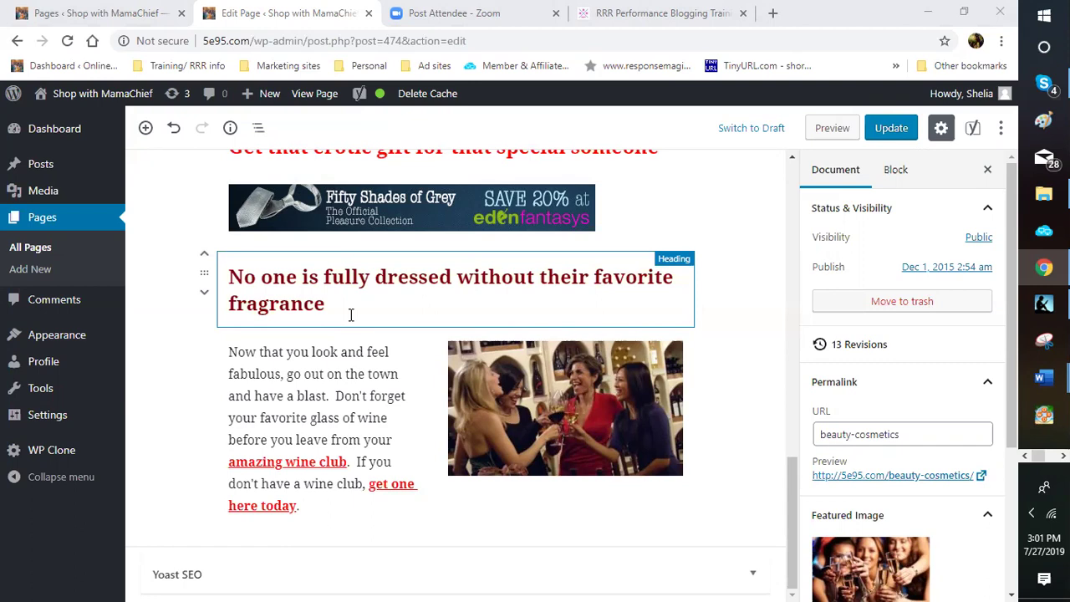
left_click(707, 470)
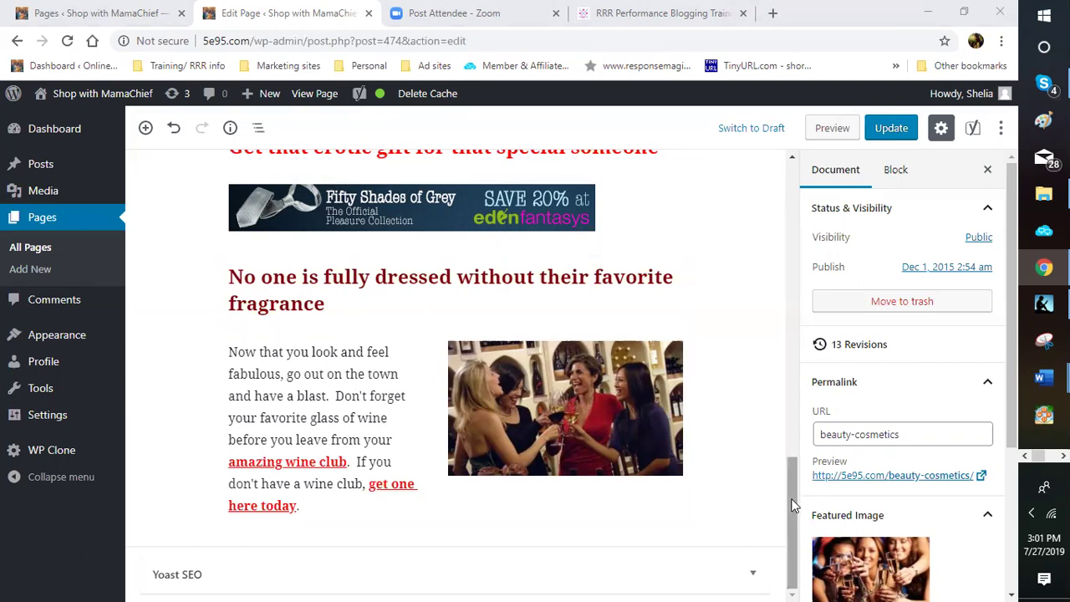
scroll(793, 505, "up", 1)
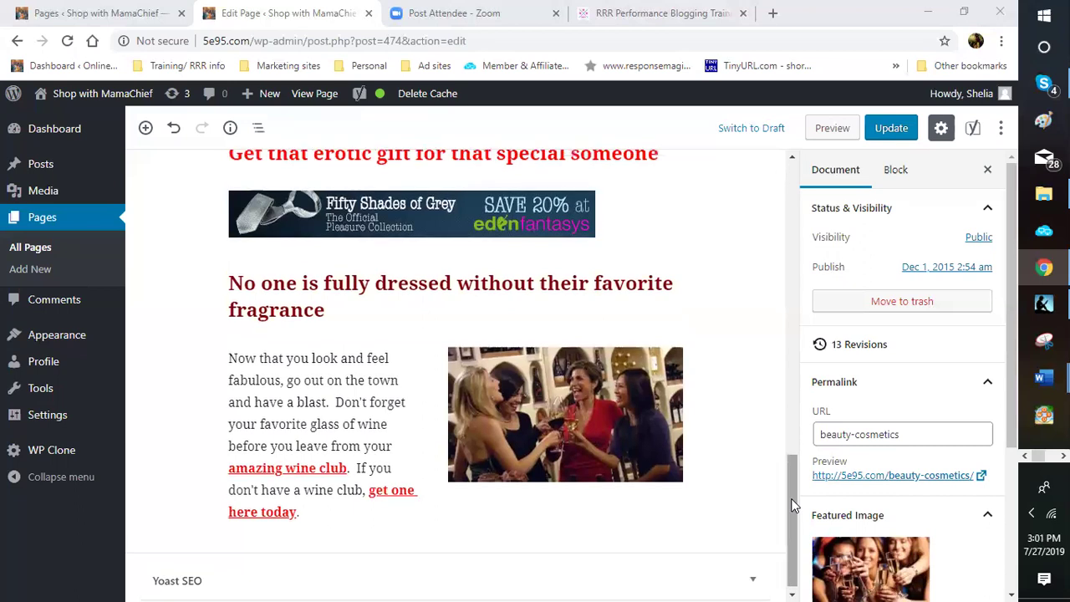
scroll(793, 505, "up", 1)
scroll(793, 505, "down", 1)
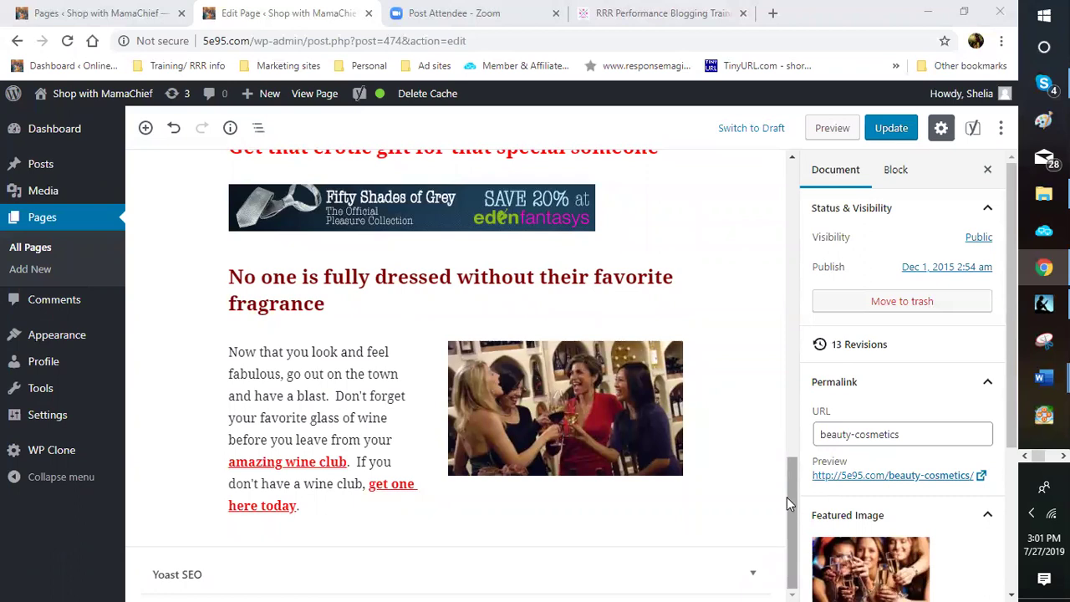
scroll(785, 499, "up", 1)
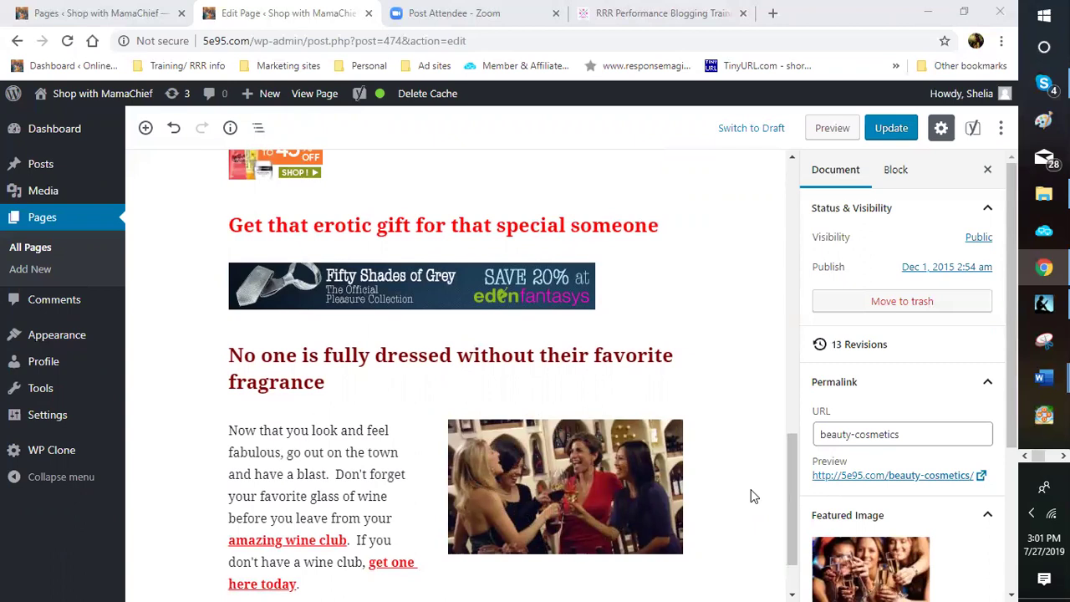
scroll(762, 452, "down", 1)
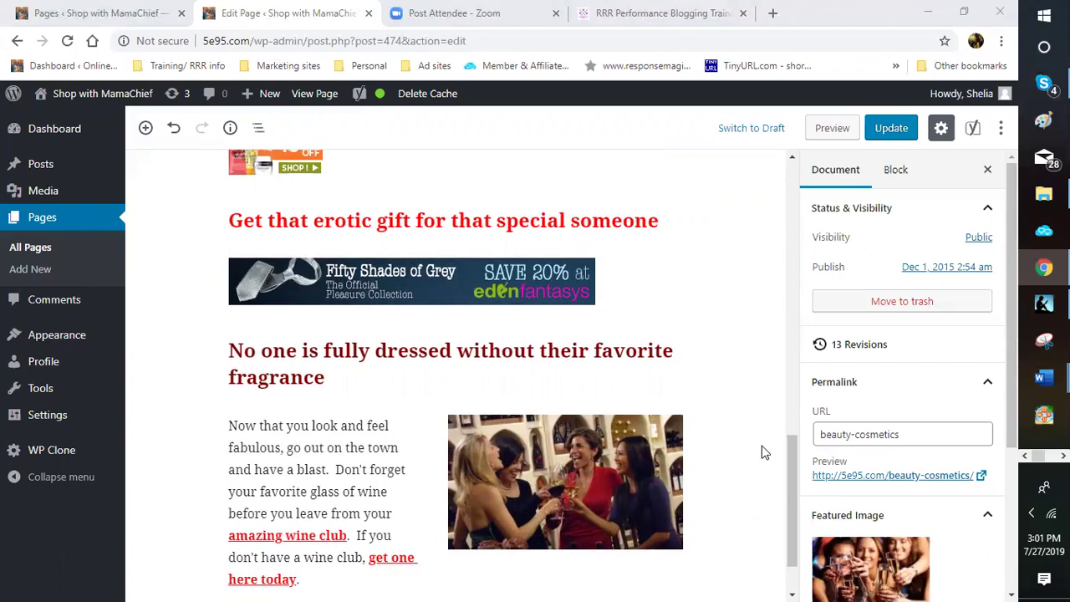
scroll(762, 452, "down", 2)
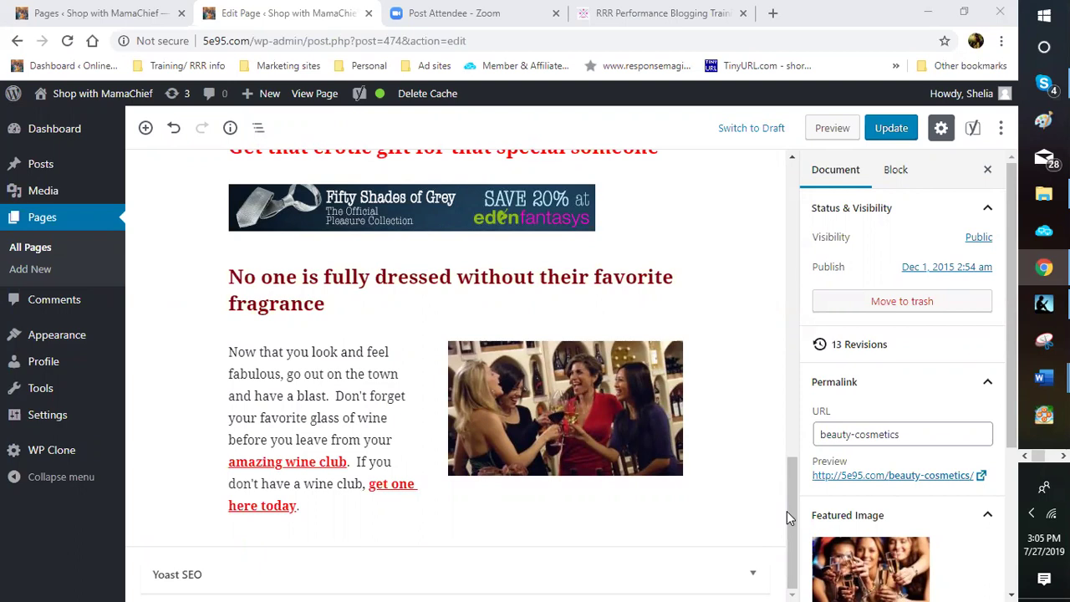
- Request to end the running Zoom meeting
key("alt+q")
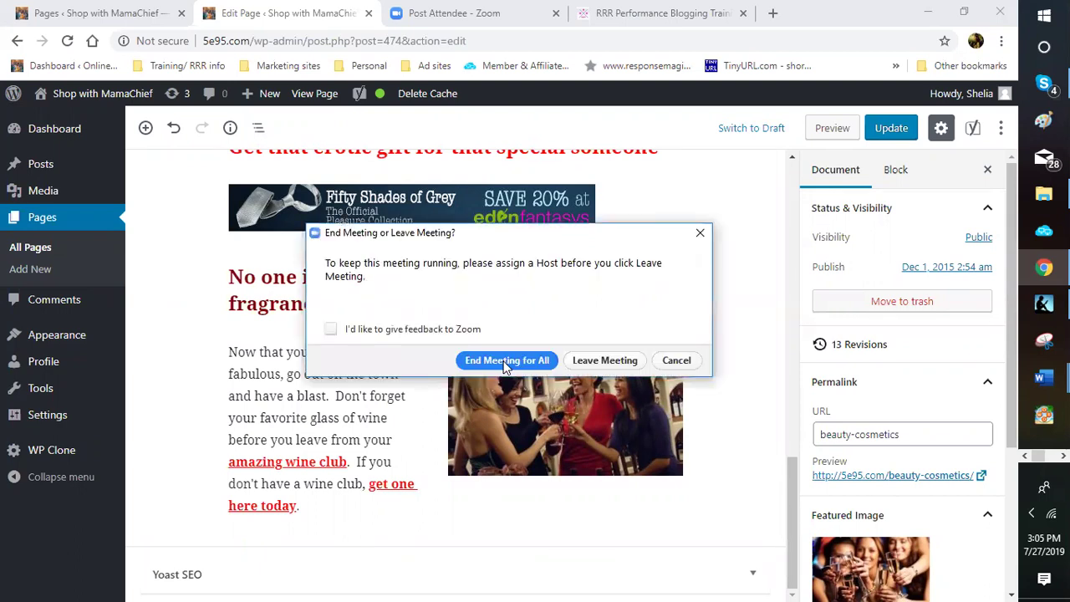